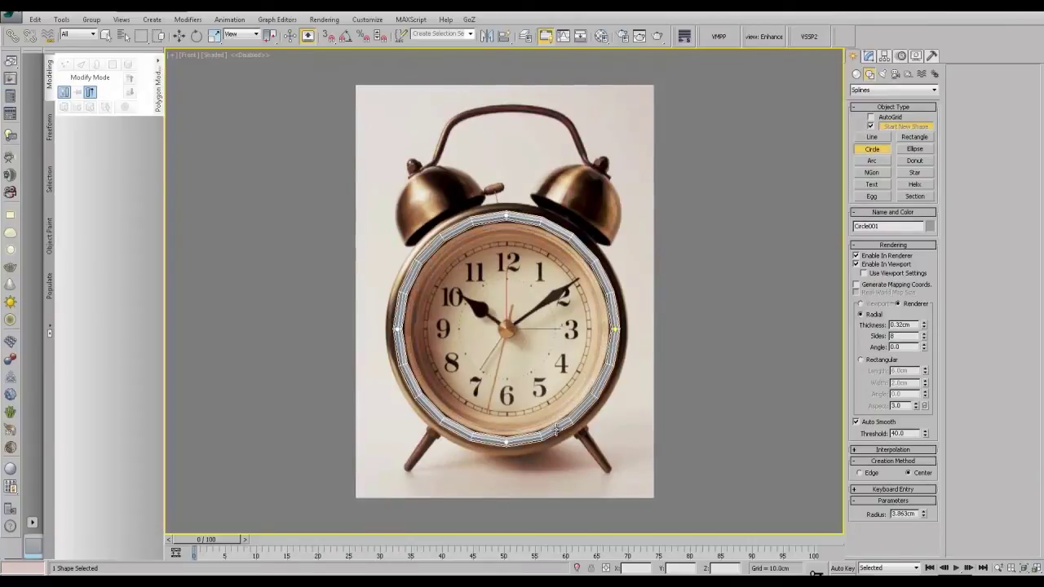
Step: Center the circle at X 0 and move it in front of the clock reference to about Y -4.01 cm
key("w")
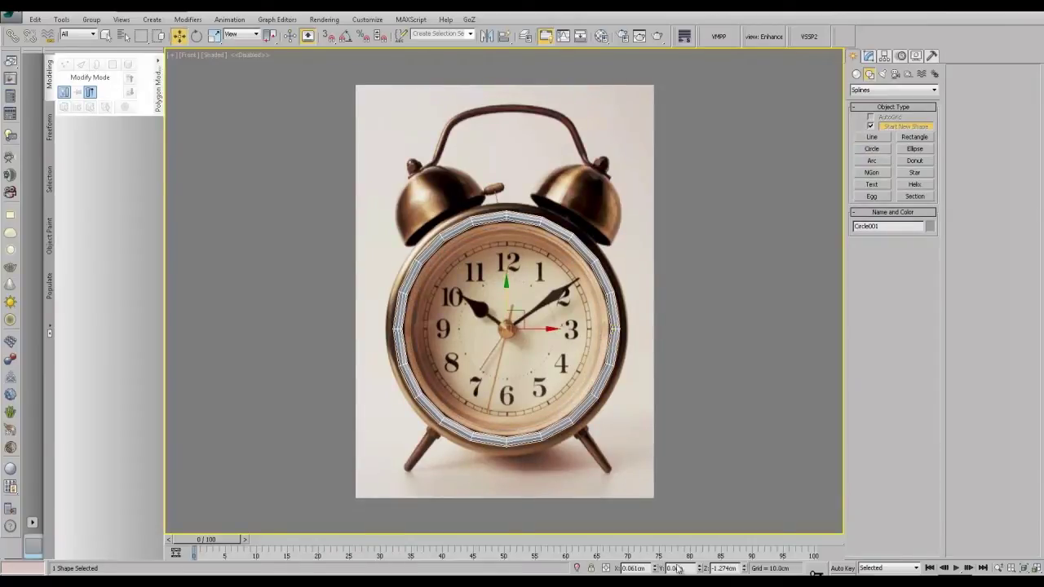
right_click(654, 568)
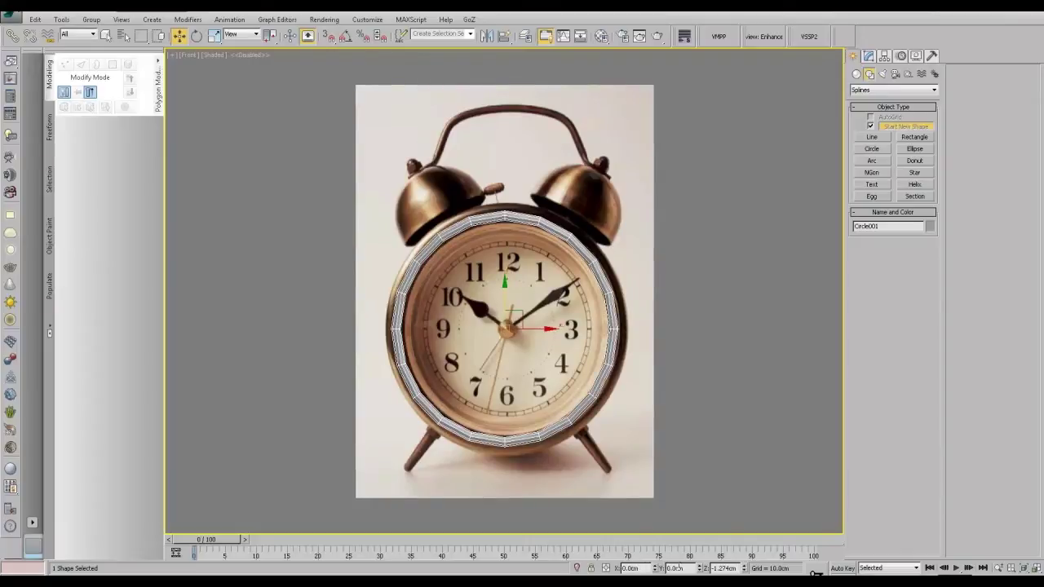
left_click(868, 56)
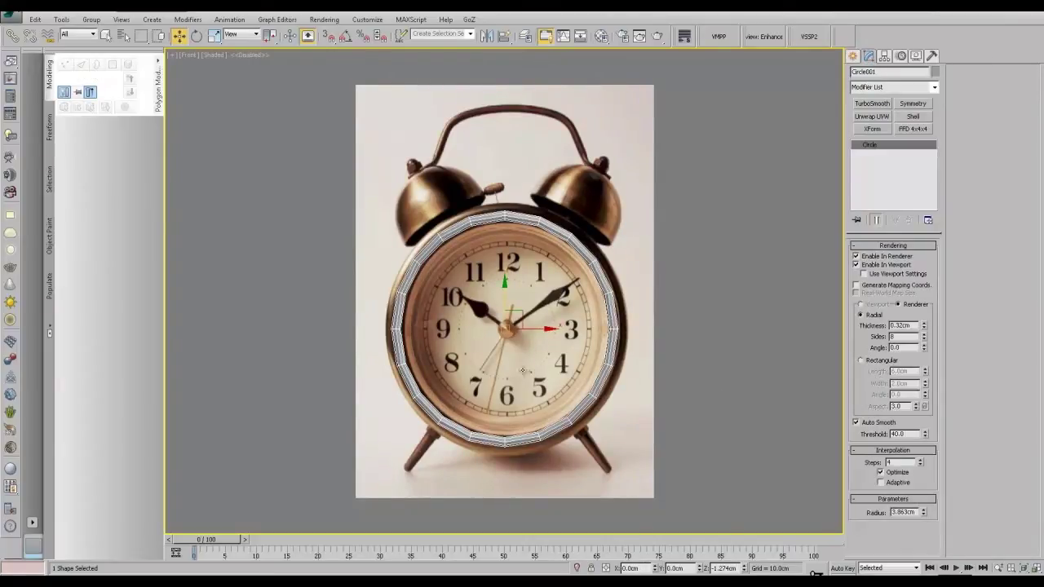
middle_click_drag(523, 371, 559, 362, "alt")
left_click_drag(473, 326, 570, 346)
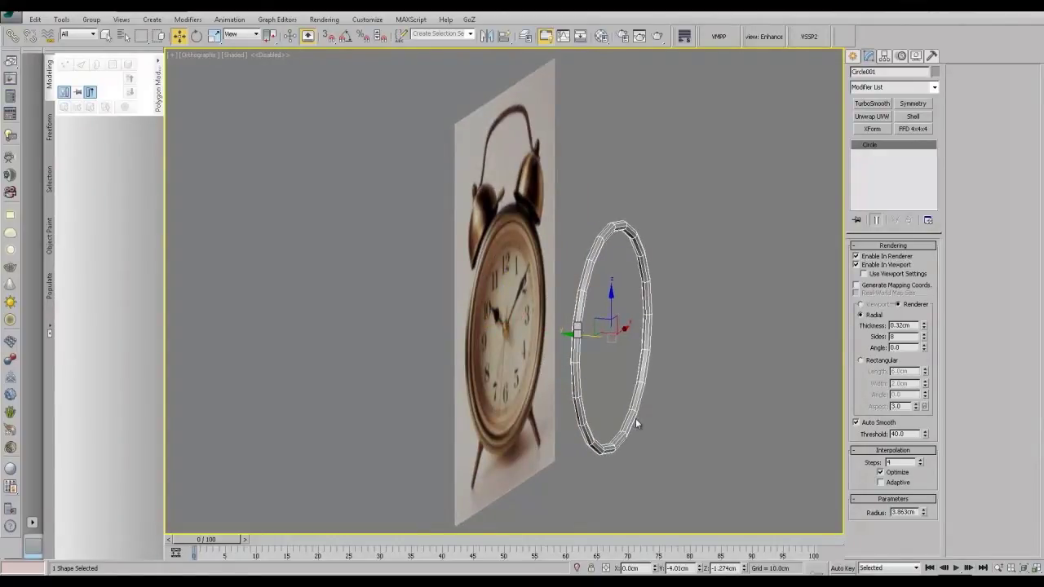
Step: Convert the circle to Editable Poly and copy it back toward the clock image to about Y -1.39 cm
key("alt+e")
left_click_drag(584, 337, 514, 336, "shift")
left_click(521, 346)
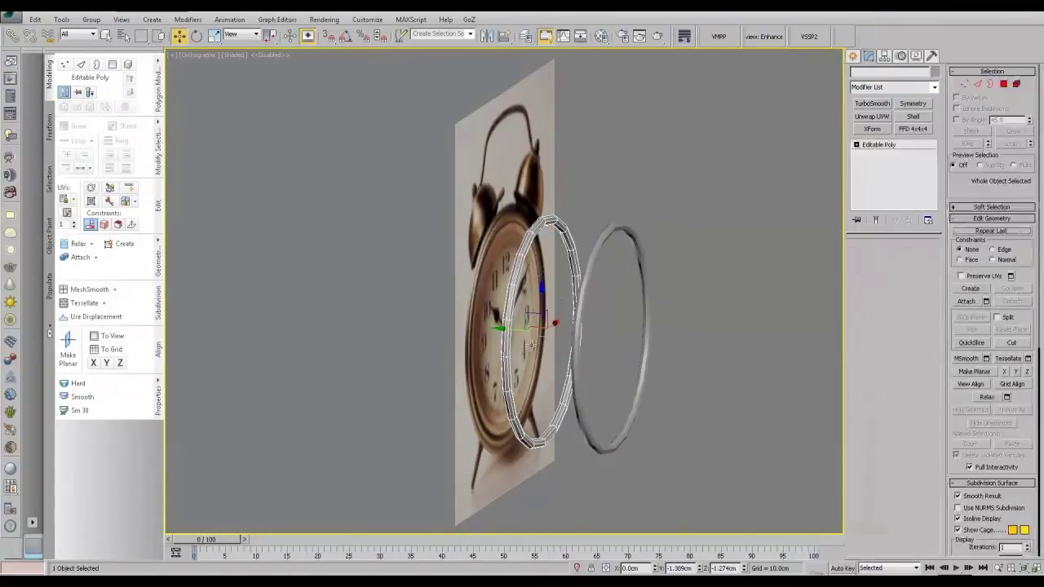
Step: Delete the two inner, rear-facing polygon bands around the front ring, on either side of their shared edge loop
left_click(581, 298)
scroll(593, 310, "up", 6)
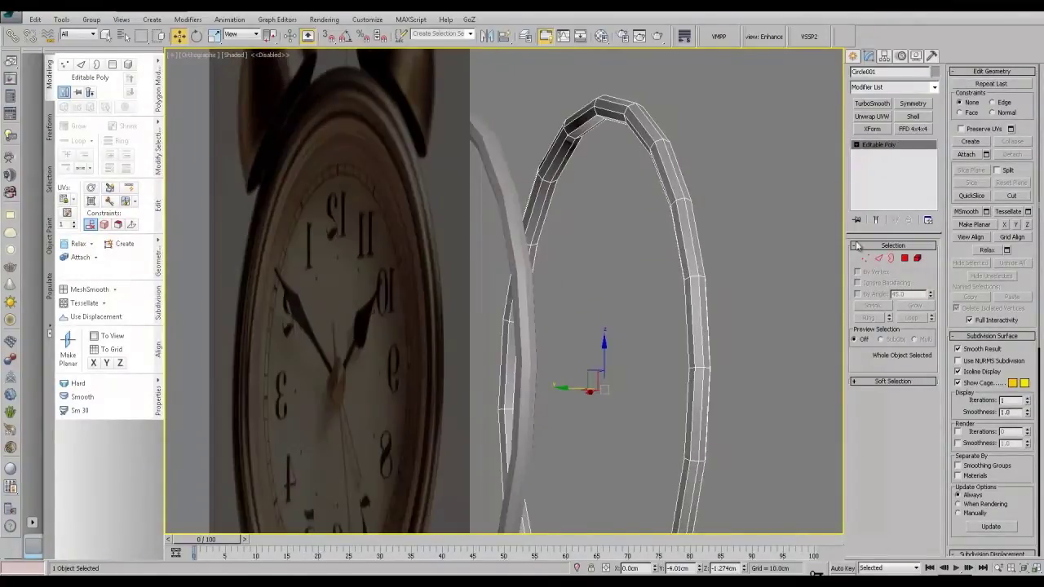
key("2")
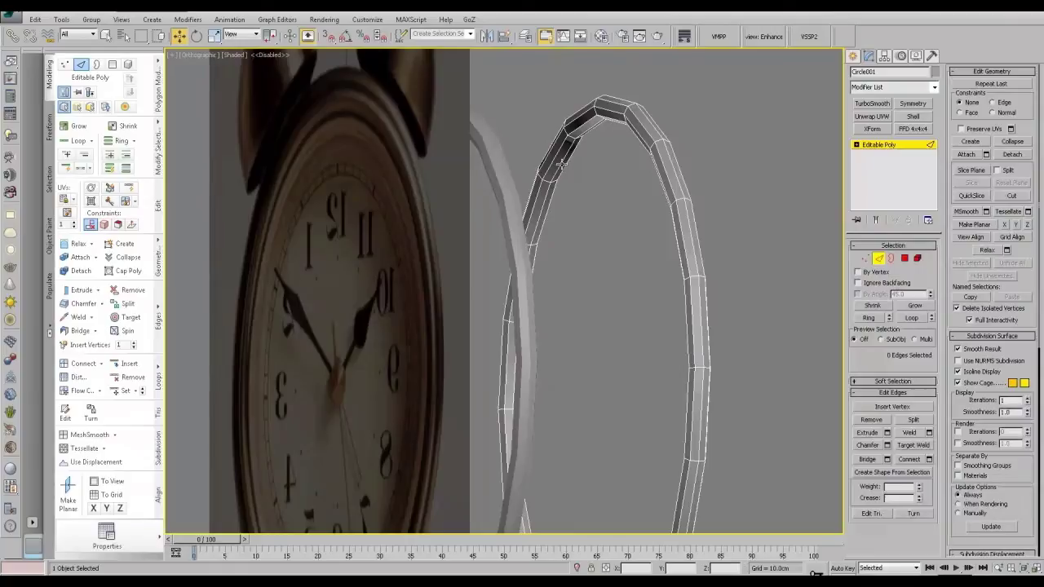
double_click(553, 158)
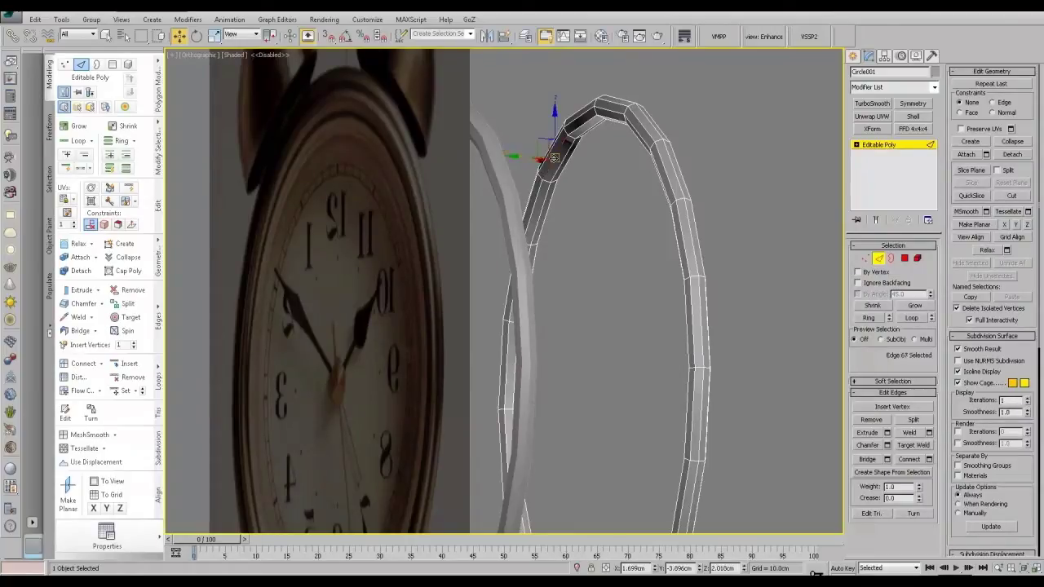
left_click(905, 260, "ctrl")
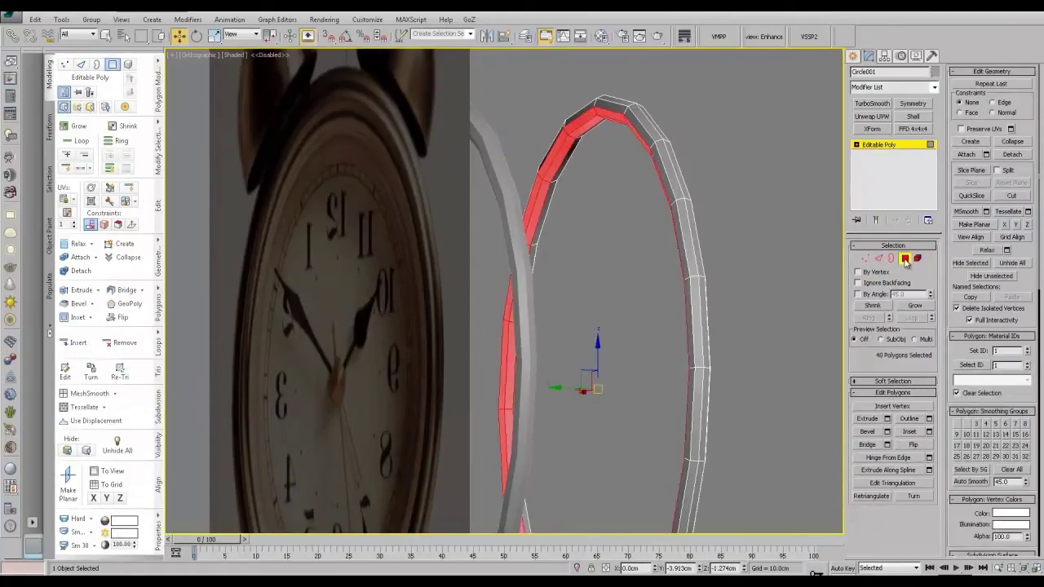
key("Delete")
middle_click_drag(690, 232, 635, 235, "alt")
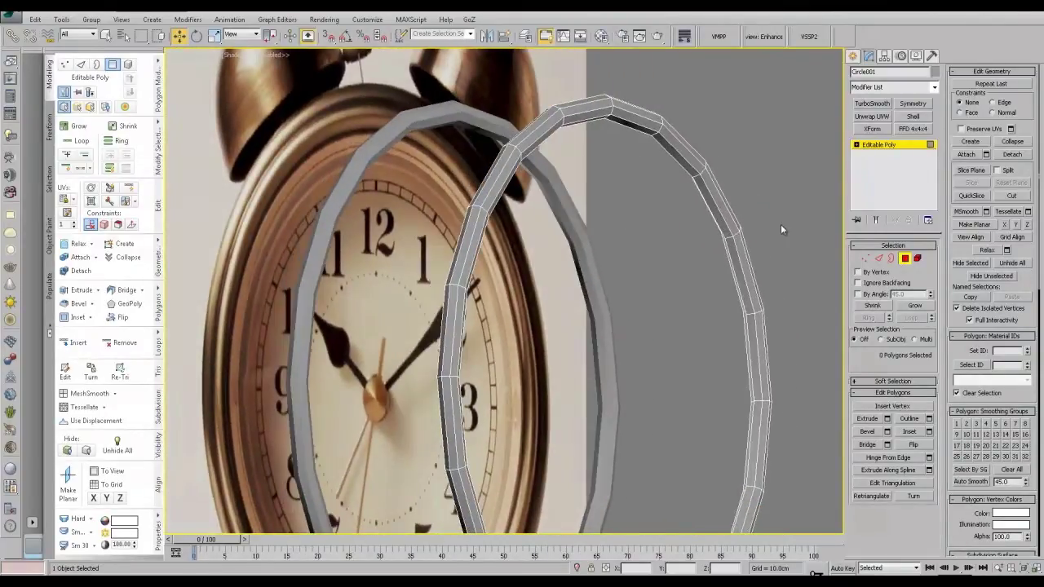
Step: Extend the front ring's inner border back toward the clock to about Y -3.19 cm, forming a deep inner wall
left_click(890, 258)
left_click(684, 168)
middle_click_drag(683, 168, 690, 197, "alt")
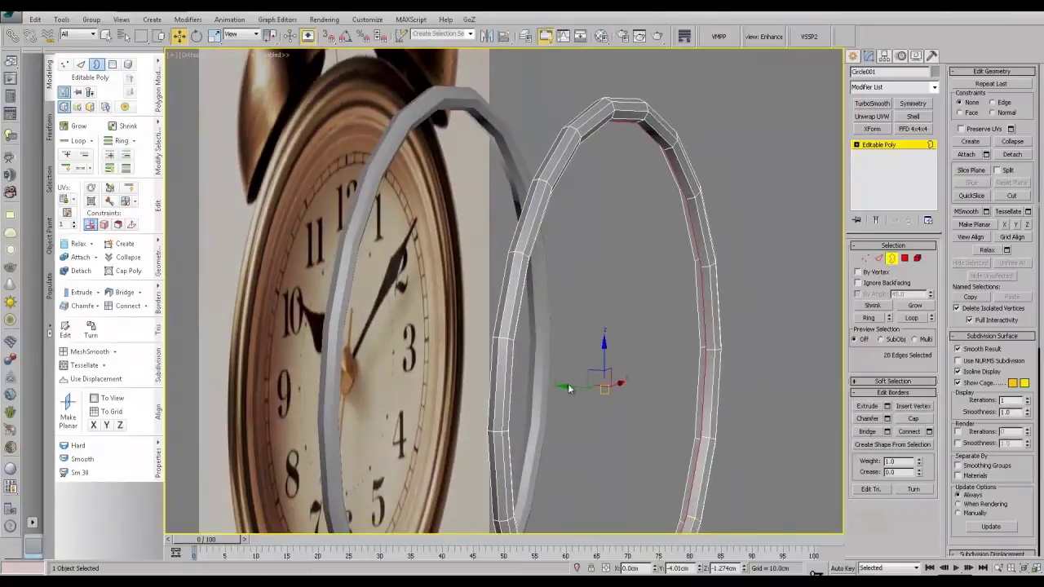
left_click_drag(569, 389, 517, 385)
middle_click_drag(523, 346, 599, 314, "alt")
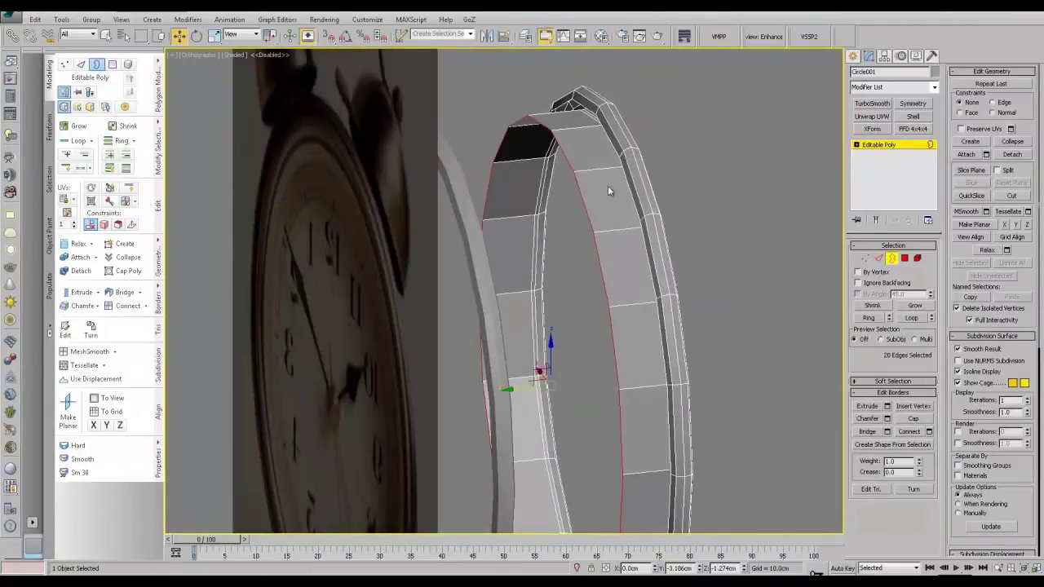
Step: Delete the polygon band next to the front ring's outer rear border
left_click(609, 139)
left_click(894, 258)
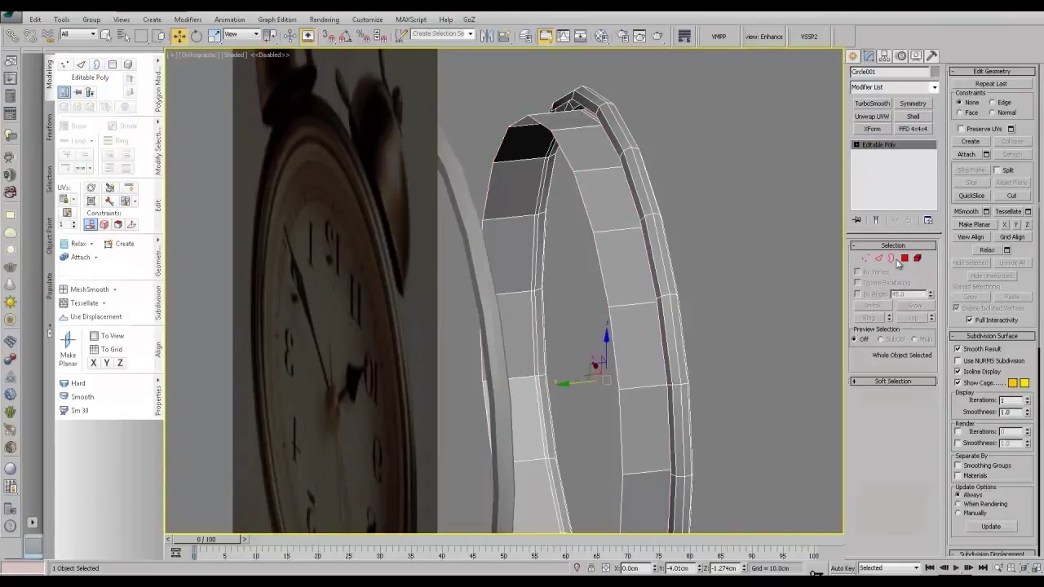
left_click(891, 258)
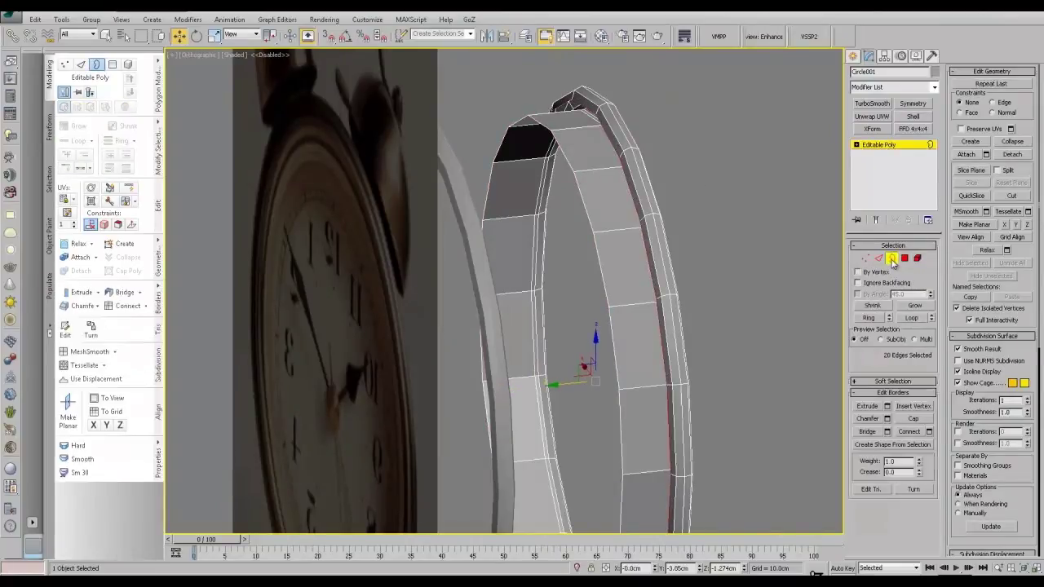
left_click(907, 260, "ctrl")
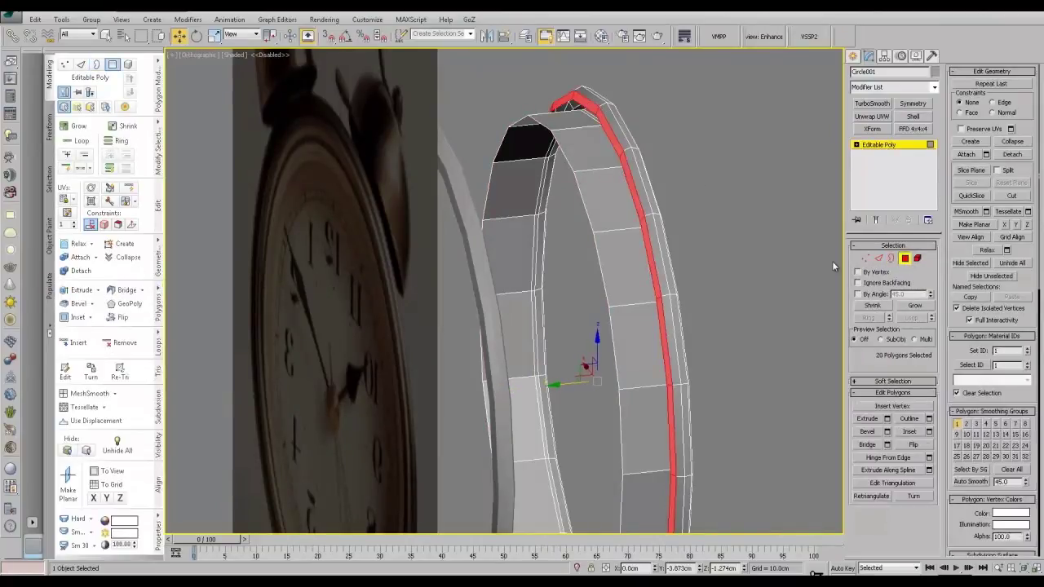
key("Delete")
left_click(881, 145)
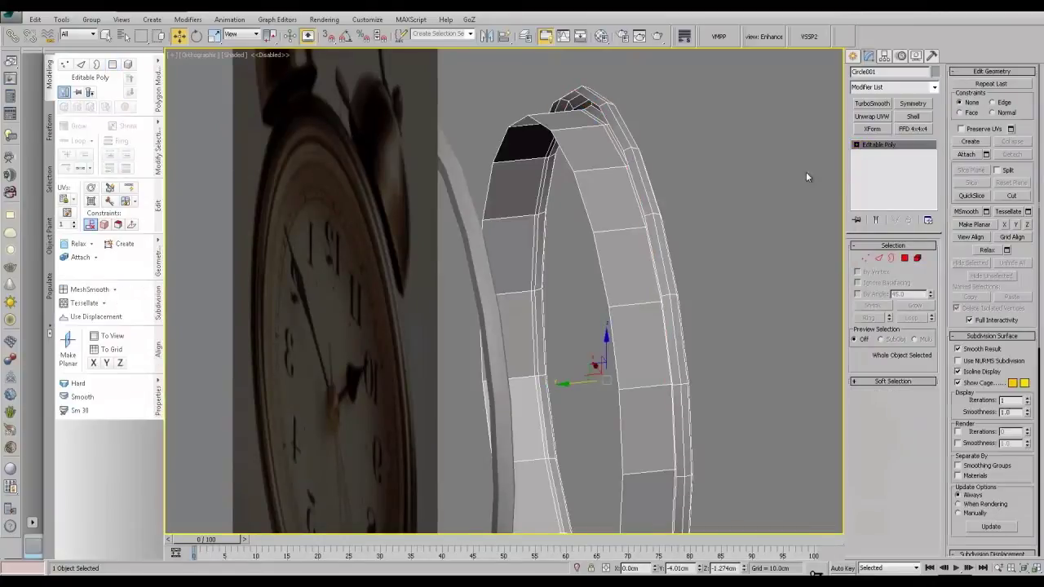
Step: Delete the two inner, front-facing polygon bands around the ring copy nearest the clock image
left_click_drag(806, 176, 650, 183, "alt")
left_click(380, 198)
middle_click_drag(384, 281, 370, 268, "alt")
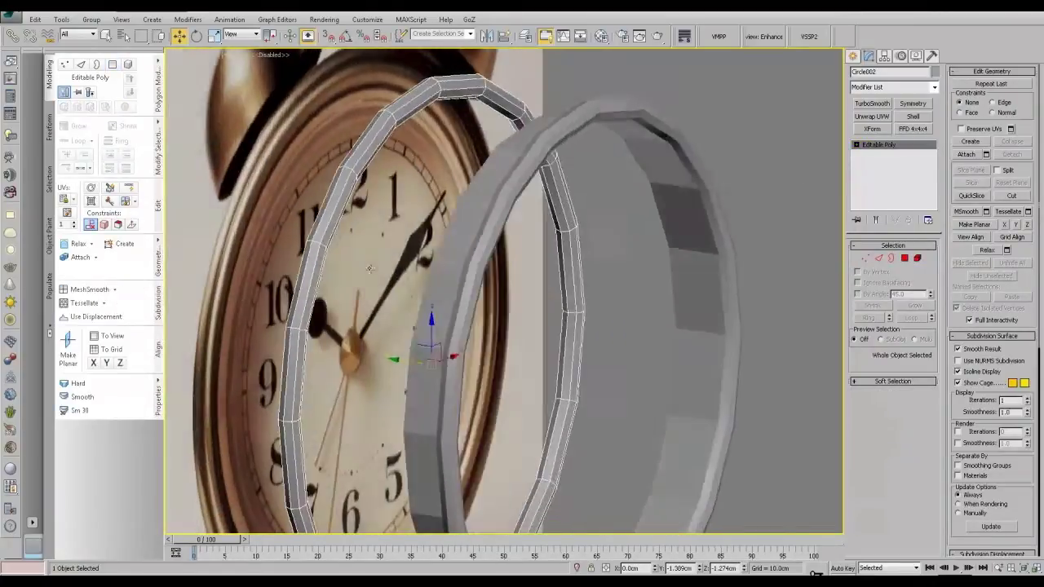
left_click(881, 258)
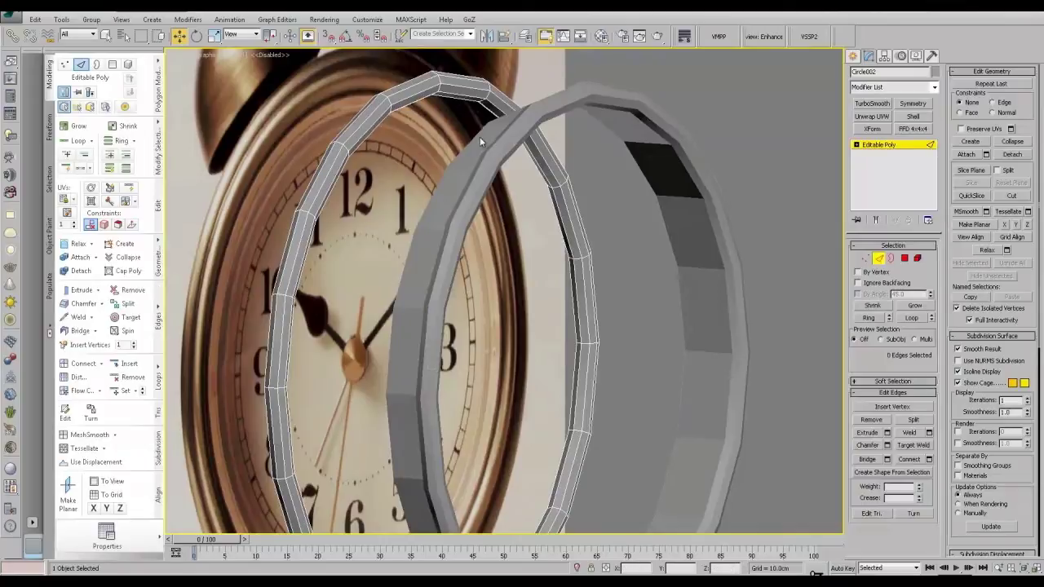
middle_click_drag(479, 139, 467, 119, "alt")
double_click(452, 92)
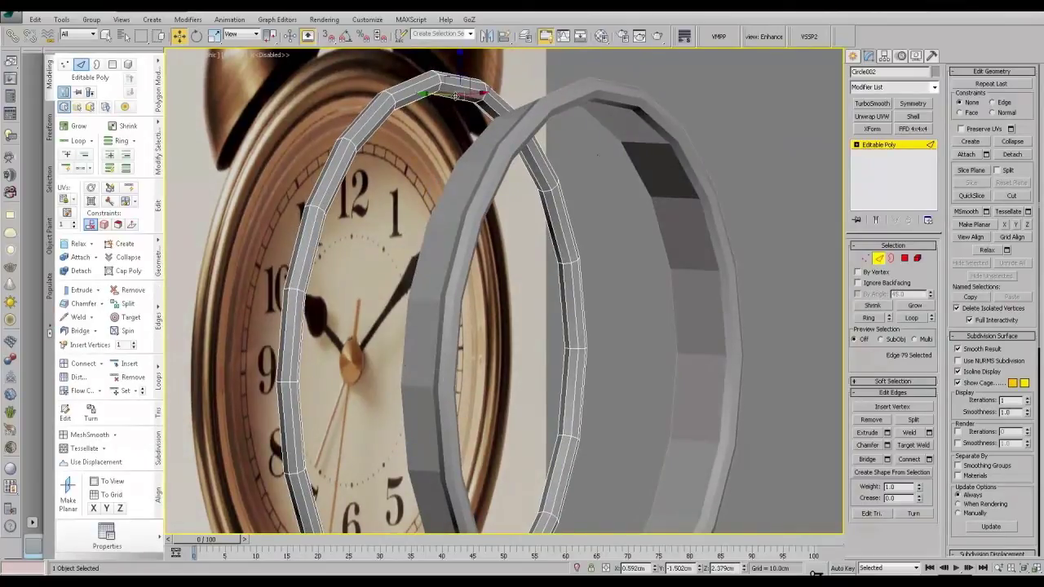
left_click(905, 259, "ctrl")
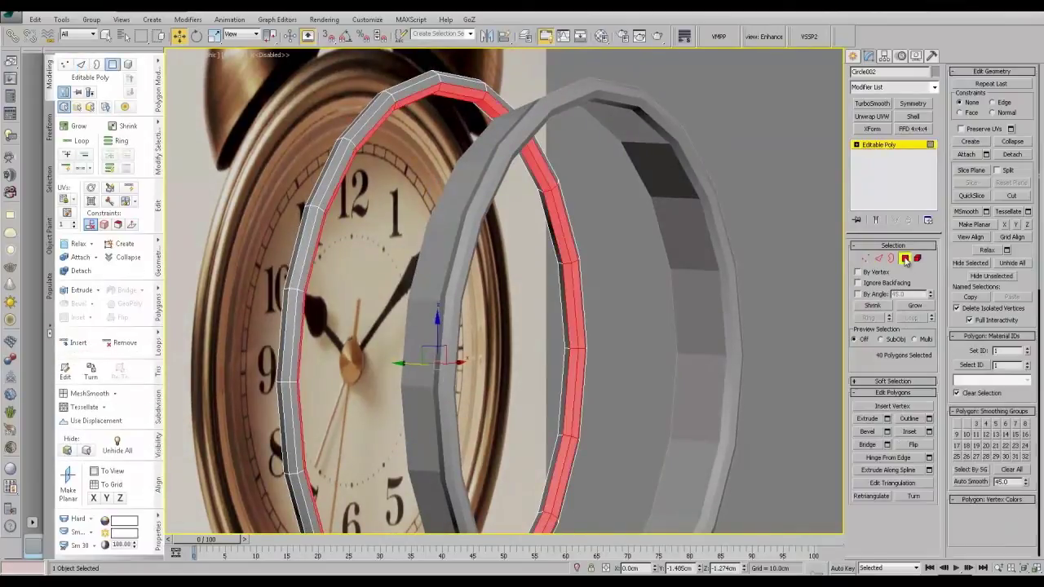
left_click(656, 287)
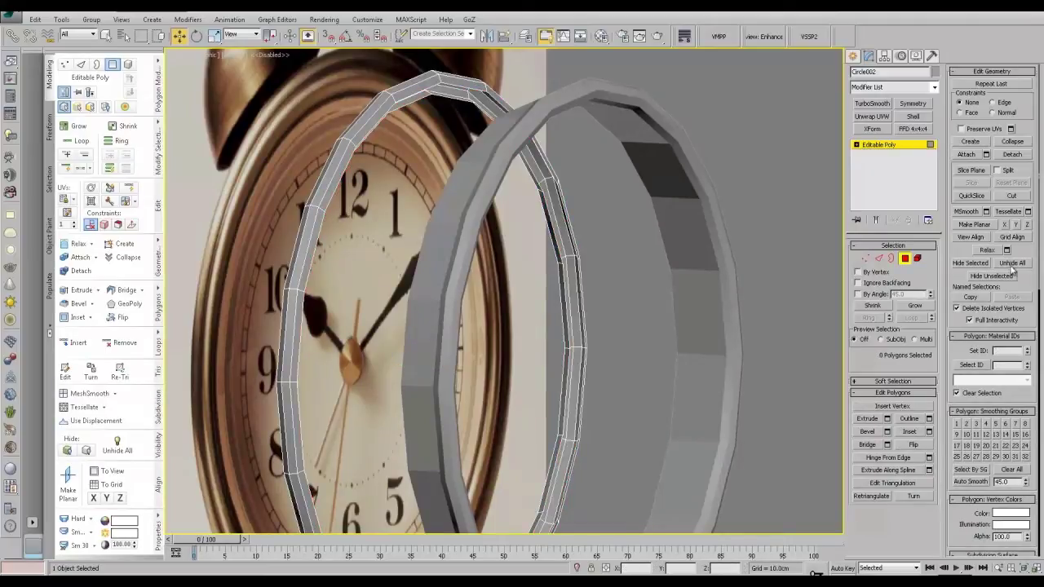
middle_click_drag(544, 170, 548, 188, "alt")
left_click(881, 147)
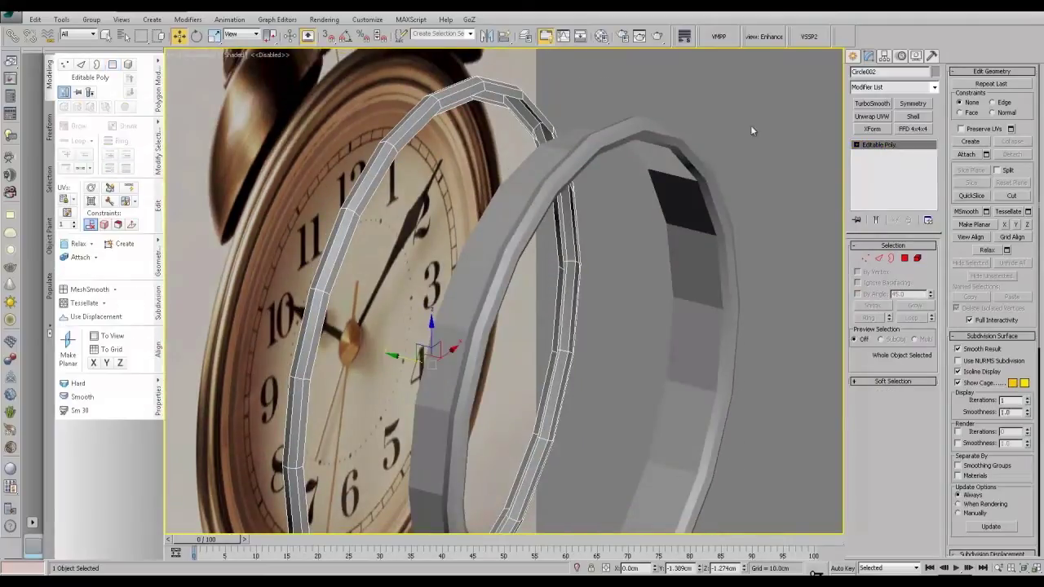
Step: Move the ring copy forward to just behind the front ring's rim and scale it up to about 109% in front view
left_click_drag(398, 356, 534, 391)
mouse_move(597, 310)
middle_mouse_down("alt")
mouse_move(617, 310)
mouse_move(593, 310)
middle_mouse_up("alt")
key("r")
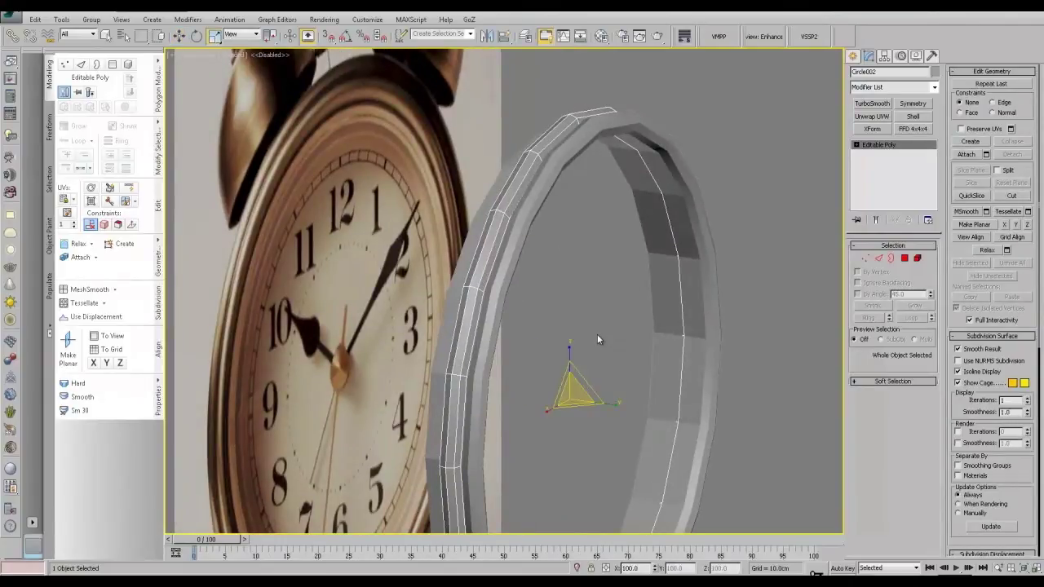
key("f")
key("z")
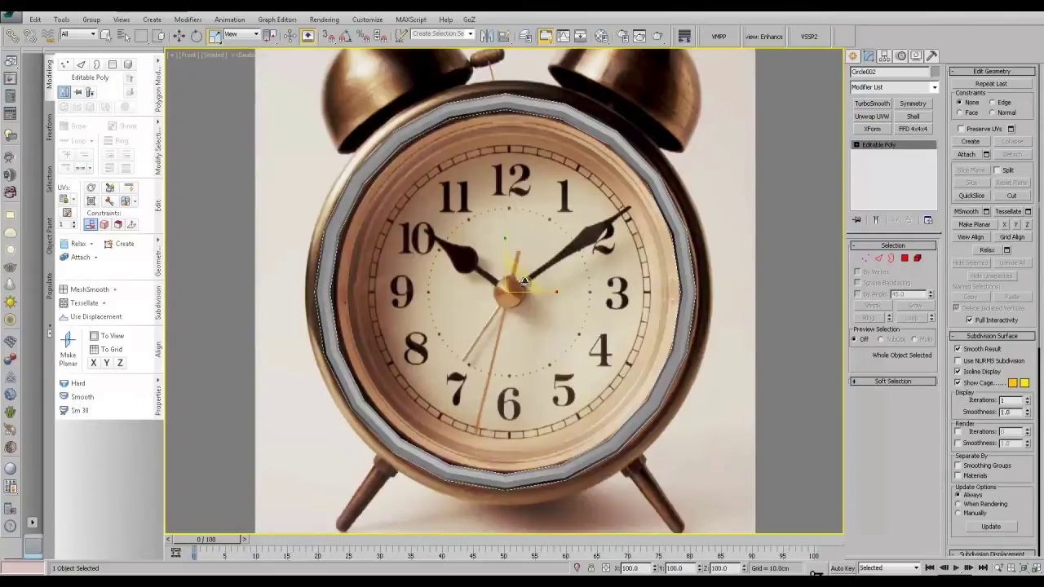
left_click_drag(523, 286, 529, 281)
middle_click_drag(514, 219, 544, 236, "alt")
key("f")
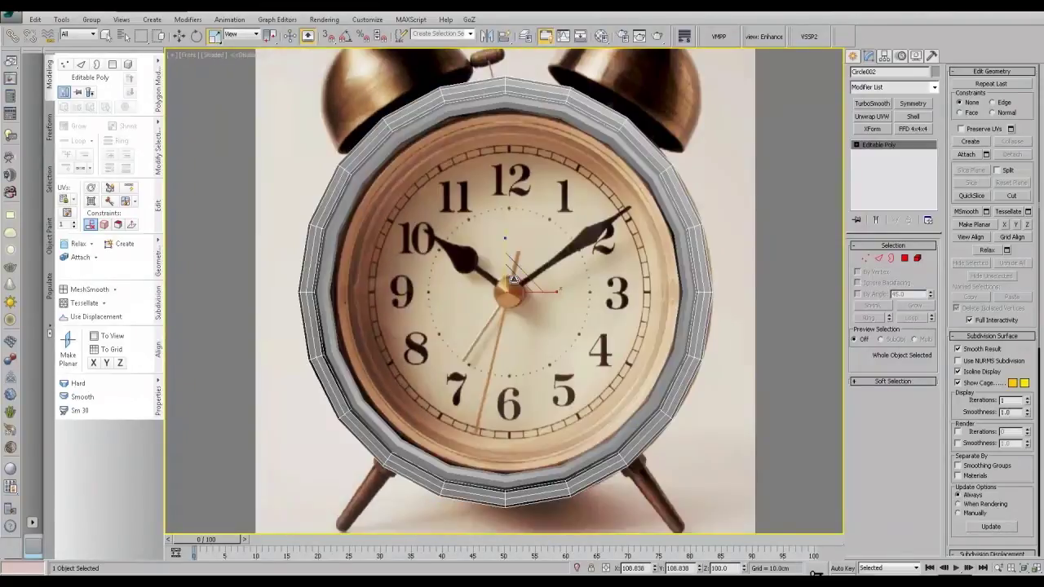
Step: Reduce the ring copy's scale to about 104.8% so it sits closely around the front ring
left_click_drag(522, 272, 523, 276)
middle_click_drag(523, 276, 551, 271, "alt")
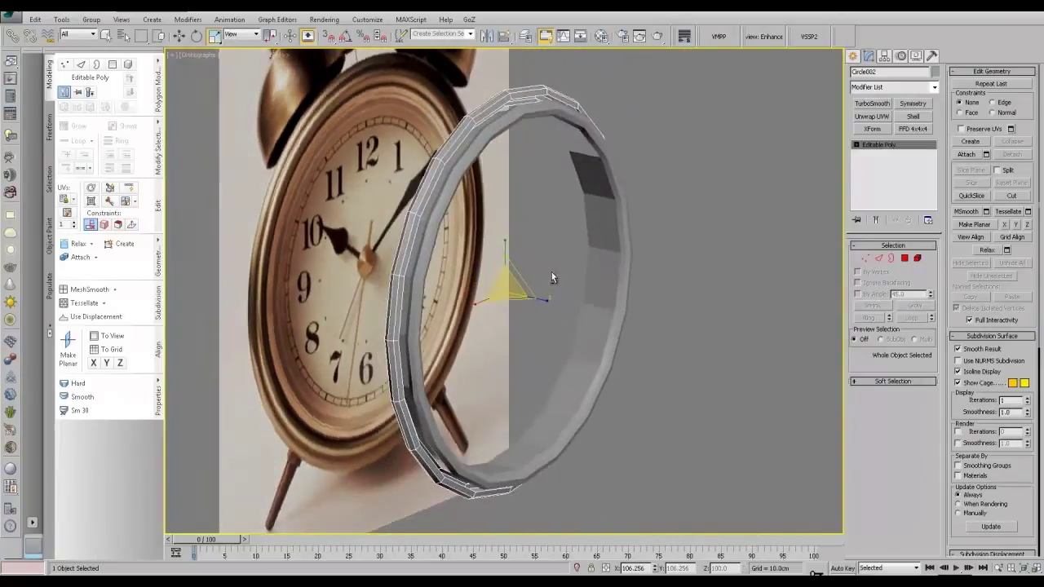
scroll(552, 272, "up", 3)
middle_click_drag(530, 171, 529, 226)
left_click_drag(478, 358, 479, 360)
Step: Attach the scaled ring copy to the front ring
middle_click_drag(509, 282, 499, 303, "alt")
scroll(525, 283, "up", 3)
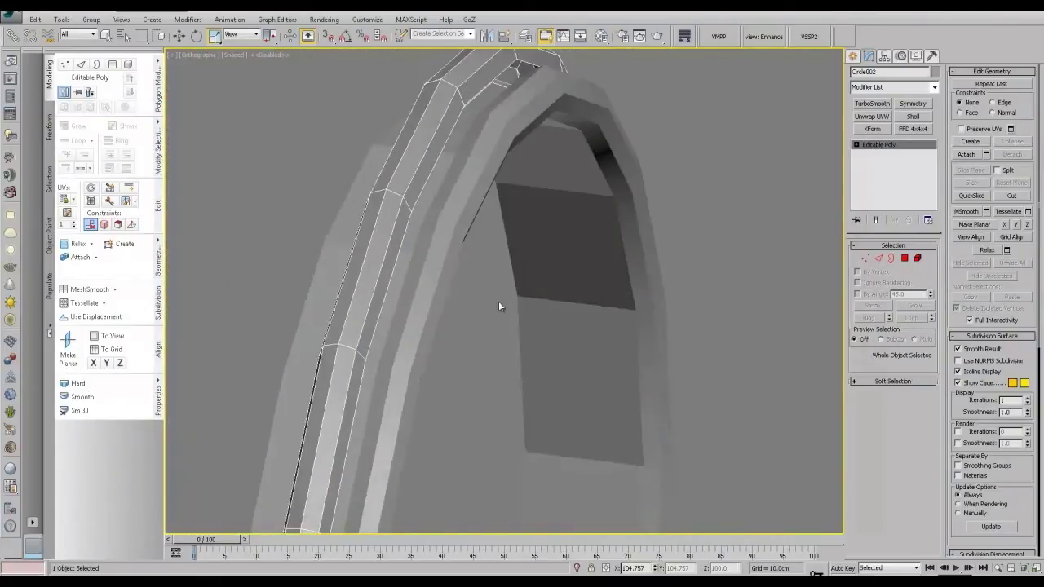
left_click(467, 213)
left_click(967, 155)
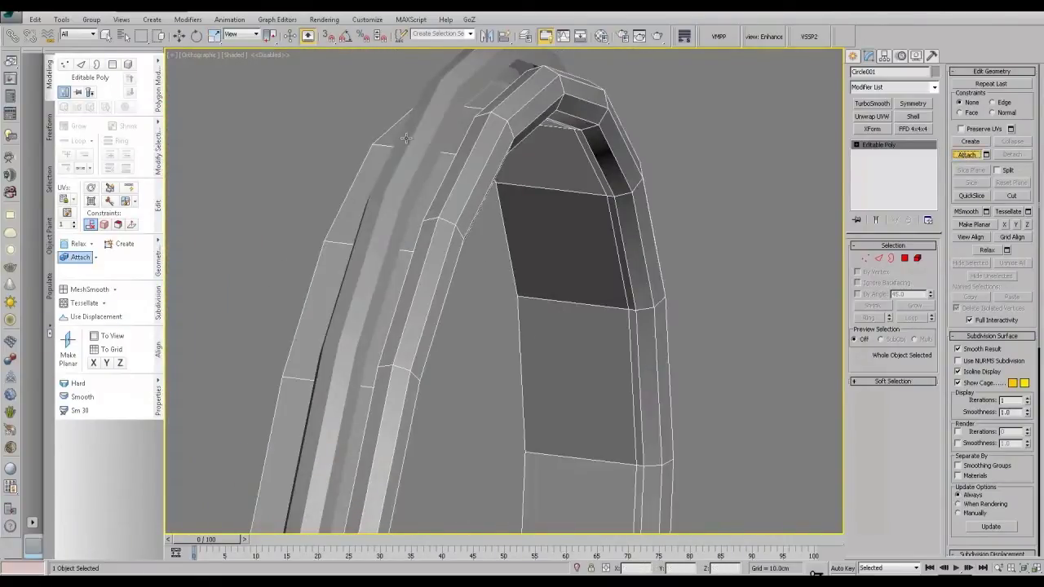
left_click(408, 139)
Step: Extrude the attached ring's border facing the front rim slightly inward by scaling out a narrow new strip
left_click(891, 260)
left_click(452, 153)
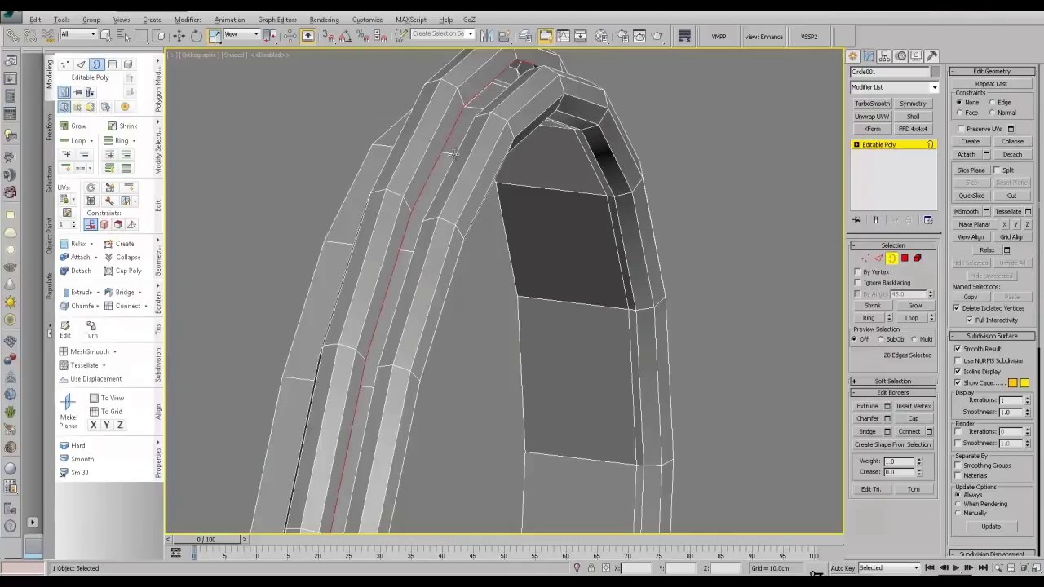
middle_click_drag(453, 153, 448, 82, "alt")
scroll(446, 182, "down", 2)
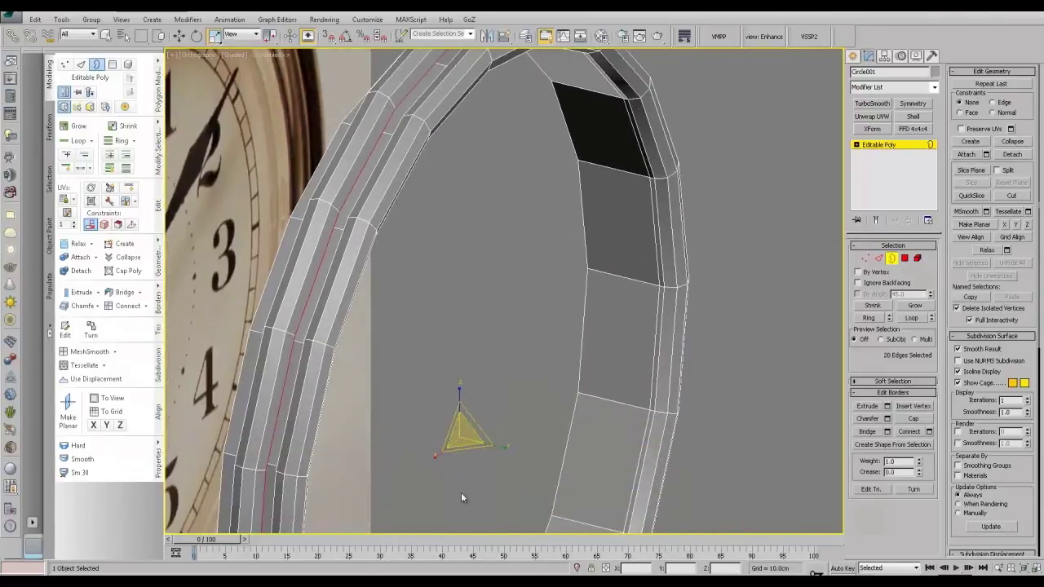
left_click_drag(451, 424, 451, 425, "shift")
Step: Add the front ring's neighbouring border to the selection and bridge the two borders
middle_click_drag(448, 341, 461, 337, "alt")
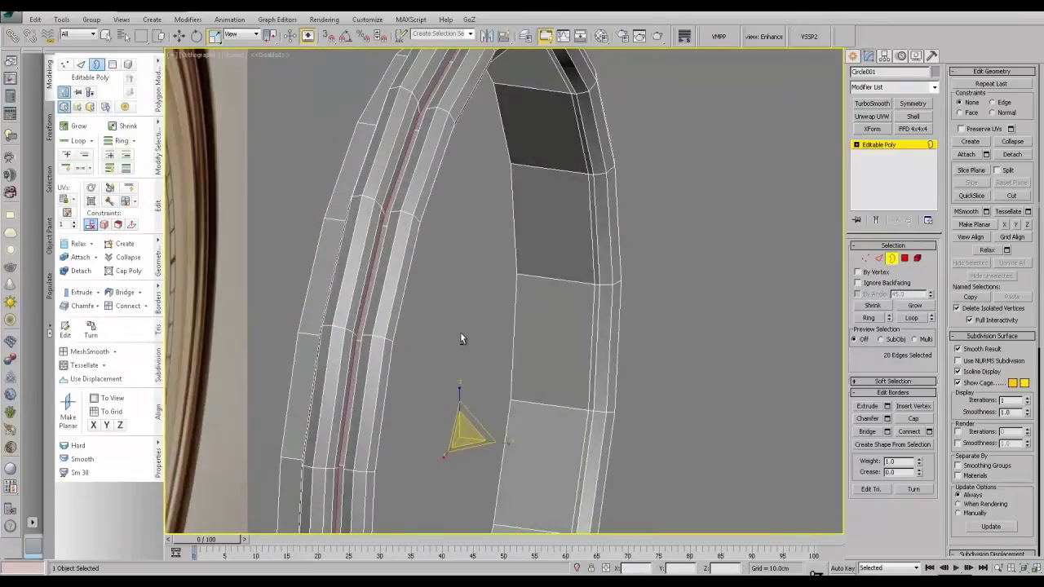
left_click(413, 149, "ctrl")
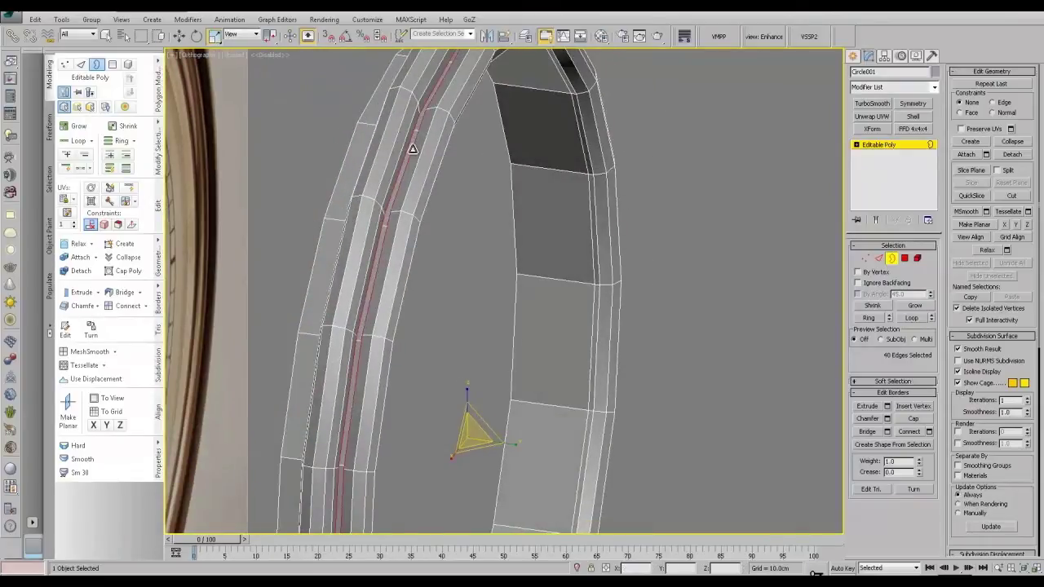
left_click(867, 433)
Step: Insert an edge loop with SwiftLoop along the narrow bridged strip between the two rings
middle_click_drag(619, 298, 520, 281, "alt")
scroll(532, 302, "up", 3)
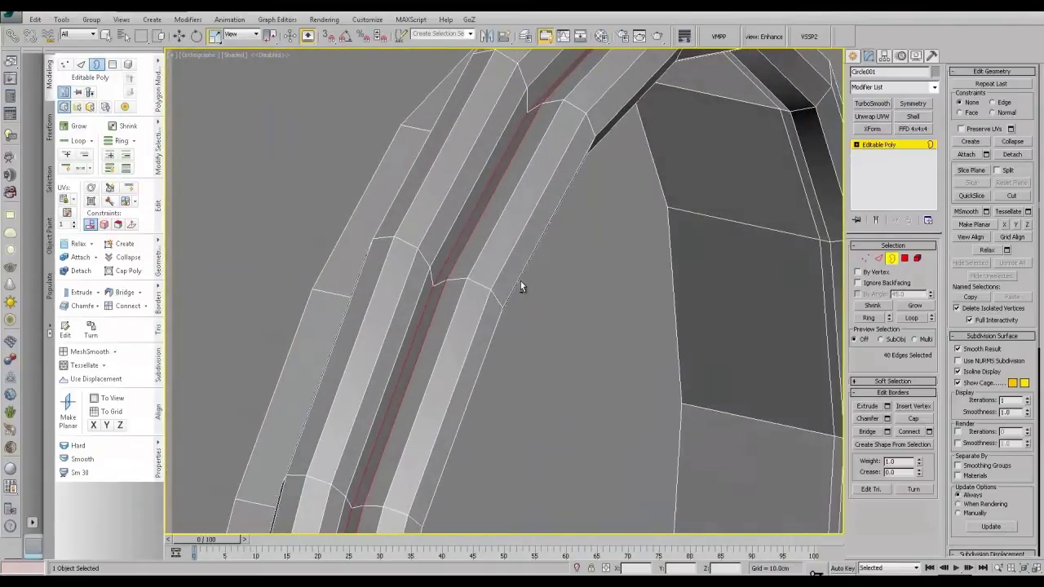
left_click(129, 189)
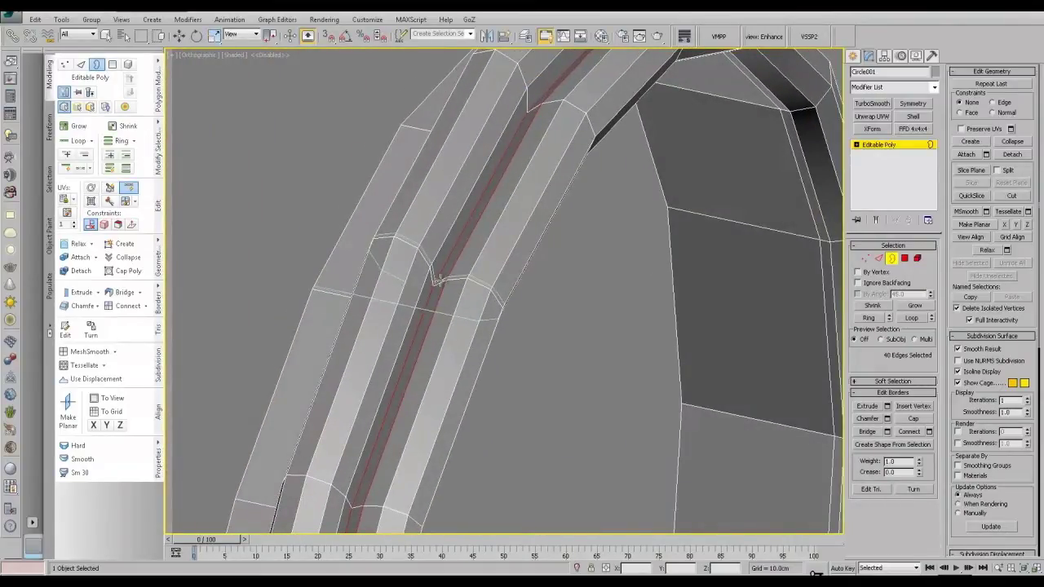
left_click(438, 282)
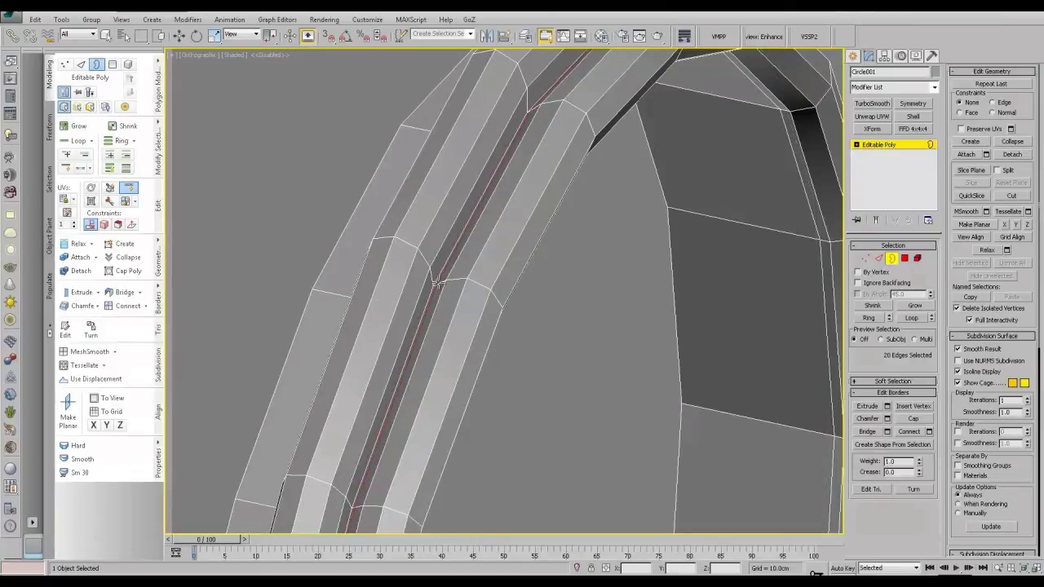
Step: Set the edge constraint to Normal and nudge the selected loop in the groove between the two rings
right_click(438, 282)
left_click(994, 114)
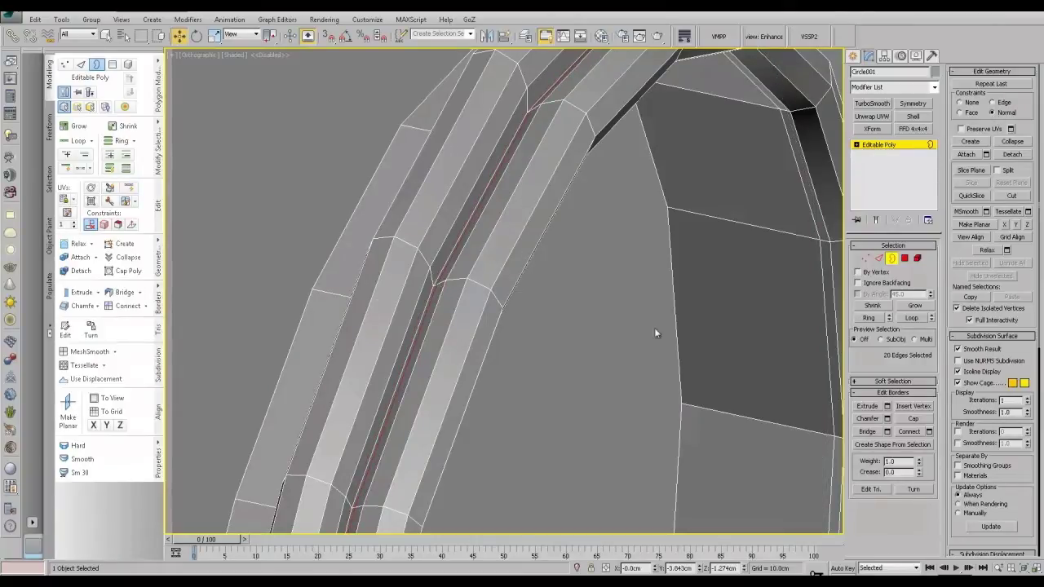
middle_click_drag(657, 332, 646, 292)
left_click(655, 566)
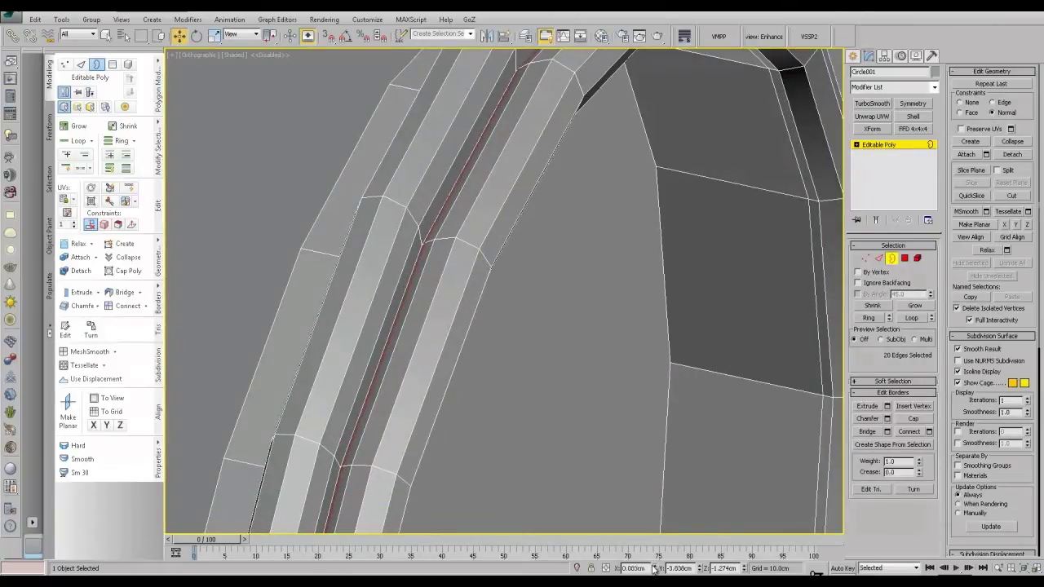
Step: Apply TurboSmooth with 2 iterations to the rim and deselect it
left_click(891, 148)
left_click(876, 104)
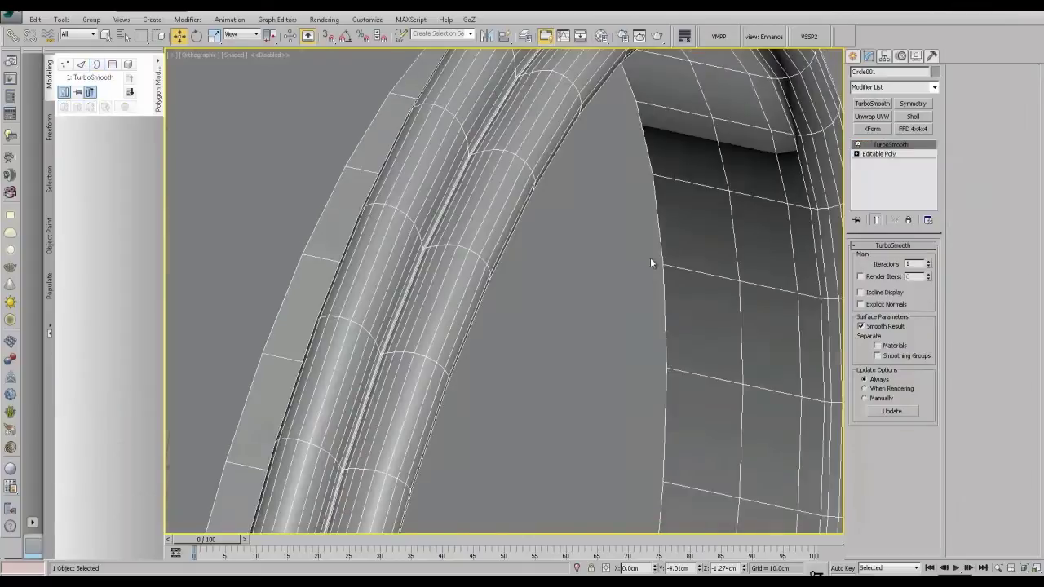
scroll(650, 258, "down", 8)
middle_click_drag(628, 309, 796, 120, "alt")
scroll(807, 106, "down", 4)
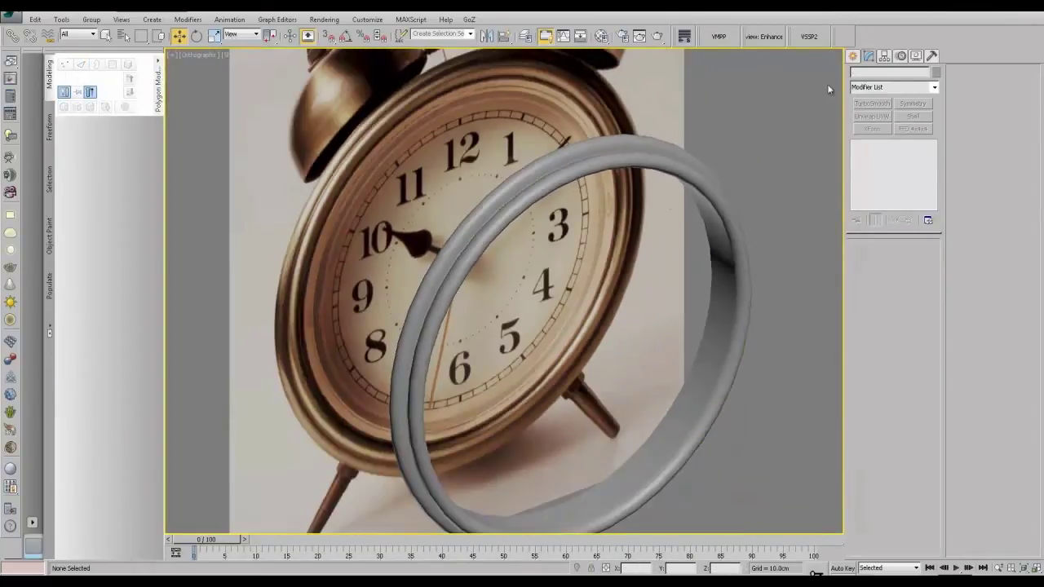
left_click(927, 262)
left_click(748, 140)
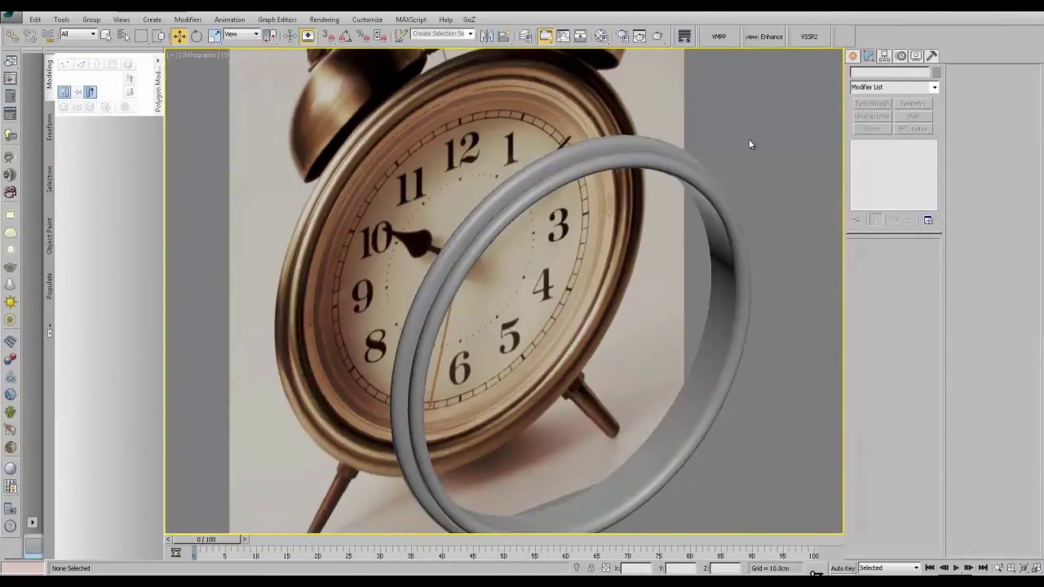
Step: Select the rim and go to its Editable Poly level to inspect the unsmoothed mesh
middle_click_drag(711, 186, 693, 215, "alt")
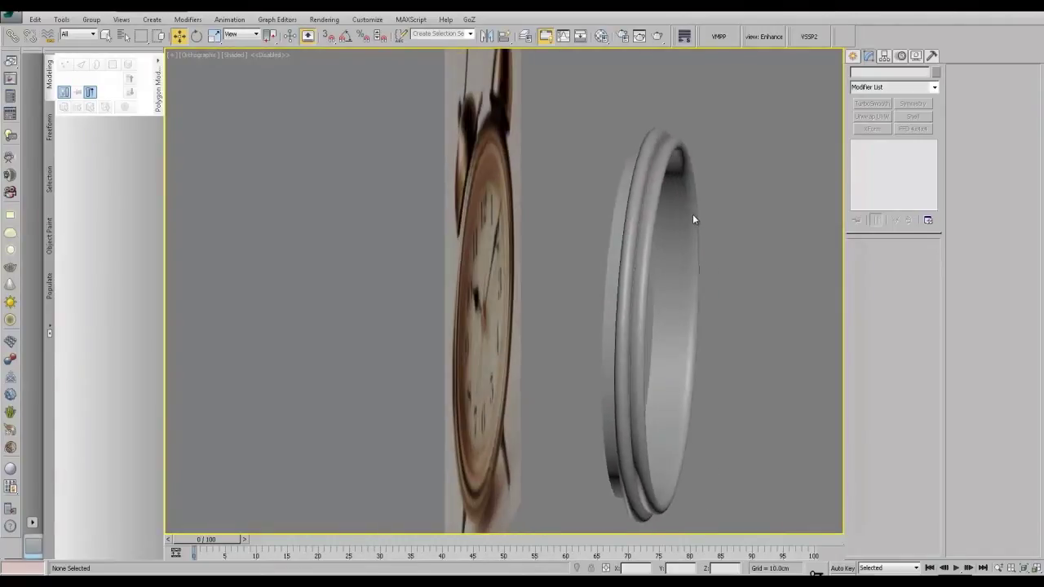
left_click(638, 202)
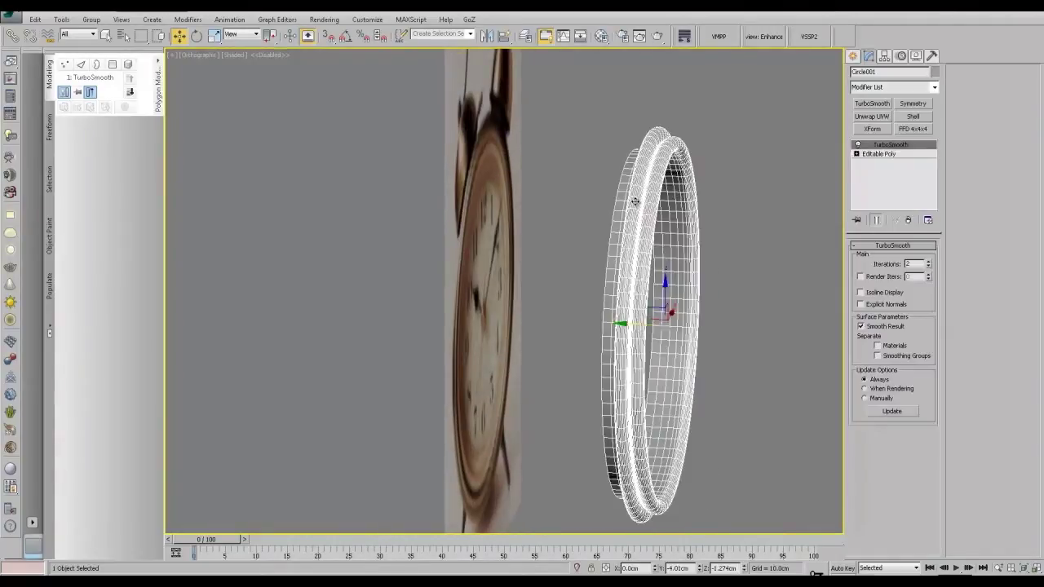
left_click(892, 155)
middle_click_drag(765, 212, 734, 214, "alt")
Step: Switch to Windows Photo Viewer, fit the Alarm_Clock_Ref photo to its window and place the narrowed window beside the rim
key("alt+Tab")
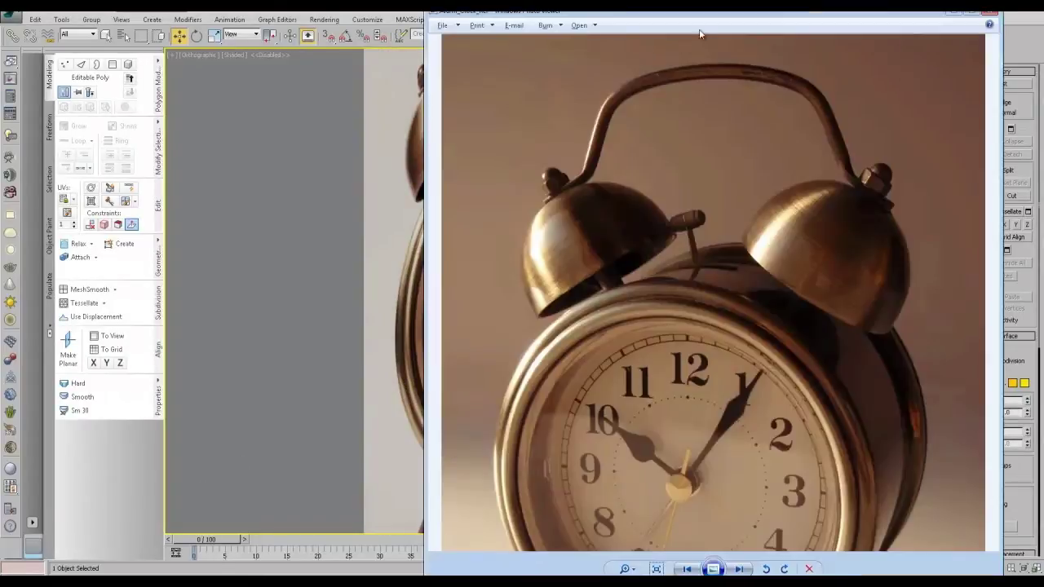
left_click(655, 569)
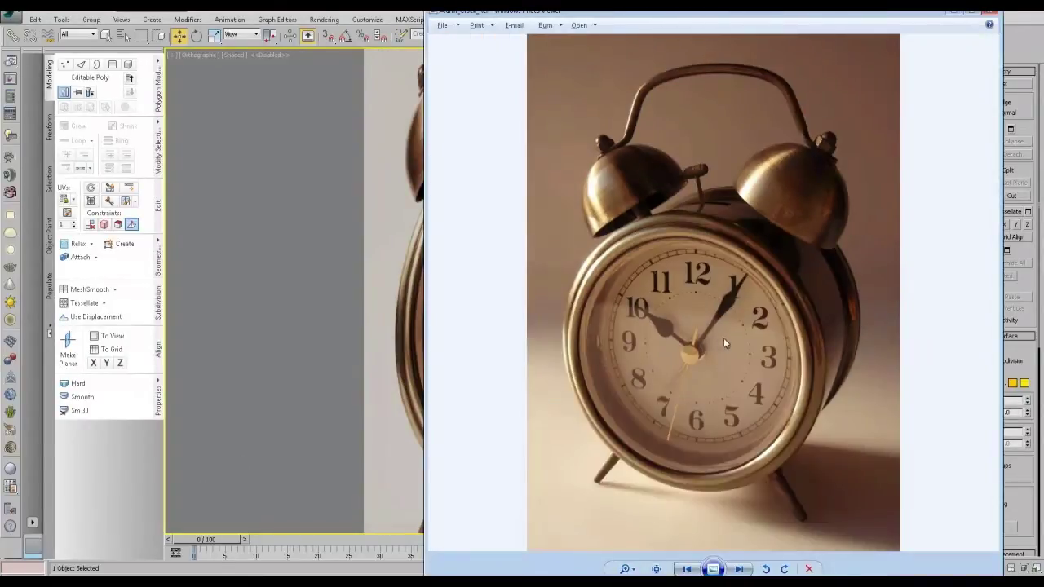
double_click(799, 14)
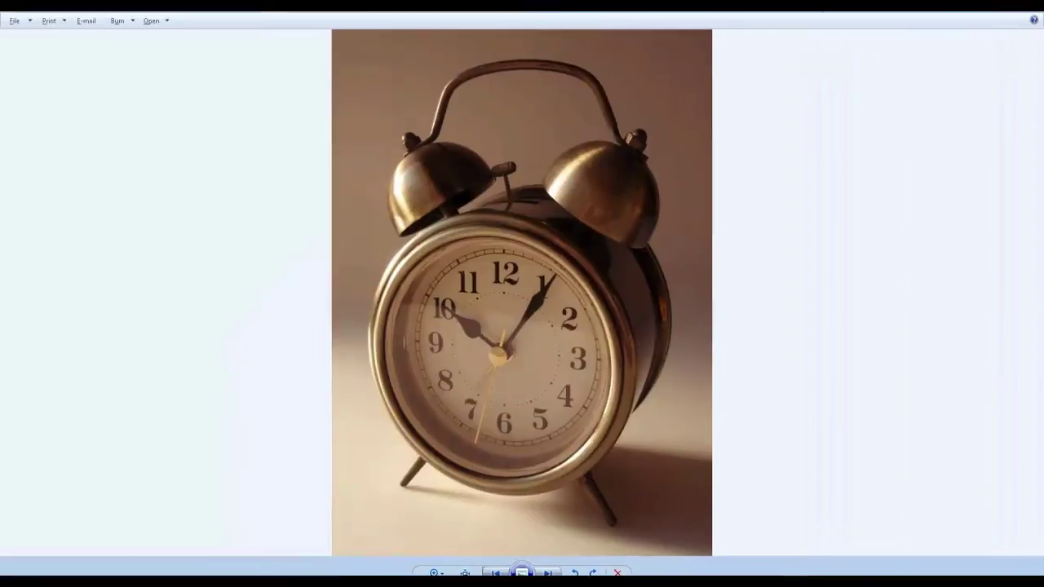
left_click_drag(301, 64, 282, 70)
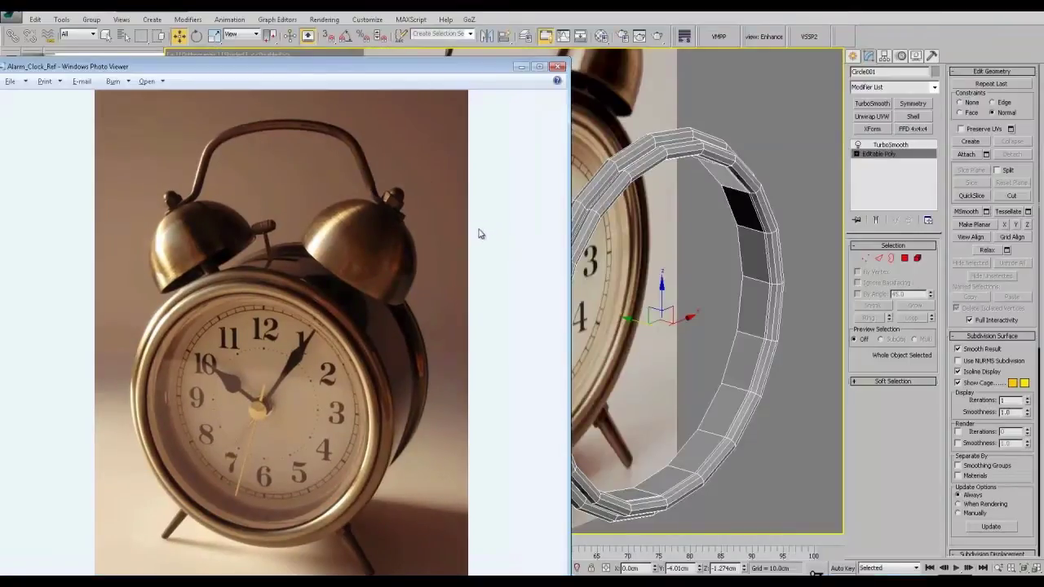
left_click_drag(486, 299, 477, 298)
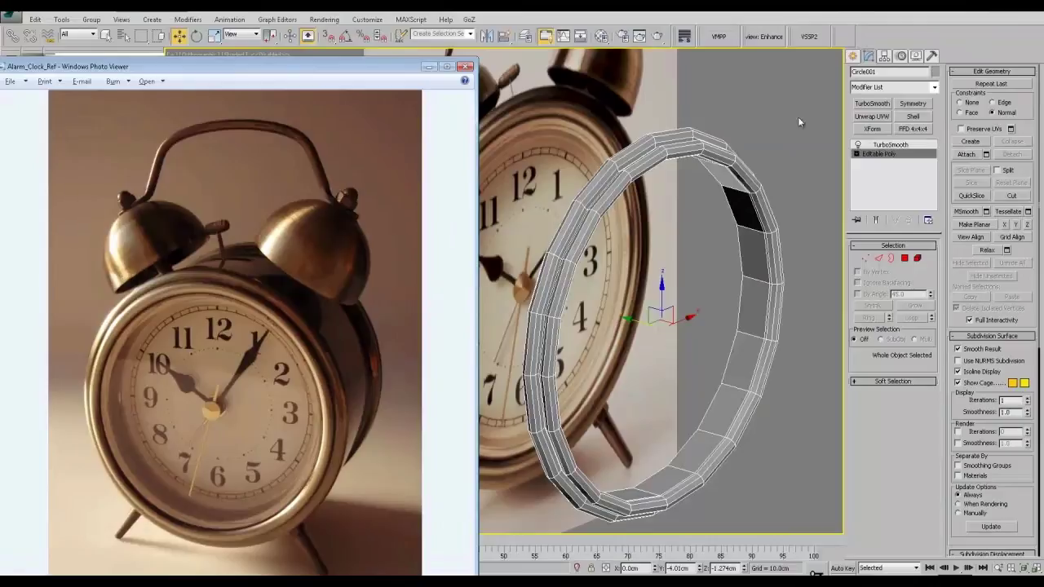
Step: Compare the deselected, smoothed rim from several angles with the reference photo
left_click(876, 148)
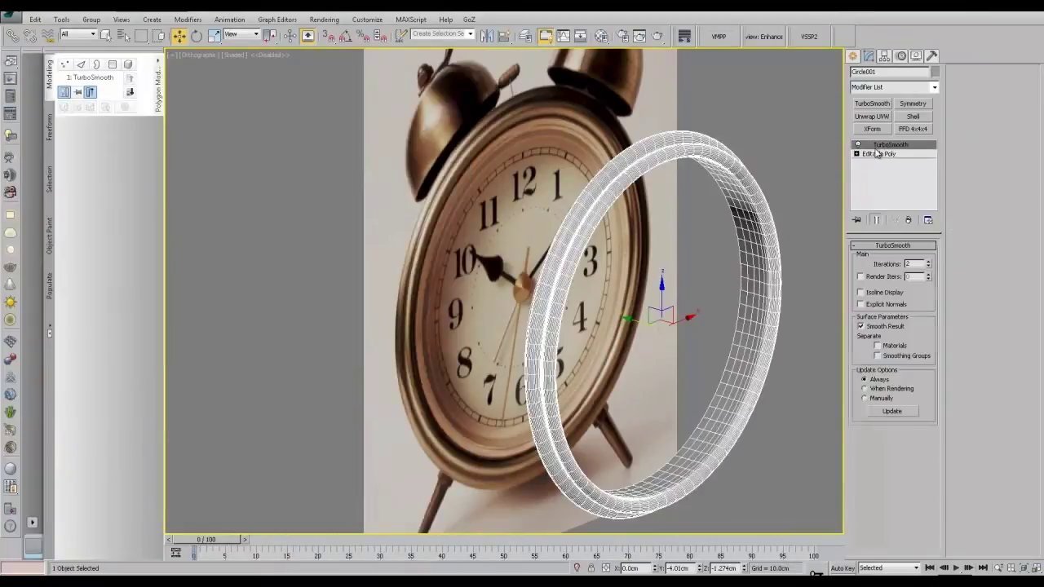
left_click(765, 112)
middle_click_drag(719, 191, 594, 226, "alt")
scroll(594, 226, "up", 3)
scroll(594, 226, "down", 3)
key("alt+Tab")
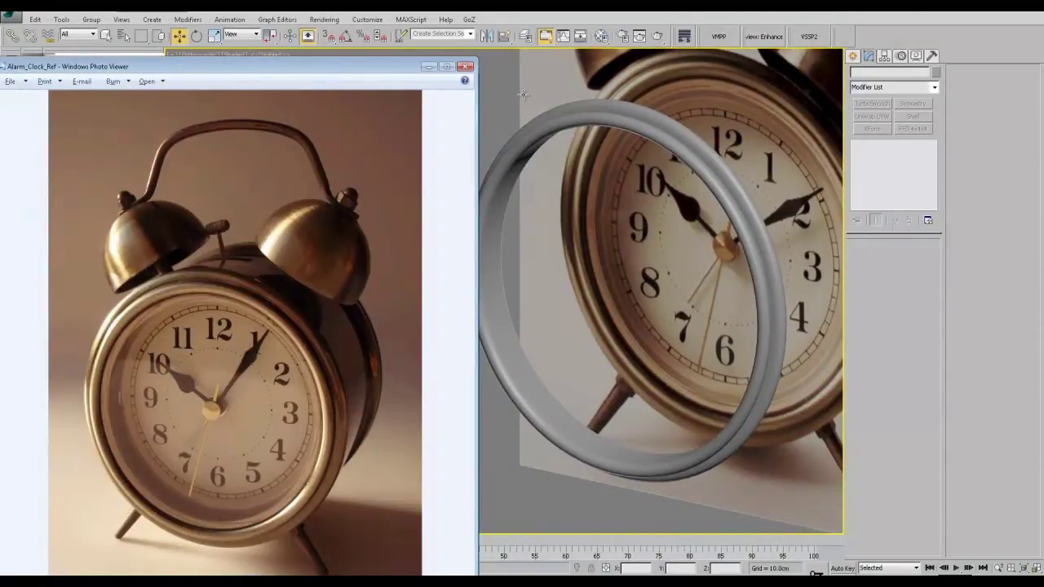
Step: Select the rim and enter edge editing on its Editable Poly at the groove between the two rings
left_click(674, 133)
left_click(875, 155)
scroll(477, 287, "up", 10)
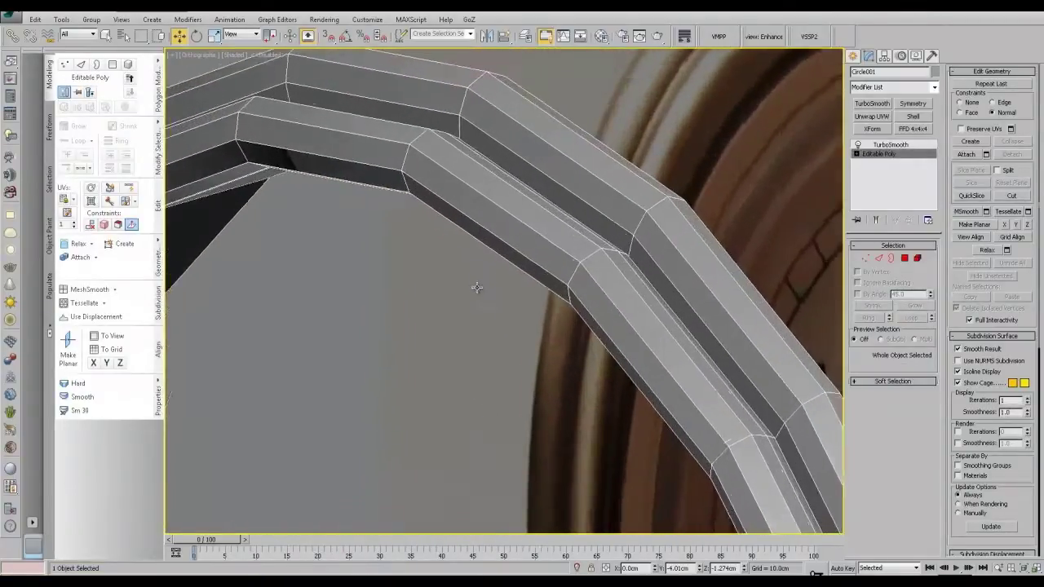
middle_click_drag(477, 287, 499, 278, "alt")
left_click(878, 259)
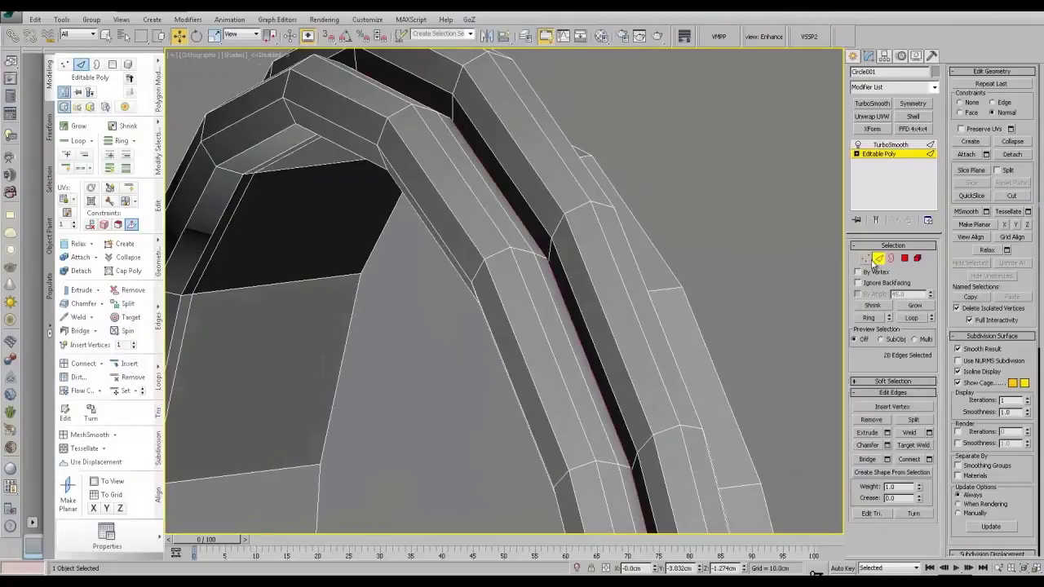
Step: Try to select the groove's polygons by converting the edge loop to polygons and growing the selection
left_click(904, 258)
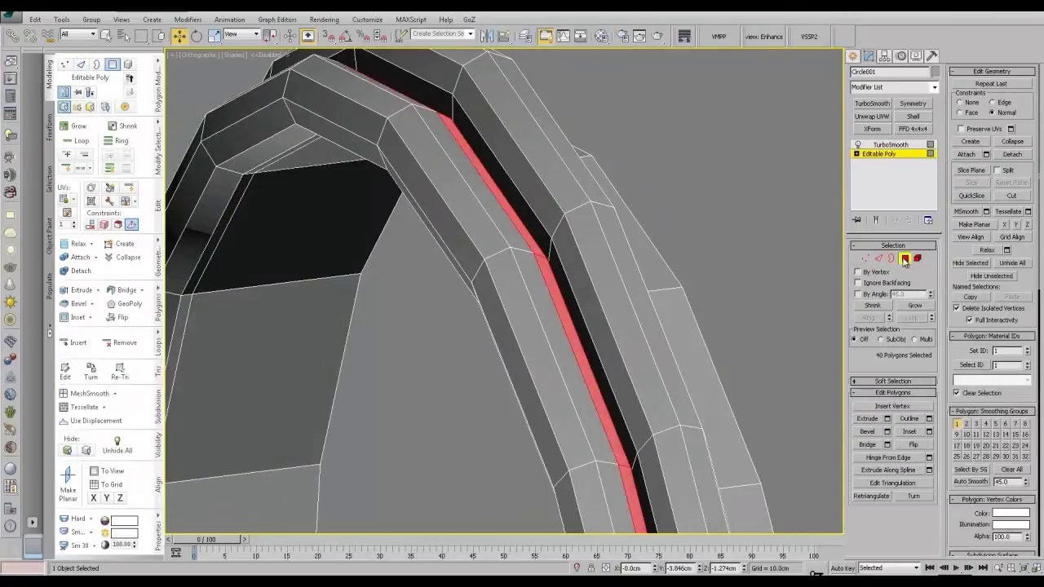
left_click(912, 308)
middle_click_drag(581, 291, 544, 289, "alt")
left_click(458, 225, "alt")
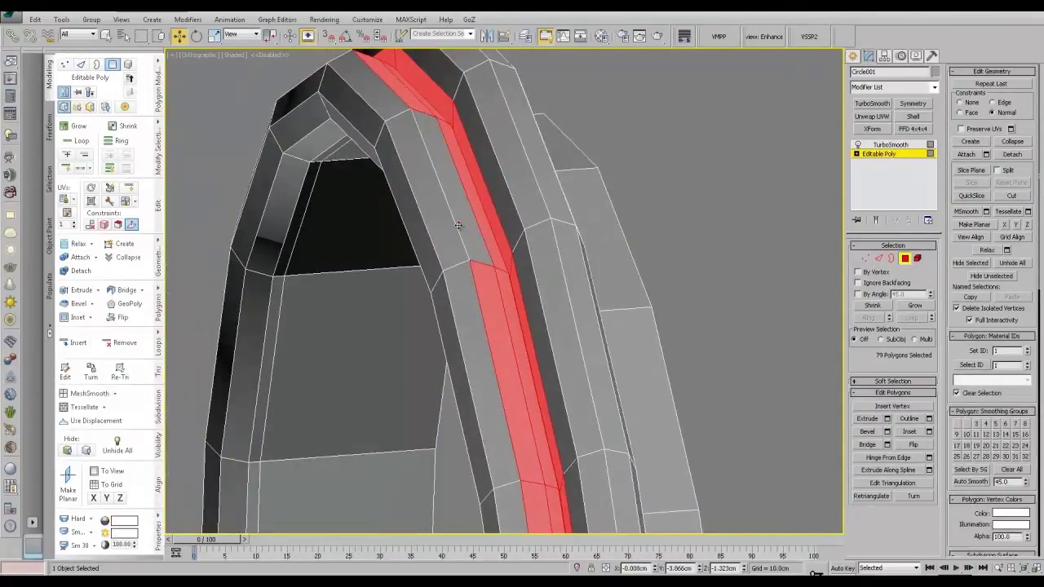
scroll(479, 217, "up", 3)
middle_click_drag(479, 217, 471, 194, "alt")
Step: Convert the groove's edge loop to its adjoining polygons and delete these narrow strips
left_click(878, 258)
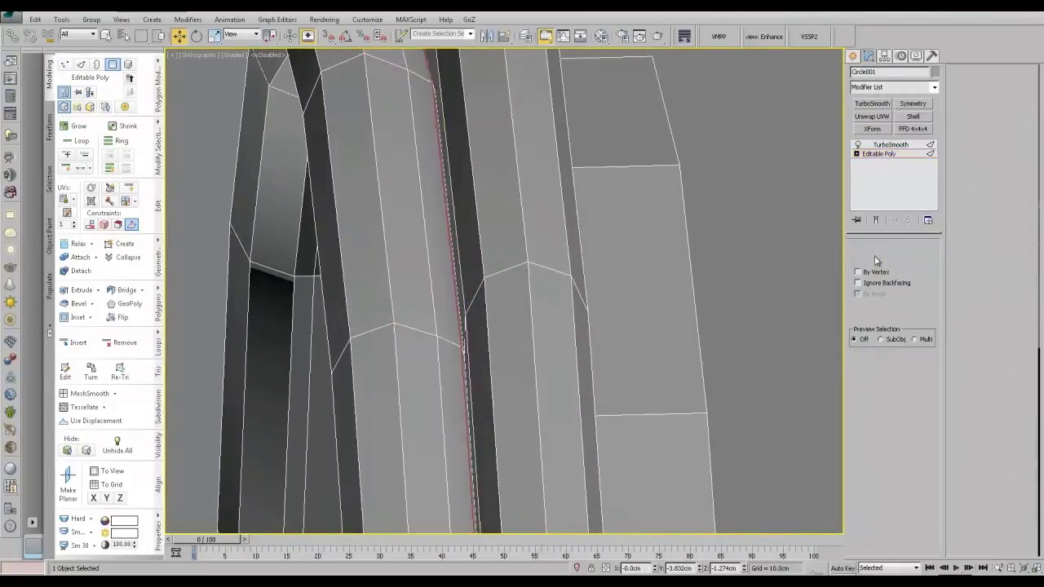
double_click(443, 166)
left_click(906, 259, "ctrl")
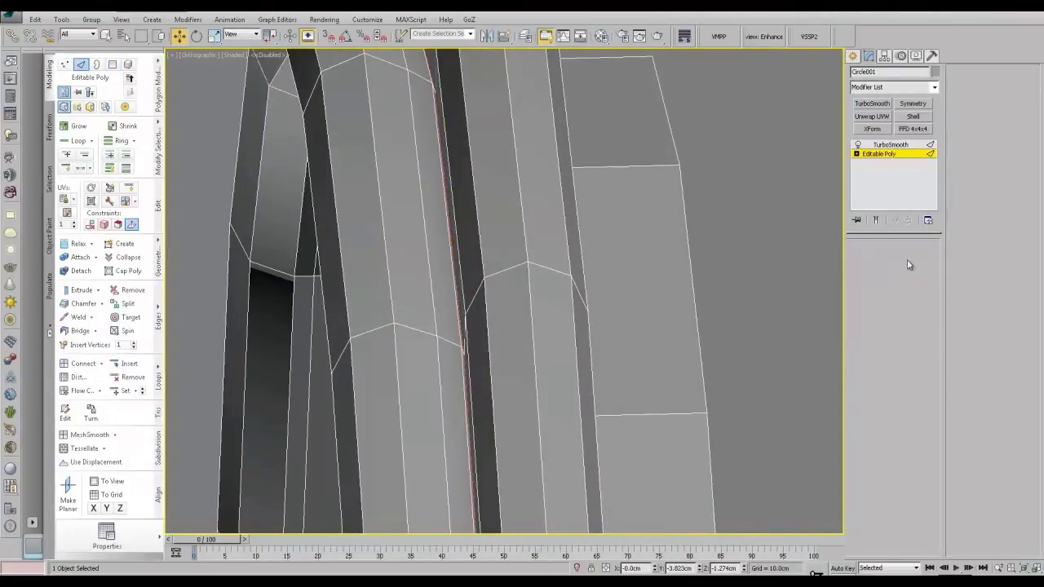
middle_click_drag(595, 253, 560, 280, "alt")
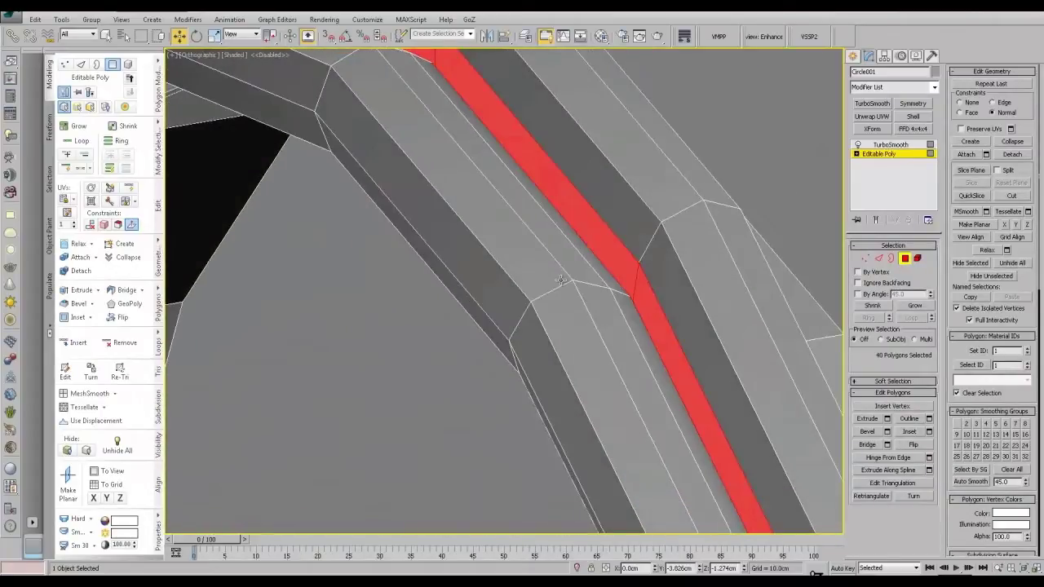
key("Delete")
Step: Select both open borders of the groove and bridge them with a single strip
left_click(893, 260)
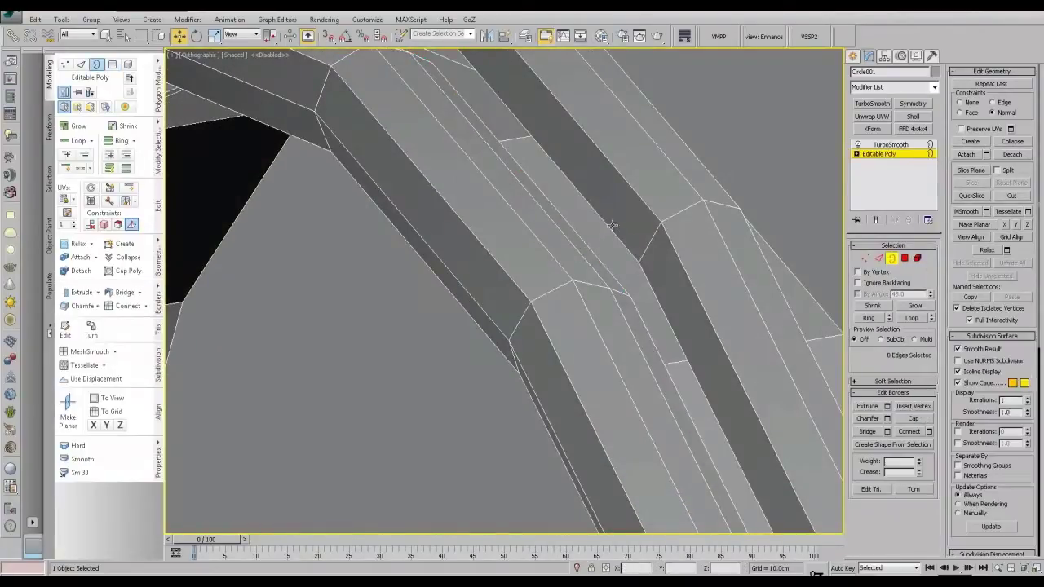
left_click(571, 228)
left_click(597, 216, "ctrl")
left_click(873, 433)
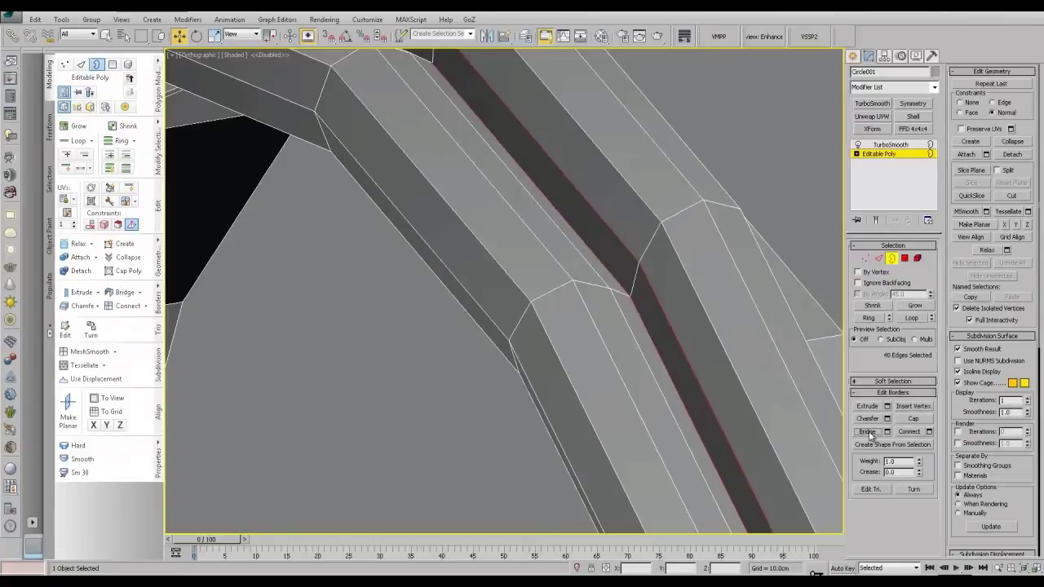
middle_click_drag(671, 316, 636, 301, "alt")
scroll(637, 299, "down", 3)
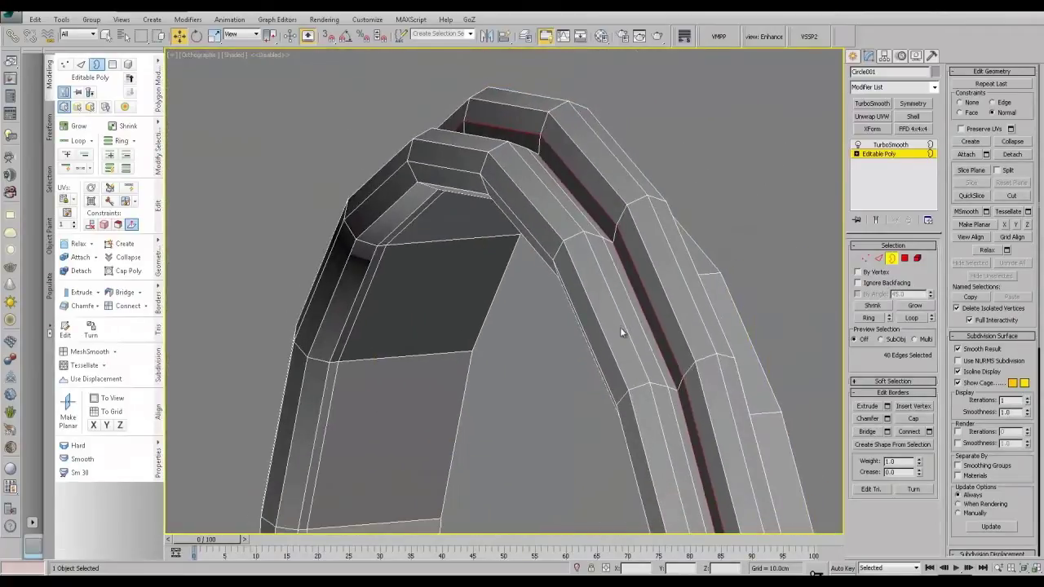
Step: Select the edge loop beside the bridged strip and move it slightly along Y with the constraint set to None
left_click(878, 258)
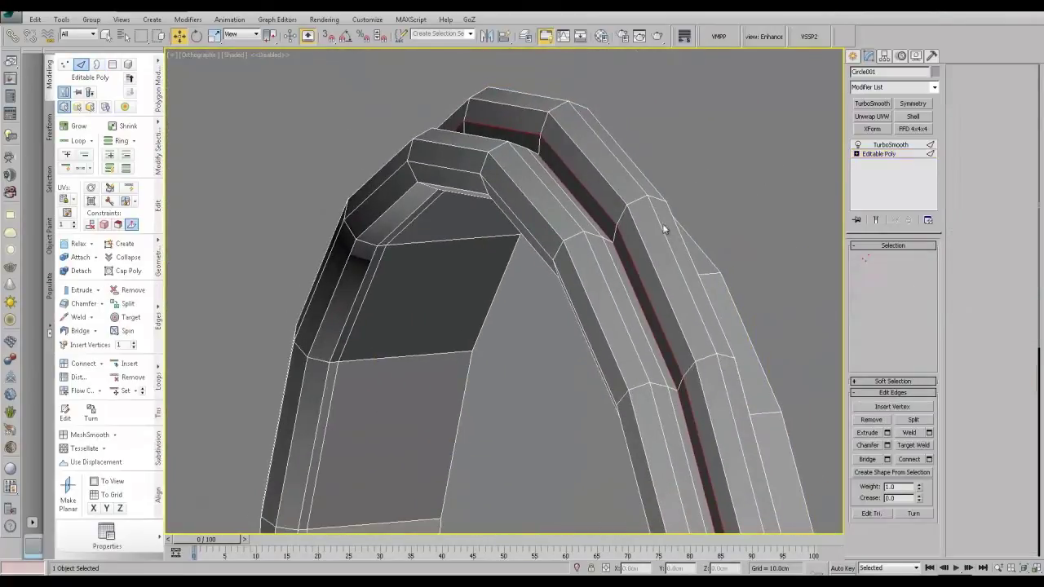
double_click(587, 211)
scroll(610, 301, "down", 3)
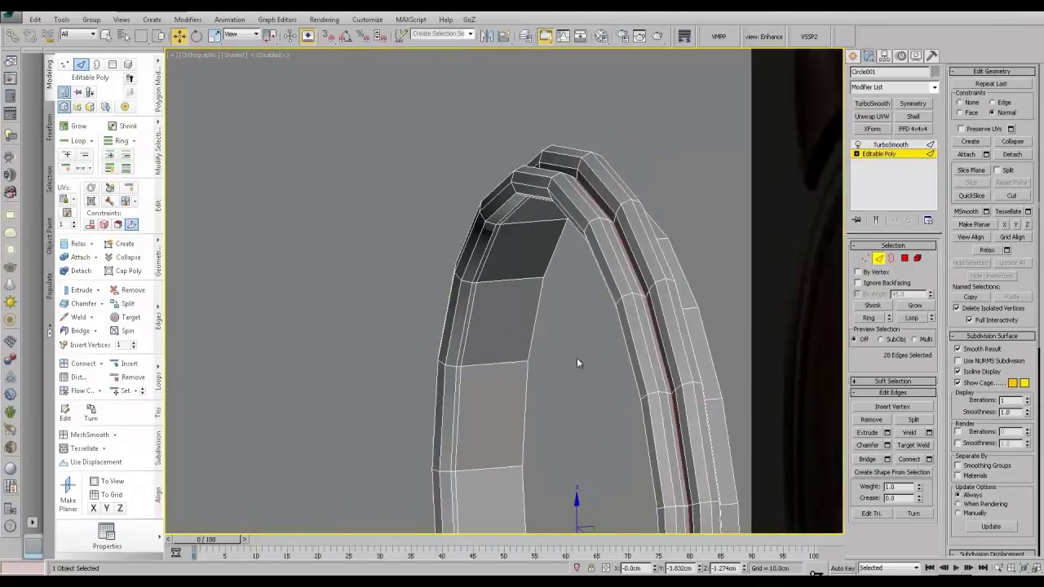
scroll(575, 380, "up", 2)
middle_click_drag(578, 362, 558, 288, "alt")
left_click_drag(559, 492, 559, 488)
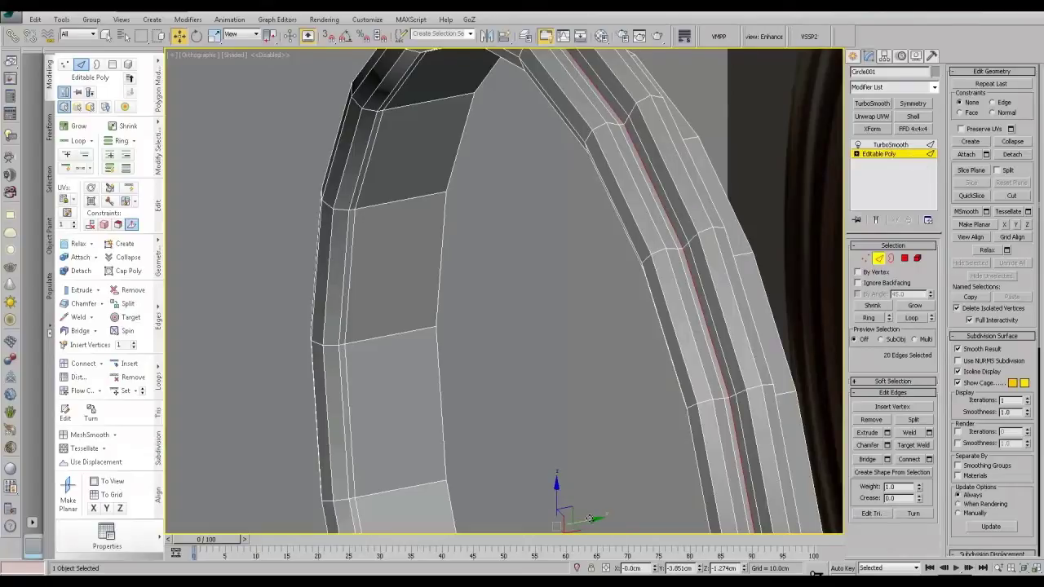
left_click_drag(590, 519, 593, 519)
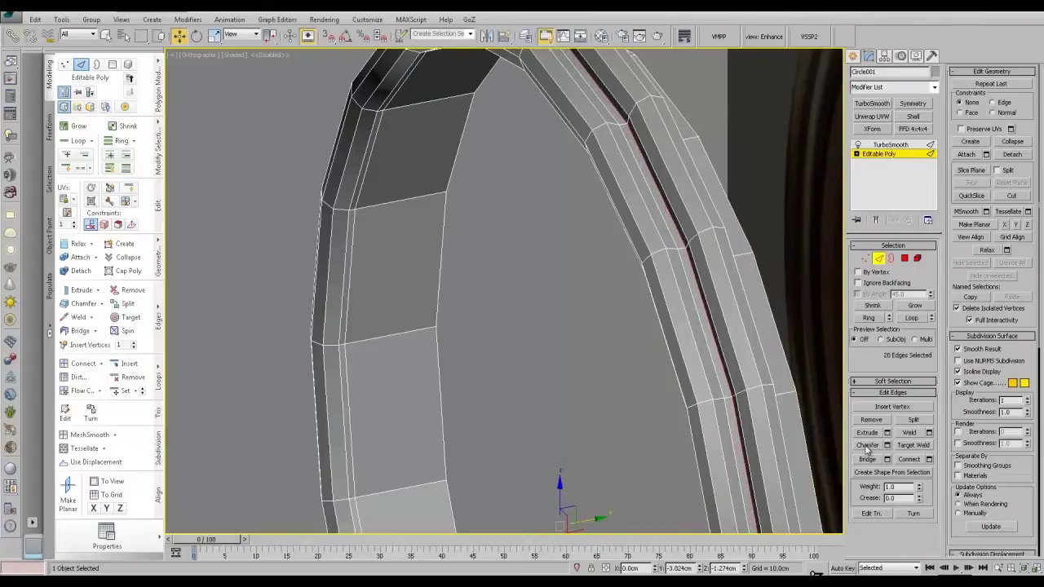
Step: Chamfer the selected groove edge loop slightly, return to the TurboSmooth level and deselect the rim
left_click(867, 449)
scroll(622, 269, "up", 2)
middle_click_drag(622, 268, 436, 343, "alt")
scroll(526, 264, "up", 2)
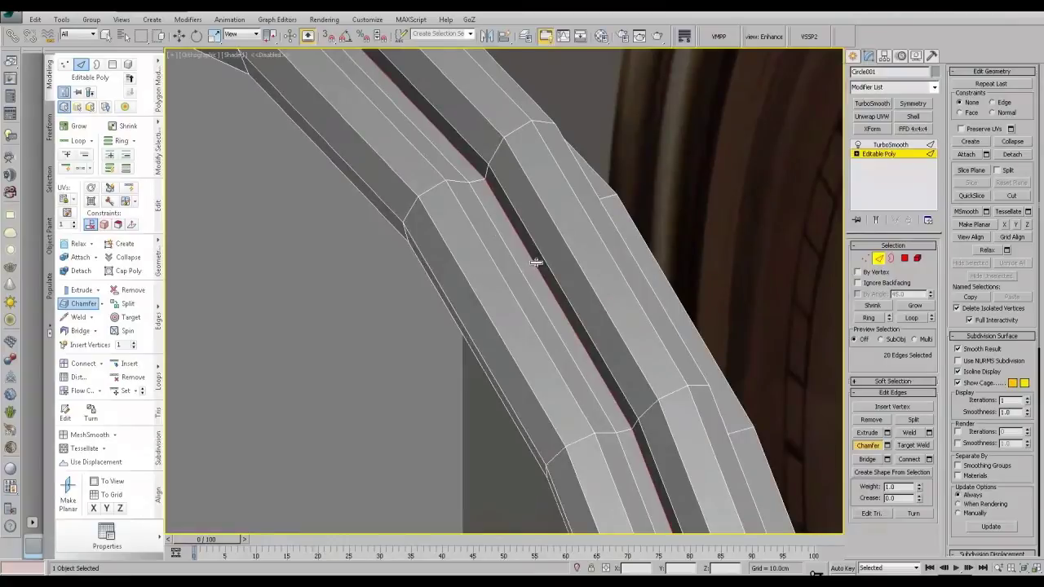
left_click_drag(536, 263, 539, 261)
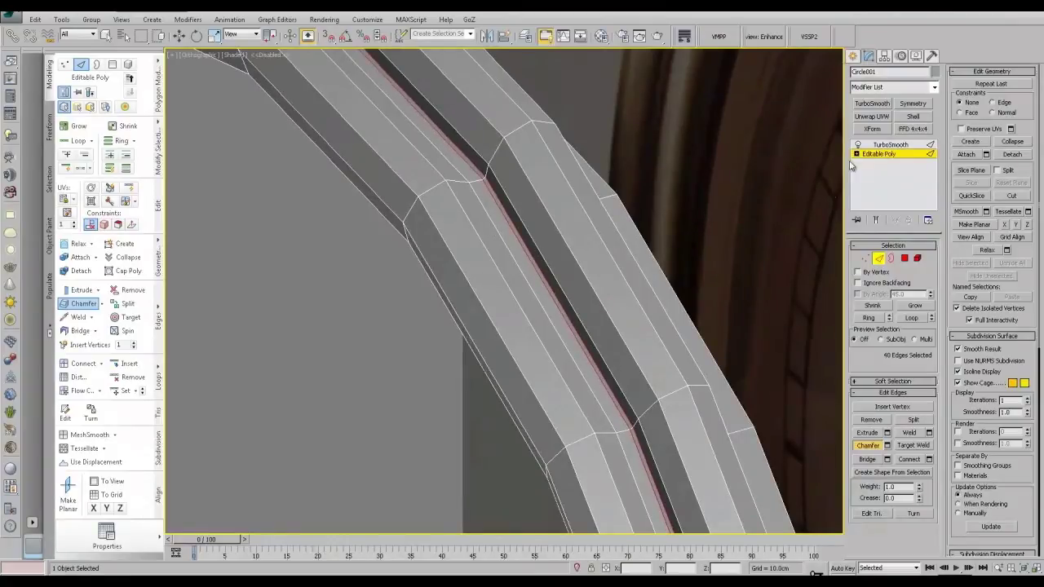
left_click(891, 145)
scroll(687, 202, "down", 5)
left_click(468, 125)
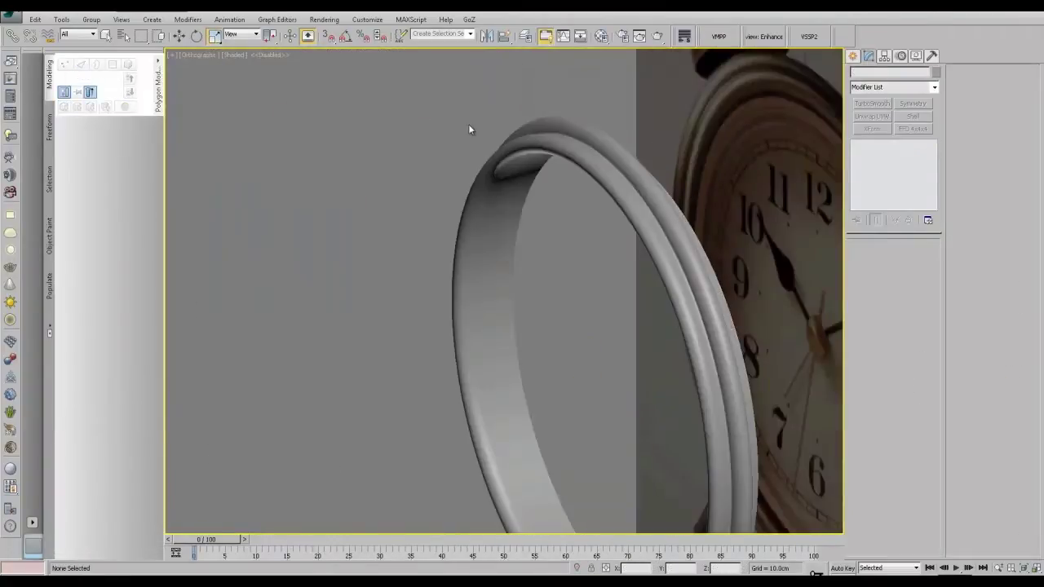
Step: Add another edge loop with SwiftLoop in the narrow groove of the Editable Poly, then return to the smoothed rim
left_click(482, 202)
left_click(879, 153)
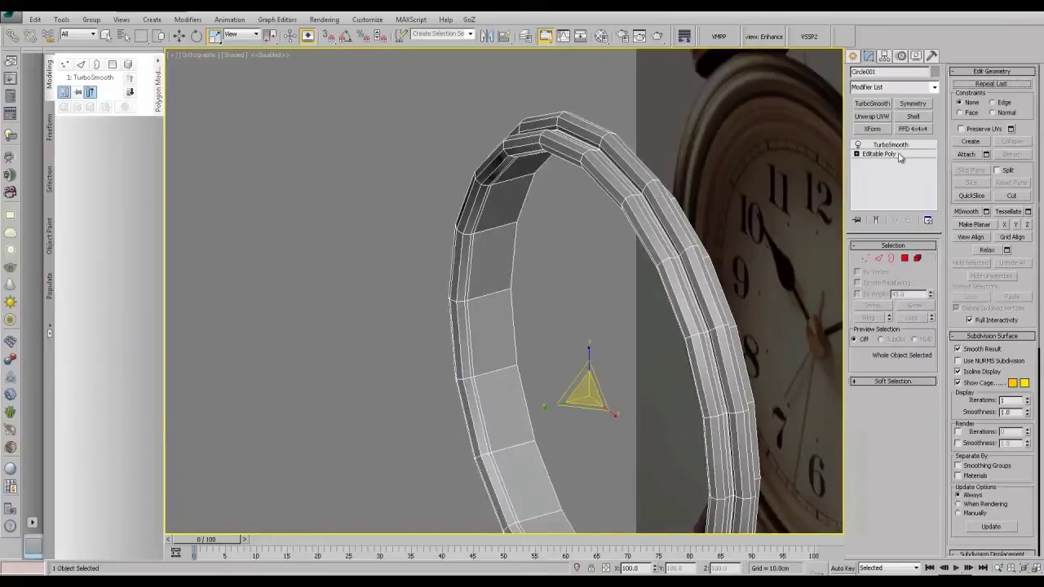
left_click(129, 188)
scroll(504, 246, "up", 5)
middle_click_drag(680, 191, 354, 280)
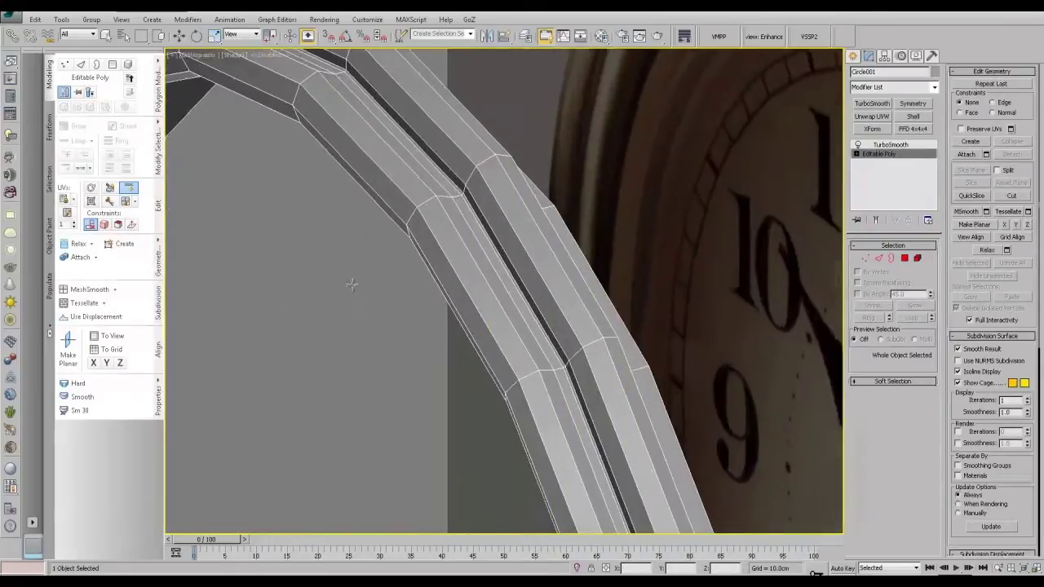
scroll(423, 236, "up", 4)
middle_click_drag(423, 236, 363, 314)
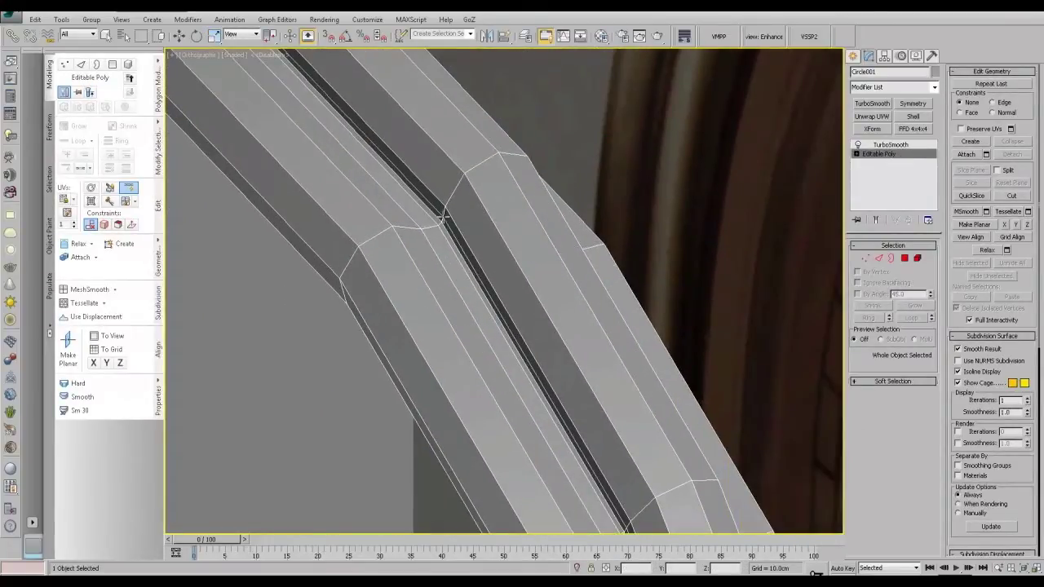
key("w")
scroll(433, 252, "down", 5)
left_click(890, 145)
left_click(425, 126)
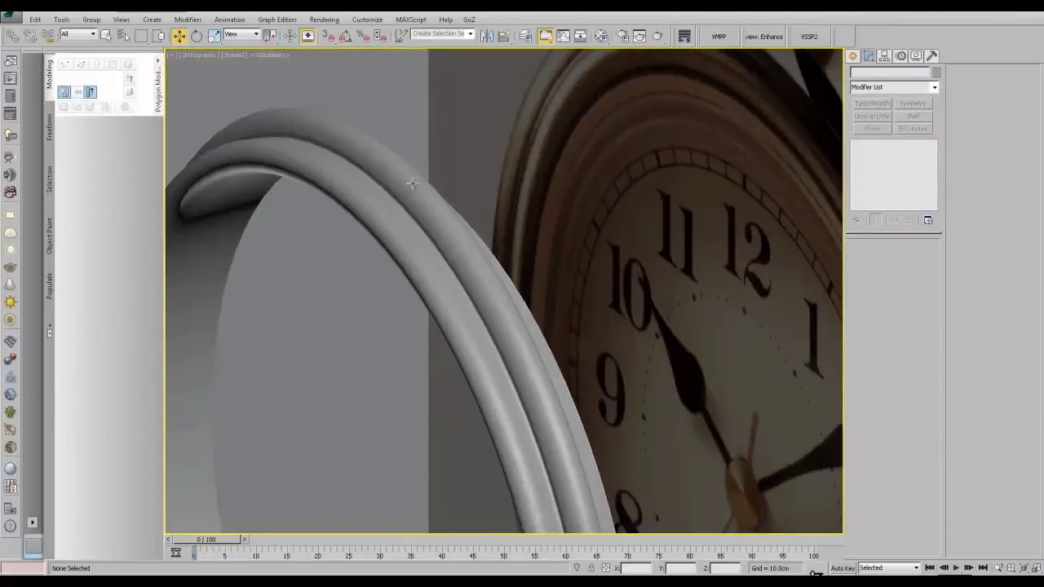
Step: Compare the smoothed double-ring rim with the Alarm_Clock_Ref photo and the background image in angled and front views
scroll(412, 183, "down", 4)
middle_click_drag(454, 240, 490, 446, "alt")
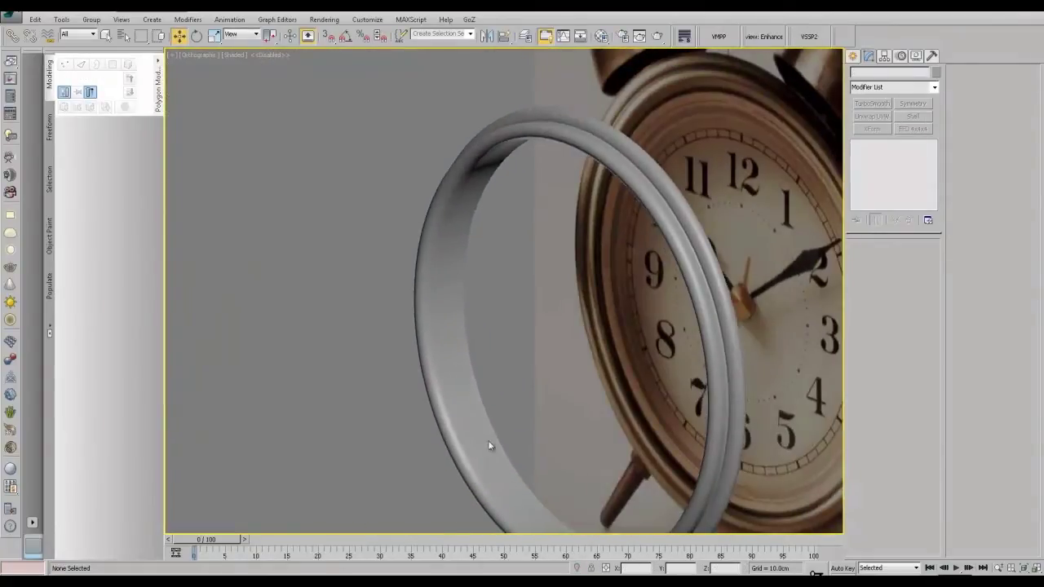
key("alt+Tab")
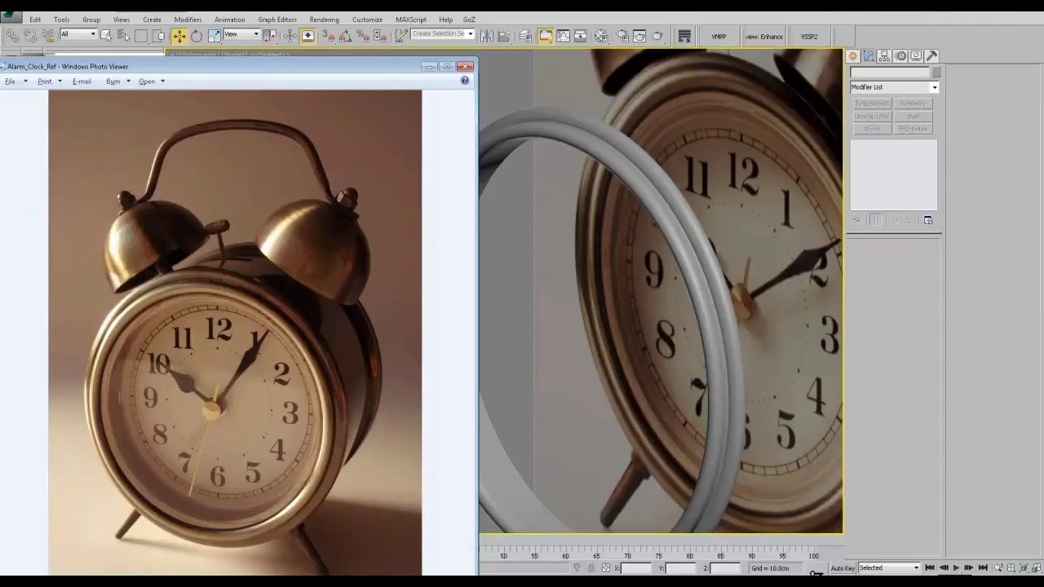
key("alt+Tab")
middle_click_drag(607, 358, 394, 348)
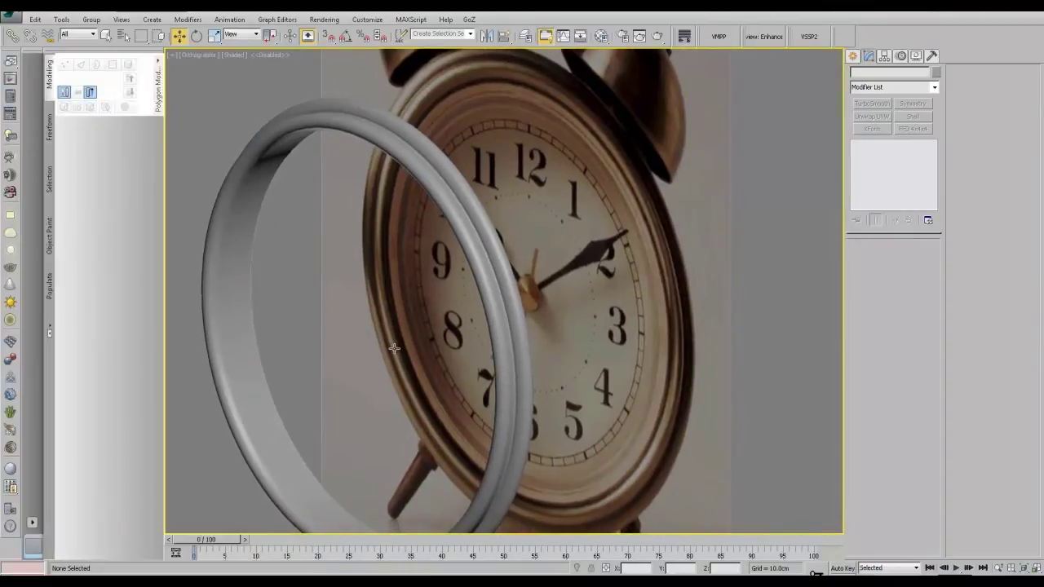
key("f")
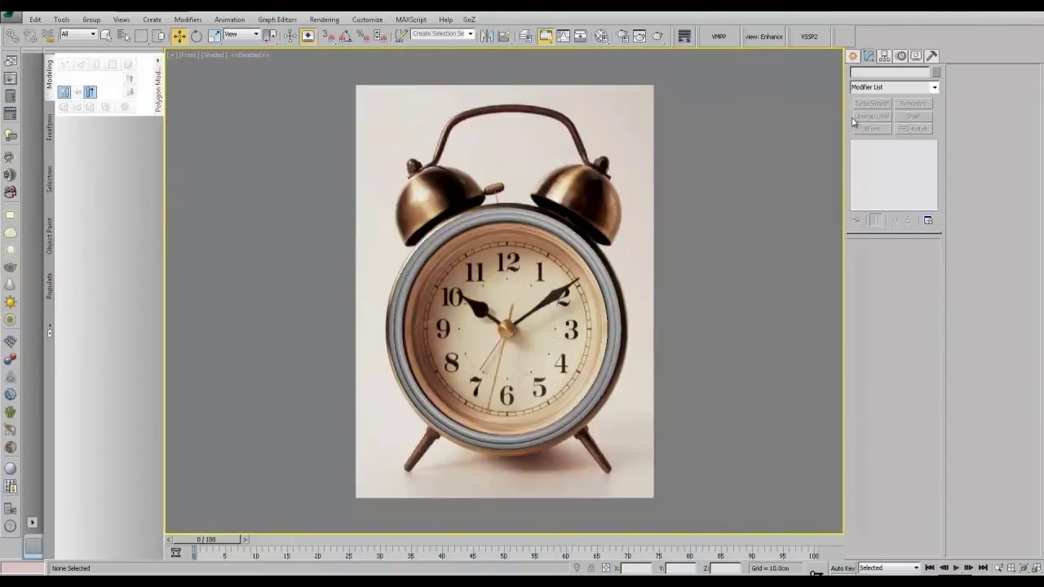
key("alt+Tab")
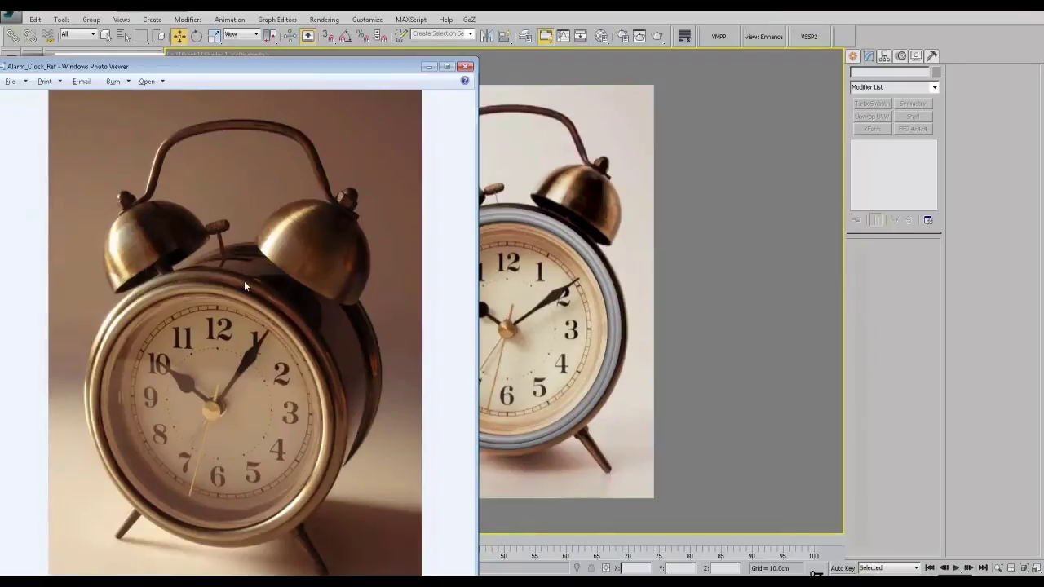
key("alt+Tab")
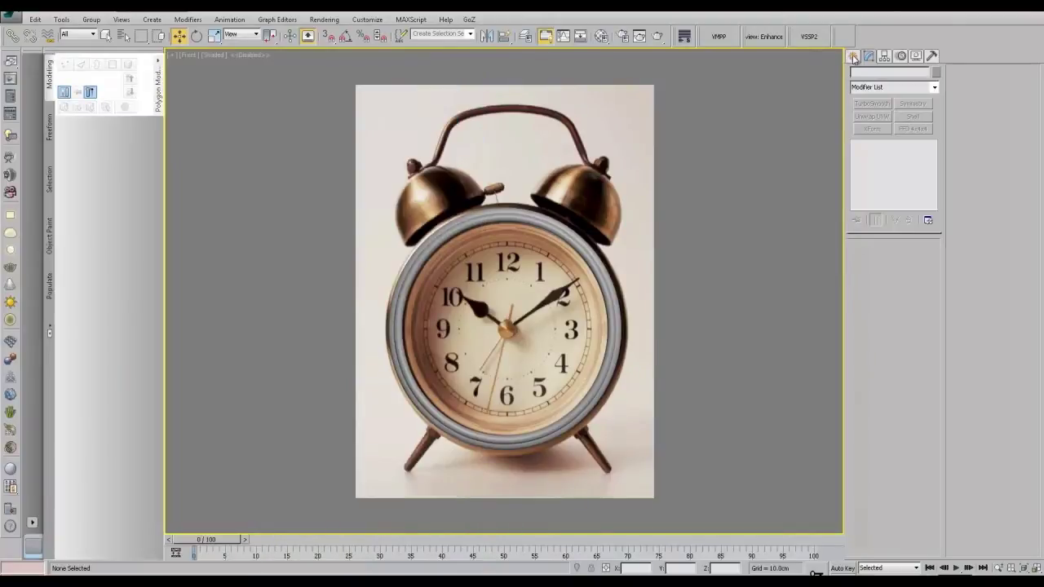
Step: Create a cylinder from the clock face's centre, about 4.355 cm in radius and 1.6 cm high, and move it along Y toward the rim
left_click(853, 57)
left_click(857, 75)
left_click(866, 153)
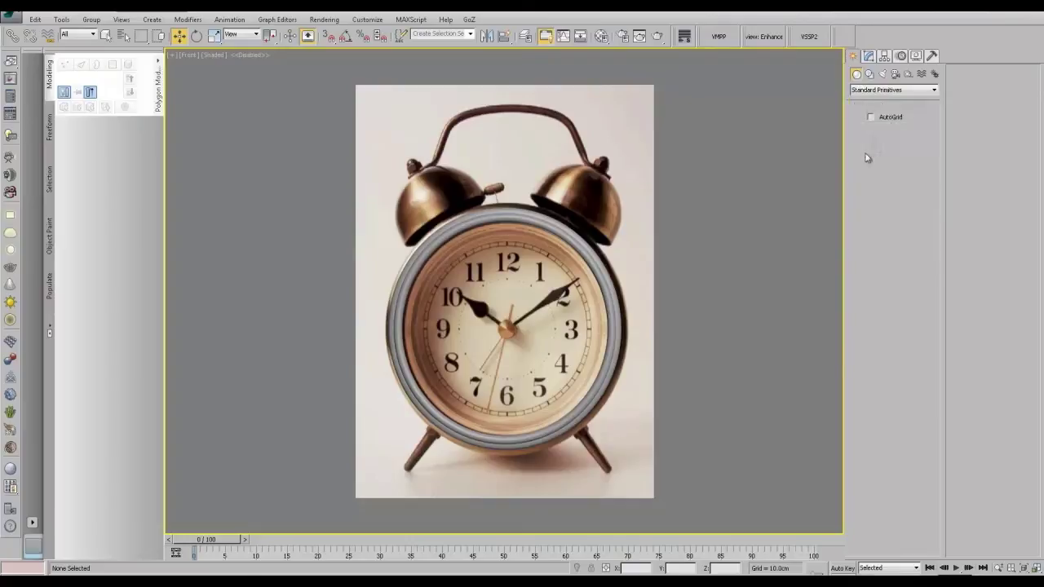
left_click_drag(507, 329, 576, 433)
left_click(557, 359)
key("w")
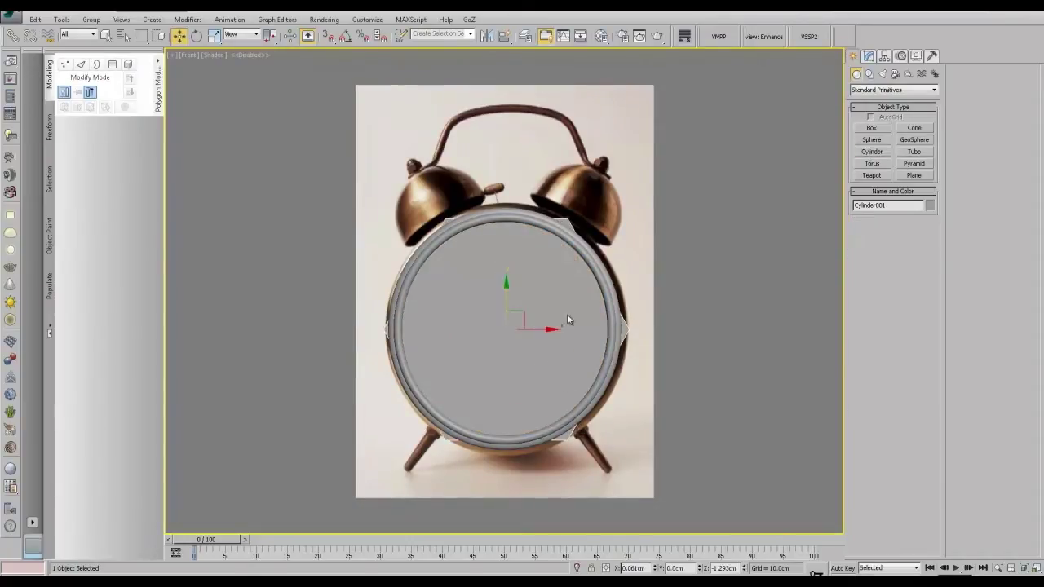
middle_click_drag(558, 239, 648, 269, "alt")
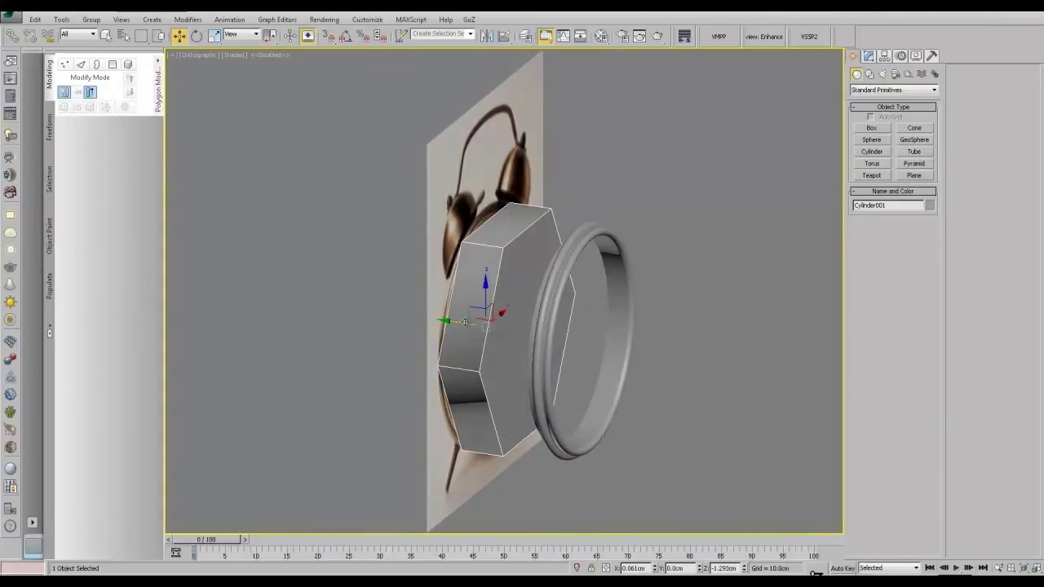
left_click_drag(464, 322, 498, 326)
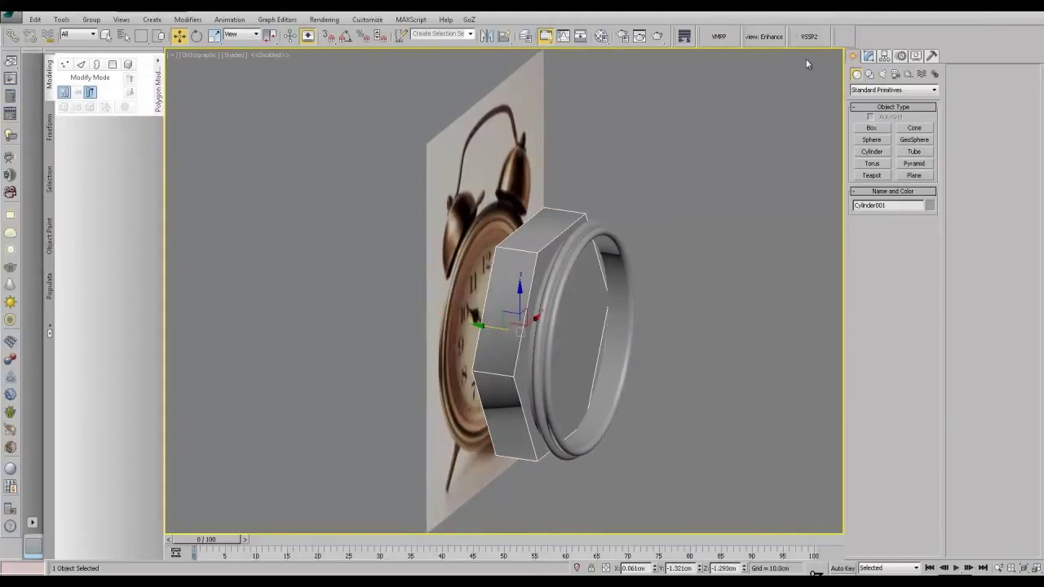
Step: Set the cylinder's sides to 98 and its height segments to 3
left_click(868, 56)
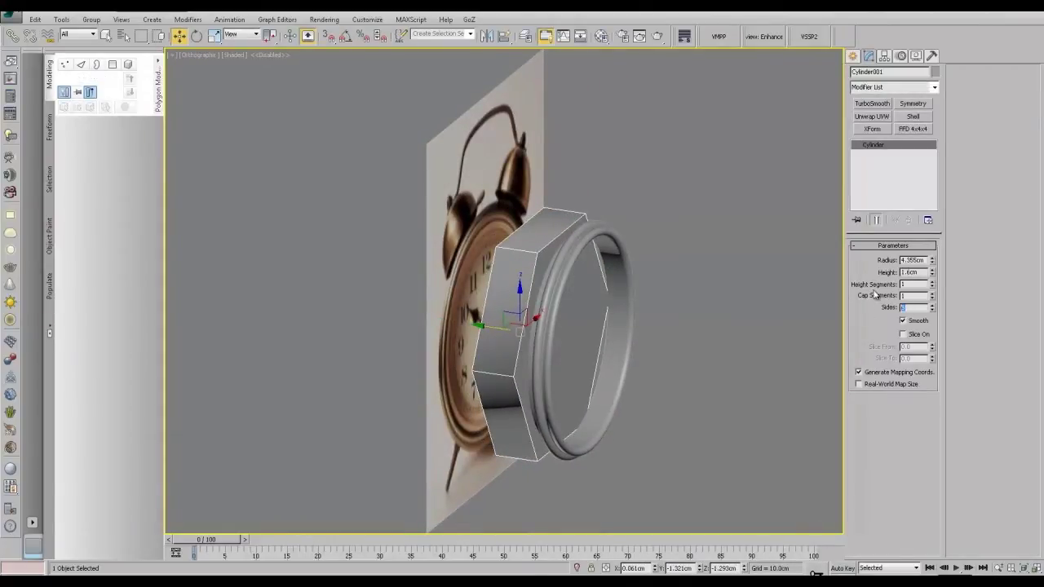
key("Return")
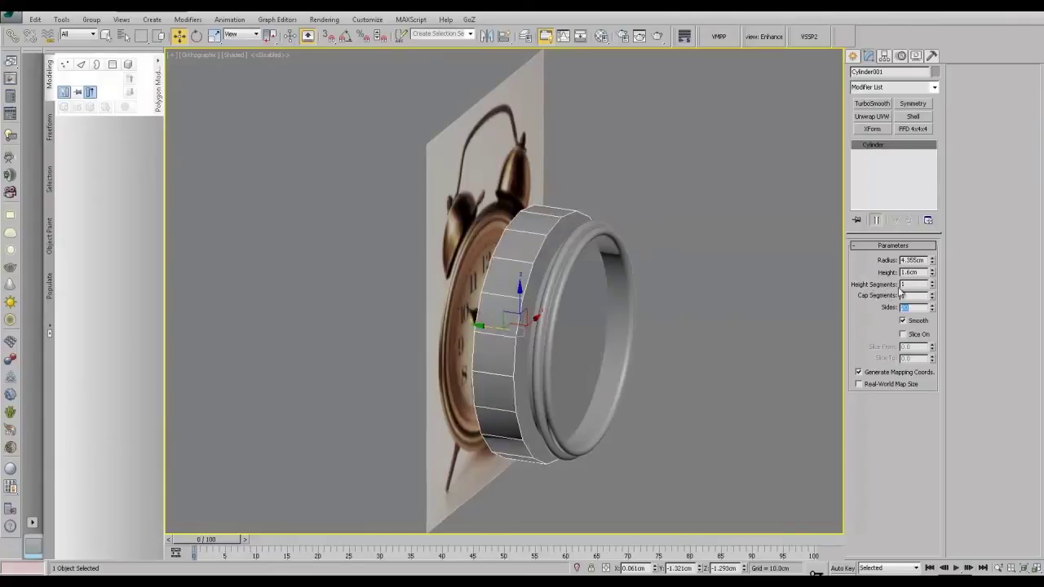
mouse_move(613, 310)
middle_mouse_down("alt")
mouse_move(555, 329)
mouse_move(594, 318)
middle_mouse_up("alt")
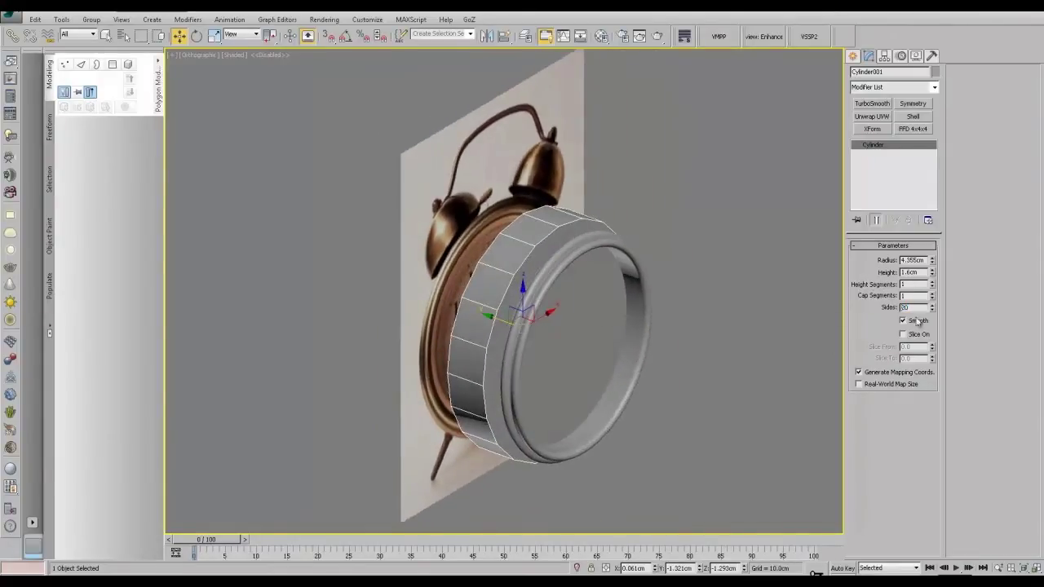
type("90")
key("Return")
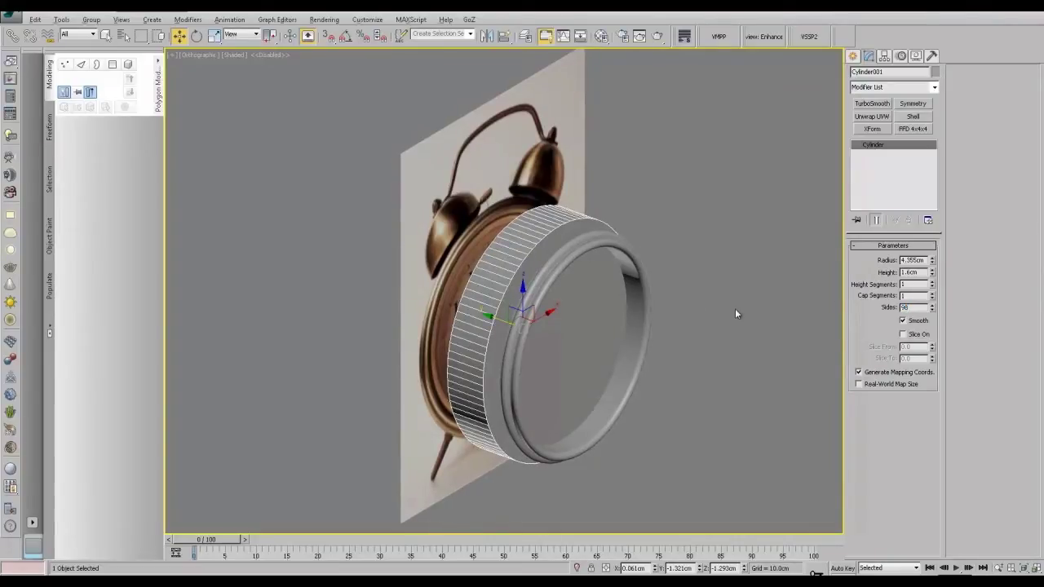
middle_click_drag(735, 309, 697, 298, "alt")
scroll(706, 311, "up", 2)
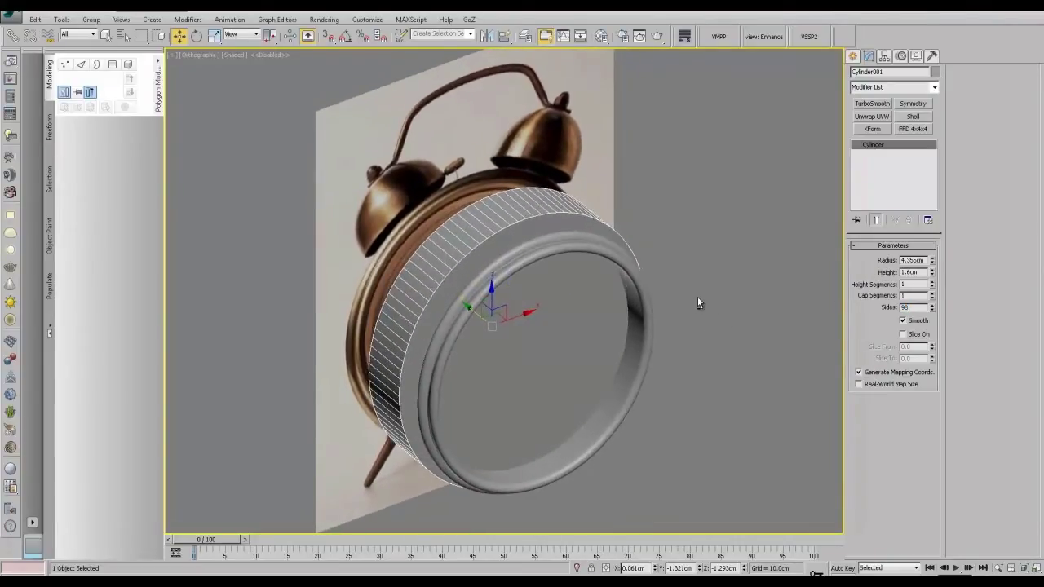
left_click(933, 283)
left_click(932, 282)
middle_click_drag(586, 279, 609, 264, "alt")
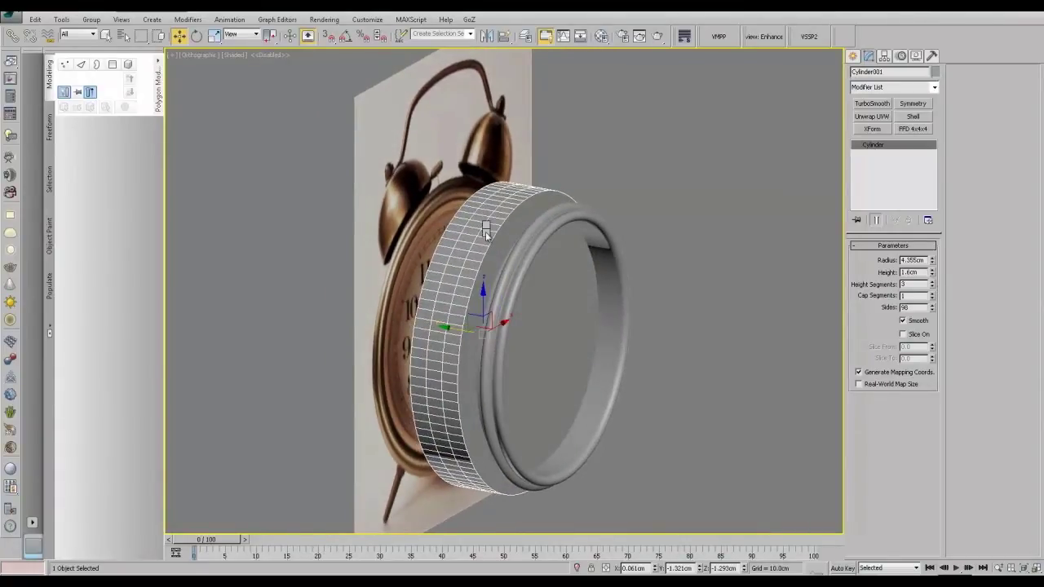
Step: Convert the cylinder to an Editable Poly, scale it down slightly and move it along Y toward the back of the rim
middle_click_drag(628, 310, 561, 269, "alt")
scroll(575, 315, "up", 3)
key("t")
key("z")
key("r")
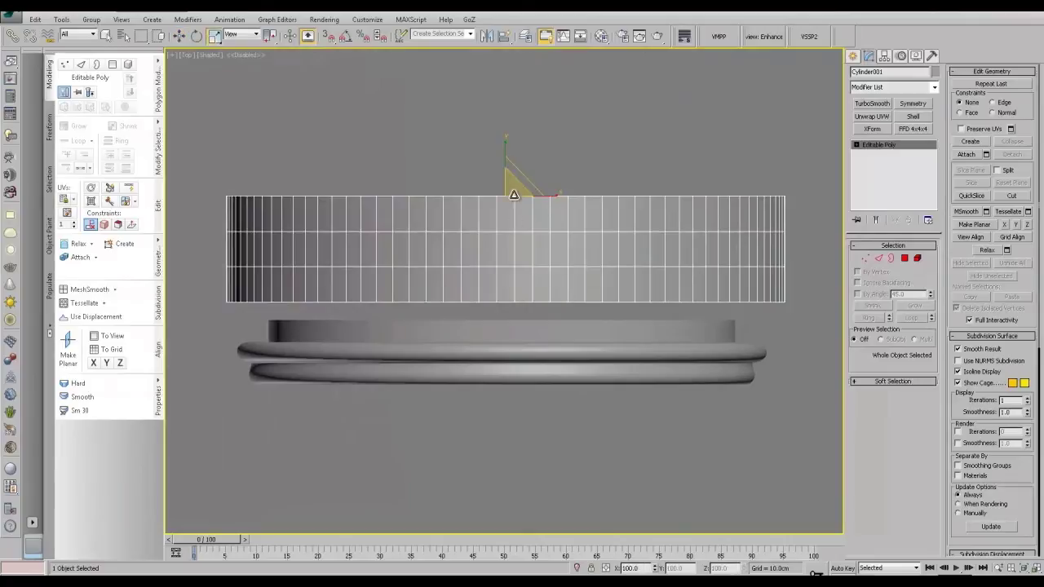
left_click_drag(510, 194, 506, 206)
key("w")
left_click_drag(506, 168, 505, 226)
middle_click_drag(506, 226, 621, 219, "alt")
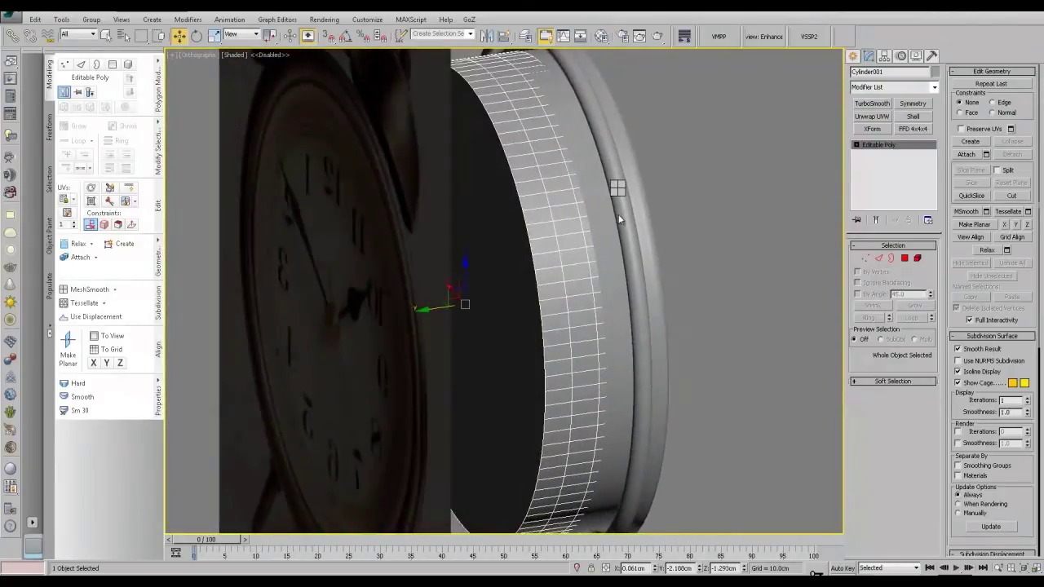
Step: Fine-tune the cylinder's scale and shift it along Y to about -2.225 cm so it meets the rim's back
key("r")
middle_click_drag(566, 196, 580, 204)
left_click_drag(478, 320, 481, 312)
middle_click_drag(518, 259, 498, 315)
key("w")
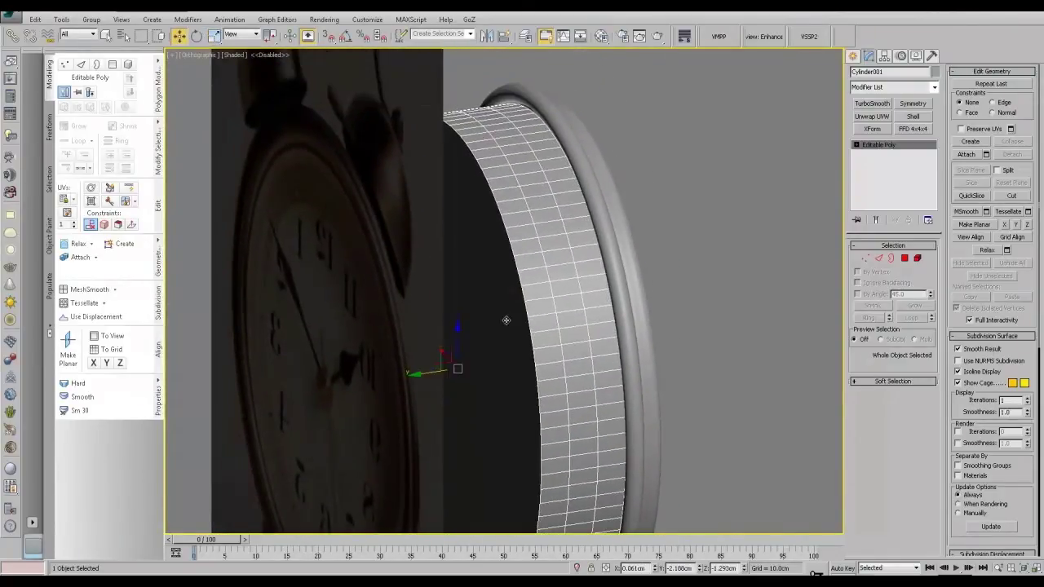
left_click_drag(423, 376, 424, 376)
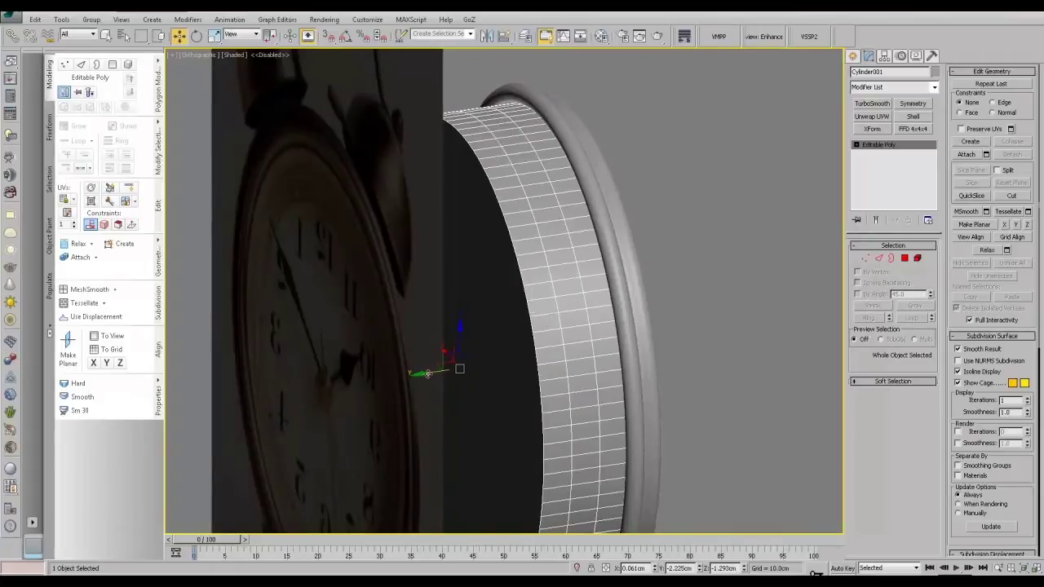
middle_click_drag(566, 314, 515, 347, "alt")
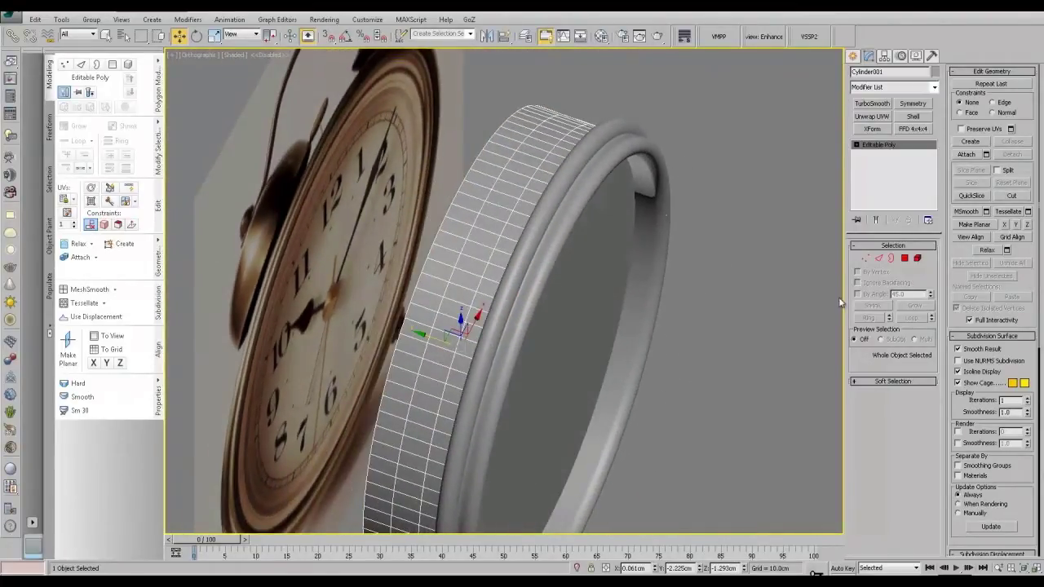
Step: Select the full ring of edges crossing the cylinder's middle band, working from the Top view
key("t")
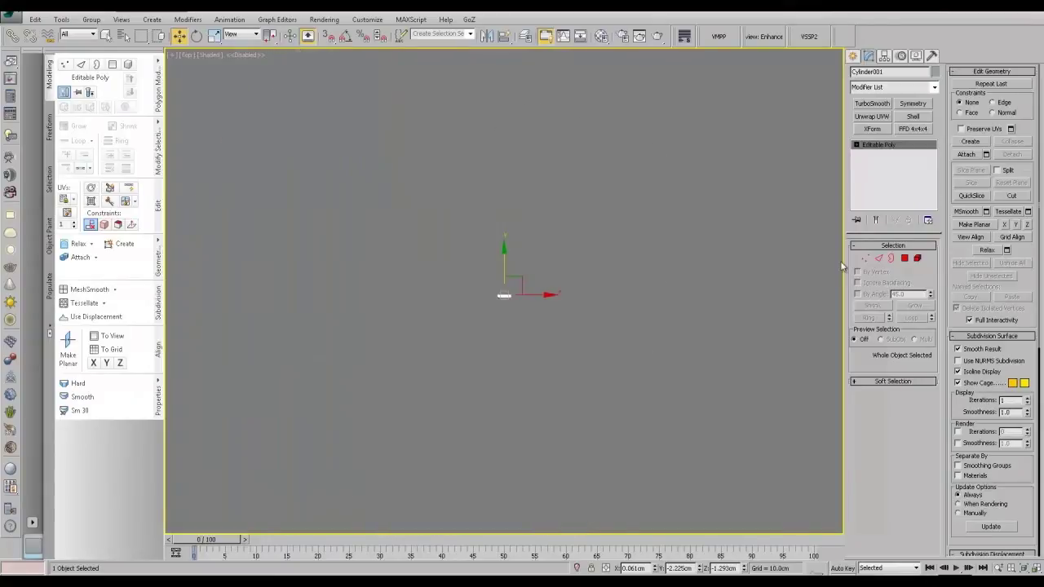
key("z")
middle_click_drag(545, 308, 533, 247)
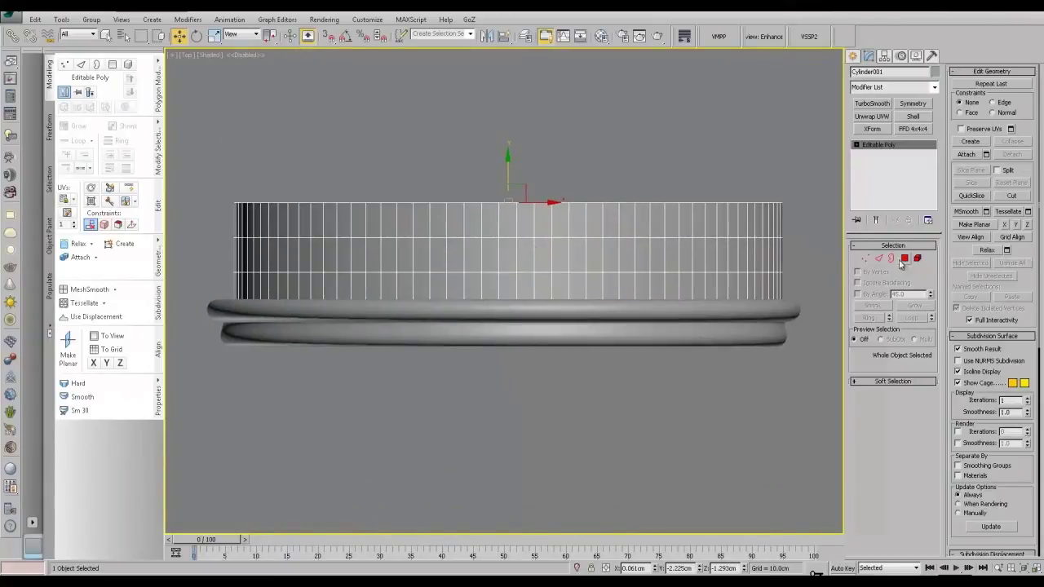
left_click(128, 189)
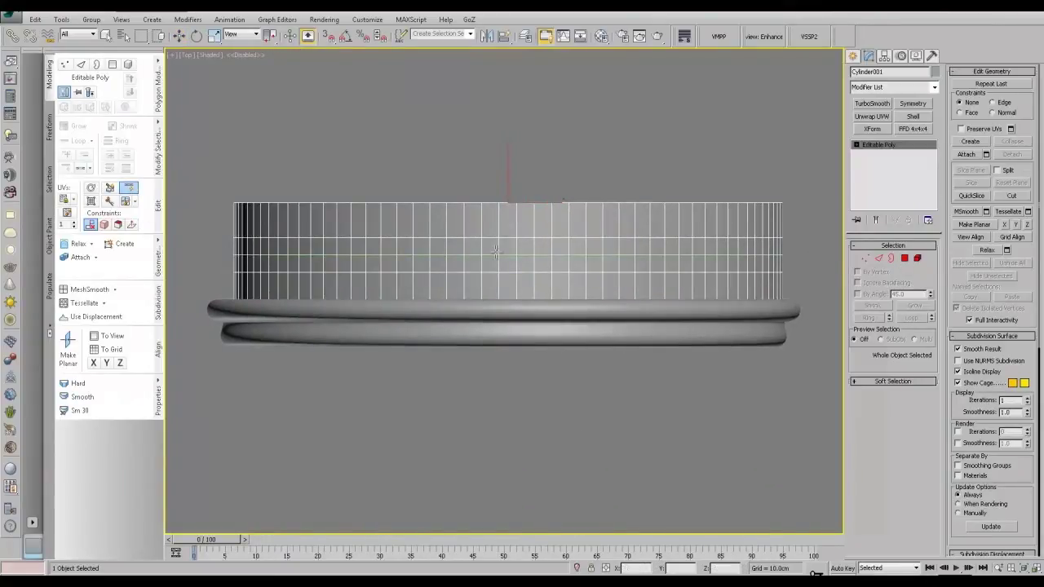
key("w")
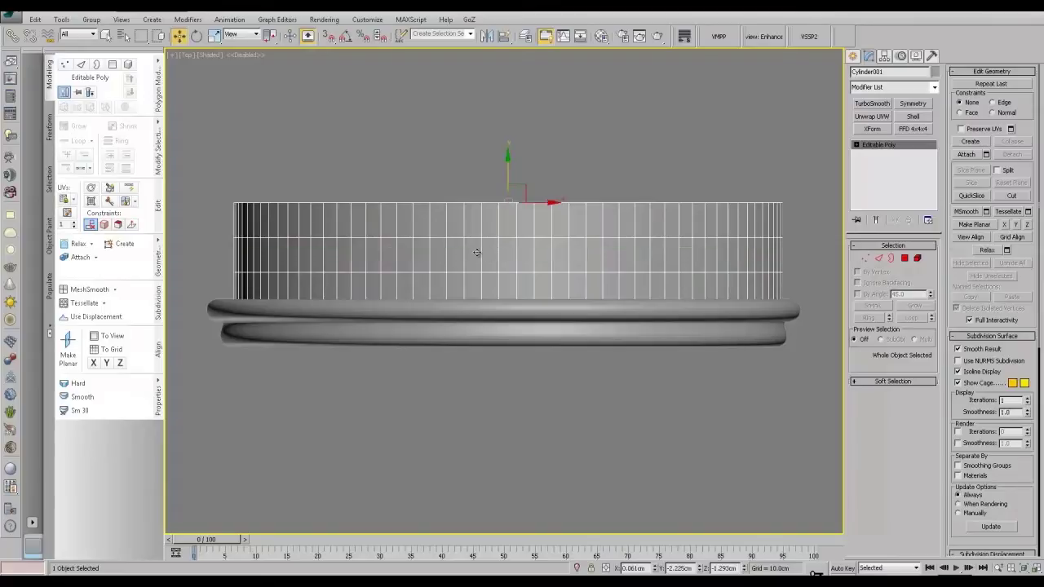
left_click(879, 259)
left_click(483, 258)
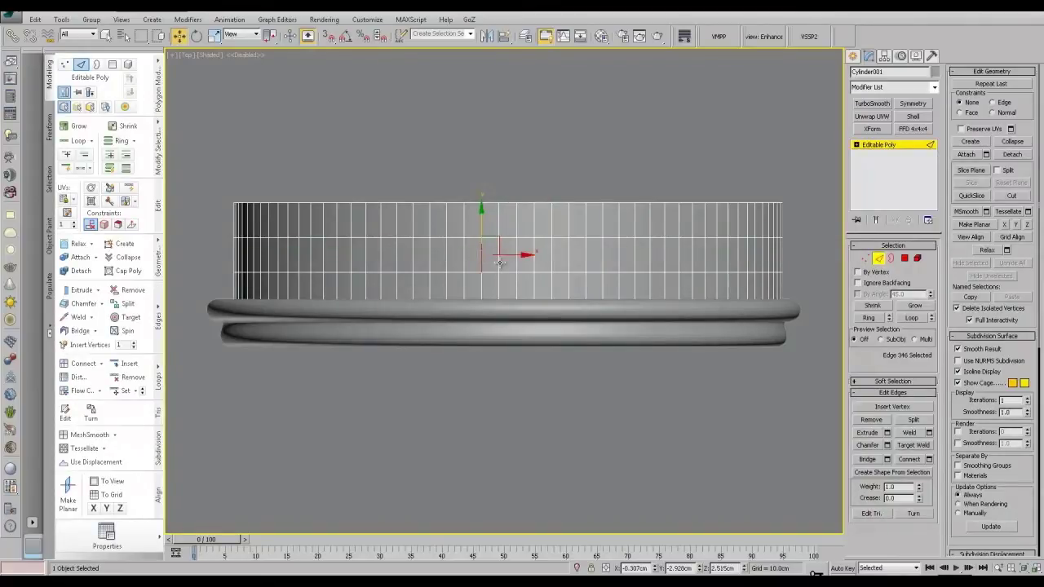
key("alt+r")
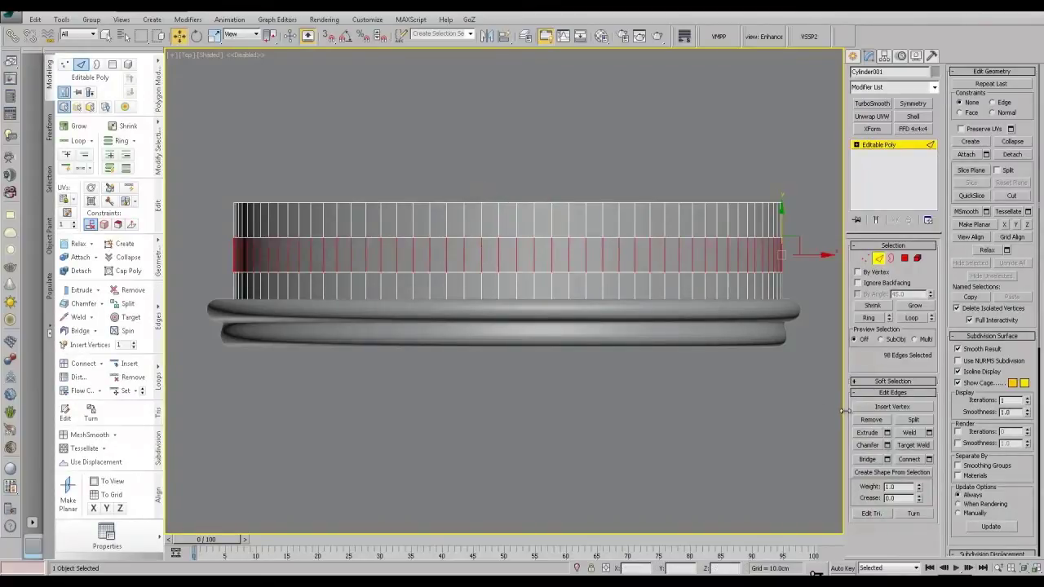
Step: Connect the selected edge ring with 2 segments and a pinch of 41
left_click(887, 445)
left_click(397, 189)
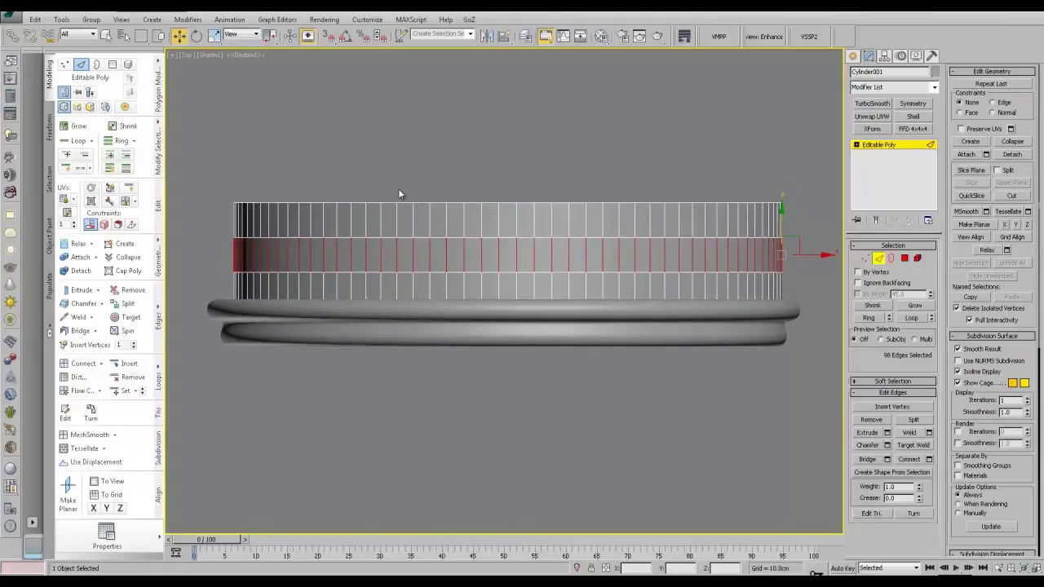
middle_click_drag(398, 188, 564, 236, "alt")
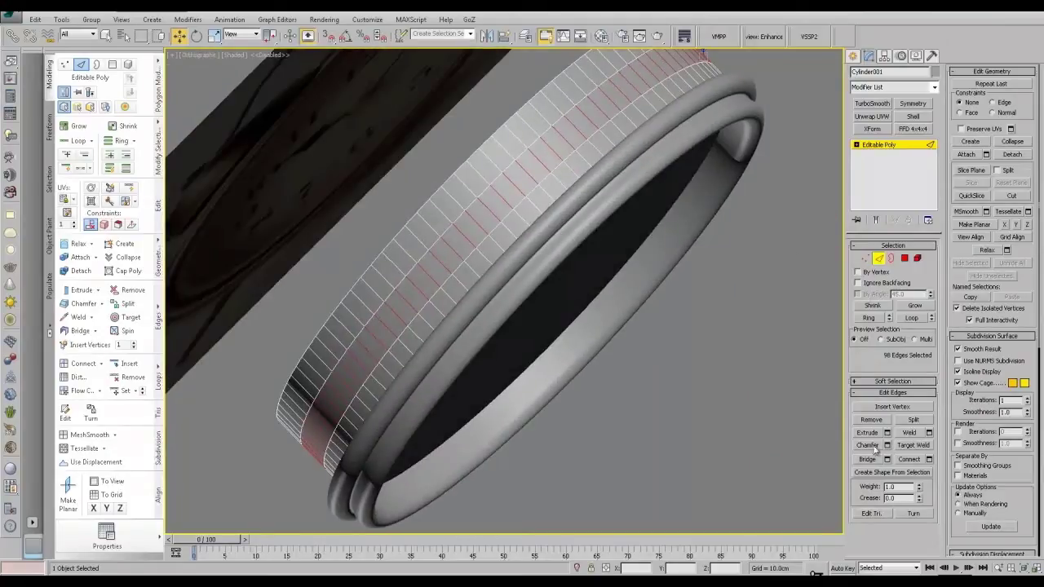
left_click(929, 459)
left_click(344, 168)
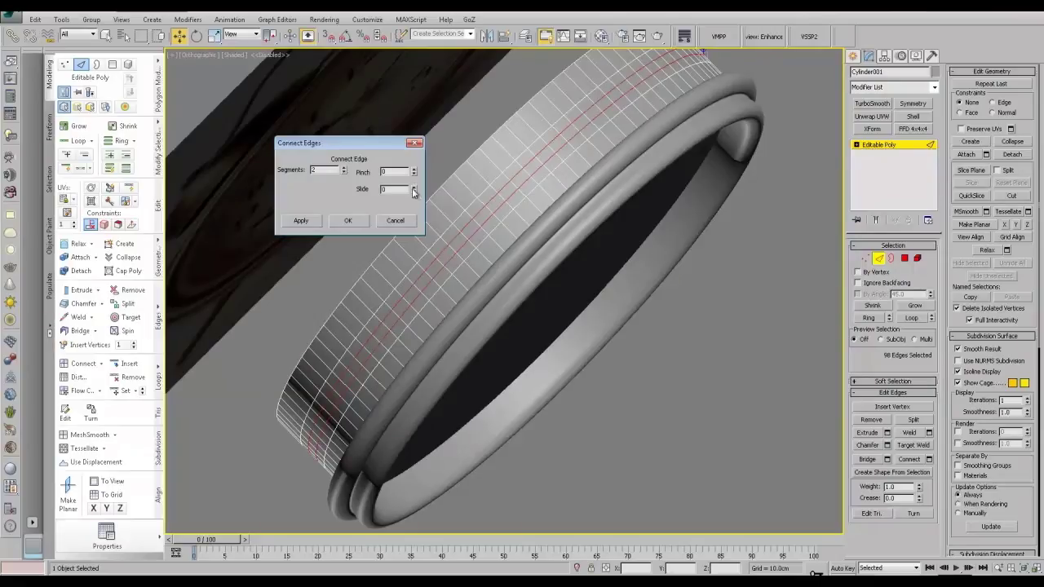
left_click_drag(414, 173, 404, 126)
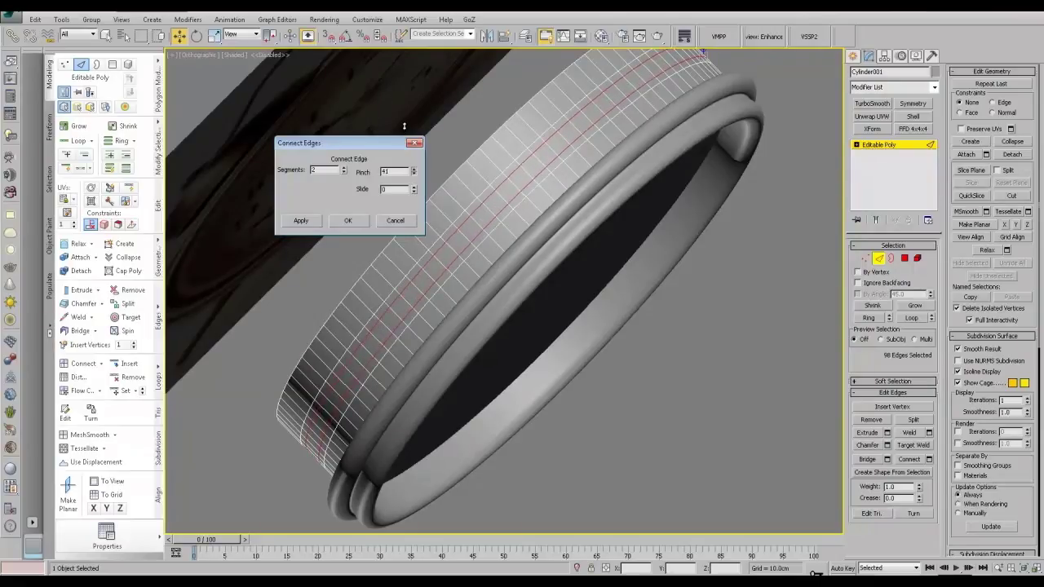
left_click(347, 220)
Step: Frame the cylinder in the Top view with the grid displayed and return to object level
left_click(905, 257)
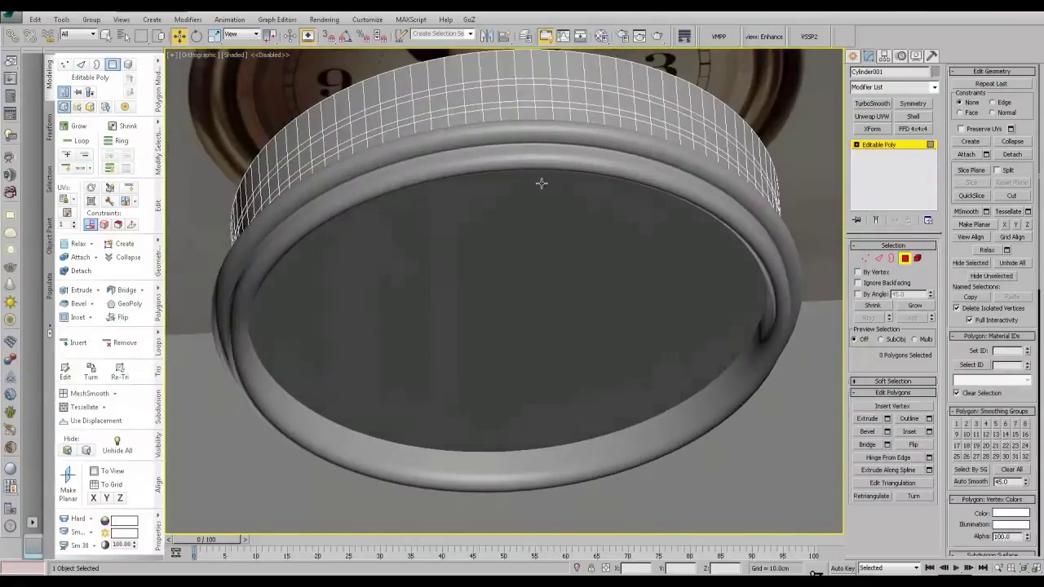
key("t")
key("z")
middle_click_drag(554, 304, 532, 240)
key("g")
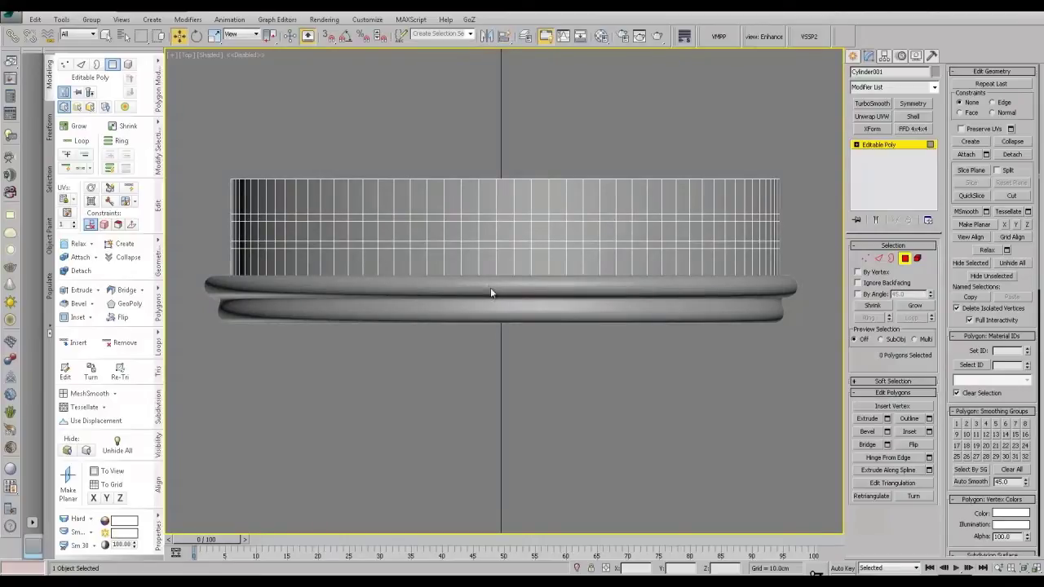
left_click(885, 145)
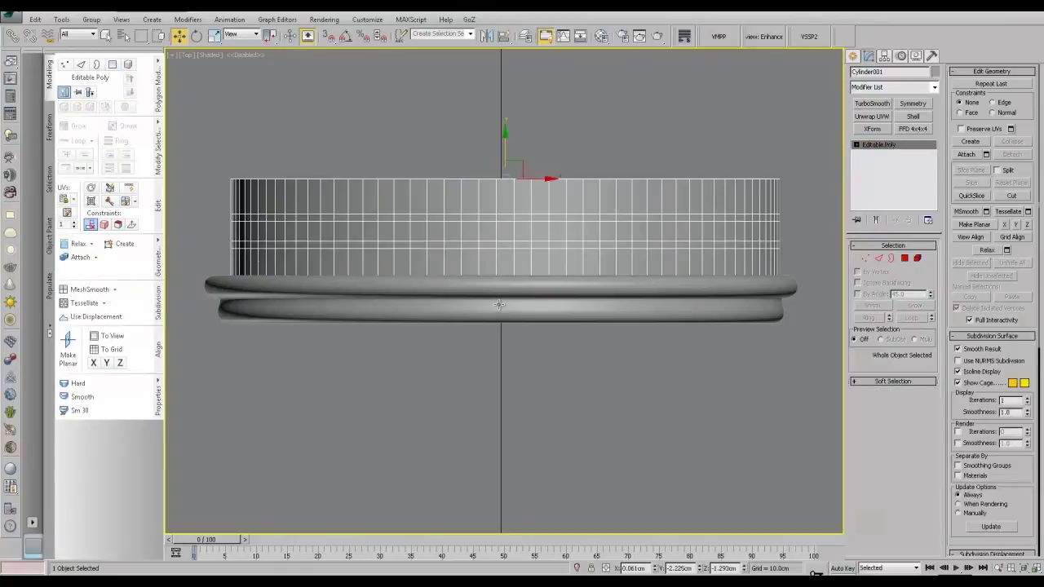
Step: Center the cylinder's pivot on the object itself
left_click(498, 306)
left_click(530, 254)
left_click(885, 56)
left_click(893, 127)
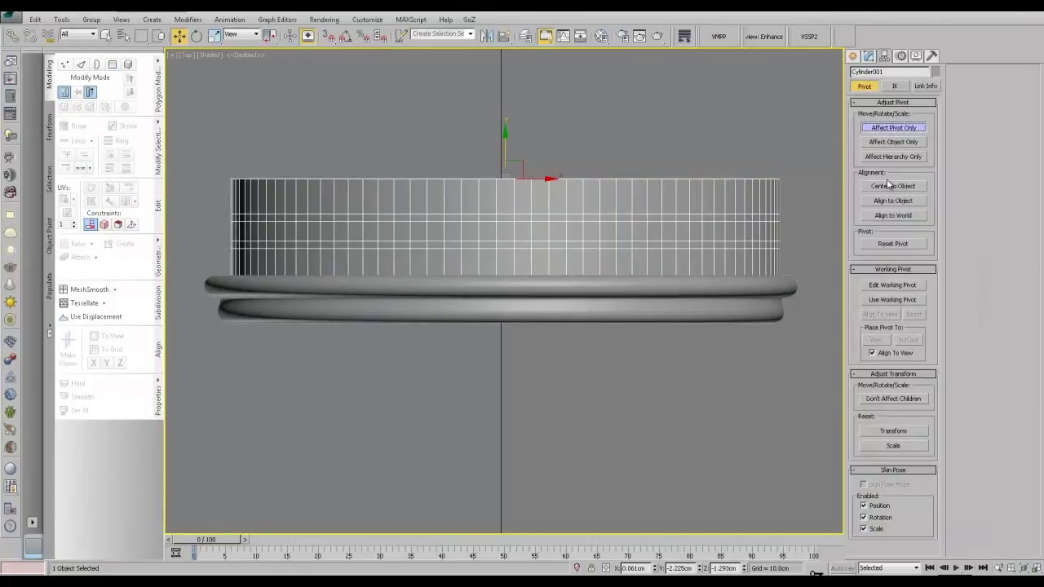
left_click(891, 187)
left_click(887, 128)
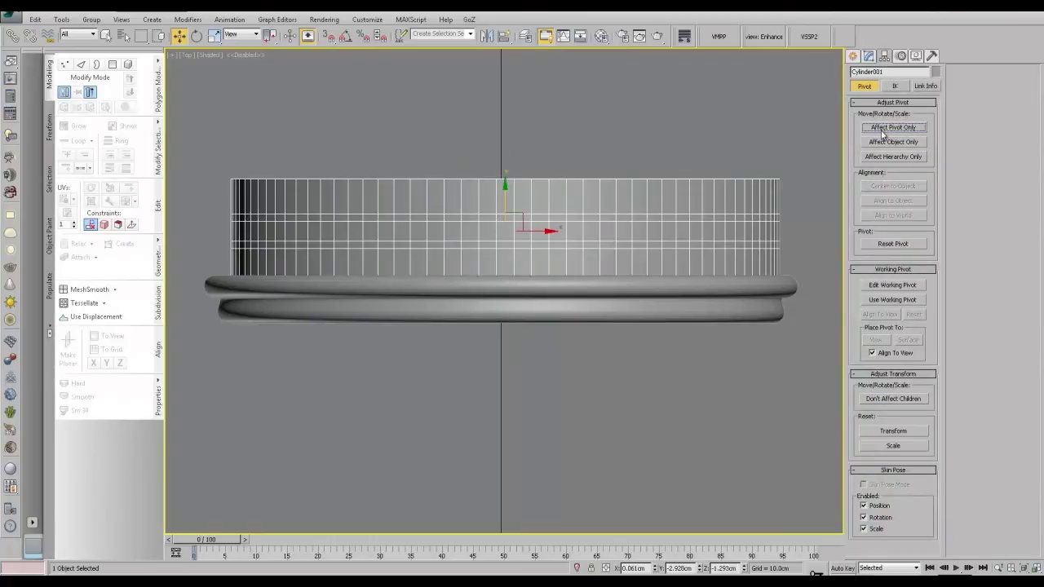
Step: Reset the cylinder's X position to 0 cm so it lines up with the rim, and return to its poly editing parameters
left_click(596, 307)
left_click(552, 231)
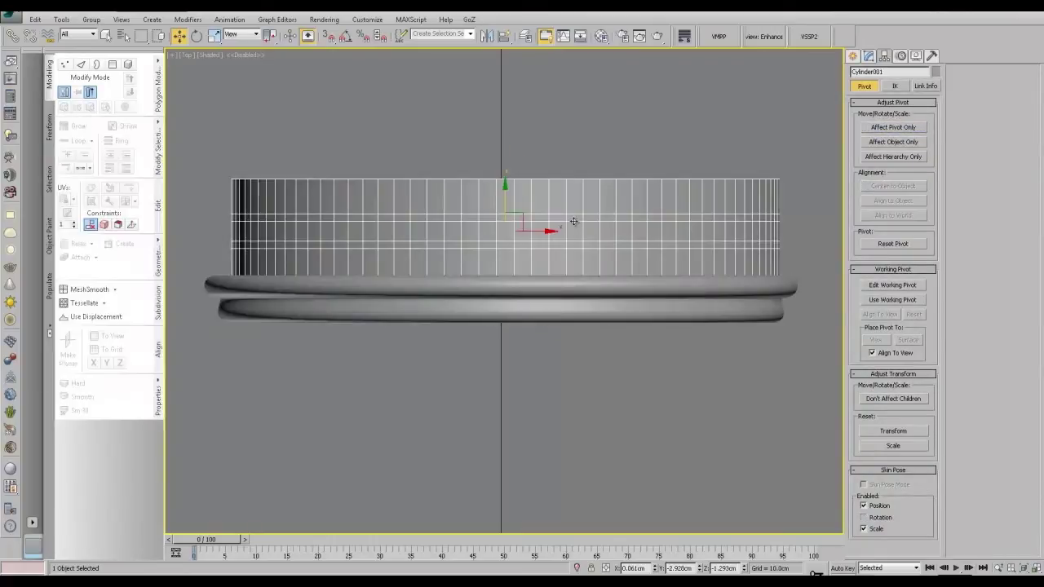
scroll(563, 225, "up", 3)
scroll(567, 221, "down", 5)
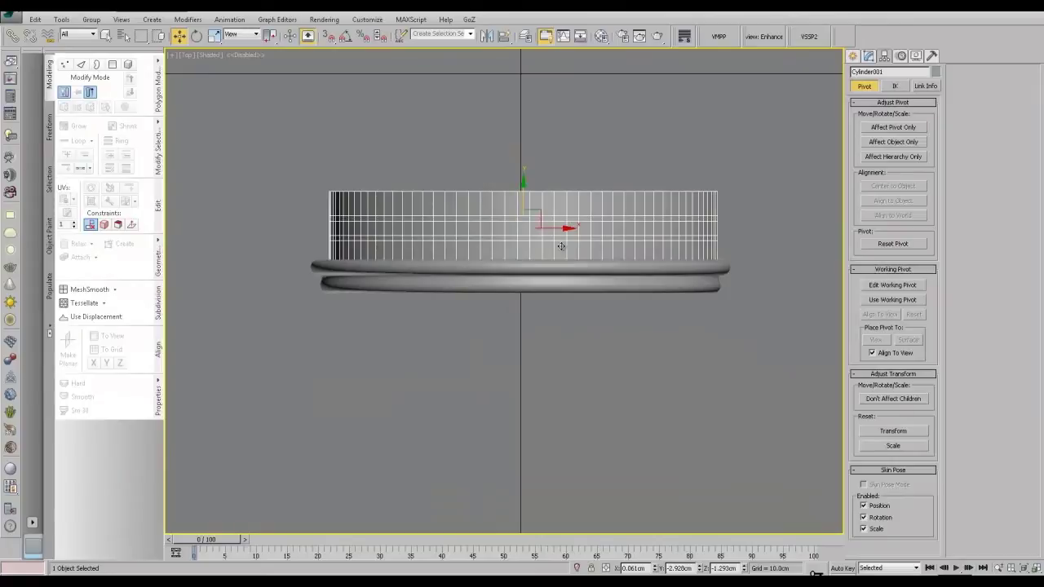
right_click(656, 569)
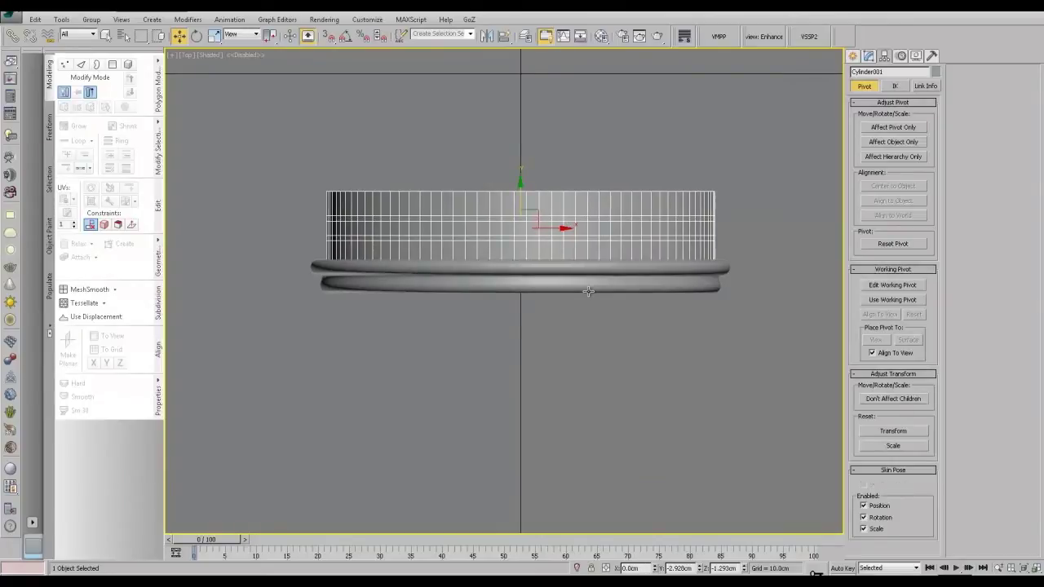
left_click(587, 290)
left_click(610, 214)
left_click(868, 58)
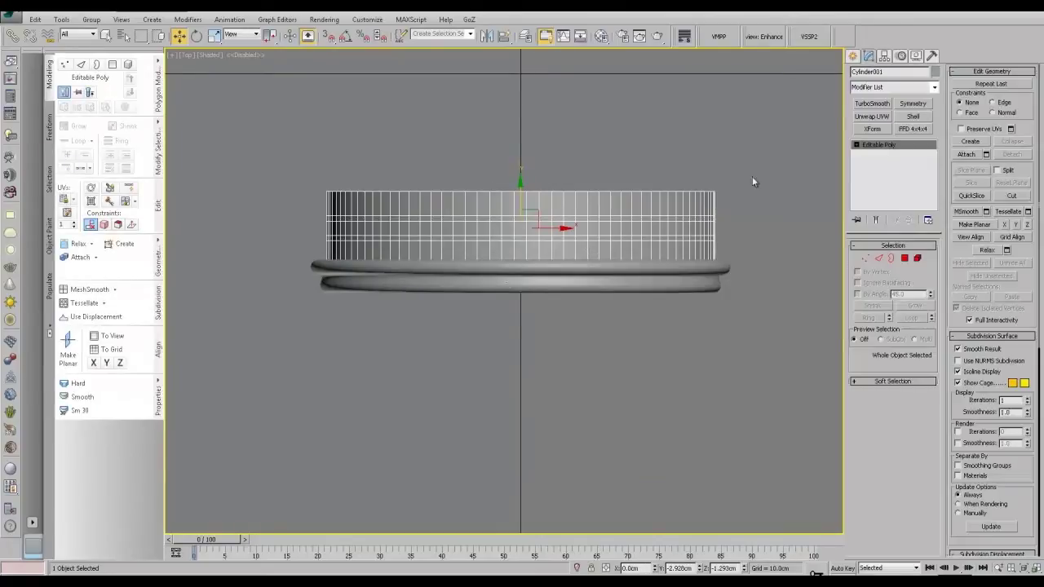
Step: Delete seven adjacent polygons from the narrow middle band at the cylinder's top, using the reference photo to judge the opening's length
scroll(482, 281, "up", 3)
left_click(905, 258)
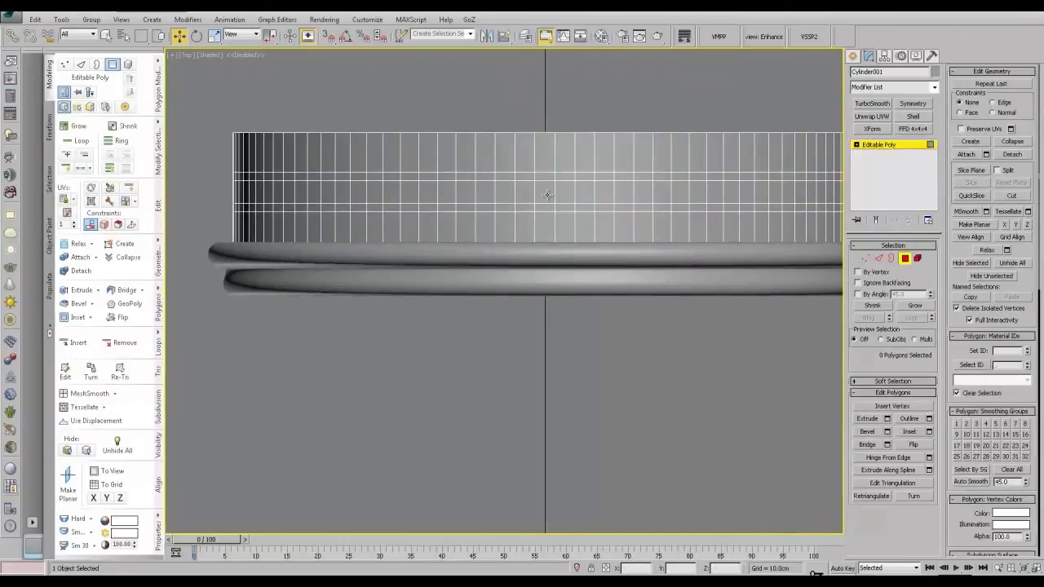
left_click(546, 196)
left_click(528, 194, "ctrl")
left_click(564, 194, "ctrl")
middle_click_drag(564, 196, 587, 186, "alt")
key("alt+Tab")
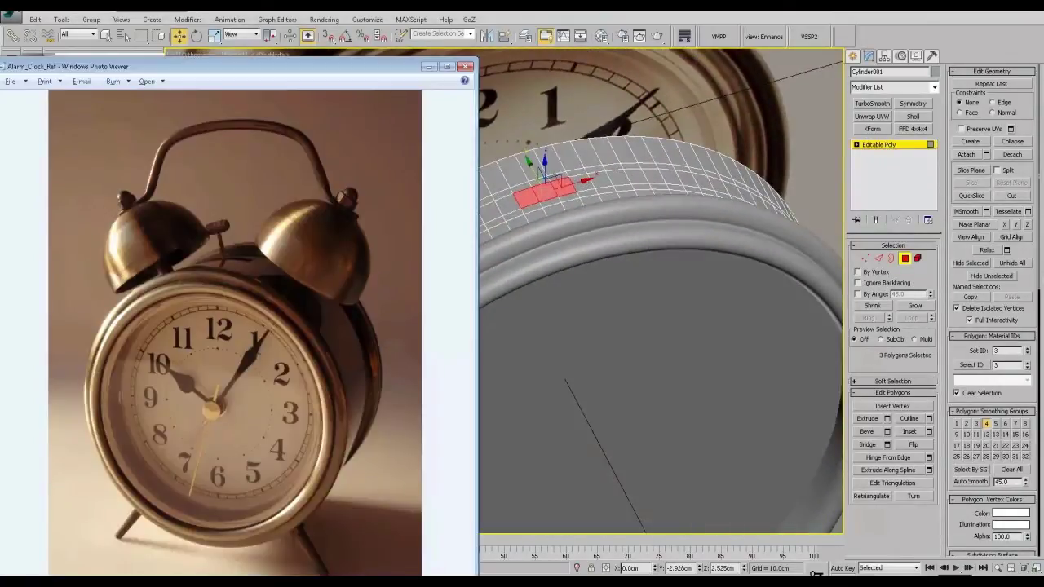
key("alt+Tab")
left_click(505, 204, "ctrl")
left_click(586, 186, "ctrl")
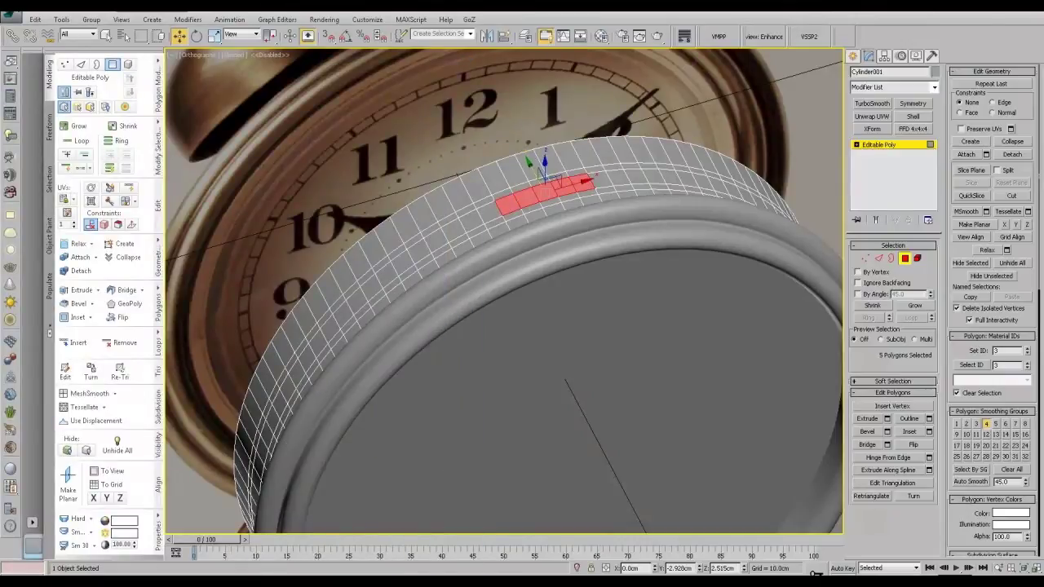
key("alt+Tab")
key("alt+Tab")
middle_click_drag(391, 483, 345, 508, "alt")
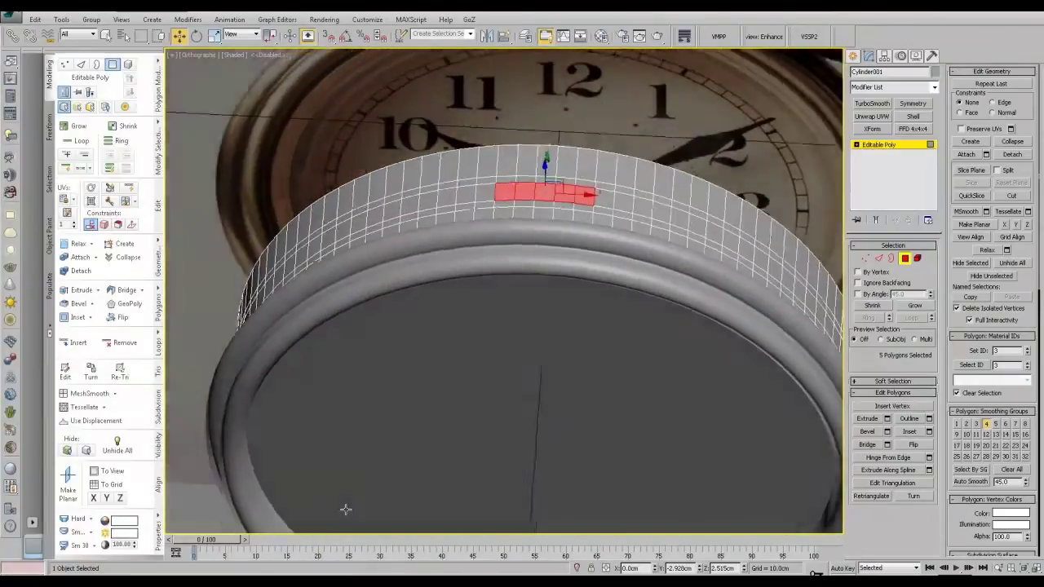
left_click(487, 199, "ctrl")
left_click(602, 197, "ctrl")
middle_click_drag(602, 197, 566, 332, "alt")
key("Delete")
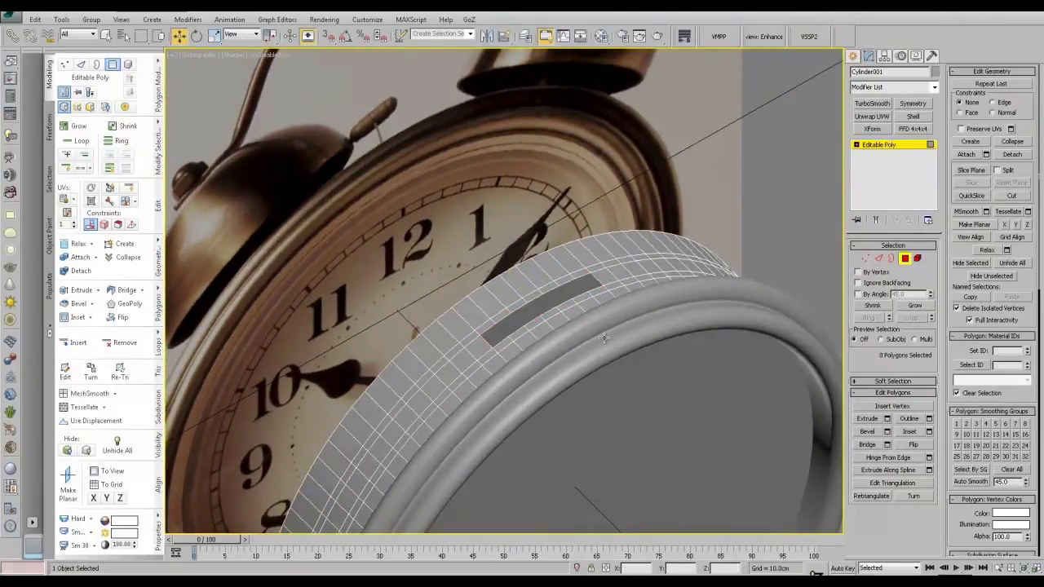
Step: Select the slot's open border, scale a copy of it slightly inward as a lip, and extend it down along Z into an inner wall
left_click(879, 259)
left_click(893, 259)
scroll(510, 360, "up", 5)
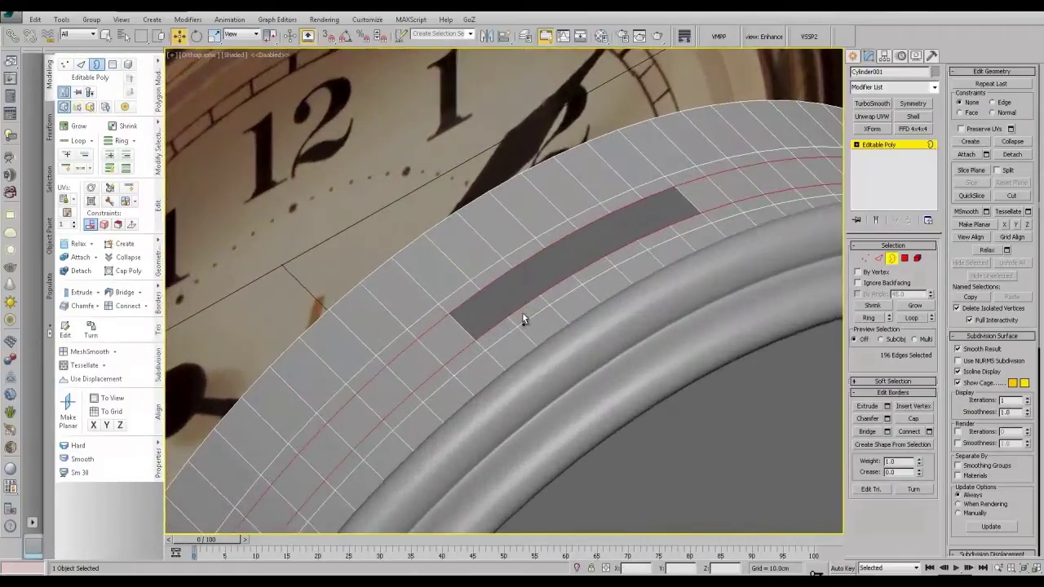
left_click(472, 319)
scroll(486, 294, "up", 2)
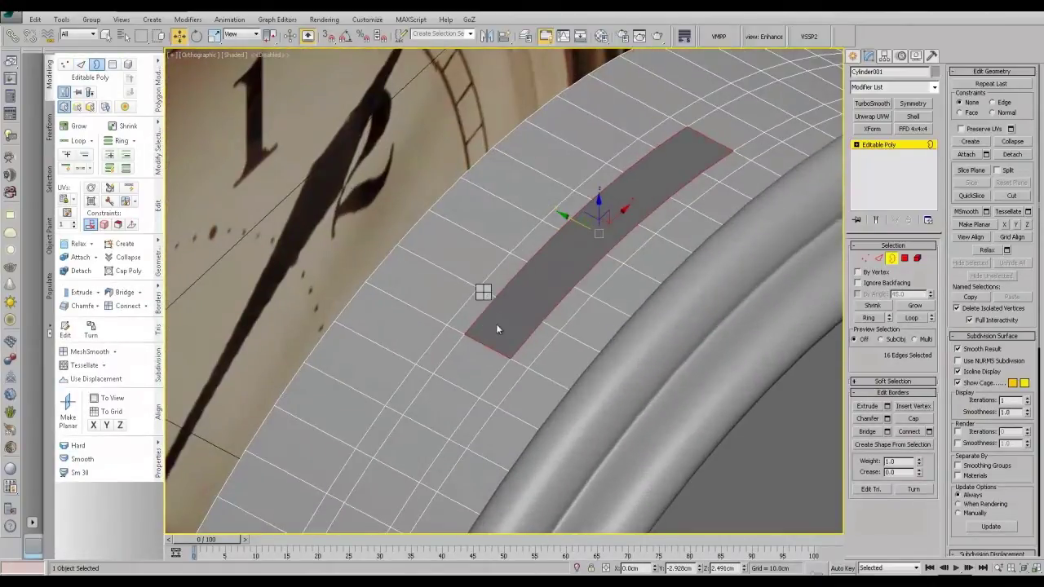
key("r")
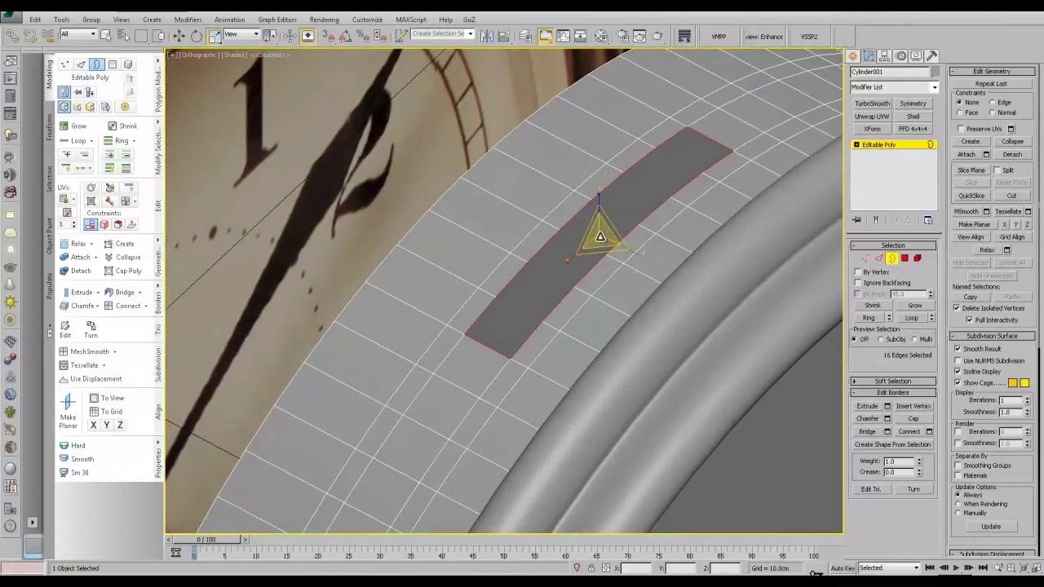
left_click_drag(600, 236, 634, 253, "shift")
key("ctrl+z")
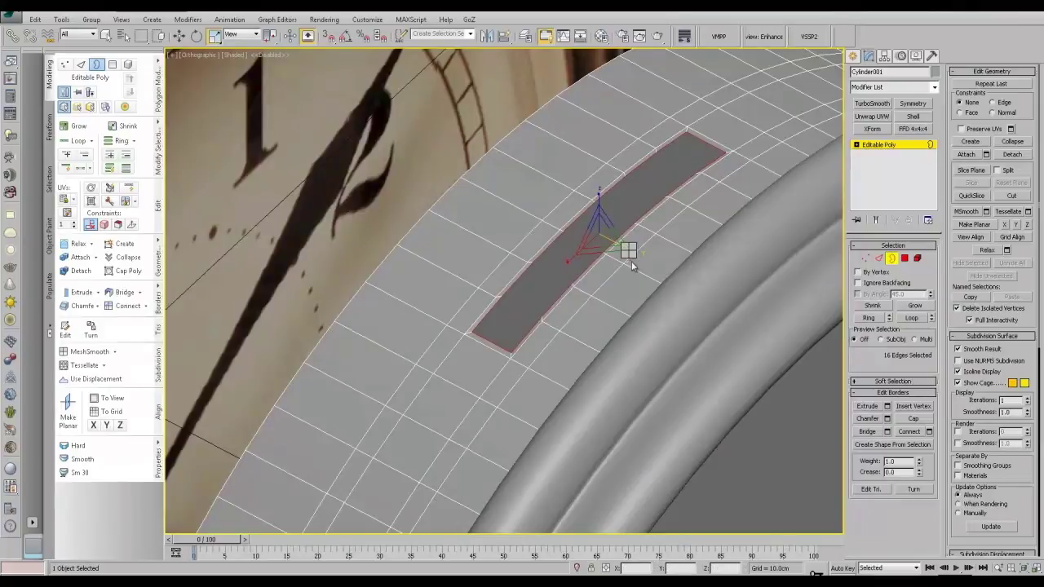
key("w")
left_click_drag(599, 211, 598, 227)
Step: Insert supporting edge loops around the slot's lip and inner wall with SwiftLoop
left_click(136, 192)
scroll(445, 371, "up", 5)
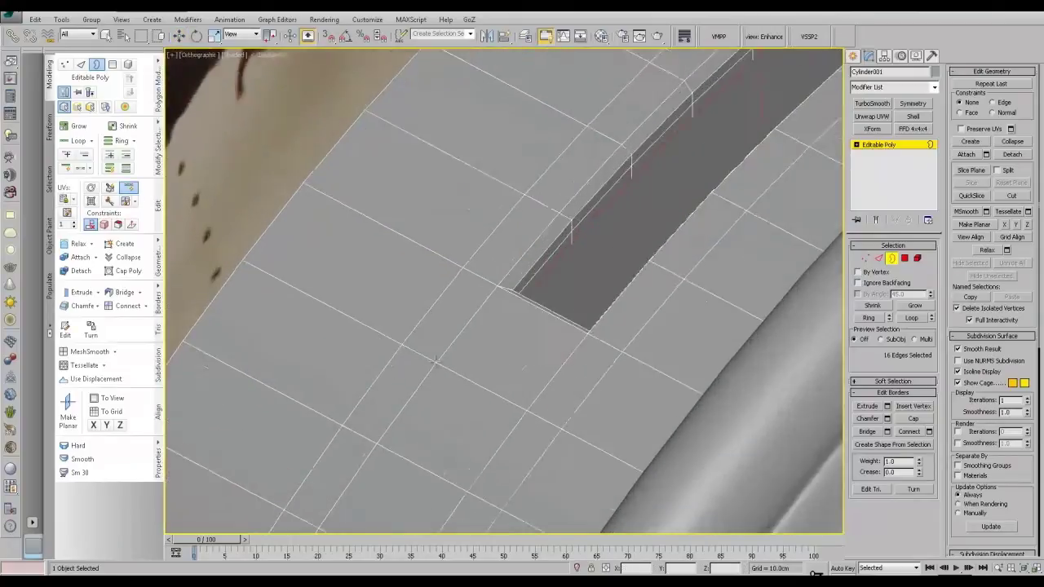
middle_click_drag(489, 343, 608, 236, "alt")
middle_click_drag(608, 236, 467, 412)
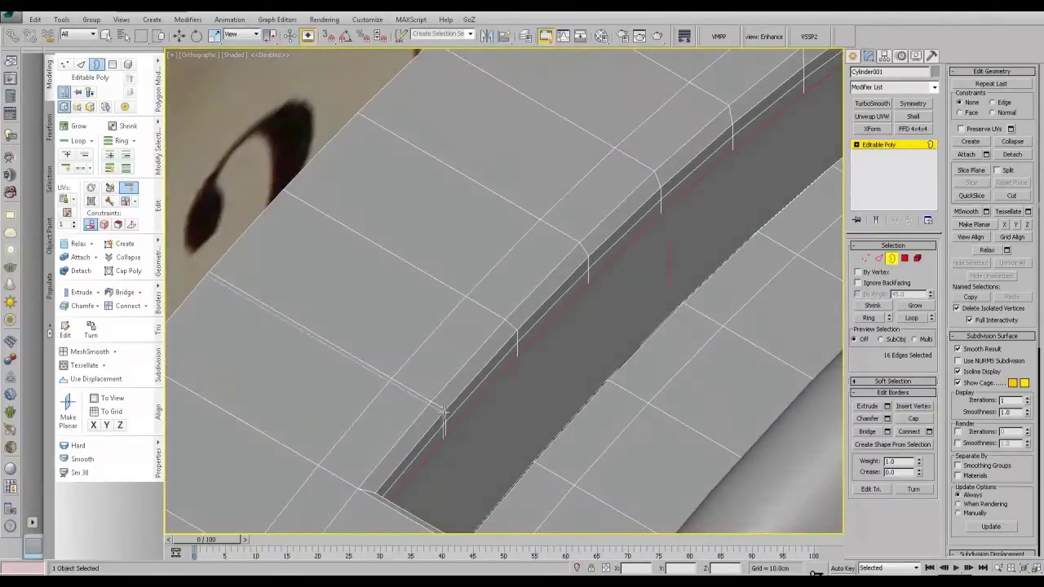
left_click(445, 429)
left_click(444, 411)
left_click(442, 409)
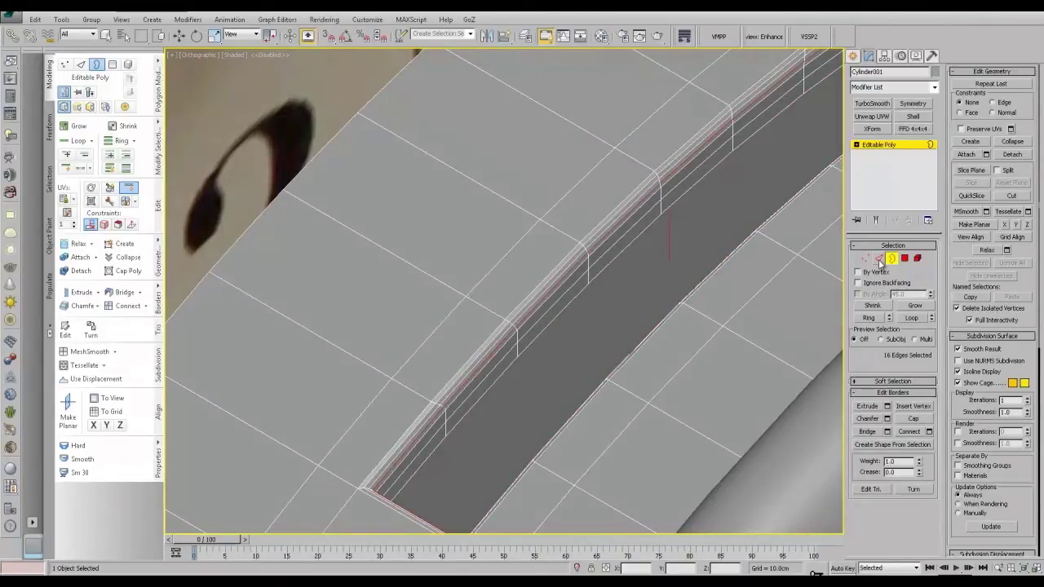
key("w")
scroll(581, 265, "up", 3)
scroll(580, 253, "up", 4)
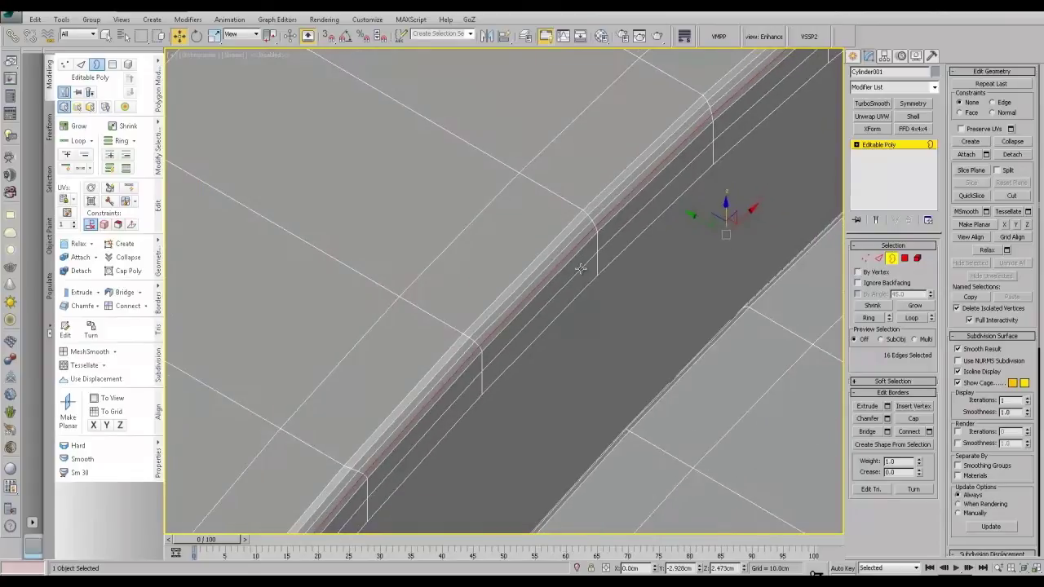
left_click(905, 258)
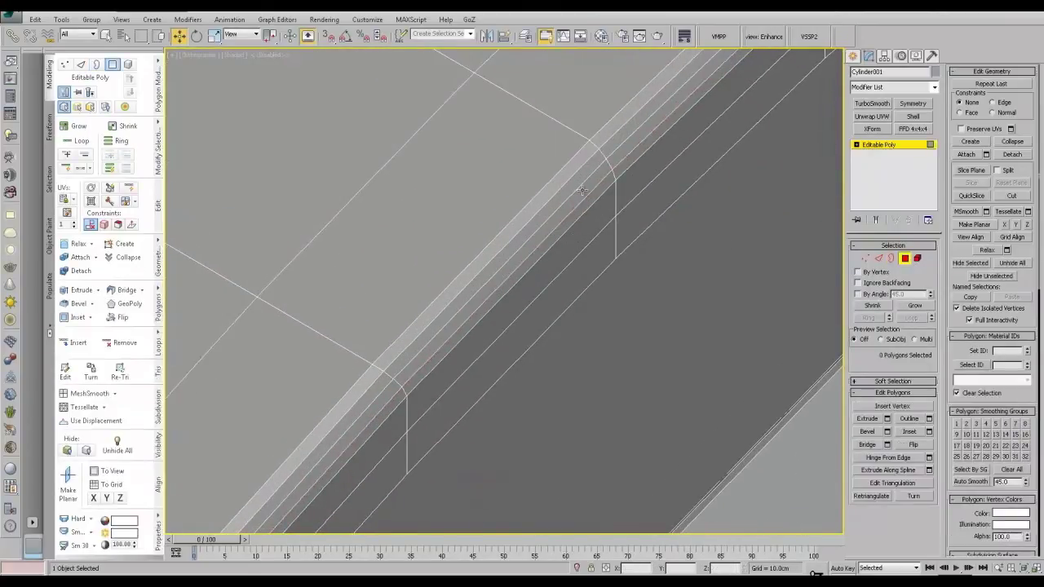
left_click(913, 308)
middle_click_drag(727, 370, 723, 328, "alt")
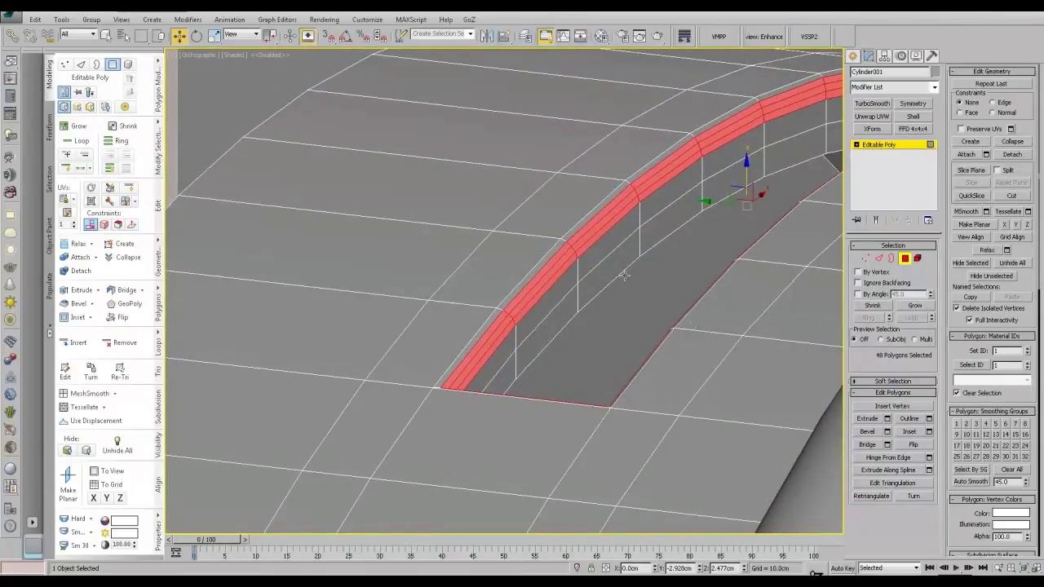
left_click(610, 200, "ctrl")
left_click(637, 176, "shift")
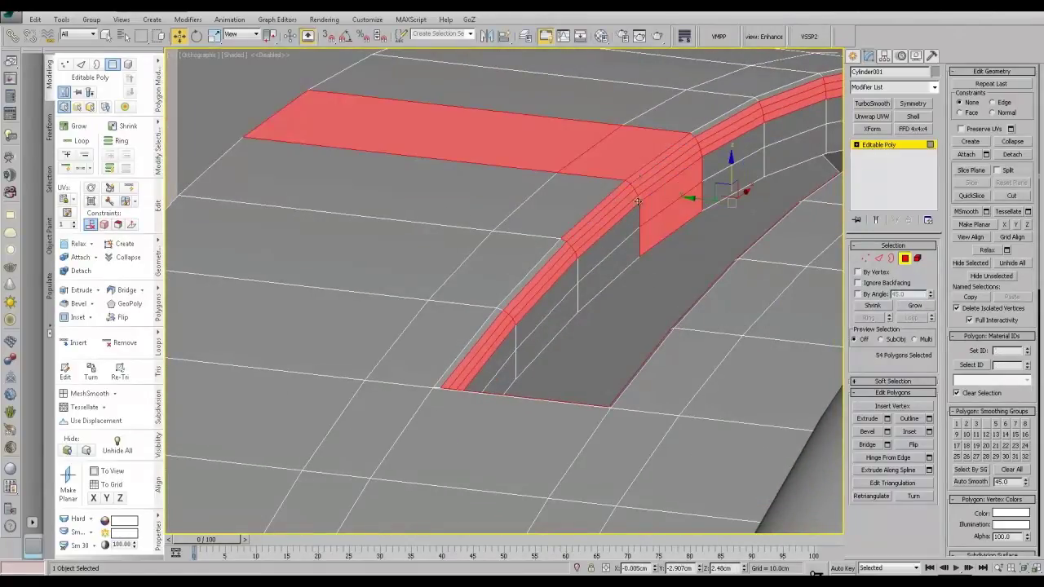
left_click(650, 306)
left_click(600, 208)
left_click(603, 212, "ctrl")
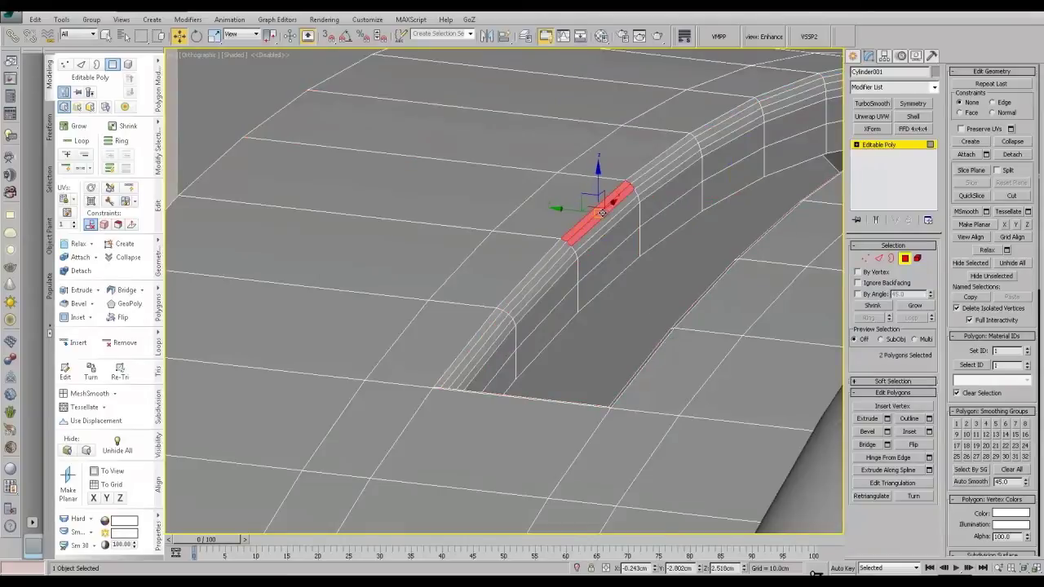
left_click(607, 217, "ctrl")
left_click(610, 222, "ctrl")
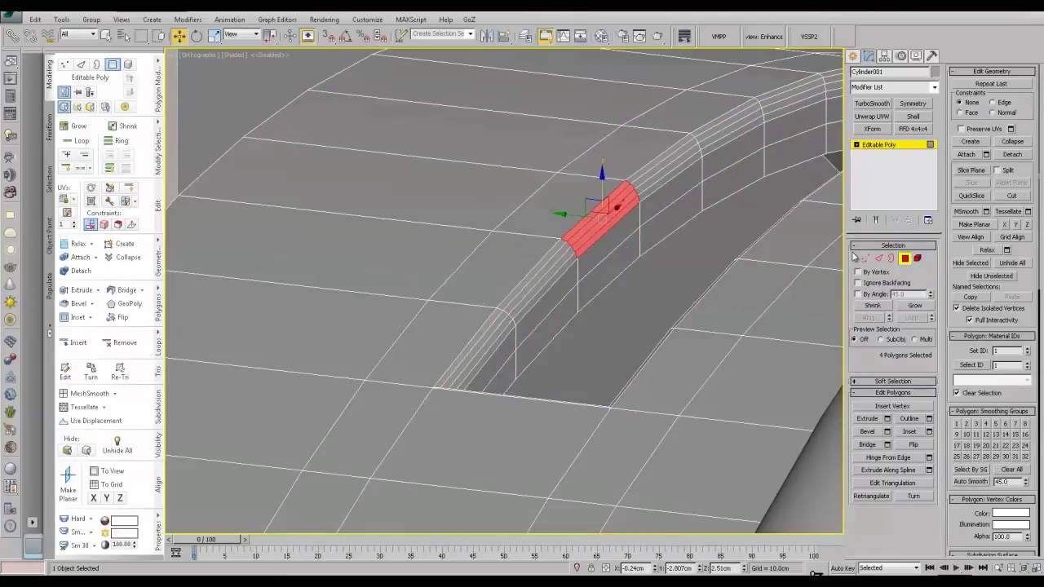
Step: Select all polygon bands of the slot's rounded lip from its middle edge loop and assign them to smoothing group 2
left_click(878, 258)
left_click(623, 198)
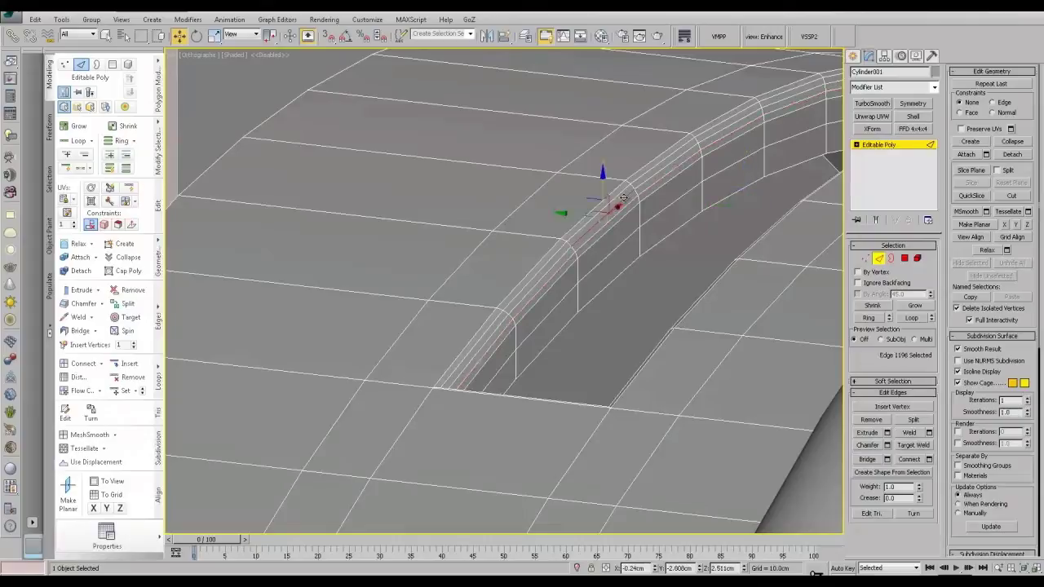
double_click(623, 197)
left_click(905, 259, "ctrl")
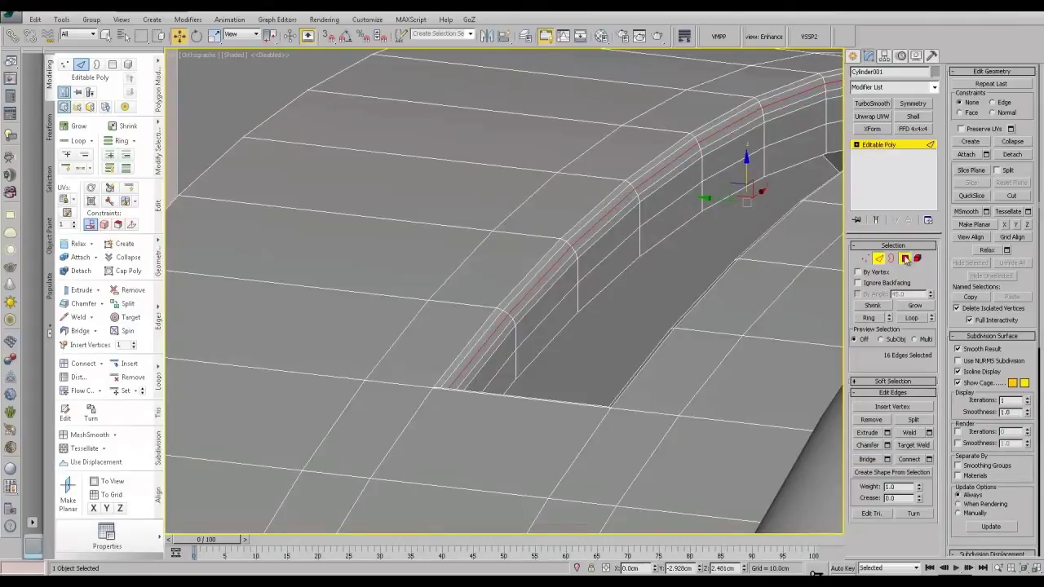
left_click(911, 308)
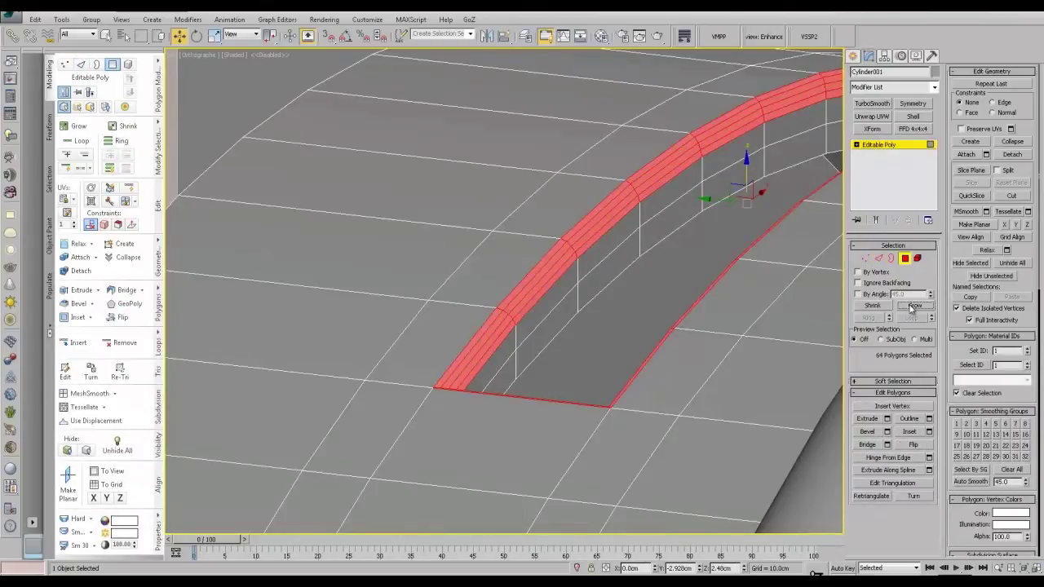
left_click(967, 424)
left_click(315, 94)
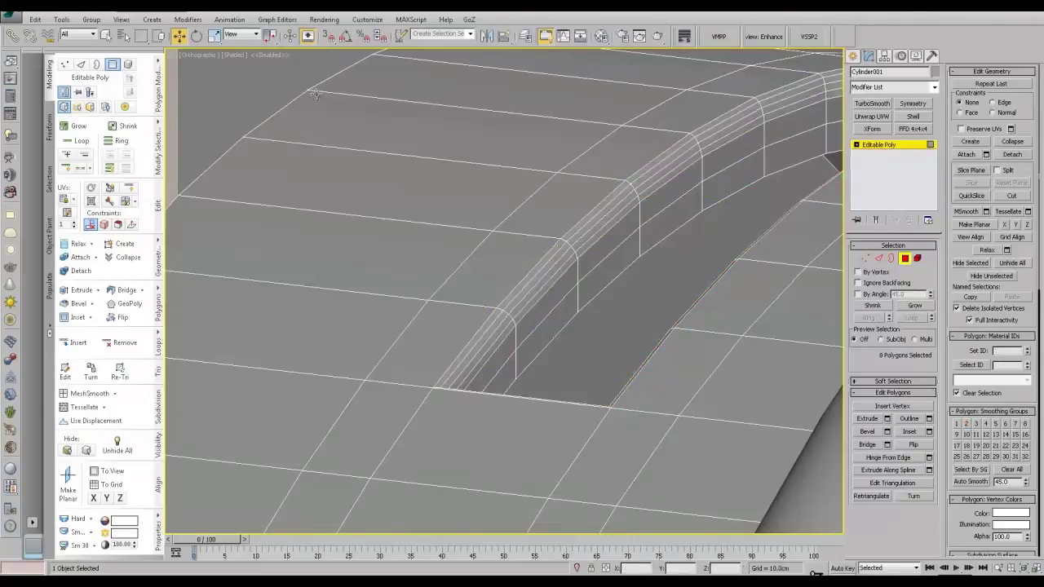
Step: Examine the slot's smoothed edge and the body's fit behind the rim from several angles with nothing selected
scroll(315, 137, "down", 4)
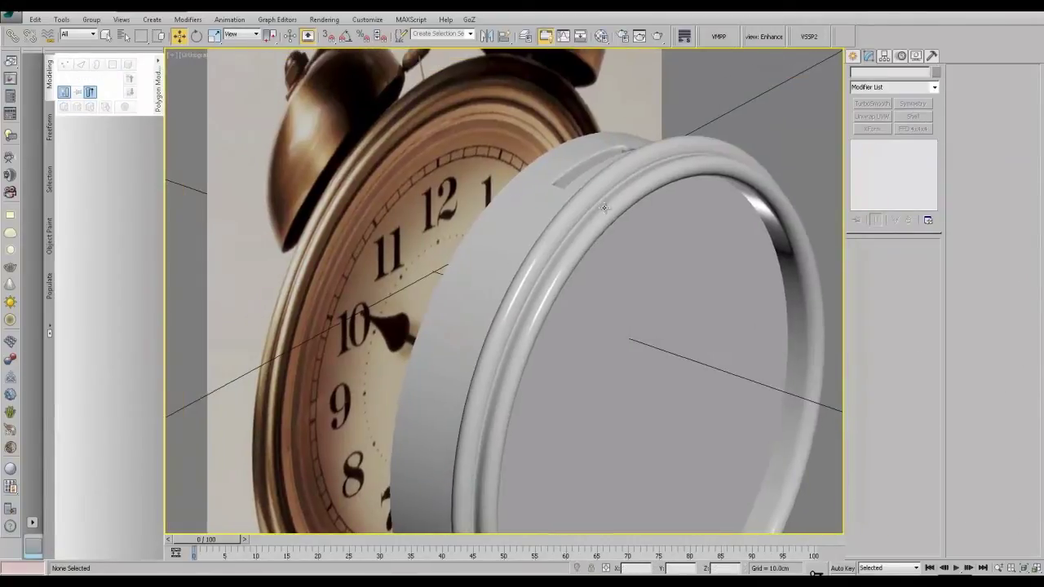
scroll(604, 208, "up", 4)
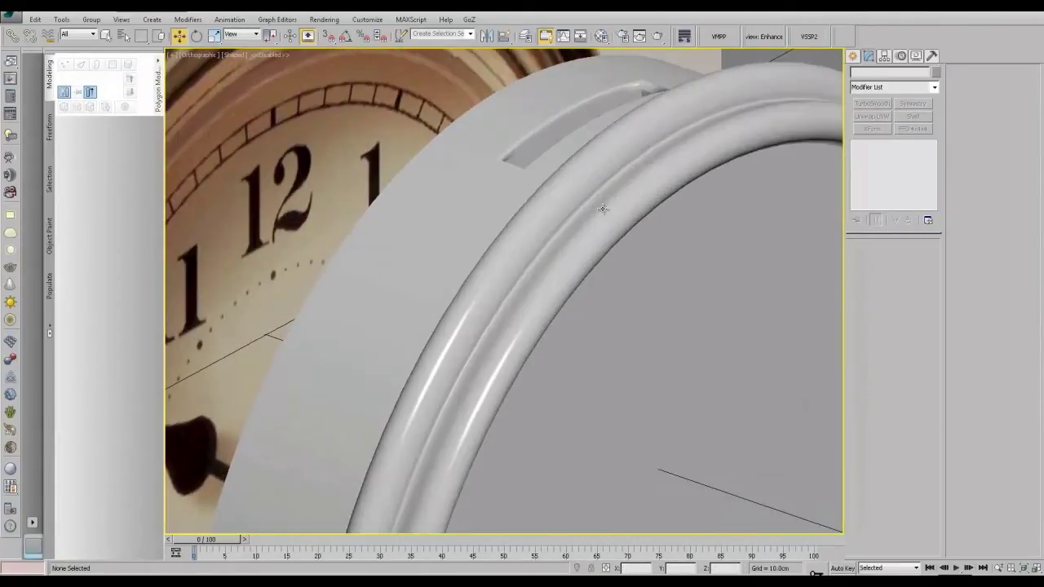
middle_click_drag(591, 177, 521, 203, "alt")
scroll(596, 179, "down", 4)
middle_click_drag(471, 155, 605, 341)
middle_click_drag(606, 341, 666, 324, "alt")
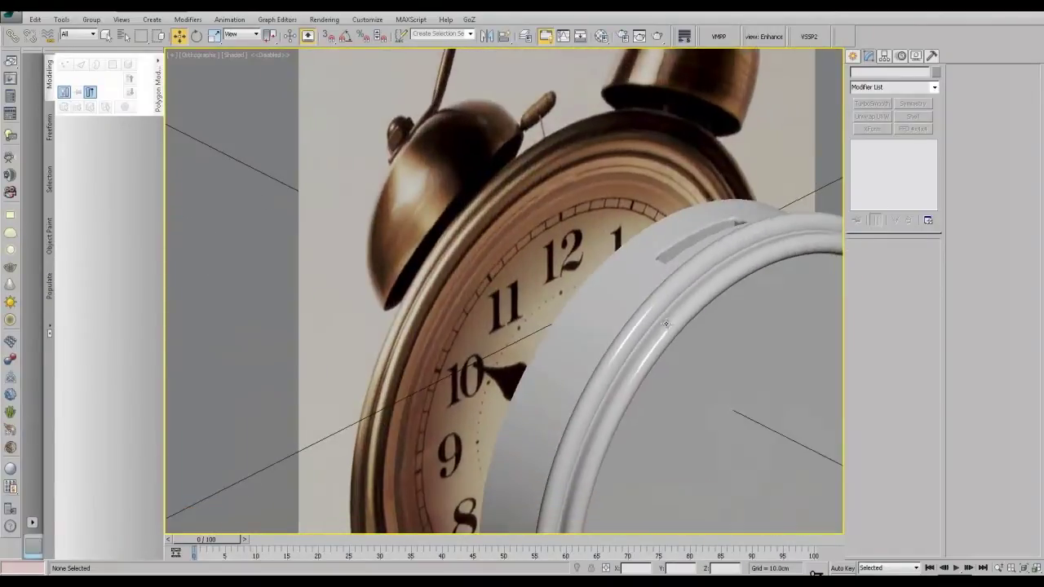
scroll(666, 323, "down", 3)
Step: Mirror the double-ring rim along the Y axis as a copy with a 0 cm offset
left_click(658, 288)
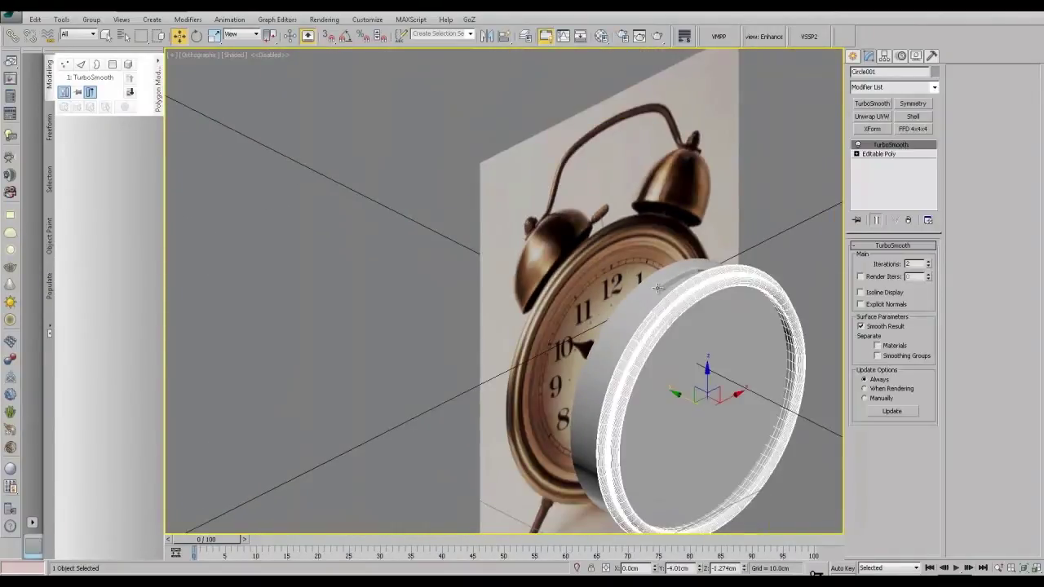
left_click(487, 36)
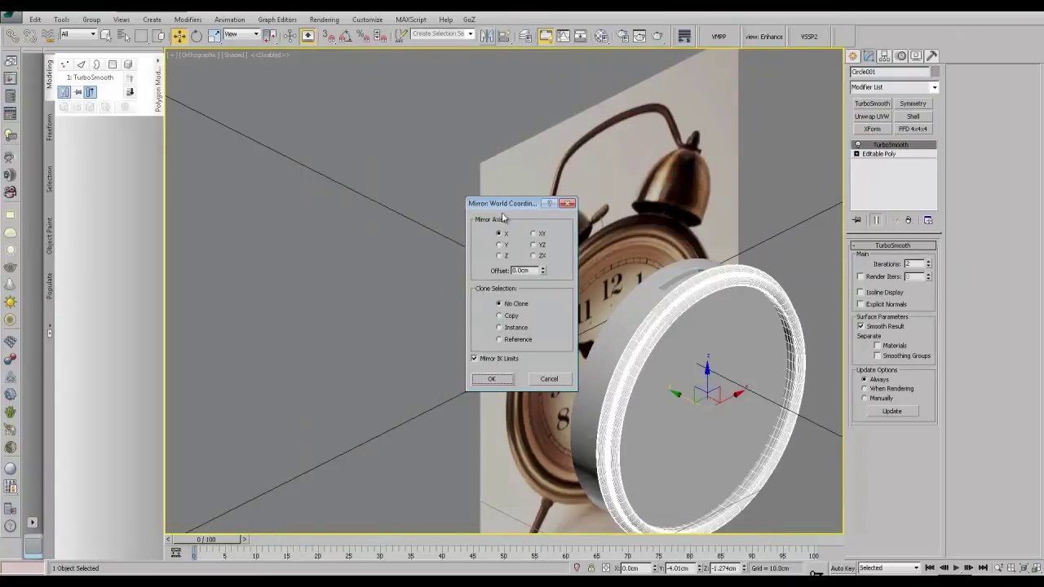
left_click(500, 316)
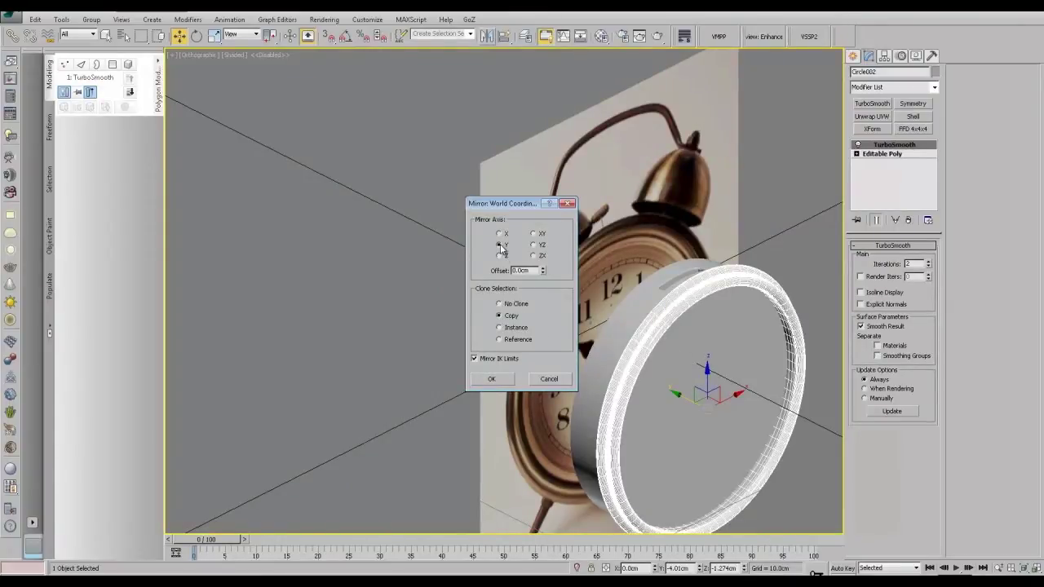
left_click(491, 379)
scroll(624, 359, "down", 2)
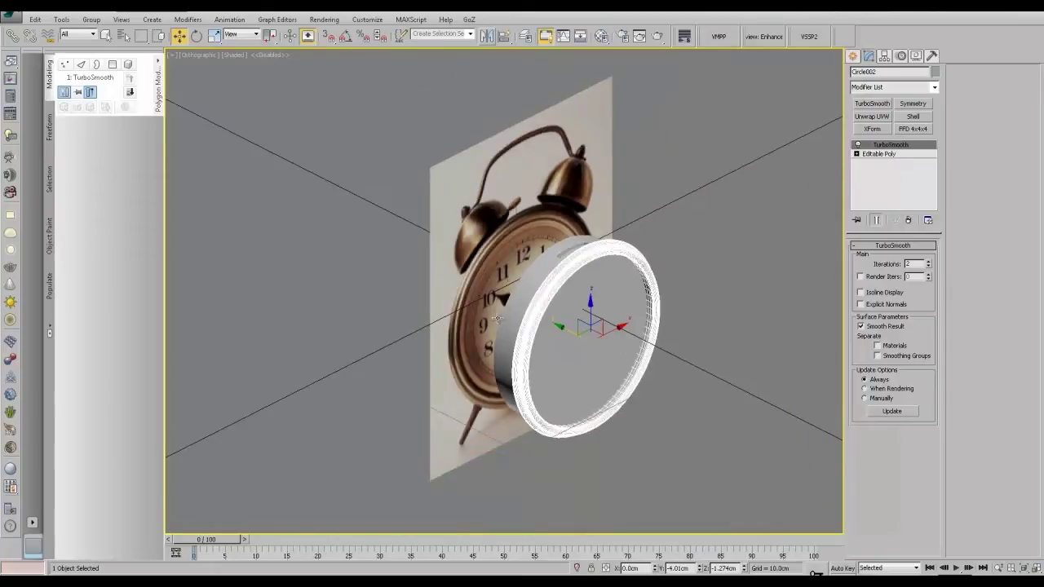
left_click_drag(413, 247, 433, 305)
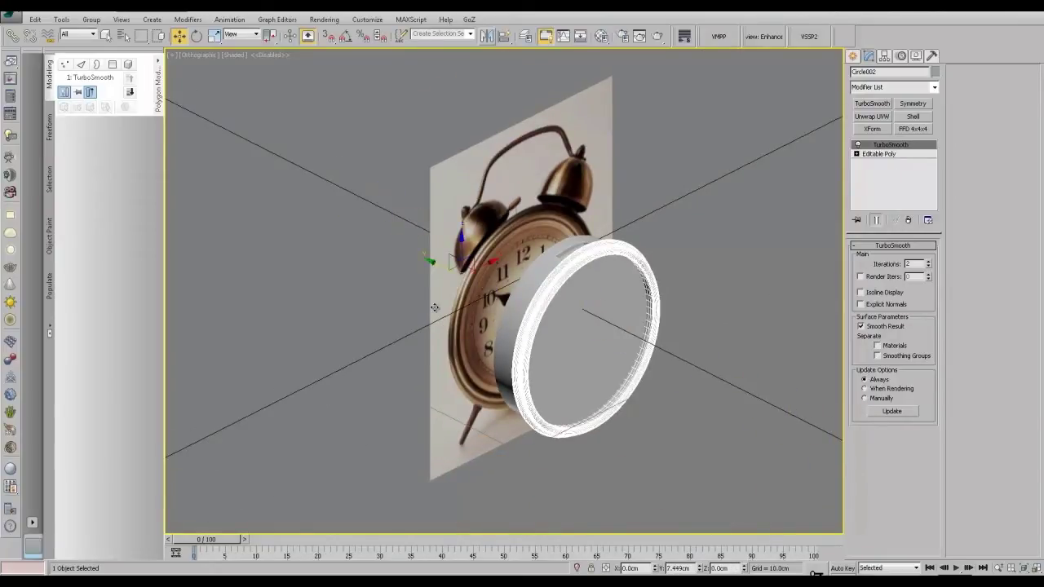
right_click(433, 305)
middle_click_drag(484, 359, 466, 369, "alt")
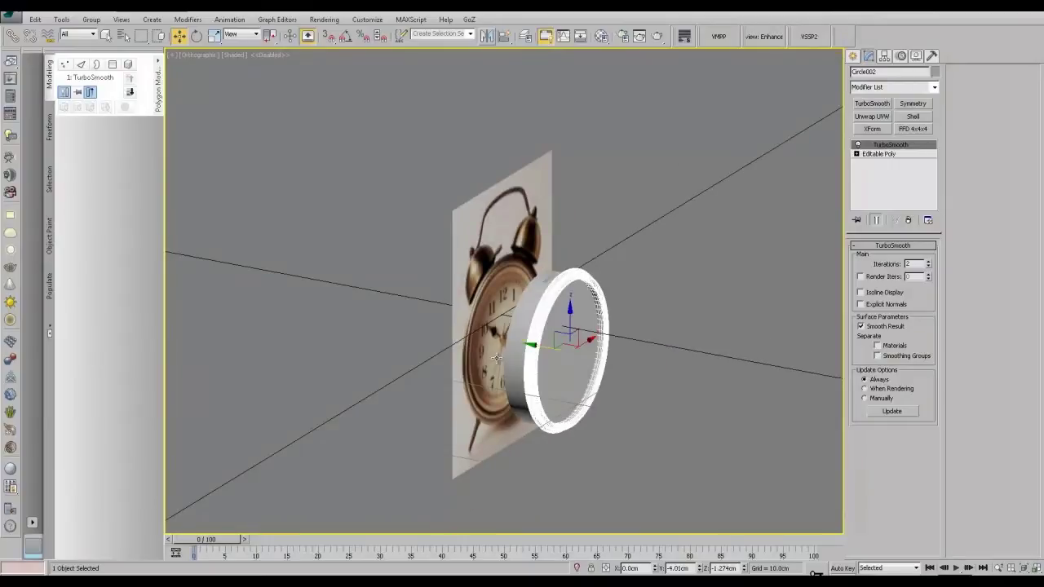
Step: Add a Symmetry modifier beneath TurboSmooth on the original double-ring rim, mirroring on the Z axis with Flip on
left_click(500, 359)
left_click(542, 338)
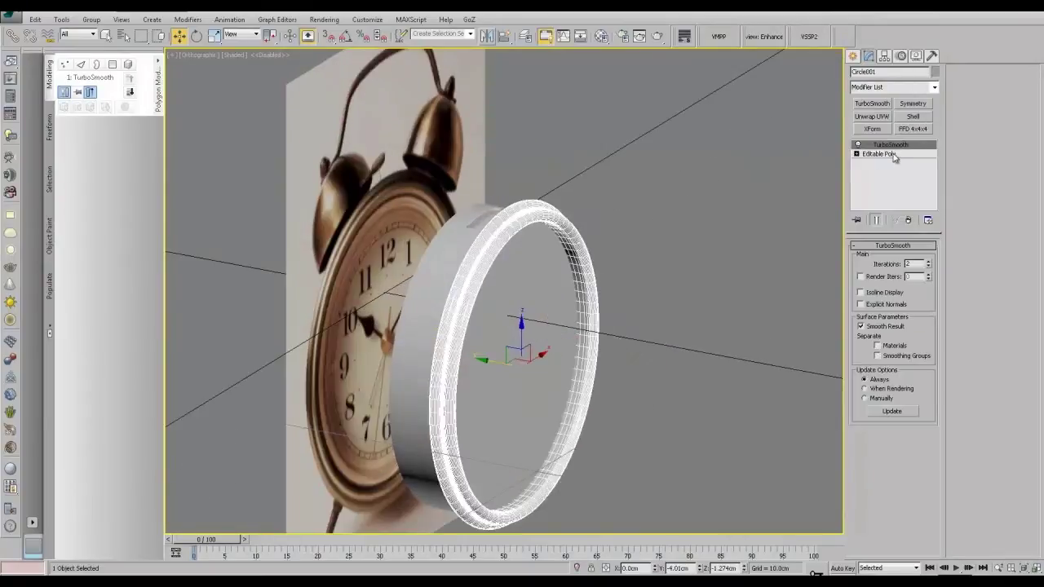
left_click(893, 155)
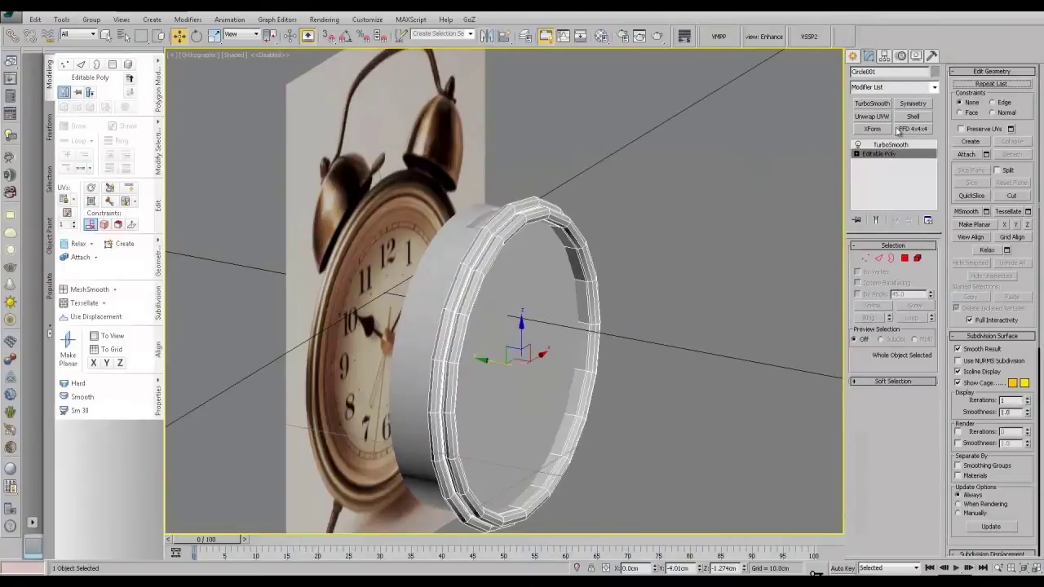
left_click(912, 104)
left_click(888, 267)
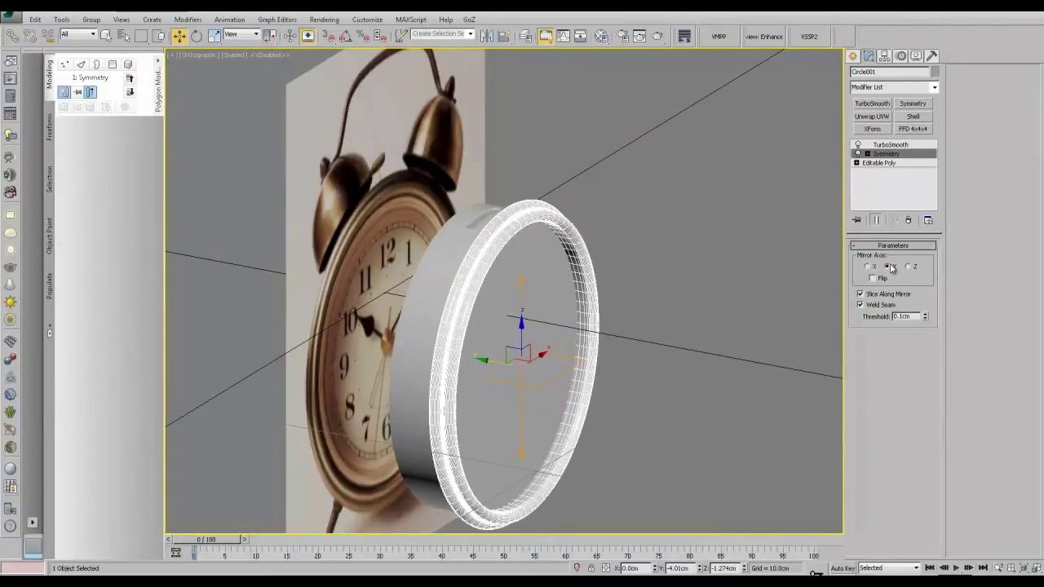
left_click(868, 268)
left_click(908, 266)
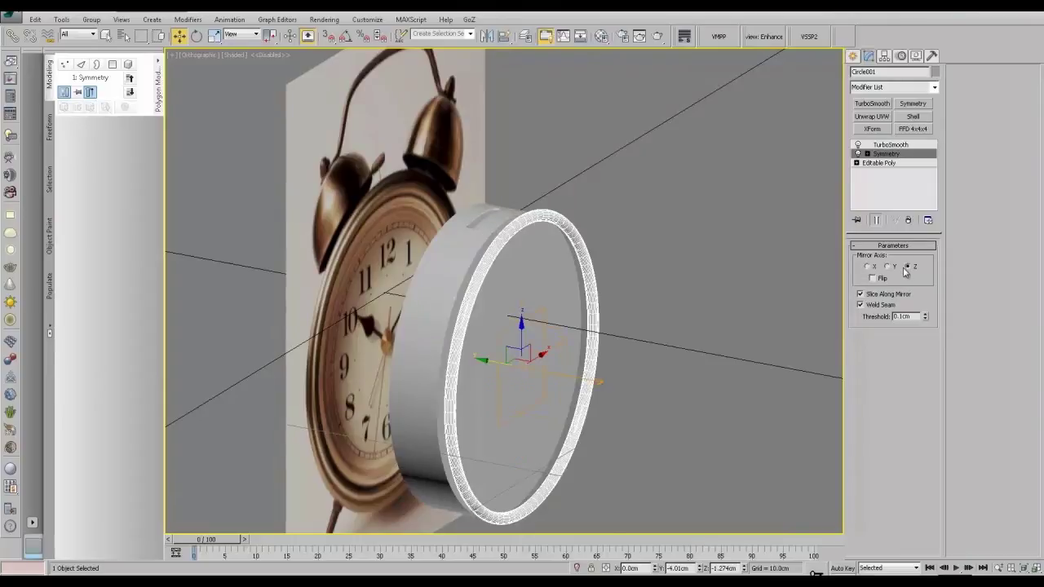
left_click(872, 279)
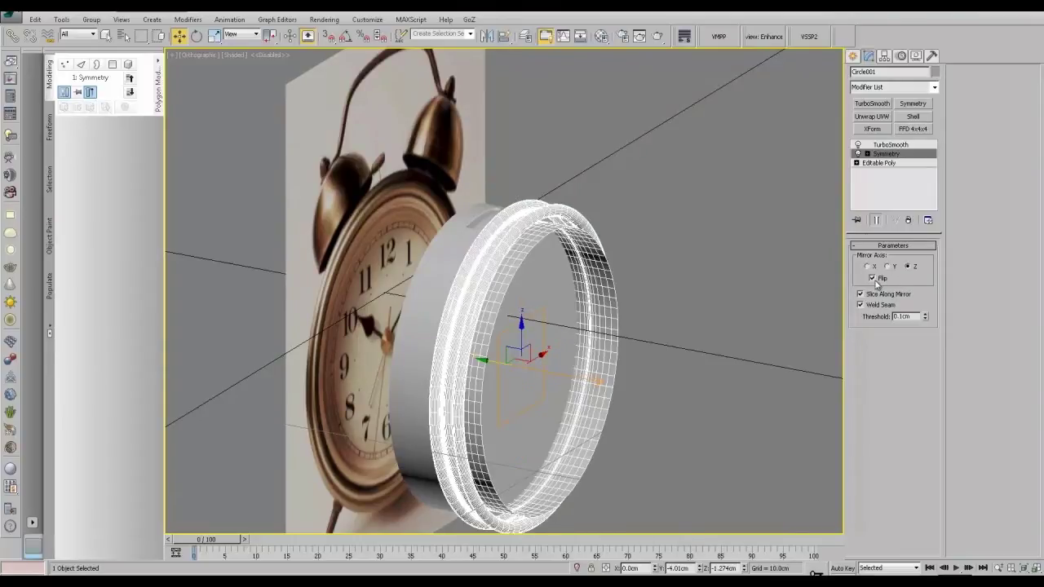
Step: Move the rim's Symmetry mirror plane along Y towards the middle of the body and turn Flip off
left_click(867, 154)
left_click(885, 164)
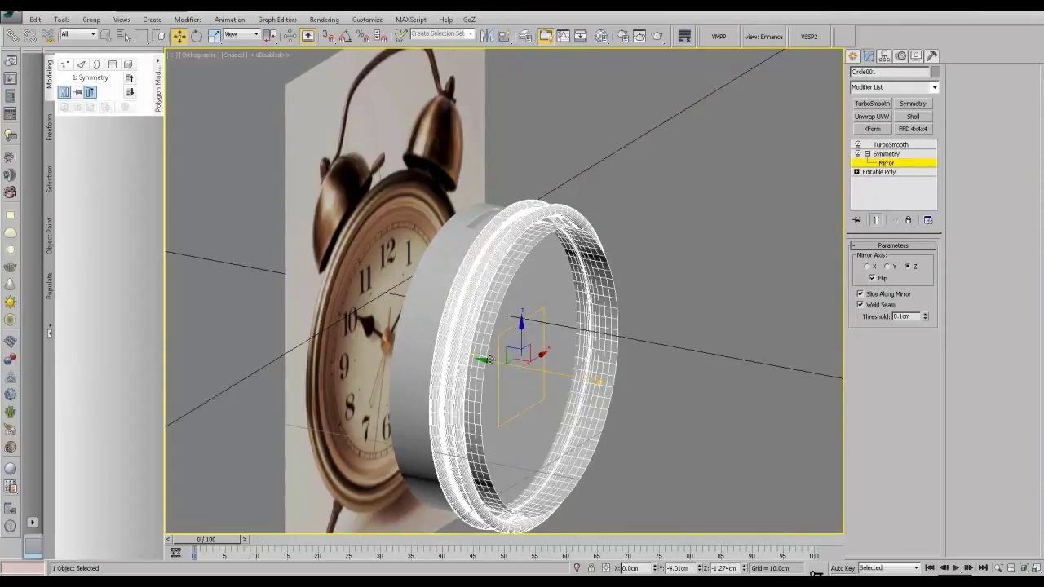
left_click_drag(490, 359, 394, 341)
left_click(873, 280)
middle_click_drag(587, 363, 624, 366, "alt")
left_click_drag(393, 338, 445, 347)
middle_click_drag(481, 347, 347, 351, "alt")
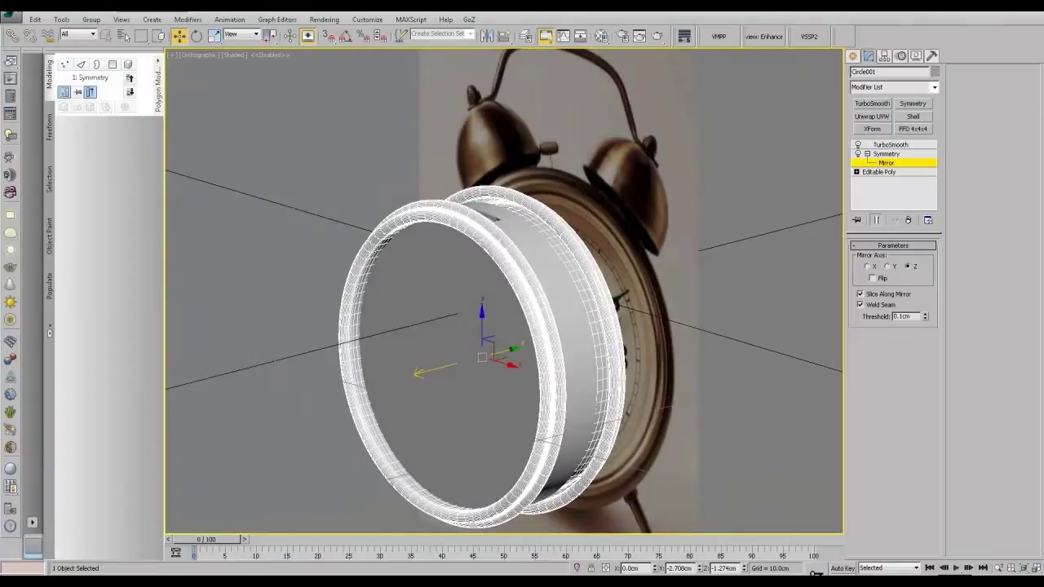
Step: Widen the gap between the two rims by moving the Symmetry mirror plane to about Y -2.577 cm
key("alt+Tab")
key("alt+Tab")
middle_click_drag(594, 442, 540, 442, "alt")
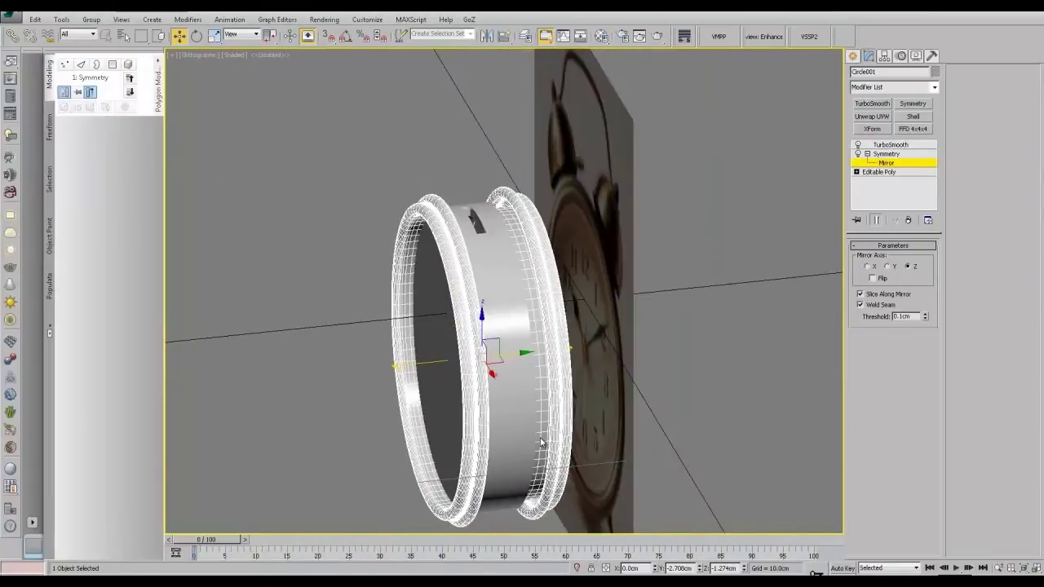
left_click_drag(520, 353, 525, 352)
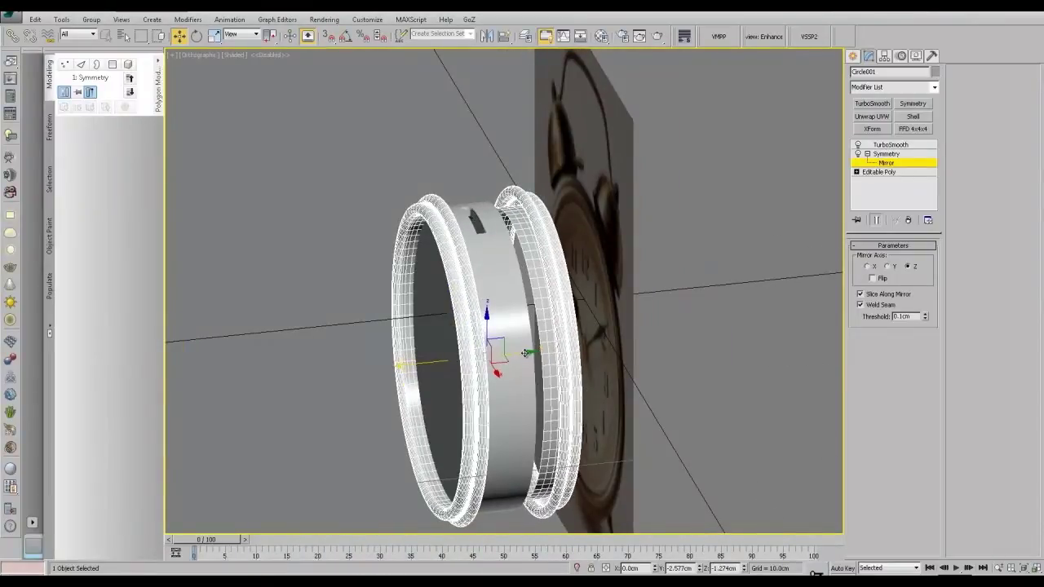
left_click(895, 154)
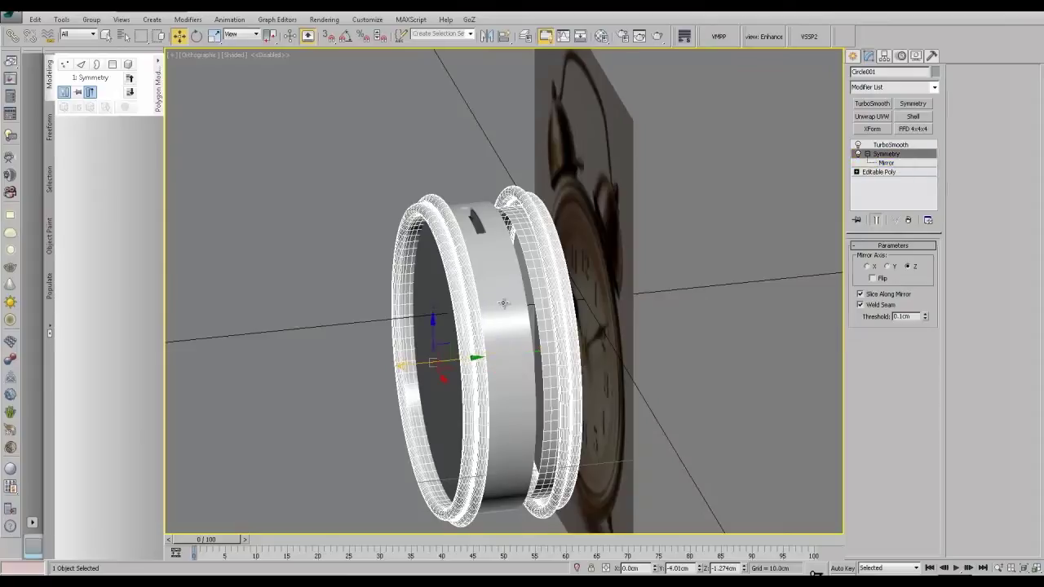
Step: Move the slotted cylindrical body about 0.335 cm along Y in the top view to centre it between the rims
left_click(503, 304)
middle_click_drag(508, 315, 492, 342, "alt")
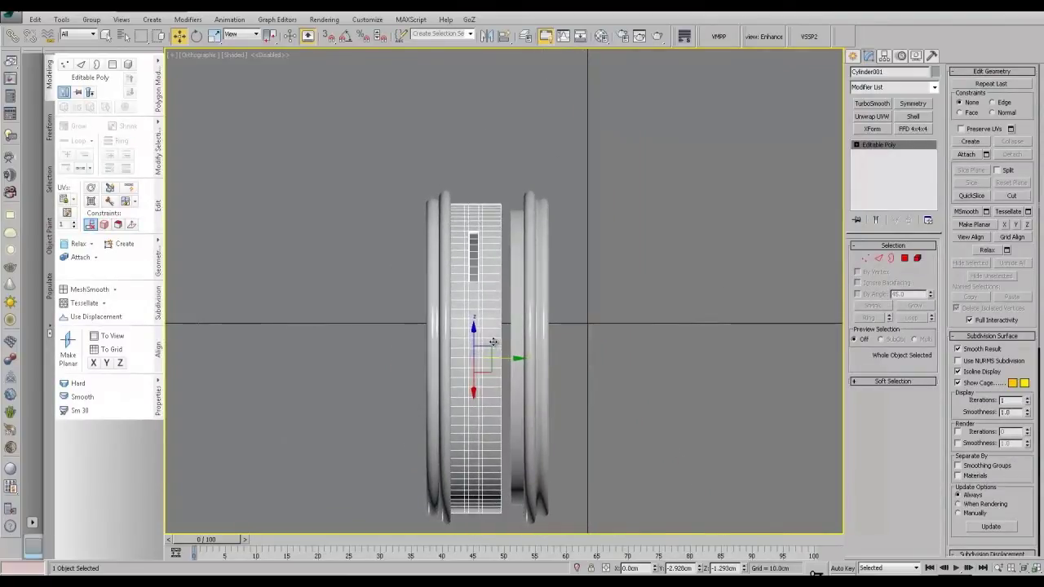
key("t")
key("z")
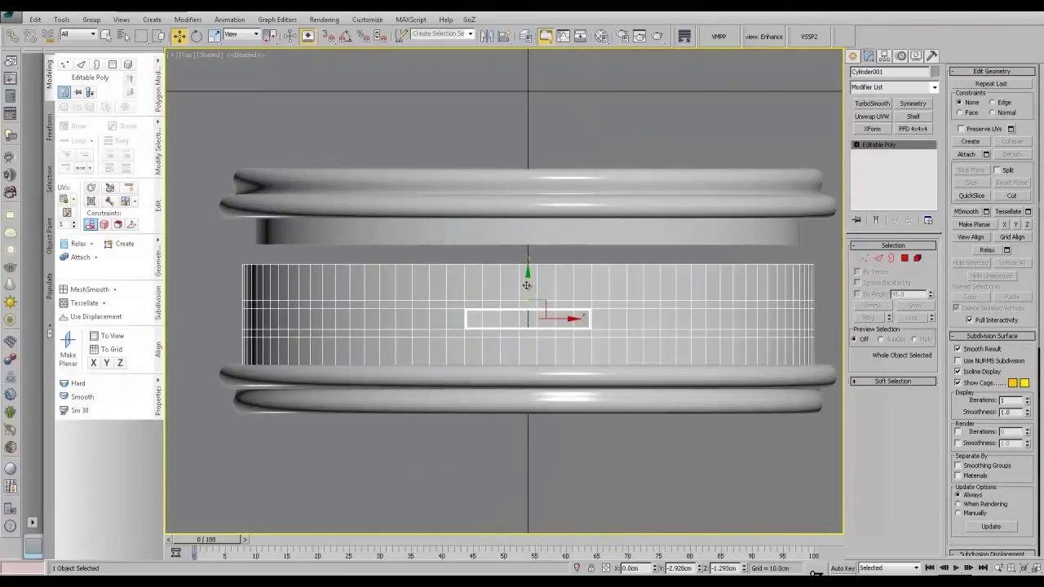
left_click_drag(527, 285, 531, 259)
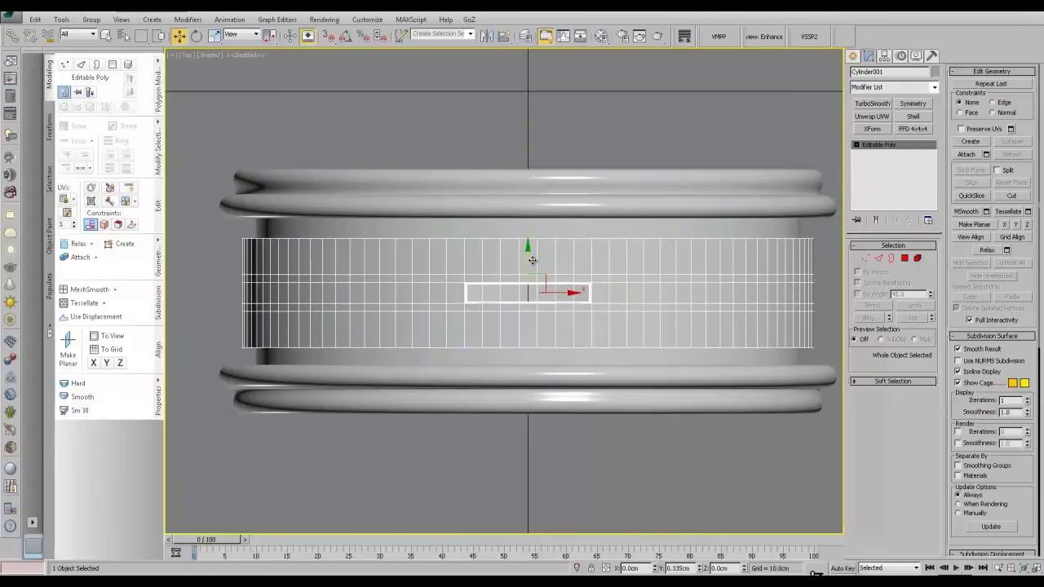
Step: Remove the two supporting edge loops that run around the body on either side of the slot
left_click(879, 258)
double_click(440, 274)
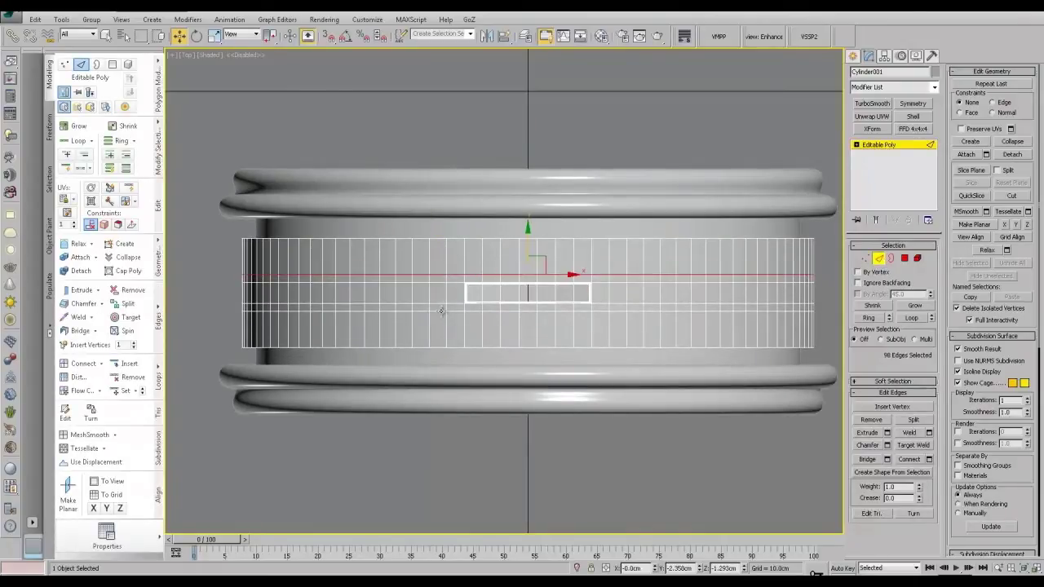
double_click(440, 311, "ctrl")
key("BackSpace")
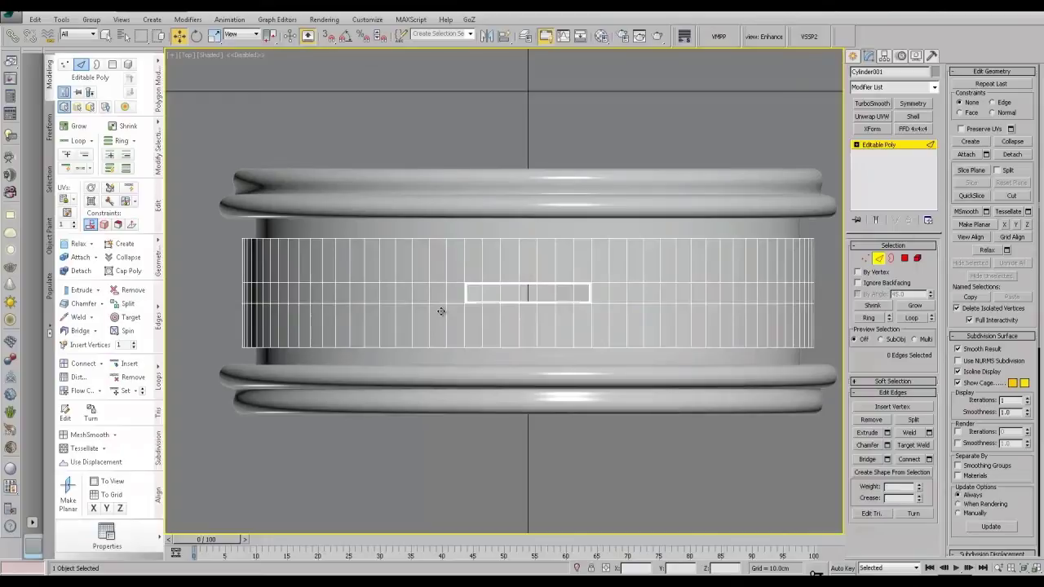
Step: Isolate the cylindrical body and prepare it for polygon-level editing
left_click(599, 237)
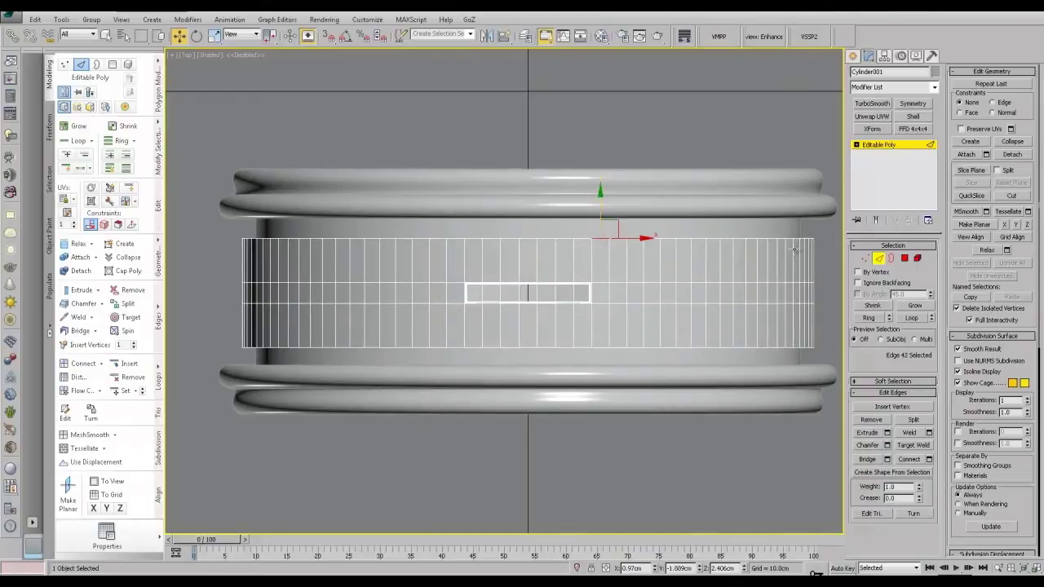
left_click(891, 259)
middle_click_drag(659, 240, 725, 223, "alt")
key("alt+q")
left_click(905, 259)
Step: Delete the front and back cap polygons of the cylindrical body and exit isolation
scroll(634, 270, "down", 5)
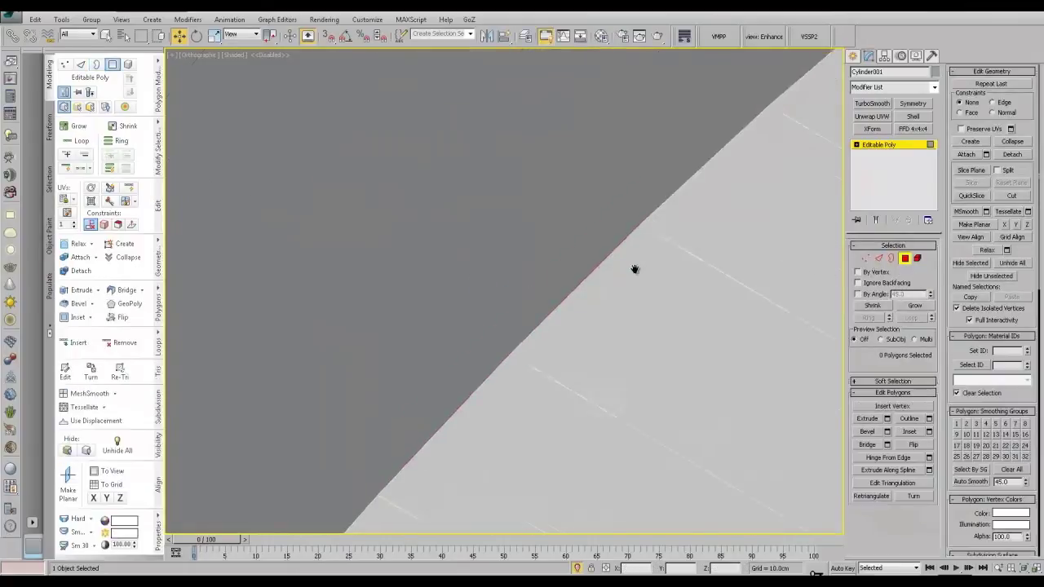
middle_click_drag(634, 269, 575, 226, "alt")
scroll(631, 324, "down", 7)
left_click(645, 321)
middle_click_drag(645, 321, 563, 331, "alt")
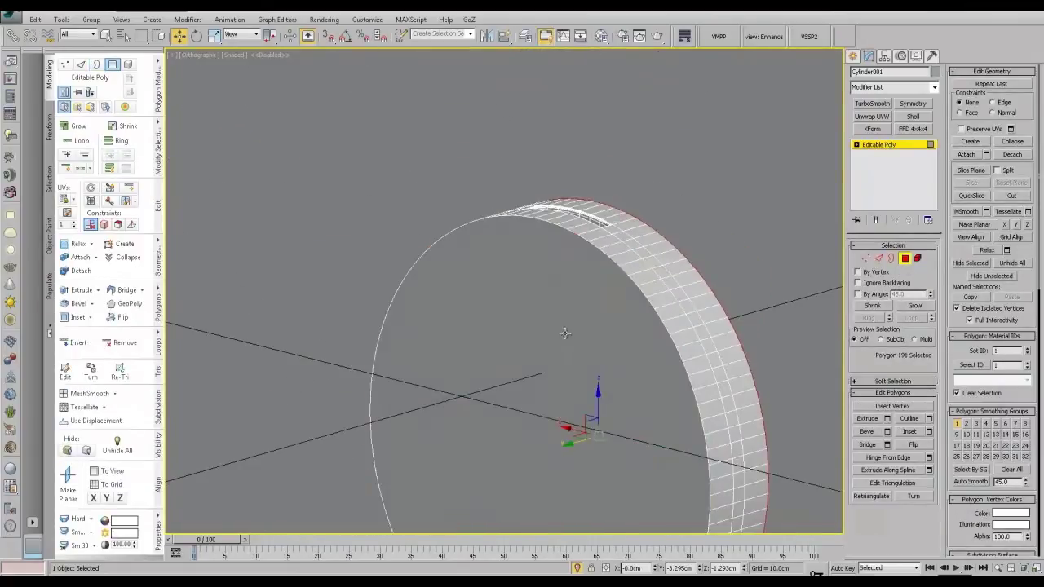
left_click(564, 332, "ctrl")
key("Delete")
key("t")
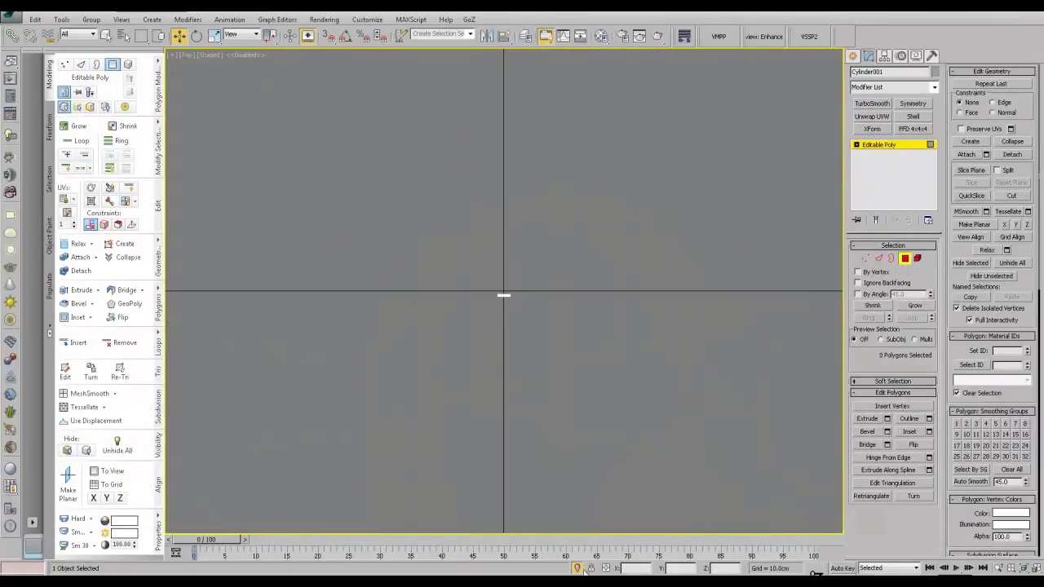
left_click(578, 569)
scroll(558, 401, "up", 4)
key("z")
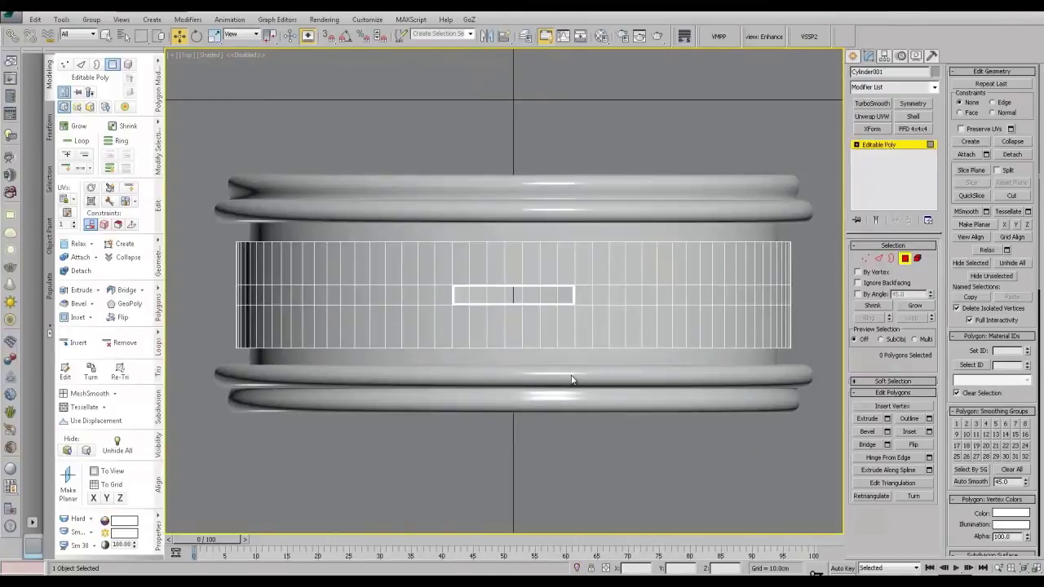
Step: Select the vertices of both open borders of the body and scale them apart along Y until they tuck under the rims
left_click(892, 260)
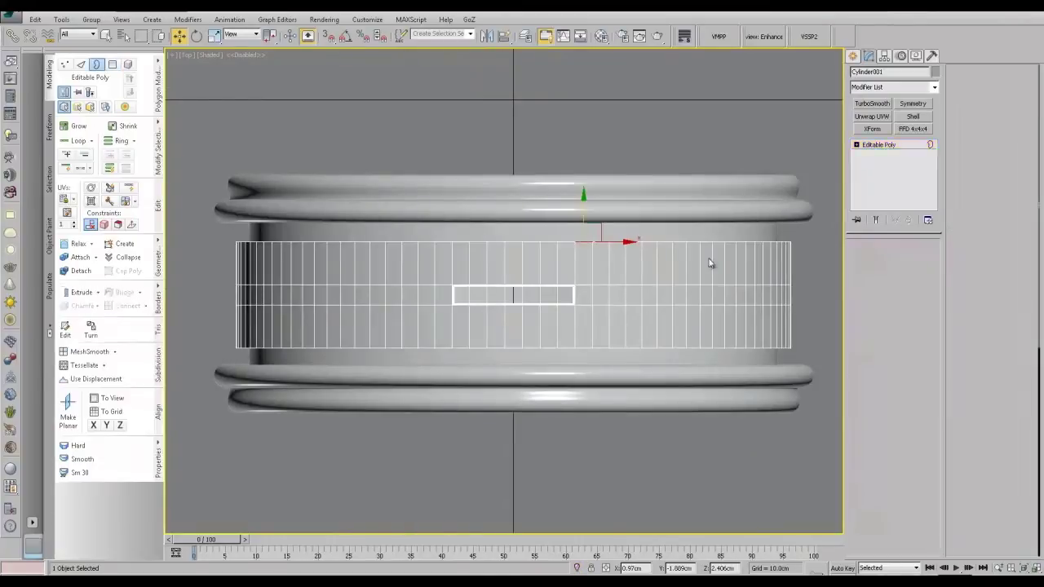
left_click(603, 242)
left_click(597, 350, "ctrl")
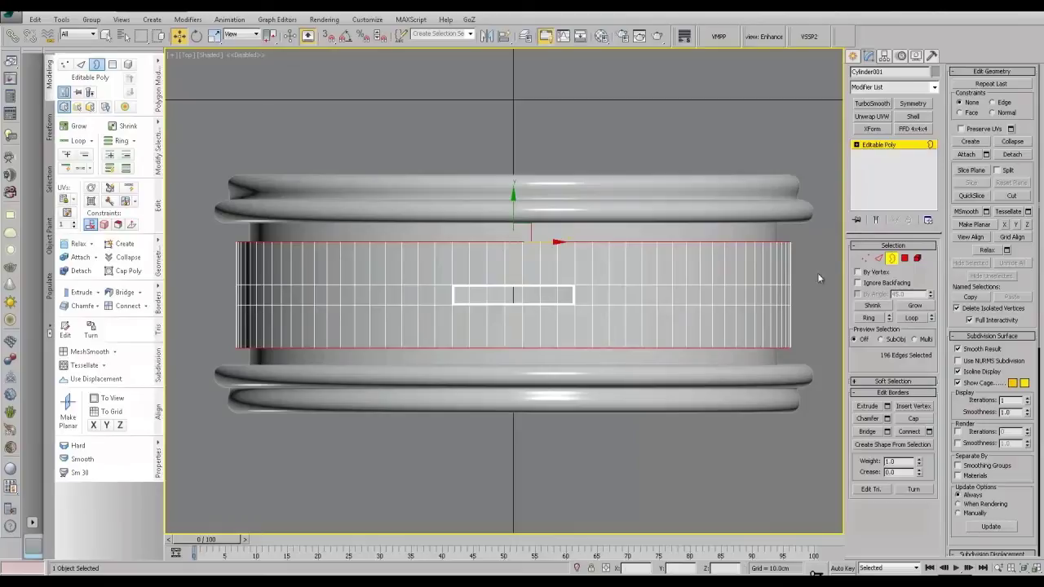
left_click(865, 259, "ctrl")
key("r")
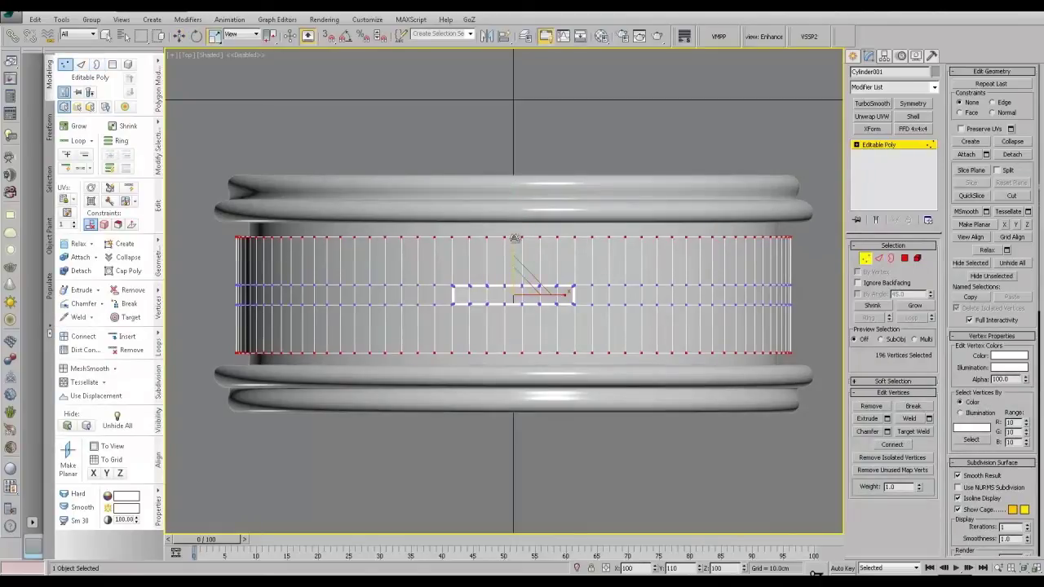
left_click_drag(514, 238, 516, 224)
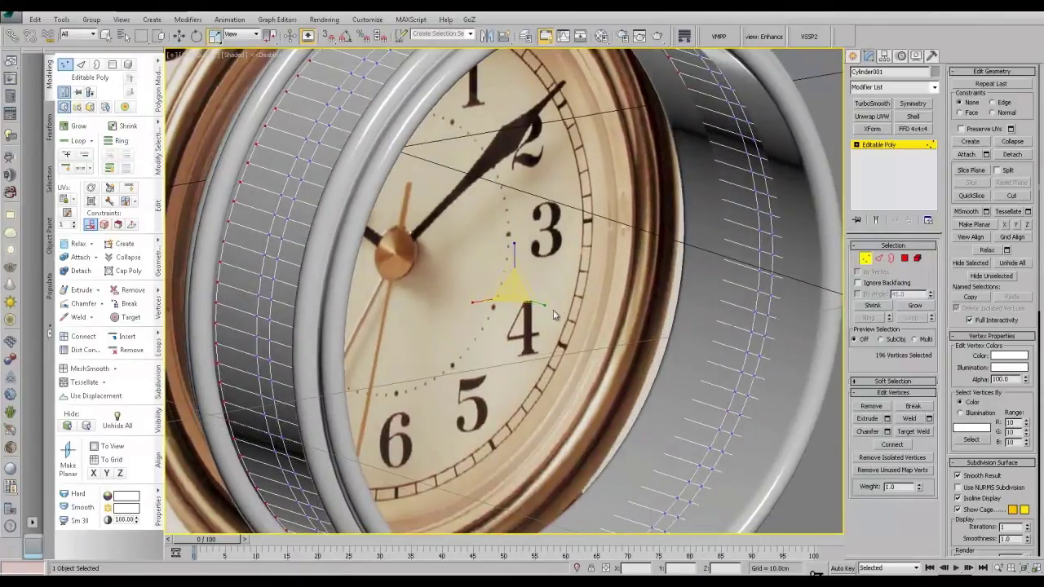
left_click_drag(543, 305, 550, 305)
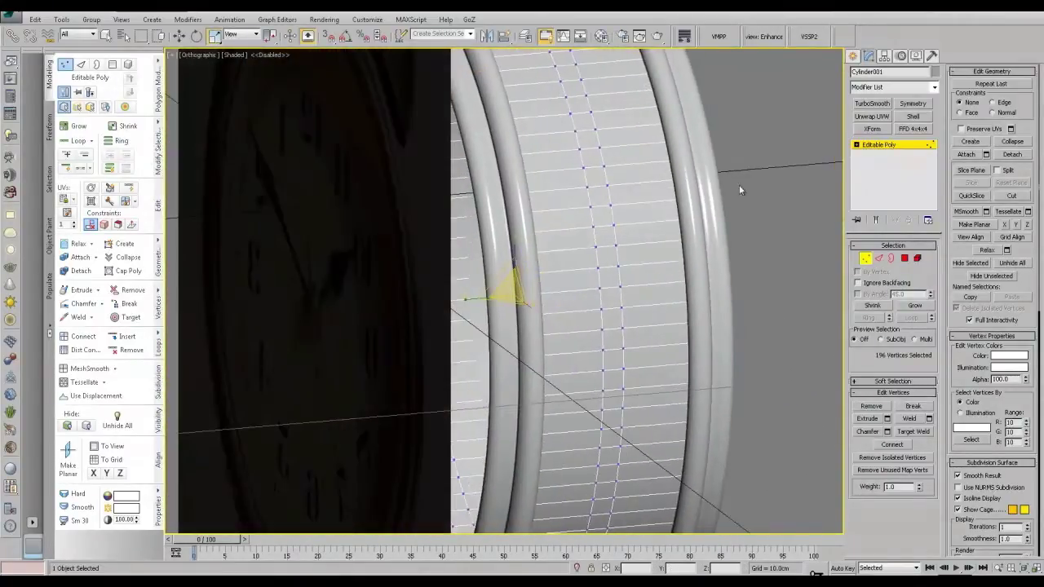
left_click(875, 146)
Step: Delete the plane carrying the clock reference image
left_click(760, 156)
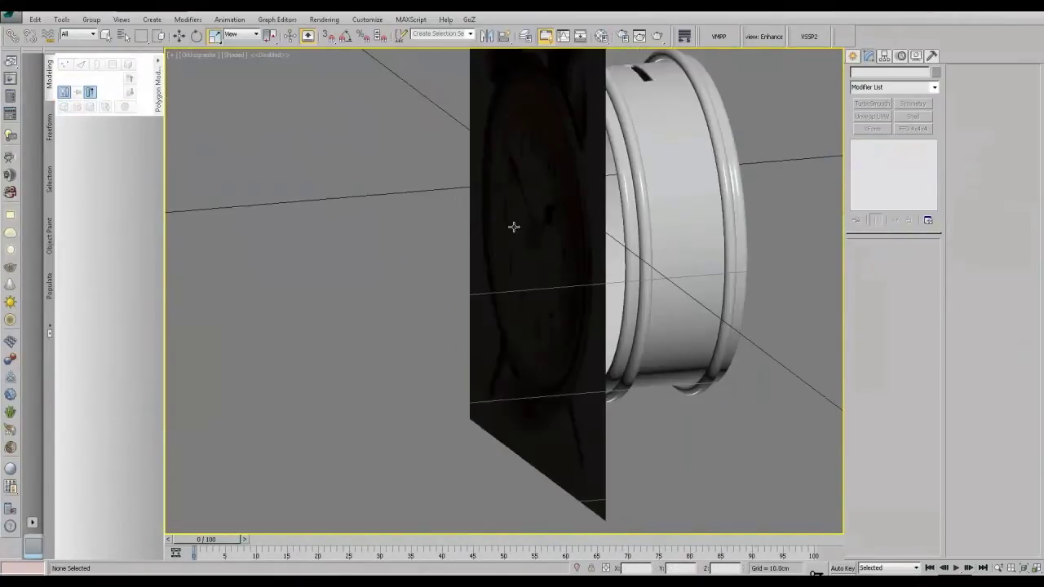
left_click(514, 228)
key("Delete")
Step: Scale the cylindrical body uniformly to about 102% so that it fits closely against both rims
middle_click_drag(610, 234, 559, 281)
middle_click_drag(494, 155, 522, 278)
scroll(516, 272, "up", 5)
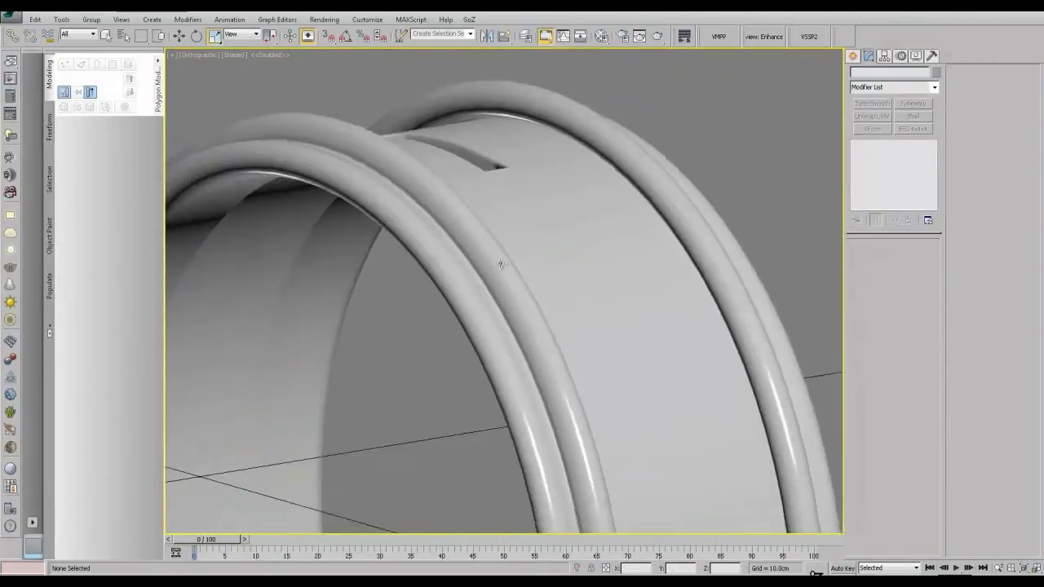
middle_click_drag(586, 219, 576, 274)
left_click(627, 253)
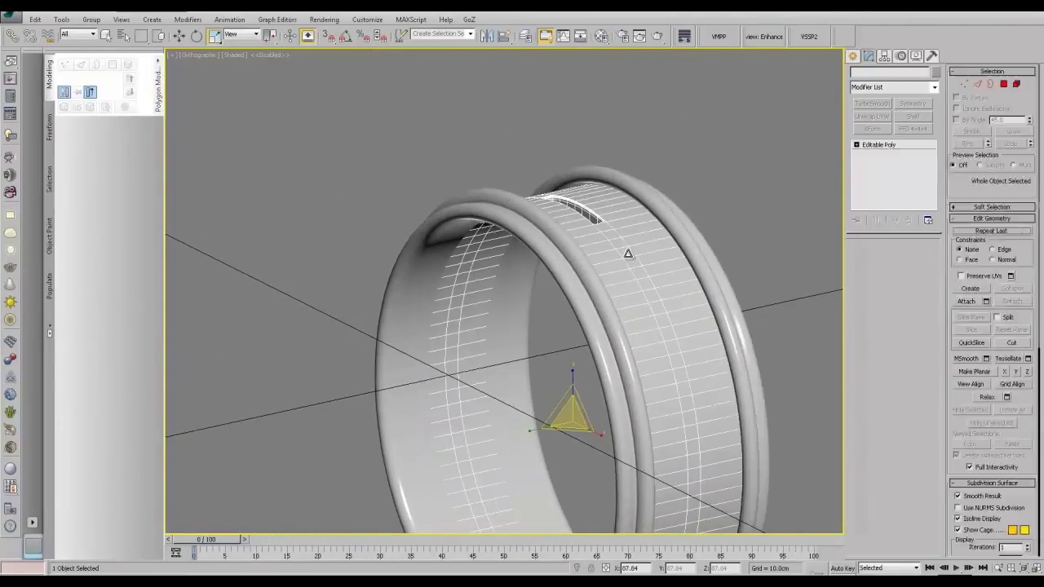
left_click_drag(571, 423, 572, 421)
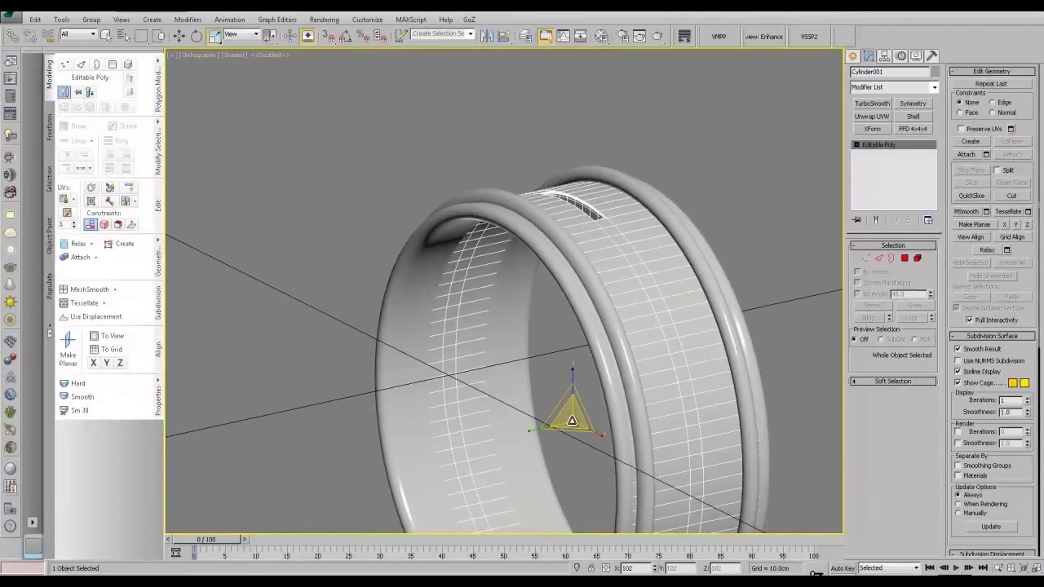
Step: Hide the viewport grid with nothing selected and compare the rims and body with the alarm clock reference photo
left_click(745, 213)
key("g")
middle_click_drag(721, 271, 615, 236)
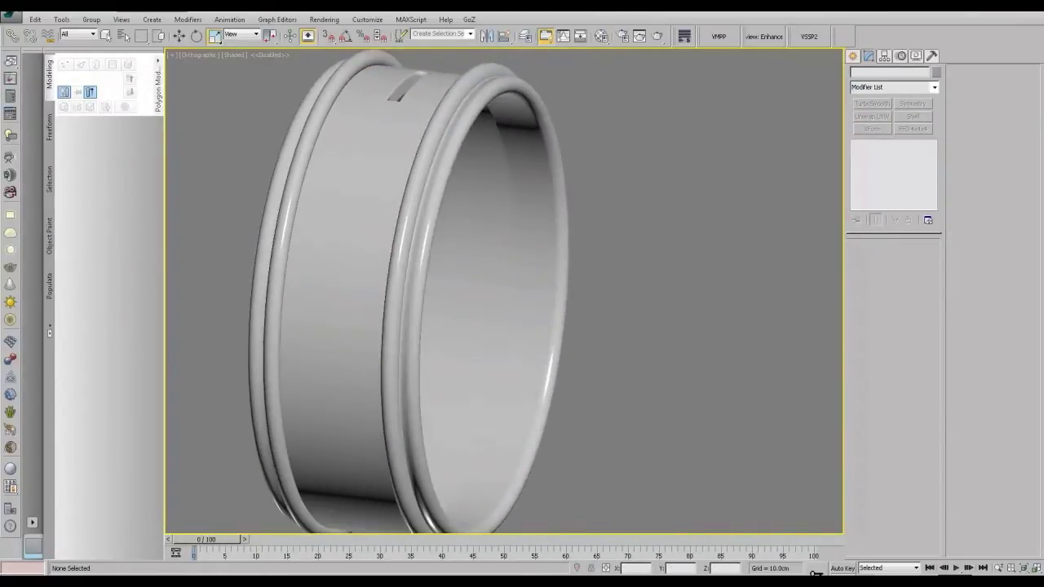
key("alt+Tab")
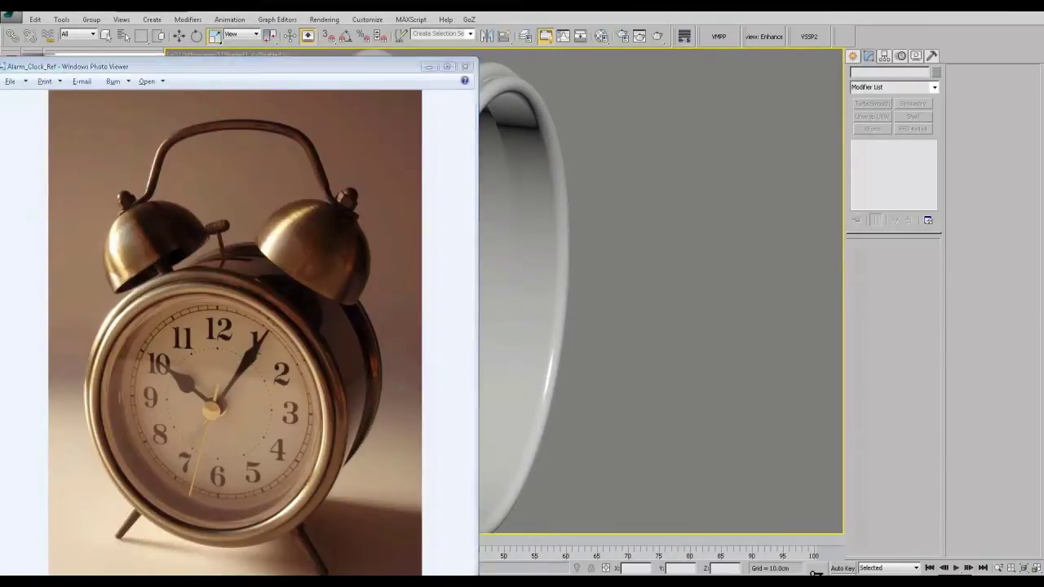
key("alt+Tab")
Step: Collapse the rims' Symmetry modifier into the editable poly, keeping TurboSmooth on top of the stack
middle_click_drag(465, 359, 717, 382, "alt")
left_click(478, 251)
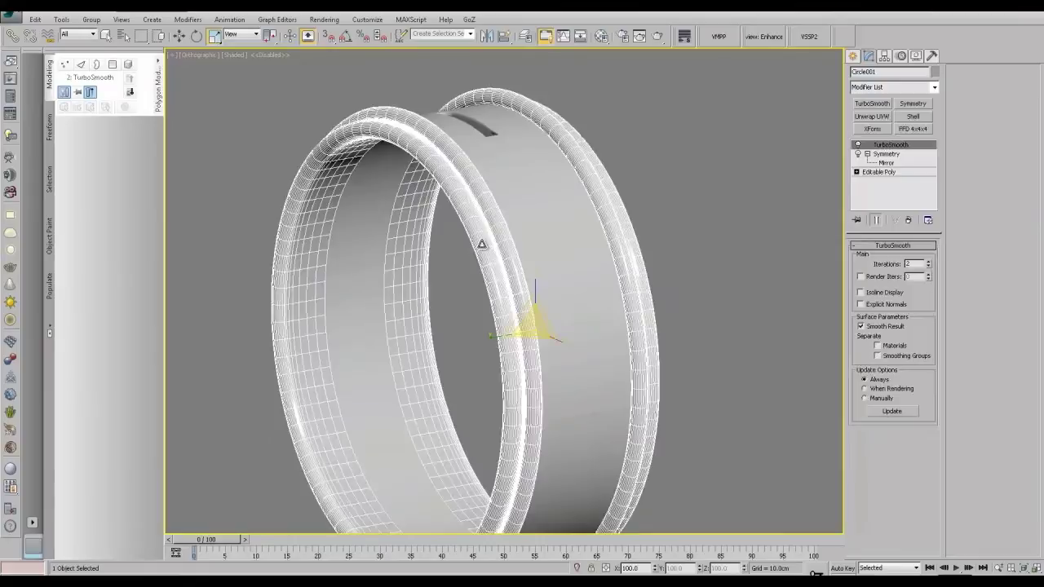
middle_click_drag(777, 208, 734, 212, "alt")
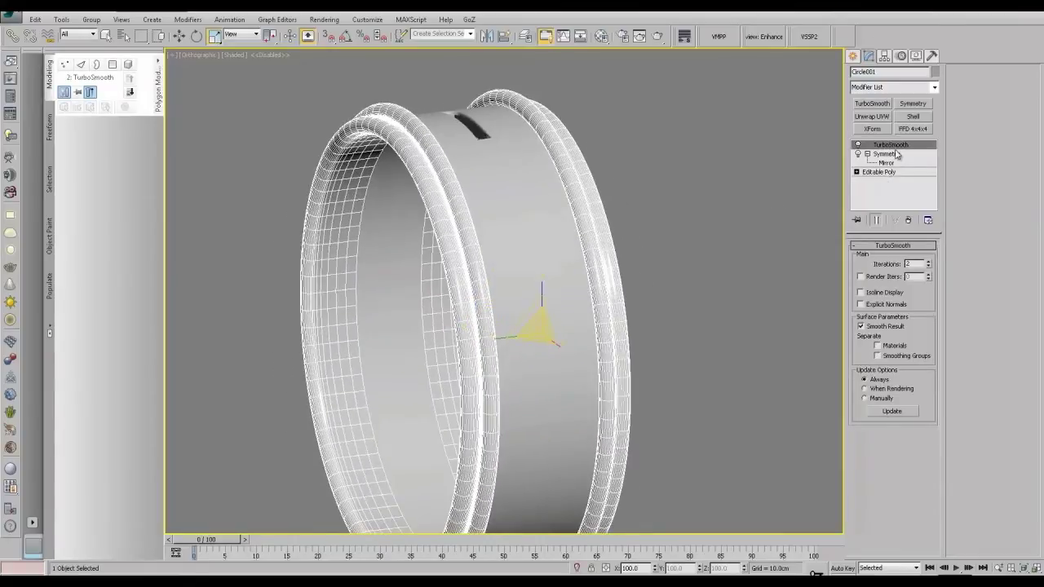
left_click(895, 155)
right_click(893, 155)
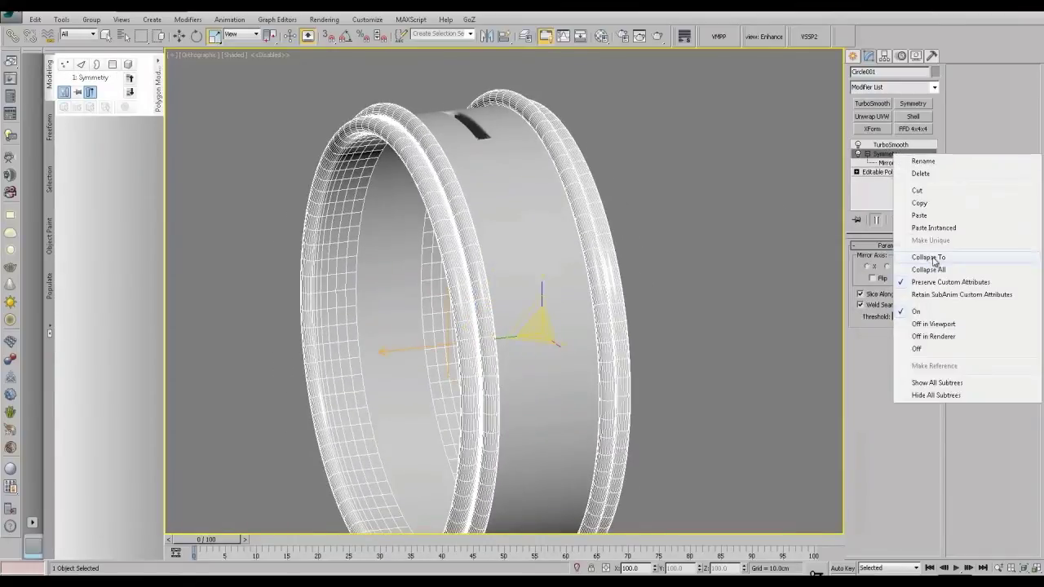
left_click(929, 258)
Step: Convert the back rim's open inner border to a polygon selection, grow it three times and delete those polygons
left_click(889, 154)
left_click(893, 259)
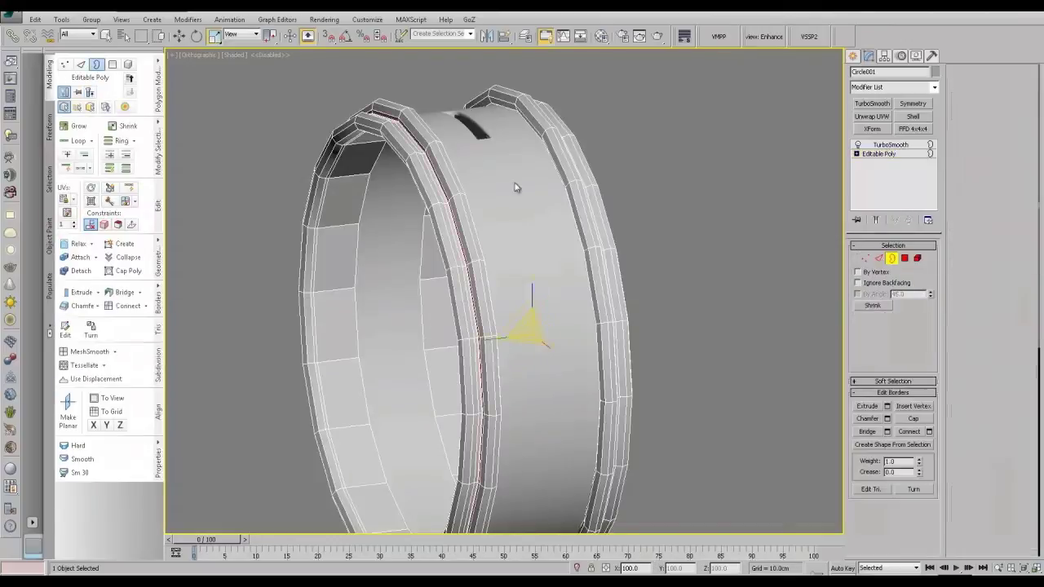
mouse_move(400, 154)
middle_mouse_down("alt")
mouse_move(417, 164)
mouse_move(397, 130)
mouse_move(401, 139)
middle_mouse_up("alt")
scroll(413, 153, "up", 2)
left_click(408, 170)
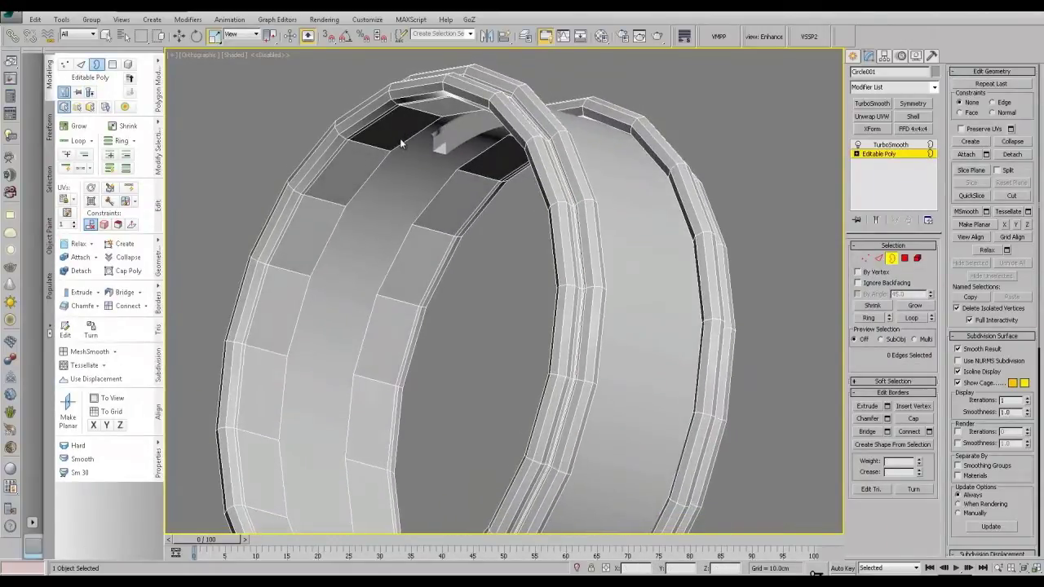
left_click(402, 142)
left_click(904, 259, "ctrl")
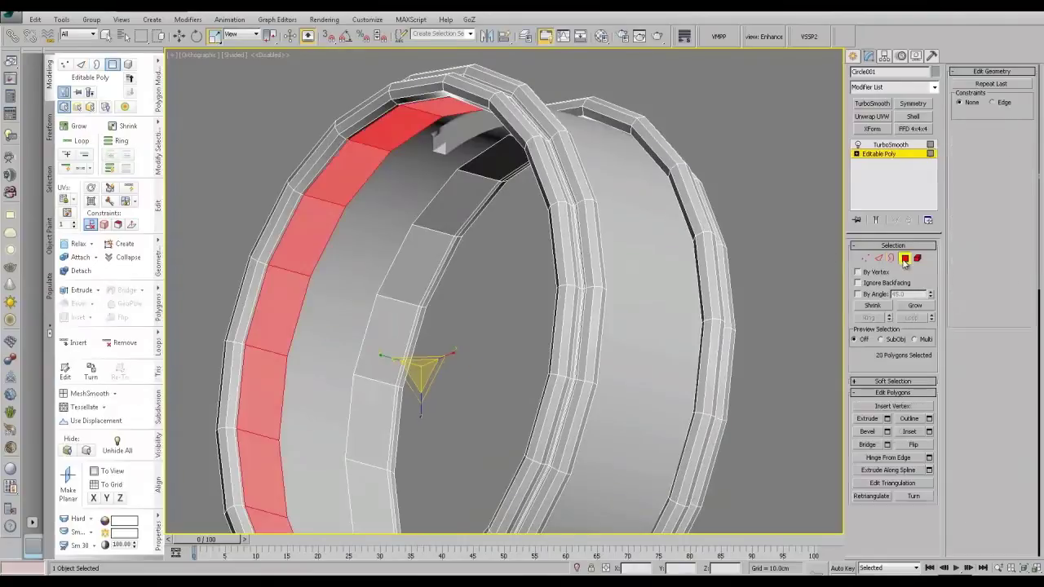
left_click(911, 307)
left_click(911, 307)
left_click(911, 307)
mouse_move(504, 259)
middle_mouse_down("alt")
mouse_move(485, 295)
mouse_move(506, 278)
middle_mouse_up("alt")
key("Delete")
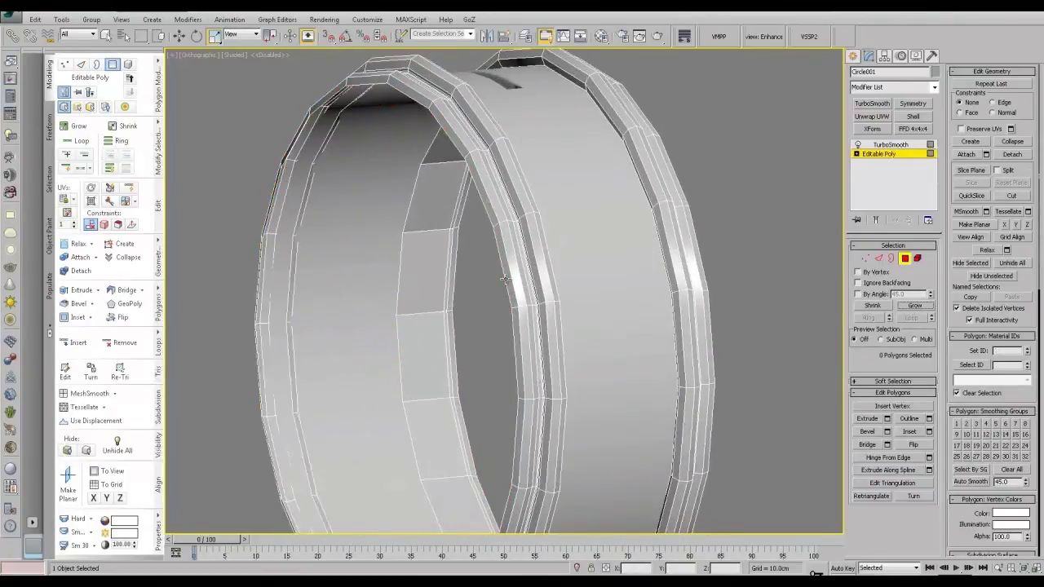
Step: Extend the back rim's open border inward with two scaled copies, cap the small remaining hole, and return to the TurboSmooth level
left_click(892, 259)
left_click(407, 100)
middle_click_drag(407, 100, 401, 144, "alt")
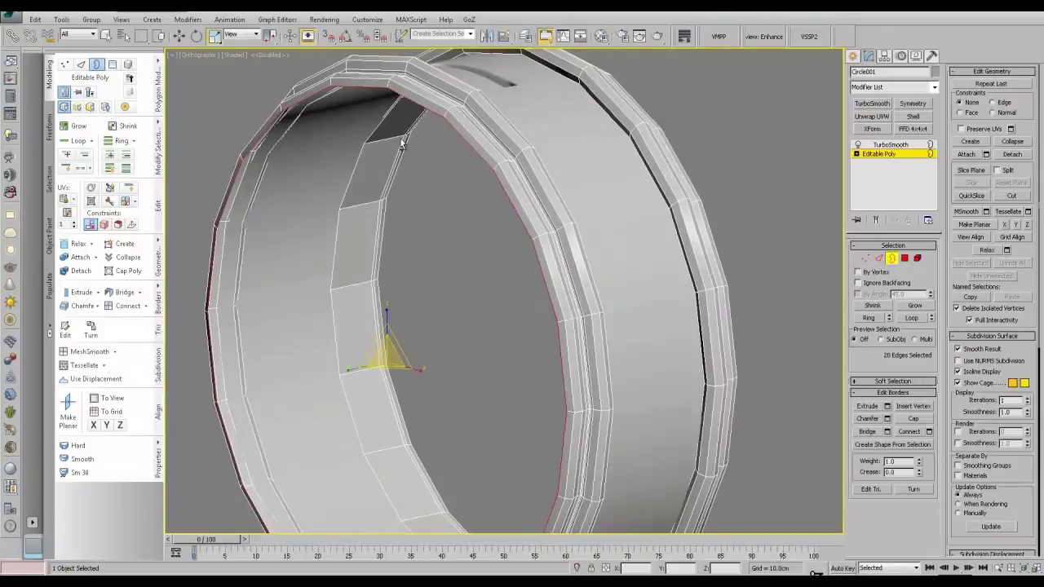
left_click_drag(387, 357, 396, 421, "shift")
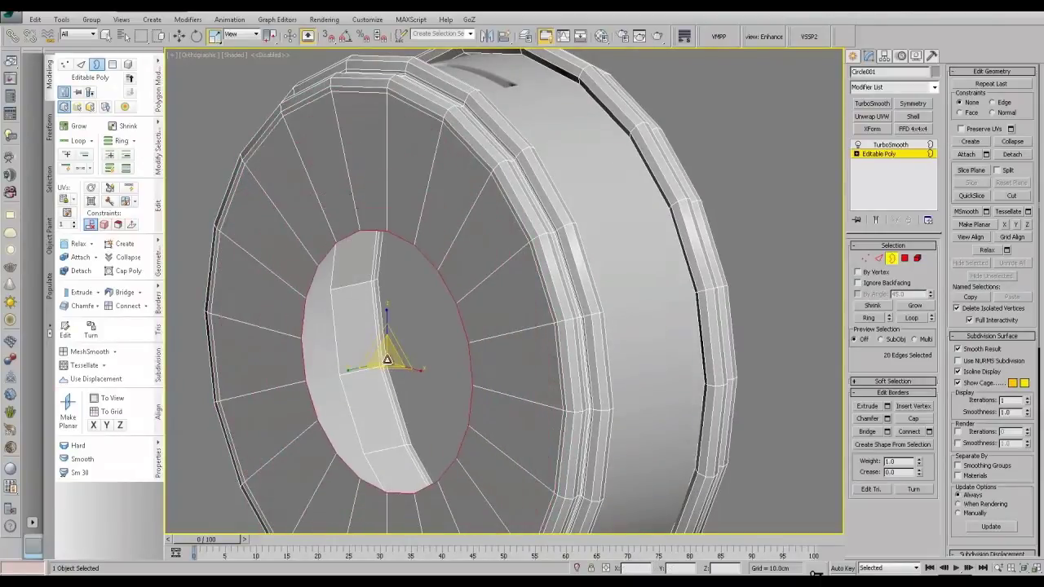
left_click_drag(387, 359, 397, 408, "shift")
key("alt+p")
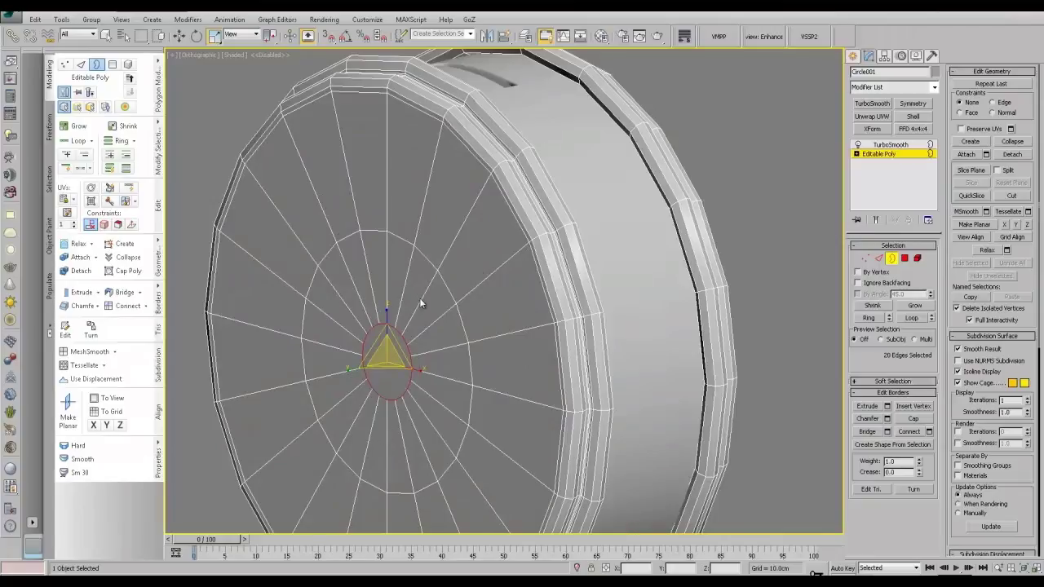
scroll(420, 298, "down", 2)
left_click(885, 154)
left_click(891, 146)
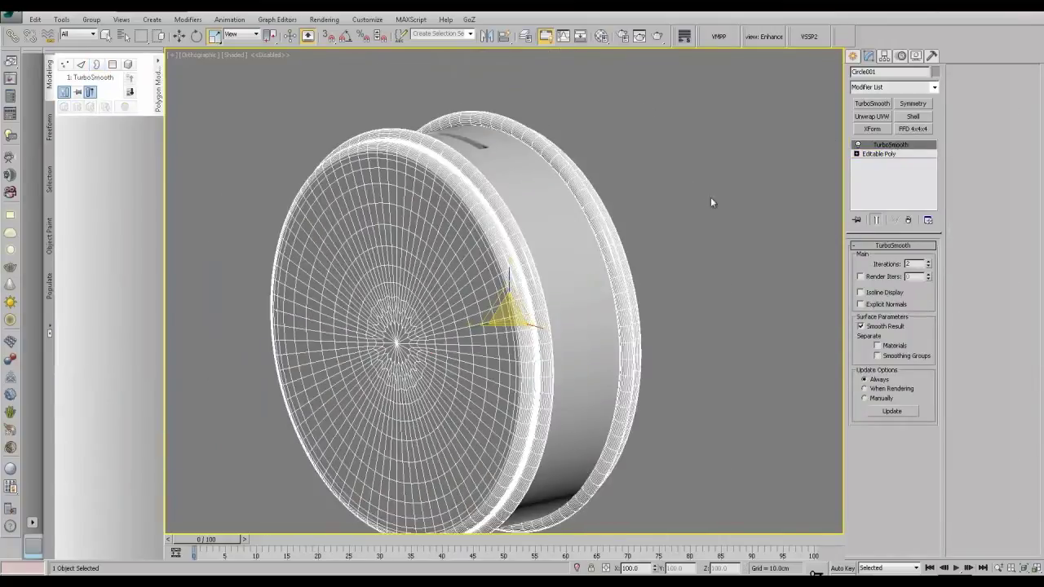
Step: Deselect the rims and compare the clock body with the alarm clock reference photo, including the nuts on the bells
left_click(710, 197)
scroll(603, 228, "down", 2)
middle_click_drag(604, 229, 421, 243, "alt")
middle_click_drag(655, 174, 543, 203)
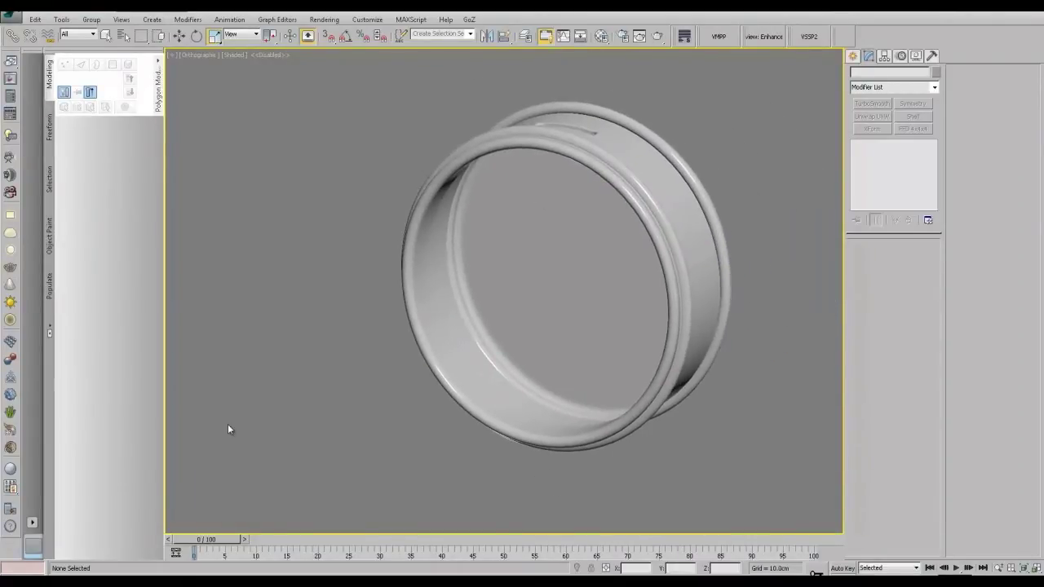
middle_click_drag(228, 424, 241, 385, "alt")
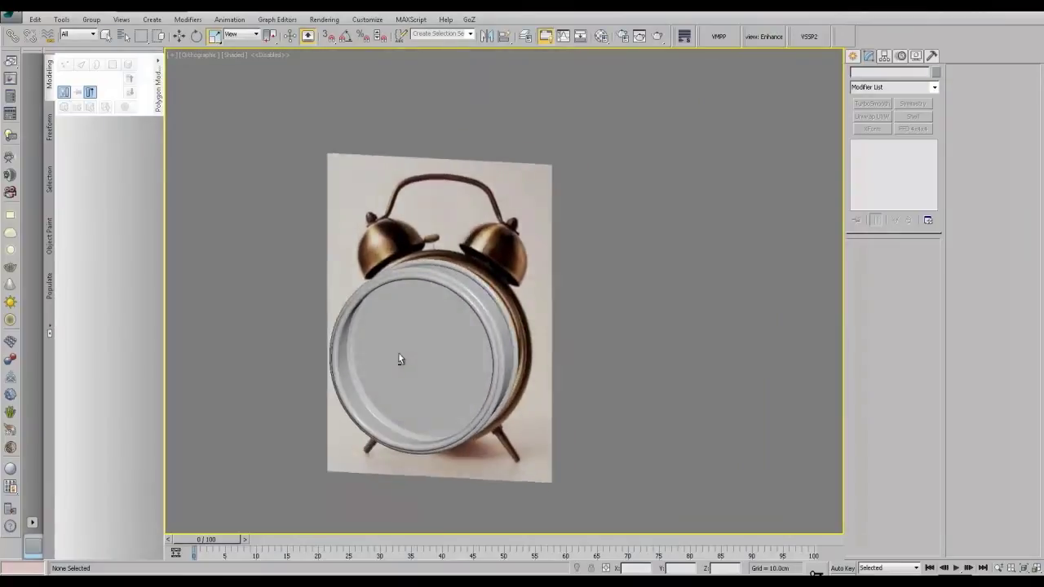
mouse_move(398, 352)
middle_mouse_down("alt")
mouse_move(375, 357)
mouse_move(385, 357)
middle_mouse_up("alt")
key("alt+Tab")
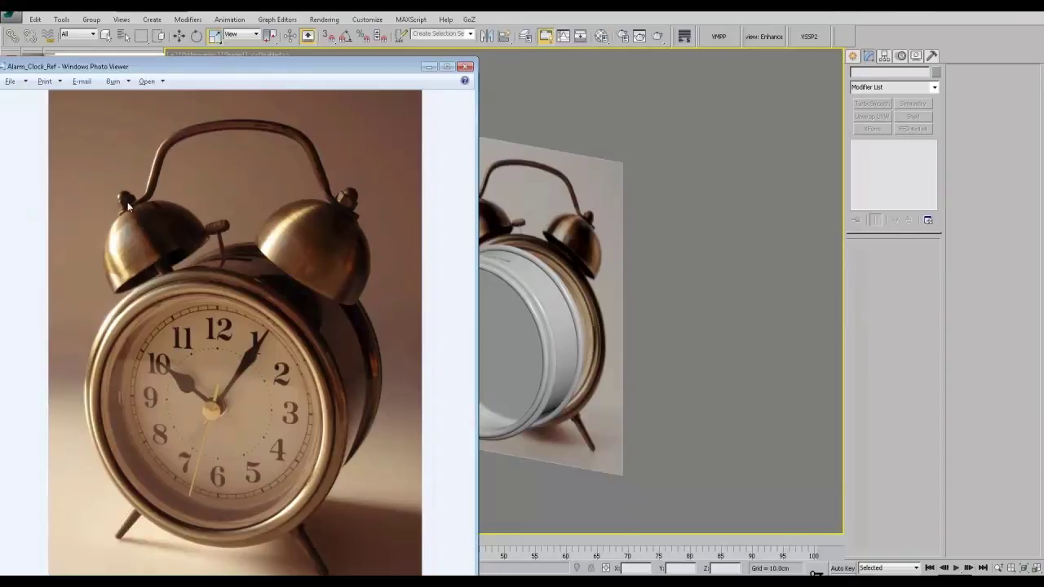
middle_click_drag(568, 312, 685, 314)
Step: In the Top view, create a small cylinder beside the clock body, about 0.44 cm in radius and 0.36 cm high
key("t")
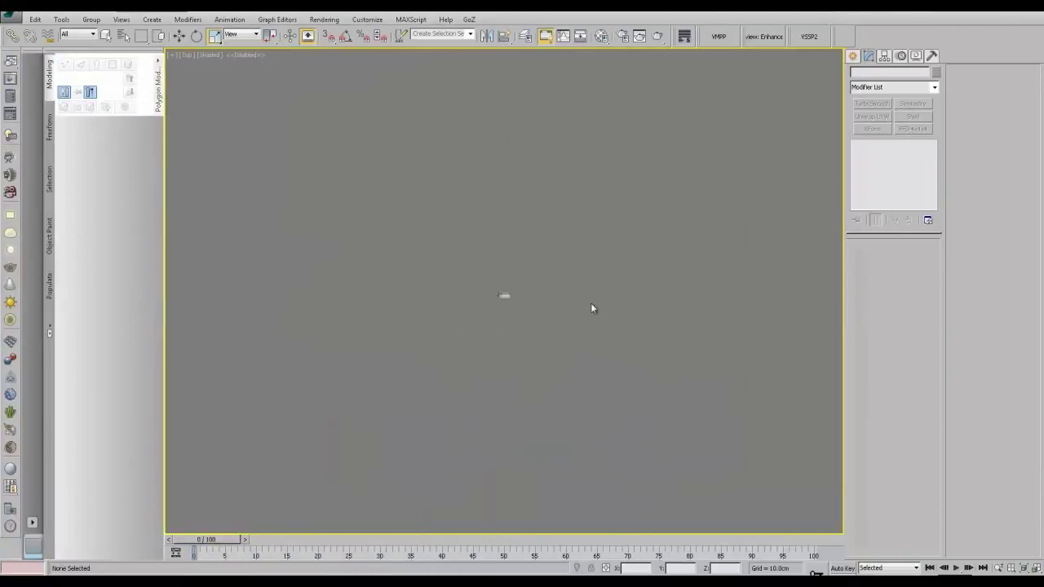
key("z")
left_click(853, 57)
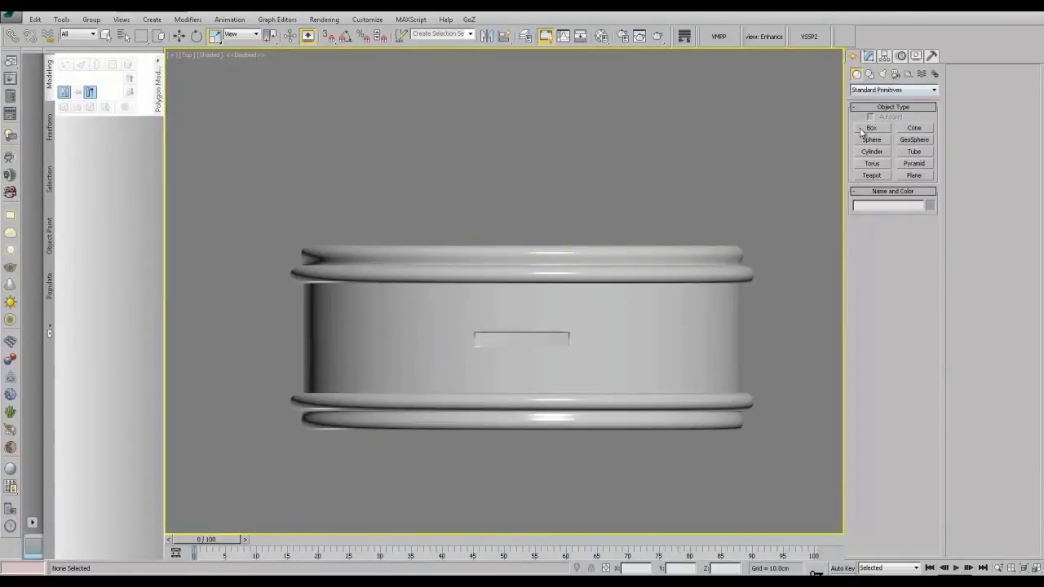
left_click(864, 154)
middle_click_drag(256, 304, 361, 256)
left_click_drag(300, 303, 323, 315)
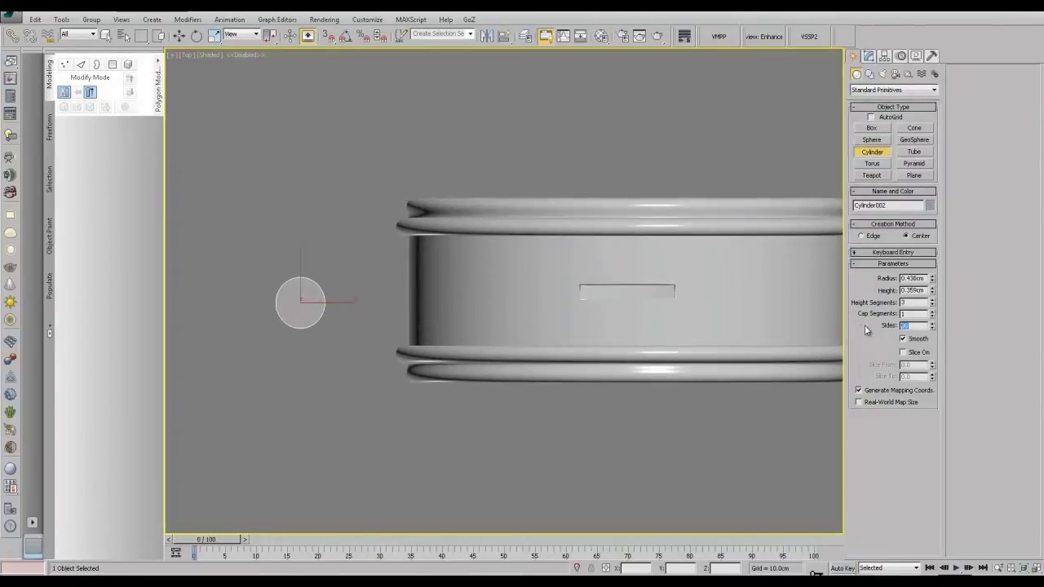
Step: Give the new cylinder 6 sides and a single height segment
type("6")
key("Return")
middle_click_drag(328, 363, 316, 462)
right_click(933, 303)
scroll(389, 350, "up", 5)
Step: Convert the hexagonal cylinder to an editable poly and delete its top and bottom cap polygons
mouse_move(317, 462)
middle_mouse_down("alt")
mouse_move(326, 448)
mouse_move(312, 462)
middle_mouse_up("alt")
key("r")
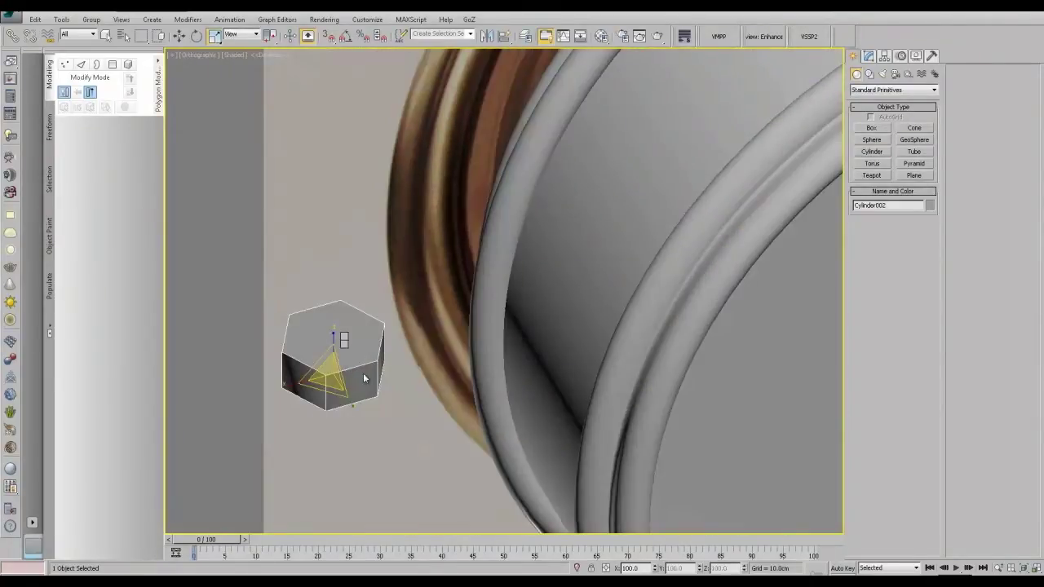
left_click(479, 448)
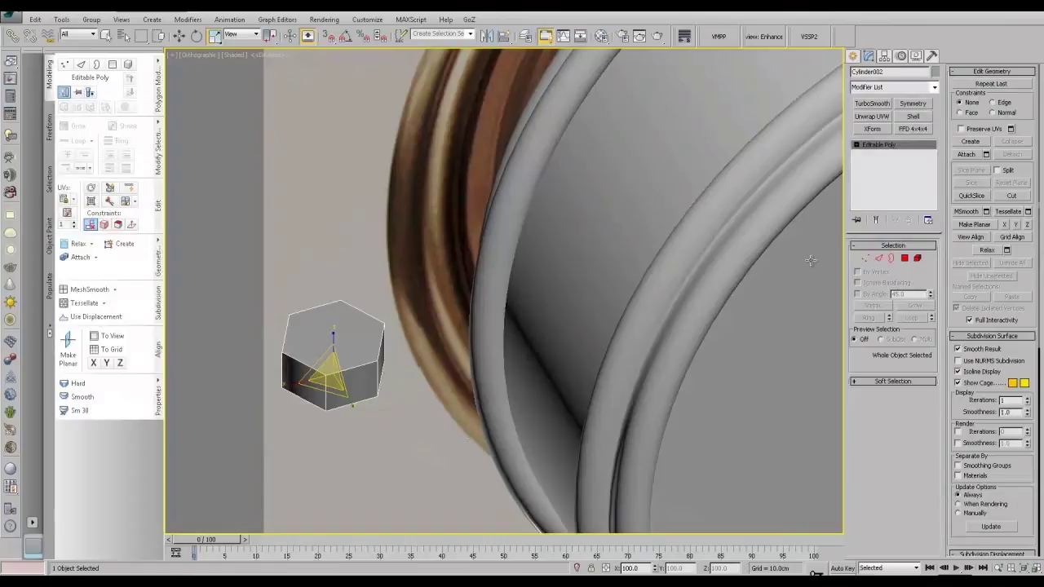
left_click(904, 259)
left_click(314, 327)
middle_click_drag(318, 440, 368, 427, "alt")
left_click(343, 378, "ctrl")
key("Delete")
scroll(367, 427, "down", 8)
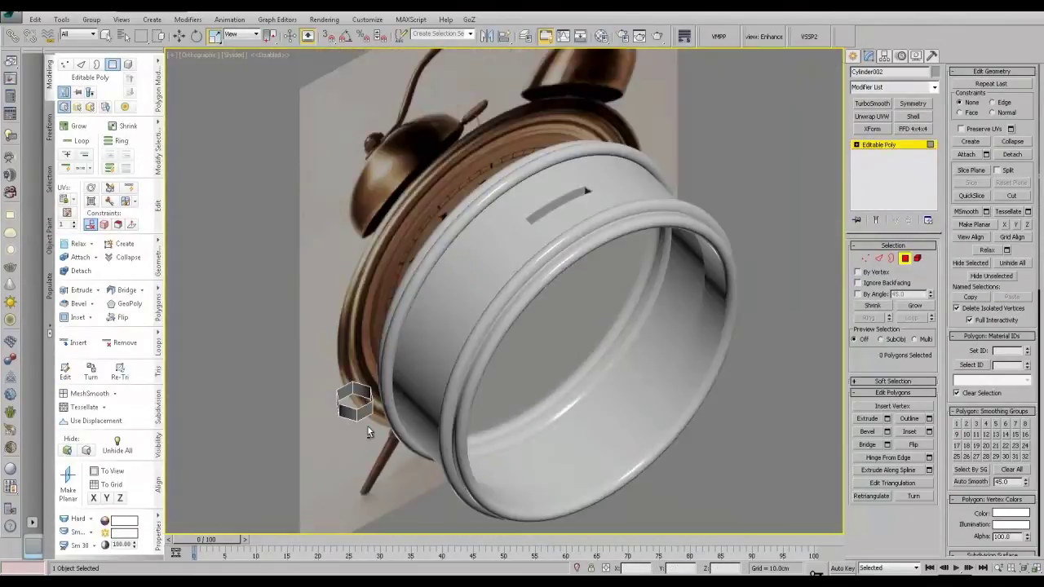
left_click(878, 145)
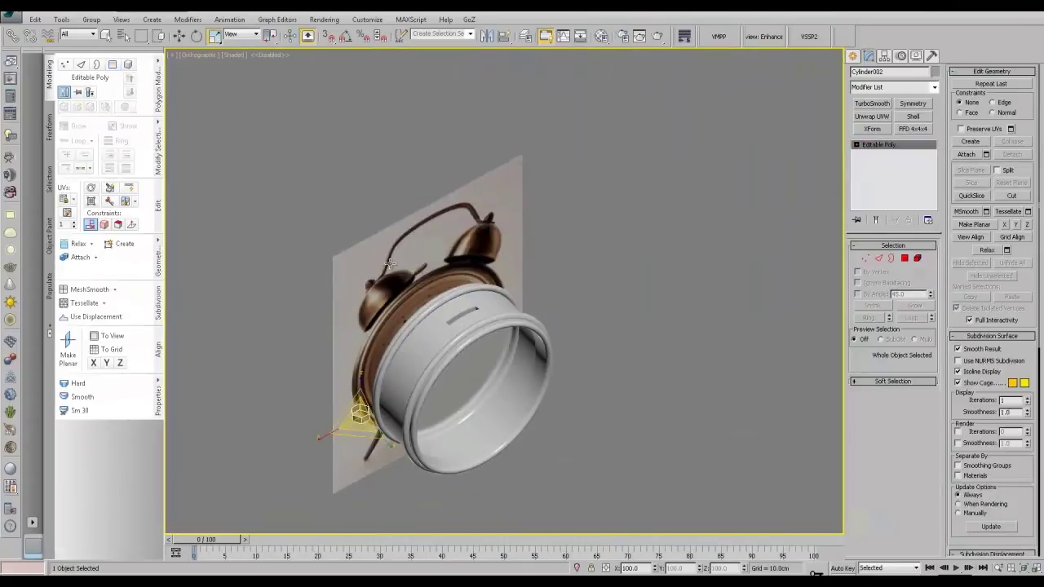
Step: Isolate the hexagonal ring and connect the upper and lower edges of one side face with 3 segments
left_click(581, 570)
middle_click_drag(614, 394, 577, 391, "alt")
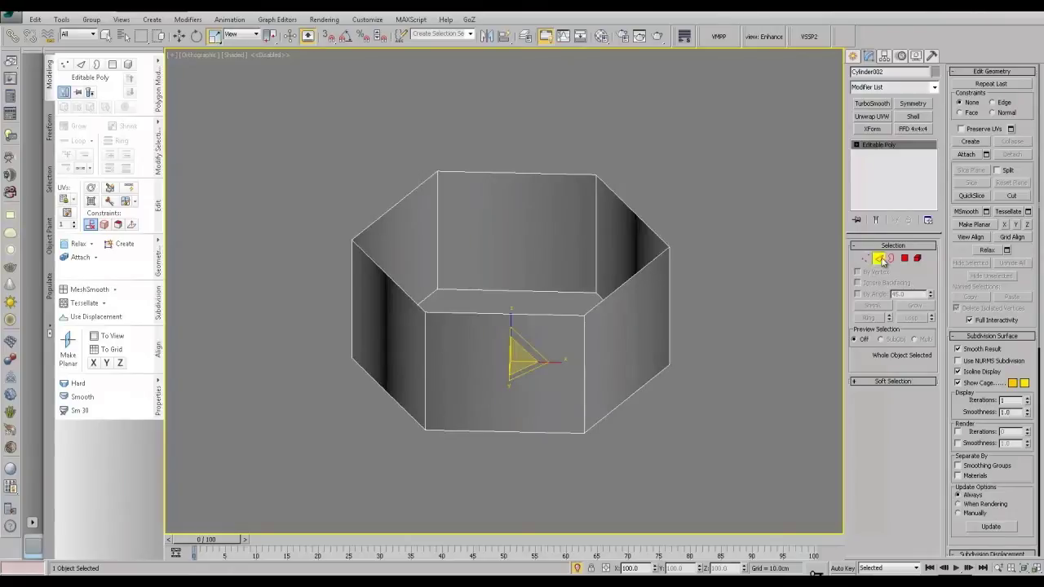
left_click(882, 261)
middle_click_drag(495, 359, 495, 395, "alt")
left_click_drag(492, 310, 520, 455)
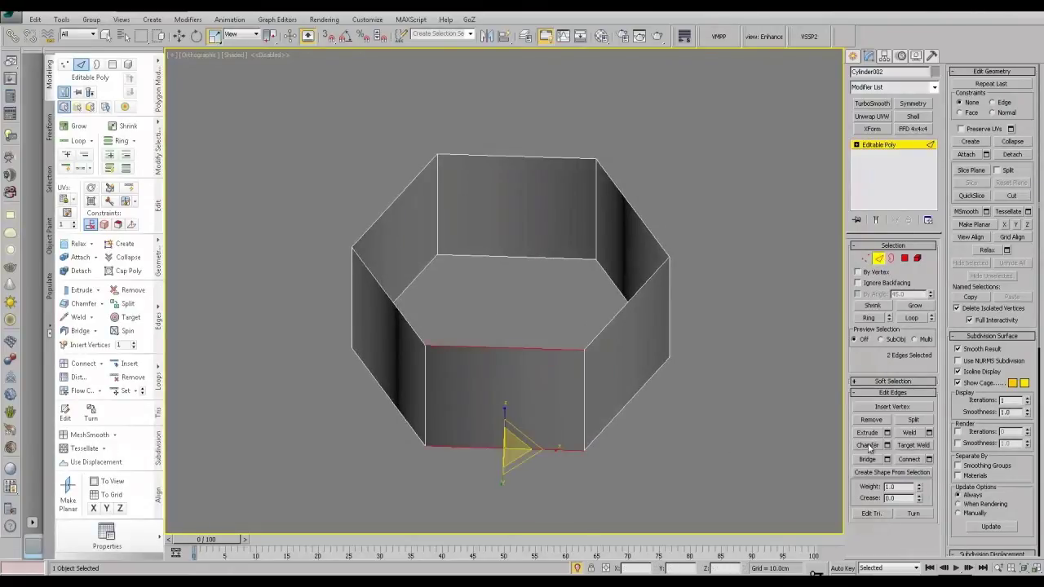
left_click(929, 460)
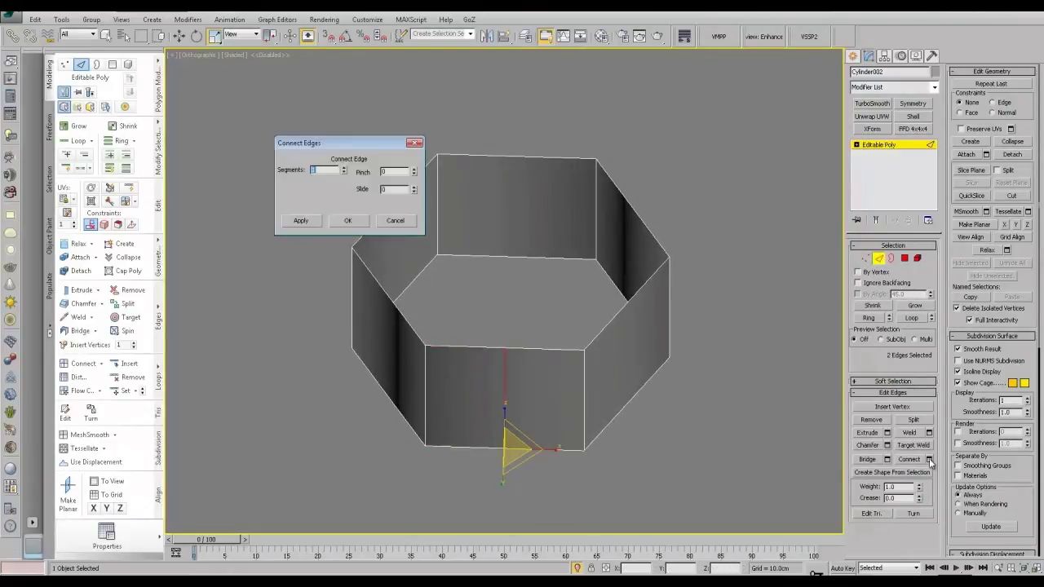
left_click(343, 167)
left_click(343, 167)
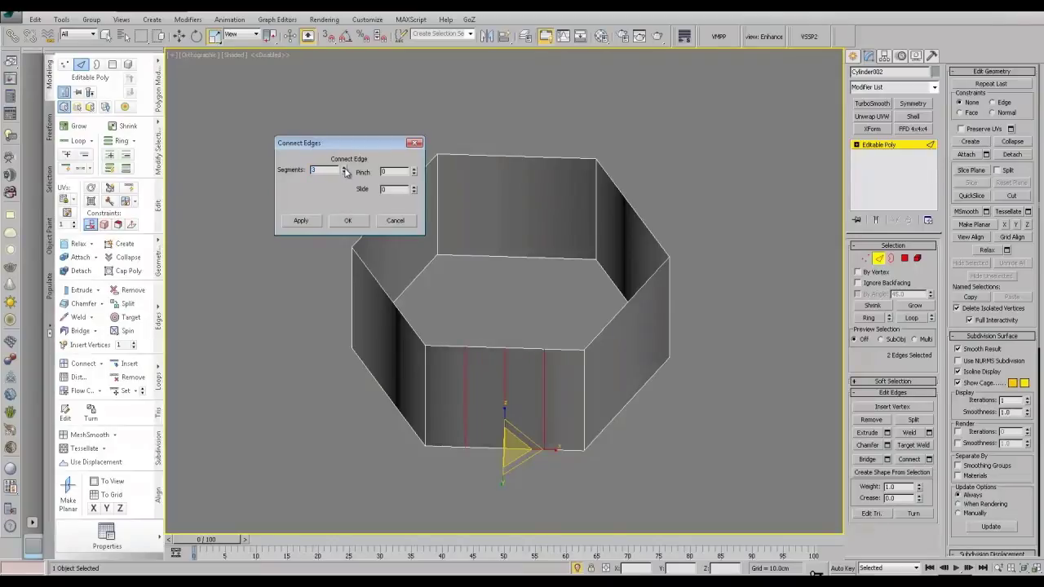
left_click(348, 221)
key("ctrl+z")
left_click(350, 223)
Step: Repeat the 3-segment edge connection on each of the hexagonal ring's remaining side faces
left_click_drag(523, 279, 524, 293)
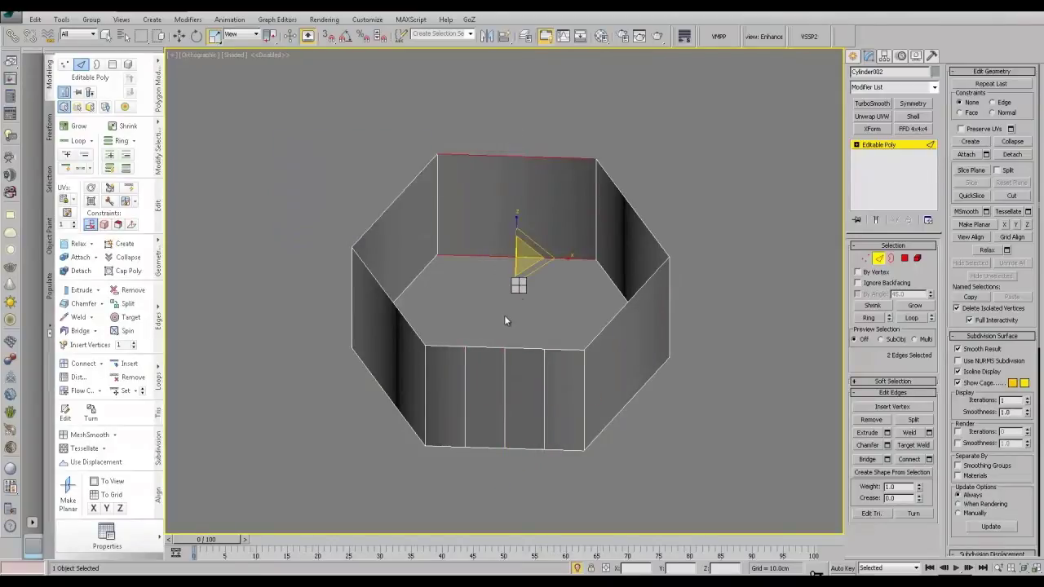
middle_click_drag(425, 273, 397, 217, "alt")
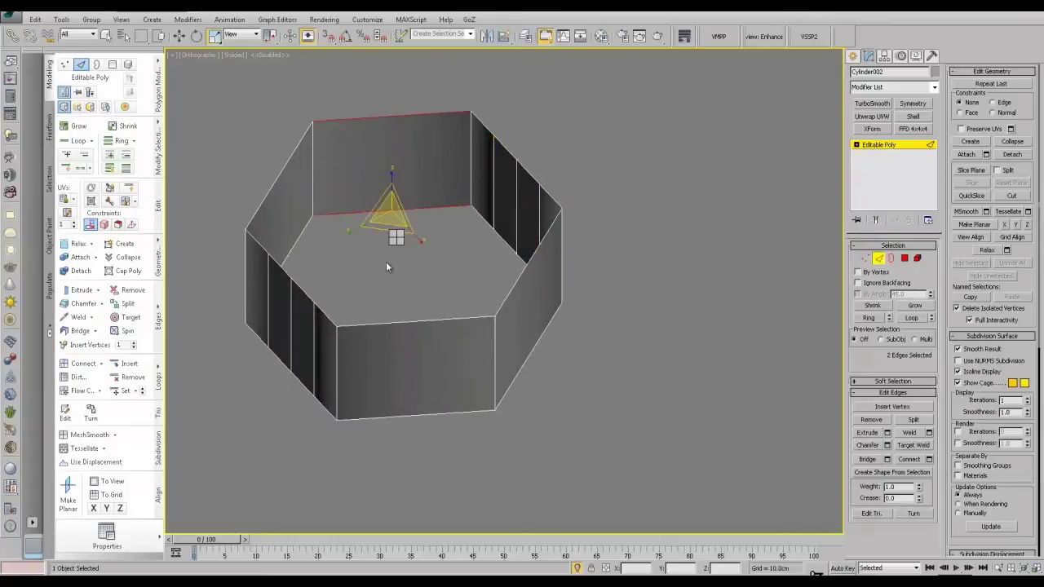
key("ctrl+shift+e")
middle_click_drag(382, 276, 363, 308, "alt")
left_click_drag(337, 203, 382, 359)
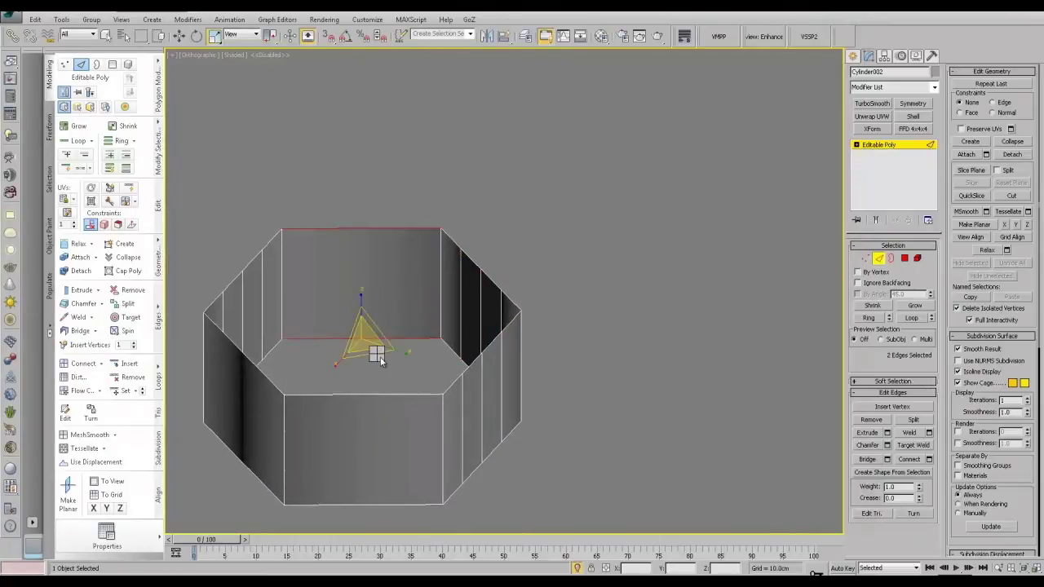
key("ctrl+shift+e")
middle_click_drag(347, 394, 274, 287, "alt")
middle_click_drag(274, 287, 515, 200)
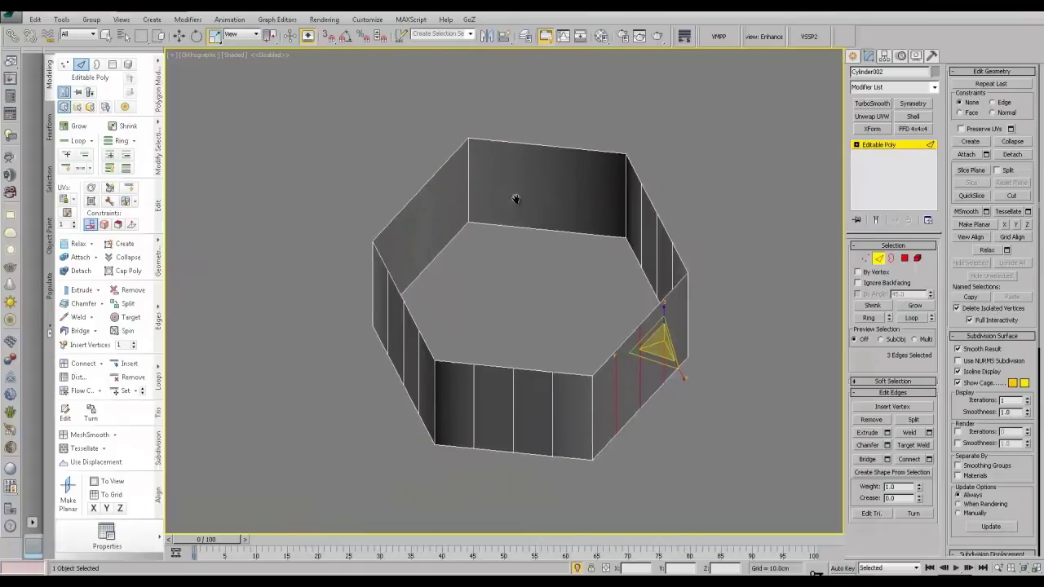
left_click_drag(539, 109, 558, 294)
key("ctrl+shift+e")
middle_click_drag(521, 299, 447, 195, "alt")
middle_click_drag(447, 195, 473, 231)
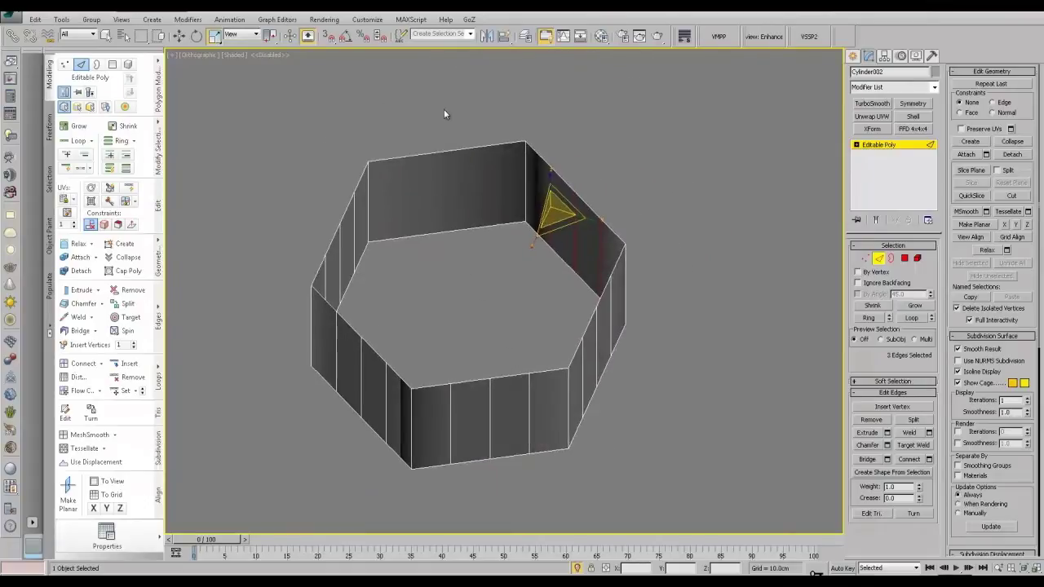
left_click_drag(466, 260, 467, 263)
left_click(446, 309)
middle_click_drag(446, 308, 455, 269, "alt")
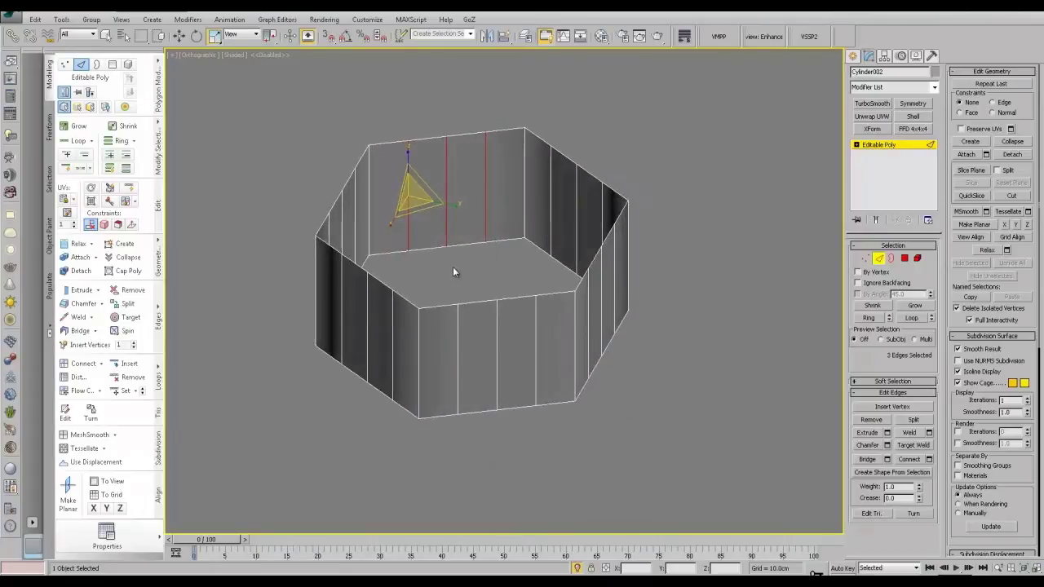
Step: Select the three middle top-rim vertices on each of the hexagonal ring's six sides and raise them slightly
left_click(865, 258)
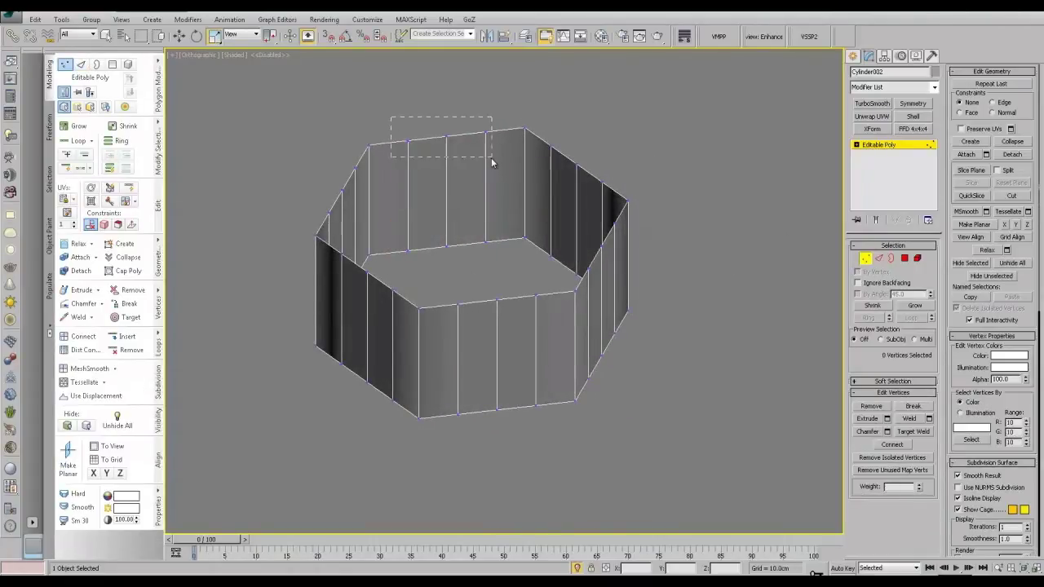
left_click_drag(492, 161, 493, 160)
middle_click_drag(498, 178, 538, 161, "alt")
left_click_drag(613, 144, 631, 151, "ctrl")
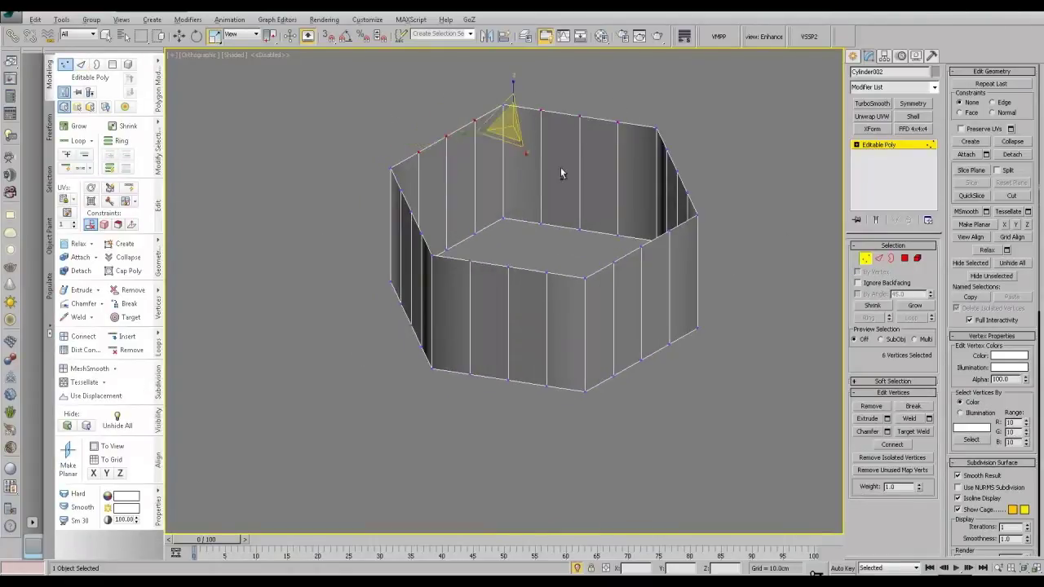
middle_click_drag(560, 167, 610, 72, "alt")
left_click_drag(707, 103, 710, 106, "ctrl")
middle_click_drag(709, 108, 607, 120, "alt")
scroll(628, 74, "up", 1)
middle_click_drag(638, 54, 592, 148)
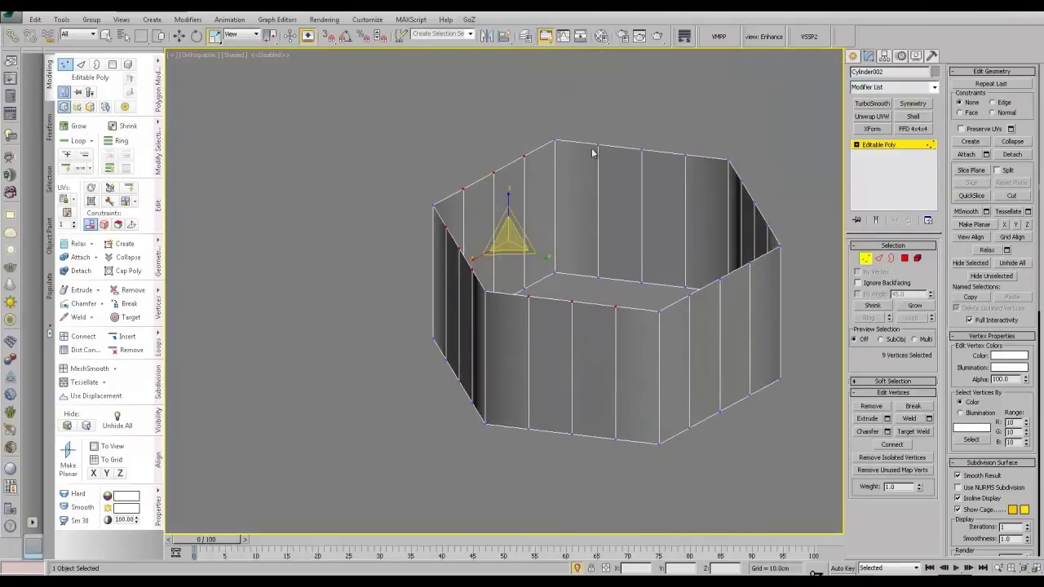
left_click_drag(691, 174, 692, 173, "ctrl")
middle_click_drag(691, 174, 608, 159, "alt")
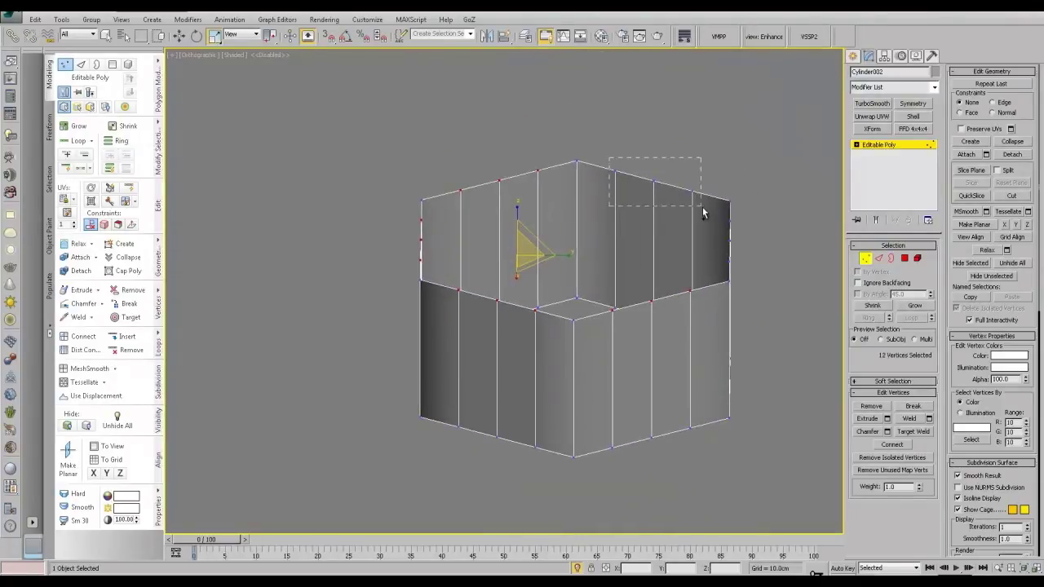
left_click_drag(702, 207, 702, 207, "ctrl")
middle_click_drag(703, 207, 559, 167, "alt")
left_click_drag(645, 195, 645, 196, "ctrl")
middle_click_drag(645, 196, 612, 208, "alt")
key("w")
left_click_drag(561, 192, 561, 182)
middle_click_drag(570, 214, 586, 225, "alt")
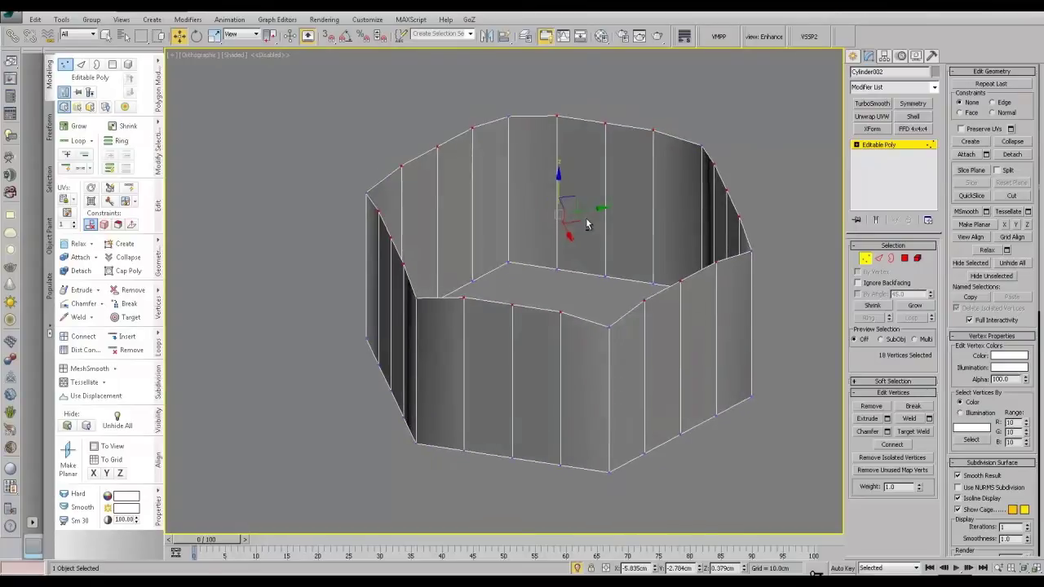
Step: Extend the ring's top border upward and inward to form a bevelled rim and a top face with a central hole
left_click(893, 259)
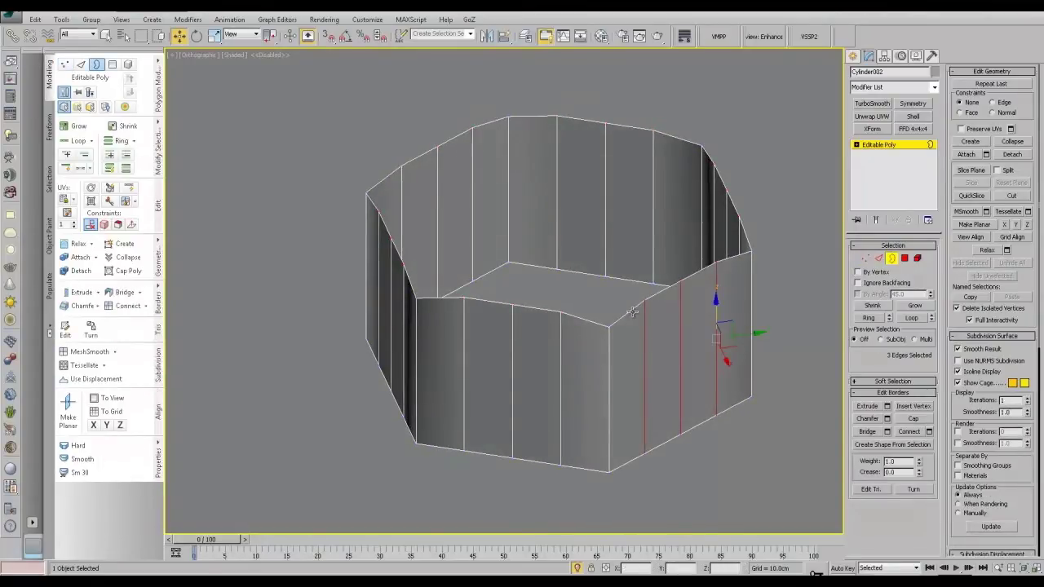
left_click_drag(558, 181, 563, 282, "shift")
key("r")
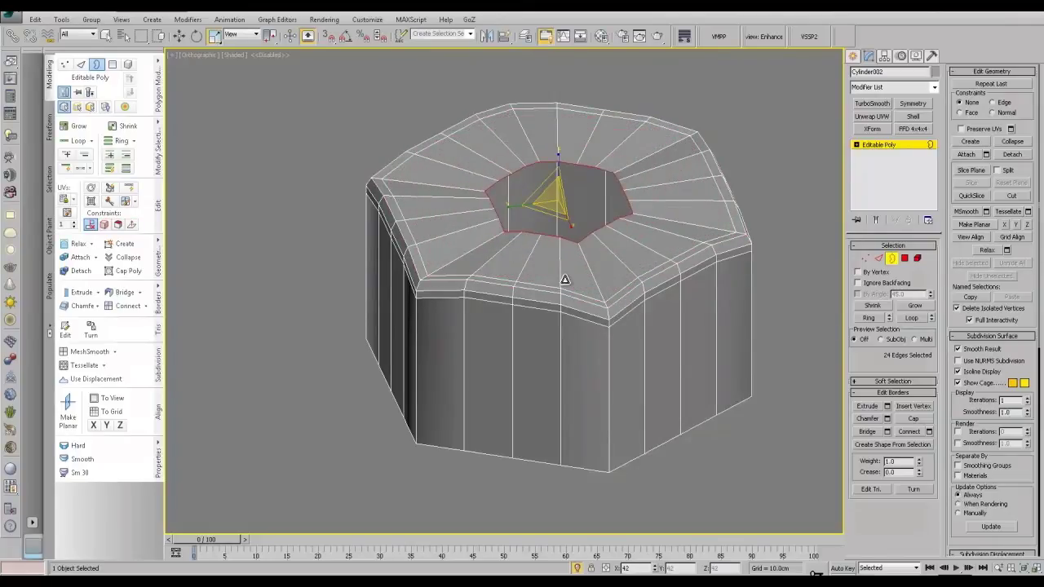
middle_click_drag(565, 290, 576, 278, "alt")
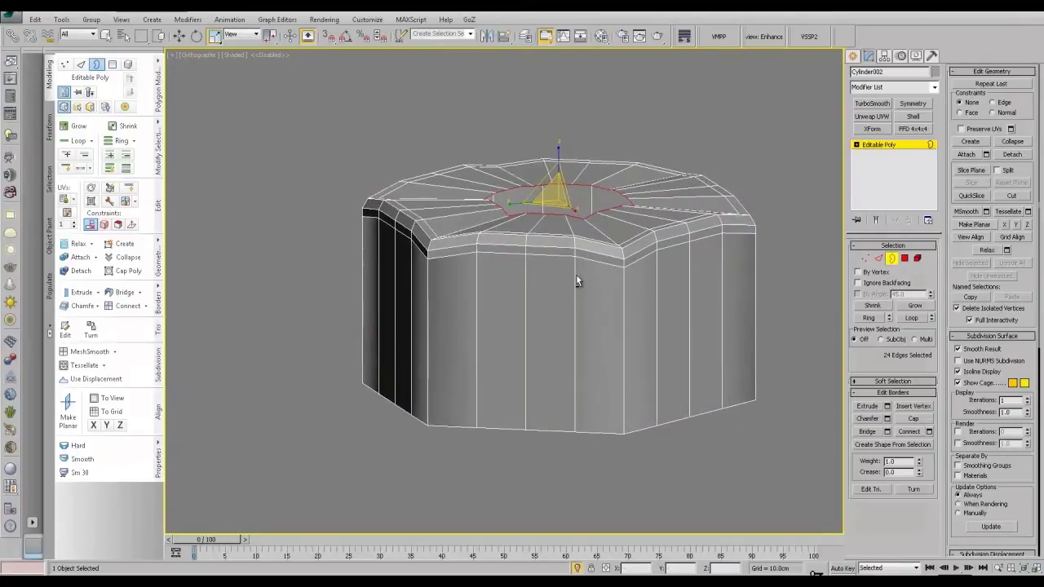
left_click_drag(559, 198, 555, 248)
Step: Select the polygons around the hole, grow the selection over the top face, and flatten it vertically
left_click(905, 258, "ctrl")
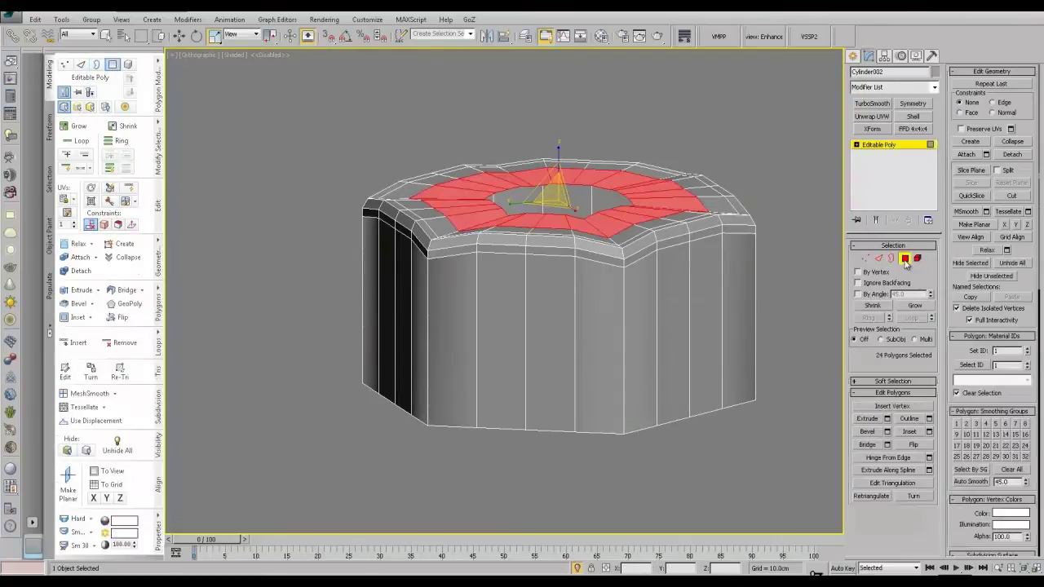
left_click(915, 306)
middle_click_drag(760, 272, 740, 286, "alt")
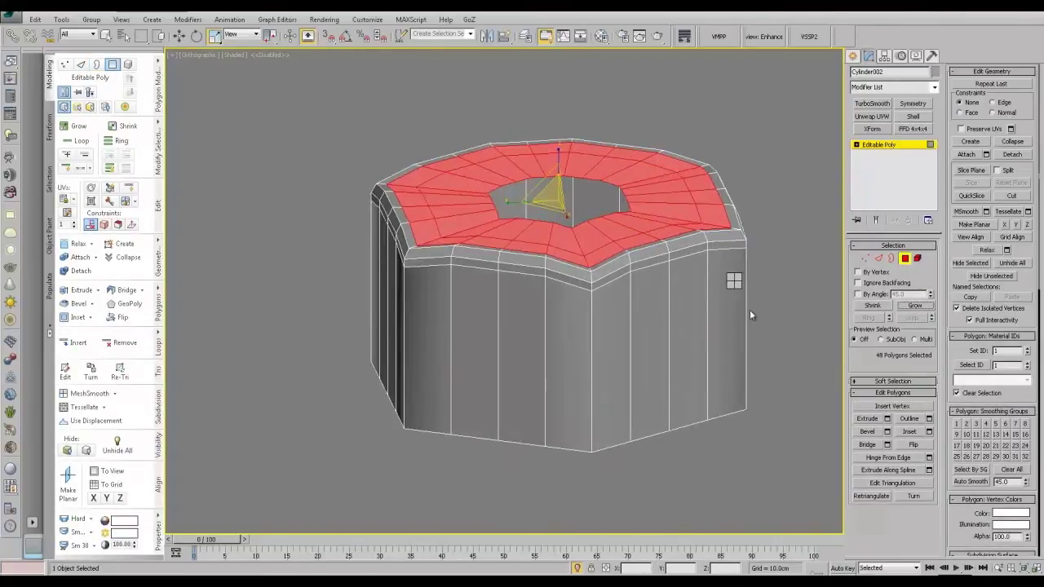
left_click_drag(559, 152, 480, 447)
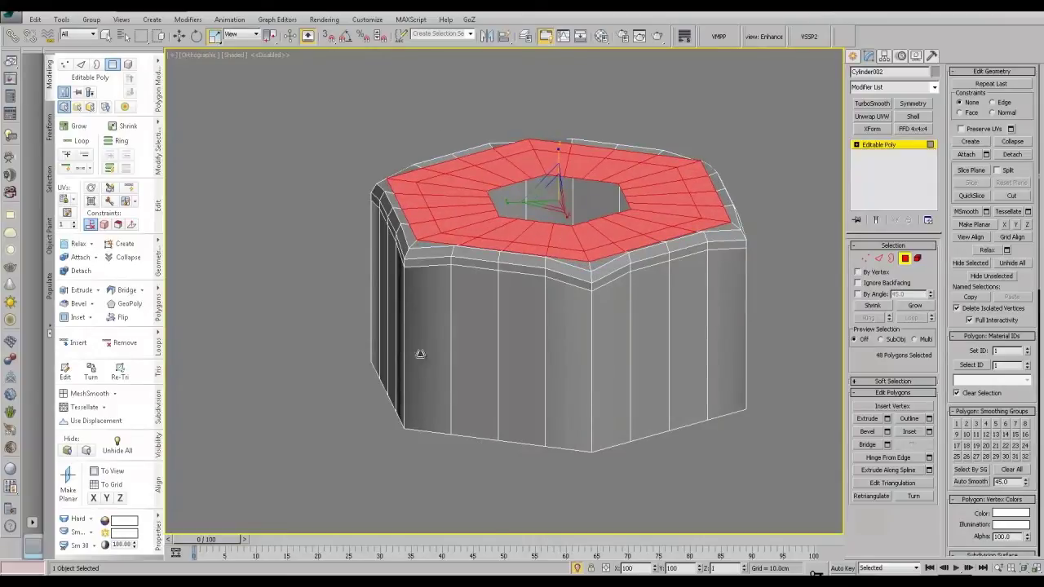
left_click_drag(420, 354, 422, 351)
middle_click_drag(522, 244, 575, 271, "alt")
Step: Select the nut's six corner edge loops and extrude them with 0 cm height and 0.01 cm base width
left_click(879, 258)
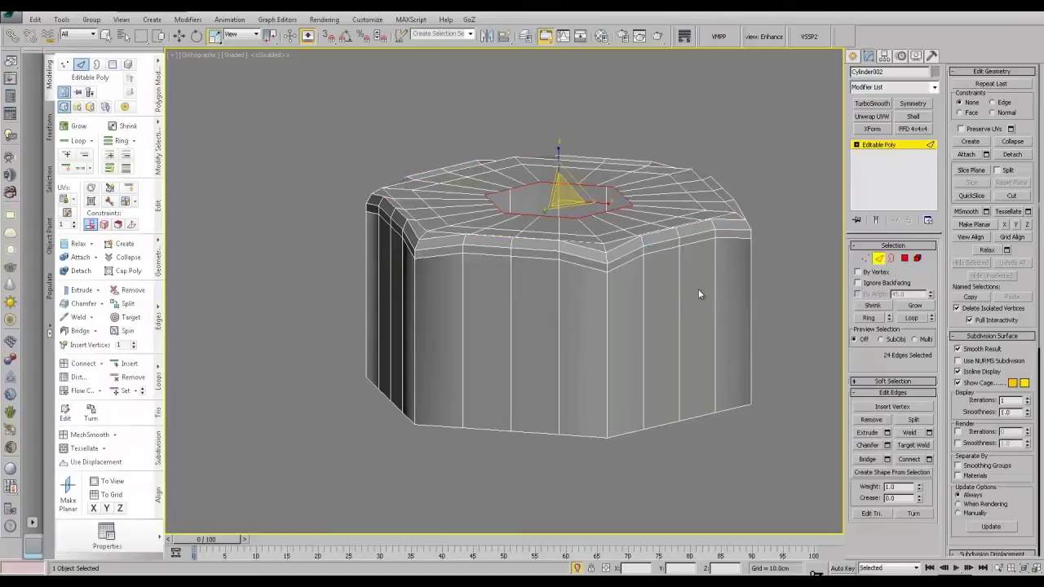
left_click(606, 326)
double_click(608, 346)
middle_click_drag(607, 346, 595, 321, "alt")
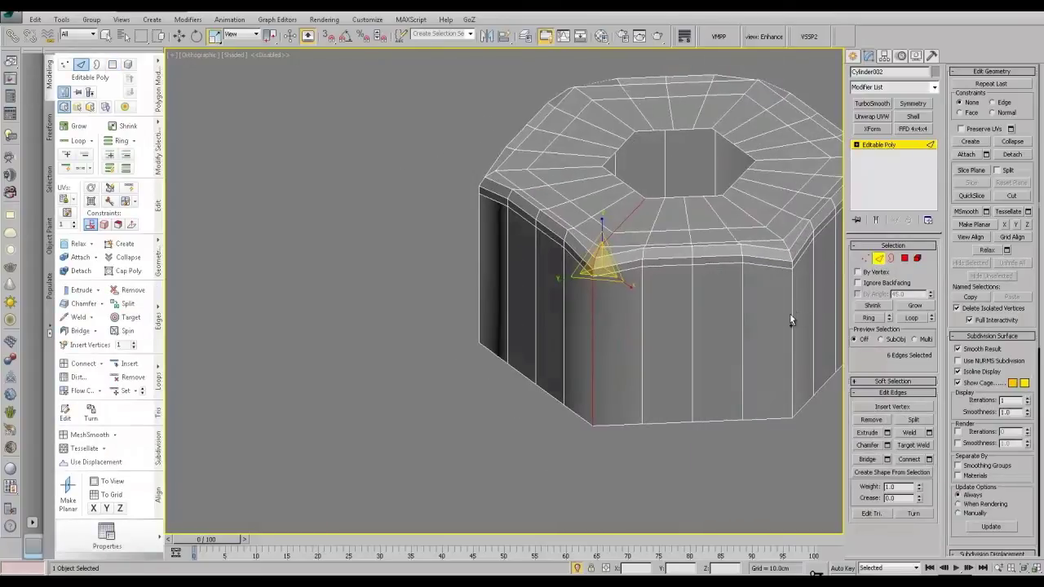
left_click(792, 313, "ctrl")
double_click(791, 313, "ctrl")
middle_click_drag(807, 253, 515, 299)
double_click(586, 292, "ctrl")
middle_click_drag(586, 292, 485, 303, "alt")
middle_click_drag(616, 309, 520, 309)
double_click(629, 310, "ctrl")
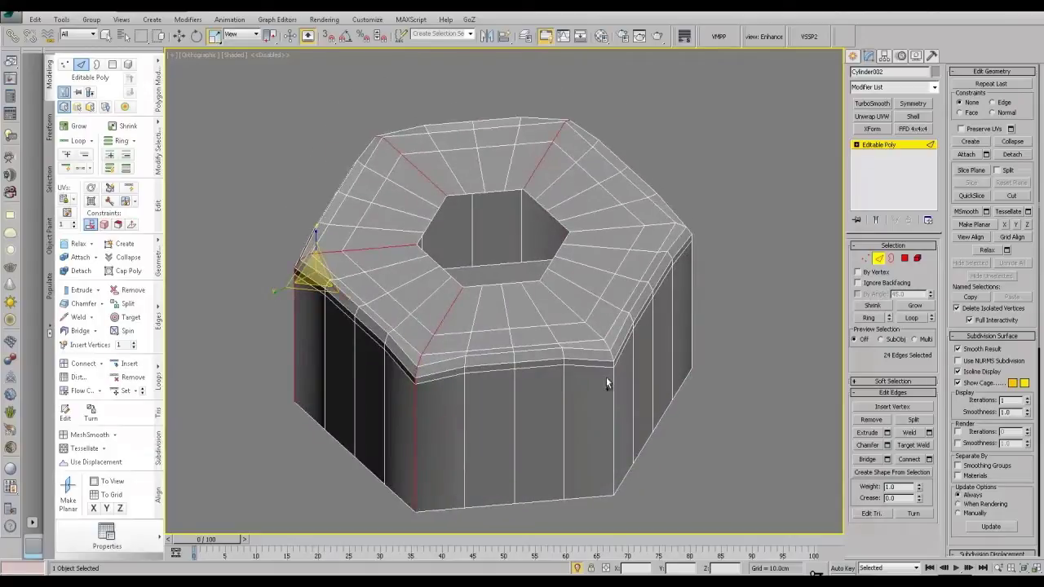
double_click(613, 393, "ctrl")
middle_click_drag(613, 394, 563, 373, "alt")
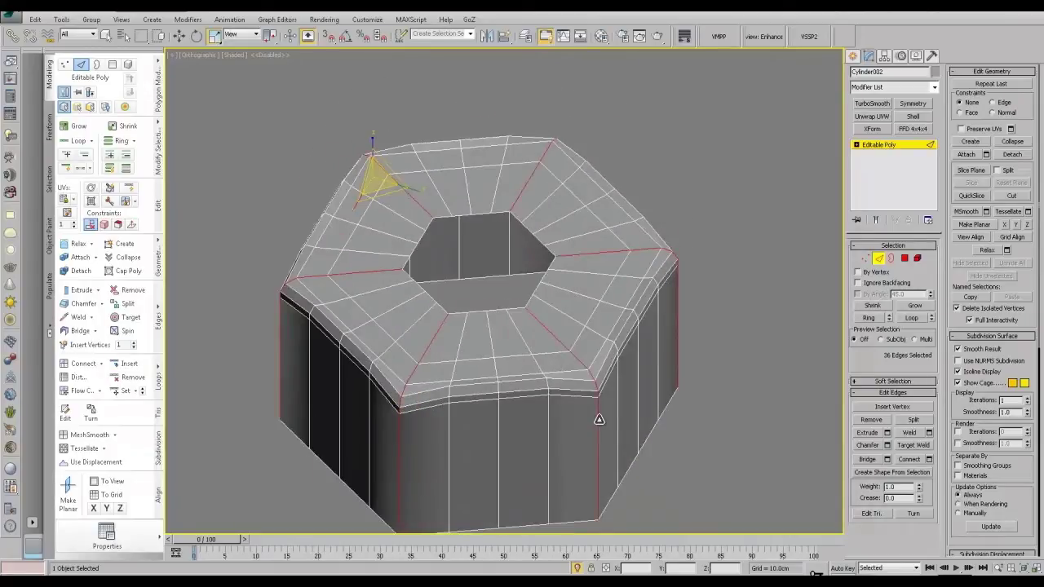
left_click(887, 433)
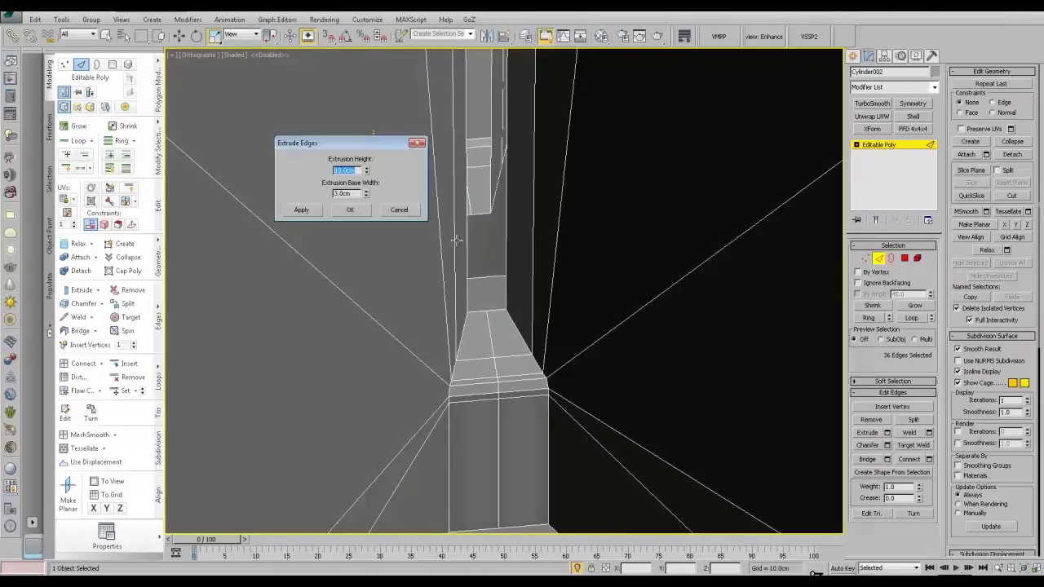
right_click(367, 172)
right_click(366, 196)
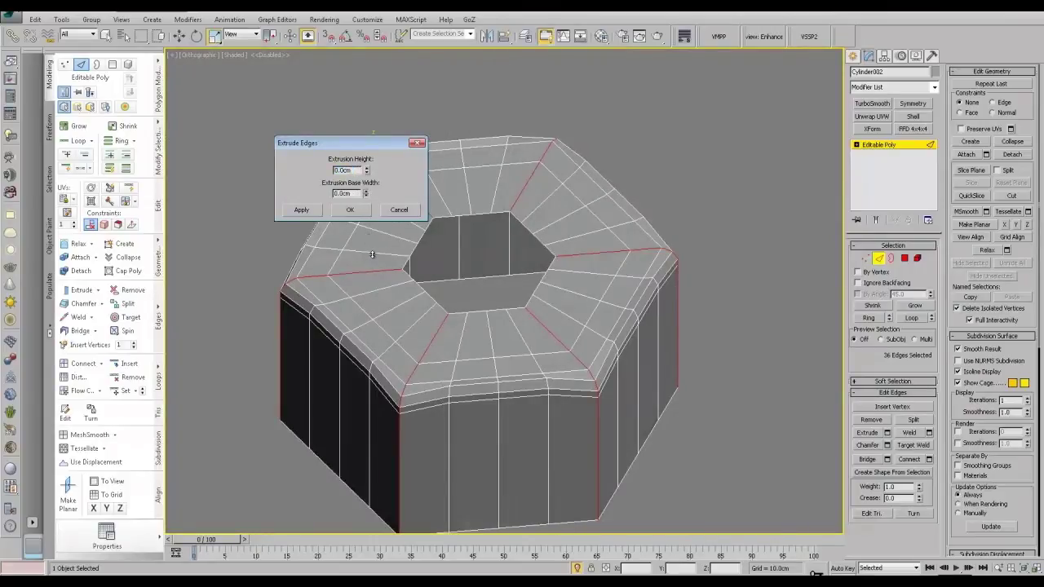
left_click(367, 192)
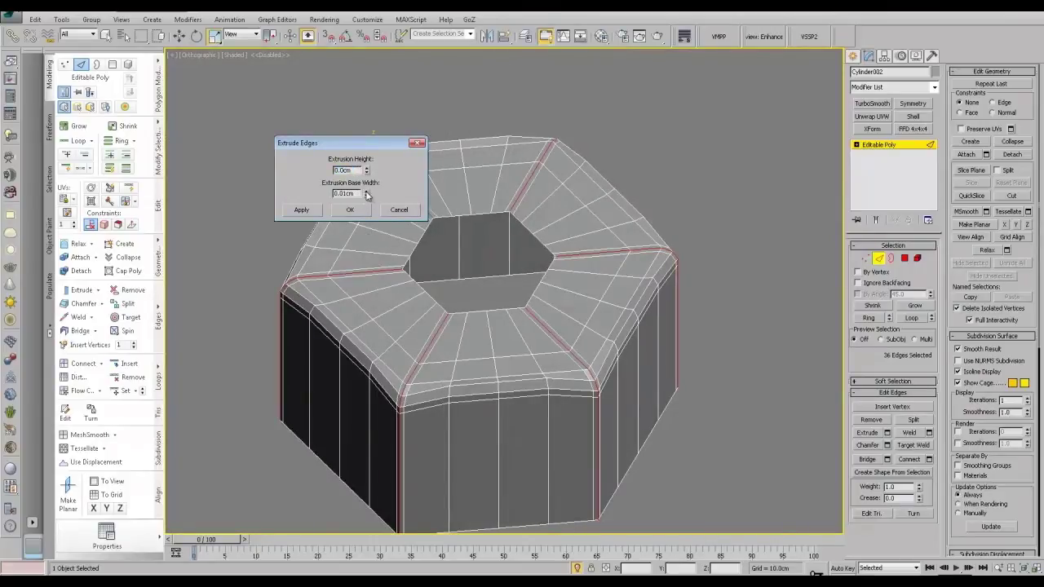
left_click(353, 211)
middle_click_drag(538, 334, 569, 309, "alt")
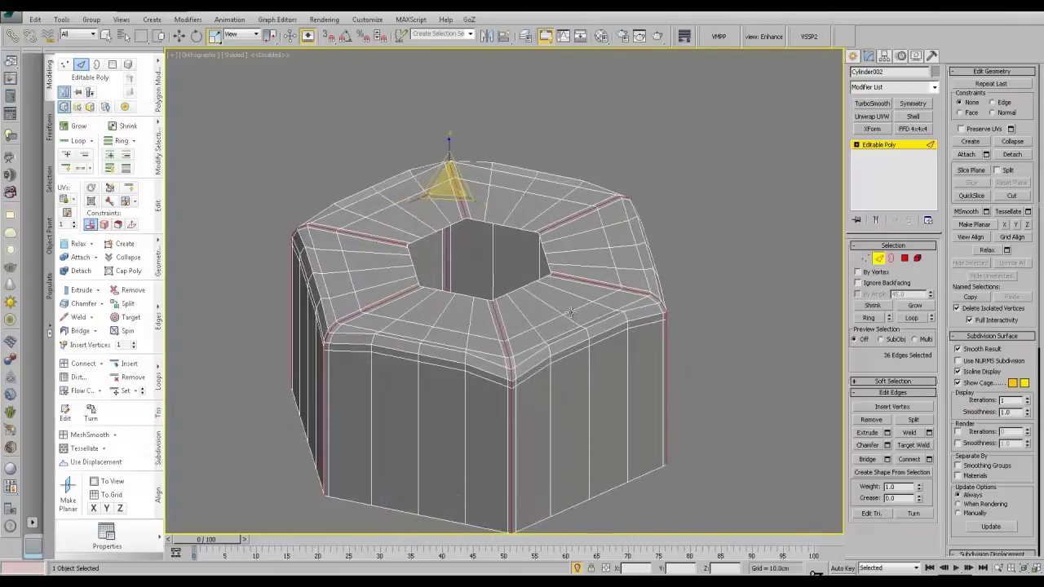
Step: Select the clustered outer rim vertices at all six corners of the nut and lower them about 0.022 cm
left_click(866, 259)
middle_click_drag(569, 380, 489, 400, "alt")
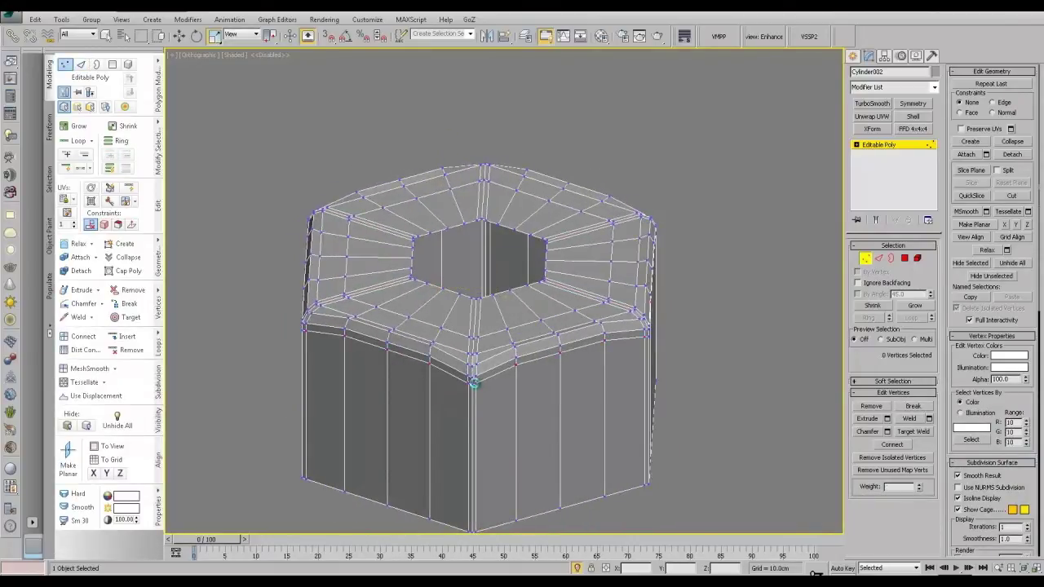
left_click_drag(461, 395, 486, 370)
middle_click_drag(648, 364, 602, 426, "alt")
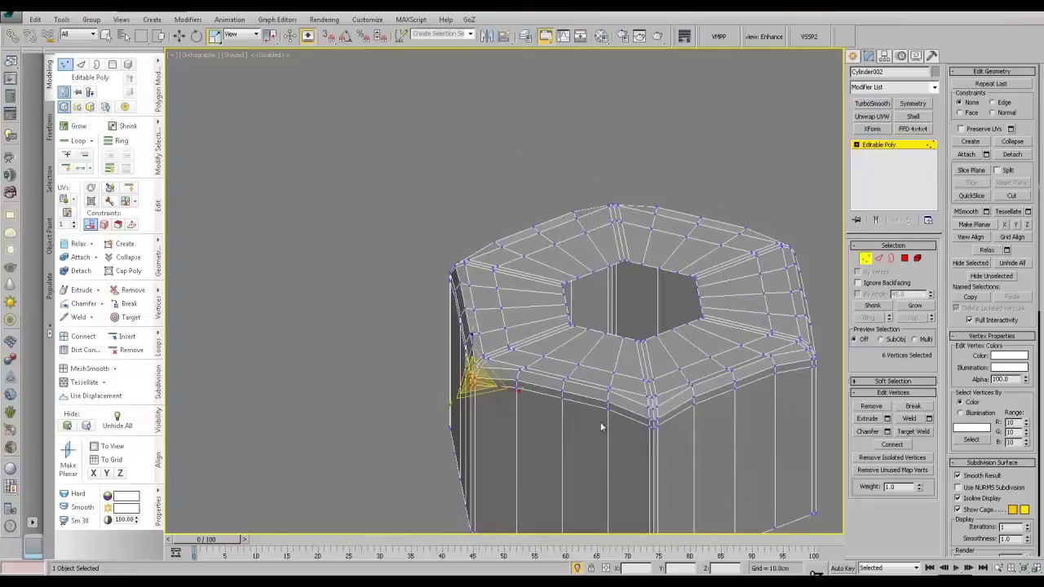
left_click_drag(667, 415, 670, 411, "ctrl")
middle_click_drag(695, 449, 568, 363)
middle_click_drag(685, 412, 616, 407, "alt")
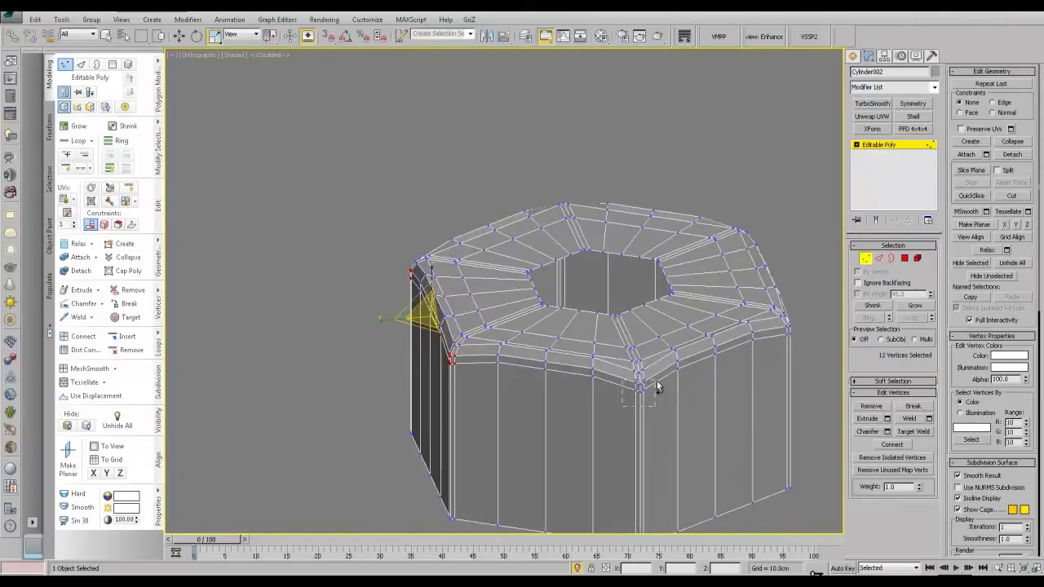
left_click_drag(657, 381, 657, 379, "ctrl")
middle_click_drag(657, 381, 614, 405, "alt")
left_click_drag(649, 449, 650, 446, "ctrl")
middle_click_drag(629, 473, 618, 425)
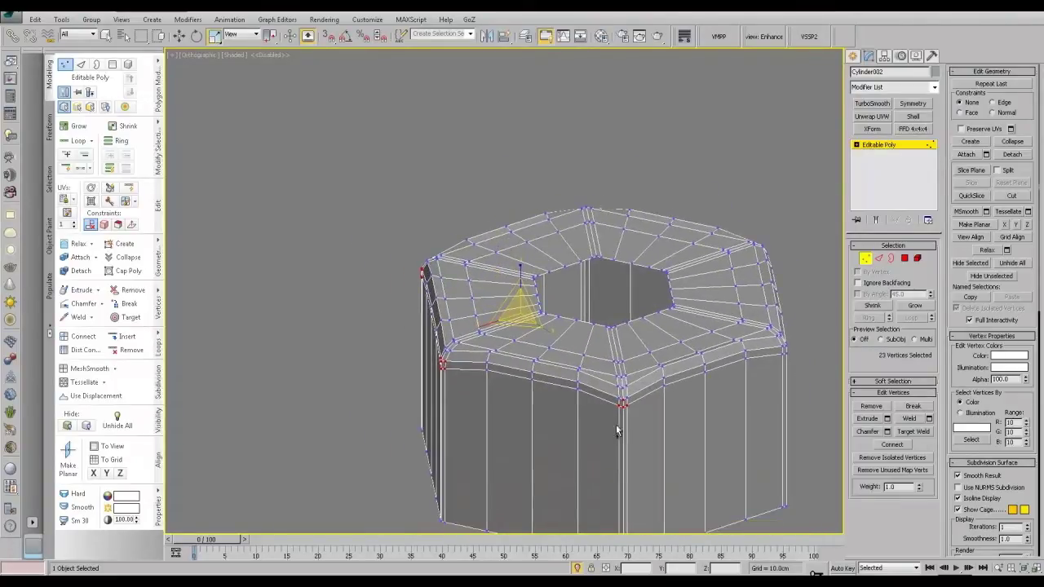
left_click_drag(635, 402, 635, 401, "ctrl")
middle_click_drag(636, 403, 594, 428, "alt")
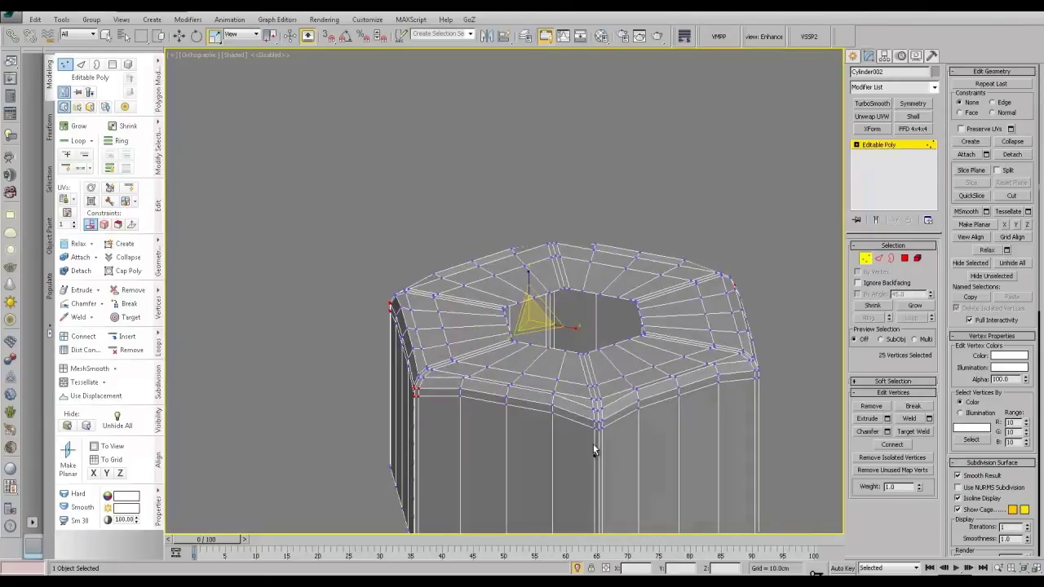
left_click_drag(614, 417, 616, 416, "ctrl")
middle_click_drag(615, 417, 562, 438, "alt")
left_click_drag(570, 450, 601, 429, "ctrl")
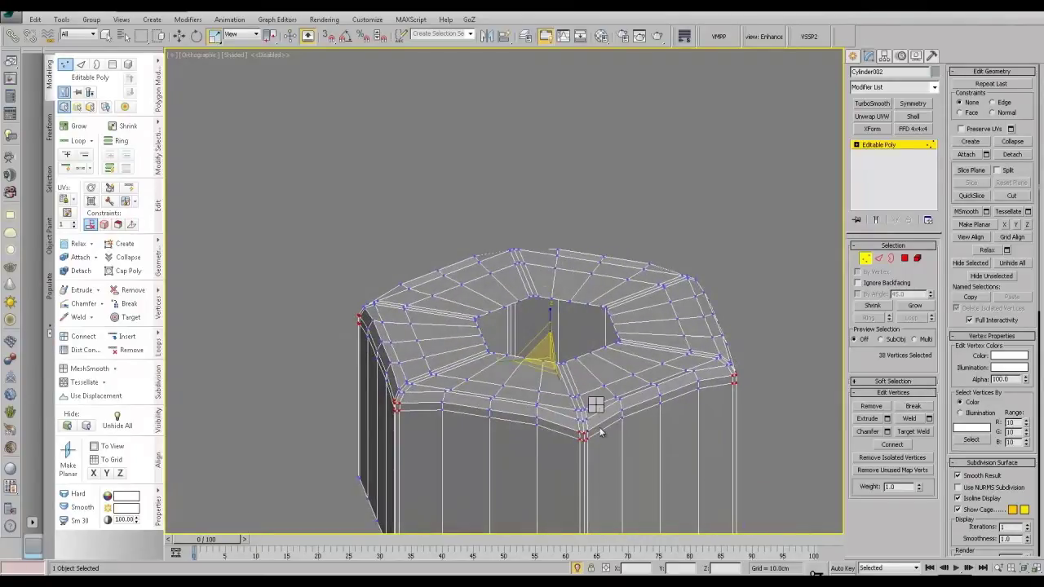
key("w")
left_click_drag(550, 324, 551, 333)
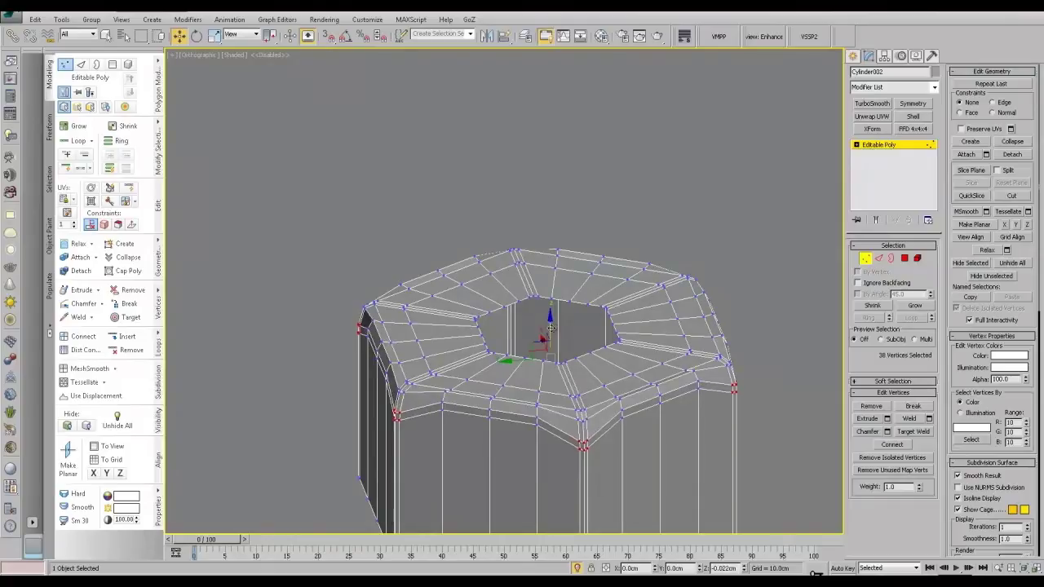
Step: Apply TurboSmooth to the nut with 2 iterations and inspect the smoothed shape
left_click(887, 146)
left_click(876, 105)
middle_click_drag(744, 296, 683, 186)
left_click(766, 262)
scroll(704, 343, "down", 4)
middle_click_drag(704, 353, 653, 322, "alt")
left_click(663, 310)
left_click(928, 262)
left_click(721, 325)
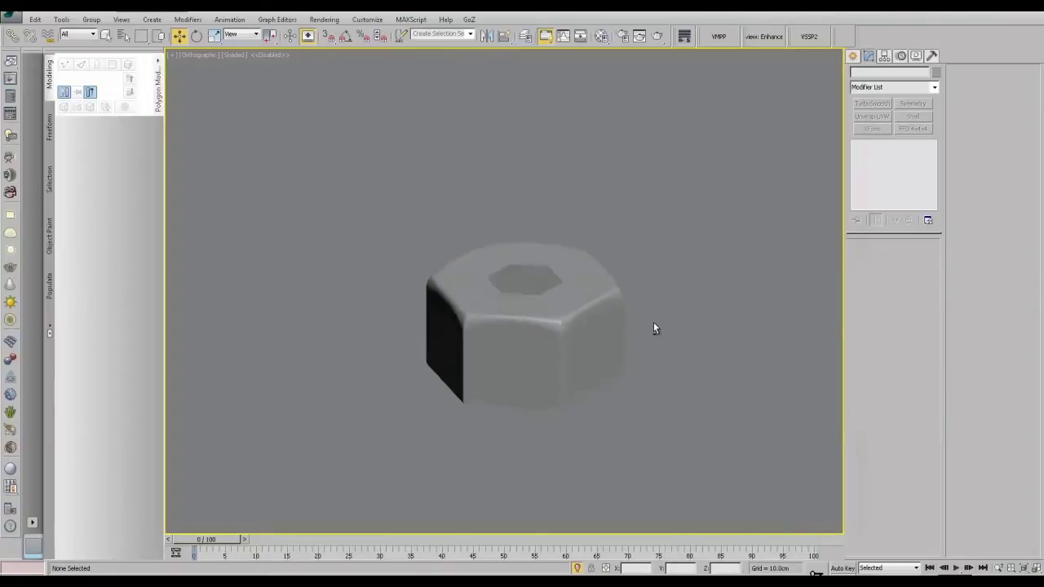
Step: Assign the glossy grey Material #2 to the nut and review its shading
left_click(607, 311)
key("m")
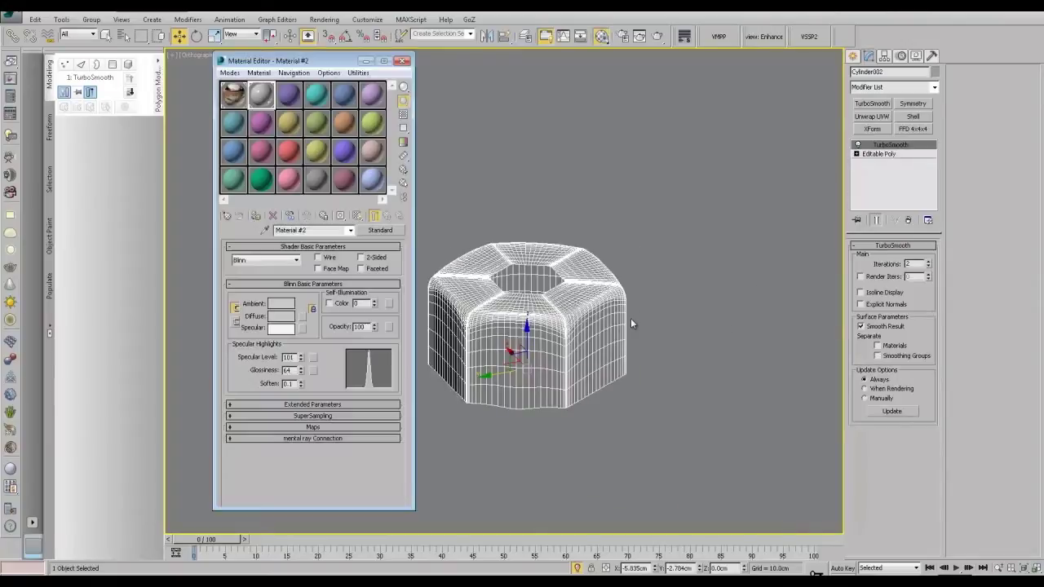
left_click(256, 215)
left_click(402, 61)
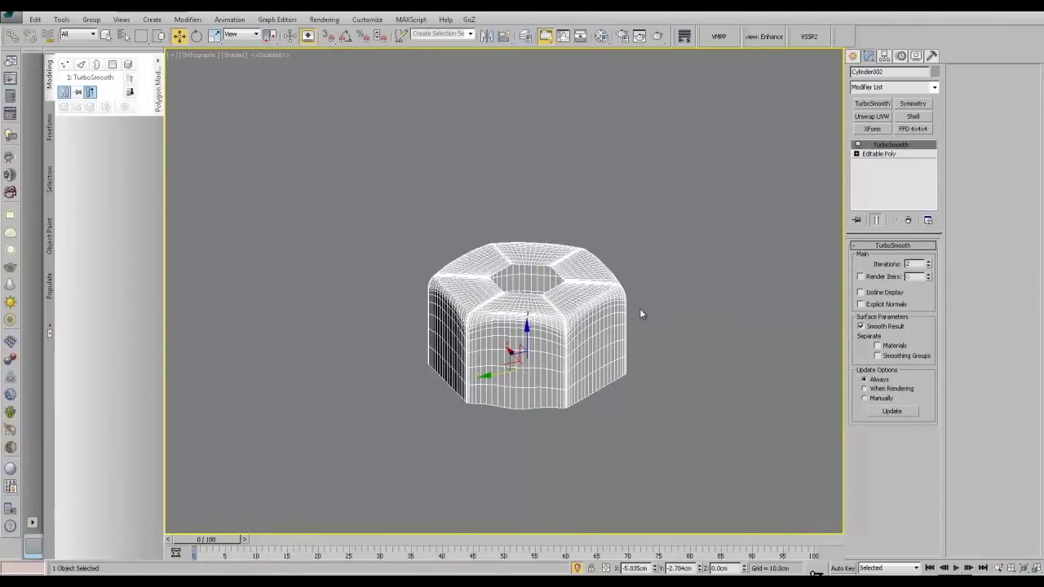
left_click(640, 310)
middle_click_drag(640, 310, 663, 305, "alt")
left_click(576, 319)
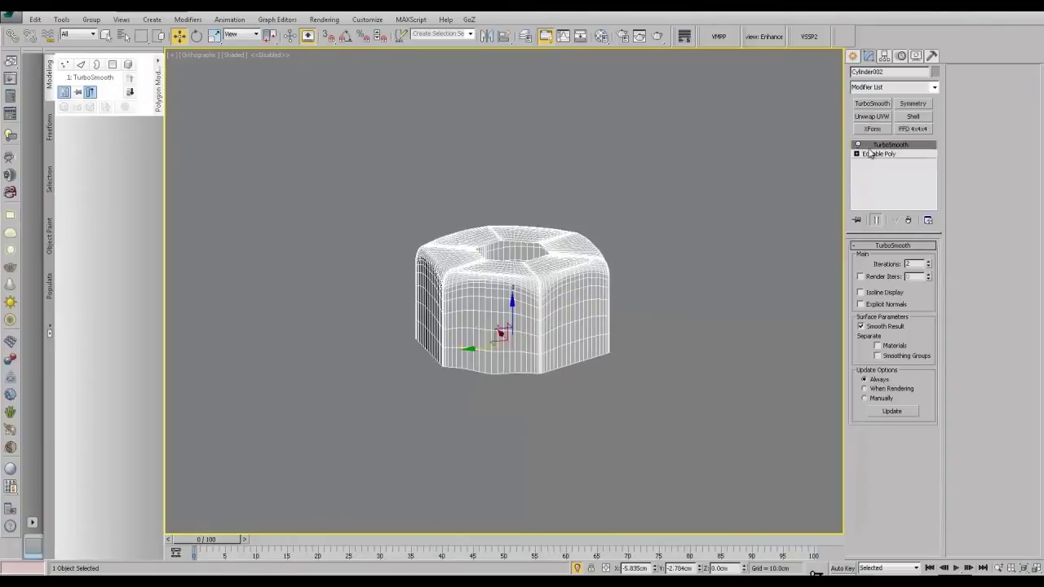
Step: Select the bottom edge loop in the nut's base mesh and raise it to shorten the sides
left_click(871, 156)
left_click(879, 258)
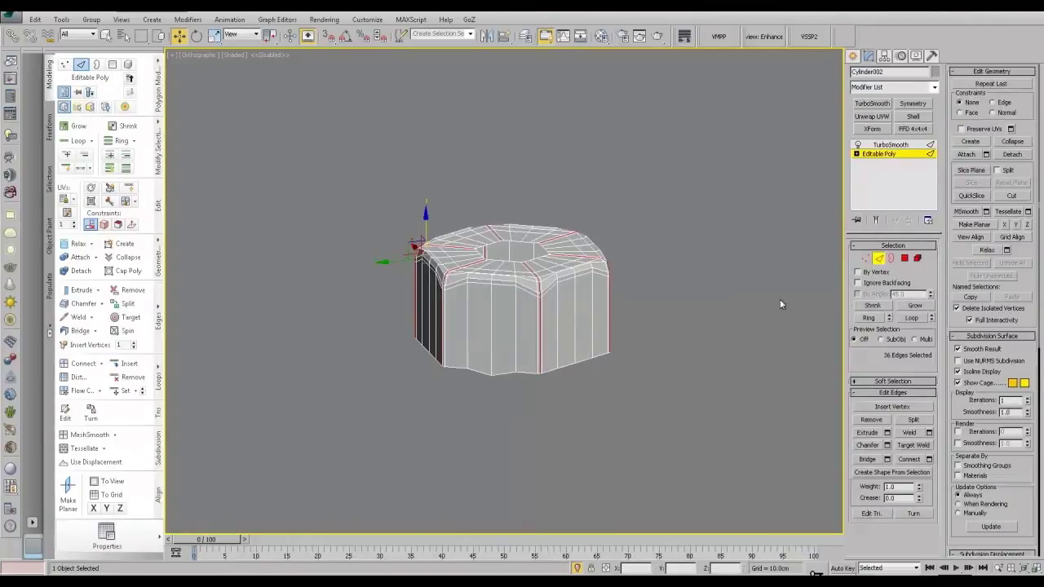
double_click(565, 366)
key("r")
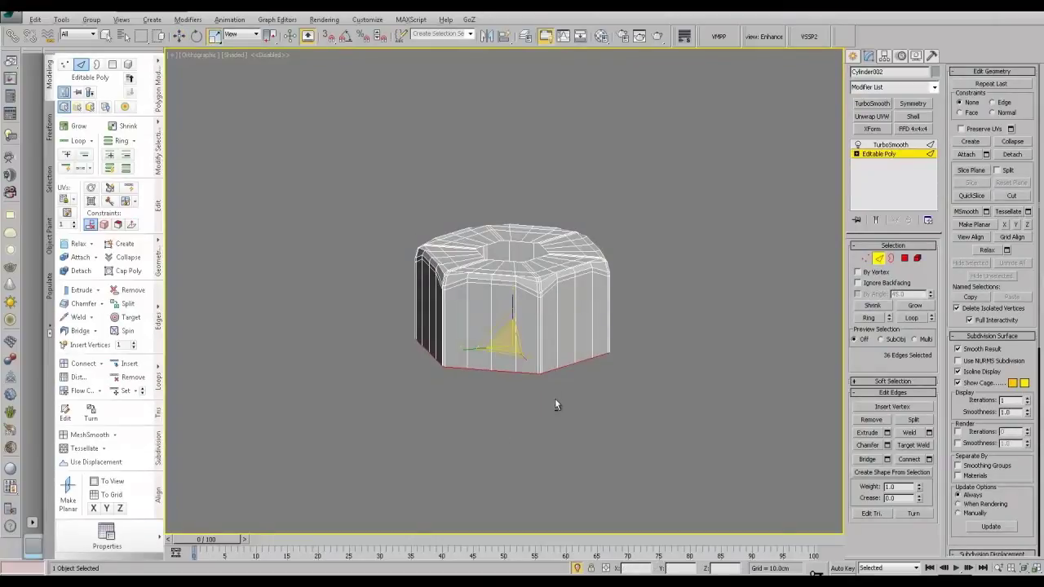
middle_click_drag(554, 399, 554, 405, "alt")
key("w")
left_click_drag(513, 312, 519, 286)
middle_click_drag(555, 336, 526, 337, "alt")
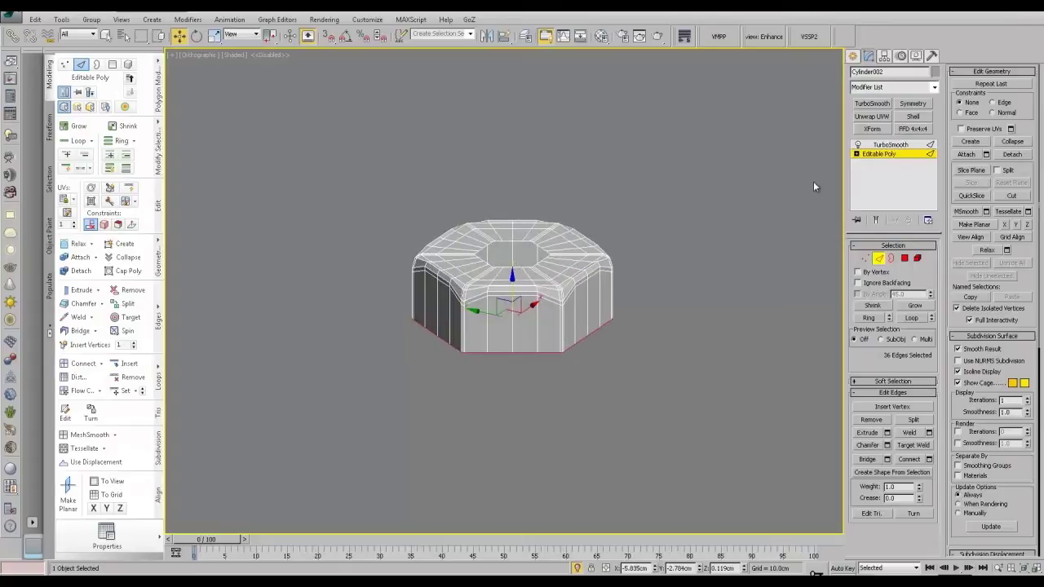
Step: Add a Symmetry modifier beneath TurboSmooth, mirror the nut on the Z axis, and raise the mirror plane about 0.13 cm
left_click(902, 155)
left_click(911, 105)
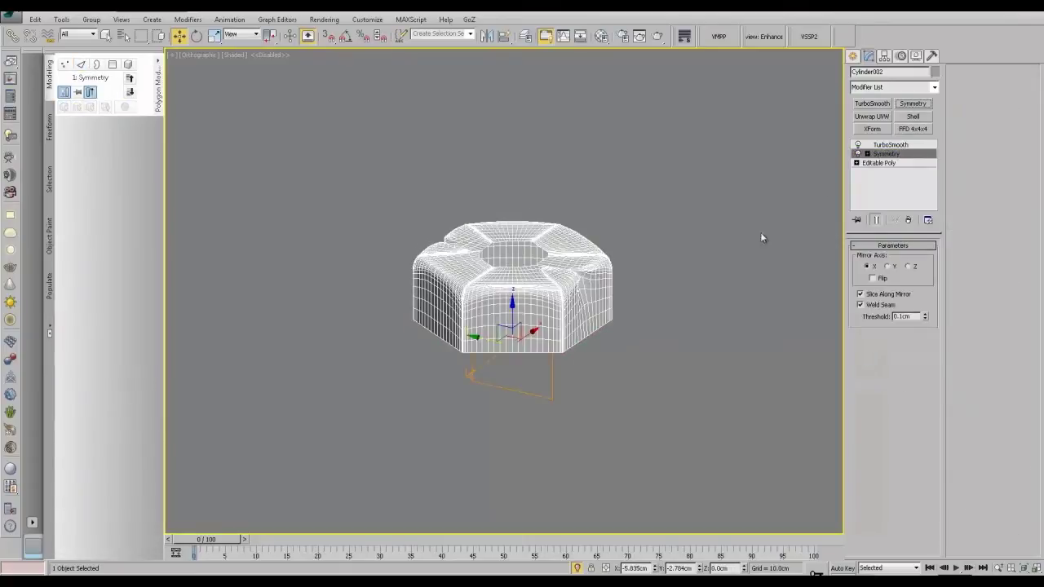
left_click(911, 267)
left_click(868, 154)
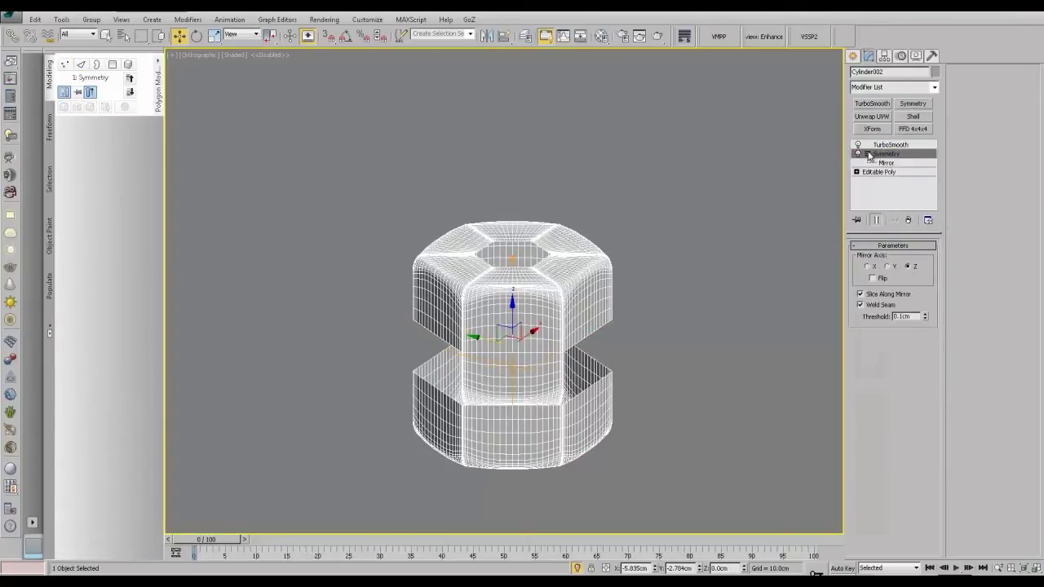
left_click(887, 162)
left_click_drag(509, 316, 515, 283)
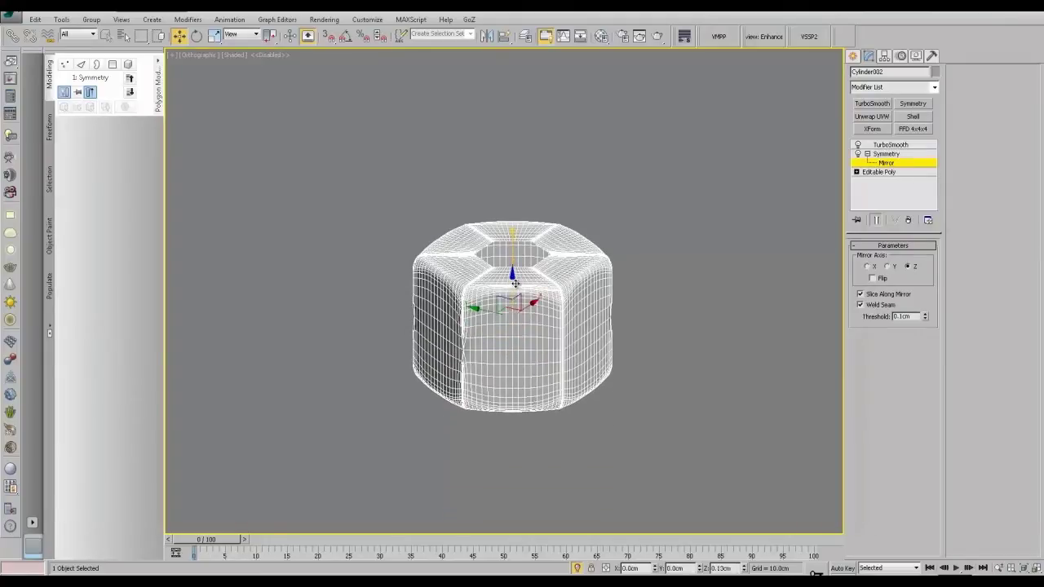
Step: Set the Symmetry weld threshold to 0.01 cm and raise the mirror plane about 0.066 cm more to shorten the nut
left_click(926, 319)
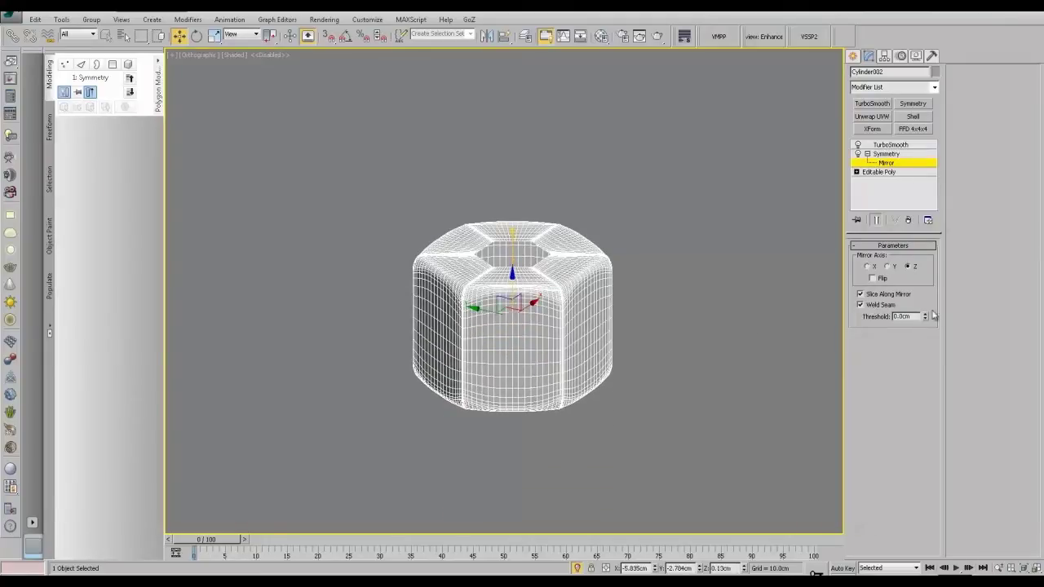
middle_click_drag(731, 381, 703, 371, "alt")
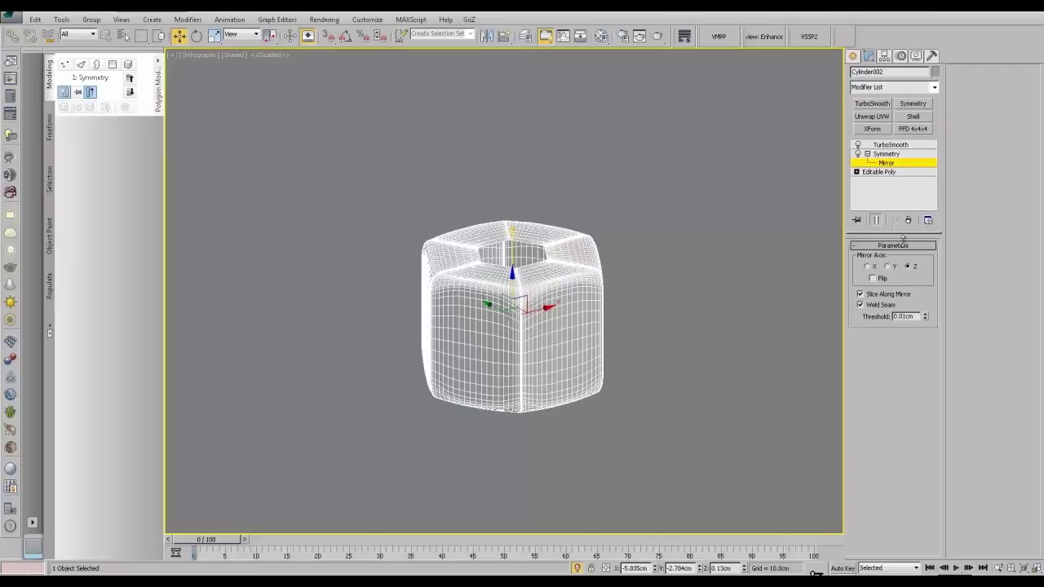
left_click_drag(513, 278, 513, 263)
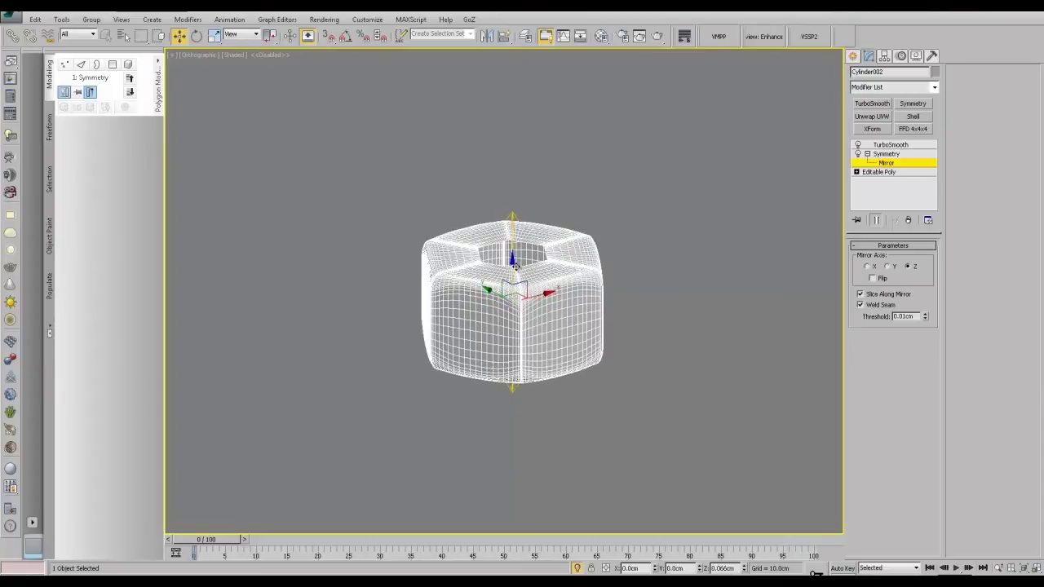
Step: Examine the mirrored nut's underside, sides and seam, both shaded and with its wireframe
middle_click_drag(602, 295, 714, 256, "alt")
left_click(887, 155)
left_click(674, 325)
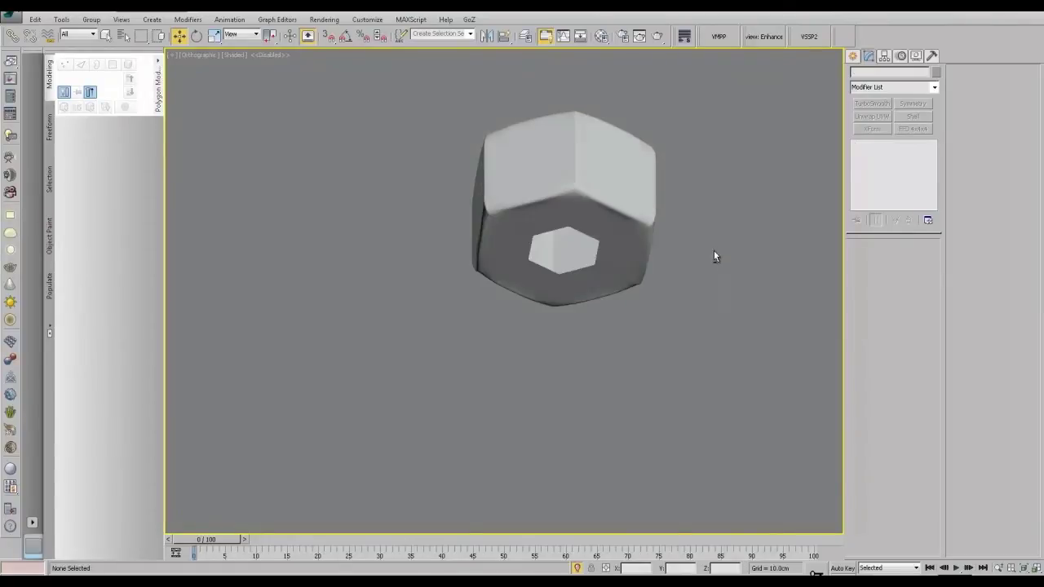
left_click(578, 174)
left_click(887, 154)
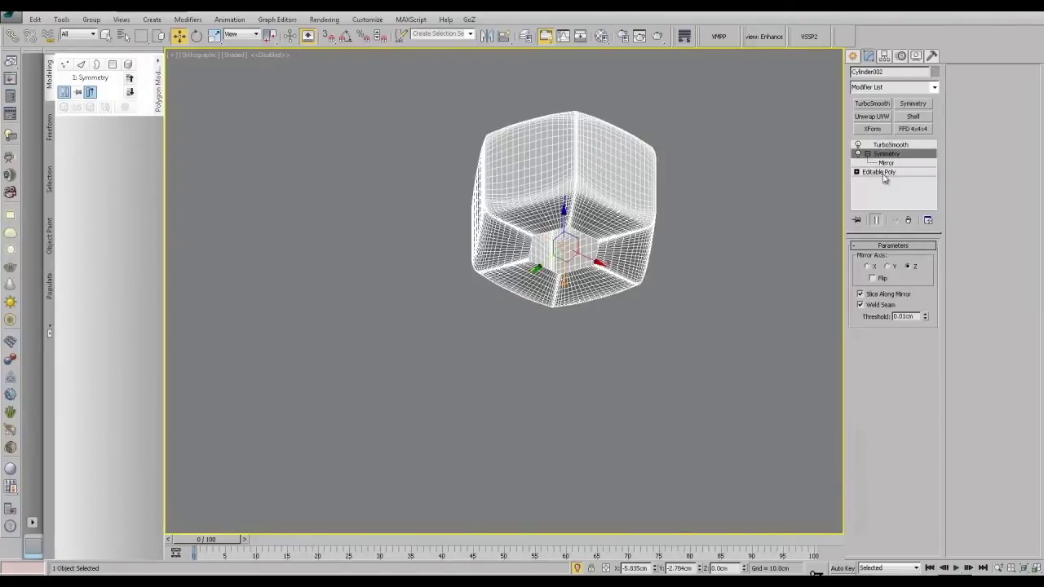
scroll(672, 259, "up", 6)
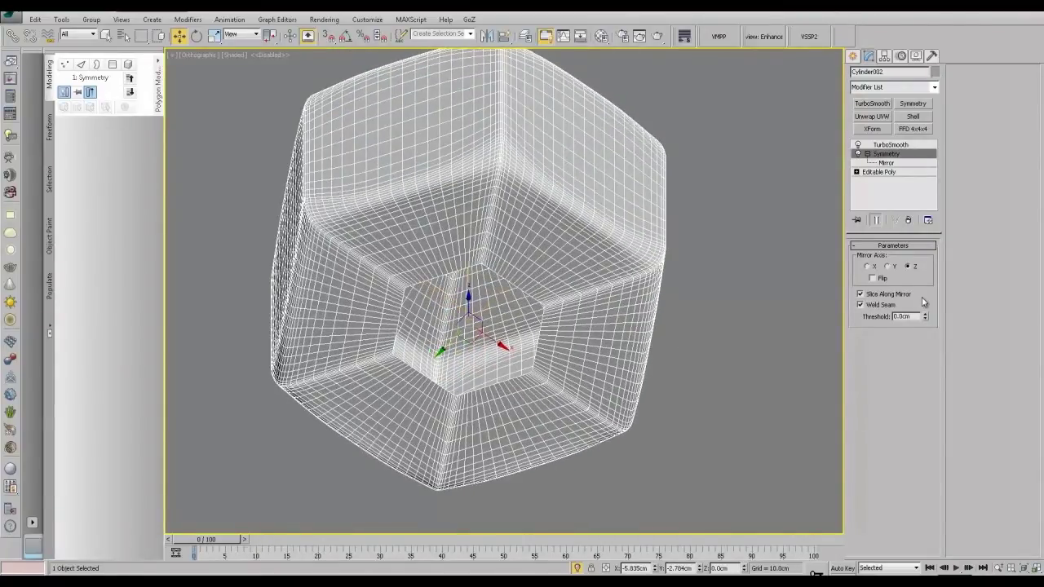
mouse_move(617, 241)
middle_mouse_down("alt")
mouse_move(613, 269)
mouse_move(615, 253)
middle_mouse_up("alt")
left_click(703, 245)
middle_click_drag(704, 277, 654, 41, "alt")
left_click(647, 75)
Step: Compare the nut's base mesh with its TurboSmooth result, checking the edge loops around the corners and rim
left_click(880, 172)
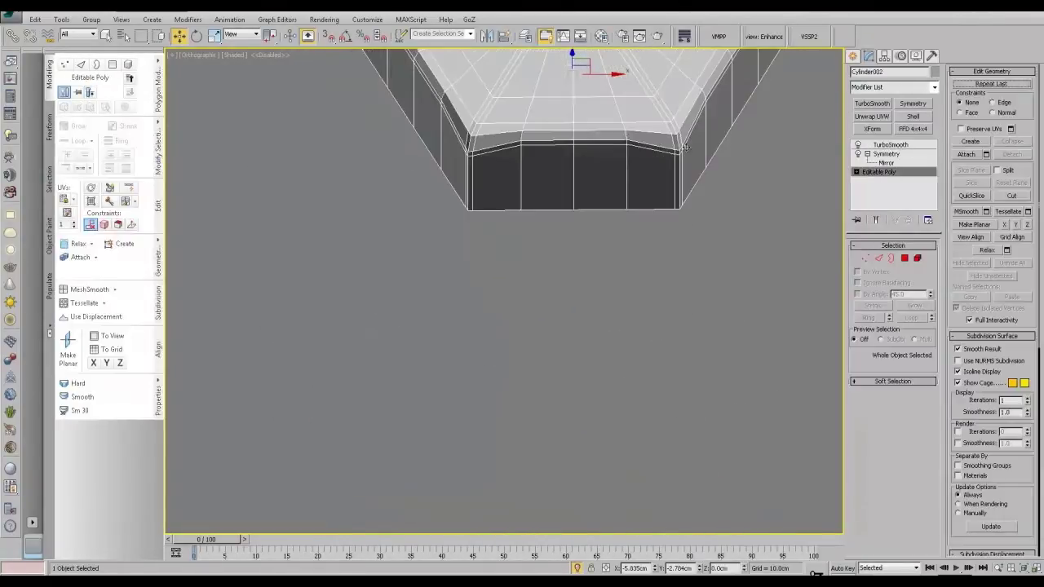
middle_click_drag(595, 159, 495, 370)
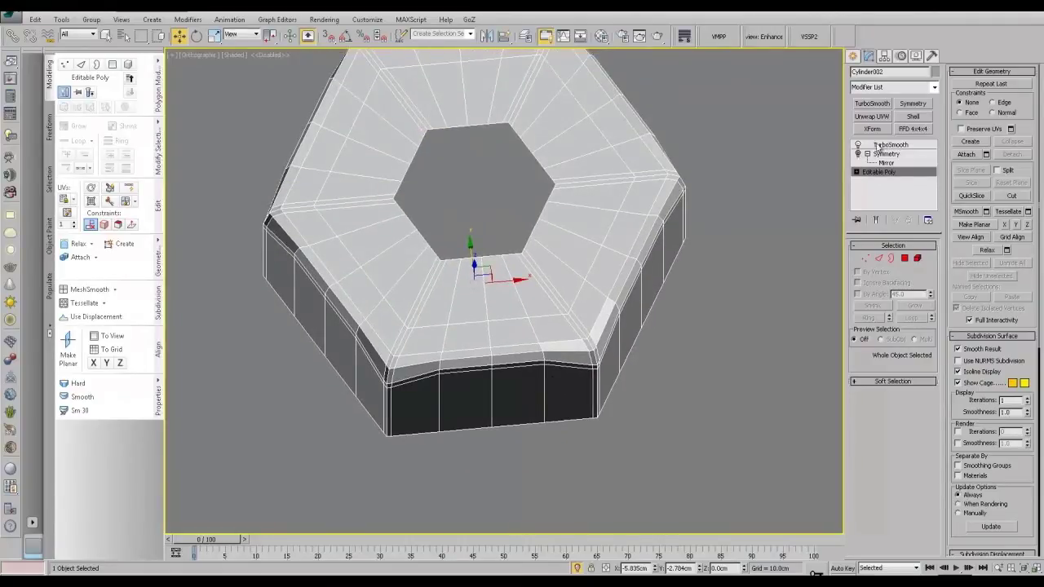
left_click(881, 146)
left_click(705, 344)
middle_click_drag(705, 343, 633, 292, "alt")
left_click(633, 292)
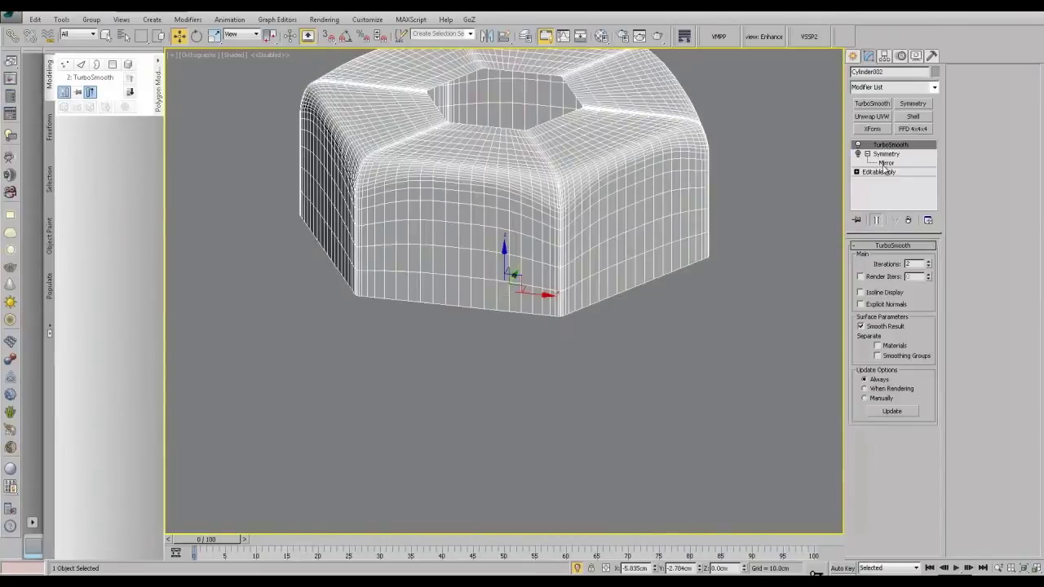
left_click(878, 173)
middle_click_drag(779, 194, 717, 215, "alt")
left_click(129, 188)
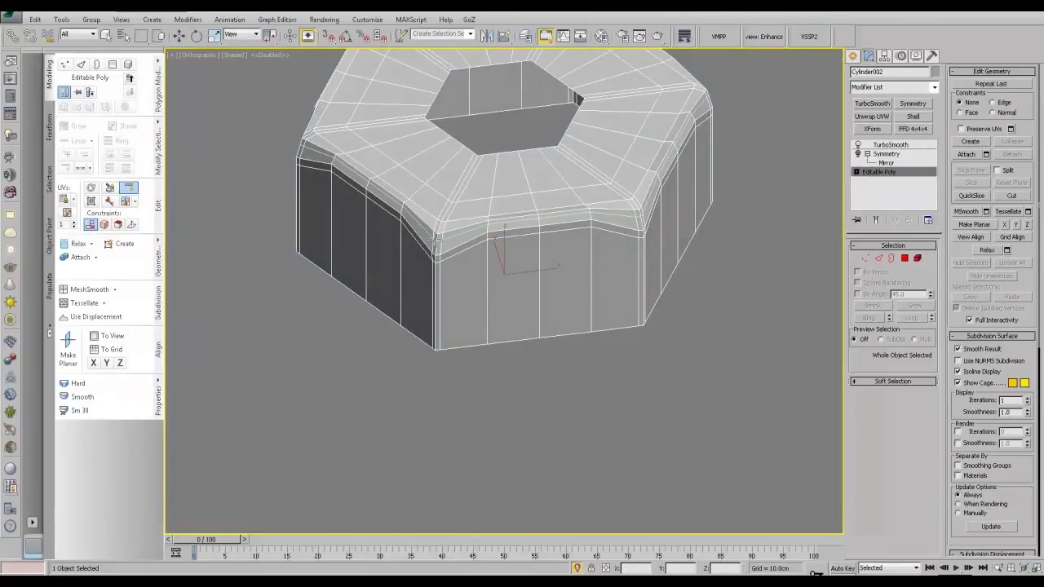
middle_click_drag(434, 237, 451, 255, "alt")
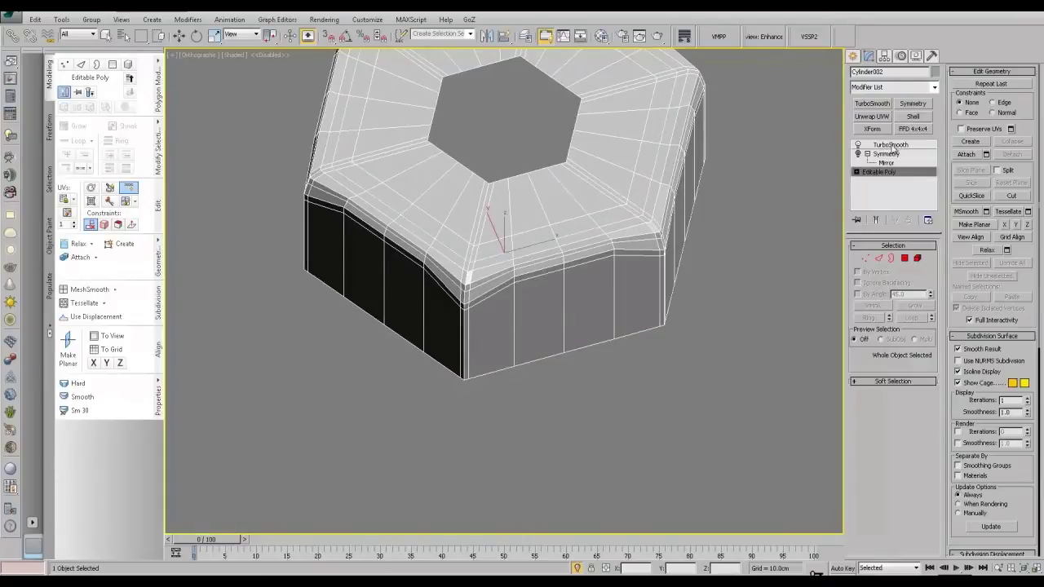
Step: Inspect the smoothed nut without selection highlights, checking how the rim and corners shade from several angles
left_click(892, 146)
key("w")
left_click(728, 254)
scroll(726, 254, "down", 3)
middle_click_drag(726, 253, 624, 254, "alt")
scroll(623, 245, "up", 5)
scroll(622, 228, "down", 5)
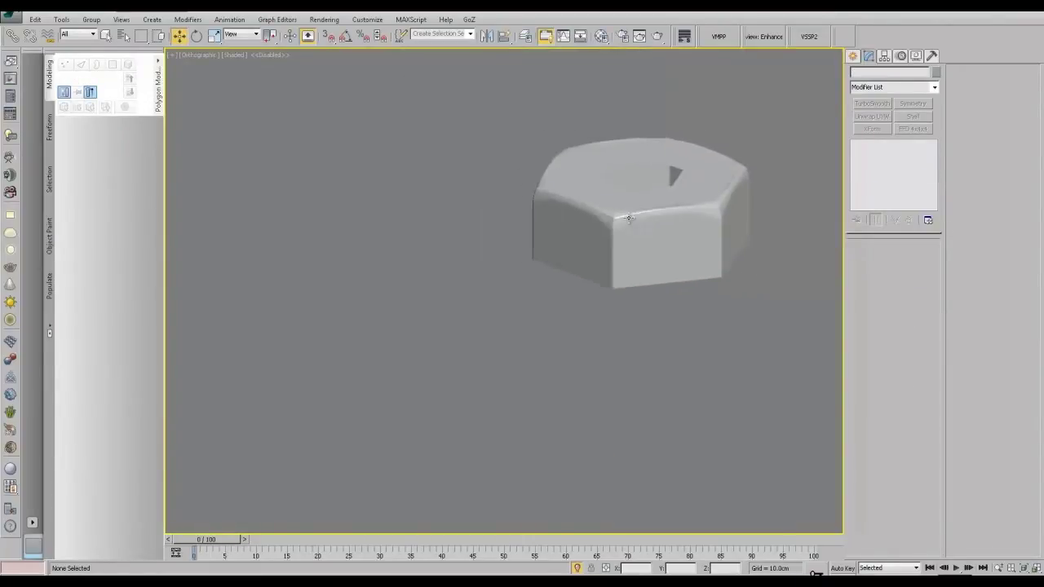
middle_click_drag(647, 212, 623, 216, "alt")
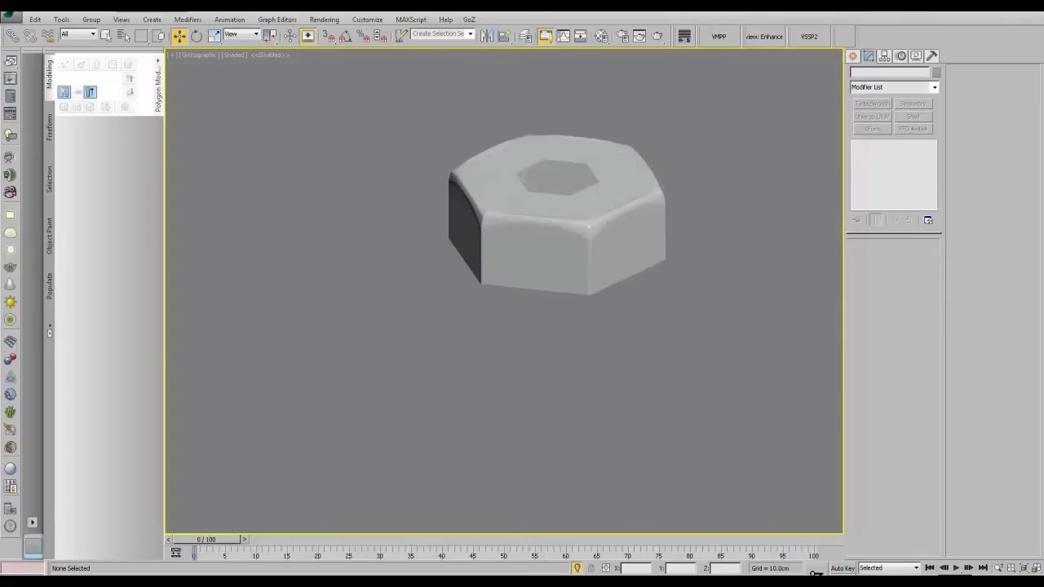
Step: Check the nuts on top of the bells in the Alarm_Clock_Ref photo, and put the photo away
key("alt+Tab")
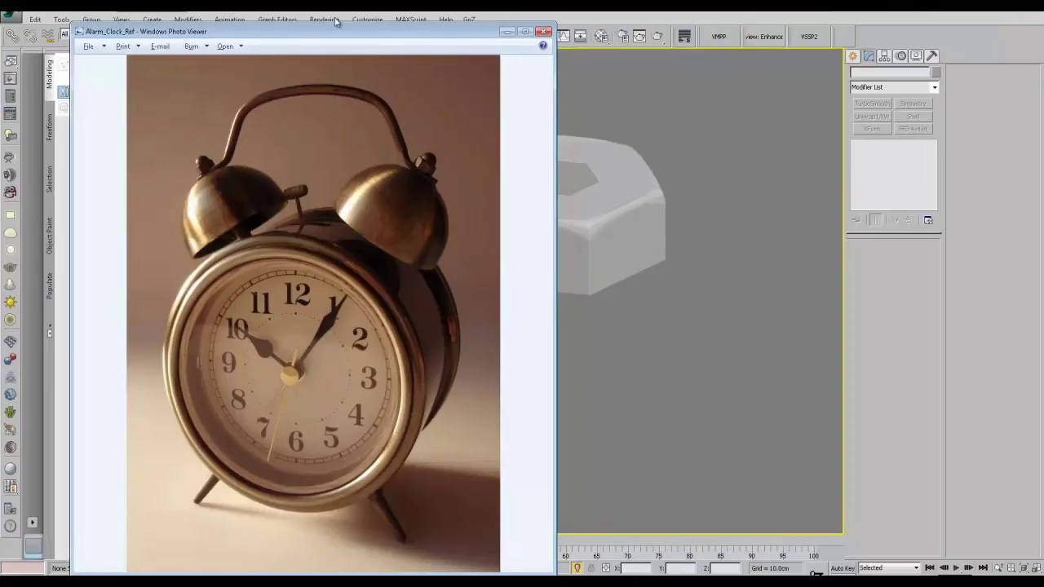
left_click_drag(335, 22, 356, 9)
scroll(330, 300, "up", 3)
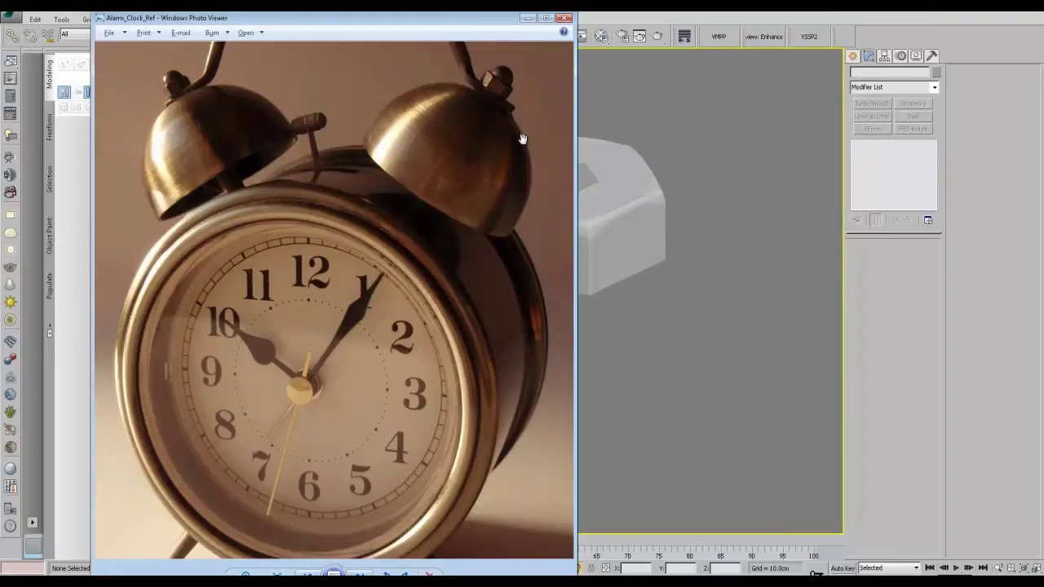
left_click(527, 19)
Step: Turn the nut's Symmetry modifier back on and inspect the smoothed, mirrored shape up close
middle_click_drag(547, 262, 531, 301)
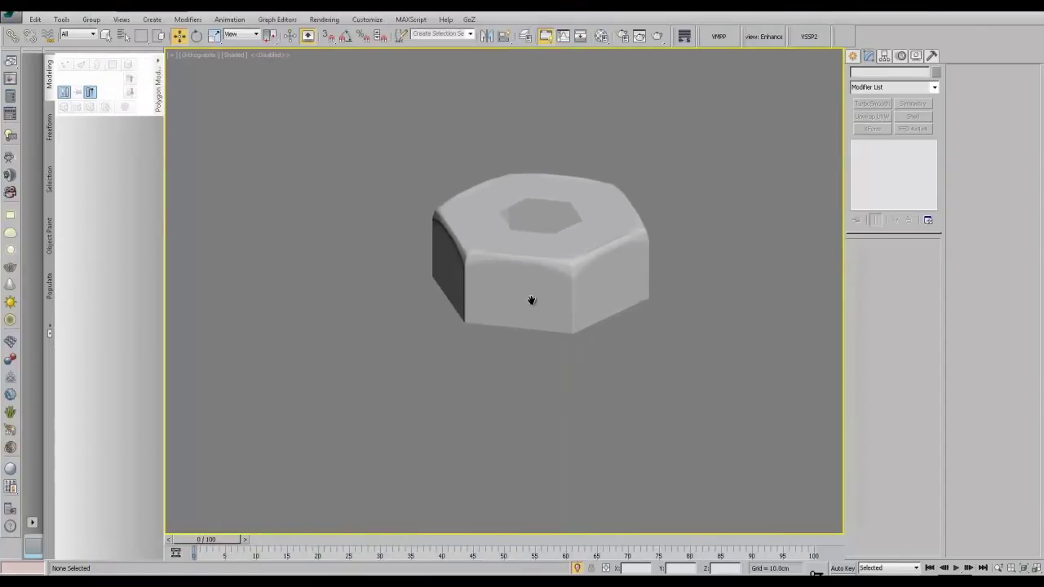
left_click(624, 290)
left_click(857, 155)
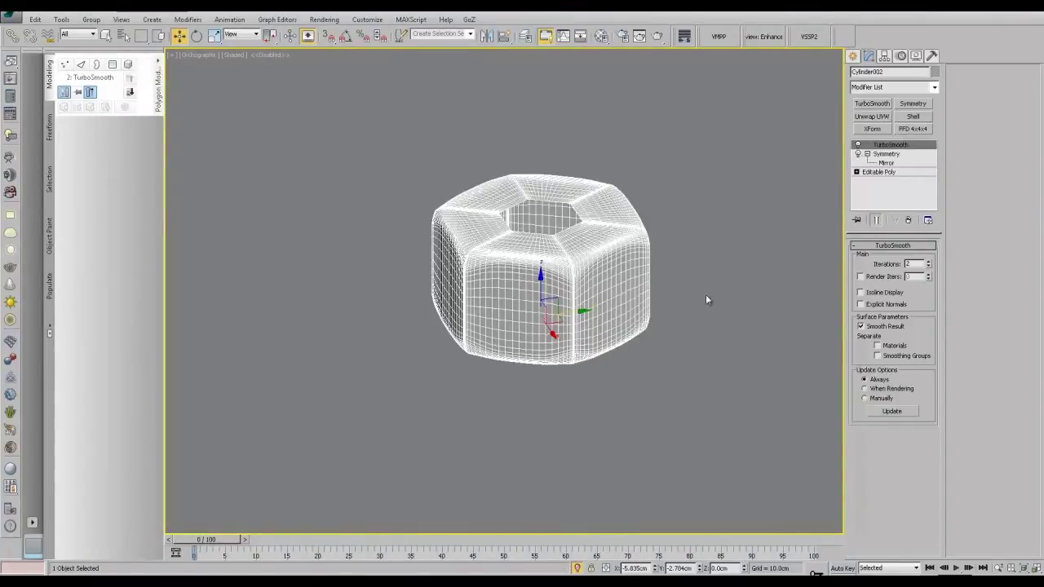
left_click(705, 295)
middle_click_drag(646, 325, 718, 320, "alt")
scroll(660, 292, "up", 5)
middle_click_drag(601, 272, 622, 306, "alt")
mouse_move(654, 345)
middle_mouse_down()
mouse_move(574, 282)
mouse_move(631, 291)
mouse_move(515, 269)
middle_mouse_up()
scroll(573, 283, "down", 3)
left_click(540, 275)
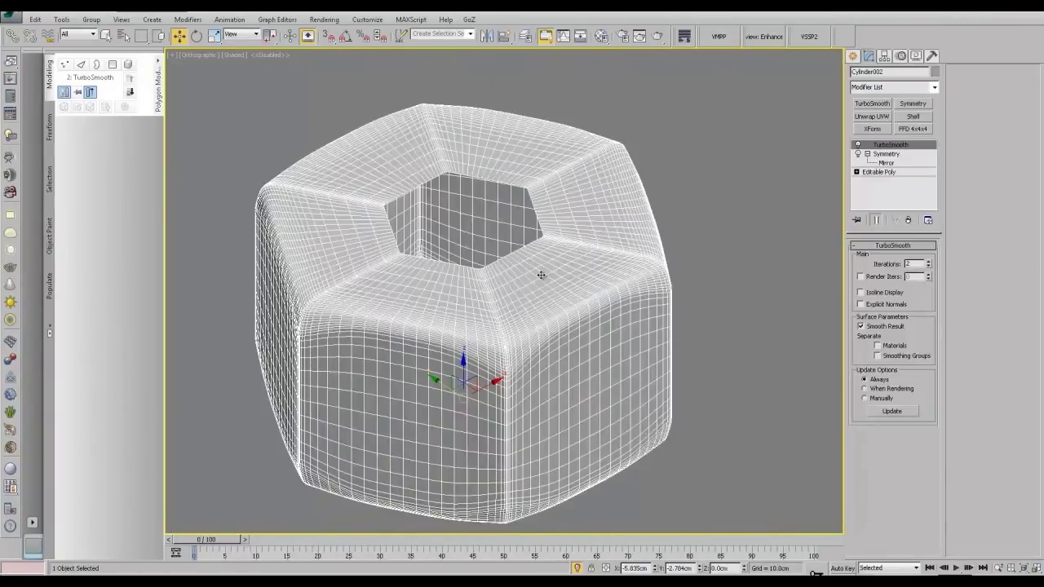
Step: Select one edge loop along each of the six corners of the nut's base mesh
left_click(879, 173)
middle_click_drag(580, 366, 530, 338, "alt")
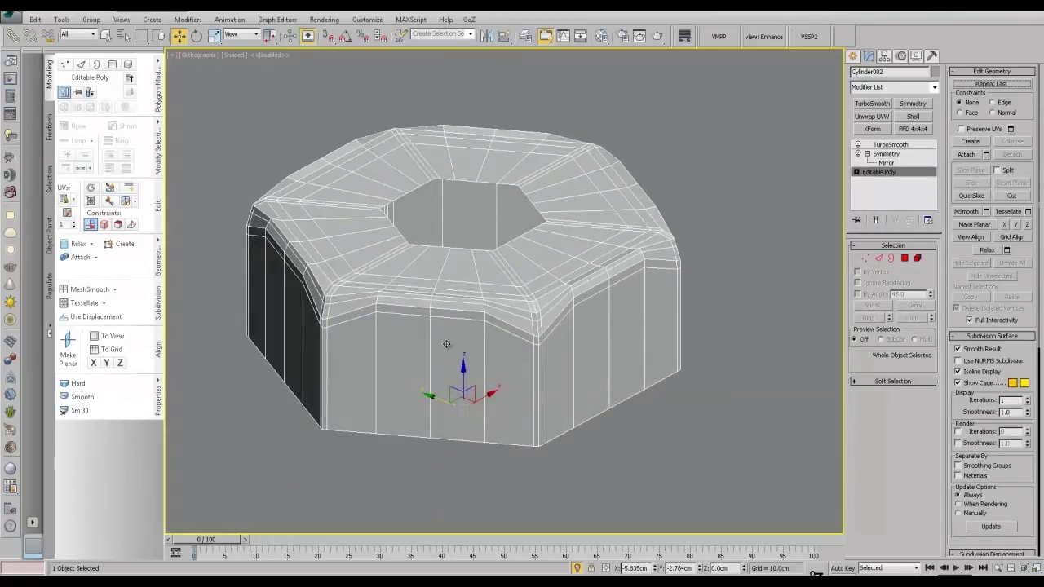
middle_click_drag(552, 310, 527, 320, "alt")
left_click(880, 259)
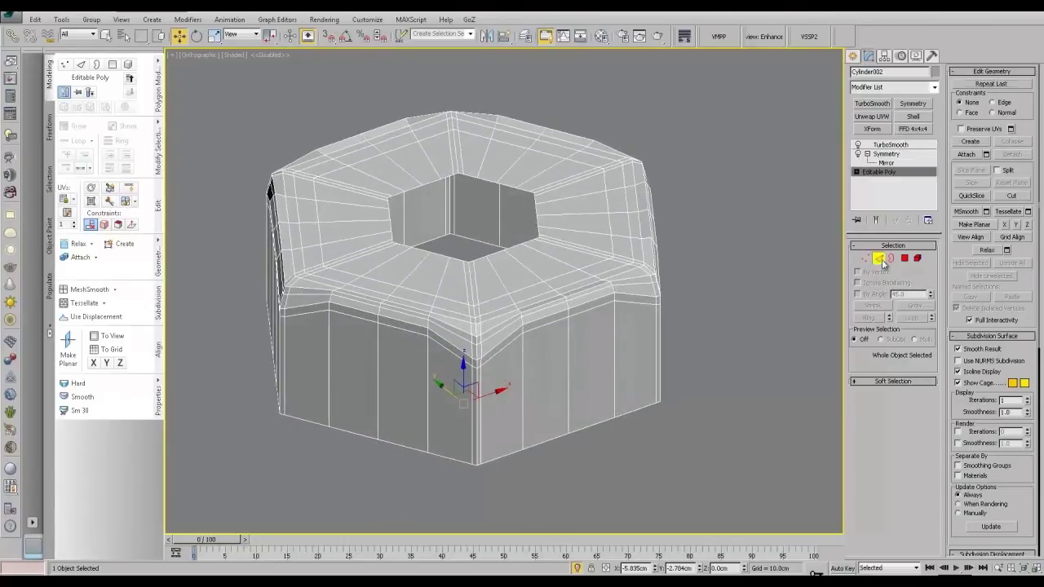
double_click(471, 289)
middle_click_drag(621, 264, 539, 310, "alt")
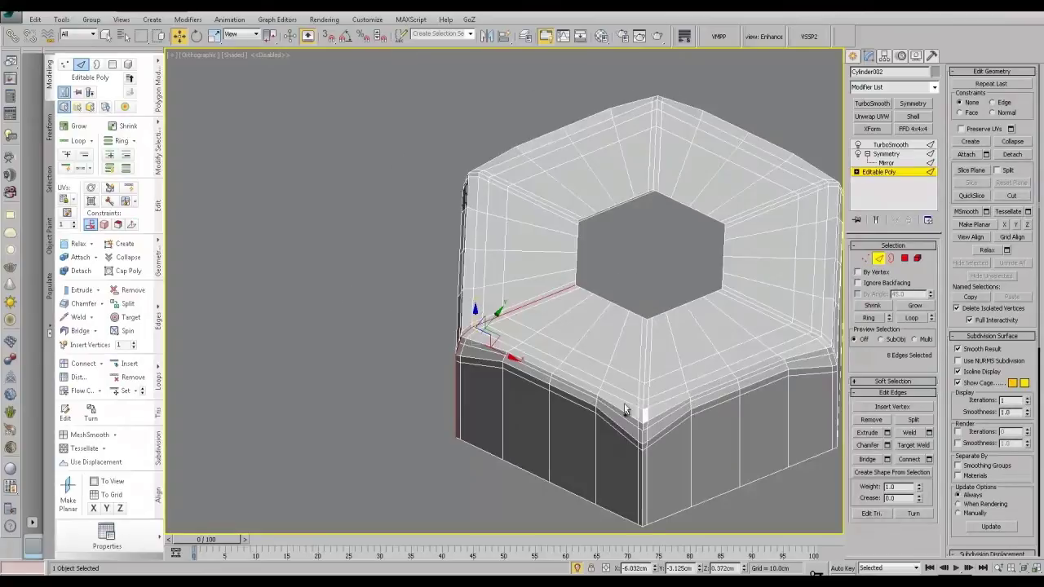
double_click(644, 389, "ctrl")
middle_click_drag(659, 396, 432, 374, "alt")
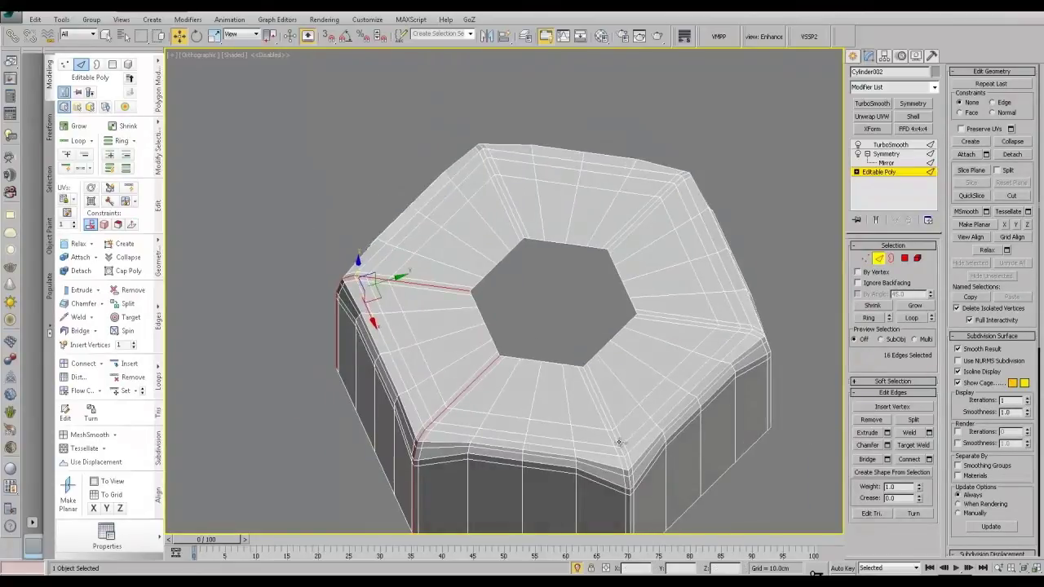
double_click(617, 443, "ctrl")
double_click(725, 325, "ctrl")
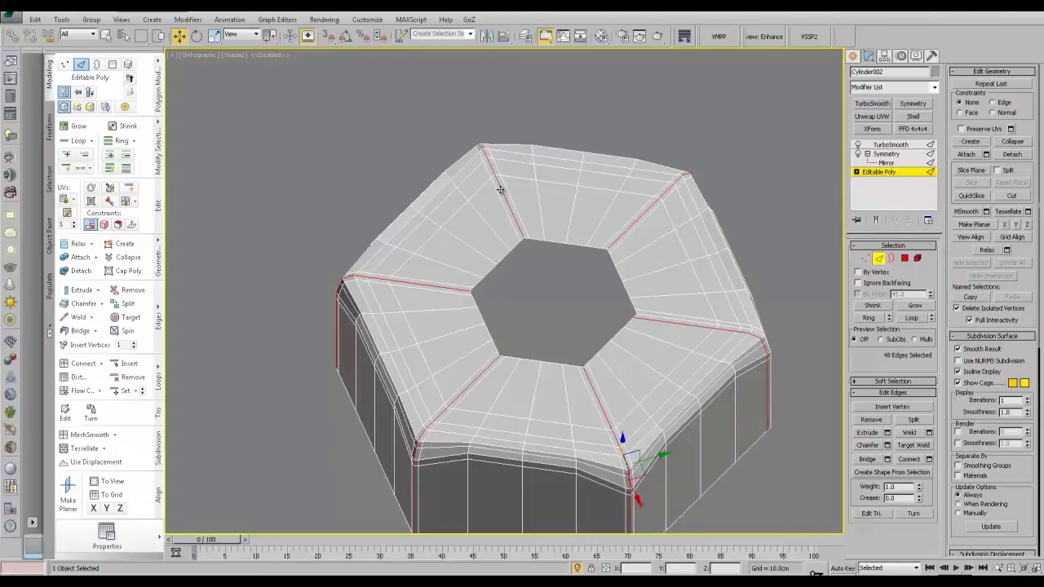
middle_click_drag(500, 308, 396, 267, "alt")
middle_click_drag(395, 267, 317, 208)
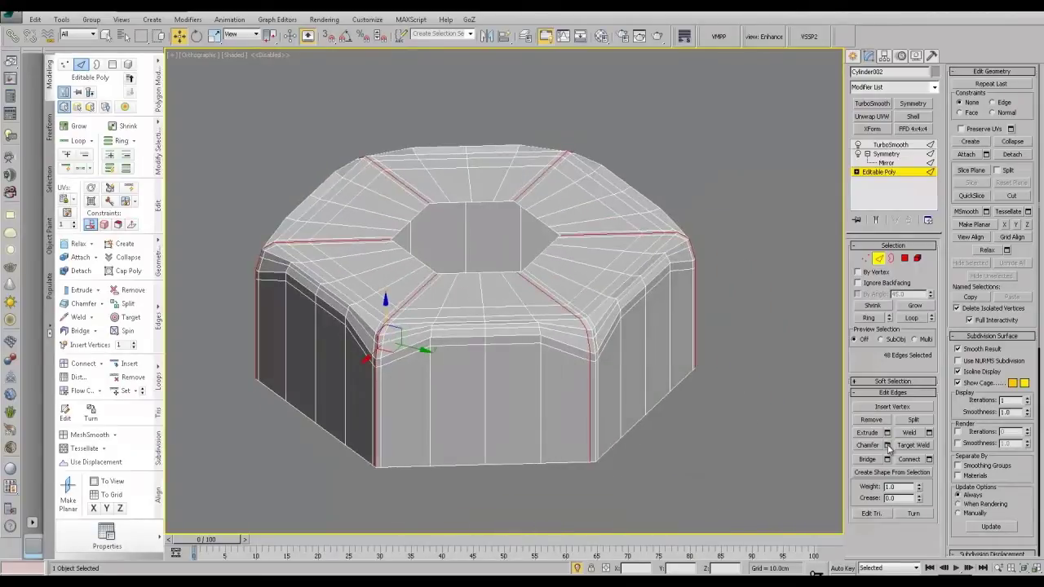
left_click(888, 446)
scroll(660, 382, "up", 3)
left_click(323, 169)
left_click(323, 169)
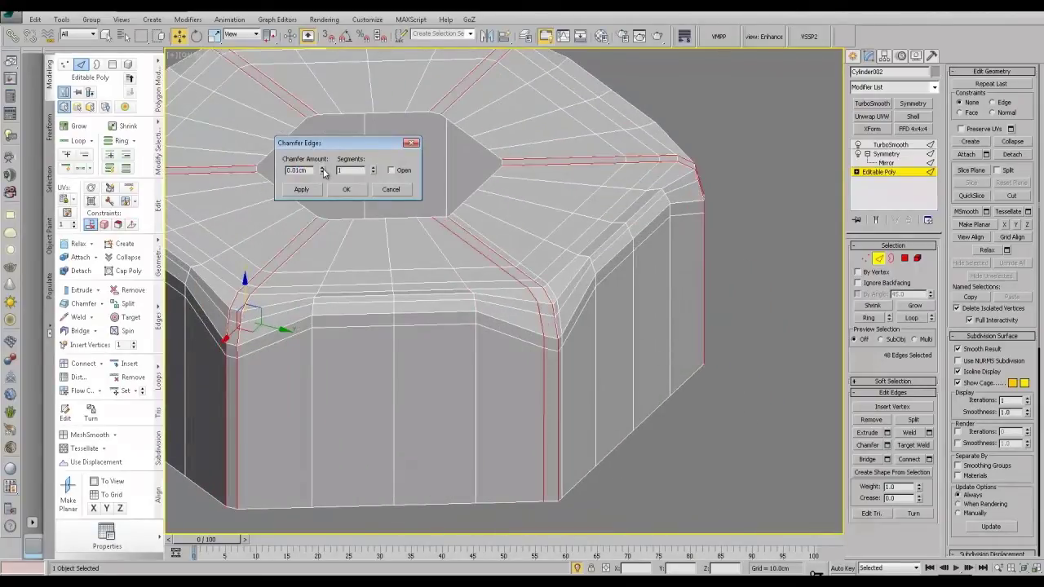
middle_click_drag(453, 273, 380, 284, "alt")
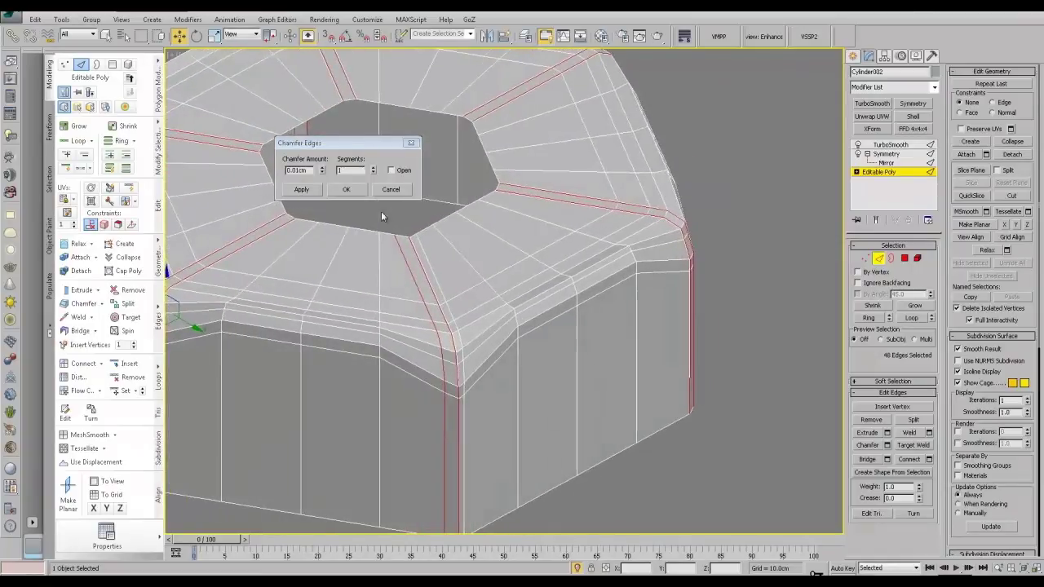
left_click(323, 174)
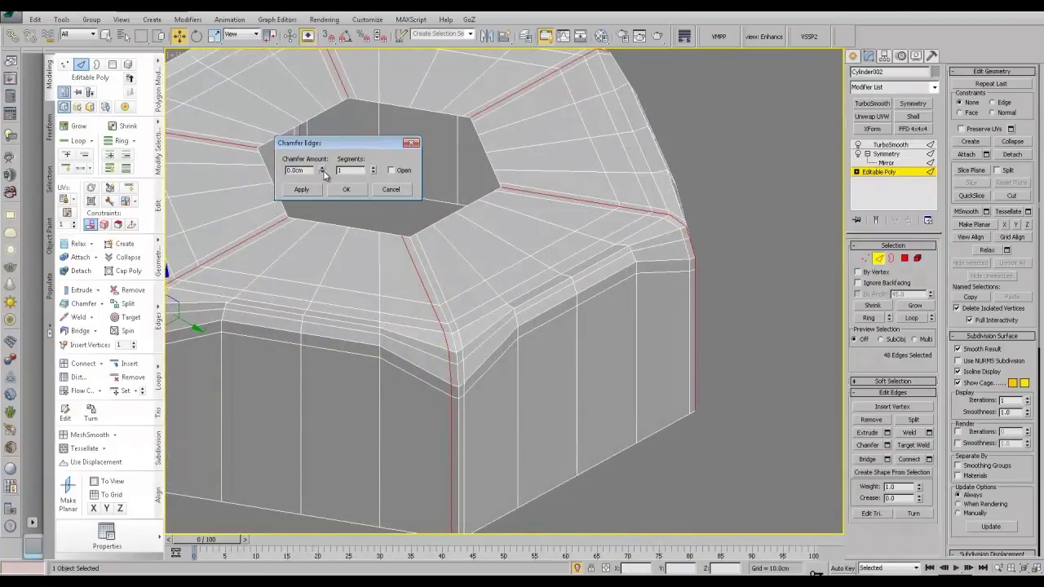
left_click(323, 169)
left_click(323, 173)
left_click(397, 192)
scroll(484, 307, "down", 3)
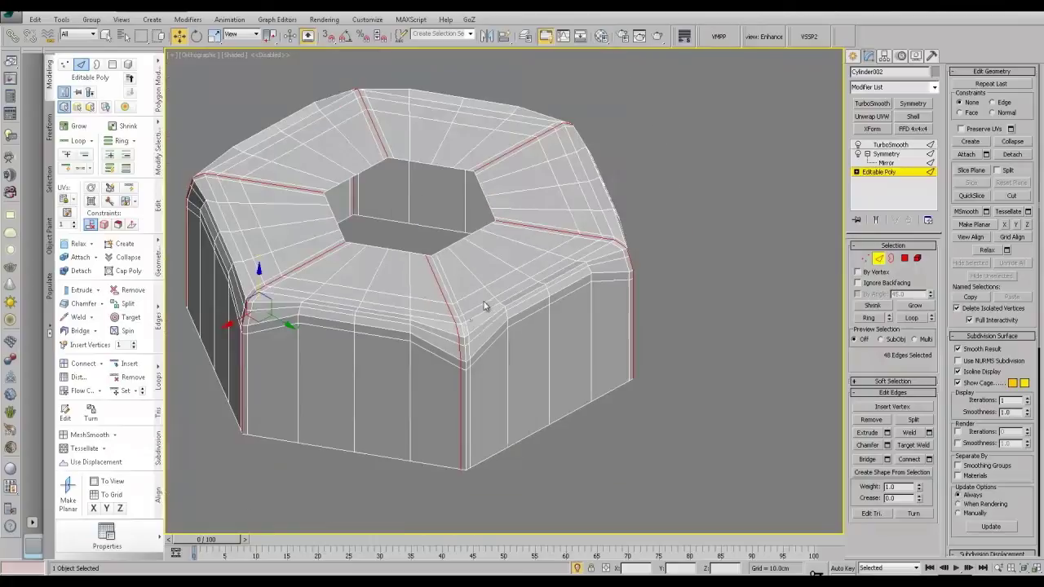
Step: Correct the edge selection at the nut's front corner so that it includes the complete vertical corner loop
left_click(440, 291, "alt")
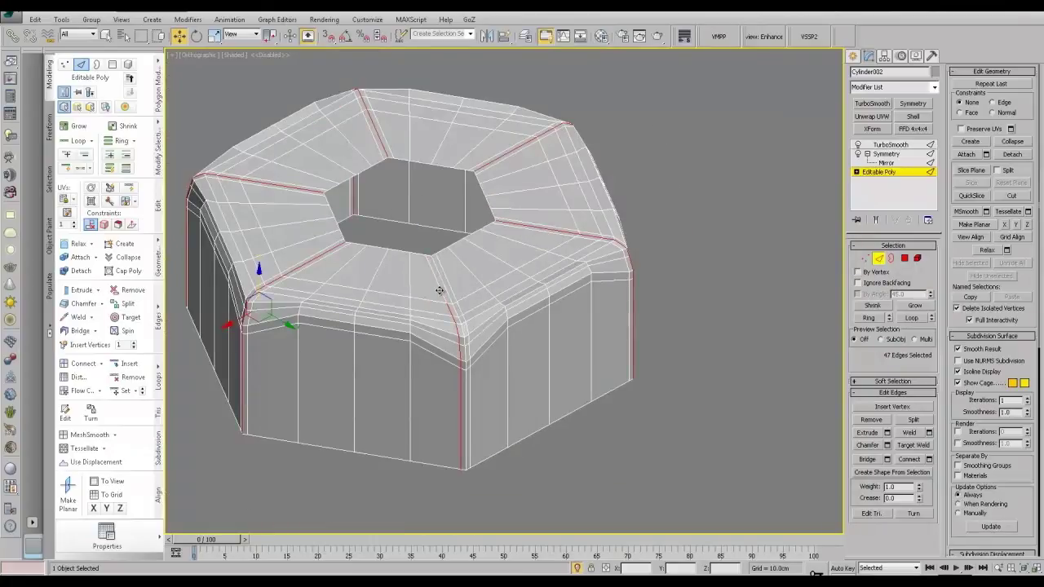
double_click(465, 417, "ctrl")
middle_click_drag(466, 418, 487, 404, "alt")
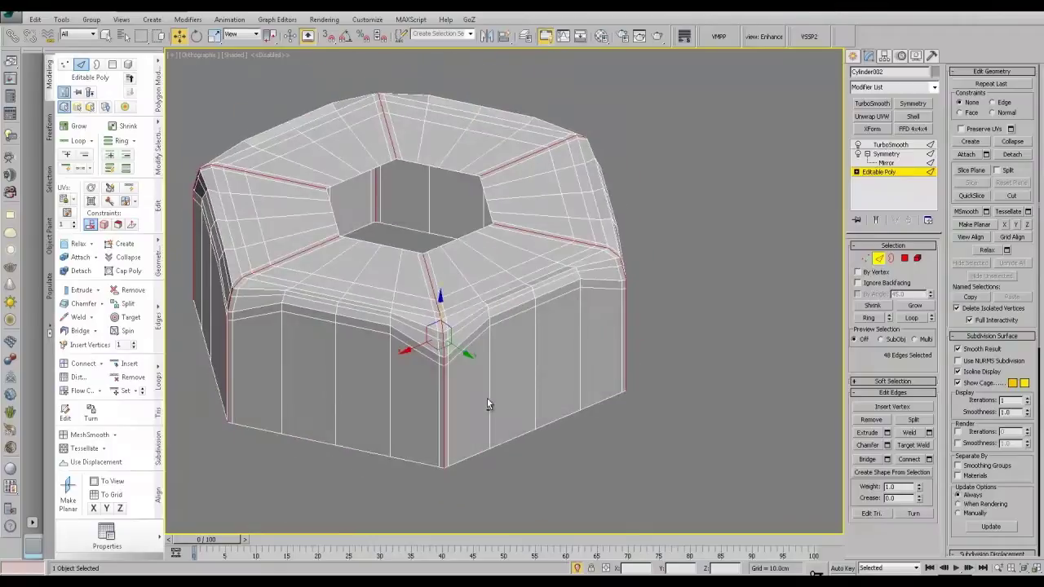
Step: Chamfer the selected corner edge loops by a very small amount below 0.01 cm, using one segment
left_click(886, 445)
left_click(322, 168)
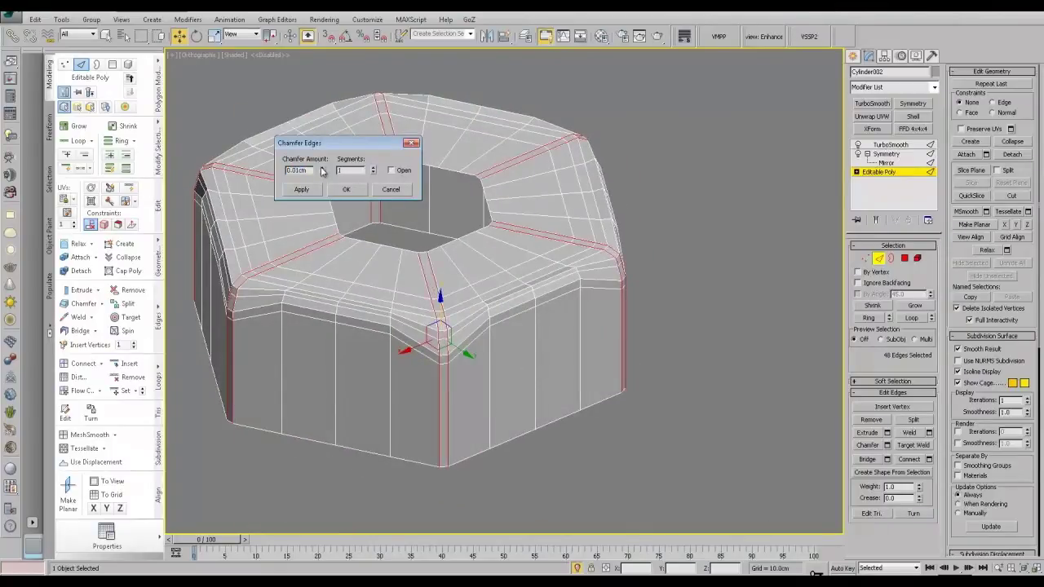
left_click(323, 172)
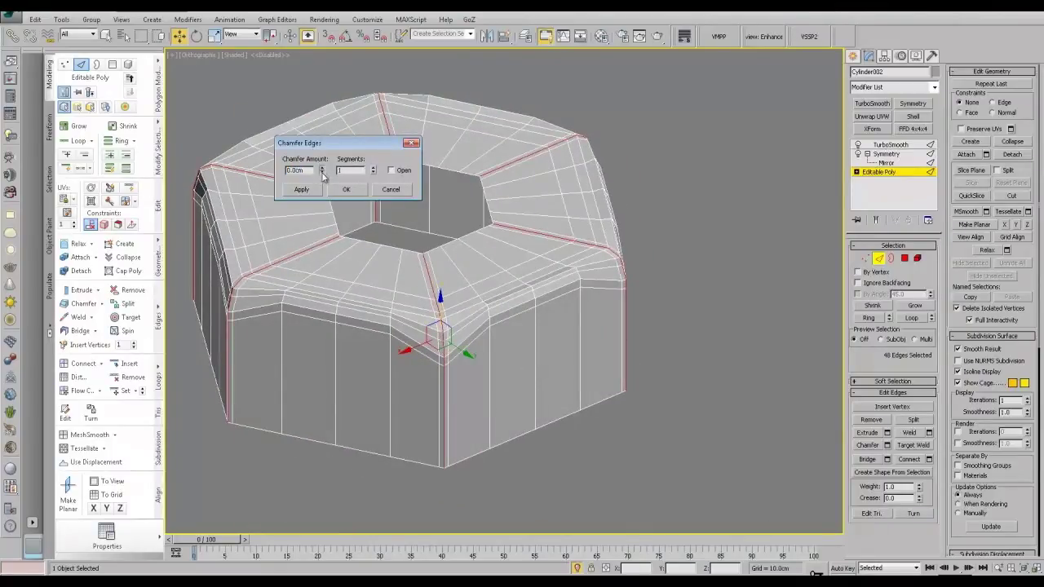
left_click(322, 167)
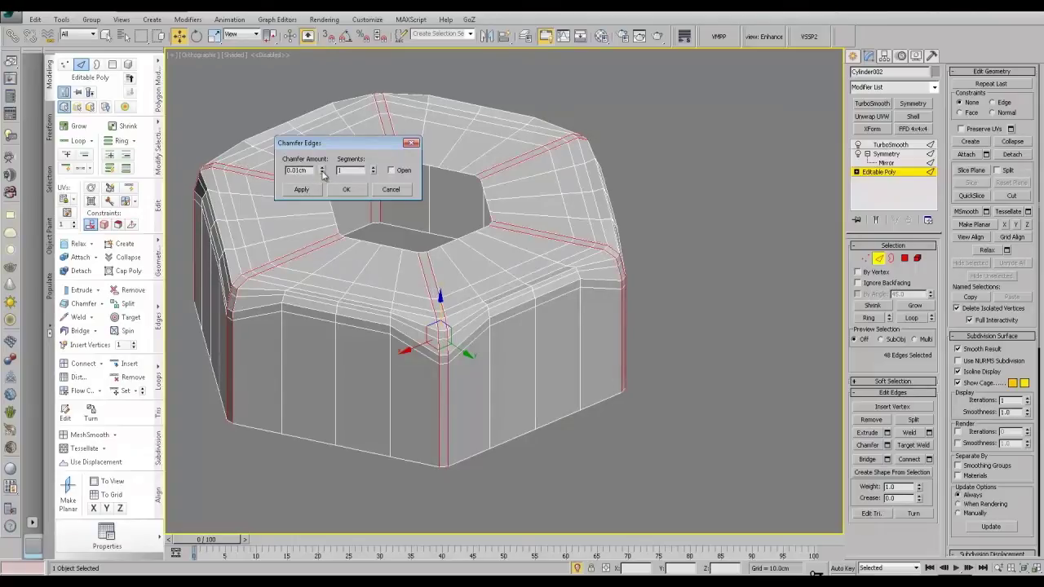
left_click(322, 173)
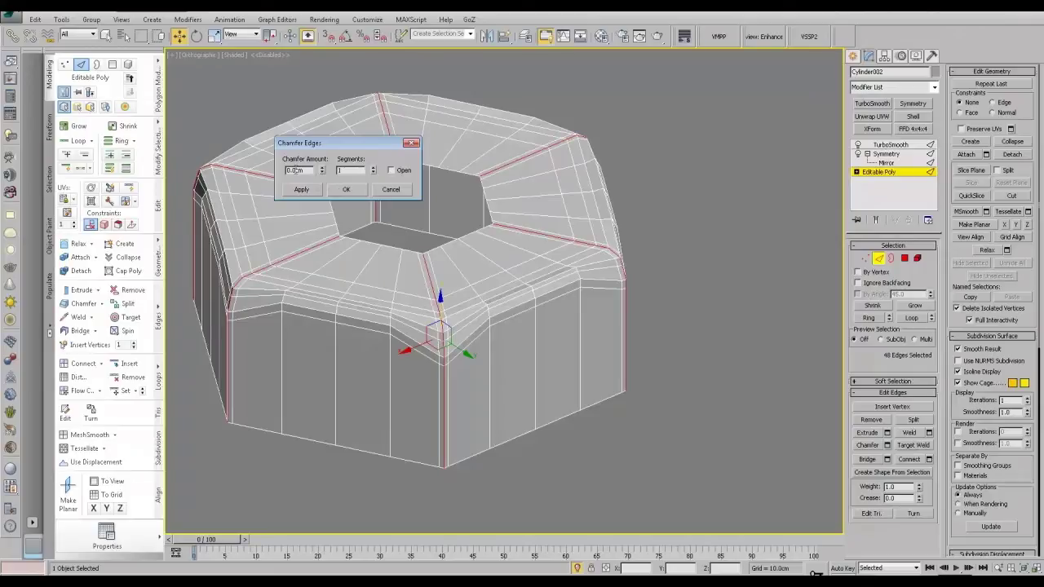
key("Return")
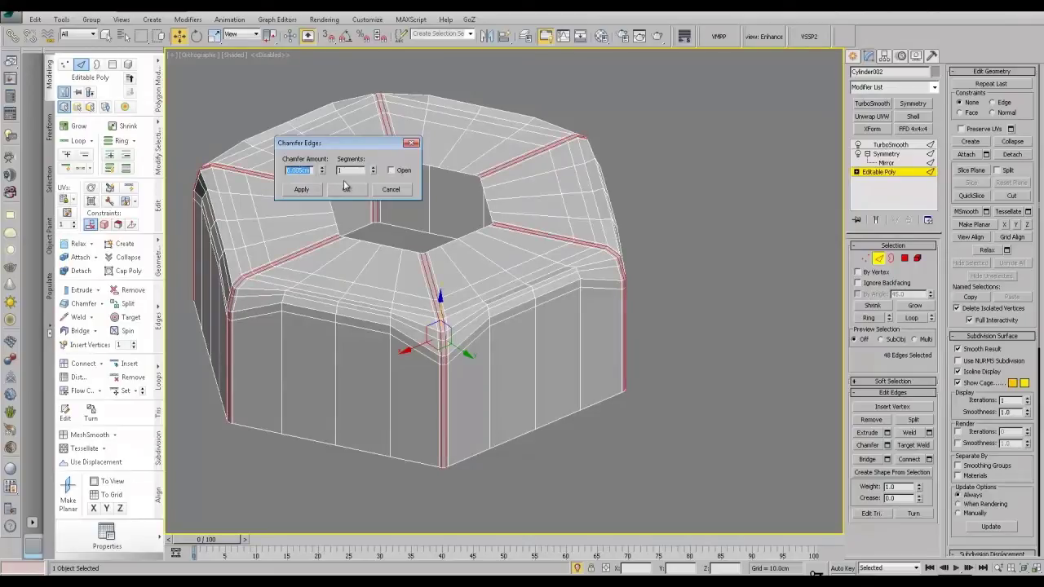
left_click(347, 191)
Step: Inspect the smoothed nut with its chamfered corners, both without selection highlights and reselected
middle_click_drag(538, 363, 711, 358, "alt")
left_click(900, 172)
left_click(725, 268)
scroll(711, 347, "down", 3)
left_click(632, 367)
Step: Remove the edge loop running around the nut's upper rim bevel from the base mesh, including its vertices
left_click(886, 173)
scroll(711, 375, "up", 4)
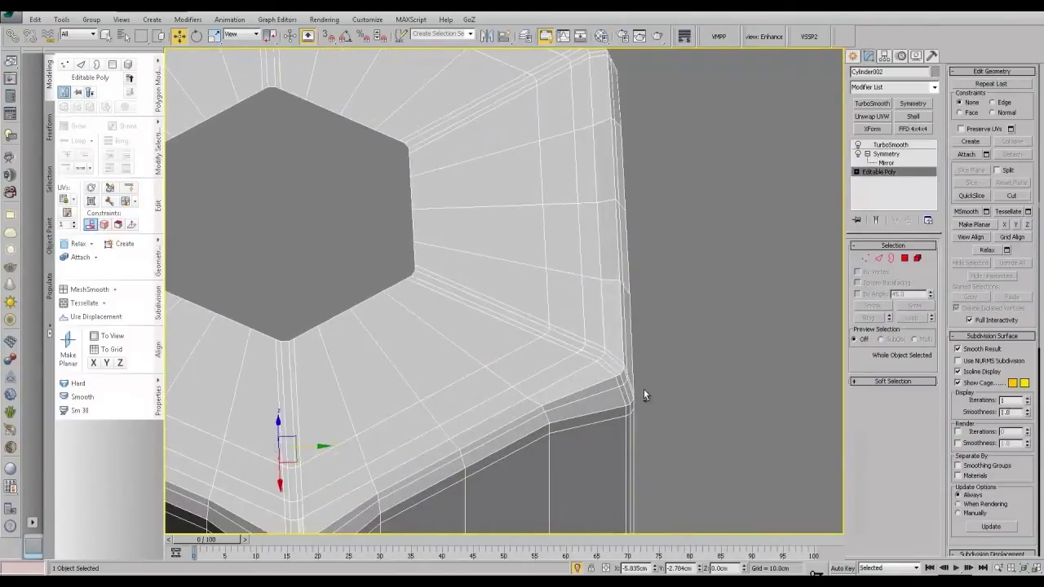
middle_click_drag(643, 391, 662, 342, "alt")
left_click_drag(662, 340, 666, 357, "alt")
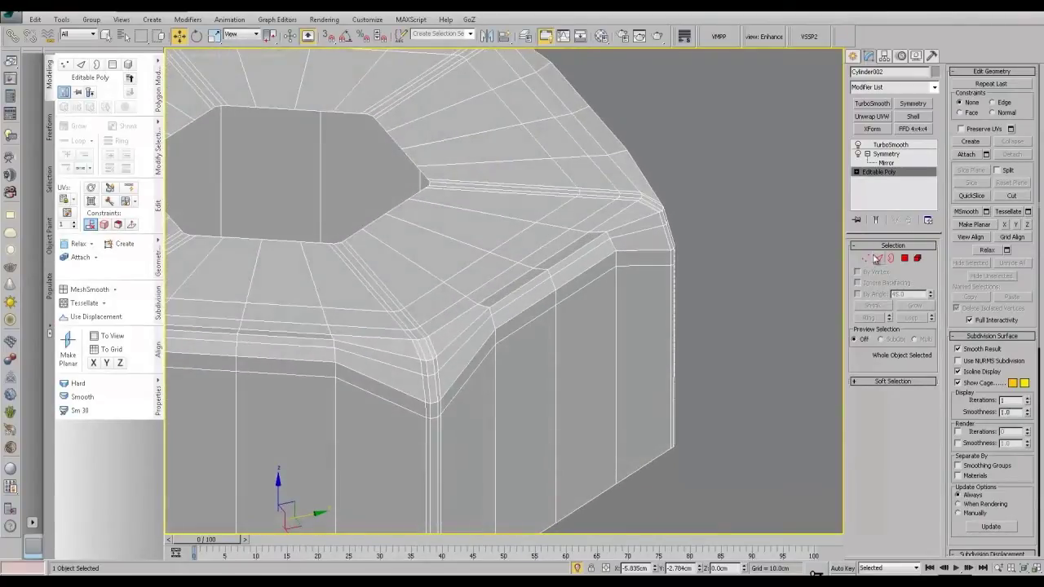
left_click(878, 259)
left_click(594, 240)
double_click(594, 240)
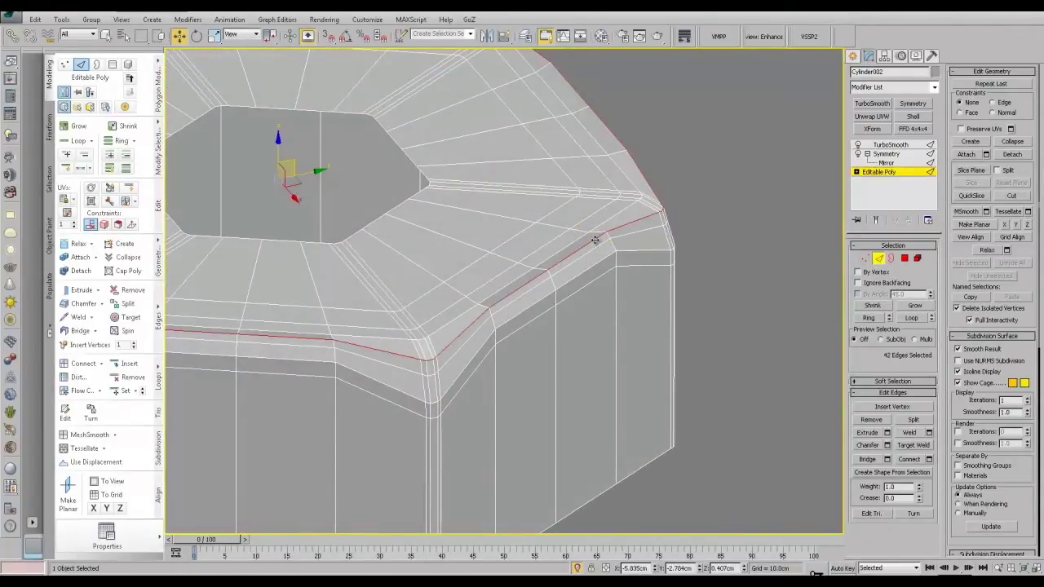
key("ctrl+BackSpace")
Step: Check how the smoothed nut's rim shades without selection highlights, viewed from farther away
left_click(906, 173)
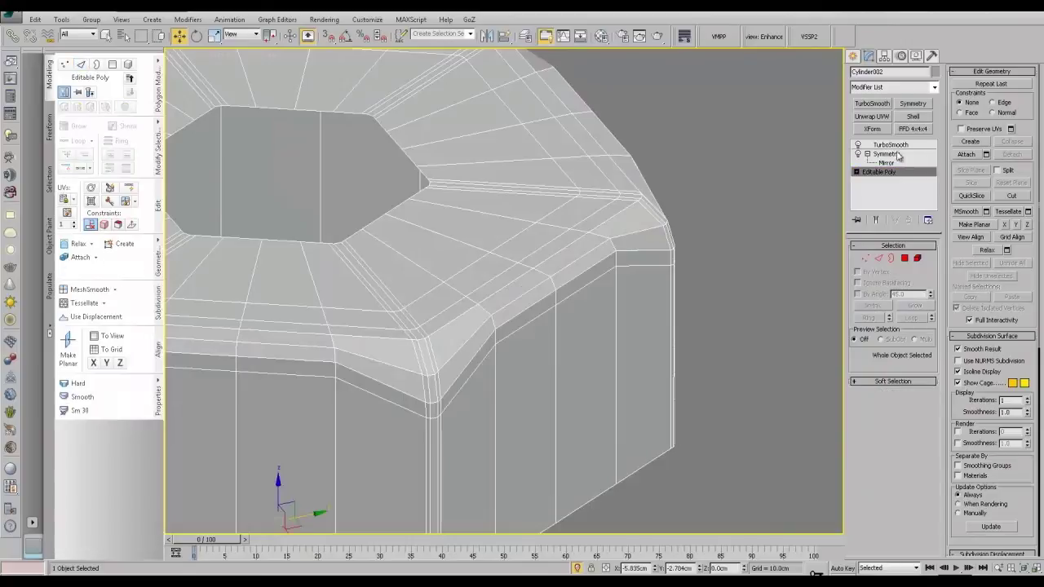
left_click(739, 182)
scroll(738, 283, "down", 6)
middle_click_drag(739, 284, 723, 336, "alt")
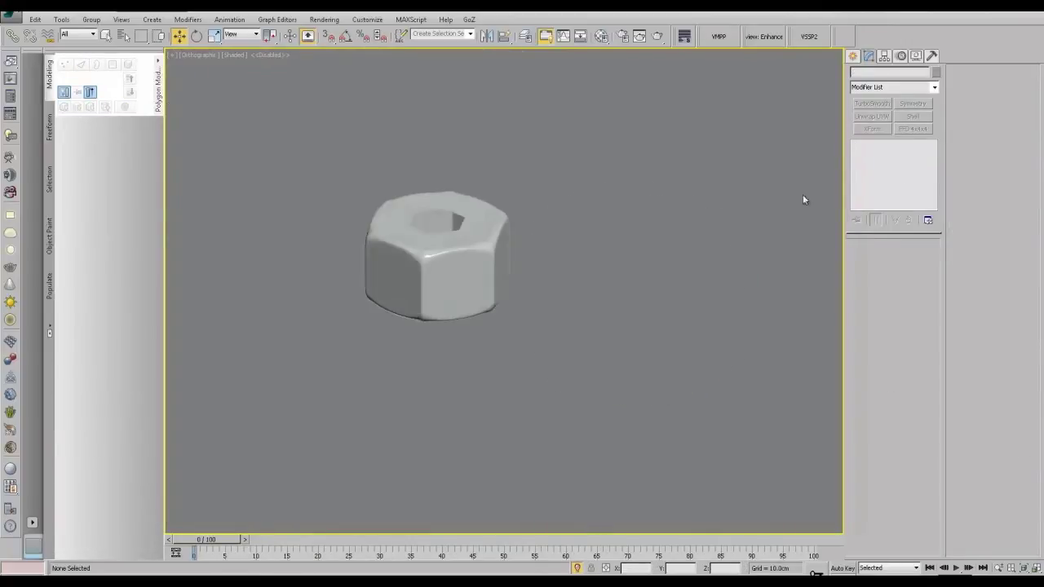
Step: Create a sphere slightly narrower than the nut, centre it on the nut's top and convert it to Editable Poly
left_click(852, 55)
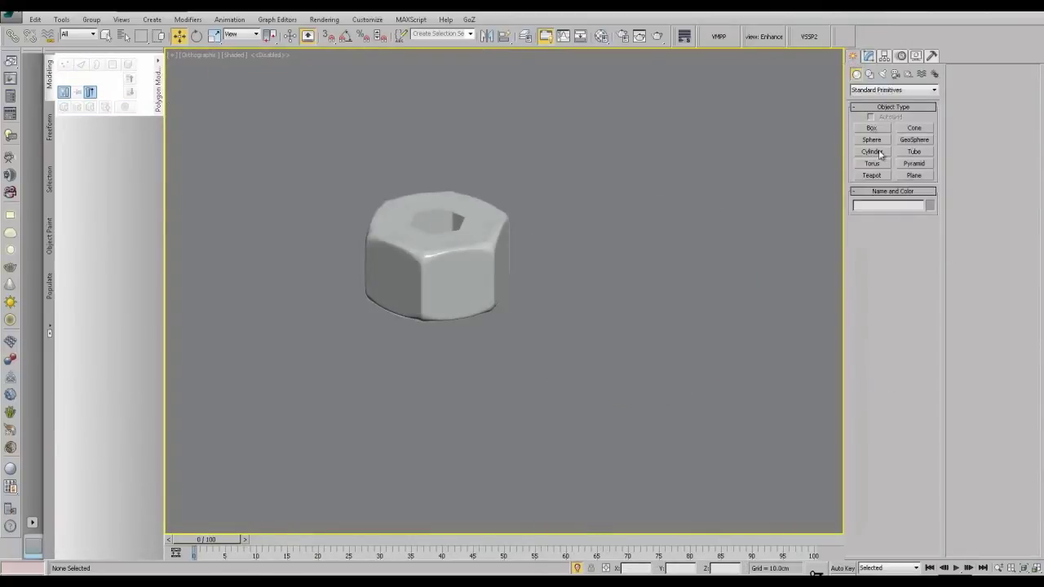
left_click(872, 139)
left_click_drag(659, 234, 438, 189)
key("w")
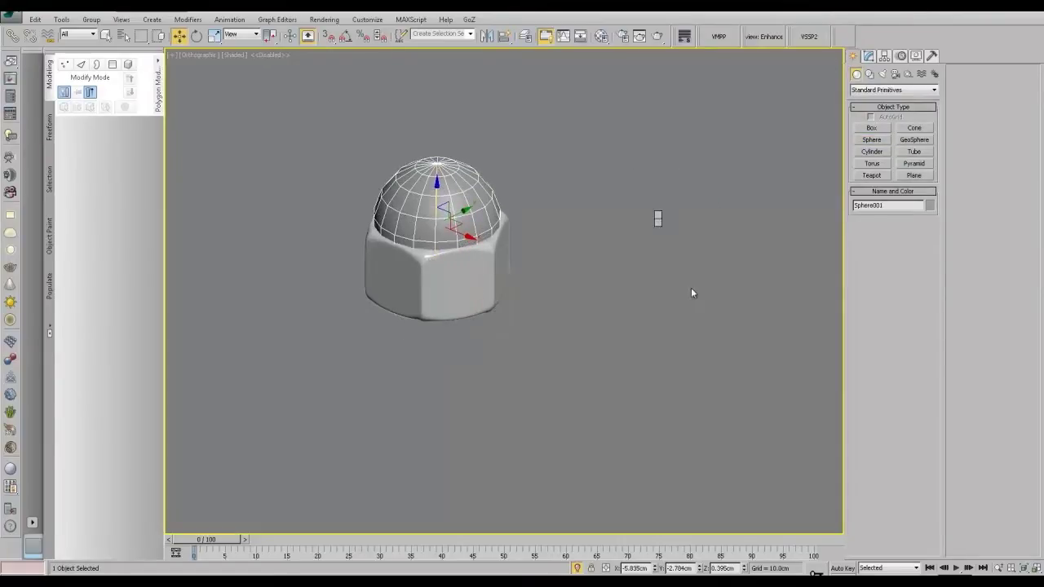
left_click(798, 335)
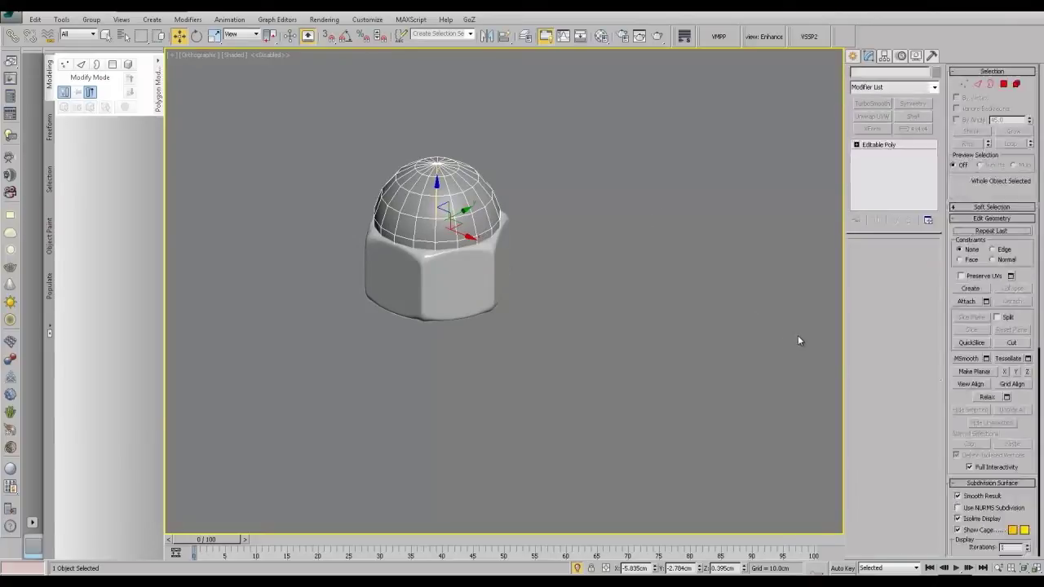
Step: Select all of the sphere's polygons and scale them down slightly and uniformly
left_click(904, 260)
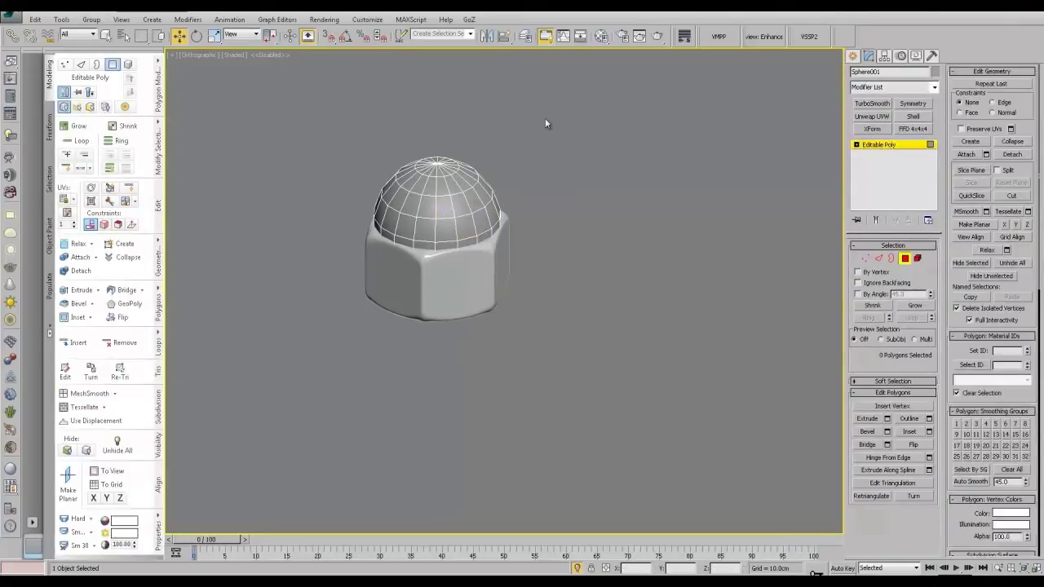
key("ctrl+a")
key("r")
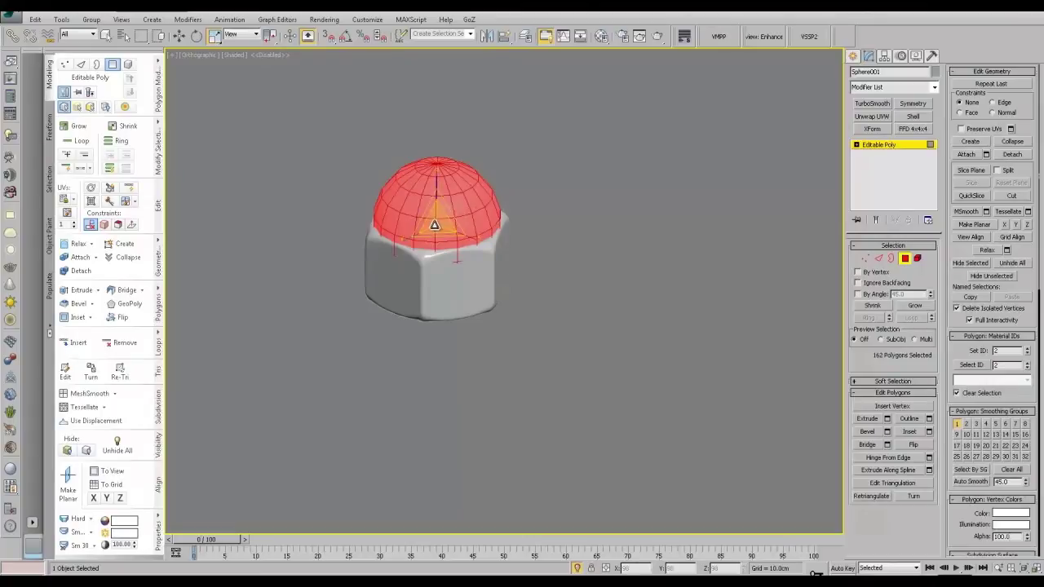
left_click_drag(434, 224, 434, 226)
Step: Delete the sphere's lower polygons in a front wireframe view, leaving only the dome above the nut
key("f")
key("z")
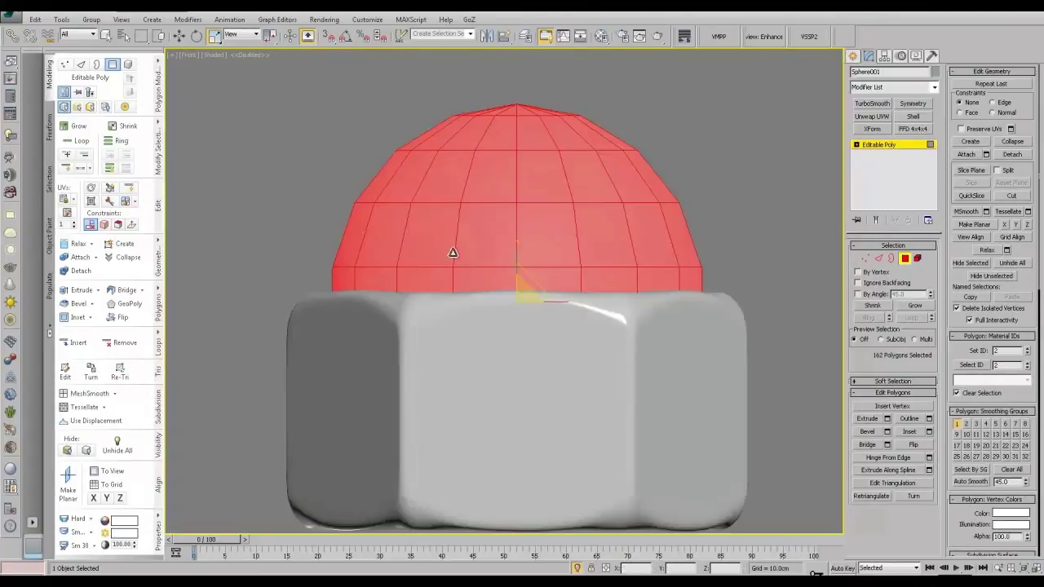
middle_click_drag(509, 318, 446, 203)
key("F3")
scroll(717, 324, "down", 2)
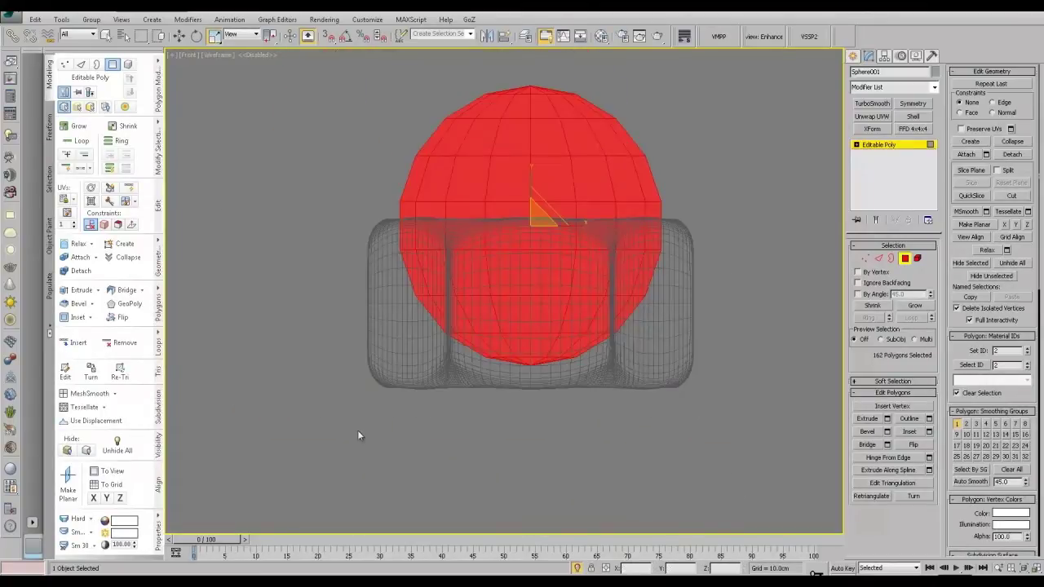
left_click_drag(690, 242, 699, 225)
key("Delete")
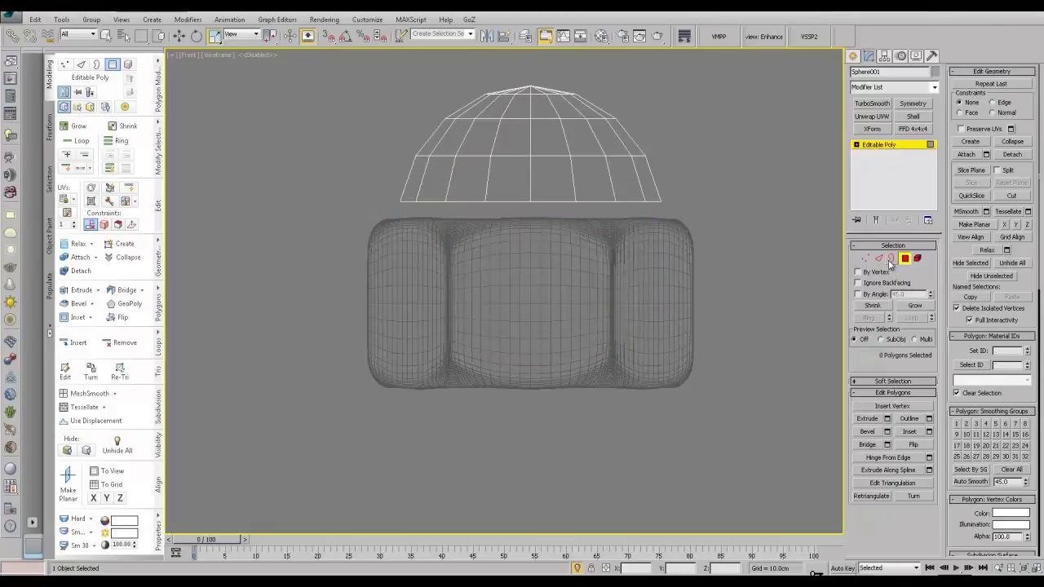
Step: Extend the dome's open border straight down as a short band of new polygons reaching the nut's top face
key("3")
left_click(591, 200)
key("w")
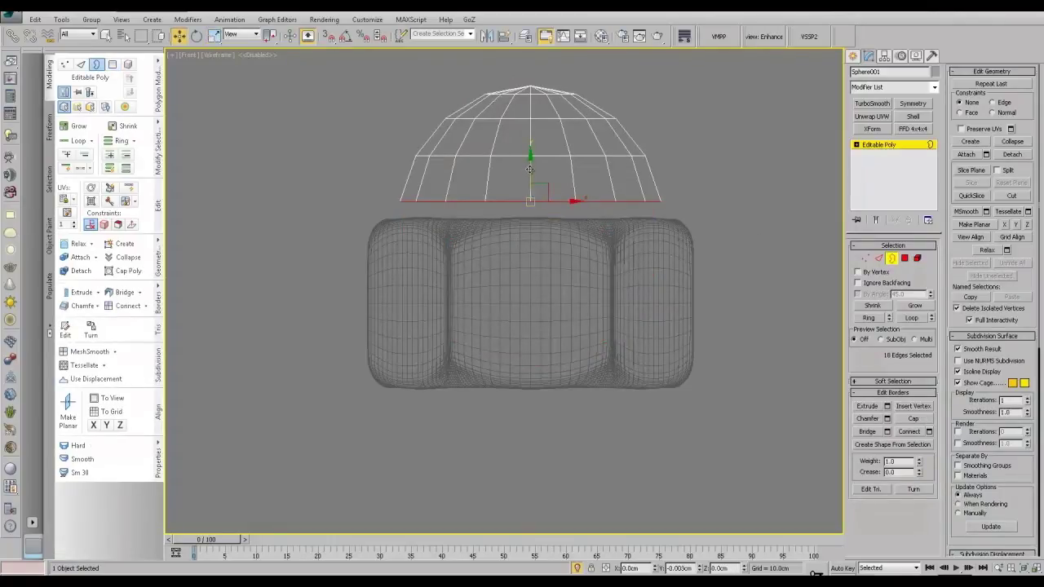
left_click_drag(530, 168, 529, 184, "shift")
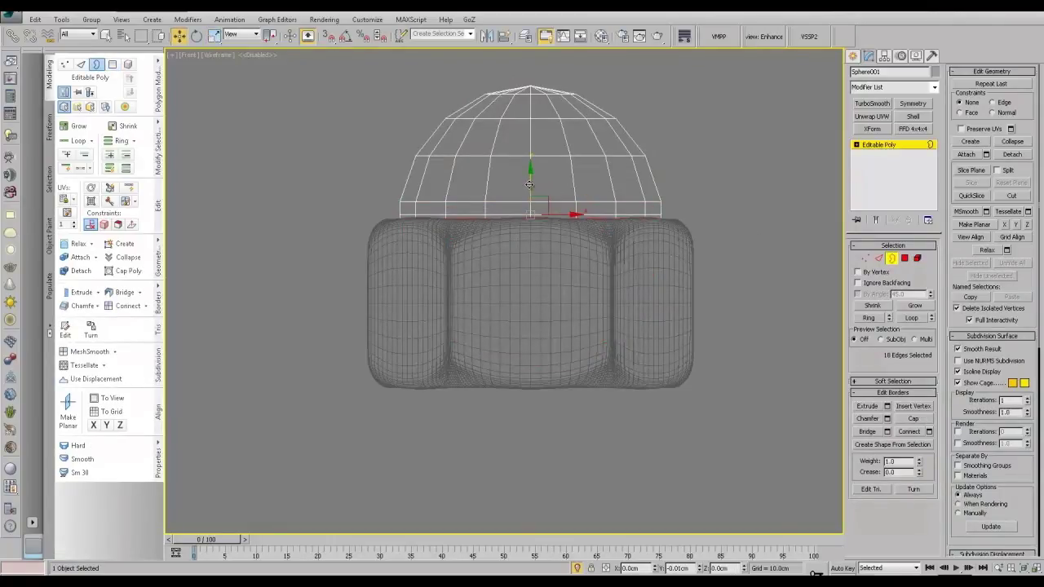
middle_click_drag(543, 256, 560, 309, "alt")
key("F3")
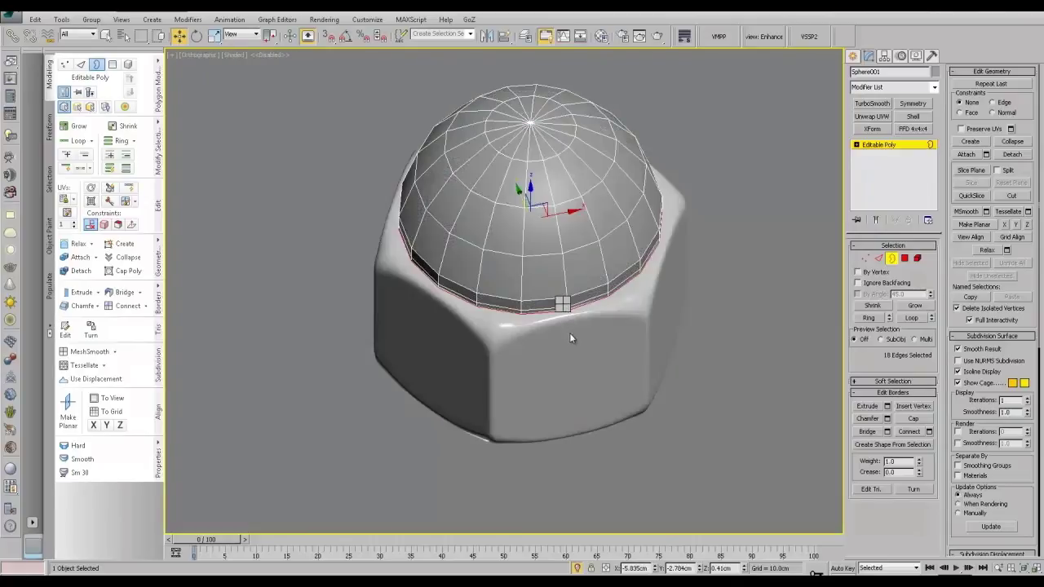
Step: Scale the dome's bottom border outward to about 101% and finish editing the border
key("r")
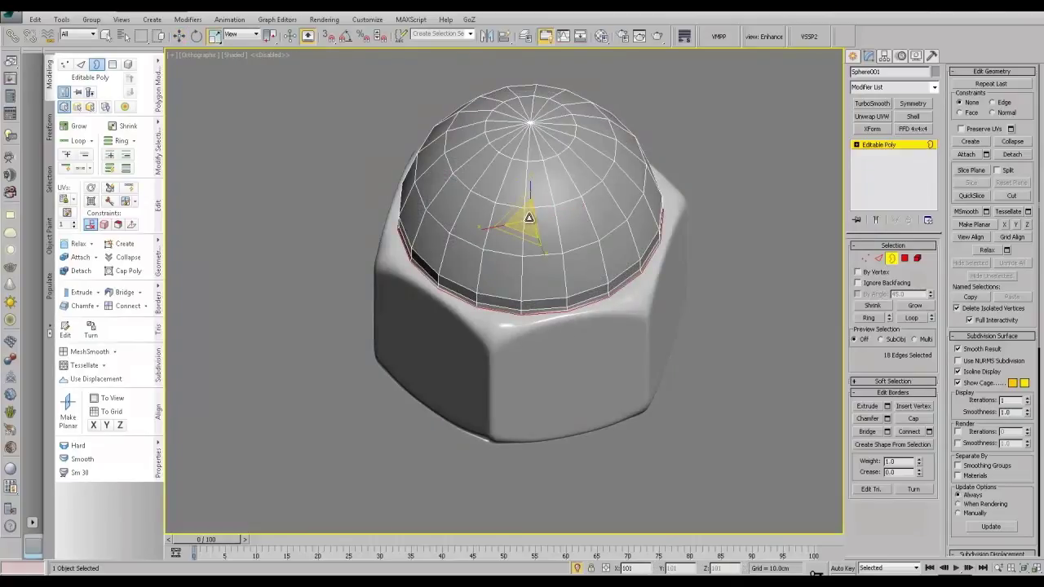
left_click(879, 150)
middle_click_drag(743, 294, 724, 265, "alt")
Step: Try to attach the dome to the nut's base mesh beneath its Symmetry modifiers, and undo the attachment
left_click(667, 294)
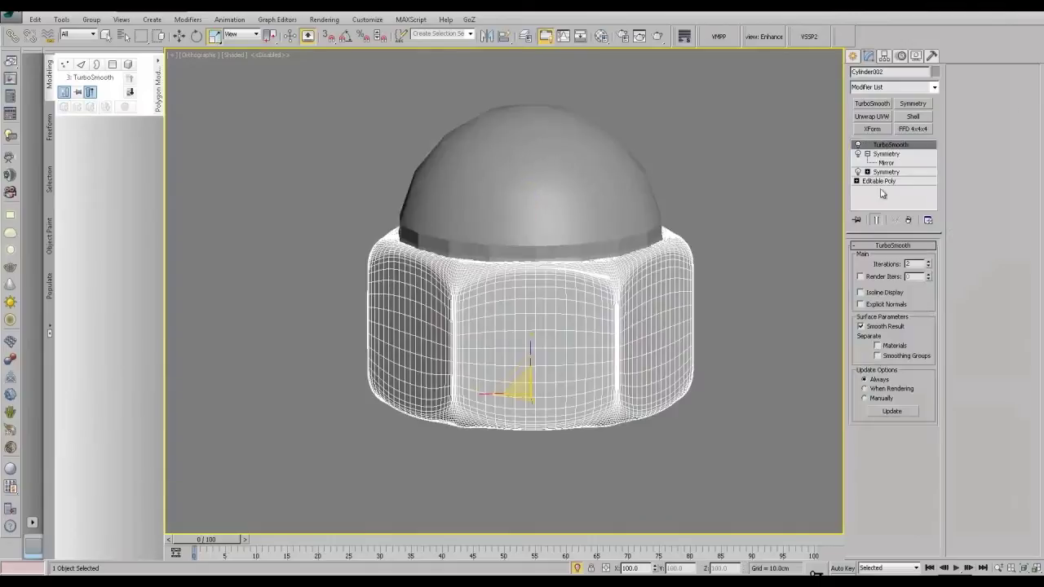
left_click(895, 183)
left_click(966, 155)
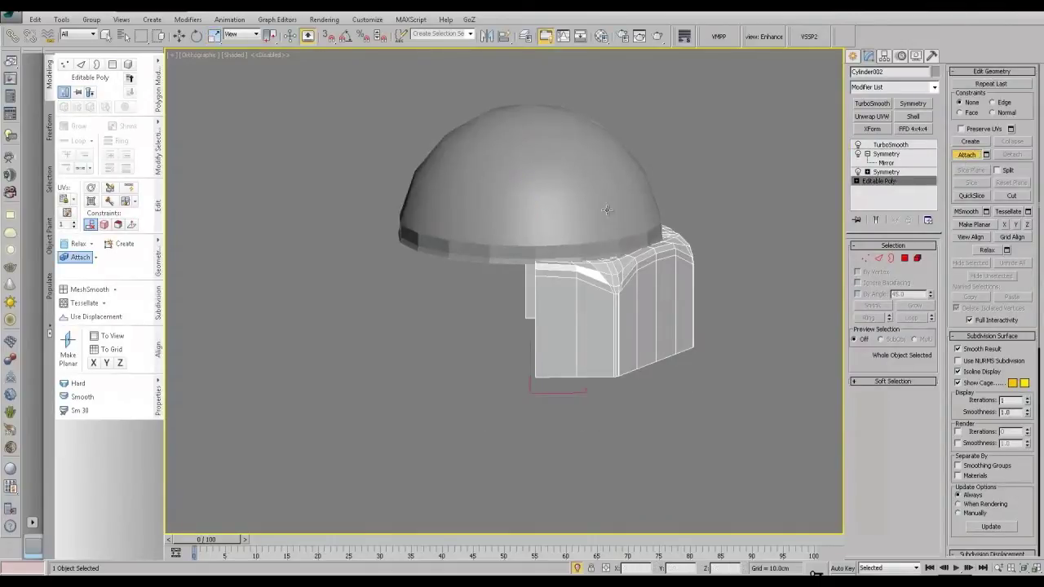
left_click(607, 210)
key("w")
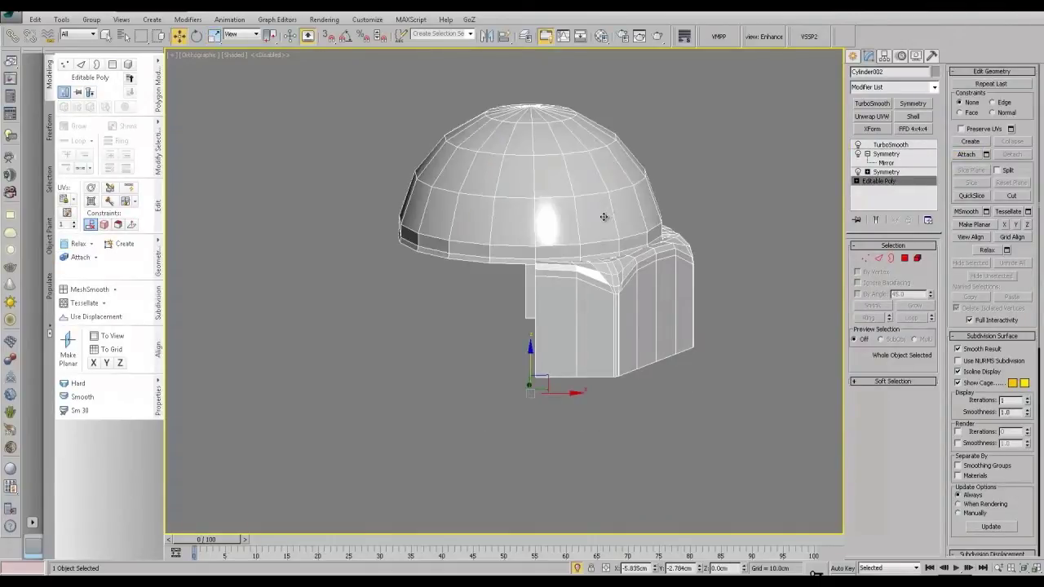
key("ctrl+z")
key("ctrl+z")
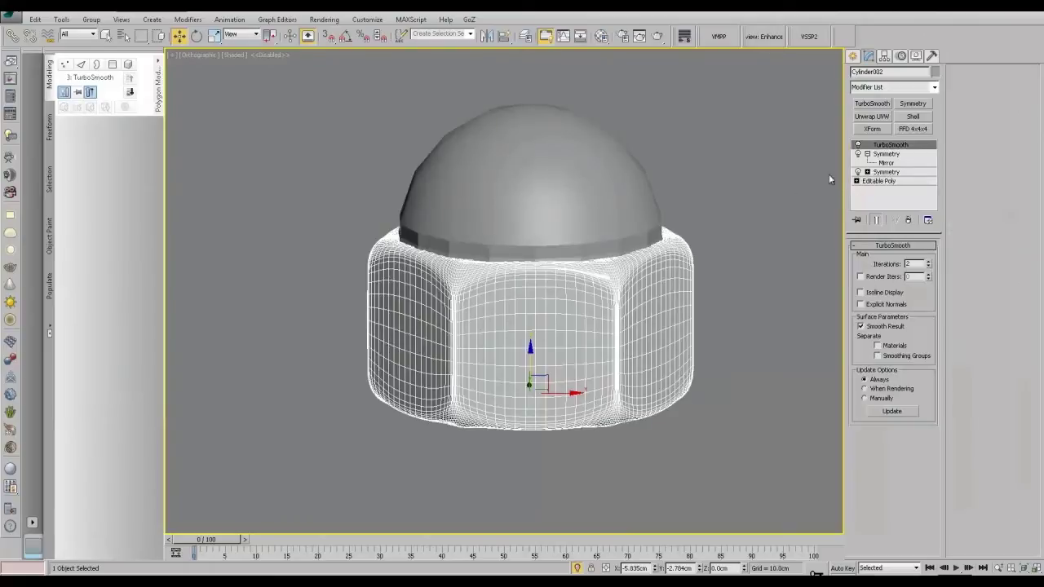
Step: Collapse the nut's modifier stack up to the upper Symmetry into an Editable Poly, keeping TurboSmooth above it
left_click(885, 155)
right_click(884, 156)
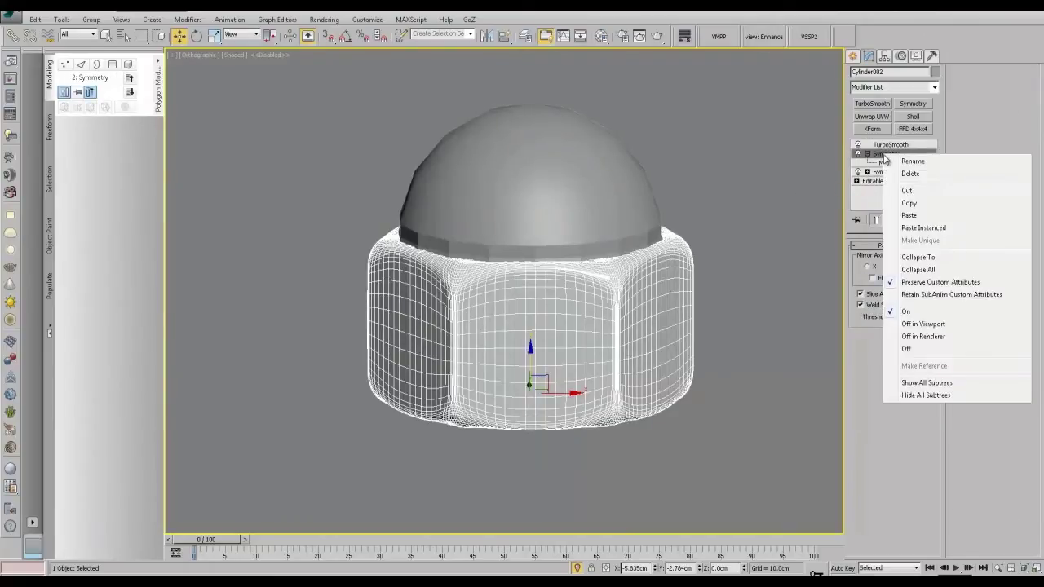
left_click(878, 162)
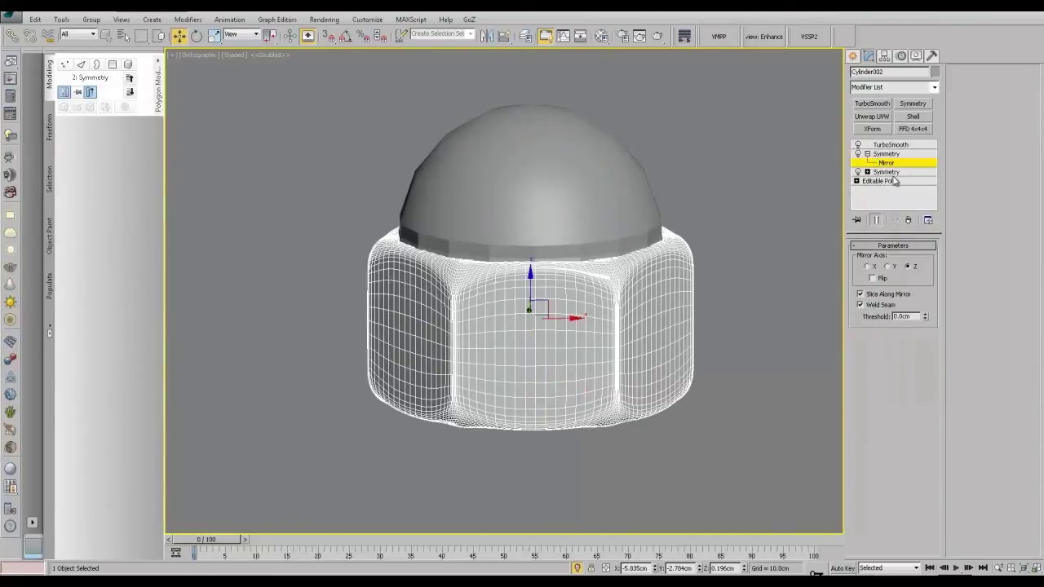
left_click(886, 172)
left_click(892, 154)
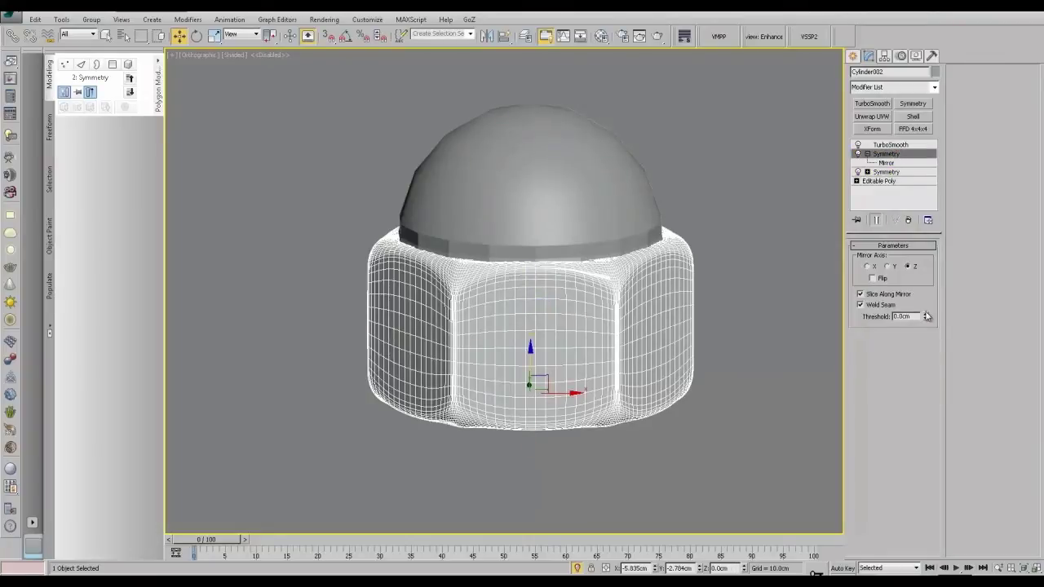
right_click(883, 153)
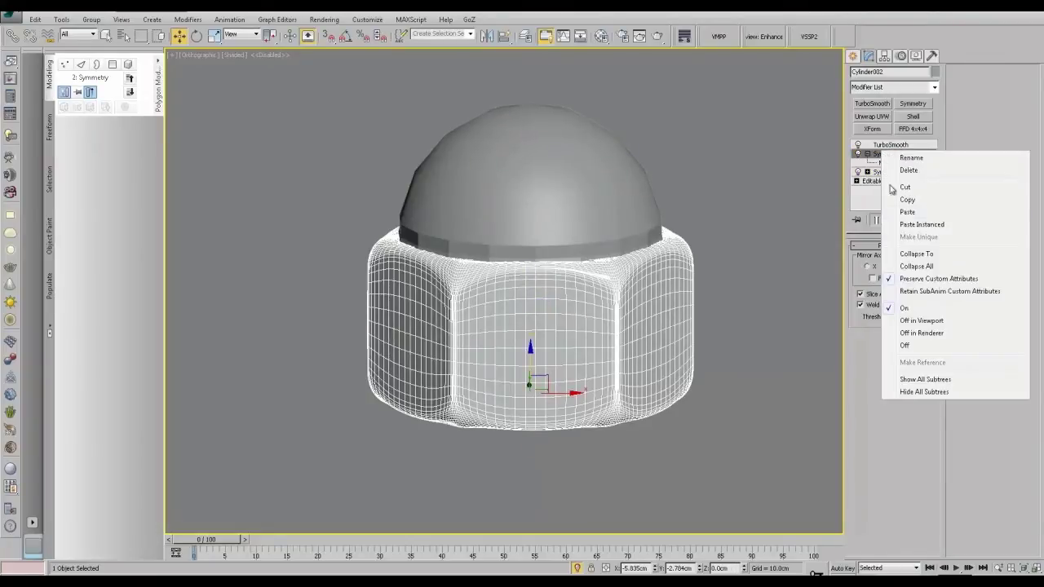
left_click(916, 255)
left_click(892, 155)
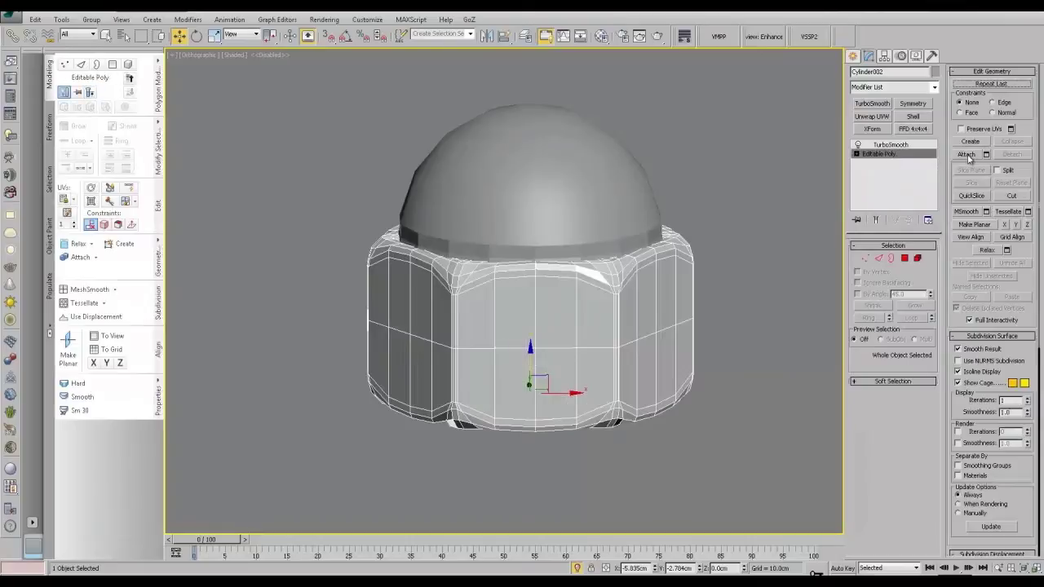
Step: Attach the dome to the collapsed nut mesh and view the combined cap nut
left_click(620, 169)
left_click(968, 160)
scroll(708, 215, "down", 4)
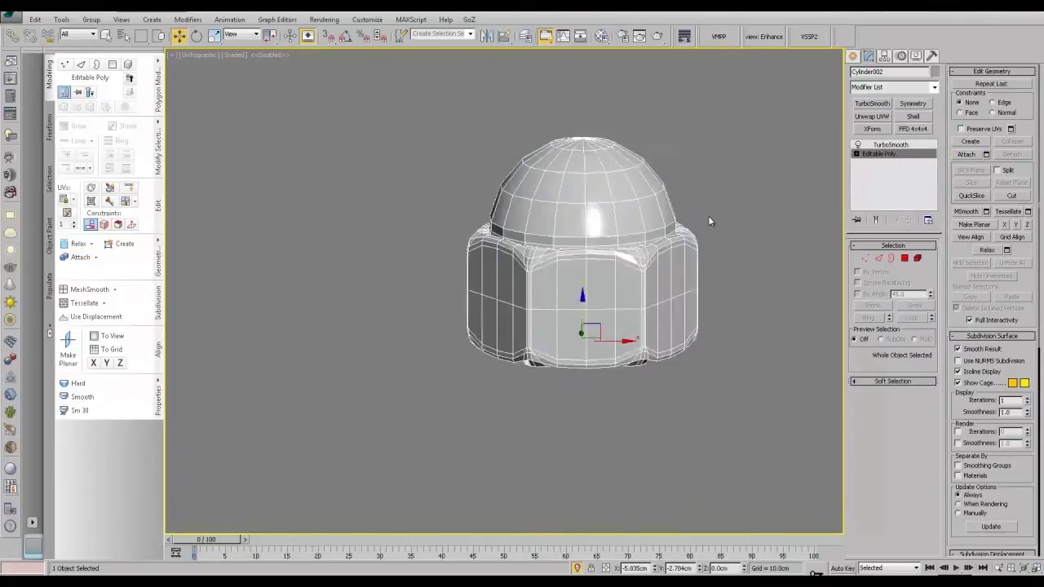
middle_click_drag(708, 215, 669, 246, "alt")
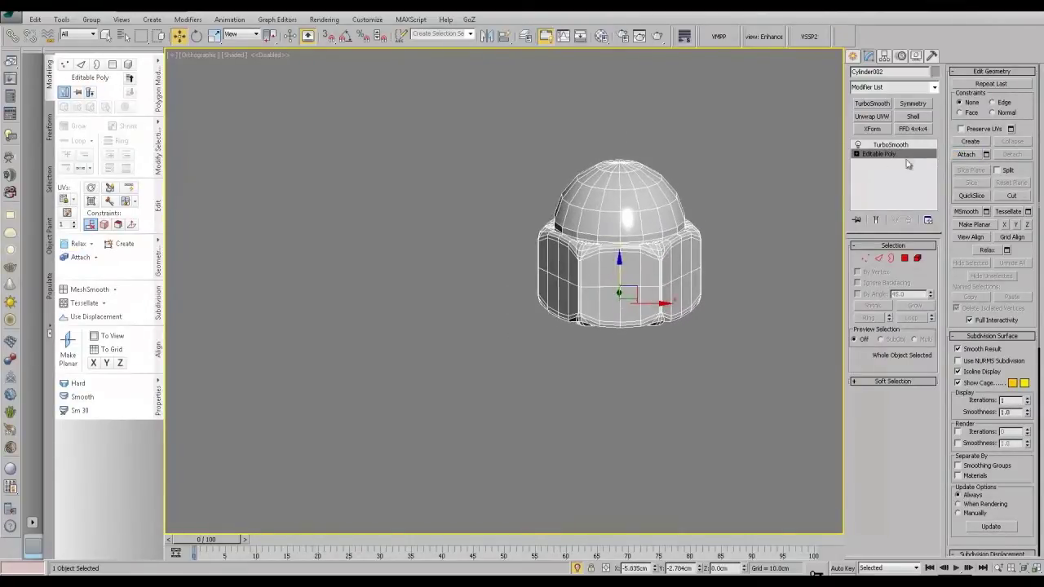
Step: Show the cap nut's TurboSmooth result and inspect the shaded nut without its wireframe edges
left_click(905, 146)
middle_click_drag(768, 215, 622, 242)
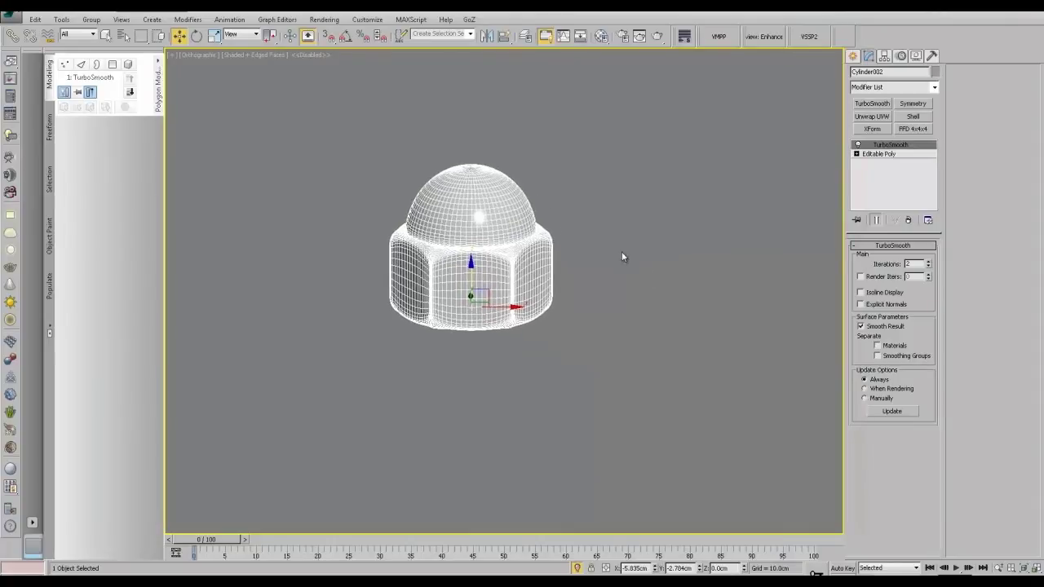
left_click(620, 280)
key("F4")
middle_click_drag(592, 313, 575, 300)
scroll(617, 299, "up", 3)
scroll(586, 253, "down", 5)
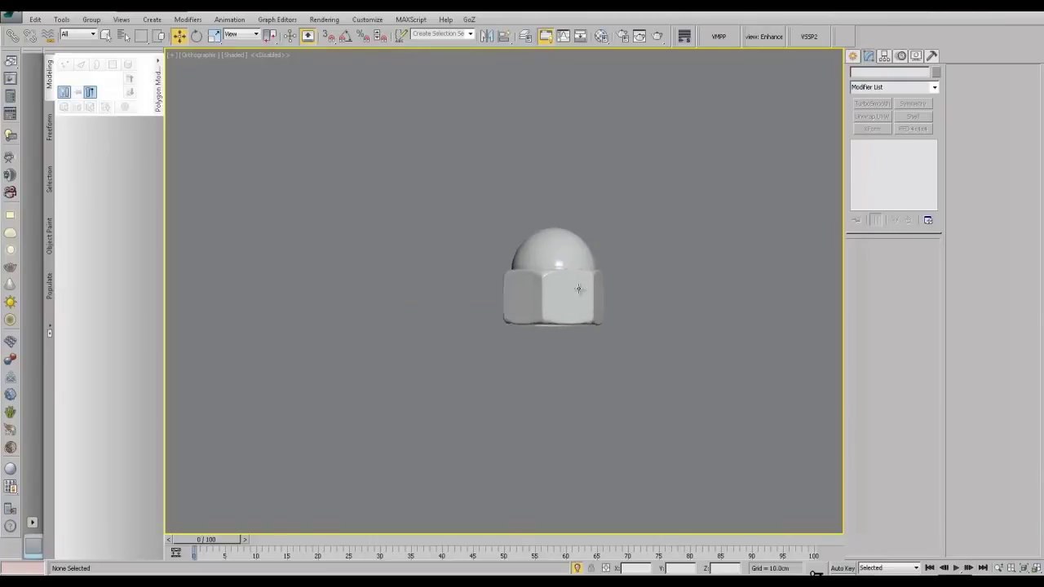
scroll(576, 293, "up", 6)
Step: Select the twelve vertices at the nut's bottom corners in its Editable Poly and lower them slightly, using the Normal constraint
left_click(852, 57)
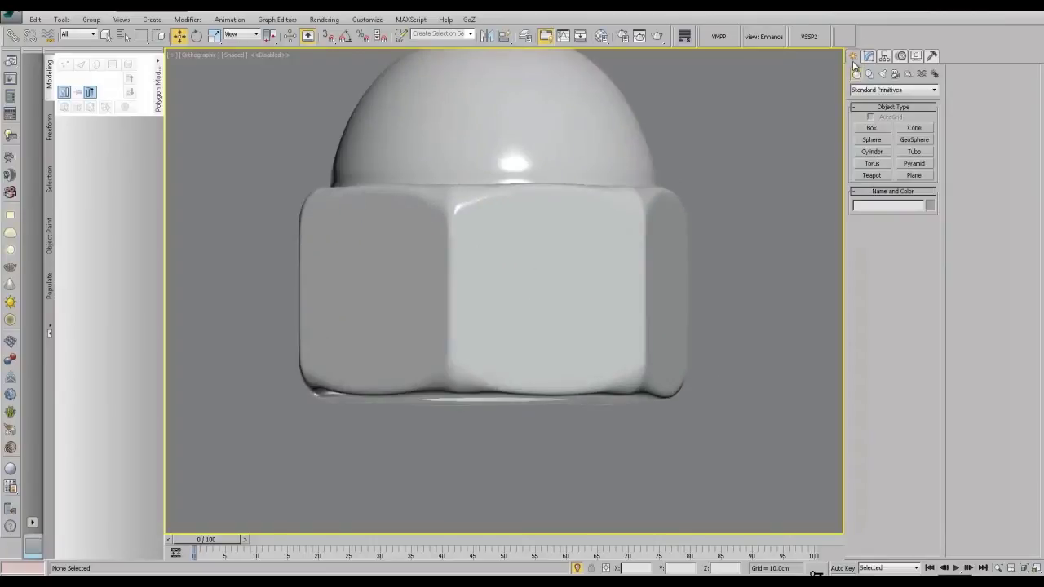
left_click(606, 251)
left_click(869, 56)
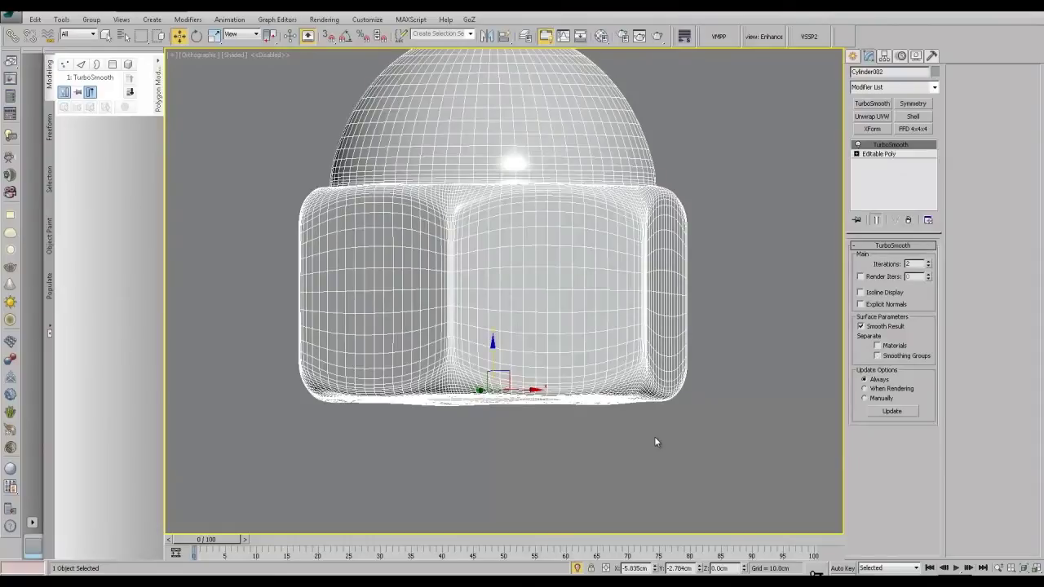
left_click(880, 155)
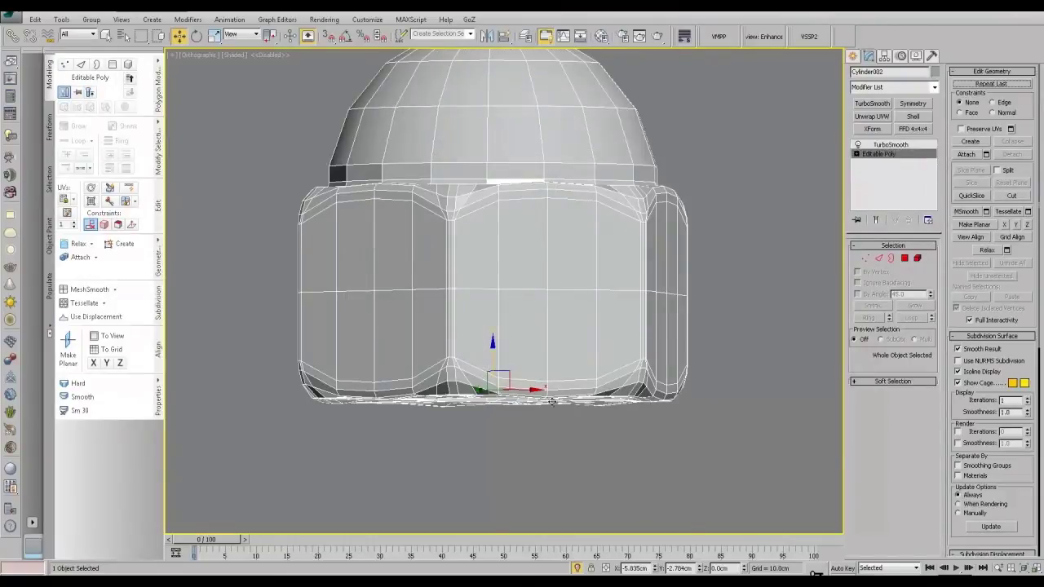
middle_click_drag(522, 435, 574, 395)
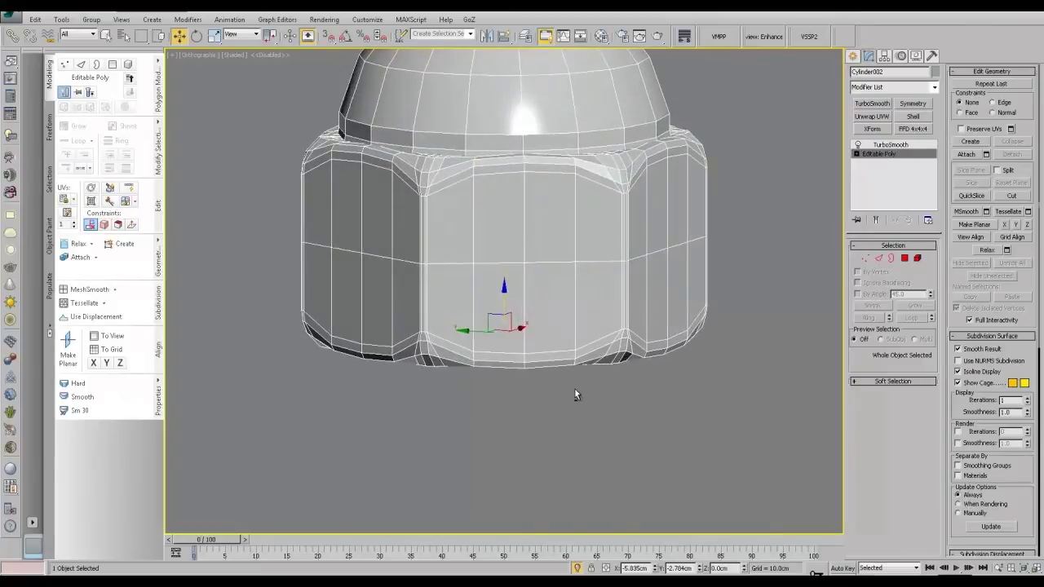
left_click(867, 259)
left_click(619, 352)
left_click(627, 352, "ctrl")
middle_click_drag(639, 372, 579, 391, "alt")
left_click(703, 364, "ctrl")
left_click(712, 364, "ctrl")
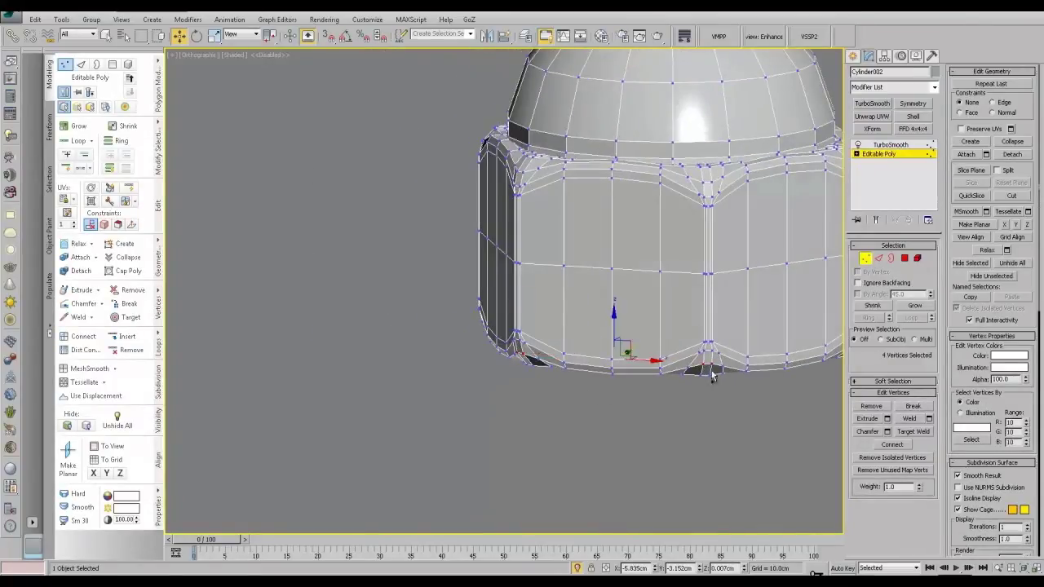
middle_click_drag(712, 372, 496, 372)
middle_click_drag(496, 372, 578, 376, "alt")
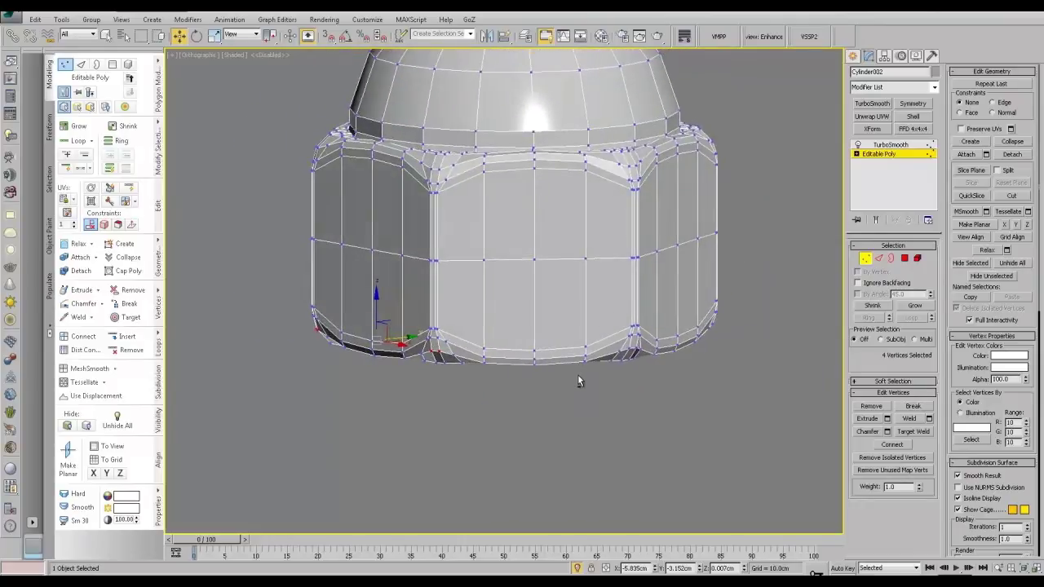
left_click(628, 353, "ctrl")
left_click(635, 351, "ctrl")
middle_click_drag(690, 370, 610, 380, "alt")
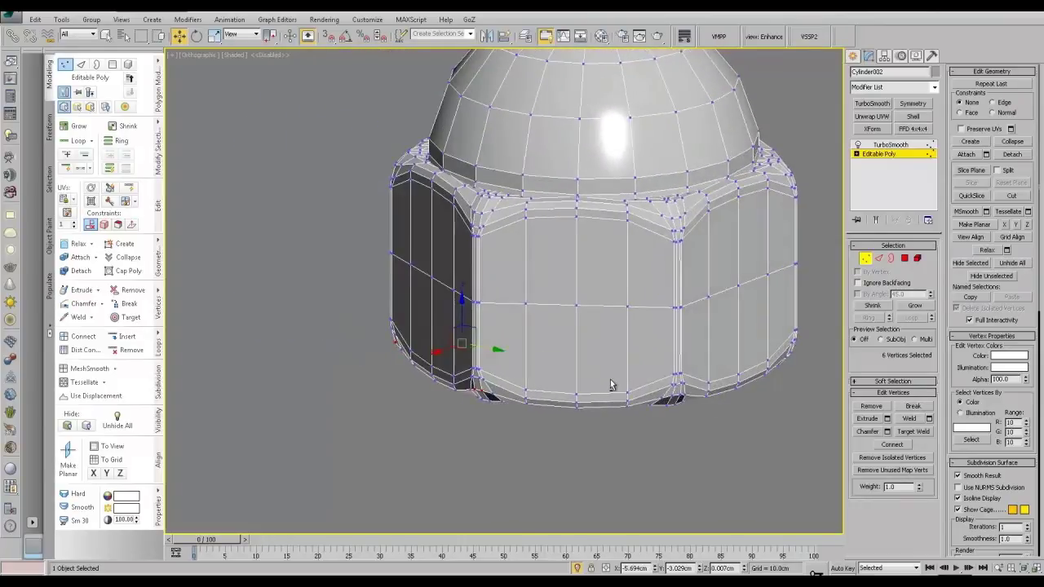
left_click_drag(672, 403, 664, 405, "alt")
scroll(666, 395, "up", 1)
middle_click_drag(664, 405, 589, 393, "alt")
left_click(682, 377, "ctrl")
left_click(691, 377, "ctrl")
scroll(650, 396, "down", 2)
middle_click_drag(589, 393, 544, 396, "alt")
left_click(529, 374, "ctrl")
left_click(536, 373, "ctrl")
left_click(479, 382, "ctrl")
left_click(488, 382, "ctrl")
key("BackSpace")
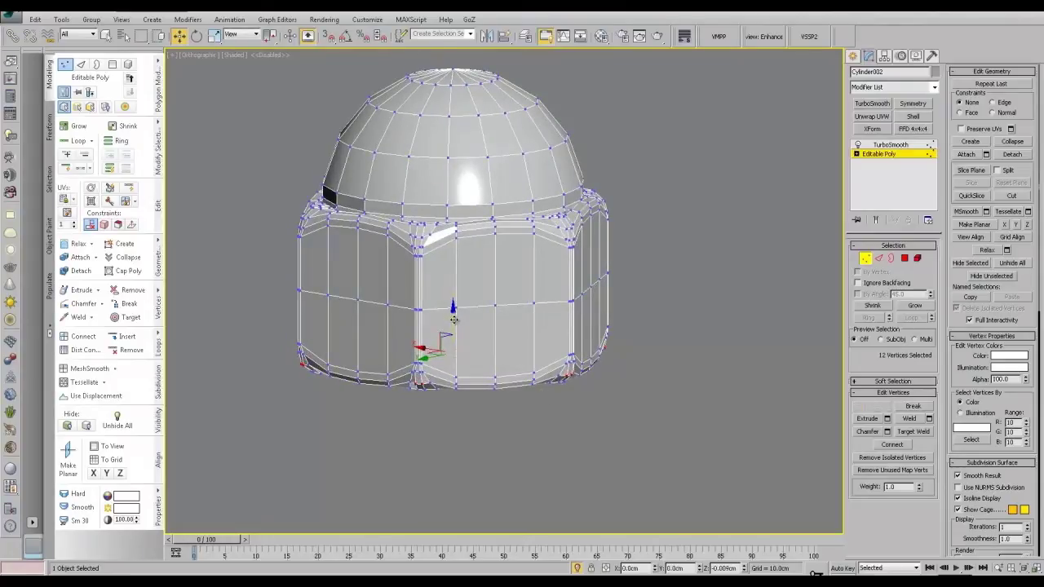
left_click_drag(454, 319, 457, 318)
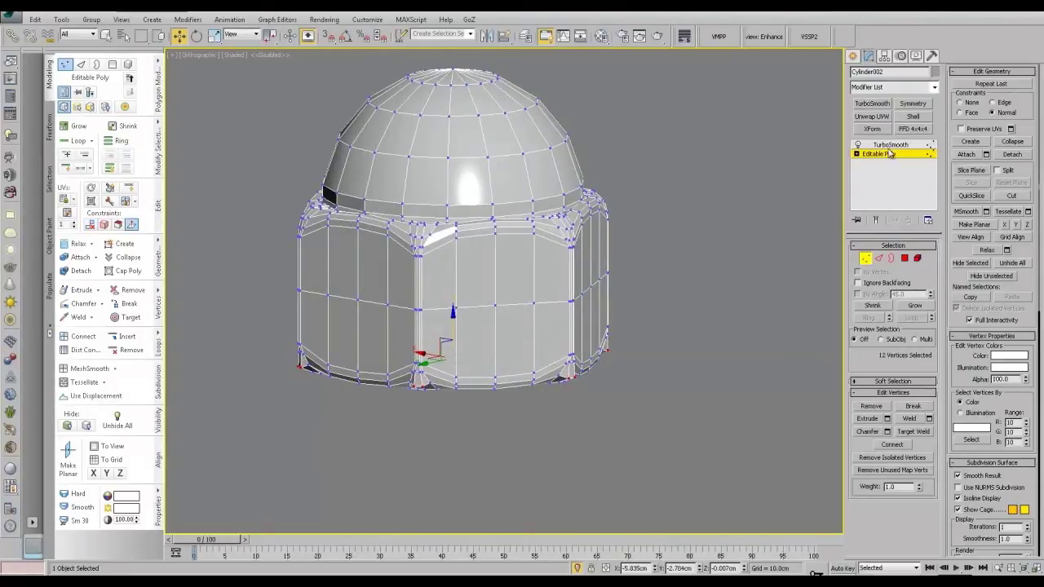
Step: Return to the nut's TurboSmooth level and examine its smoothed bottom corners without wireframe edges
left_click(890, 144)
key("F4")
left_click(701, 336)
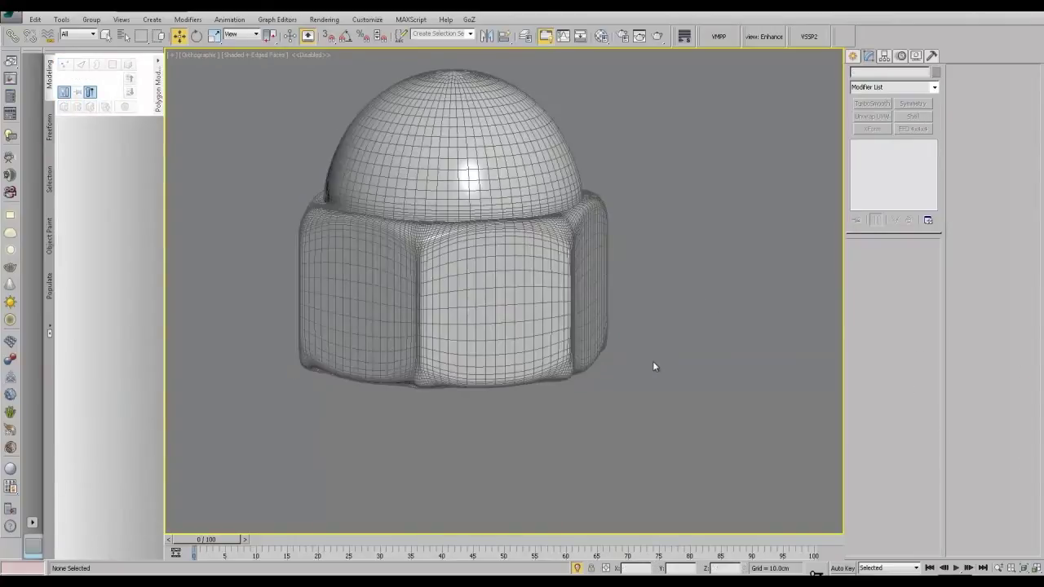
scroll(655, 366, "down", 3)
key("F4")
middle_click_drag(652, 380, 727, 417, "alt")
key("ctrl+z")
left_click(637, 357)
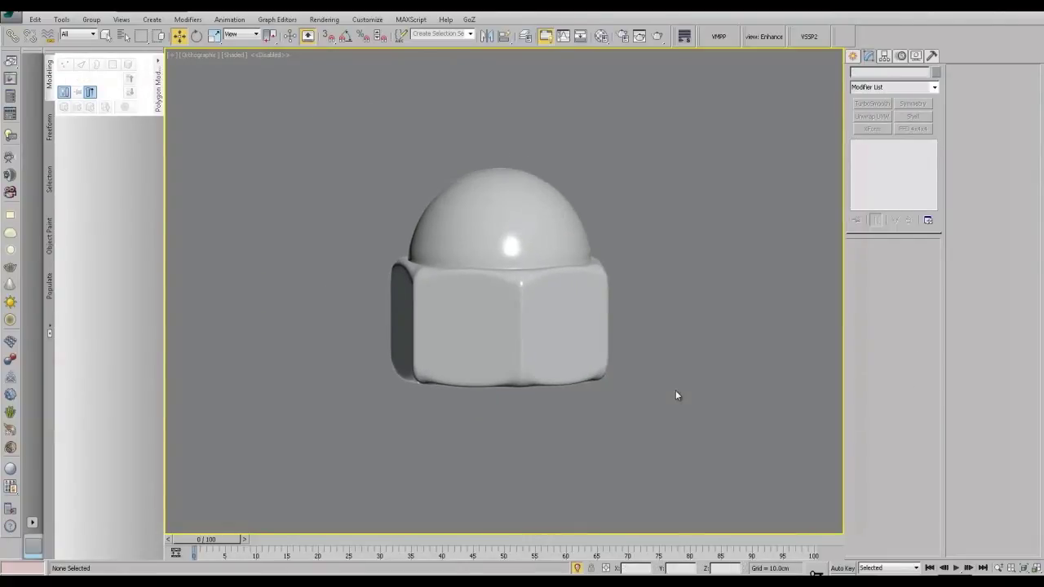
key("ctrl+z")
left_click(697, 357)
Step: Exit isolation so the whole clock body and the reference image plane are shown together with the nut
scroll(679, 360, "down", 3)
middle_click_drag(679, 360, 655, 350, "alt")
scroll(565, 345, "down", 5)
middle_click_drag(565, 345, 621, 343, "alt")
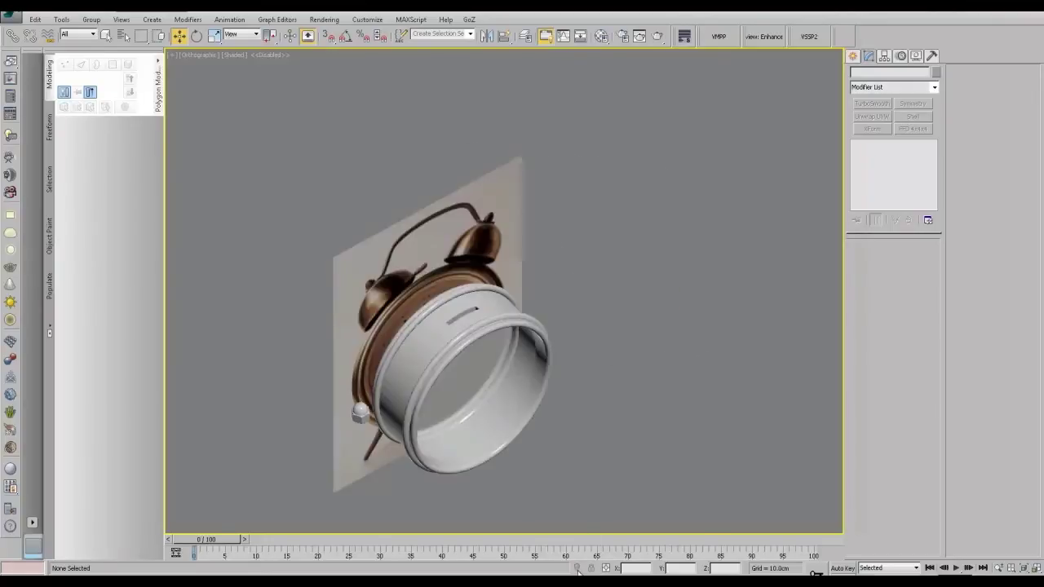
scroll(578, 424, "down", 2)
middle_click_drag(578, 424, 489, 383, "alt")
scroll(372, 370, "up", 5)
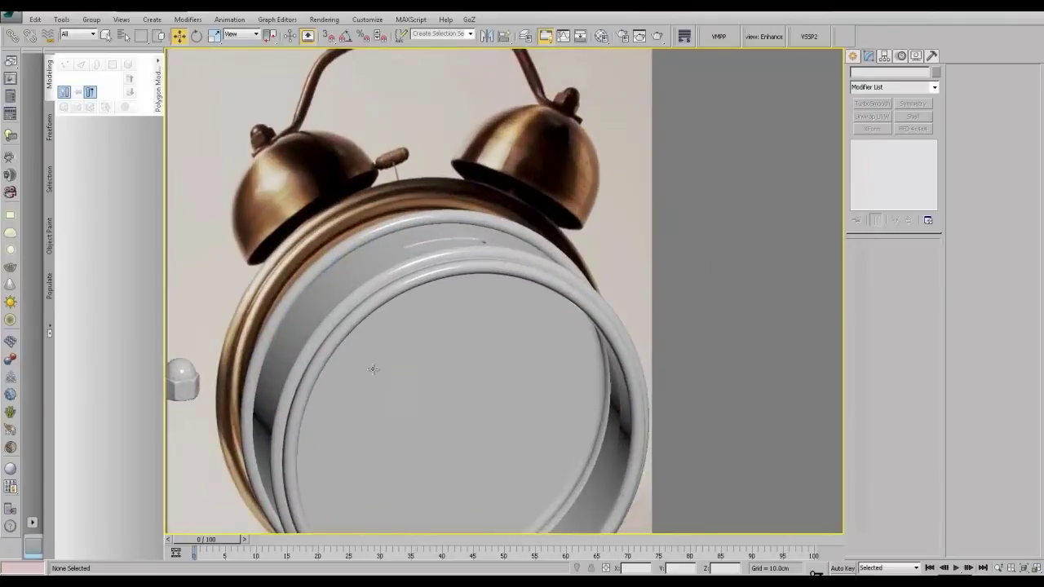
Step: Bring up the Alarm_Clock_Ref photo in Windows Photo Viewer, examine the bells, and return to the 3D scene
middle_click_drag(373, 370, 561, 258)
left_click(181, 579)
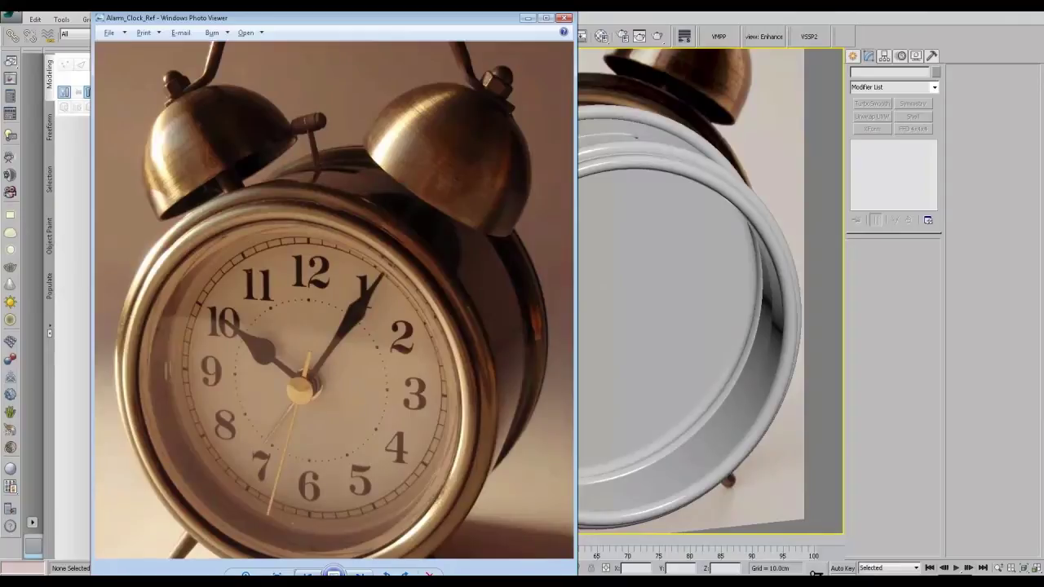
left_click(181, 579)
Step: Create a sphere about 1.53 cm in radius beside the clock body in the Top view and set its segments to 32
middle_click_drag(432, 443, 367, 420)
key("f")
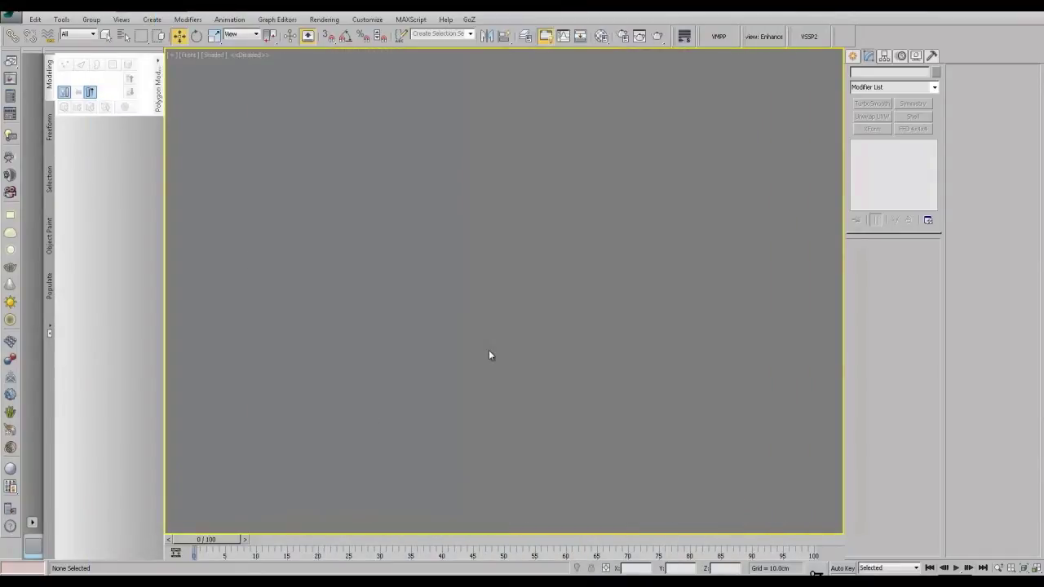
key("z")
middle_click_drag(540, 320, 545, 354)
left_click(854, 57)
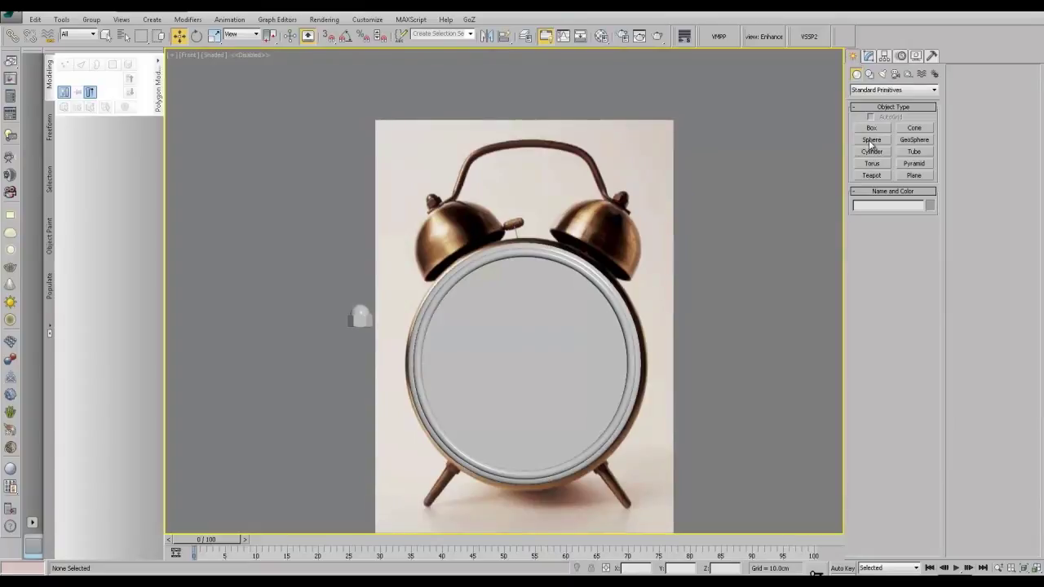
left_click(871, 140)
key("t")
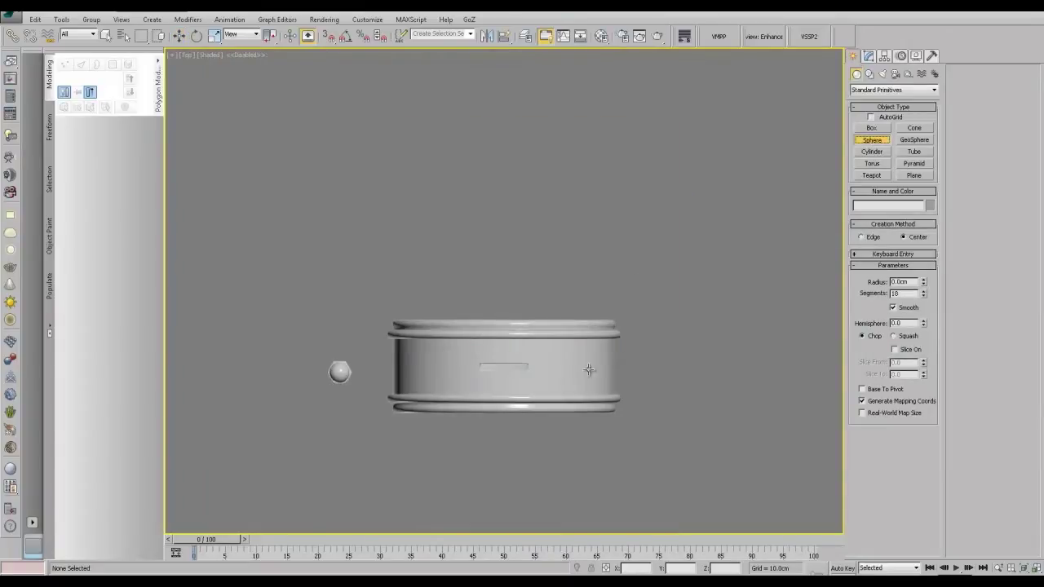
left_click_drag(669, 365, 707, 390)
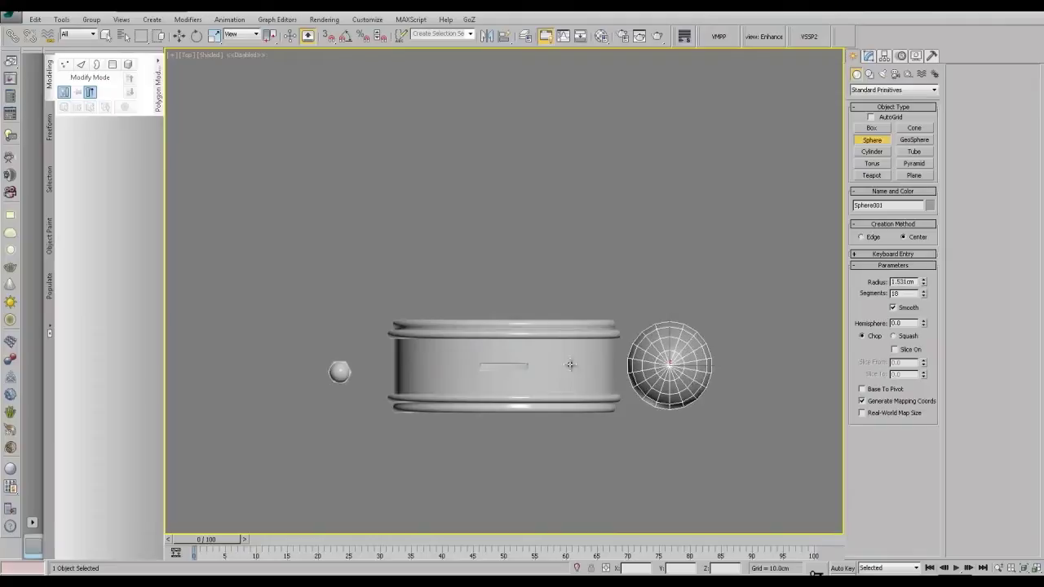
left_click(925, 292)
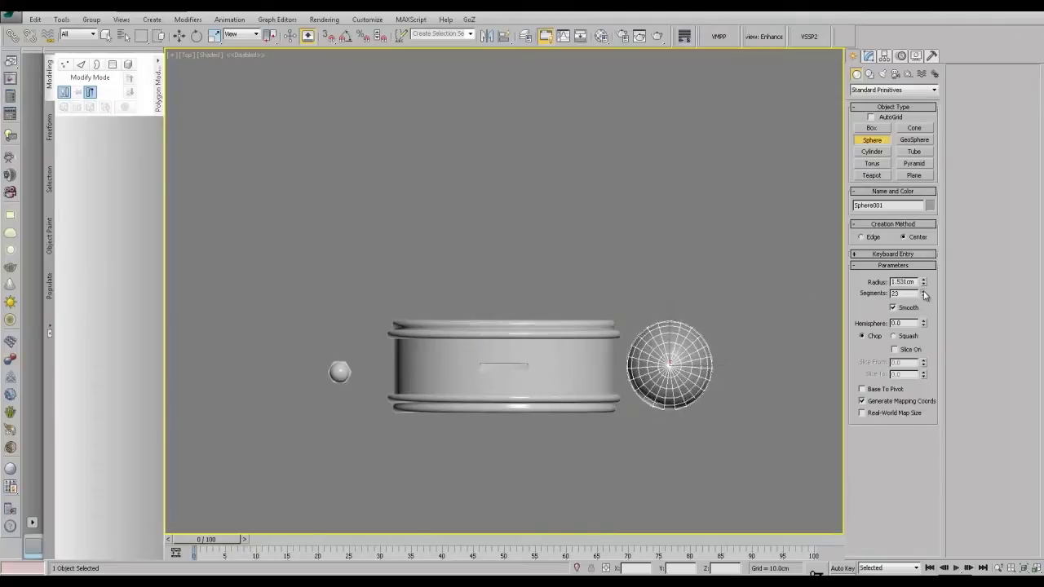
left_click_drag(925, 295, 925, 296)
Step: In the Front view, move the sphere beside the reference image's left bell and scale it up uniformly to about 107%
key("f")
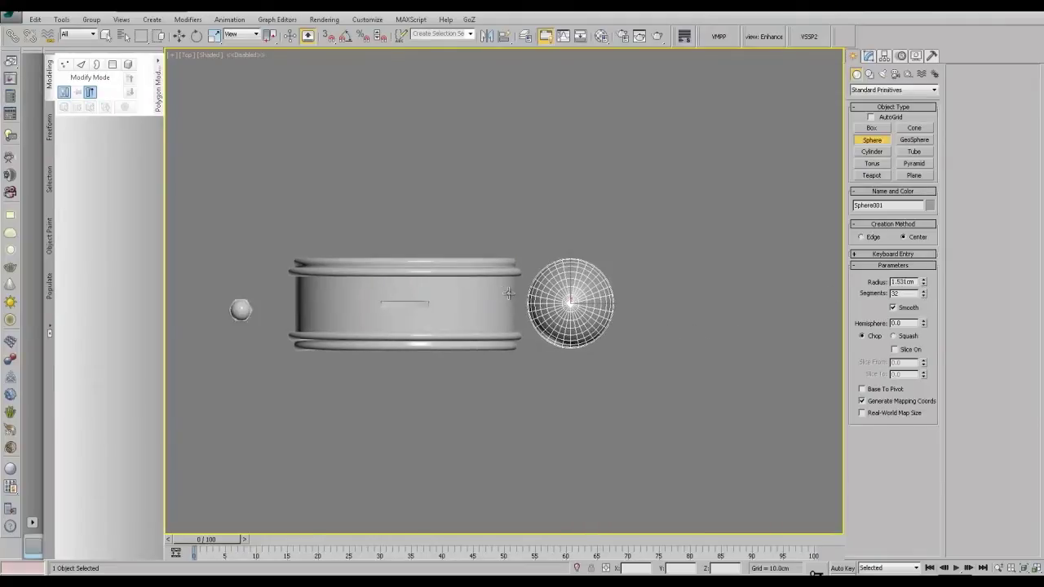
key("w")
left_click_drag(706, 311, 375, 197)
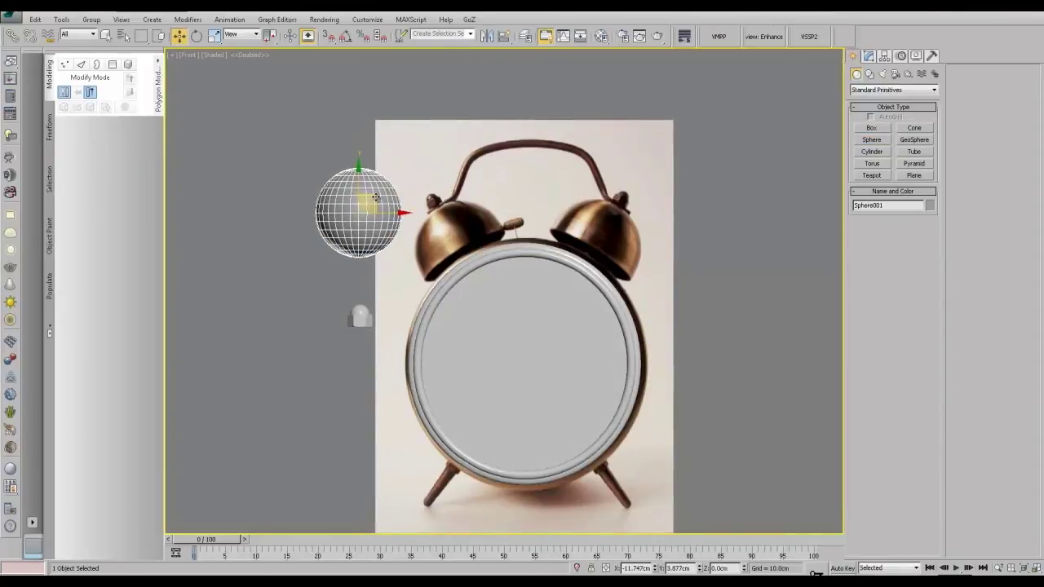
key("r")
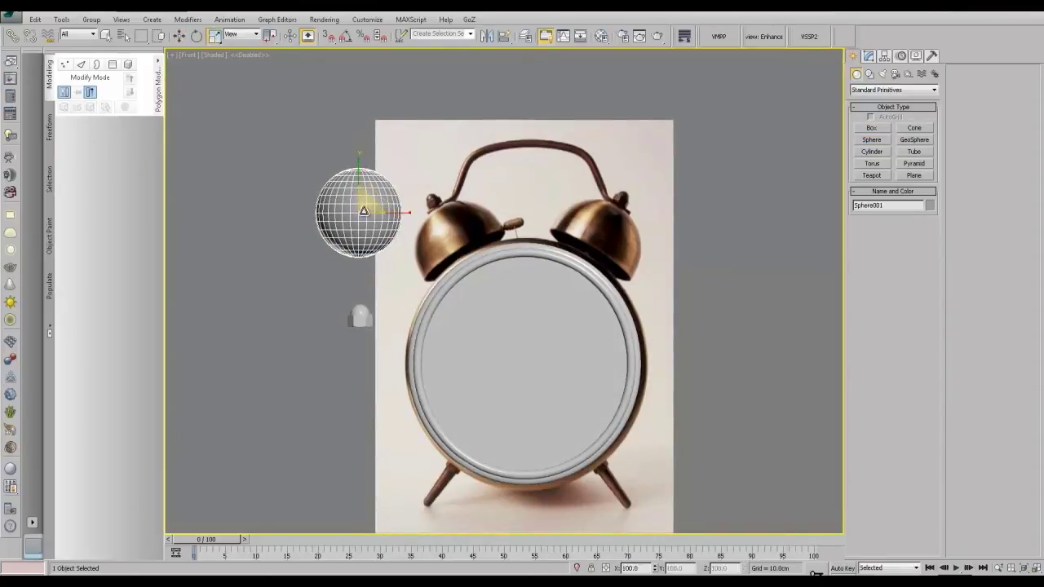
left_click_drag(365, 210, 354, 176)
Step: Convert the sphere to an Editable Poly and delete the polygons of its lower half
key("w")
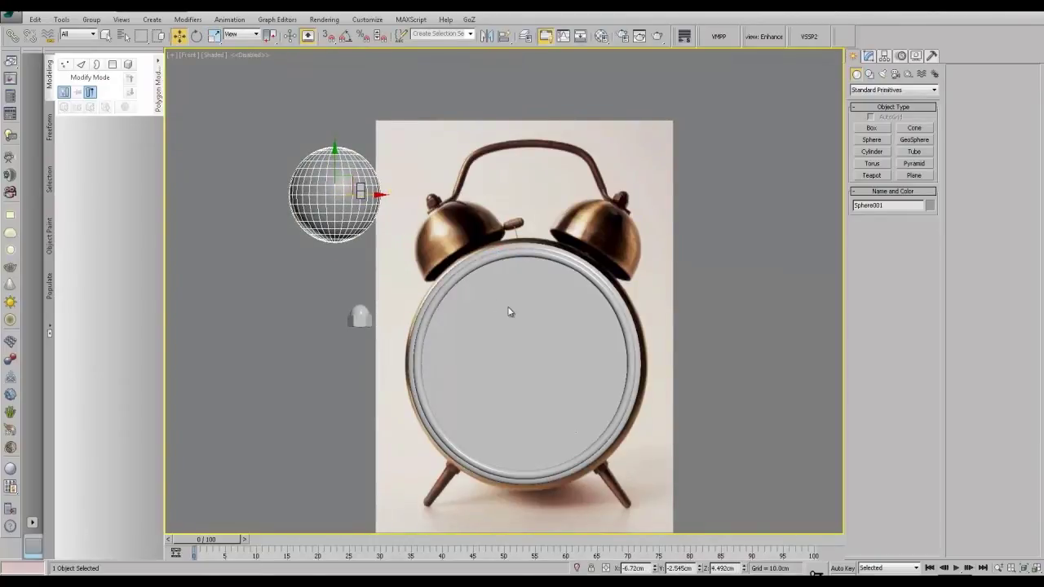
left_click(907, 258)
left_click_drag(251, 275, 397, 202)
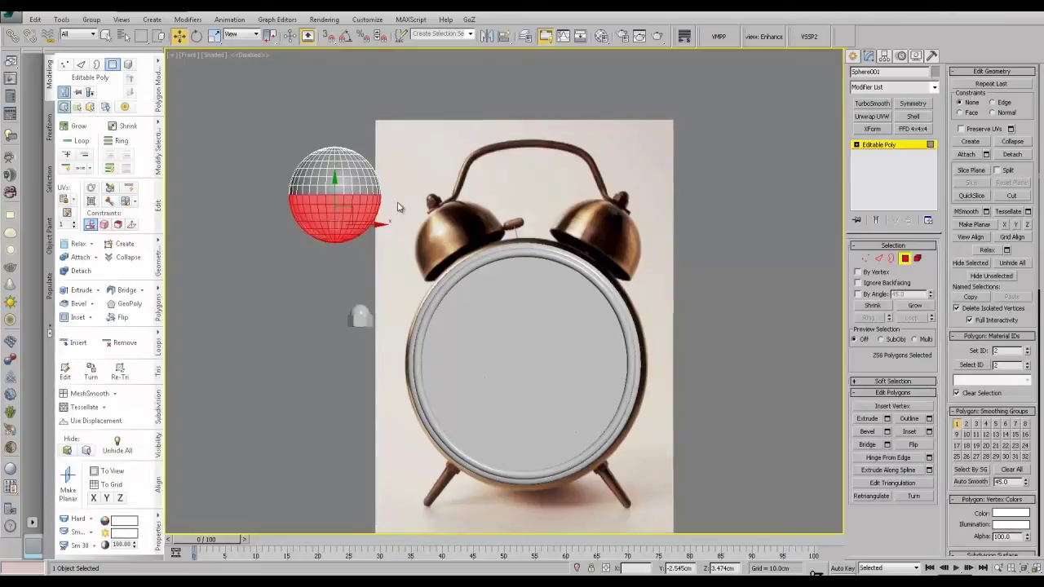
key("Delete")
Step: Extrude the half sphere's open border straight down by about 0.3 cm
key("3")
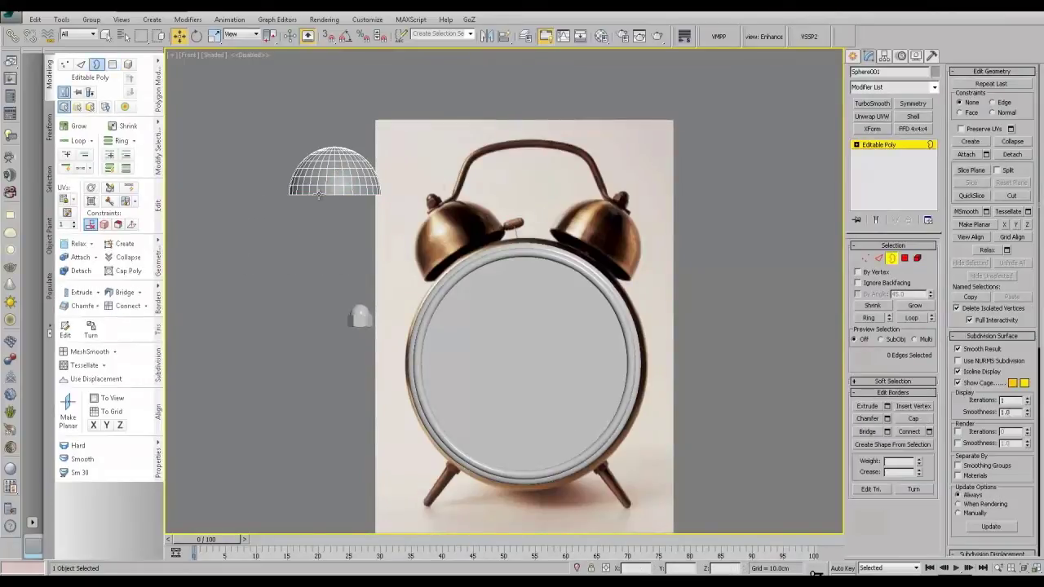
left_click(333, 195)
left_click_drag(335, 164, 335, 170, "shift")
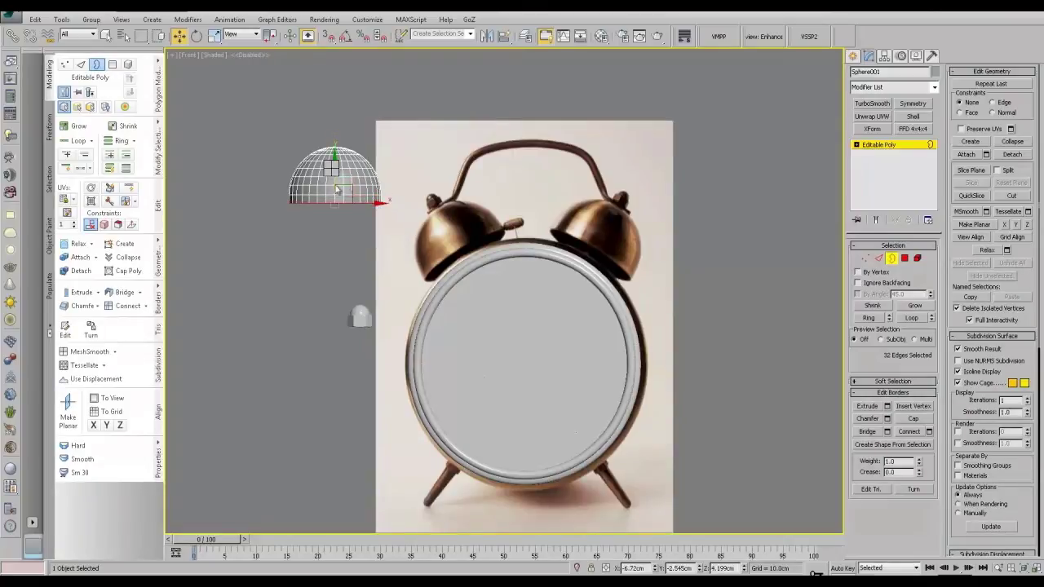
key("r")
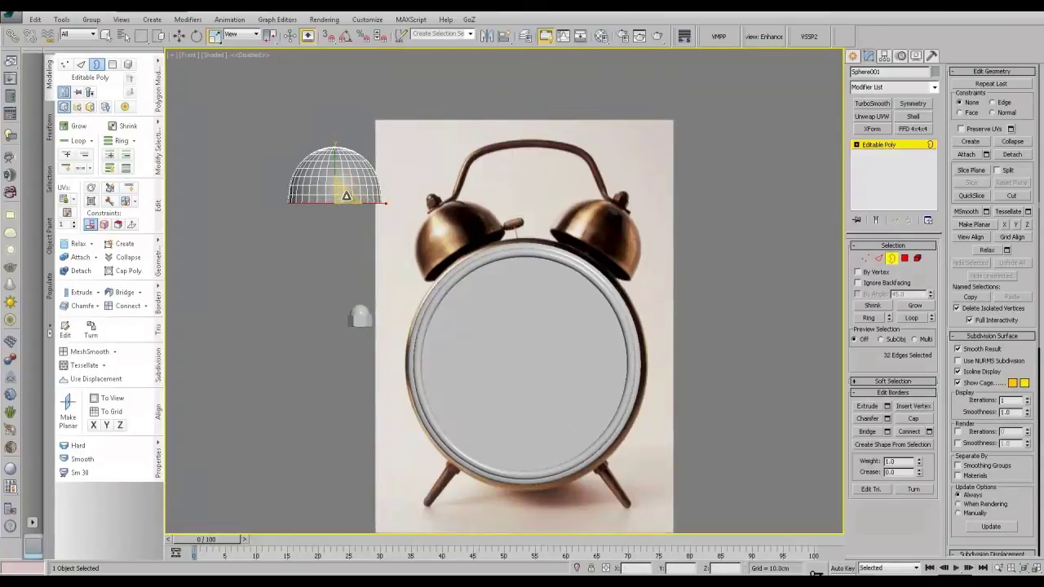
Step: Apply a Shell modifier to the bell dome with an outer amount of 0.07 cm
left_click(893, 146)
left_click(912, 120)
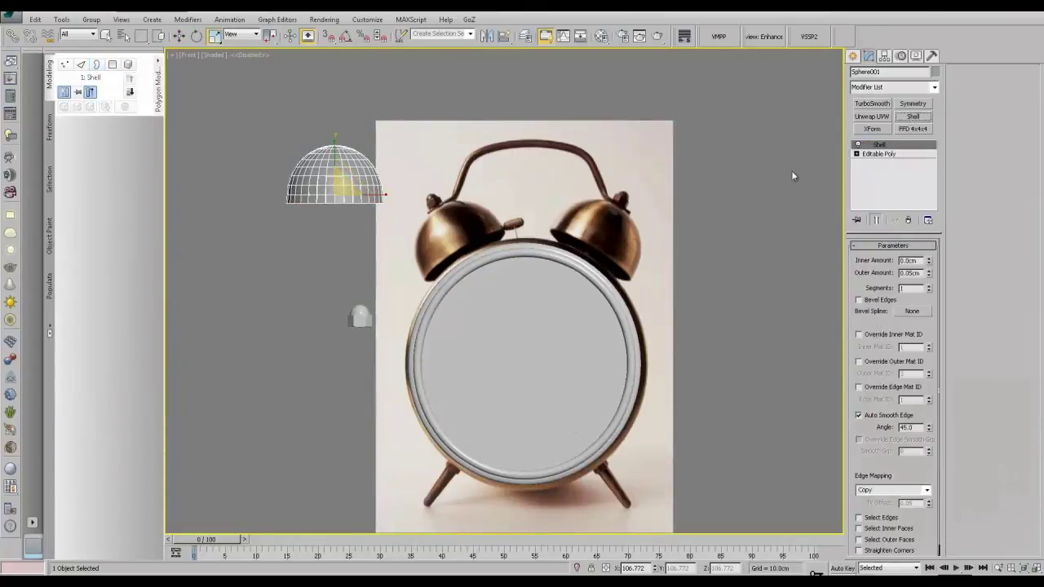
middle_click_drag(587, 253, 489, 181, "alt")
scroll(402, 147, "up", 4)
middle_click_drag(402, 146, 481, 201)
middle_click_drag(481, 202, 431, 209, "alt")
scroll(431, 210, "up", 1)
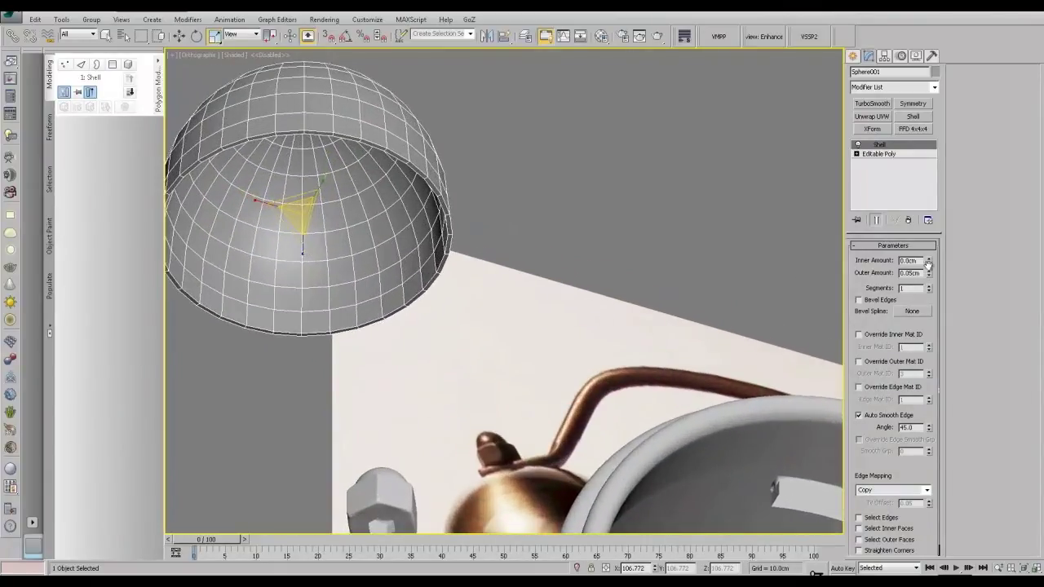
left_click(929, 272)
left_click(930, 272)
middle_click_drag(632, 155, 573, 219, "alt")
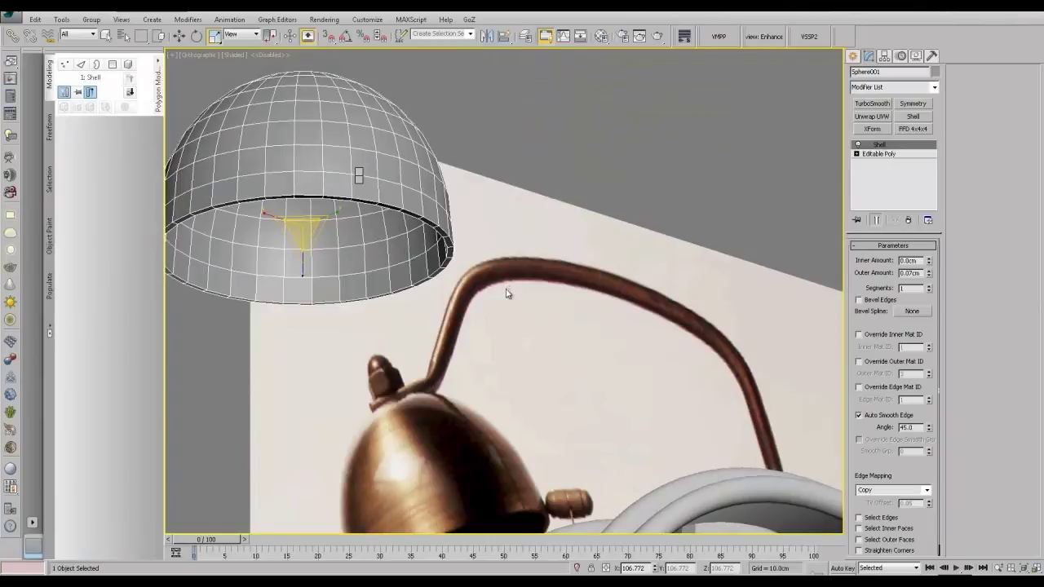
Step: Convert the shelled bell dome to an Editable Poly and insert SwiftLoop edge loops close to its rim on the outer and inner surfaces
left_click(507, 289)
middle_click_drag(437, 258, 578, 229)
left_click(128, 188)
scroll(270, 192, "up", 1)
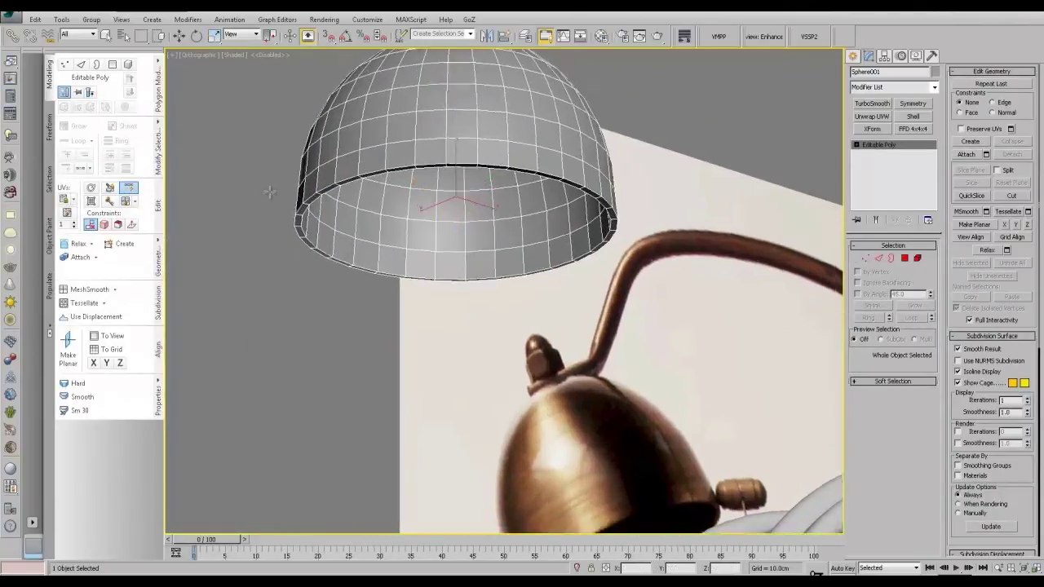
scroll(269, 191, "up", 3)
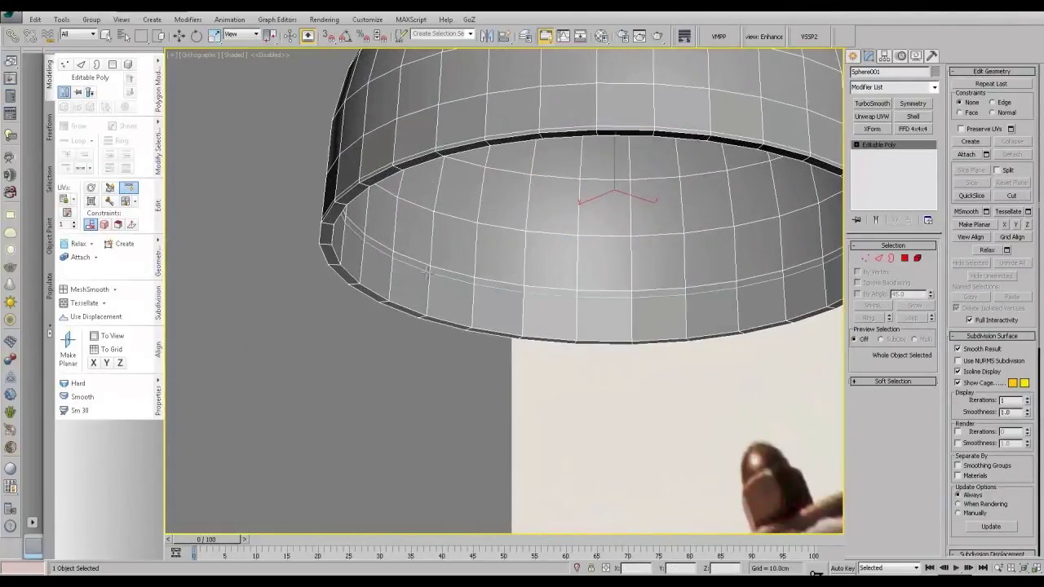
scroll(425, 312, "up", 3)
middle_click_drag(425, 312, 386, 347, "alt")
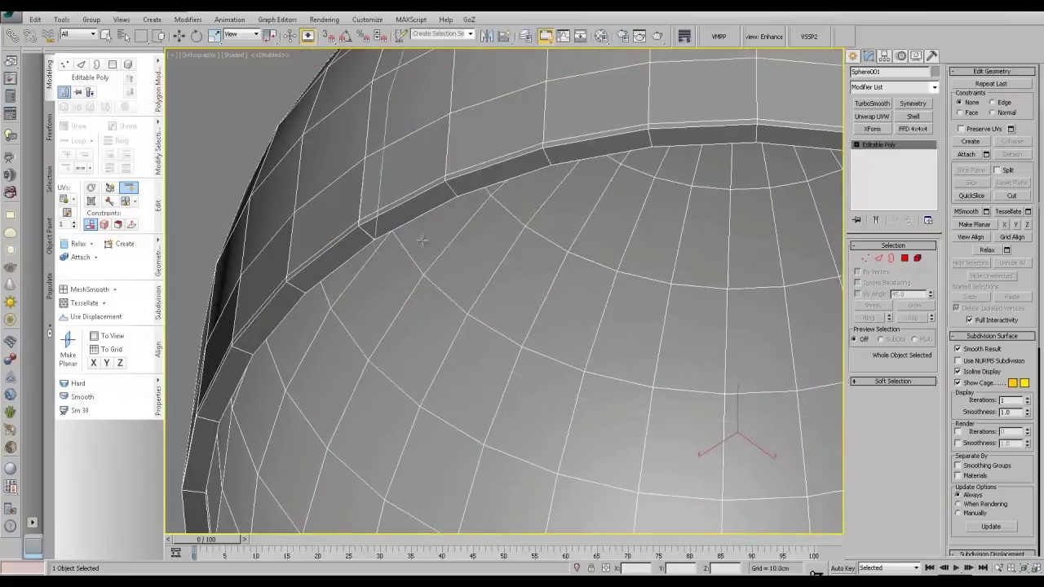
left_click(449, 184)
left_click(453, 191)
key("w")
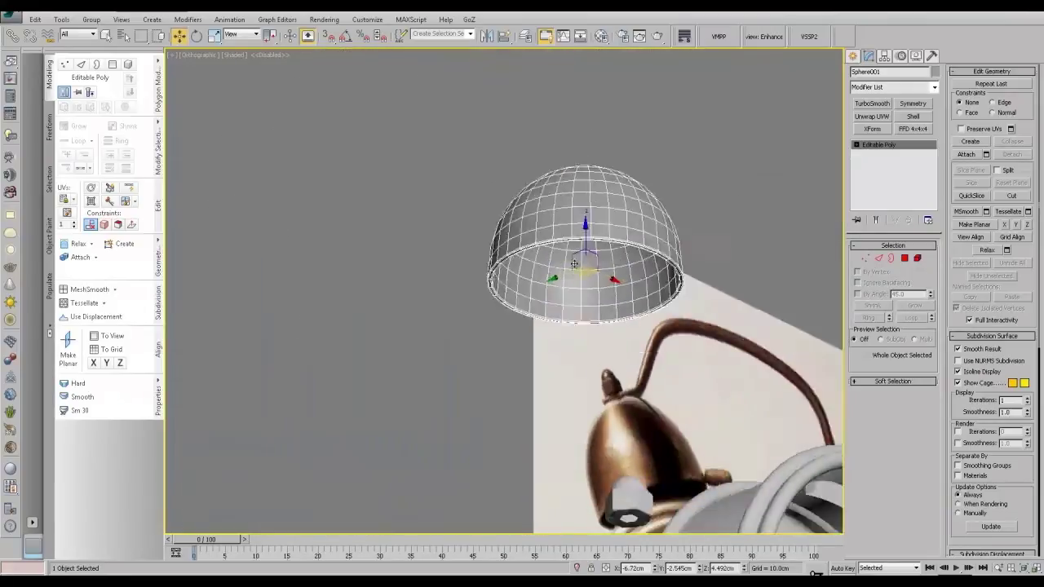
Step: Preview the bell dome with a TurboSmooth modifier at 2 iterations, and remove the modifier
left_click(873, 104)
left_click(930, 262)
middle_click_drag(727, 247, 484, 263)
scroll(573, 257, "down", 4)
key("f")
key("z")
scroll(484, 263, "down", 8)
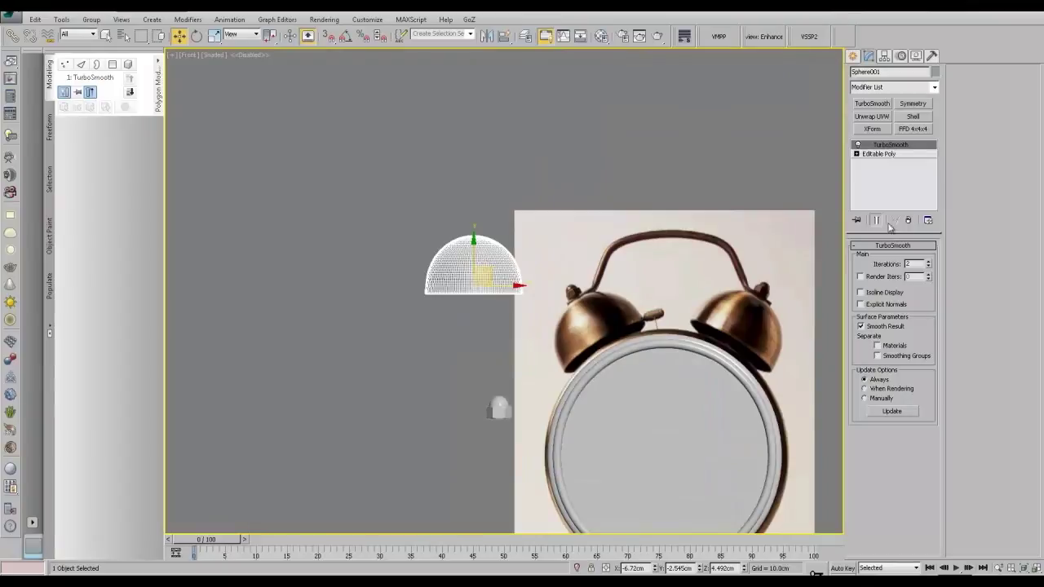
left_click(908, 221)
Step: Quick Align the domed cap nut to the bell dome and raise it to sit just above the dome's top, at about Z 6.27 cm
left_click(497, 408)
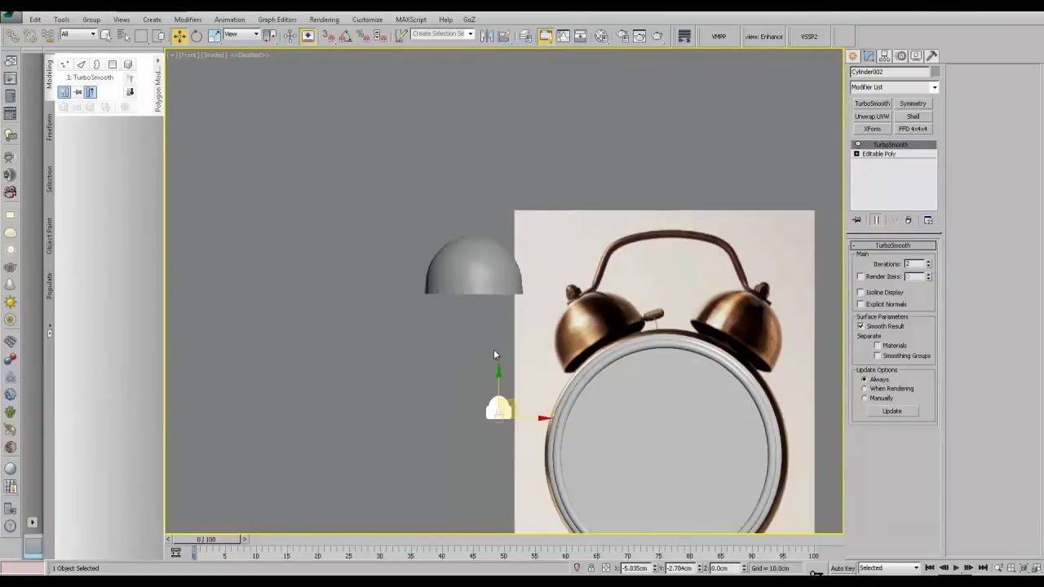
key("shift+a")
left_click(467, 271)
left_click_drag(475, 246, 477, 199)
middle_click_drag(476, 208, 465, 259, "alt")
scroll(465, 259, "up", 3)
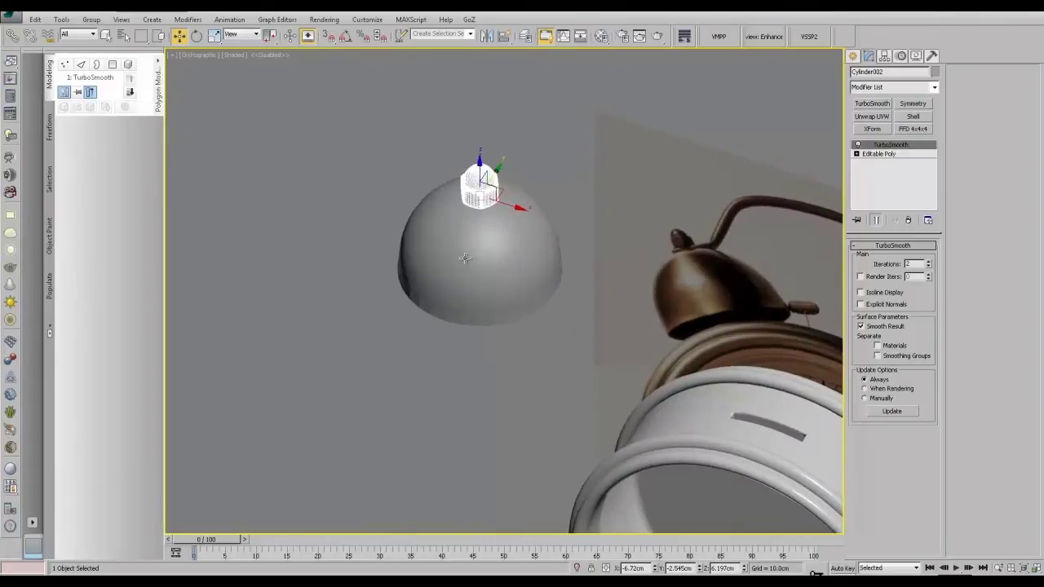
key("f")
key("z")
scroll(465, 258, "down", 3)
scroll(485, 328, "down", 4)
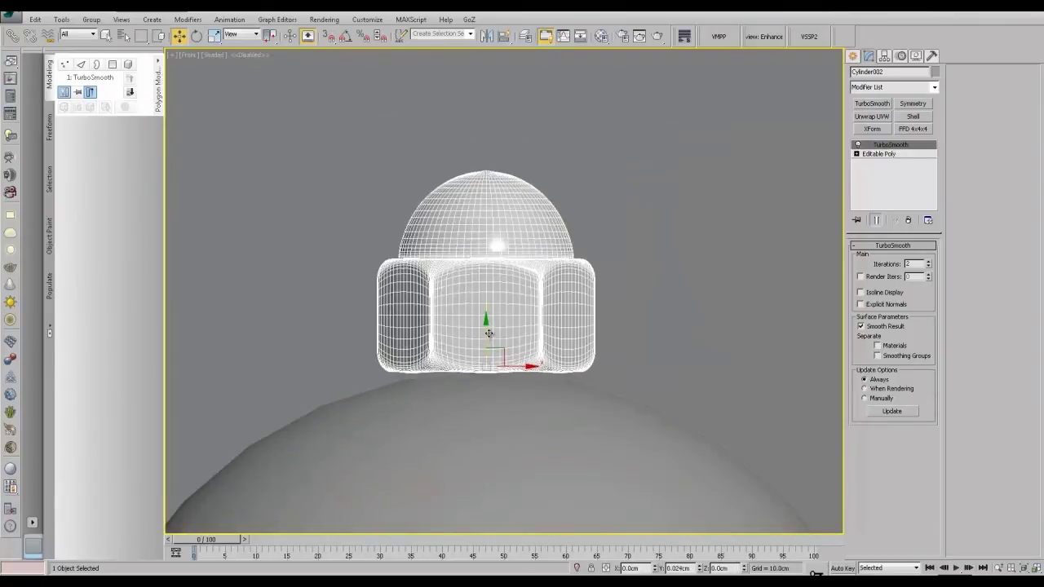
Step: Attach the bell dome to the cap nut's Editable Poly below its TurboSmooth modifier
left_click(891, 154)
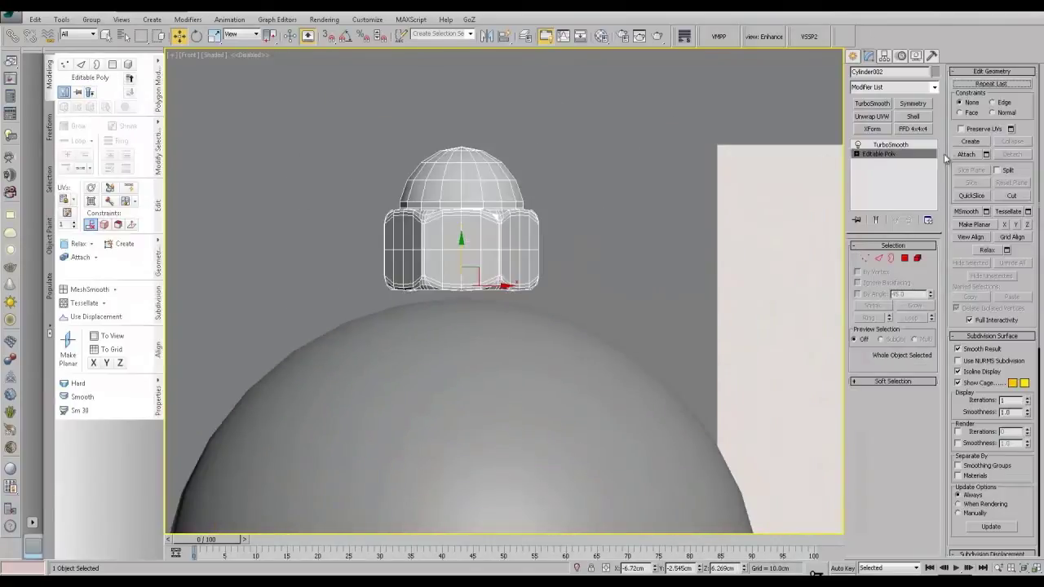
left_click(975, 153)
left_click(572, 383)
Step: Select the circle of polygons around the center vertex inside the bell dome by converting that vertex selection to polygons
scroll(562, 393, "down", 5)
middle_click_drag(526, 430, 532, 359, "alt")
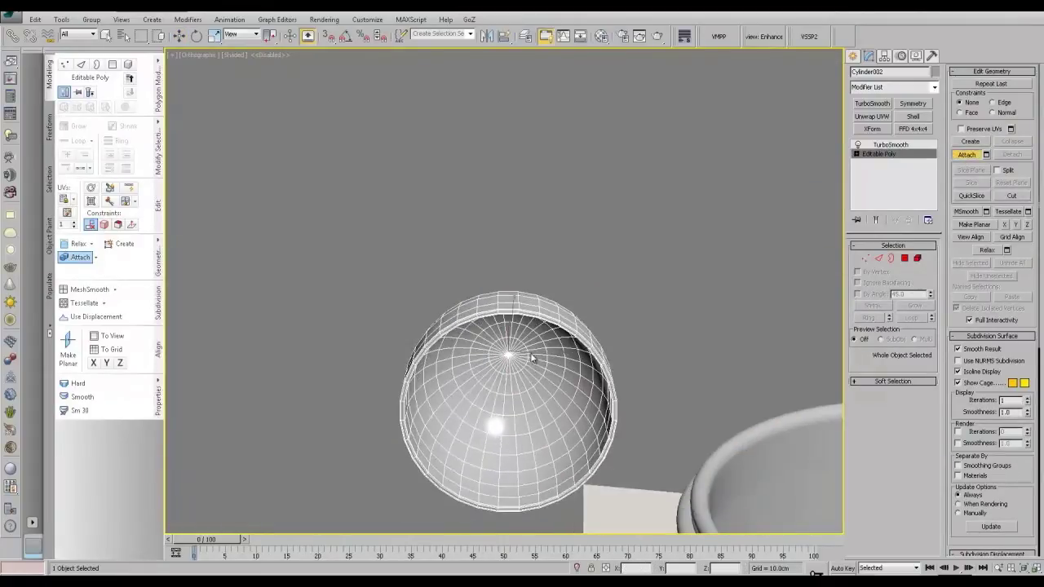
left_click(865, 258)
key("w")
scroll(450, 426, "up", 5)
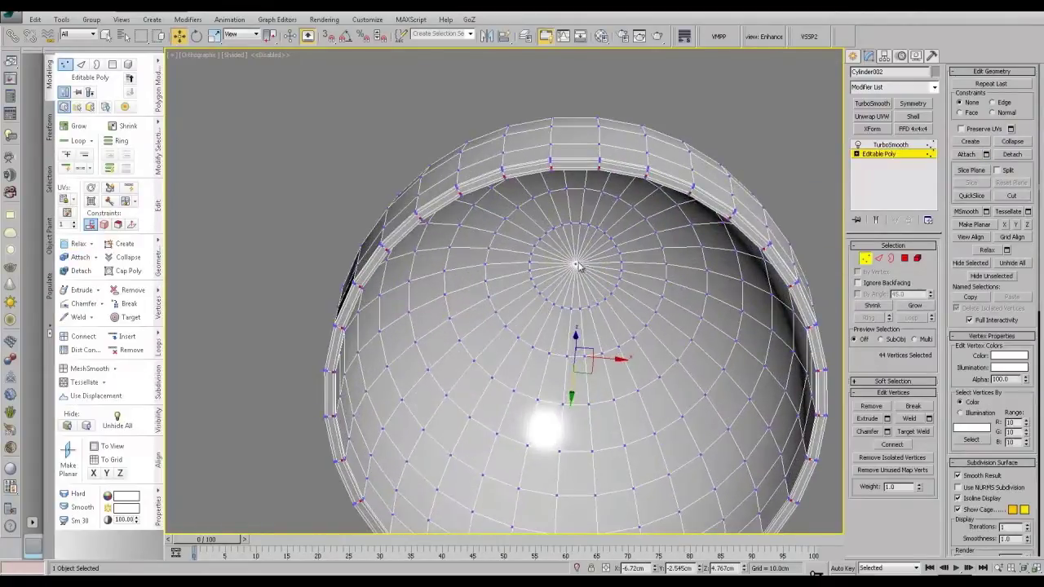
left_click(576, 266)
left_click(905, 259, "ctrl")
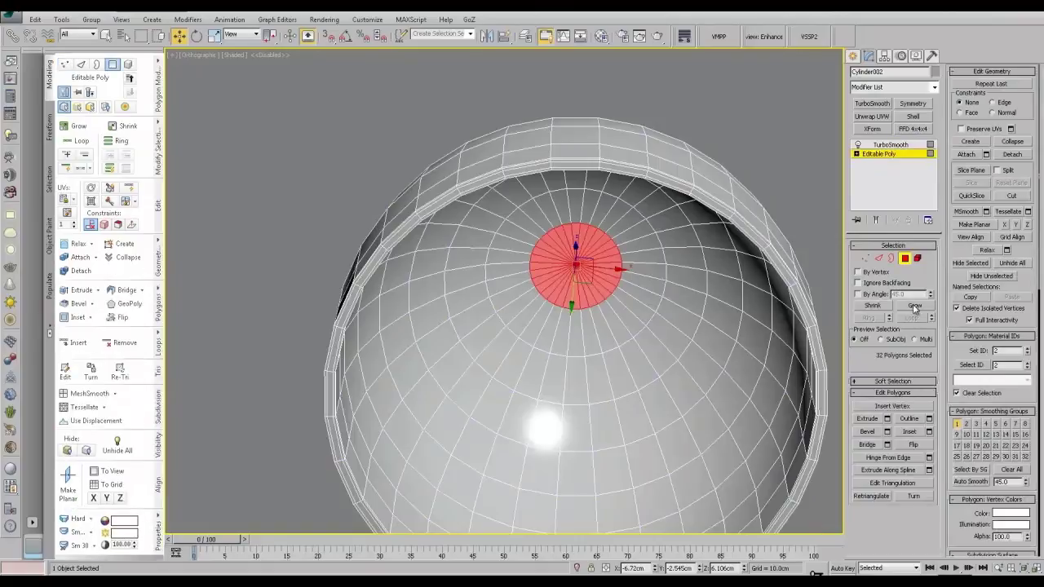
Step: Expand the polygon selection across the inner top surface of the bell and delete the selected polygons
left_click(916, 306)
left_click(915, 307)
left_click(915, 306)
left_click(915, 307)
middle_click_drag(697, 331, 646, 222, "alt")
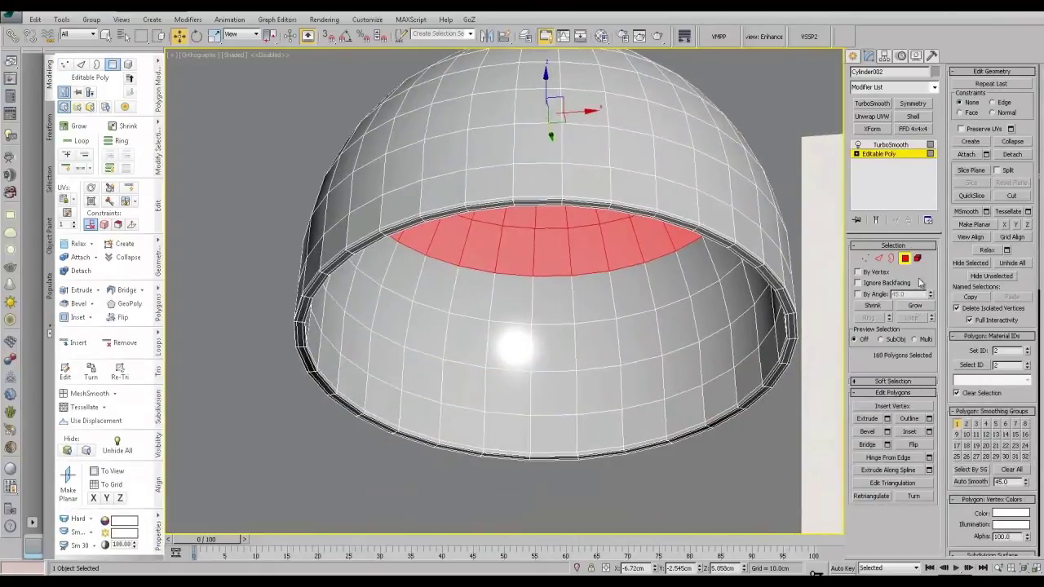
left_click(914, 308)
key("Delete")
Step: Move the bell down level with the reference's left bell and place it beside the clock in the front view
scroll(470, 276, "down", 3)
middle_click_drag(470, 275, 484, 302, "alt")
middle_click_drag(583, 273, 444, 258)
scroll(444, 259, "down", 3)
key("f")
key("z")
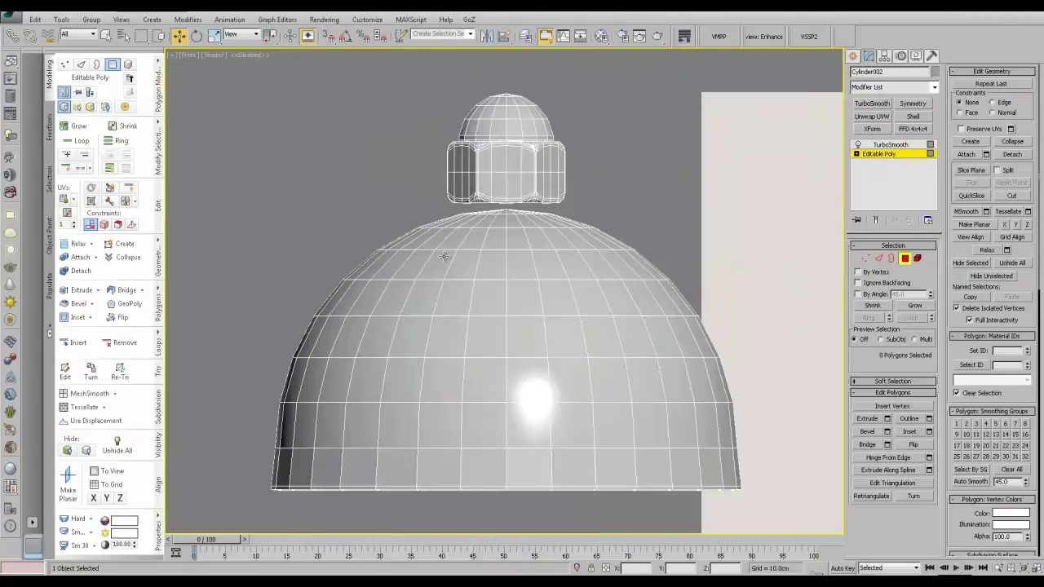
scroll(481, 239, "down", 5)
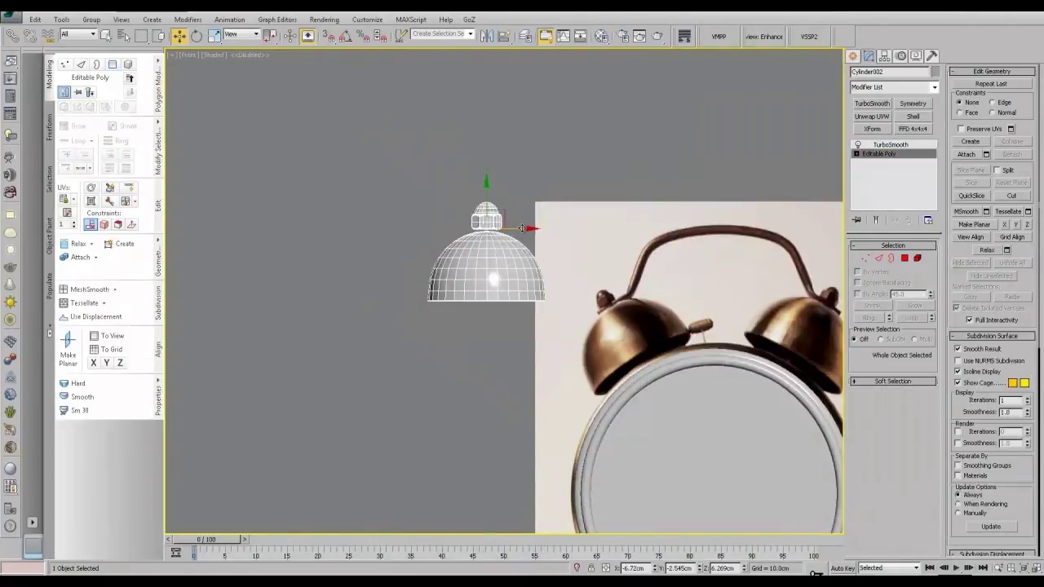
left_click_drag(520, 229, 670, 229)
left_click_drag(634, 191, 628, 260)
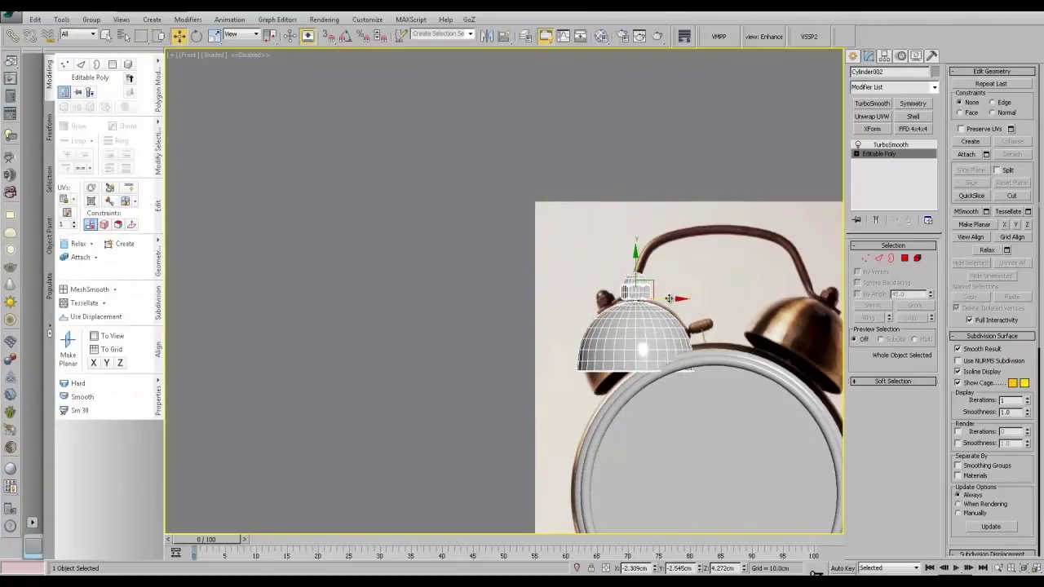
left_click_drag(669, 301, 544, 303)
Step: Detach the hex nut and domed cap elements from the bell as a separate object, with Detach As Clone turned off
left_click(917, 258)
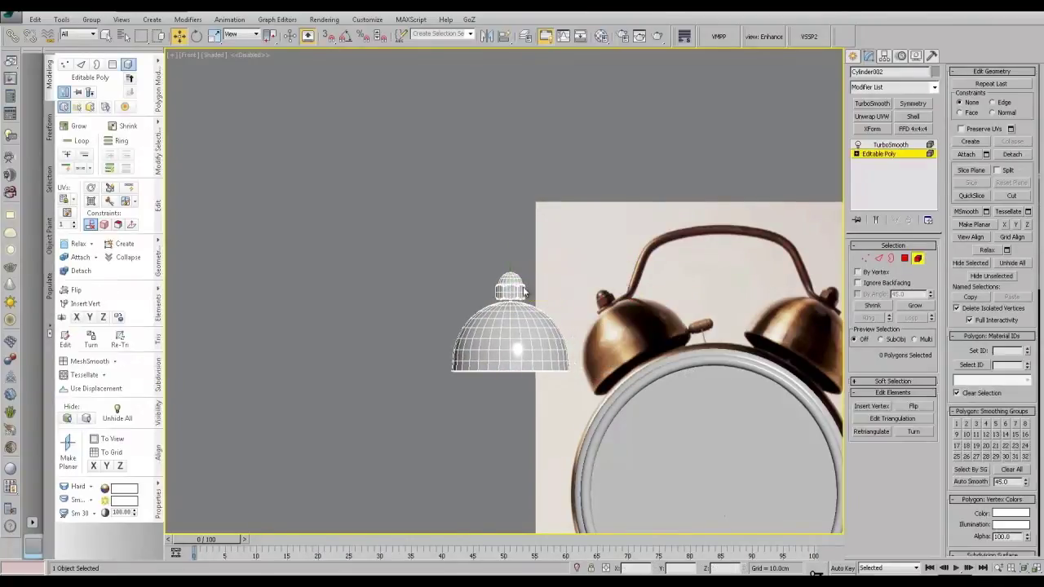
left_click(512, 289)
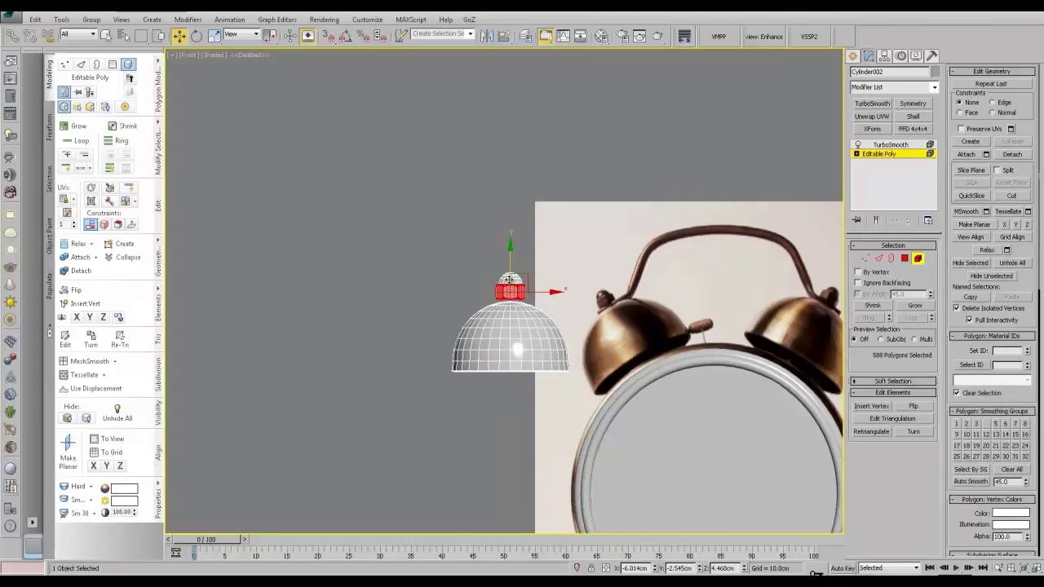
left_click(509, 280, "ctrl")
key("r")
scroll(513, 305, "up", 5)
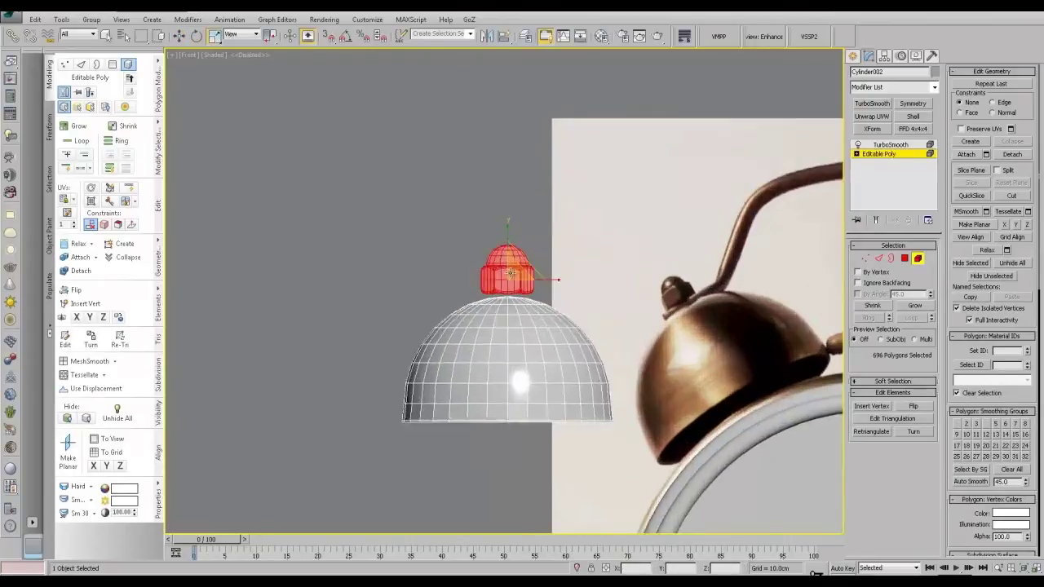
scroll(506, 258, "up", 1)
left_click(1011, 154)
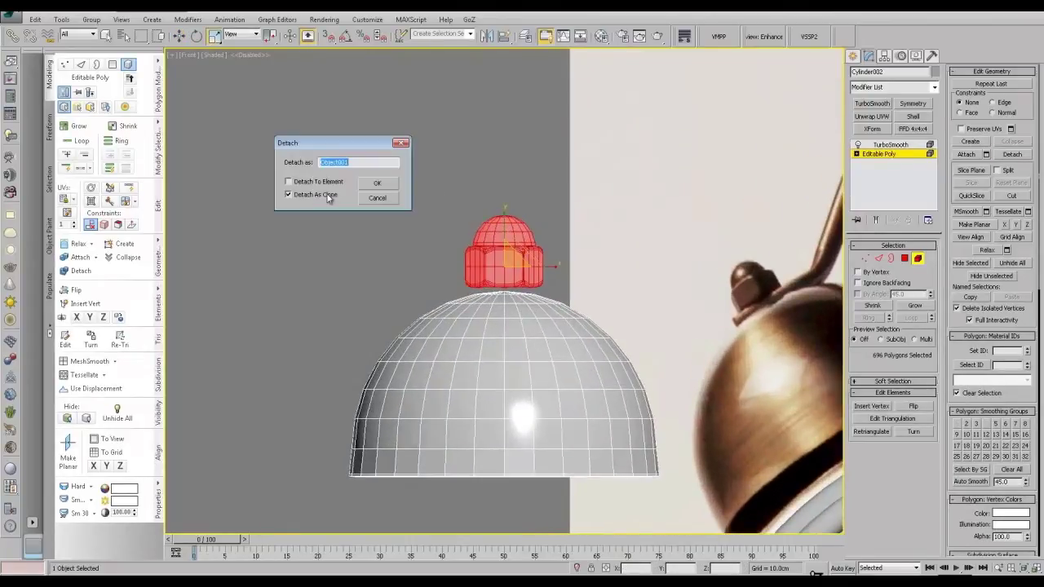
left_click(288, 195)
left_click(385, 183)
left_click(892, 154)
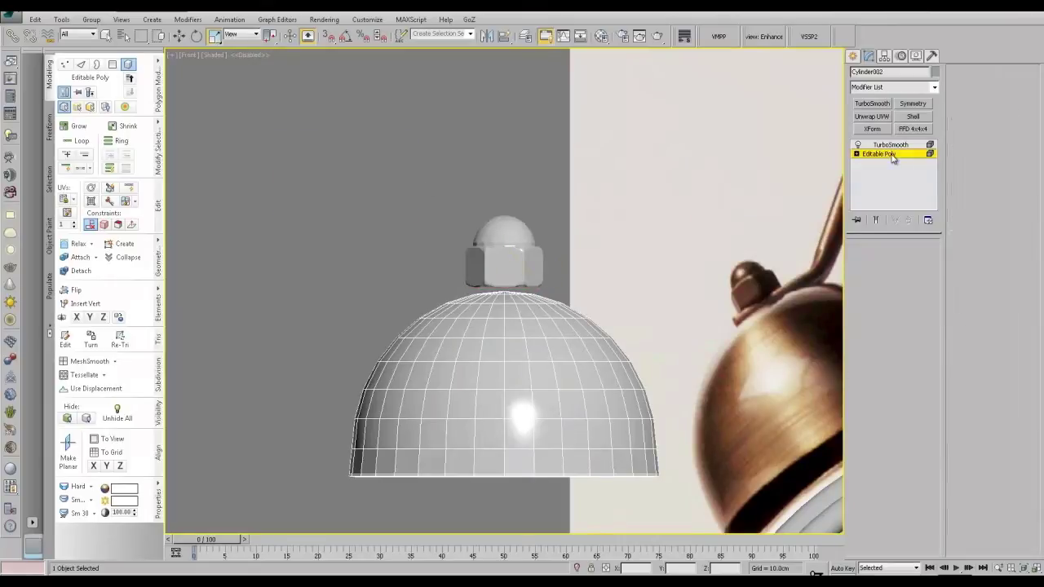
Step: Scale the detached nut and cap down uniformly and attach them back to the bell
left_click(511, 227)
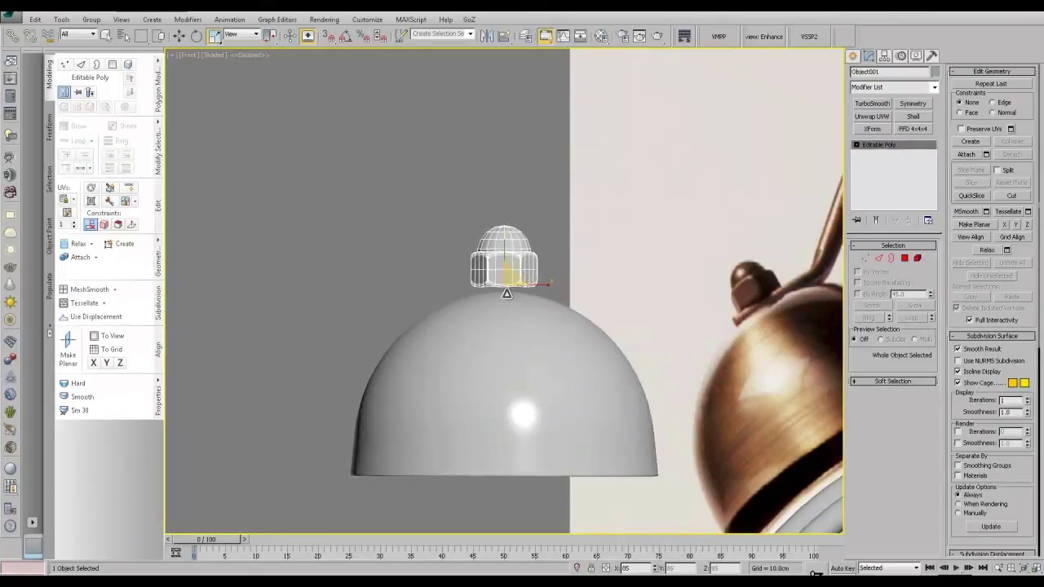
scroll(510, 298, "down", 4)
left_click_drag(512, 293, 511, 300)
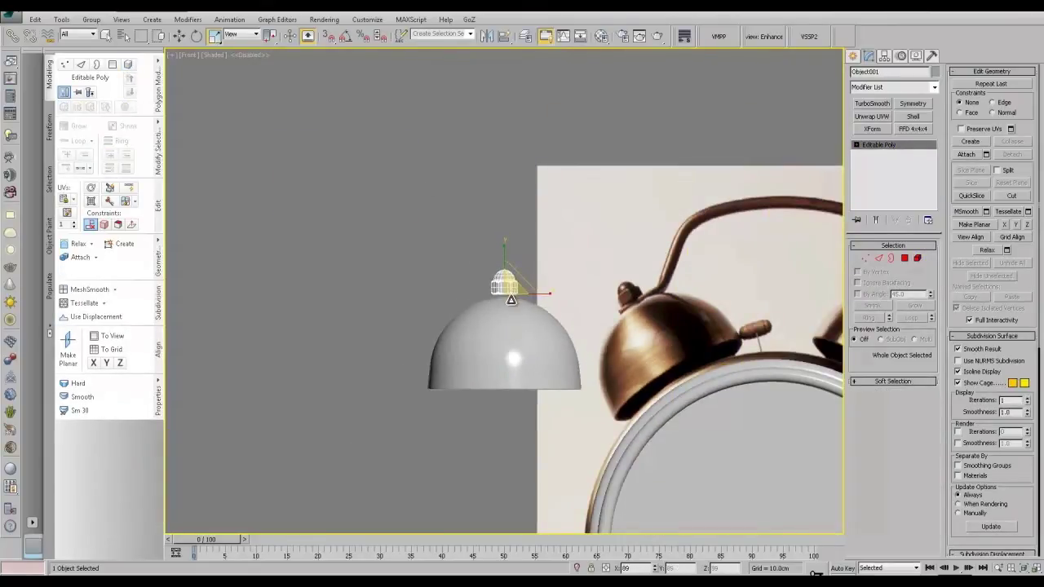
left_click(513, 316)
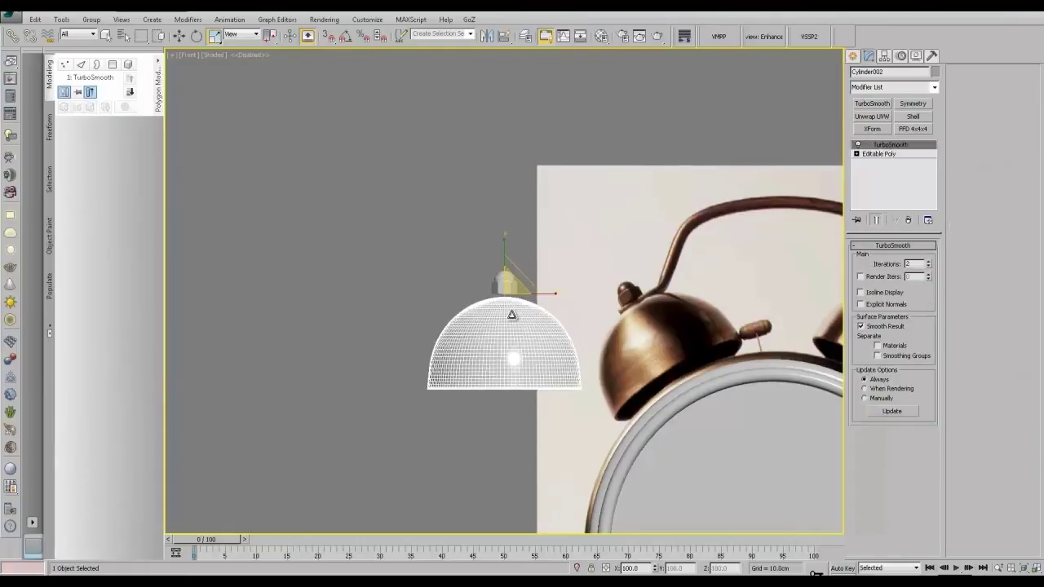
left_click(879, 154)
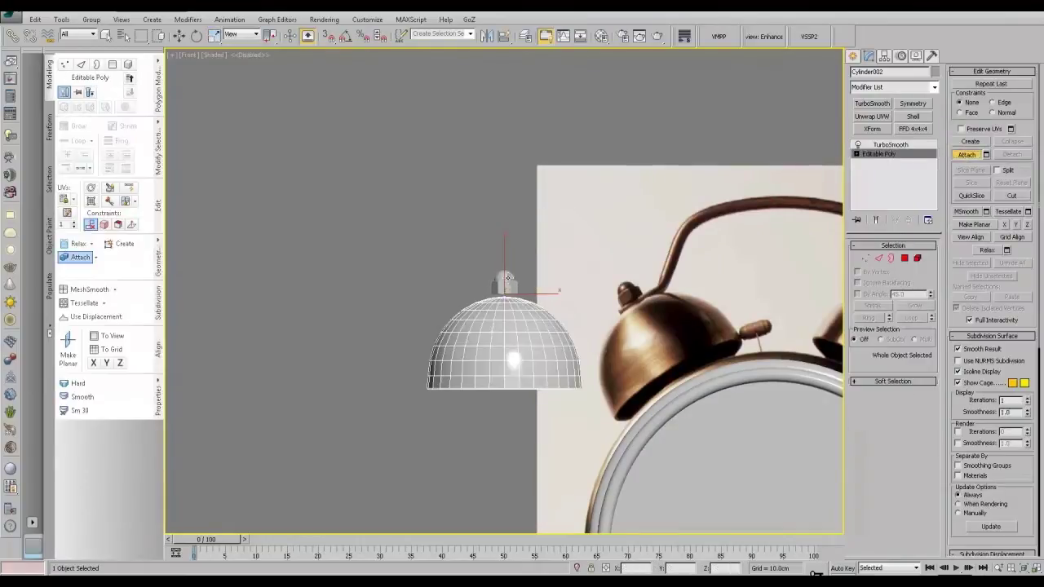
Step: Draw a Line spline along the left half of the reference handle, from its top centre around the bend to the left bell
middle_click_drag(551, 278, 380, 275)
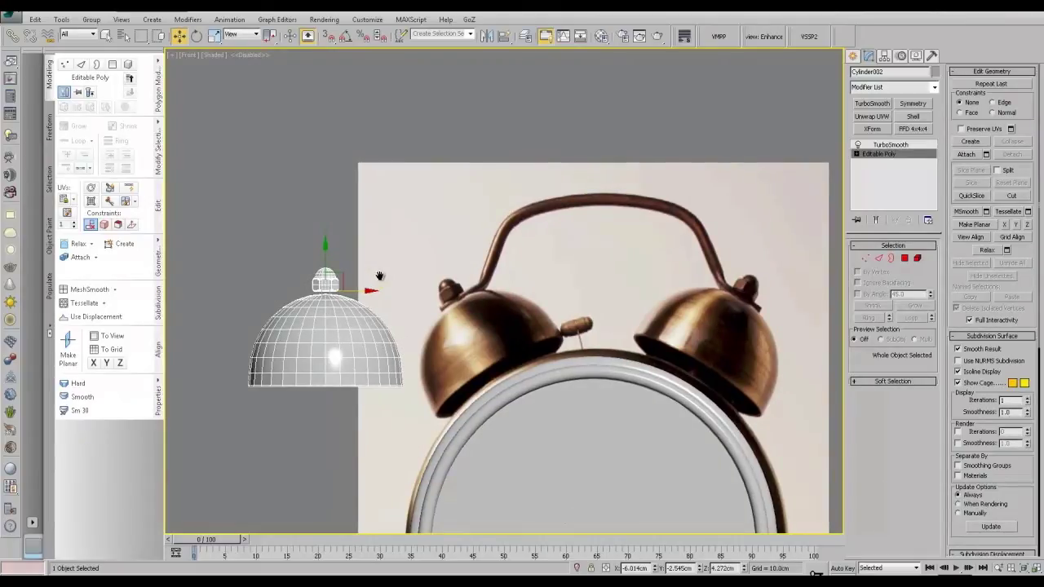
left_click(853, 57)
left_click(869, 75)
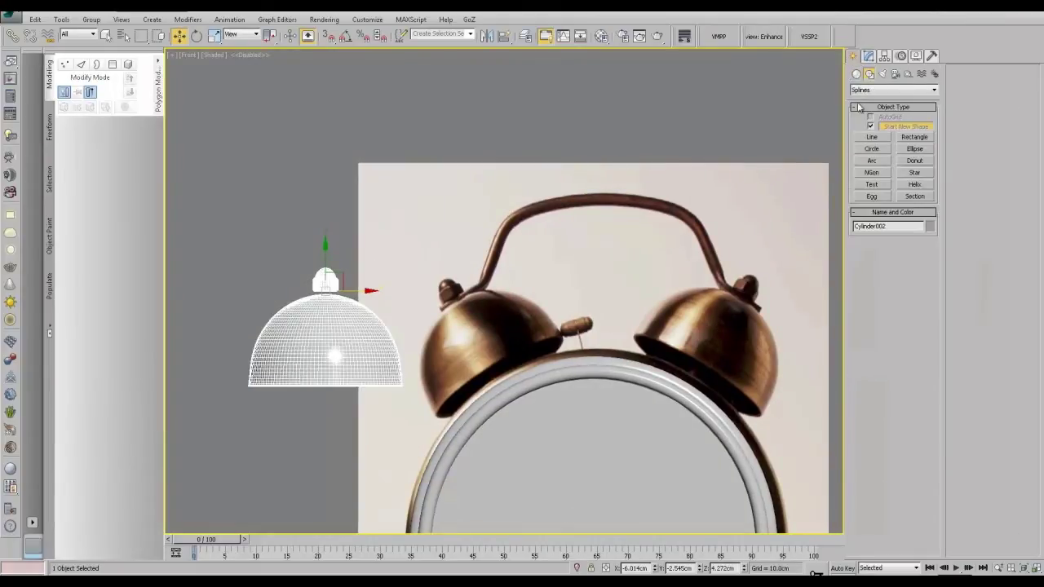
left_click(871, 137)
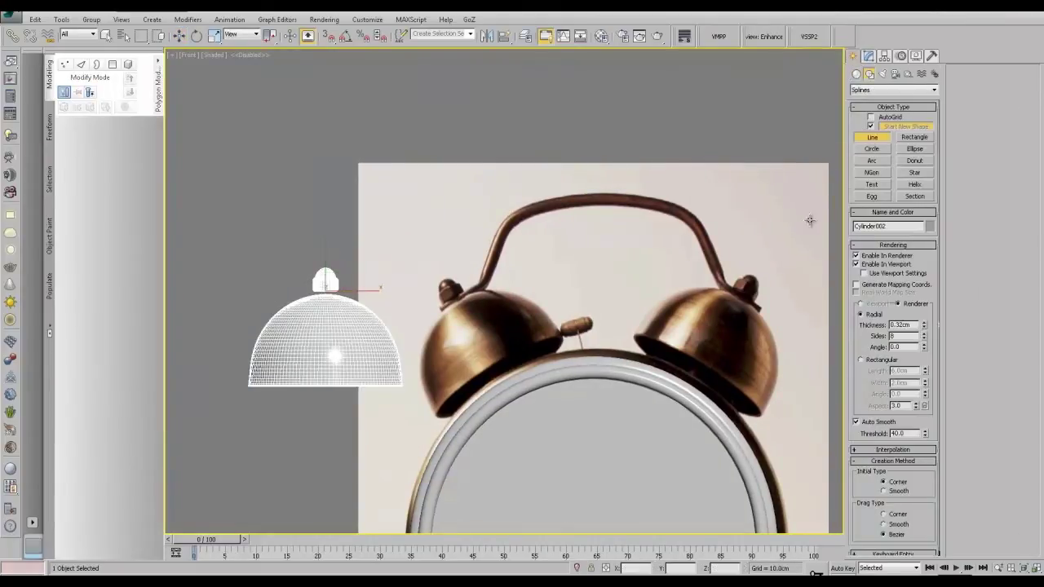
left_click(600, 198)
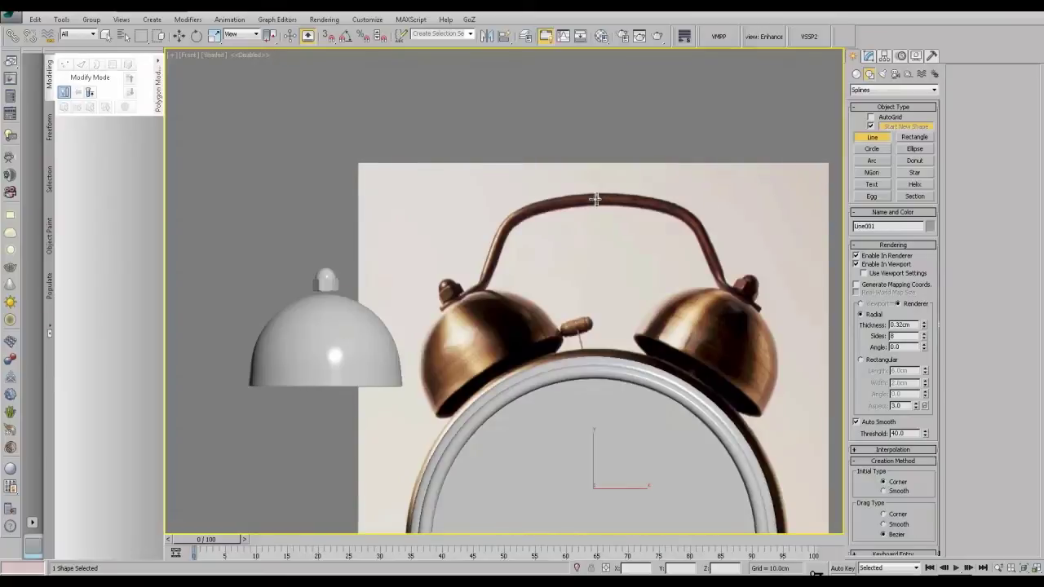
left_click(506, 217)
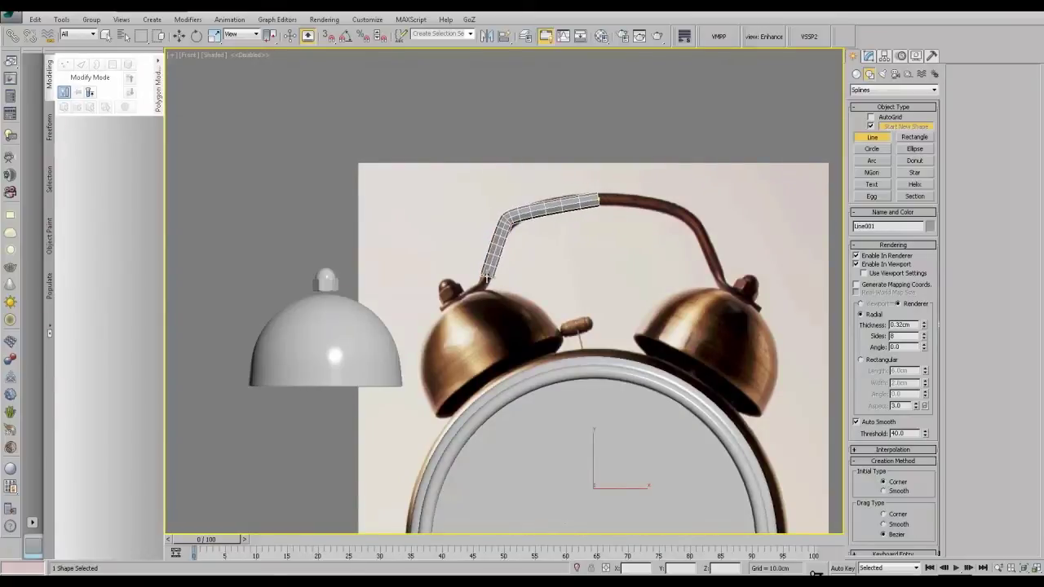
left_click(476, 286)
right_click(475, 287)
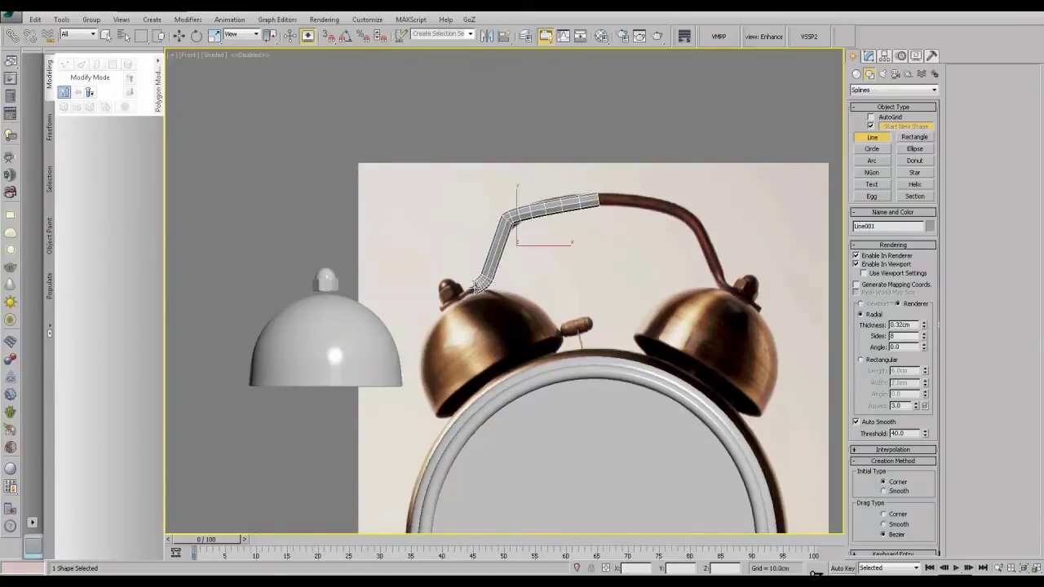
key("w")
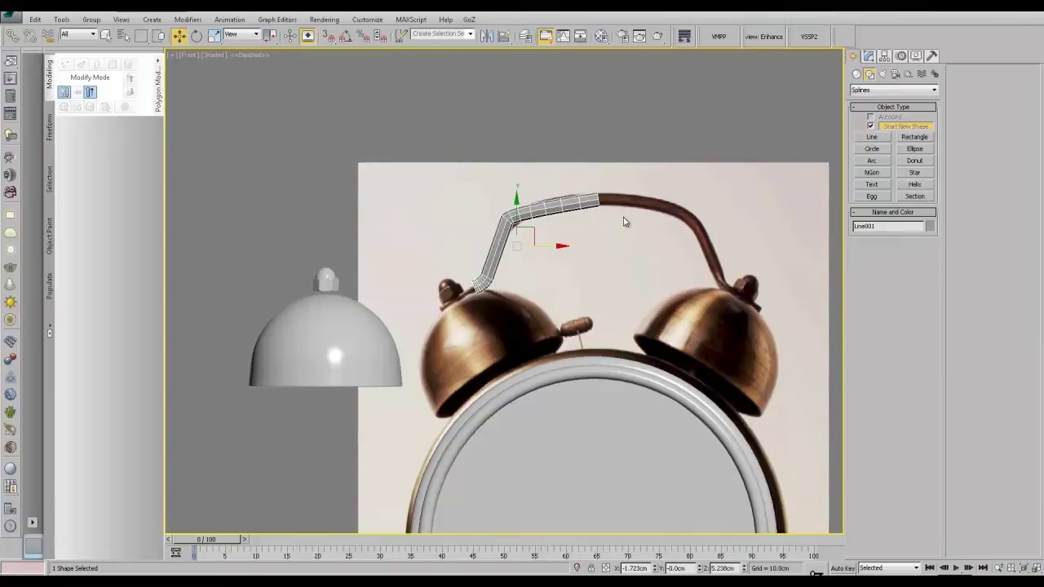
Step: Convert the handle line's upper bend vertex to Bezier, shift it slightly and rotate its tangents to round the bend
left_click(869, 56)
left_click(856, 145)
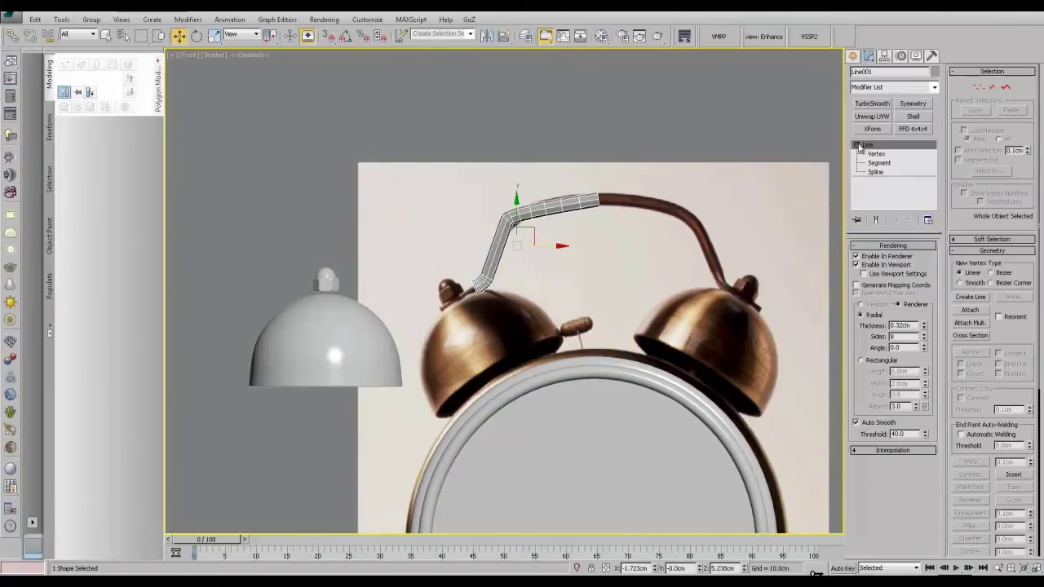
left_click(876, 153)
left_click_drag(489, 217, 532, 240)
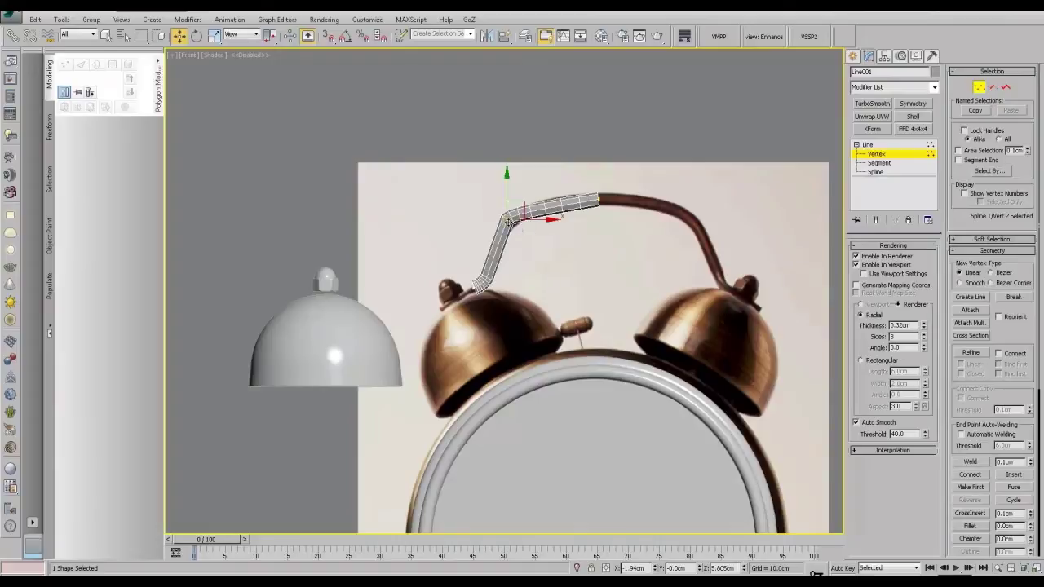
left_click(475, 133)
key("F3")
mouse_move(524, 217)
left_mouse_down()
mouse_move(510, 199)
mouse_move(494, 229)
mouse_move(509, 201)
mouse_move(544, 218)
left_mouse_up()
key("e")
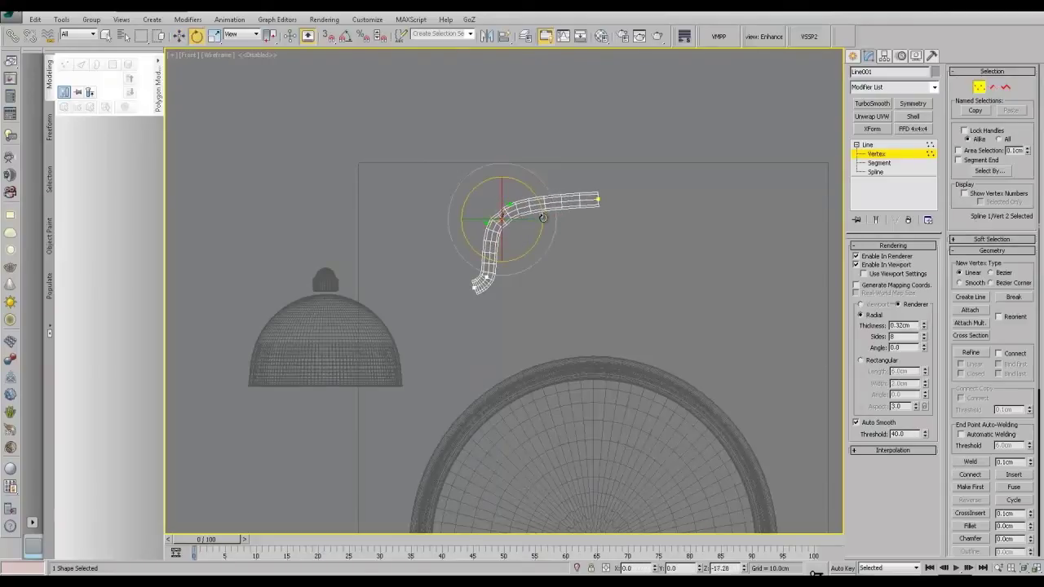
key("F3")
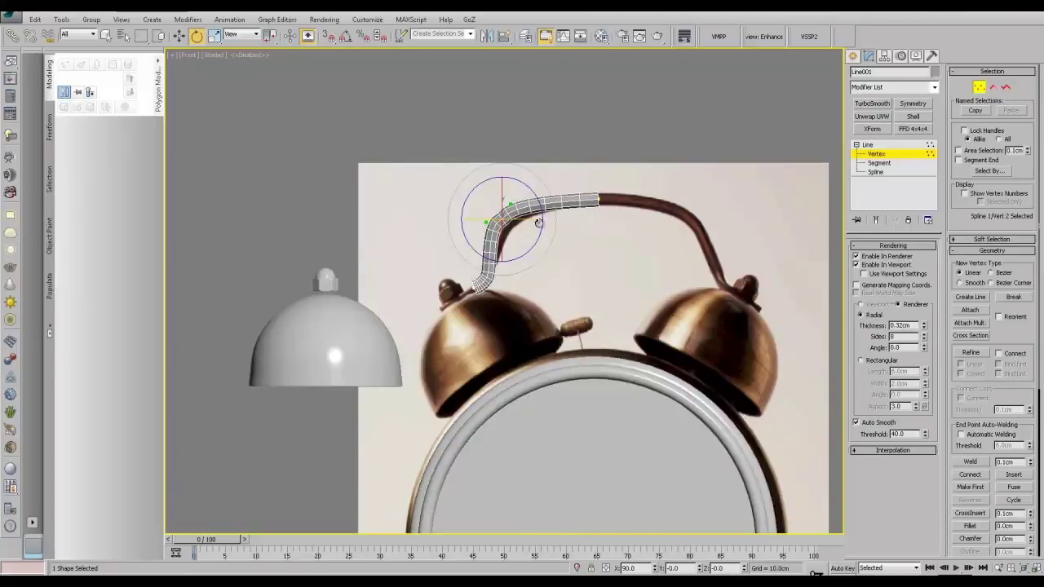
Step: Move the handle line's top end vertex onto the vertical centre axis, using the grid for alignment
left_click(599, 198)
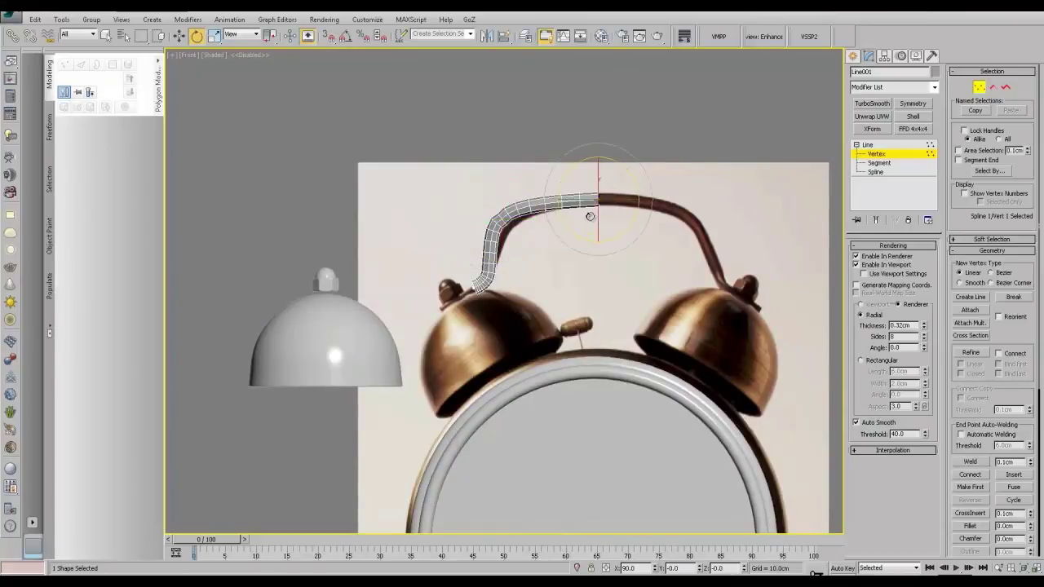
key("w")
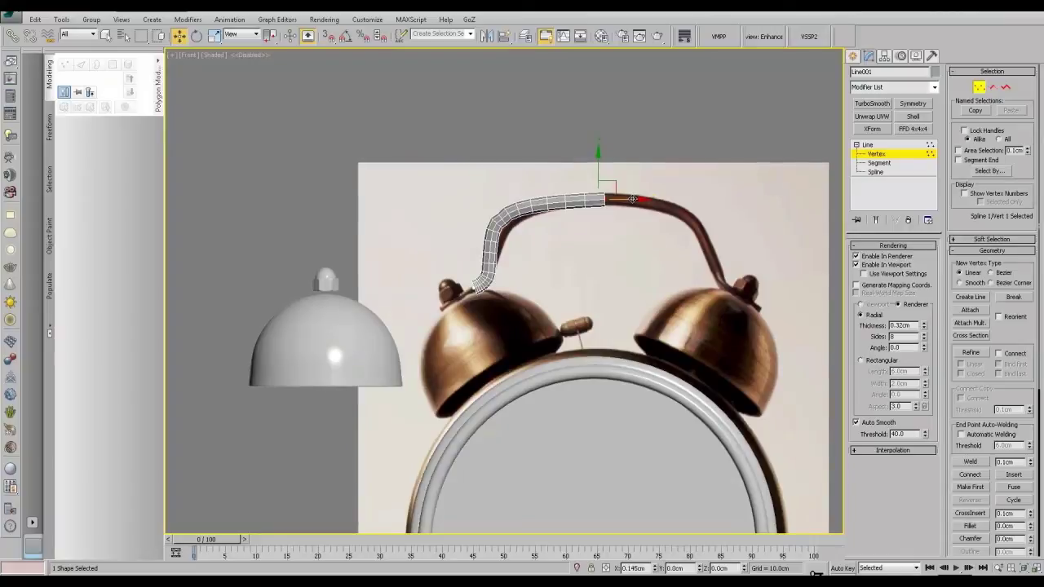
key("g")
left_click_drag(632, 199, 623, 199)
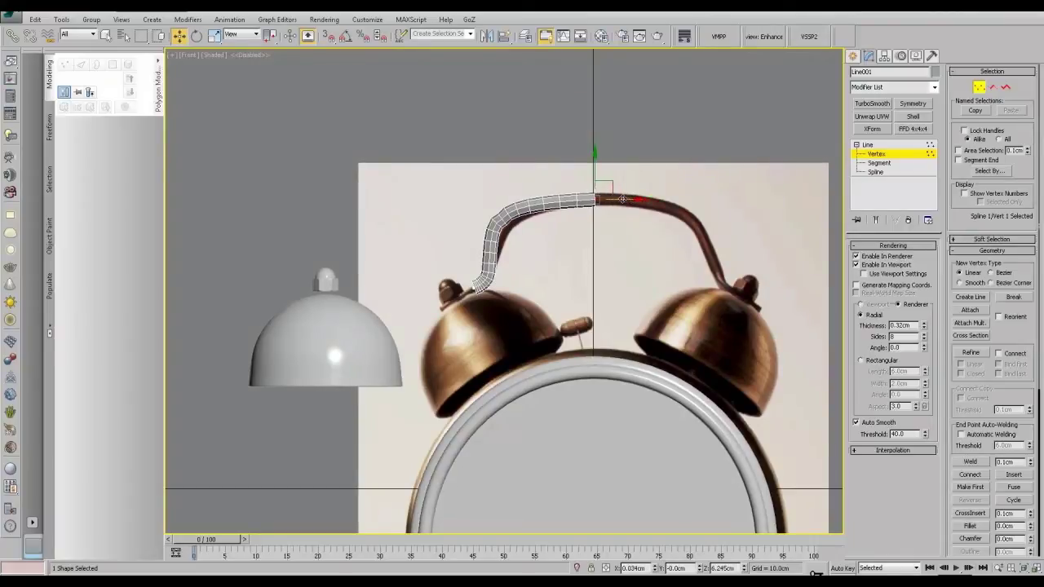
key("g")
Step: Reposition the bend vertex and adjust both of its Bezier handles so the line follows the reference handle's curve
scroll(520, 252, "up", 3)
left_click_drag(534, 269, 532, 251)
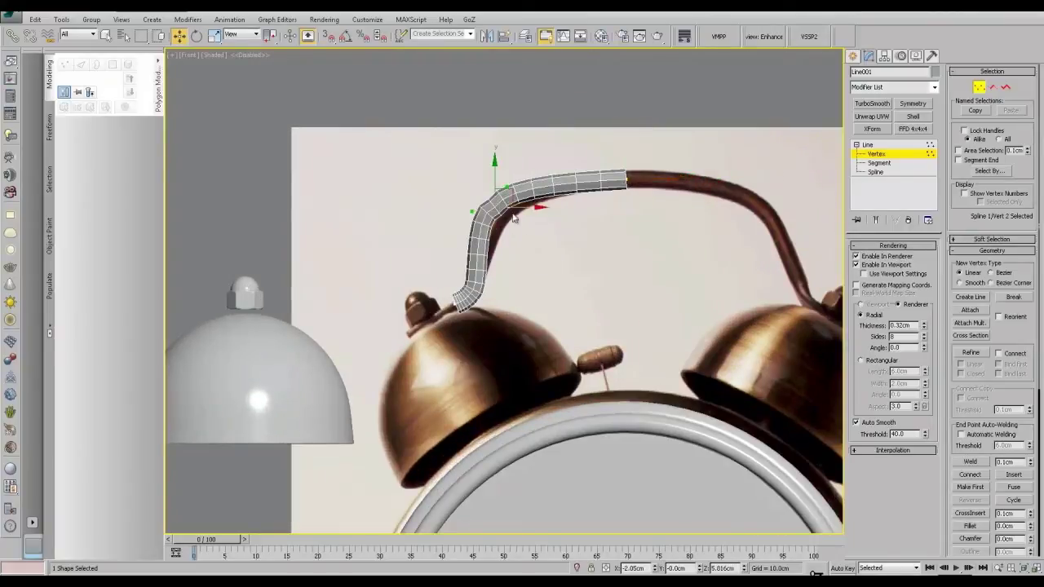
left_click_drag(507, 187, 561, 182)
left_click_drag(485, 216, 481, 235)
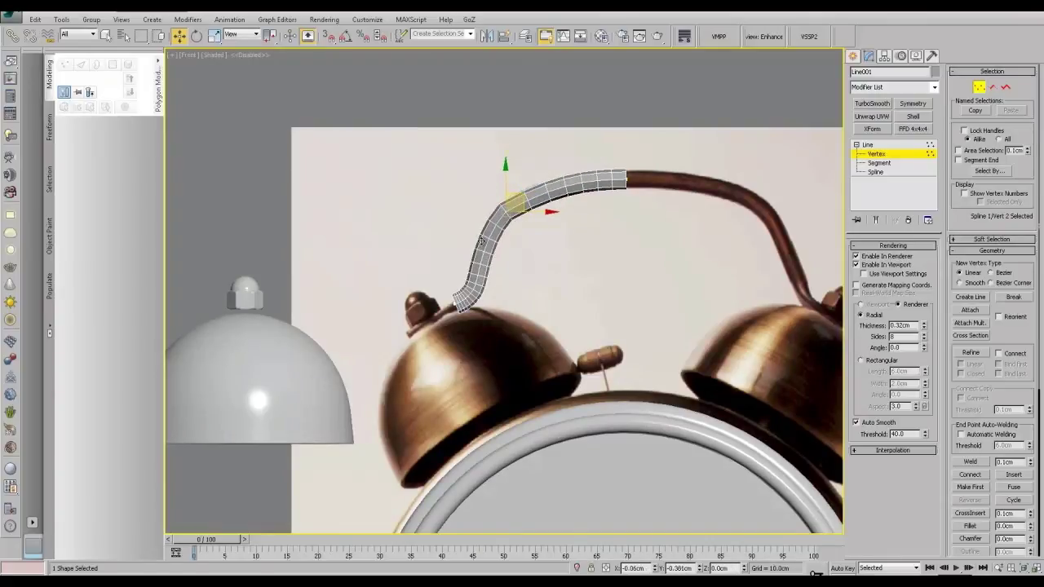
key("F3")
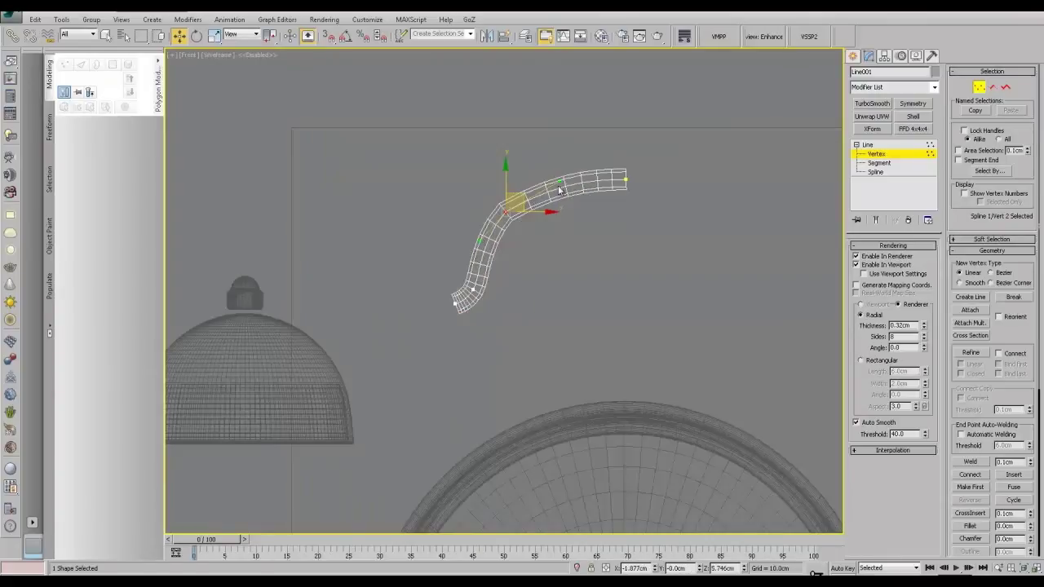
key("F3")
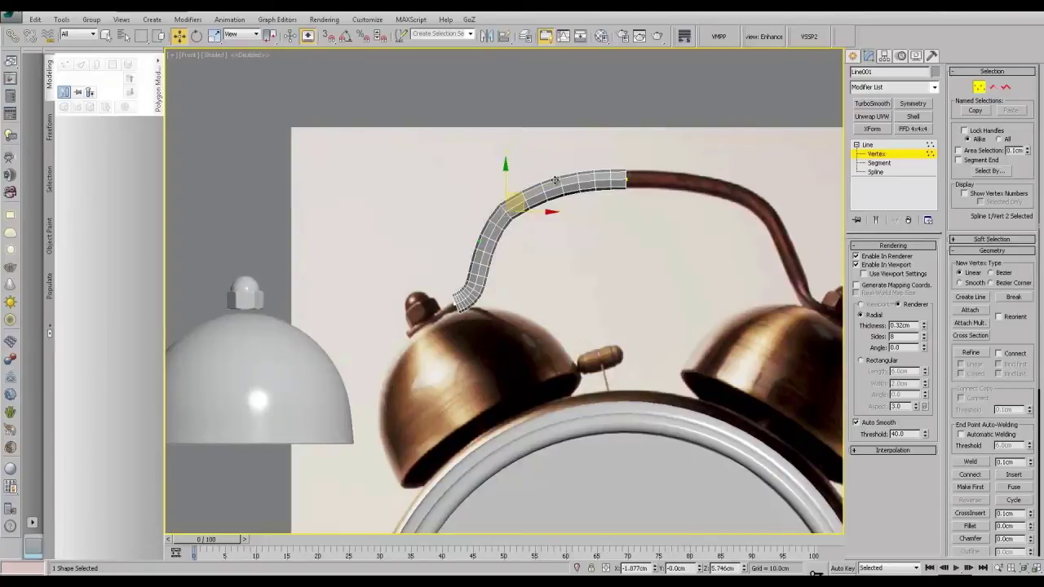
Step: Move the whole handle line forward off the reference image, to about -0.5 cm in Y
middle_click_drag(531, 201, 608, 265, "alt")
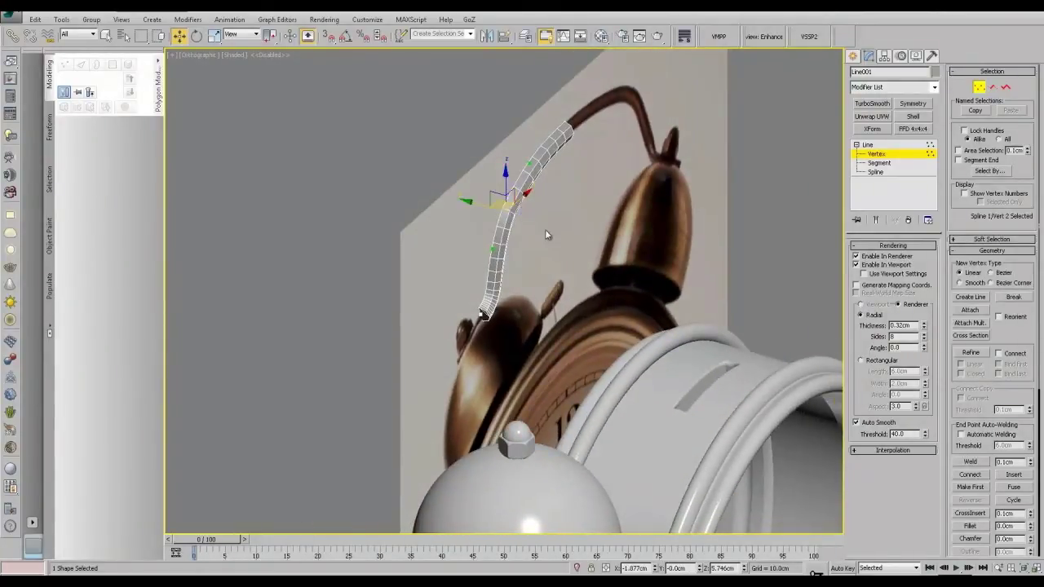
left_click(902, 146)
left_click_drag(482, 229, 517, 234)
middle_click_drag(577, 287, 571, 265, "alt")
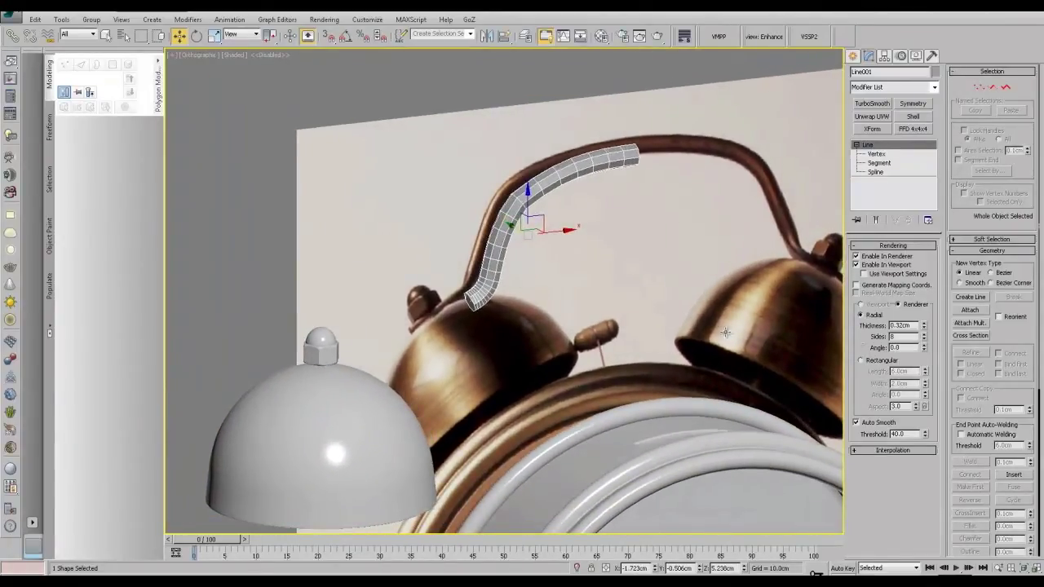
Step: Set the handle line's interpolation steps to 4
left_click(897, 450)
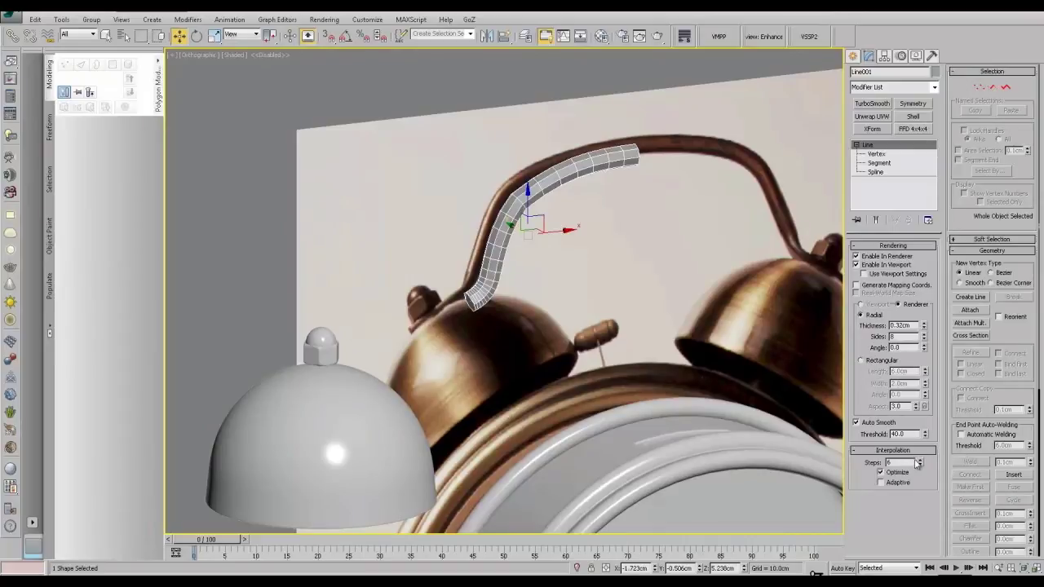
left_click(920, 467)
left_click(920, 467)
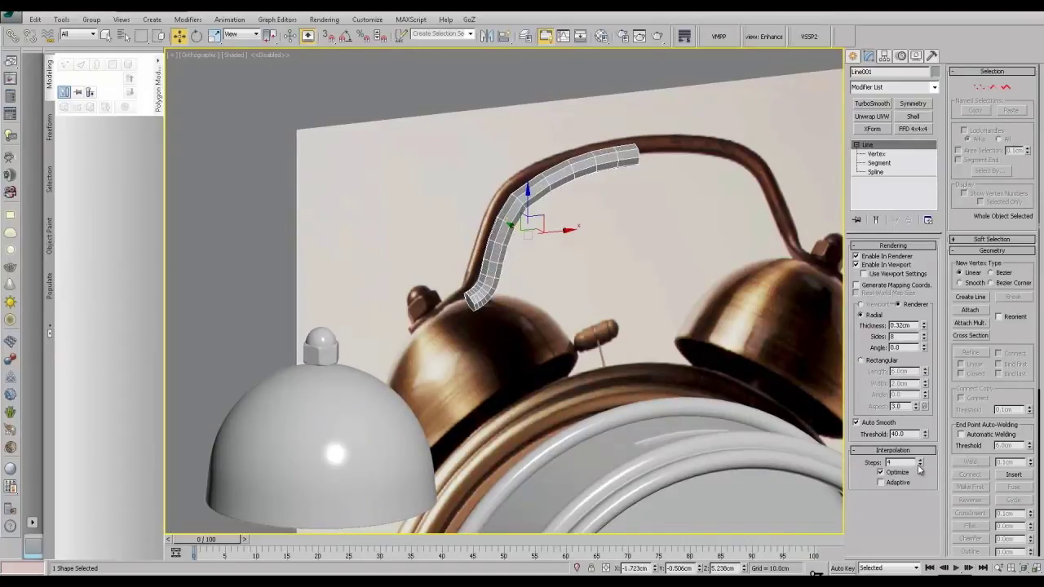
Step: Set the handle line's interpolation steps to 3
left_click(920, 467)
mouse_move(745, 377)
middle_mouse_down("alt")
mouse_move(725, 357)
mouse_move(739, 362)
middle_mouse_up("alt")
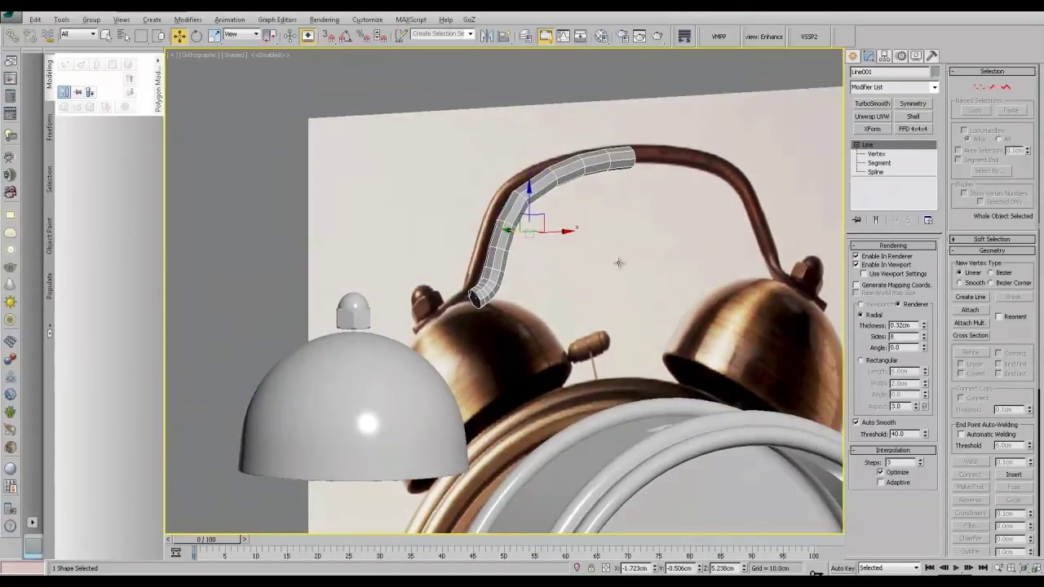
middle_click_drag(619, 263, 677, 290, "alt")
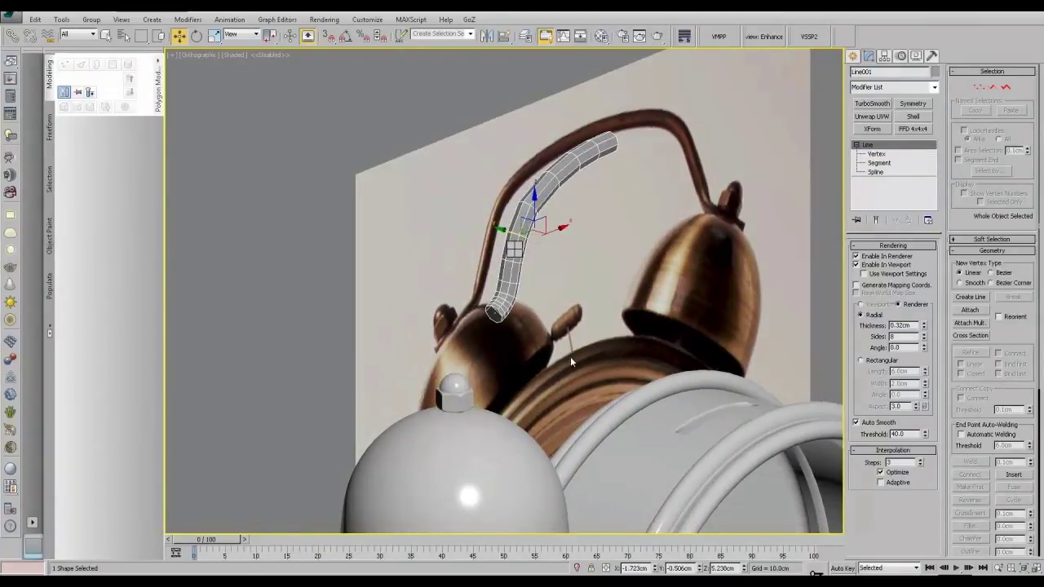
mouse_move(570, 357)
middle_mouse_down("alt")
mouse_move(626, 372)
mouse_move(558, 351)
middle_mouse_up("alt")
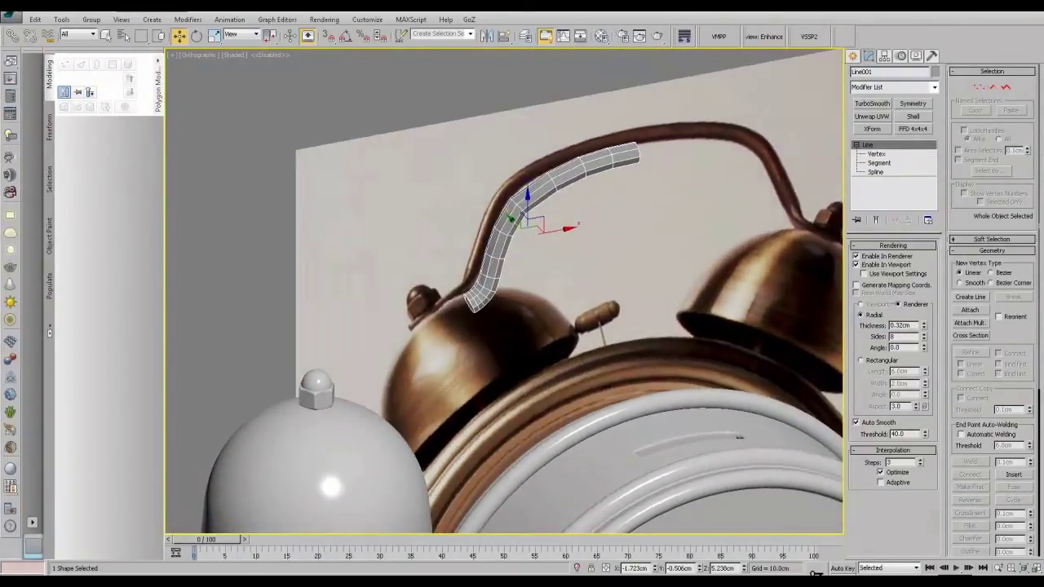
Step: Examine the handle in the Alarm_Clock_Ref photo in Windows Photo Viewer, and inspect the modelled handle from the front
key("alt+Tab")
left_click_drag(318, 340, 321, 498)
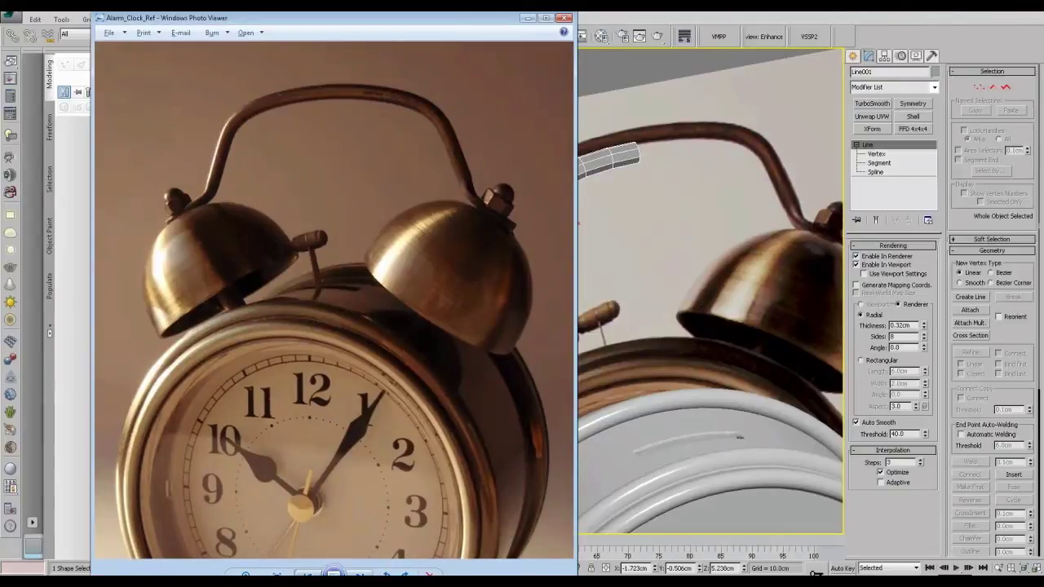
left_click(730, 16)
middle_click_drag(599, 308, 539, 275)
key("f")
key("z")
scroll(630, 263, "down", 3)
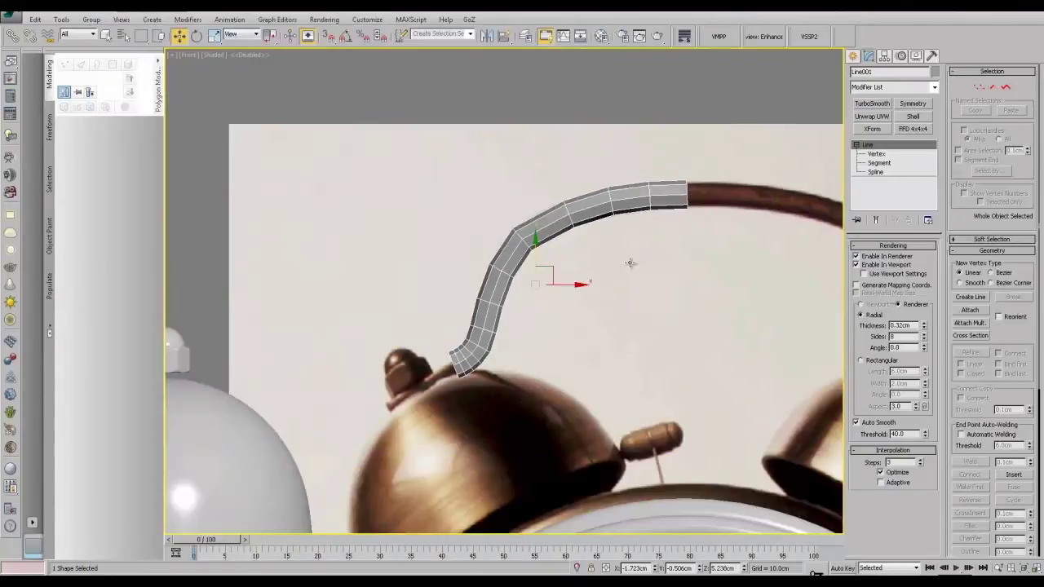
middle_click_drag(694, 288, 651, 258)
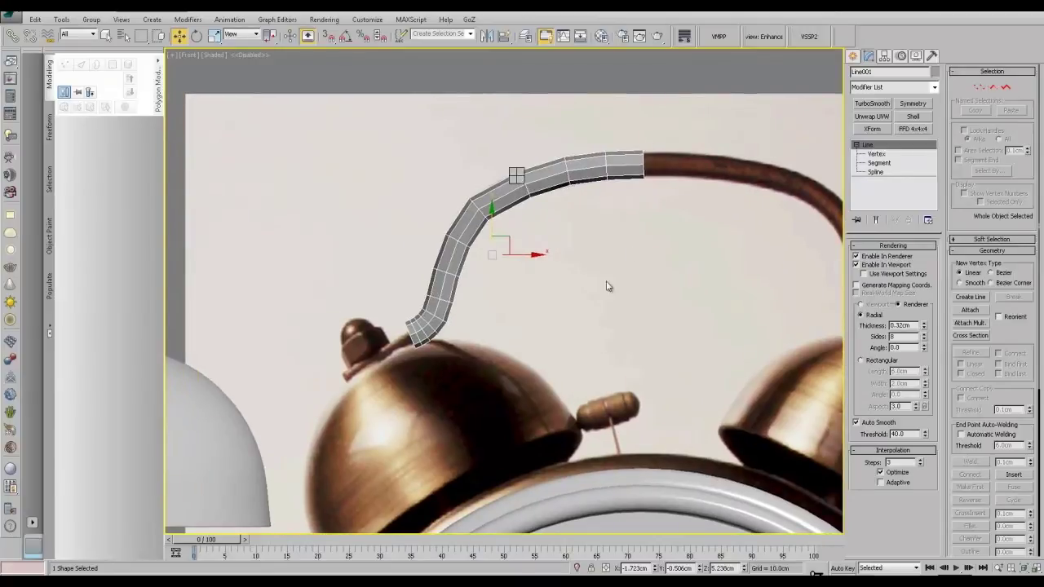
Step: Convert the handle line to an editable poly and delete the cap polygons at both ends
key("ctrl+shift+e")
middle_click_drag(675, 296, 630, 278, "alt")
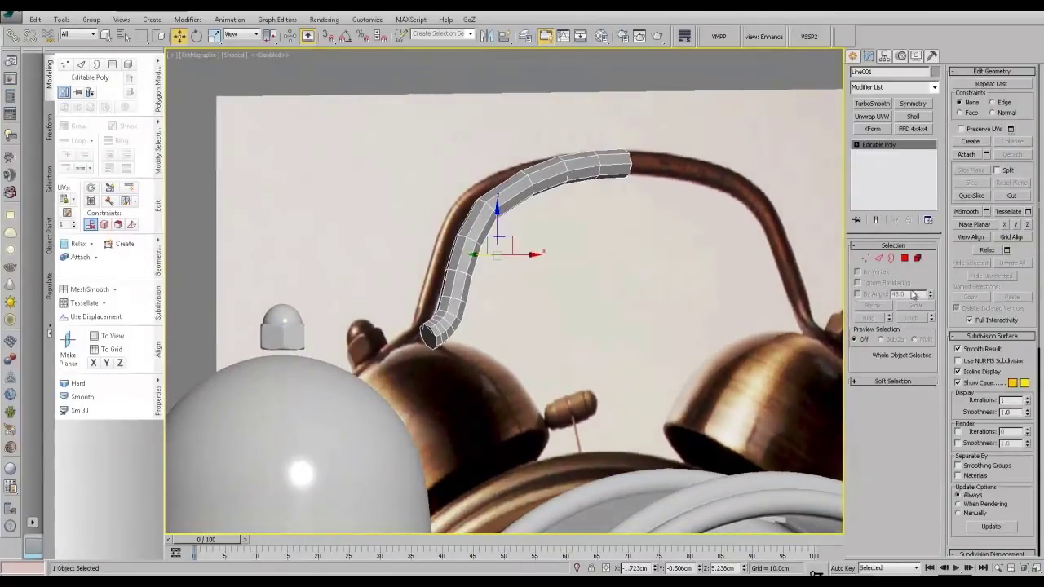
left_click(905, 259)
left_click(432, 336)
middle_click_drag(434, 336, 545, 222, "alt")
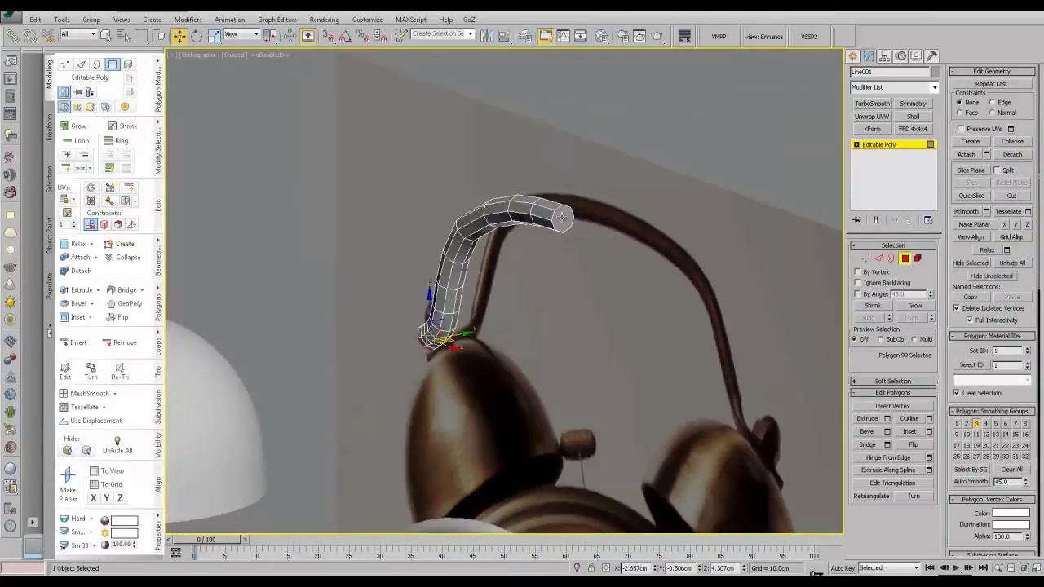
left_click(562, 216, "ctrl")
left_click(913, 305)
left_click(877, 305)
key("f")
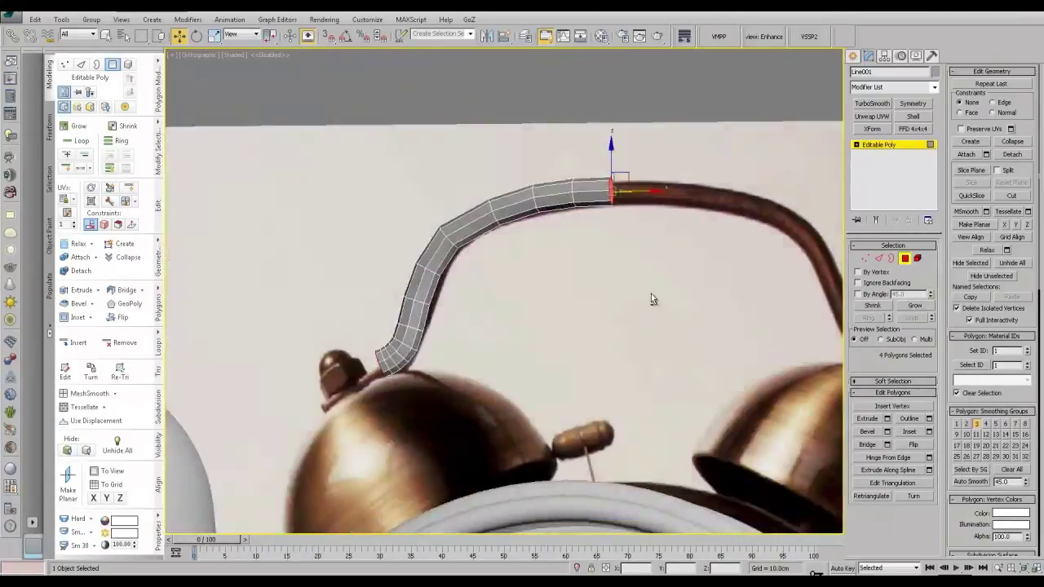
middle_click_drag(651, 295, 695, 295, "alt")
left_click(676, 301)
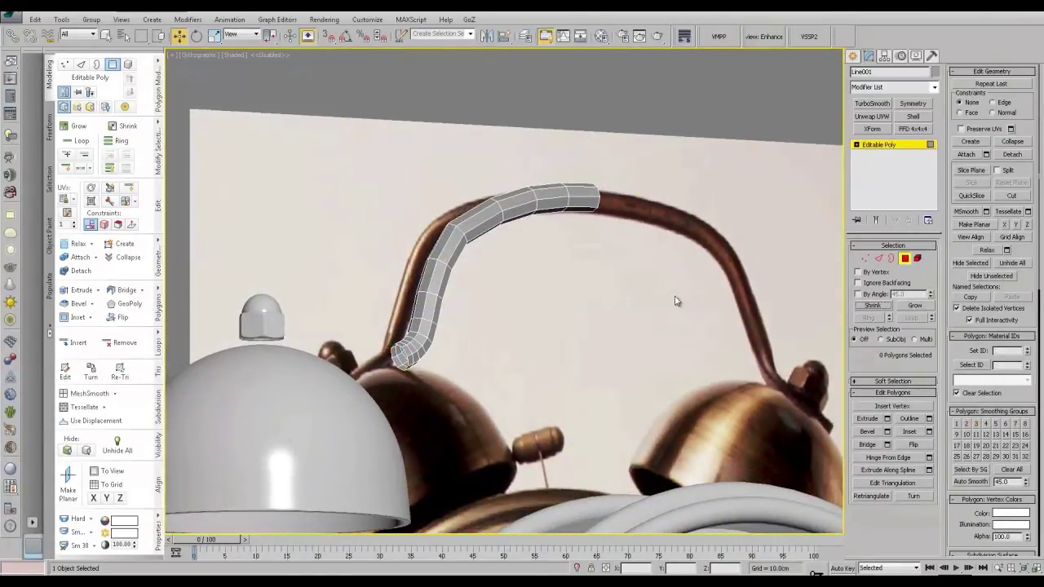
Step: Remove the extra edge loops at the short bend near the handle's lower end
left_click(878, 258)
middle_click_drag(503, 331, 472, 364, "alt")
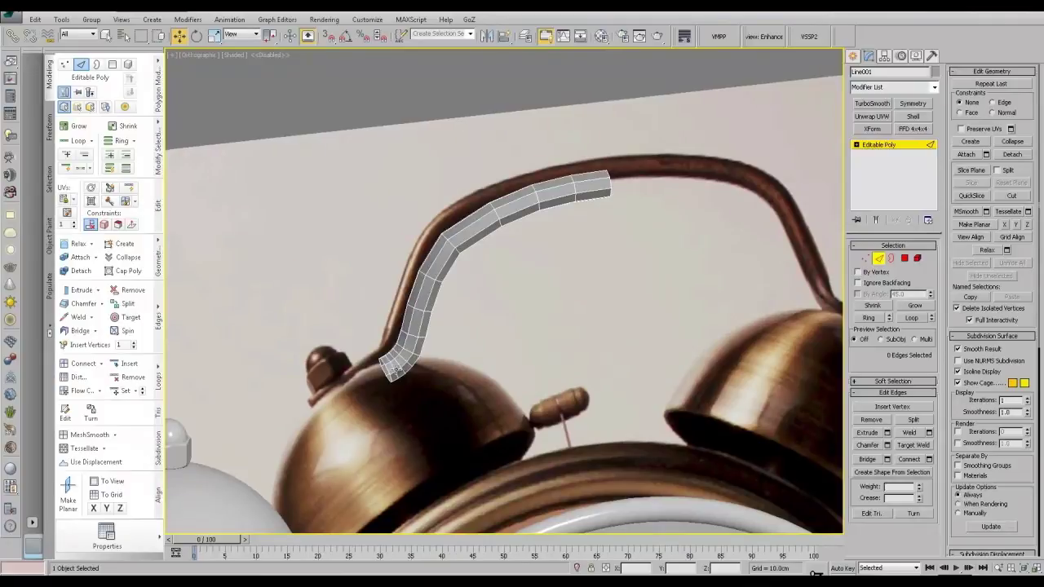
double_click(398, 363)
double_click(397, 362)
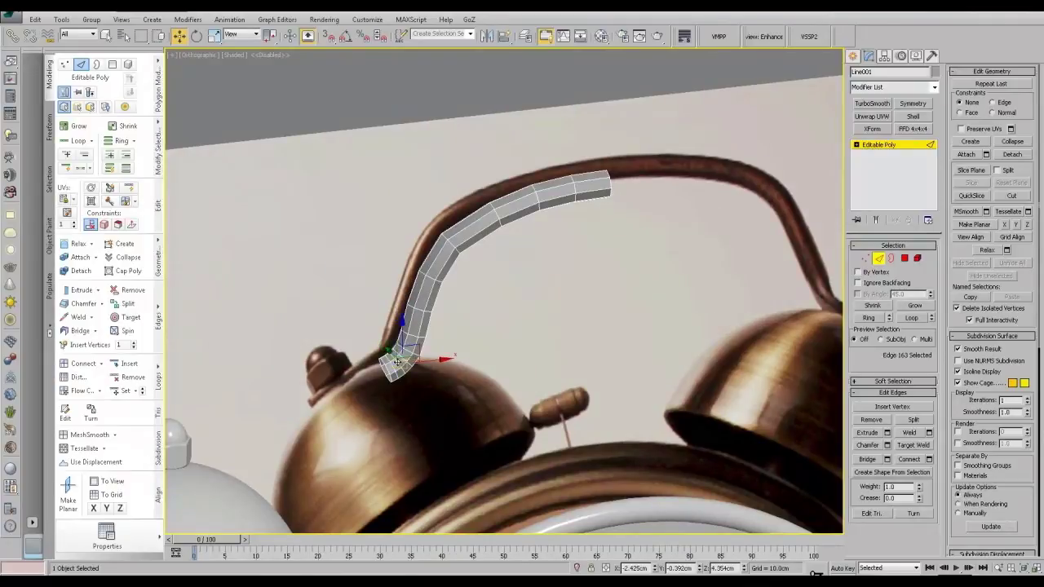
key("ctrl+BackSpace")
double_click(399, 360)
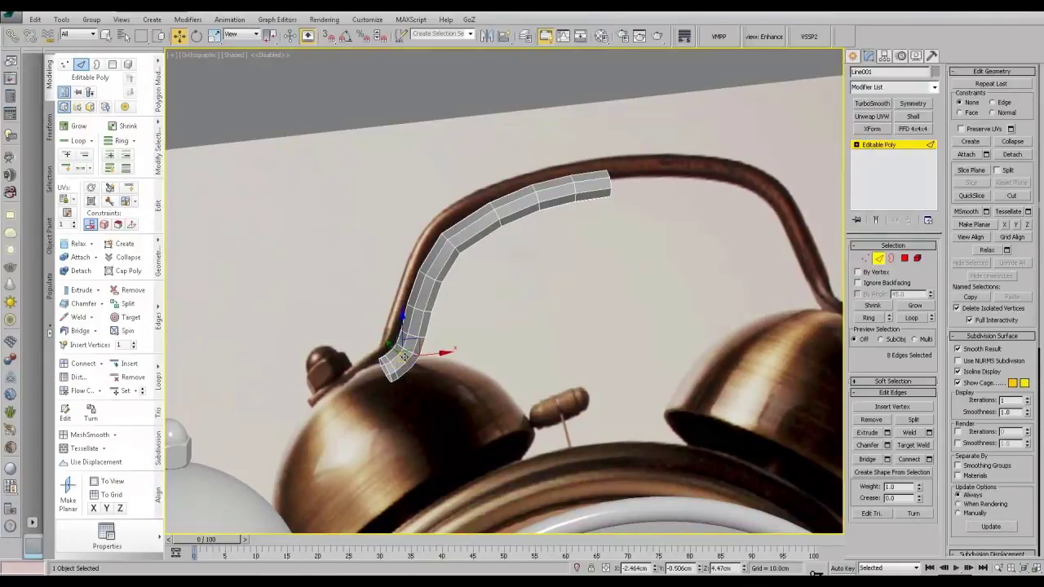
key("ctrl+BackSpace")
middle_click_drag(405, 364, 450, 346, "alt")
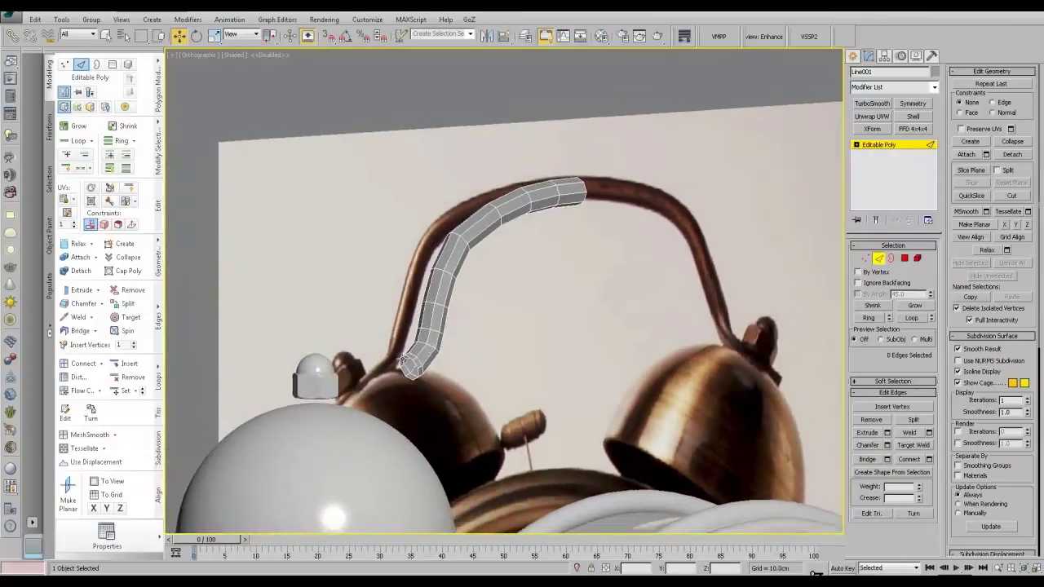
Step: Isolate the handle together with the reference image plane
scroll(410, 367, "down", 1)
left_click(895, 147)
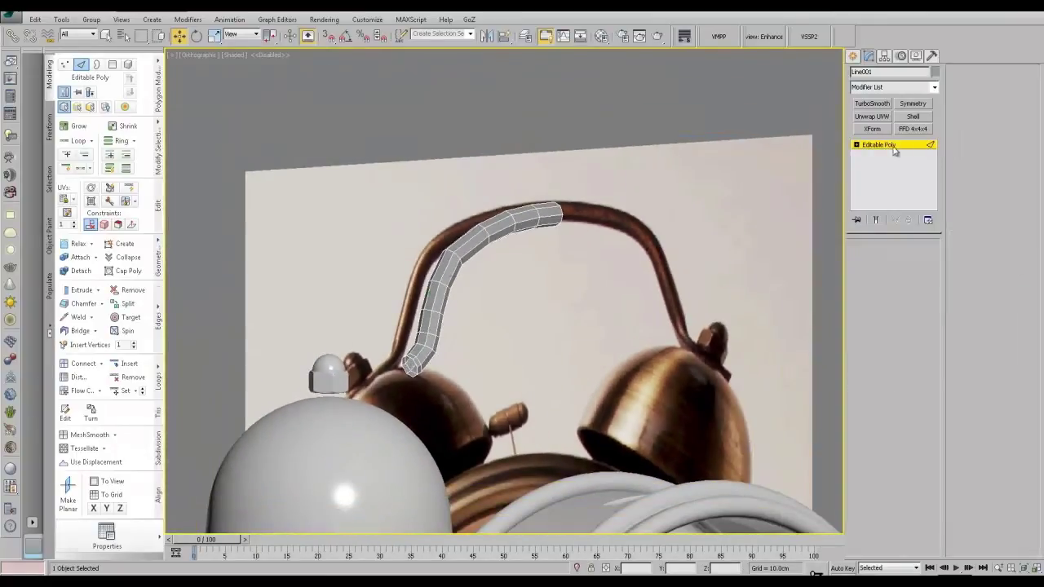
left_click(340, 250, "ctrl")
left_click(575, 568)
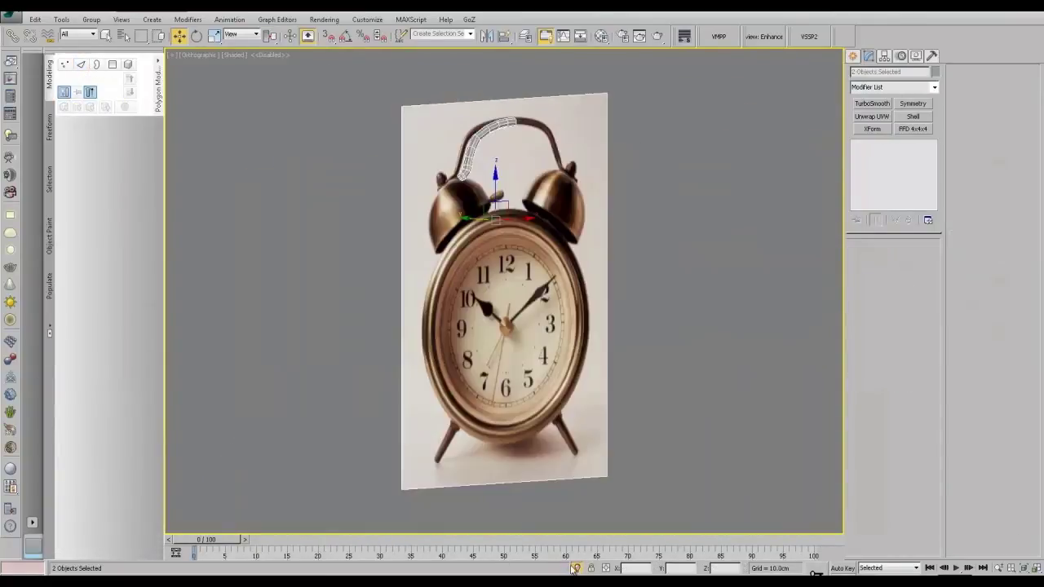
scroll(453, 154, "up", 6)
middle_click_drag(586, 171, 586, 296)
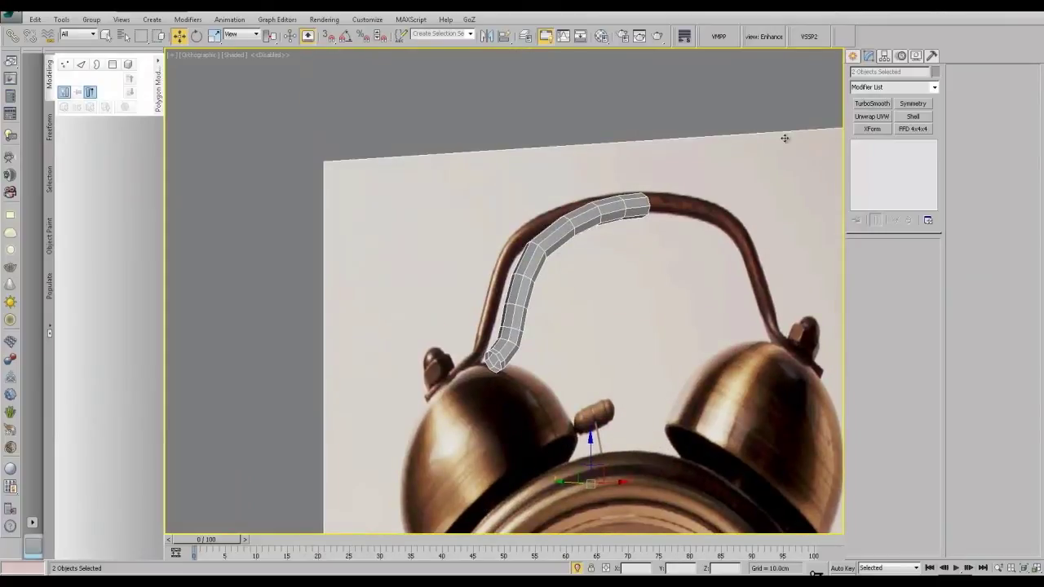
Step: Scale the open border at the handle's lower end vertically to about 74%
left_click(516, 321)
left_click(891, 259)
left_click(495, 356)
middle_click_drag(495, 357, 503, 363, "alt")
key("r")
left_click_drag(492, 314, 494, 328)
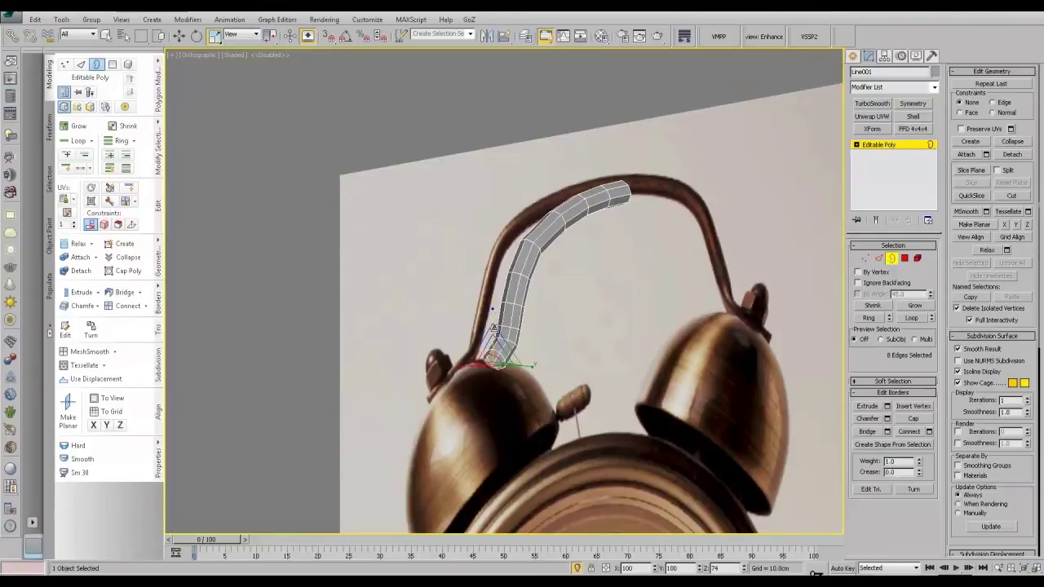
Step: Move, rotate and scale the vertices at the handle's lower end to fit the bend above the bell in the reference
left_click(904, 258)
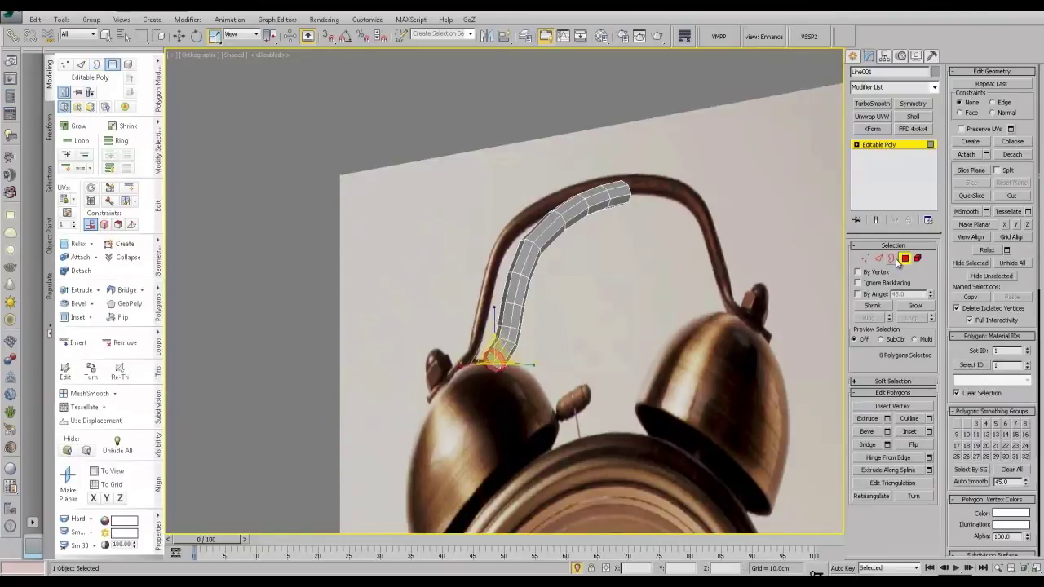
middle_click_drag(761, 357, 729, 361, "alt")
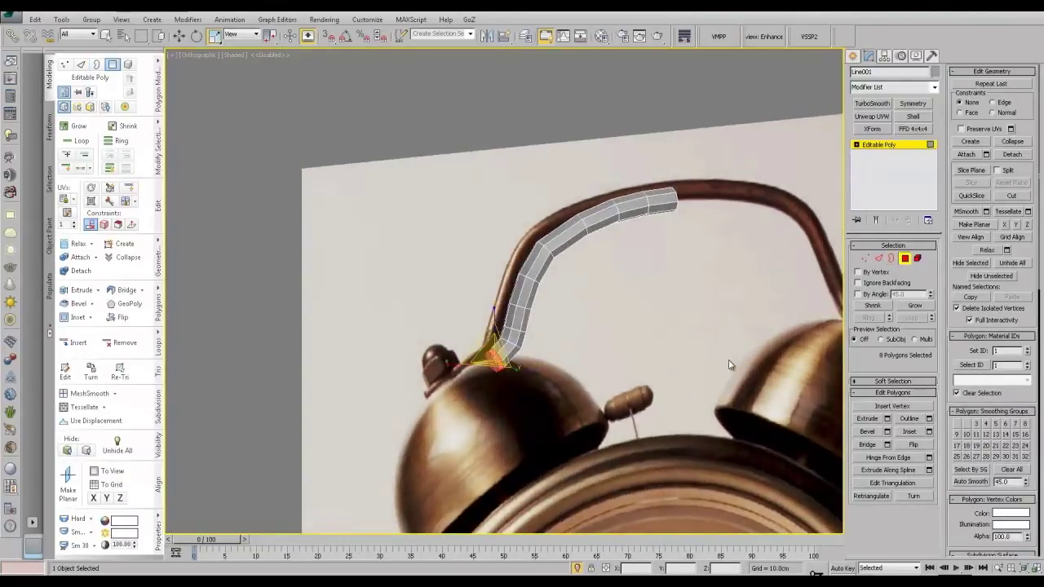
key("f")
key("z")
scroll(684, 295, "down", 10)
middle_click_drag(724, 322, 654, 344)
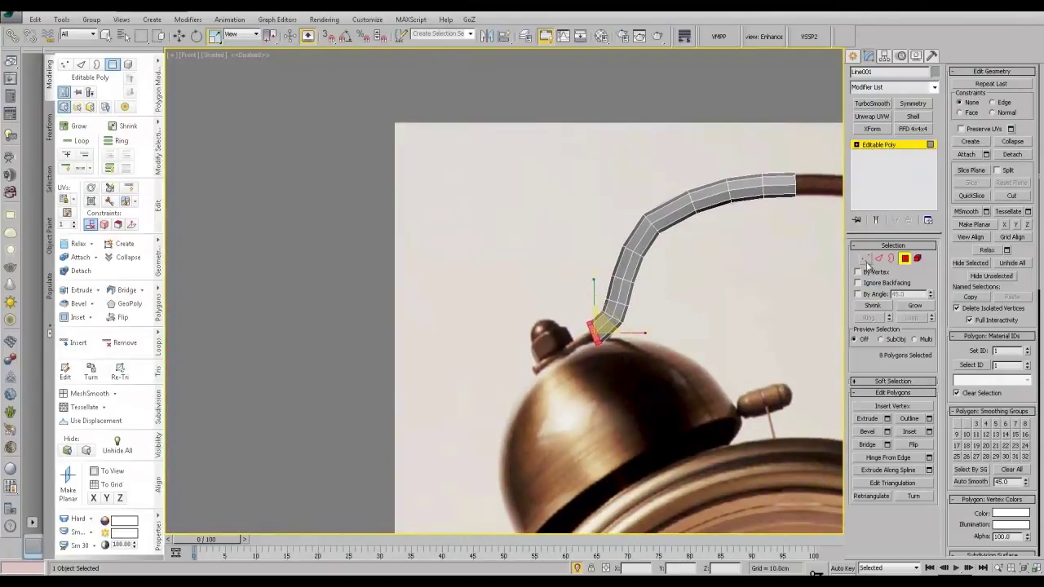
left_click(865, 258)
left_click_drag(577, 317, 635, 332)
key("w")
key("e")
key("w")
key("r")
left_click_drag(607, 281, 607, 287)
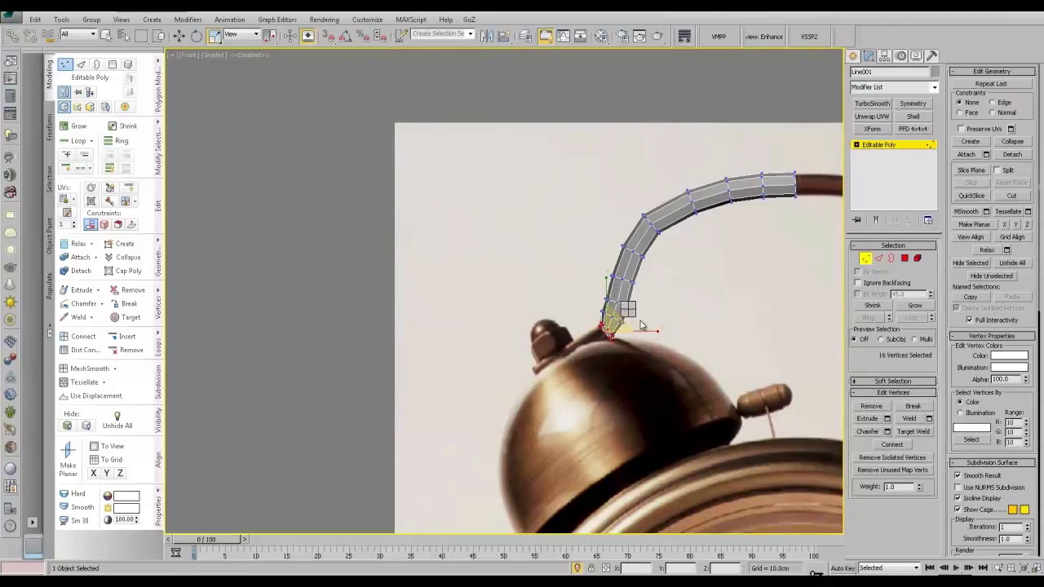
key("w")
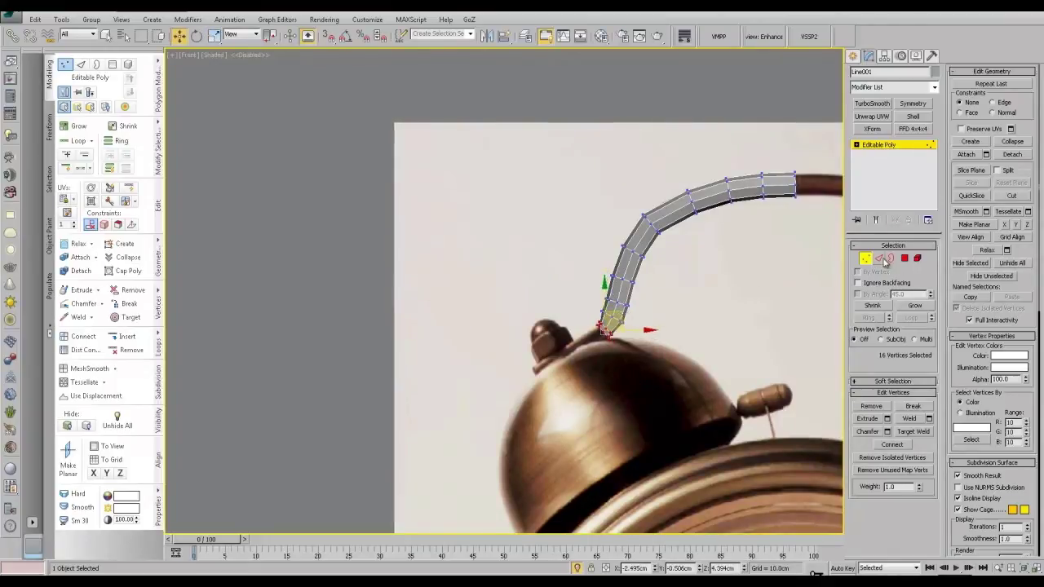
Step: Extend the handle's lower border along the bell to beneath the reference nut, and flatten and rotate the new end to match the slope
left_click(890, 258)
left_click_drag(625, 317, 554, 352, "shift")
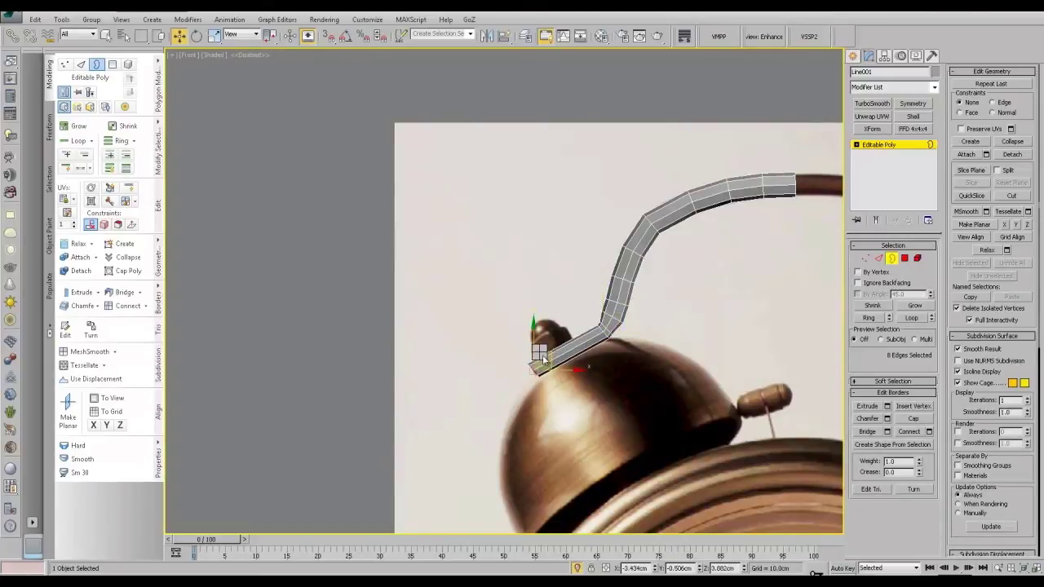
key("r")
left_click_drag(535, 322, 537, 336)
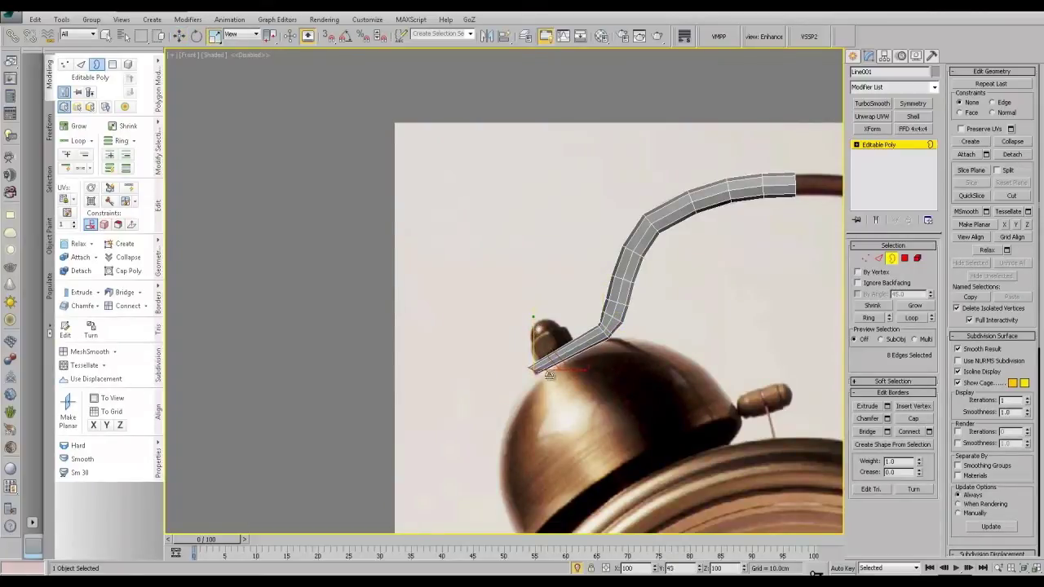
key("w")
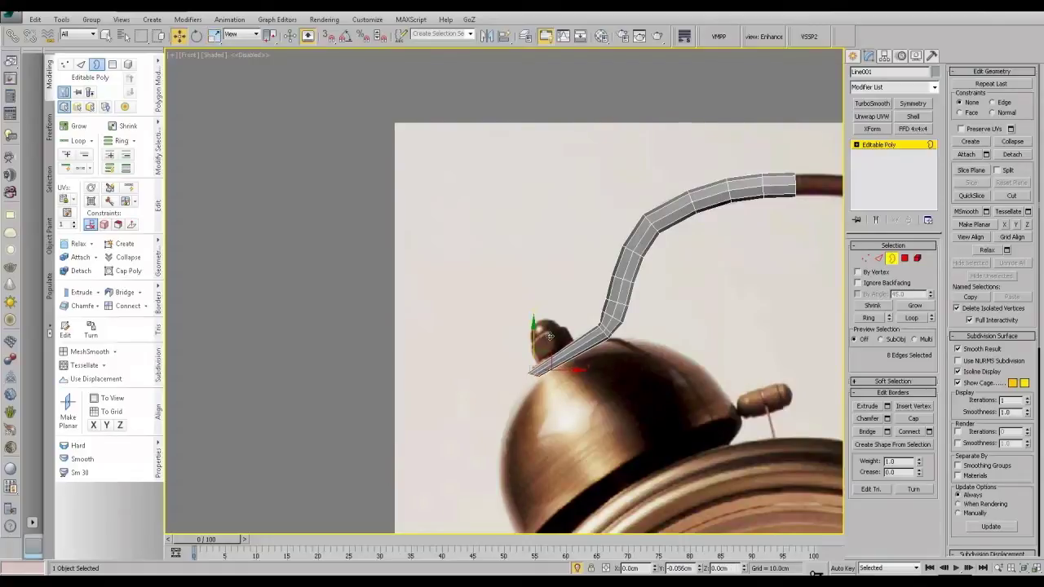
key("e")
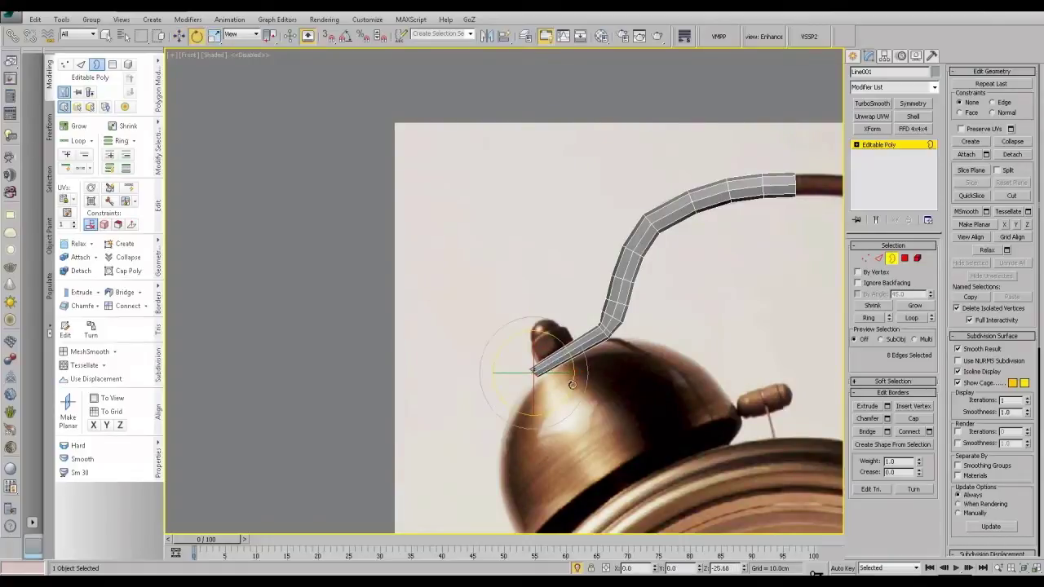
key("r")
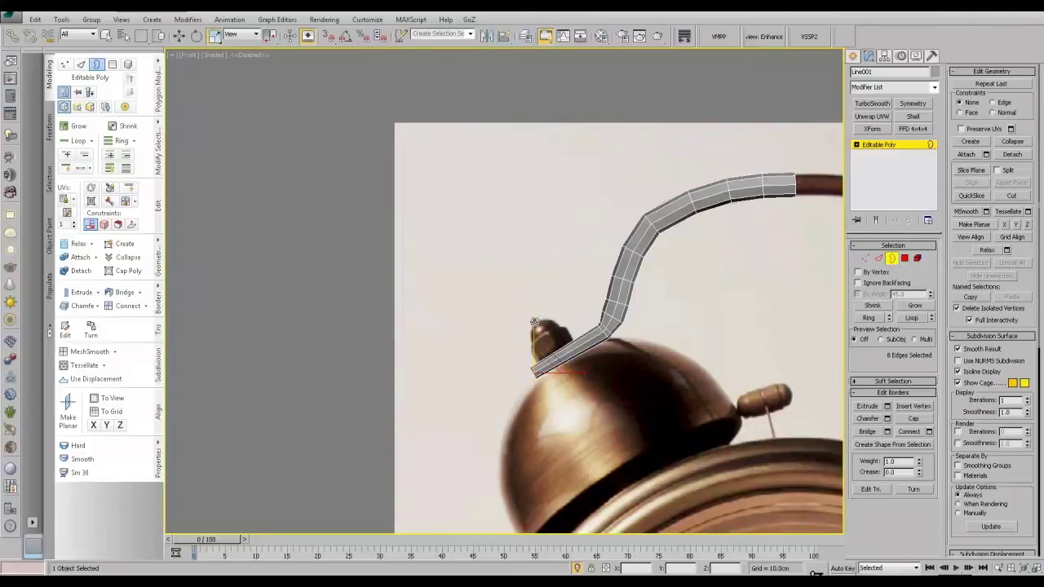
Step: Scale the edge loop at the handle's lower bend down to the thickness of the flattened foot
left_click(879, 258)
scroll(621, 349, "up", 3)
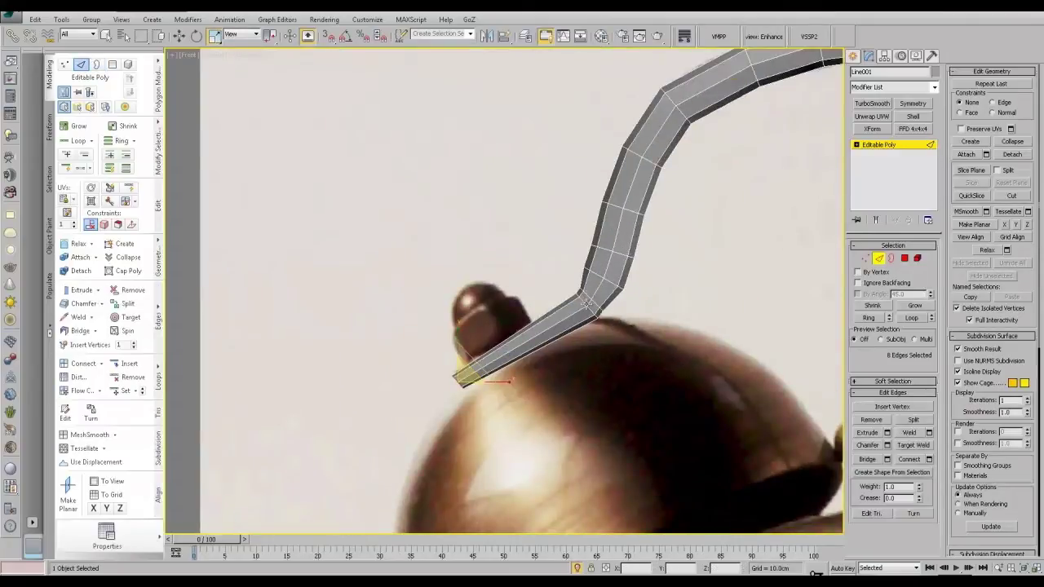
double_click(580, 301)
left_click_drag(585, 271, 605, 315)
scroll(635, 339, "down", 2)
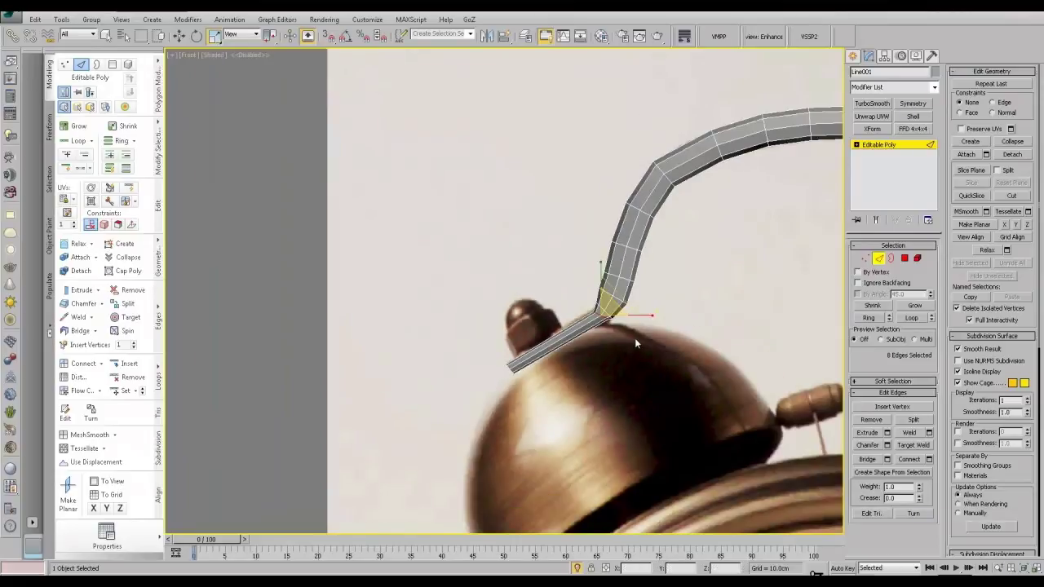
Step: Scale the edge loop just above the lower bend to smooth the transition into the flattened foot
scroll(635, 339, "up", 2)
double_click(599, 275)
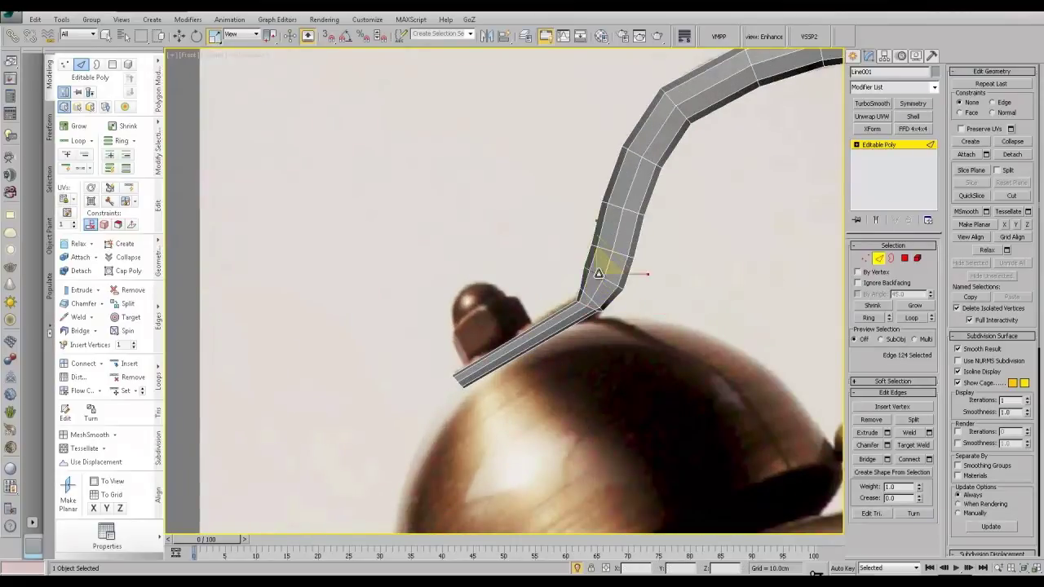
left_click_drag(609, 275, 637, 278)
key("w")
Step: Select the polygons of the handle's flattened foot and scale them wider across its depth
middle_click_drag(612, 304, 661, 341, "alt")
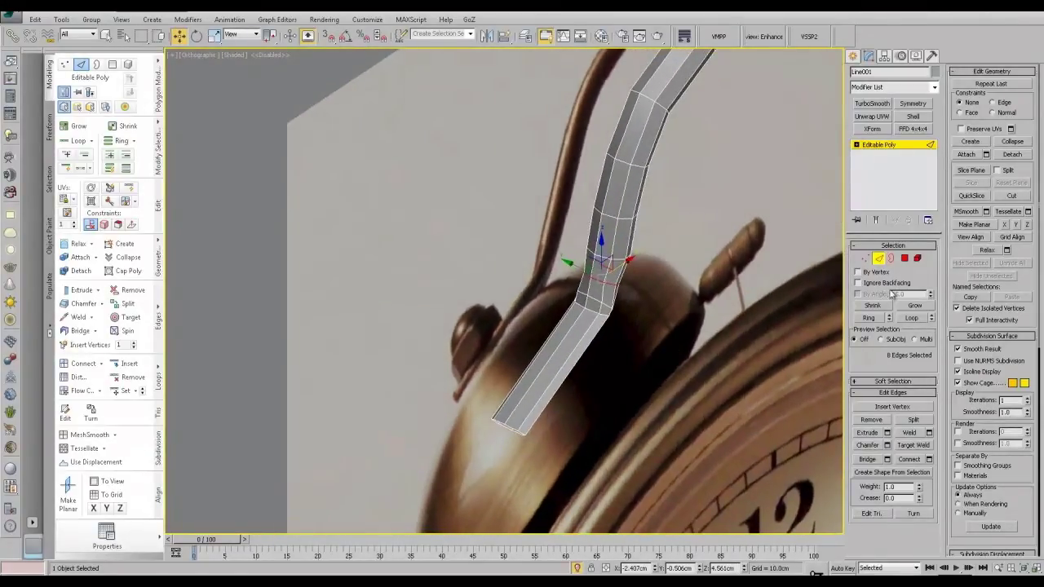
left_click(904, 259)
left_click_drag(468, 383, 616, 389)
key("r")
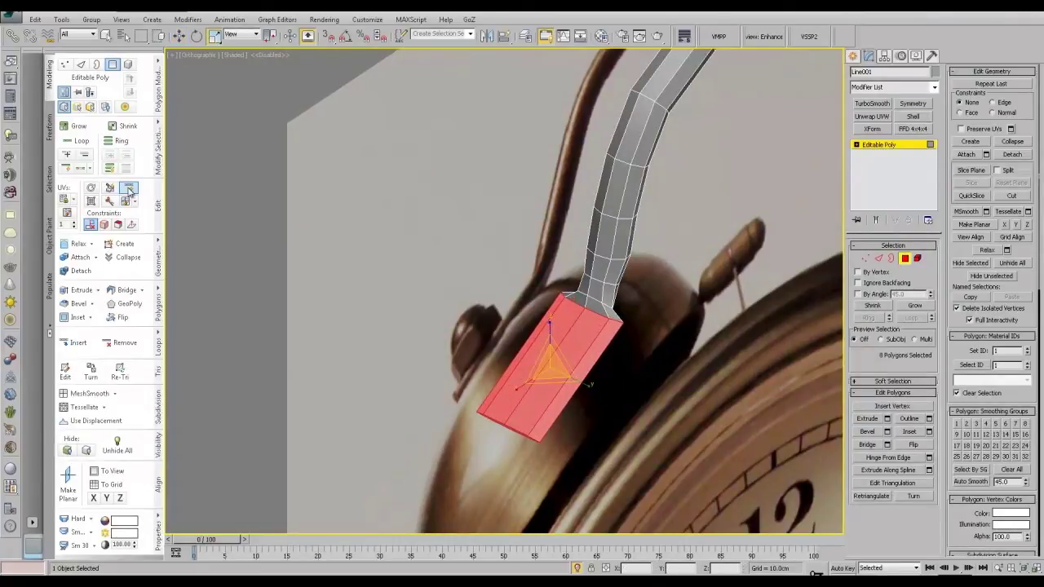
Step: Insert an edge loop across the middle of the widened foot with Swift Loop
left_click(128, 190)
left_click(559, 373, "shift")
key("w")
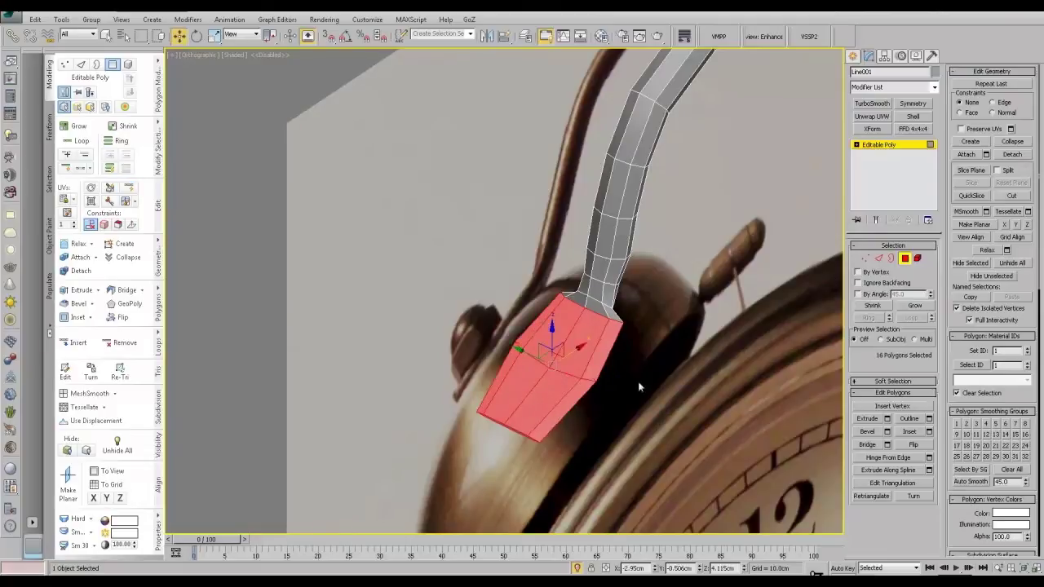
Step: Select the inner vertices at the open end of the flattened foot and move them outward to extend the tip
left_click(865, 259)
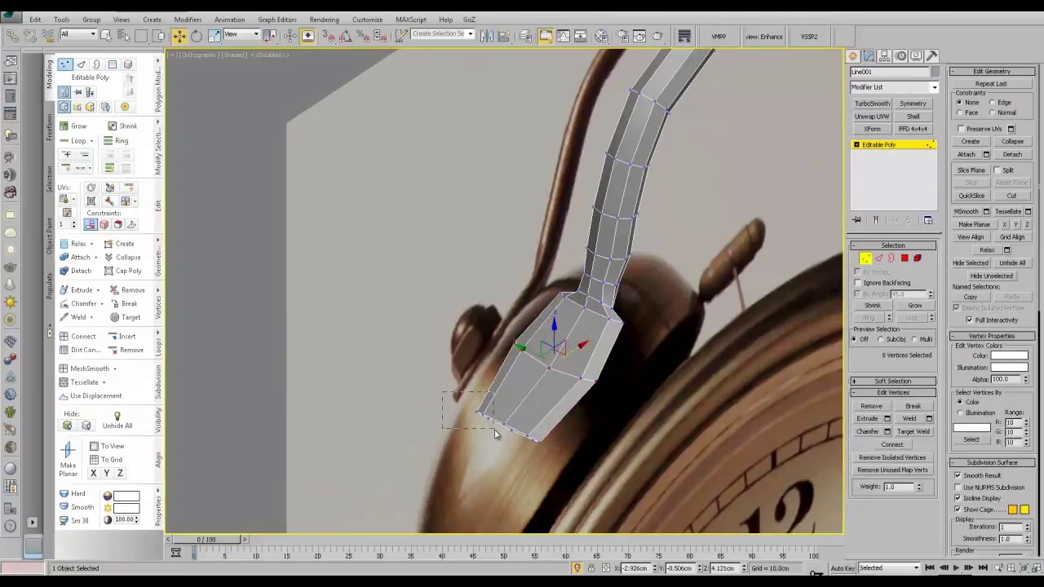
left_click_drag(494, 430, 538, 447)
left_click_drag(535, 410, 551, 399)
middle_click_drag(566, 425, 586, 445, "alt")
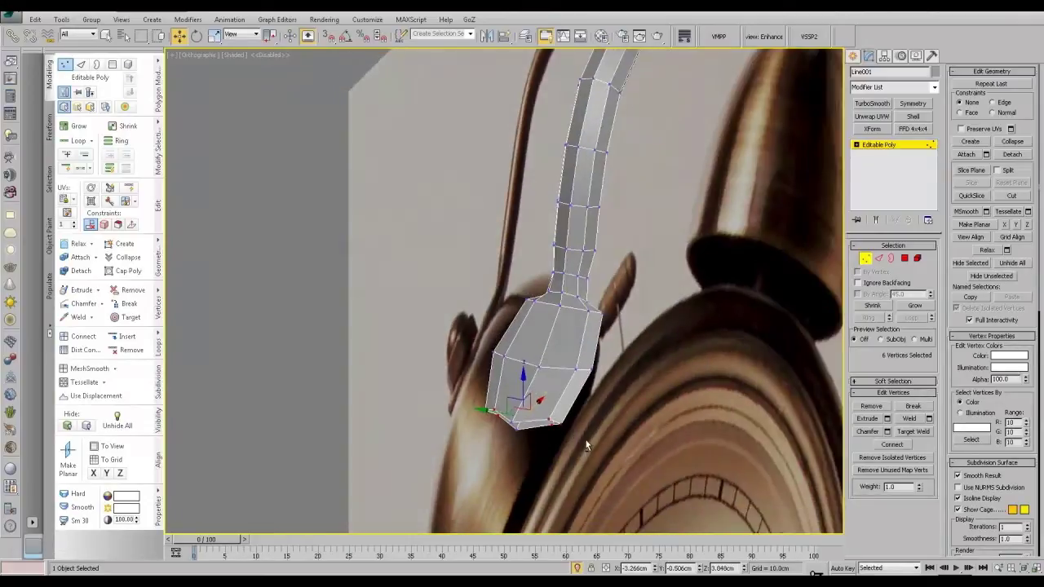
Step: Move the tip's corner vertices in the front view to line them up with the sloping end of the foot
left_click(561, 424)
left_click_drag(465, 400, 544, 400, "ctrl")
middle_click_drag(543, 400, 475, 396, "alt")
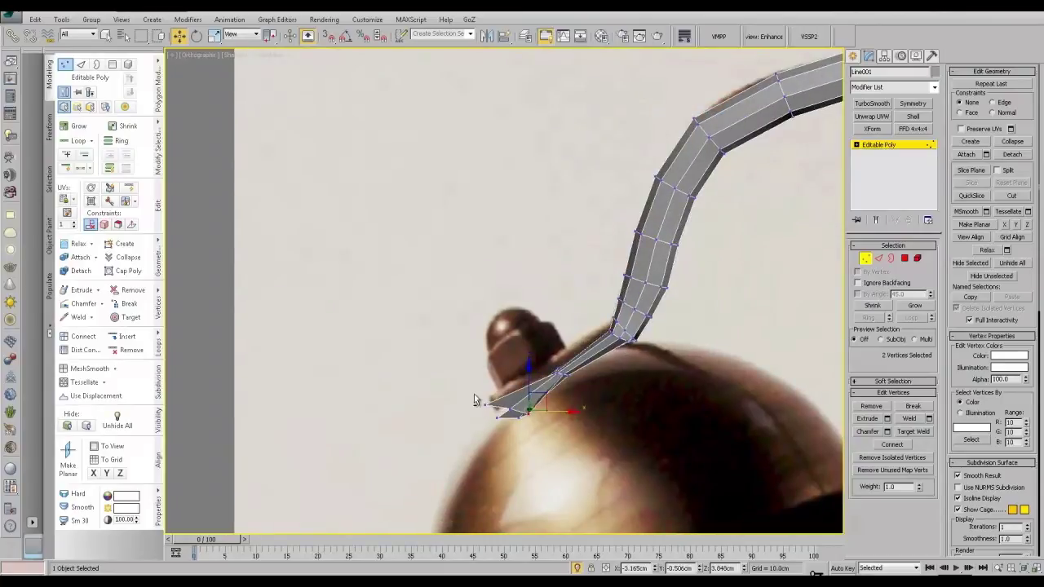
key("f")
middle_click_drag(414, 251, 487, 380)
scroll(481, 333, "up", 5)
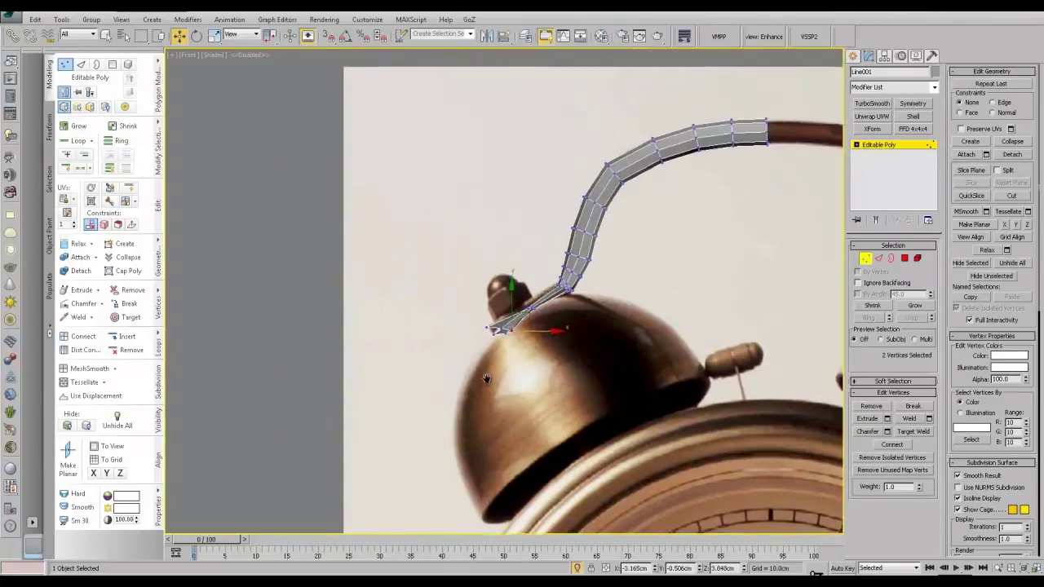
scroll(486, 380, "up", 2)
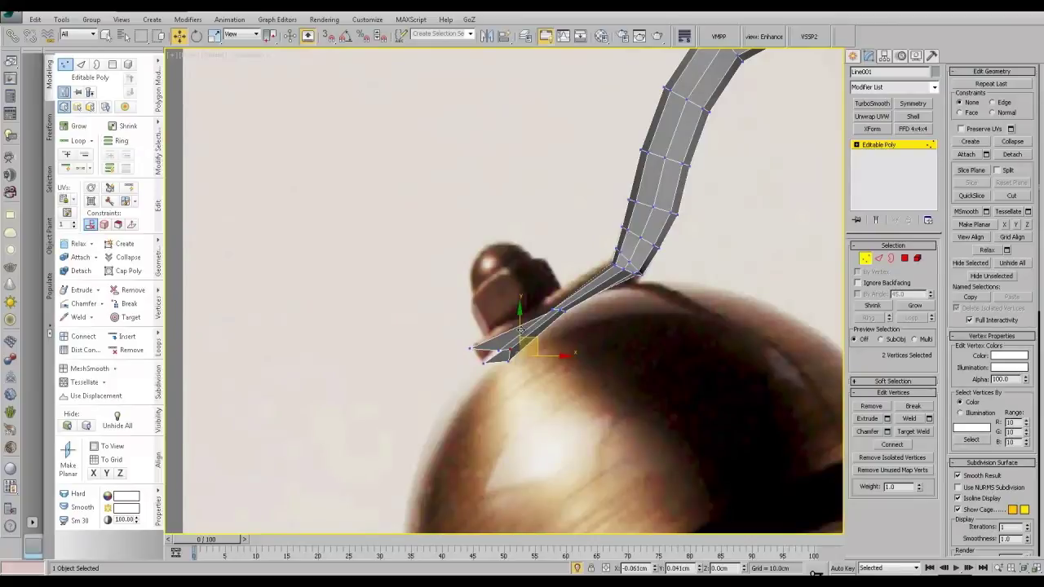
left_click_drag(520, 329, 472, 346)
left_click_drag(510, 383, 520, 378)
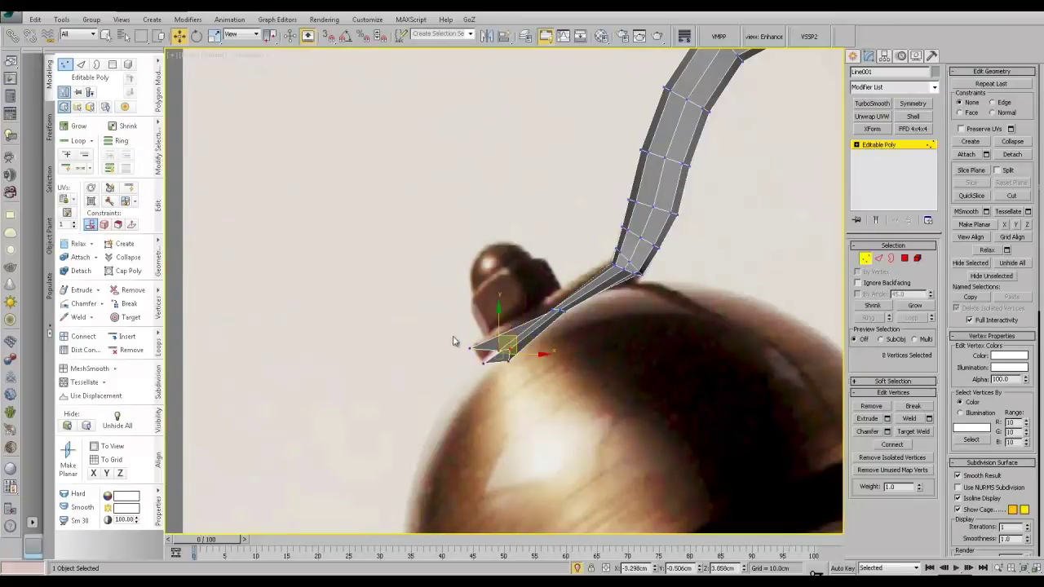
left_click_drag(455, 337, 503, 382, "alt")
left_click_drag(521, 341, 501, 337)
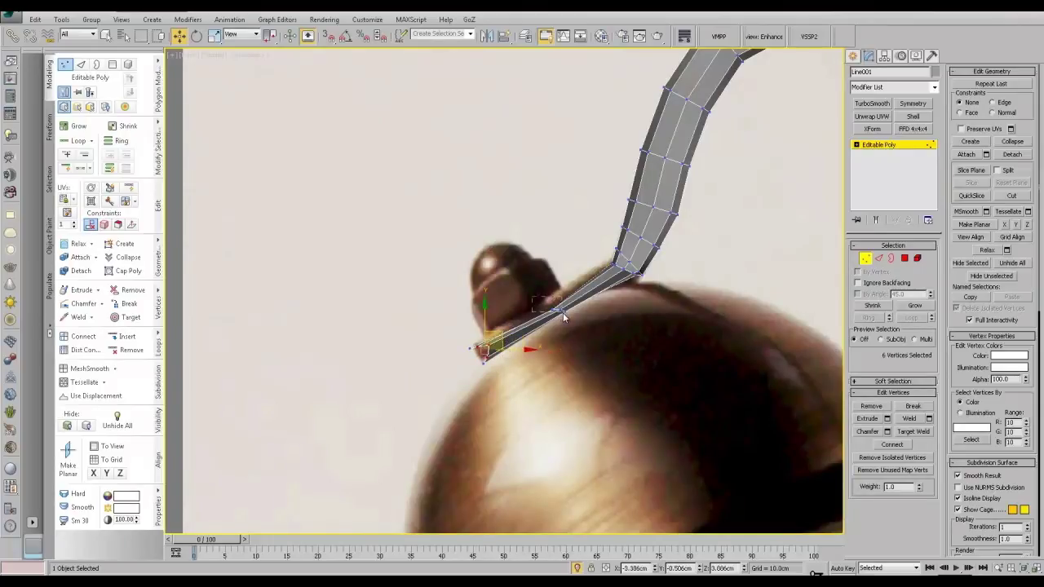
Step: Move the upper vertices of the foot's middle edge loop to straighten its top side against the reference
left_click_drag(563, 317, 563, 315)
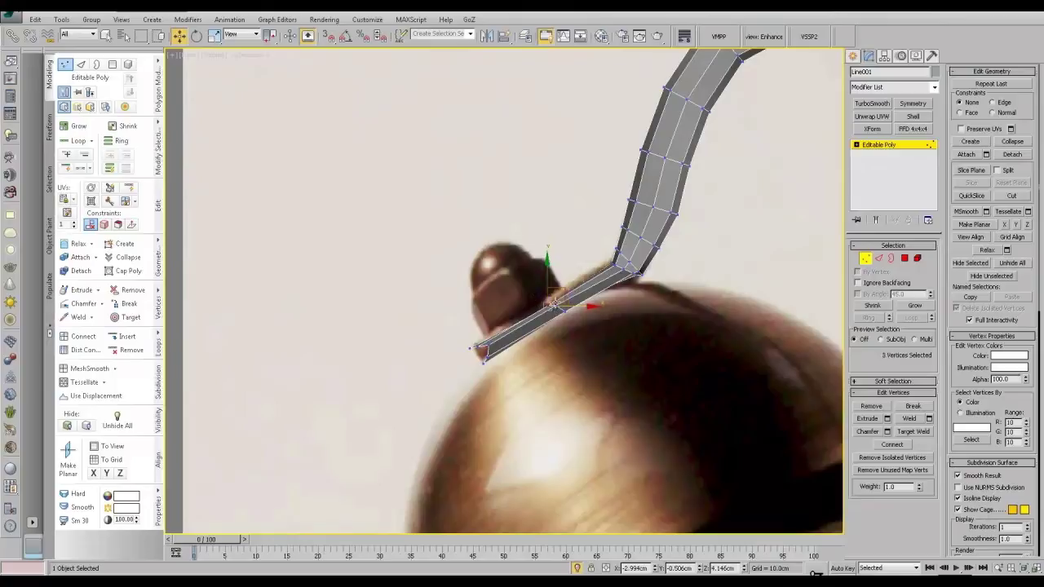
left_click_drag(563, 289, 560, 288)
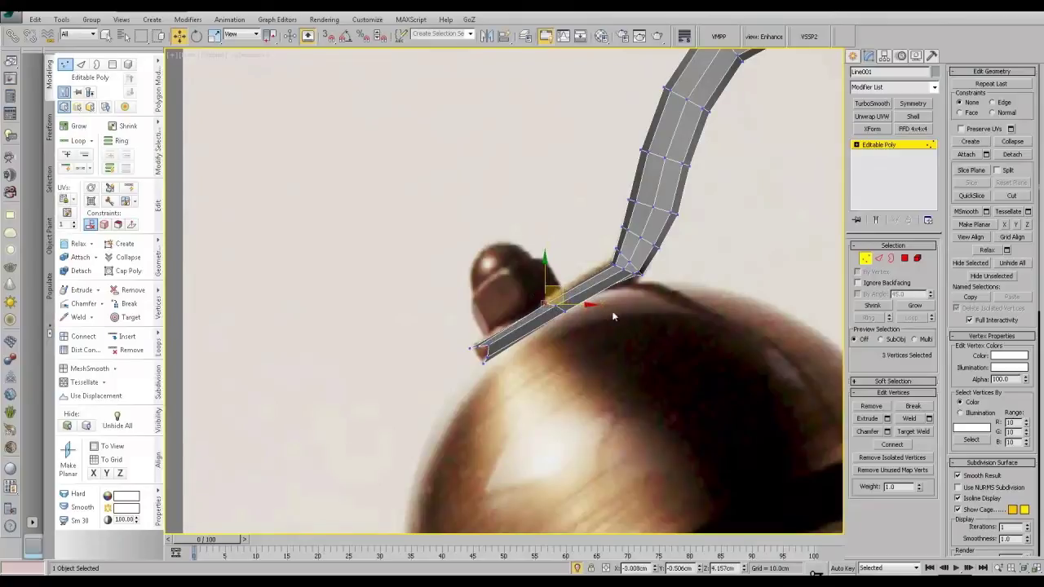
middle_click_drag(628, 293, 591, 291, "alt")
Step: Move the lower centre vertex of the foot's middle edge loop up in the front view to straighten the underside
left_click(635, 280)
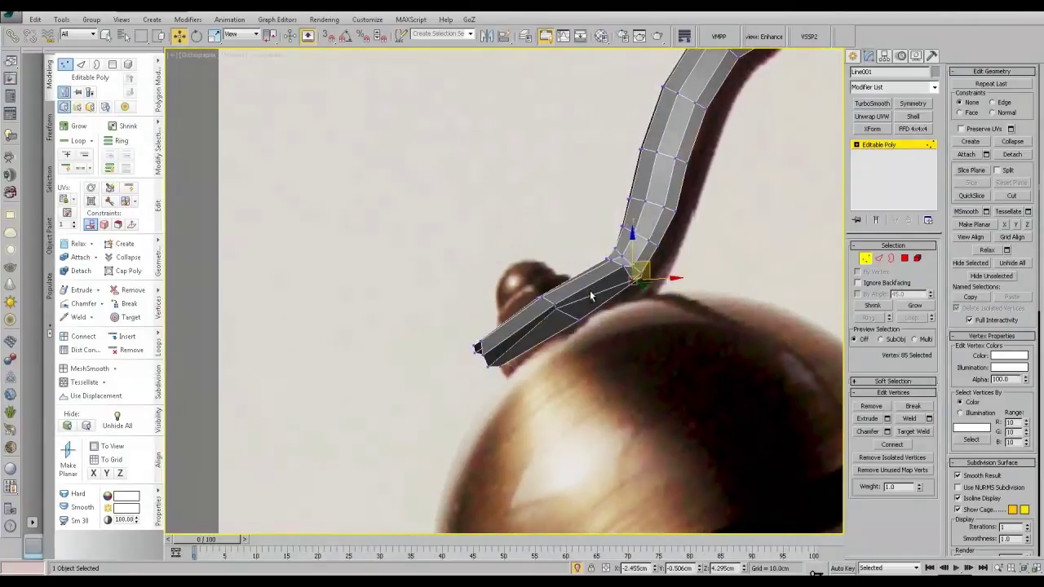
left_click(555, 309)
left_click_drag(557, 287, 562, 294)
middle_click_drag(562, 294, 573, 405, "alt")
key("f")
key("z")
scroll(516, 306, "up", 8)
scroll(499, 344, "up", 2)
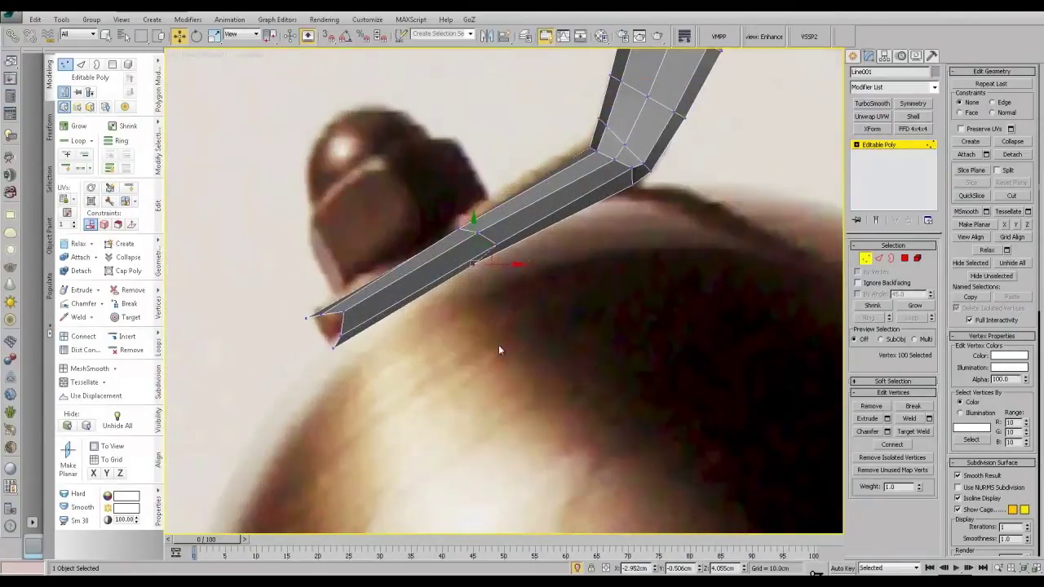
left_click_drag(491, 247, 517, 235)
Step: Cap the open border at the foot's end and cut an edge across the cap between its upper and lower middle vertices
middle_click_drag(433, 312, 498, 322, "alt")
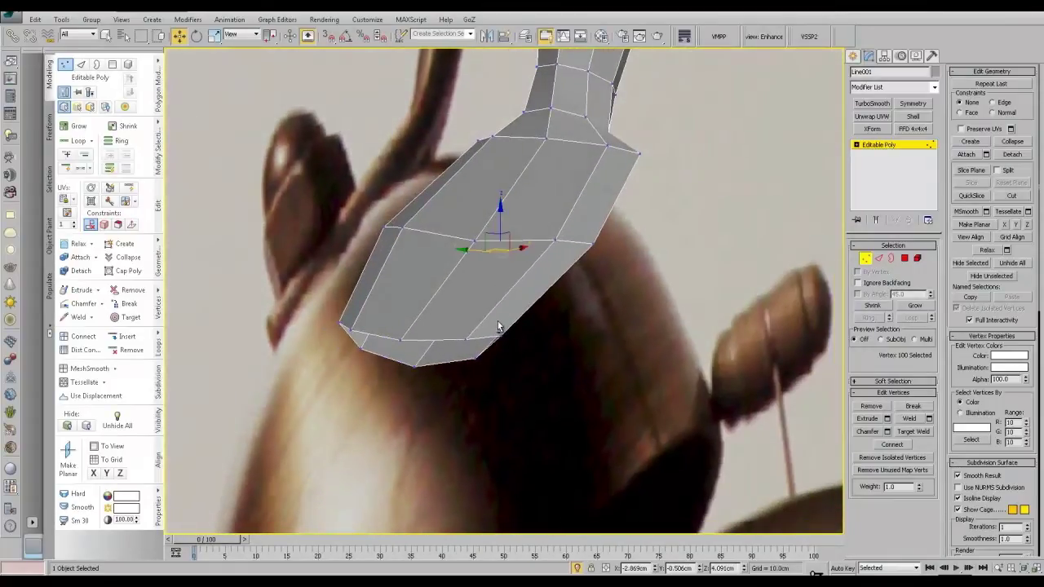
left_click(893, 259)
left_click(426, 339)
mouse_move(408, 366)
middle_mouse_down("alt")
mouse_move(438, 349)
mouse_move(415, 361)
mouse_move(422, 356)
middle_mouse_up("alt")
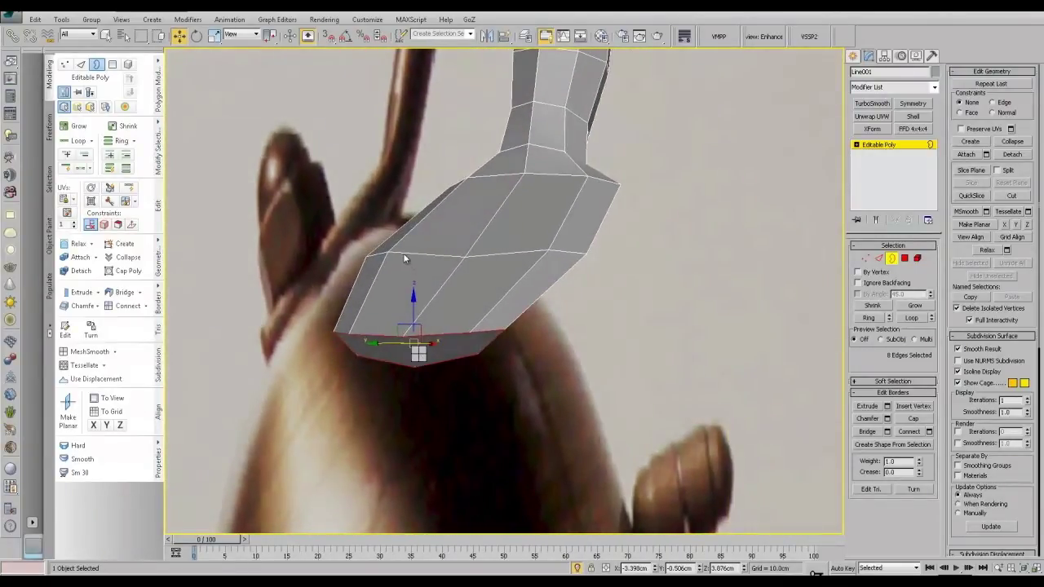
key("alt+c")
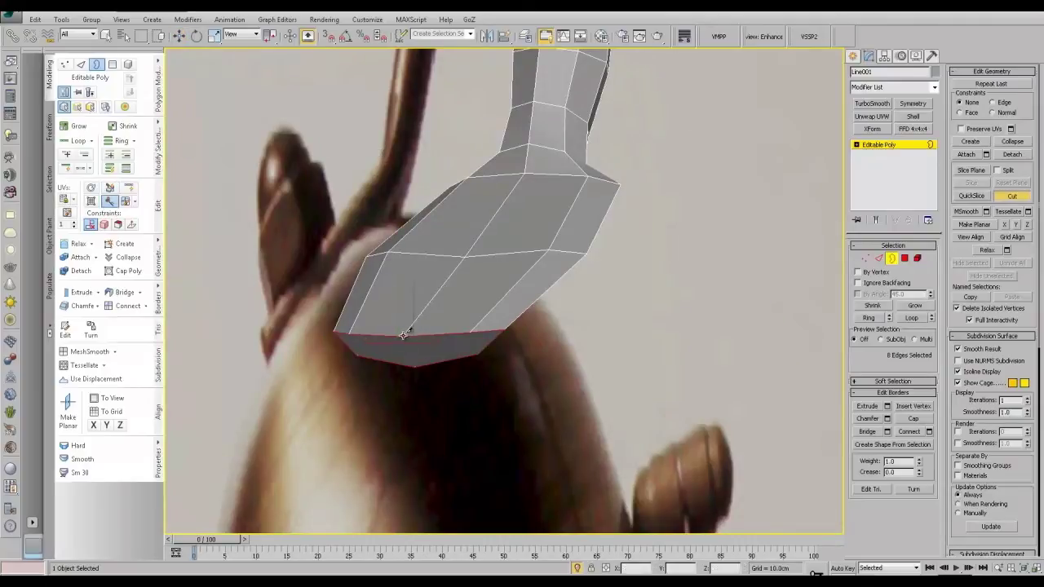
left_click(416, 365)
middle_click_drag(507, 392, 469, 347, "alt")
key("w")
Step: Cut edges lengthwise across the end cap from one side corner to the other
key("alt+c")
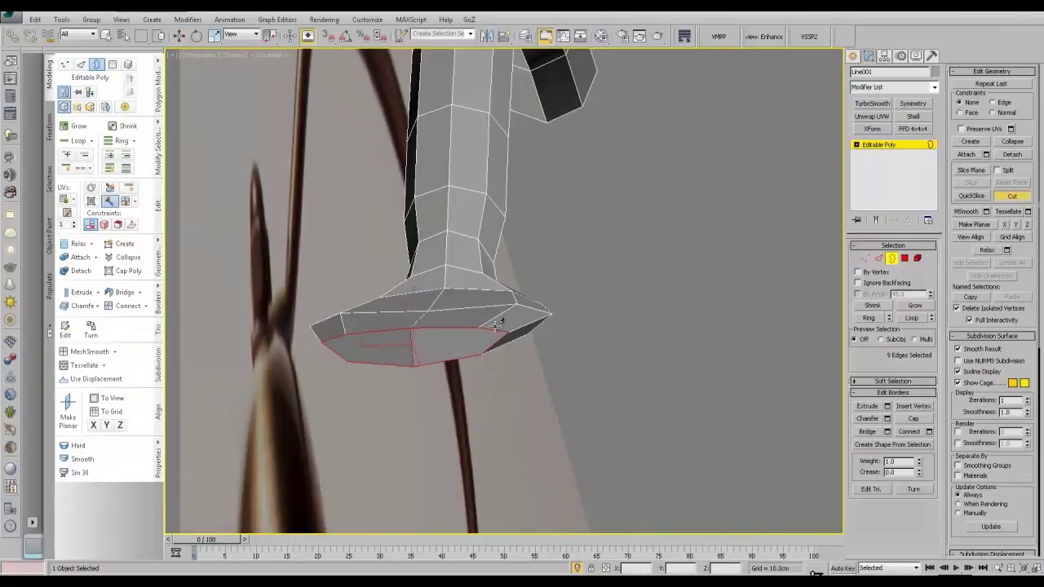
left_click(321, 341)
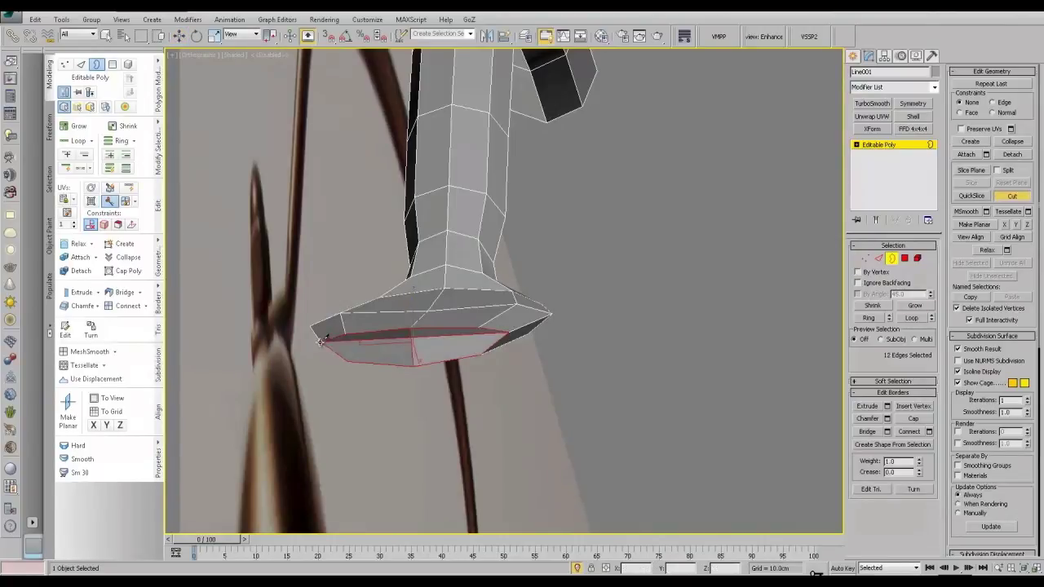
middle_click_drag(326, 351, 413, 391, "alt")
Step: Set the movement constraint to Edge and slide the end cap's centre vertex down along its vertical edge
left_click(866, 258)
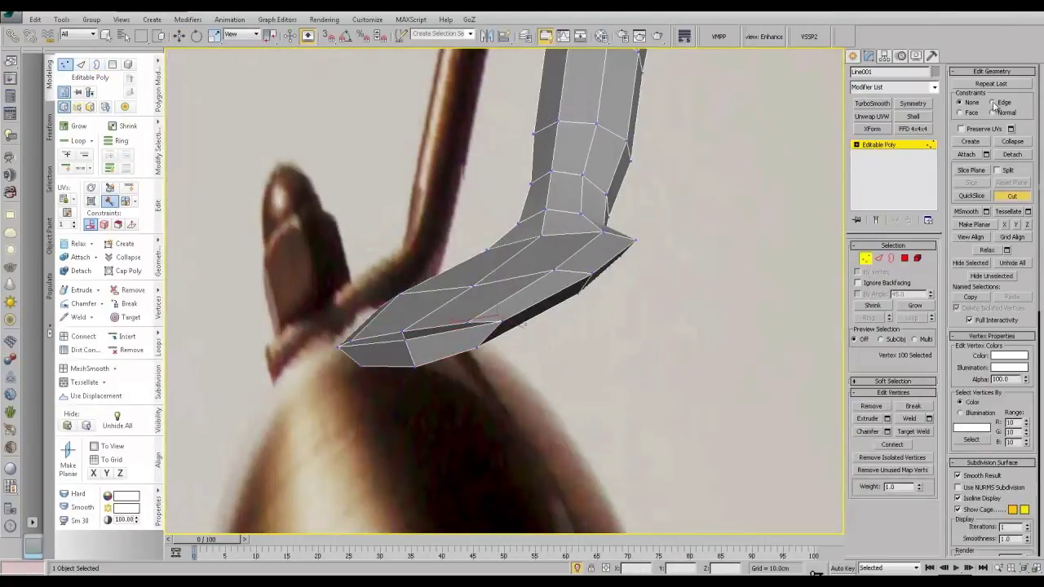
key("w")
left_click(407, 341)
left_click_drag(381, 344, 372, 346)
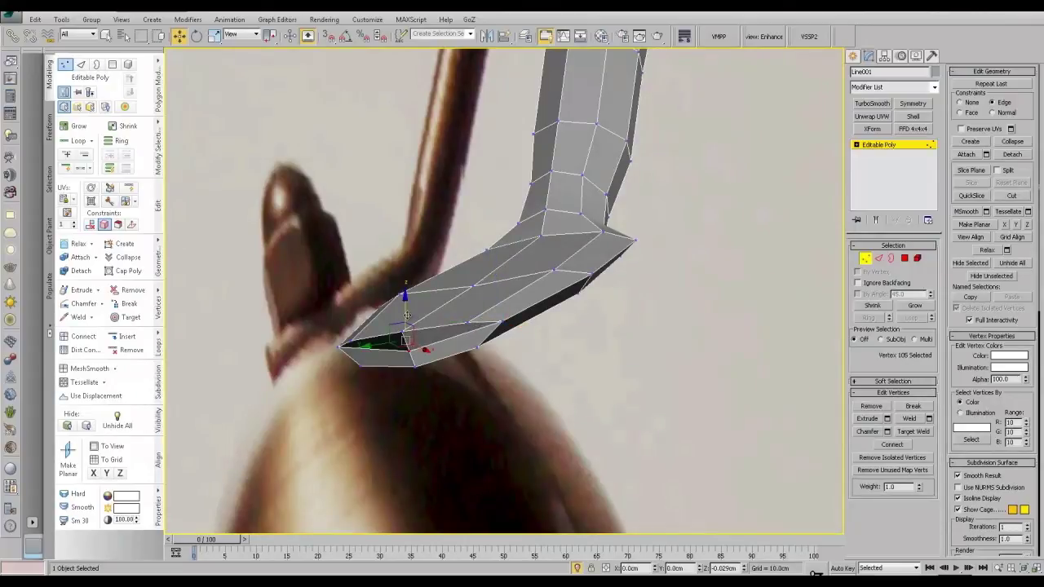
Step: Set the movement constraint to None and move the end cap's vertices in the front view to even out the tip
middle_click_drag(351, 351, 478, 493, "alt")
key("f")
scroll(500, 386, "up", 5)
scroll(478, 493, "up", 5)
middle_click_drag(538, 212, 453, 504)
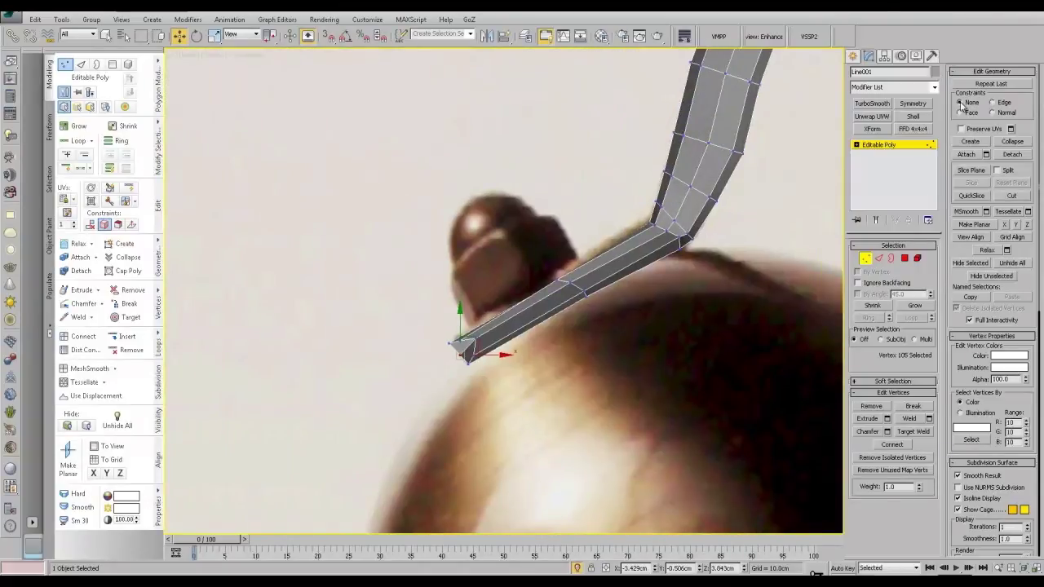
scroll(485, 355, "up", 2)
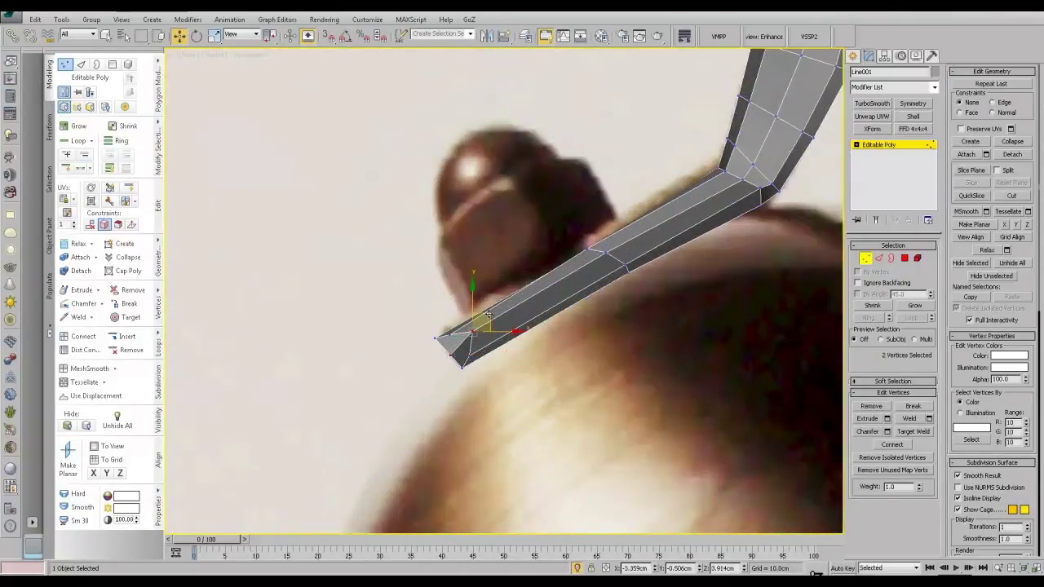
left_click_drag(487, 315, 447, 352)
left_click(468, 337)
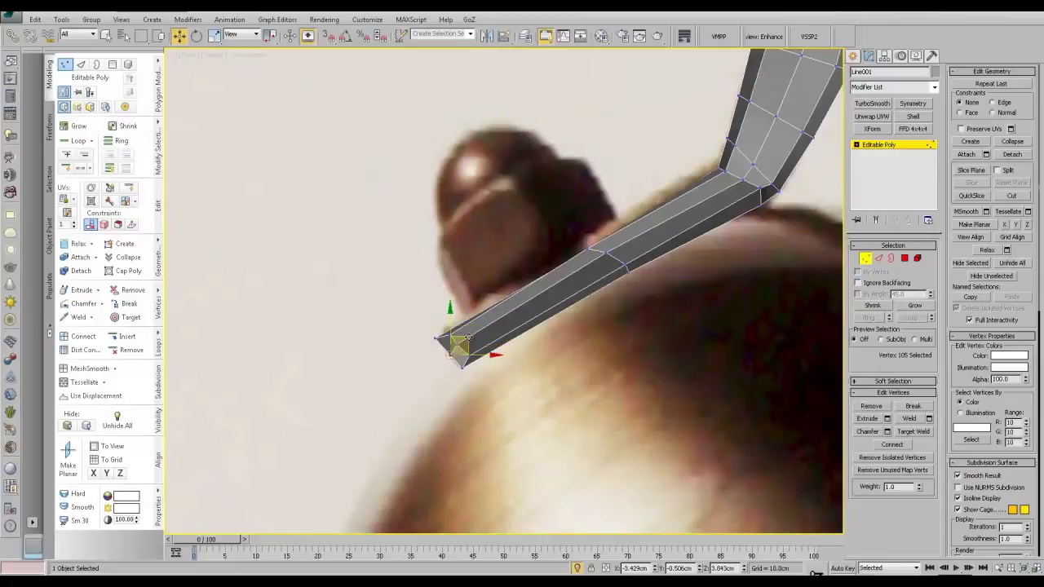
left_click(449, 324)
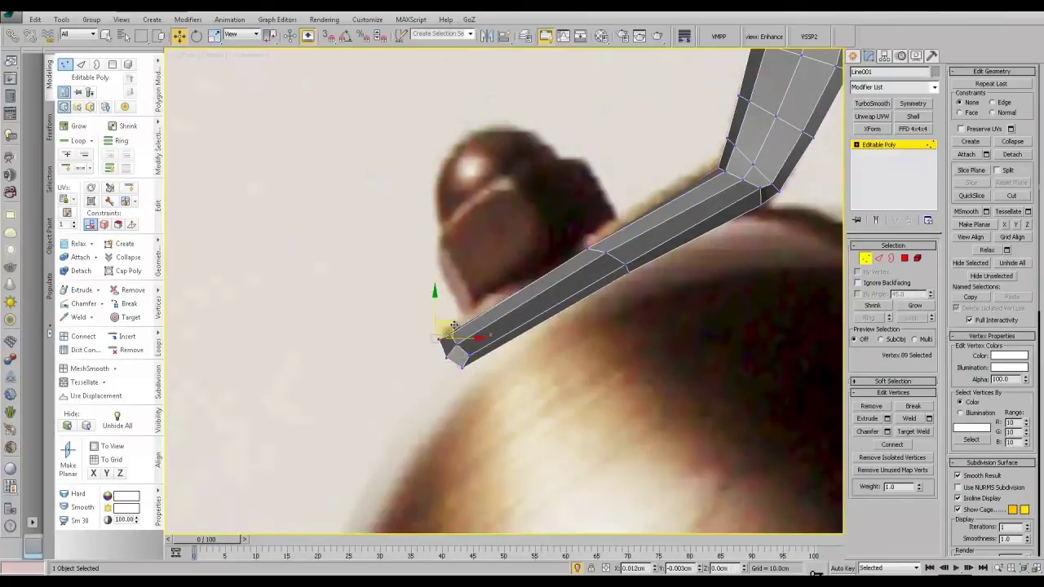
Step: Select the six outer vertices along both sides of the foot and scale them together to refine its outline
middle_click_drag(478, 335, 545, 329, "alt")
scroll(538, 333, "down", 3)
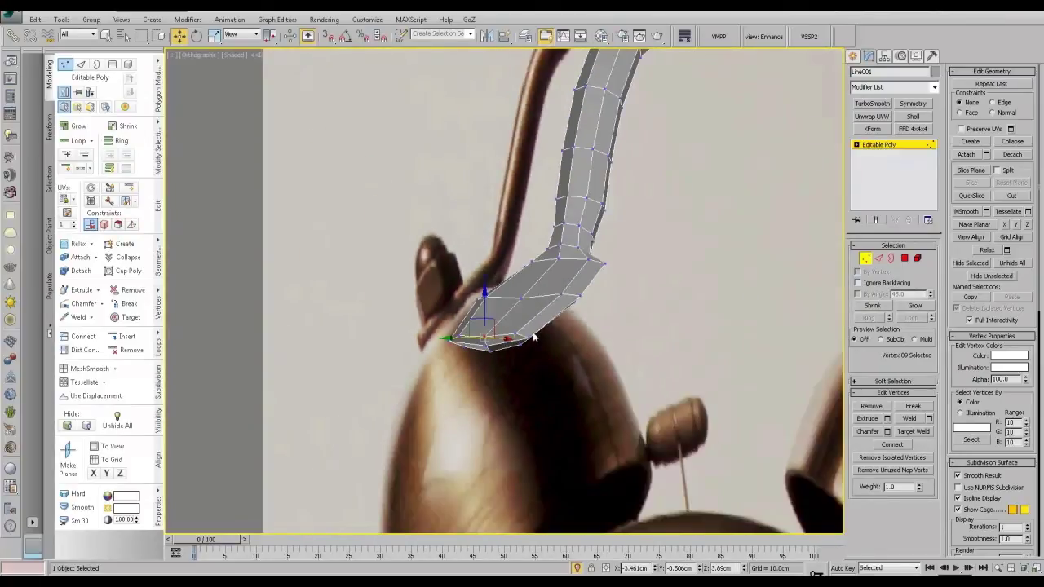
middle_click_drag(524, 290, 551, 283, "alt")
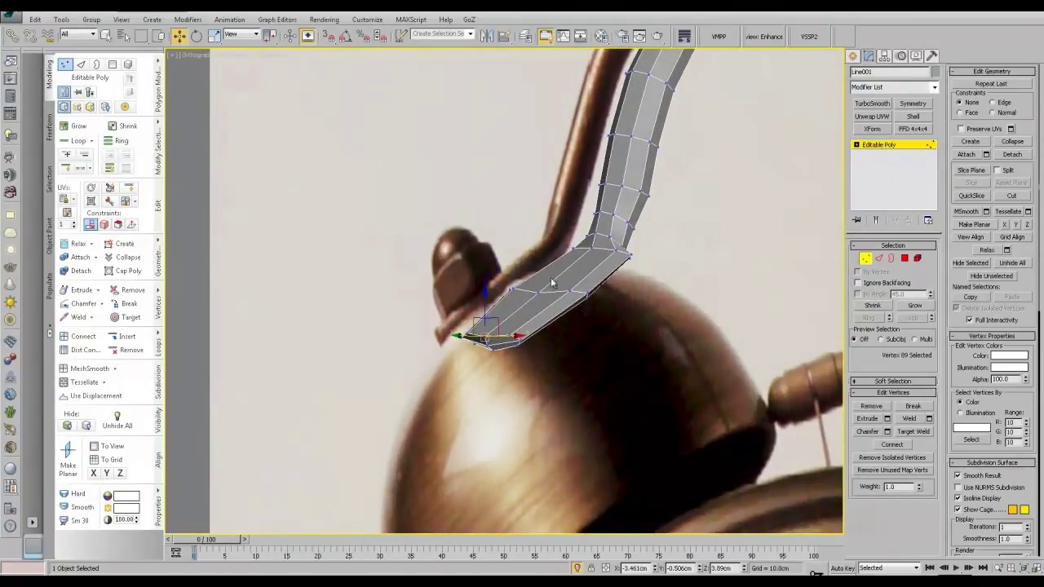
left_click(632, 257)
left_click(588, 295, "ctrl")
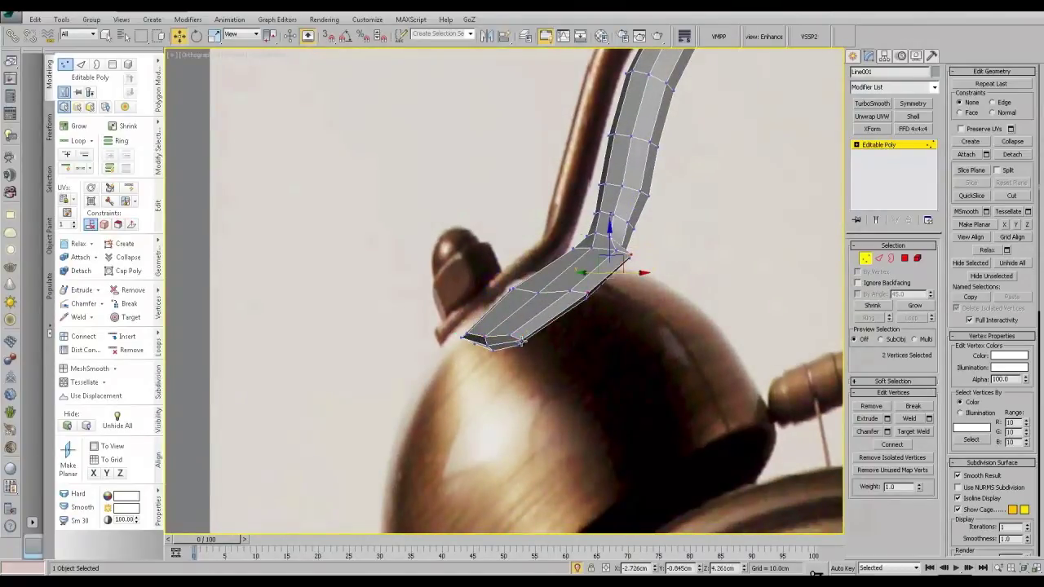
left_click(522, 341, "ctrl")
middle_click_drag(522, 341, 564, 364, "alt")
left_click(471, 352, "ctrl")
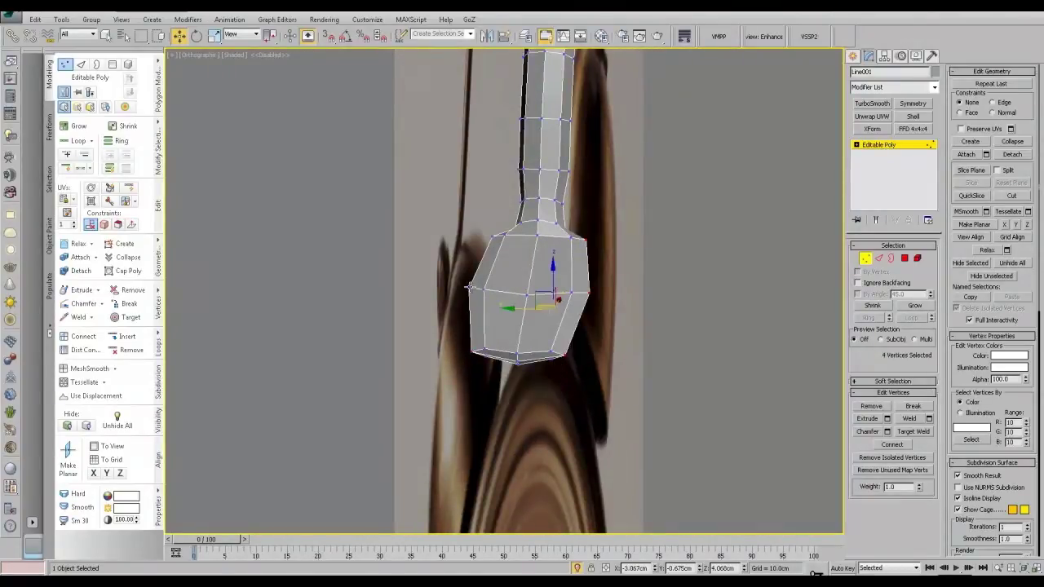
left_click(492, 239, "ctrl")
key("r")
left_click_drag(568, 291, 585, 320)
Step: Insert an edge loop at the upper end of the foot near the bend with Swift Loop
middle_click_drag(585, 322, 544, 324, "alt")
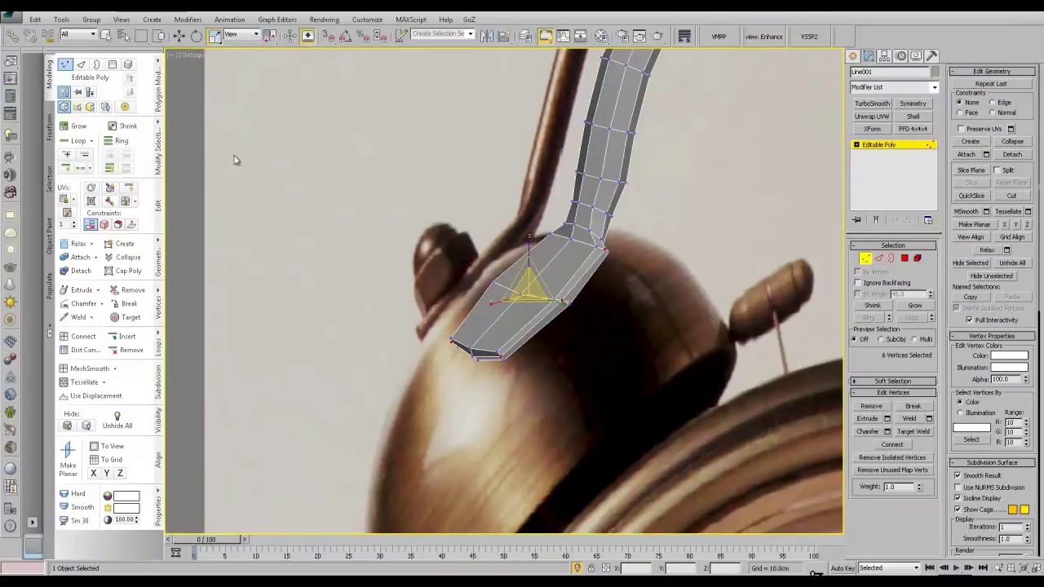
left_click(131, 188)
key("w")
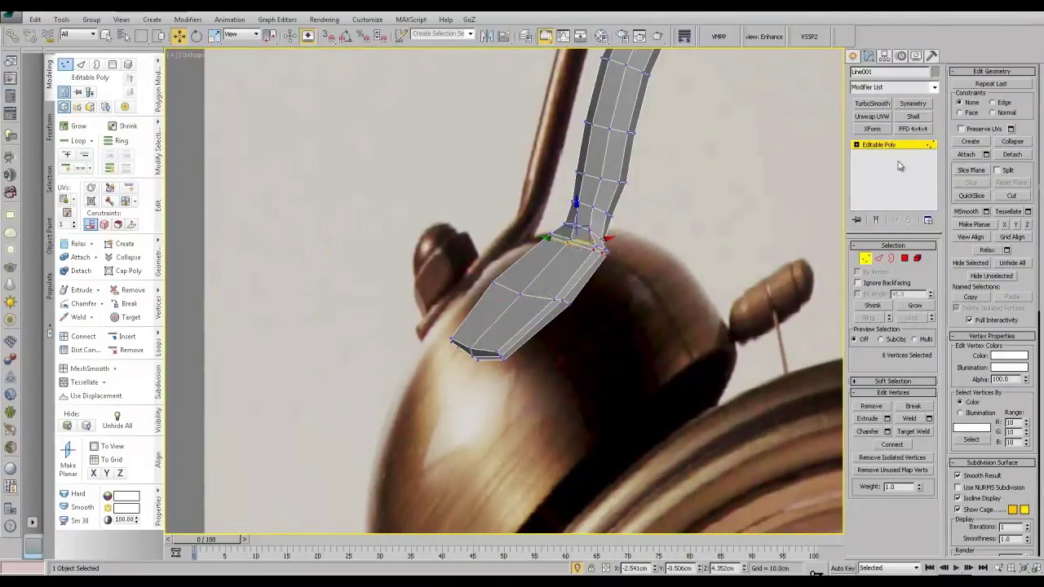
Step: Add a TurboSmooth modifier to the handle, check its shape and return to the Editable Poly level
left_click(887, 146)
left_click(876, 104)
scroll(615, 278, "down", 3)
middle_click_drag(616, 283, 594, 281, "alt")
left_click(879, 153)
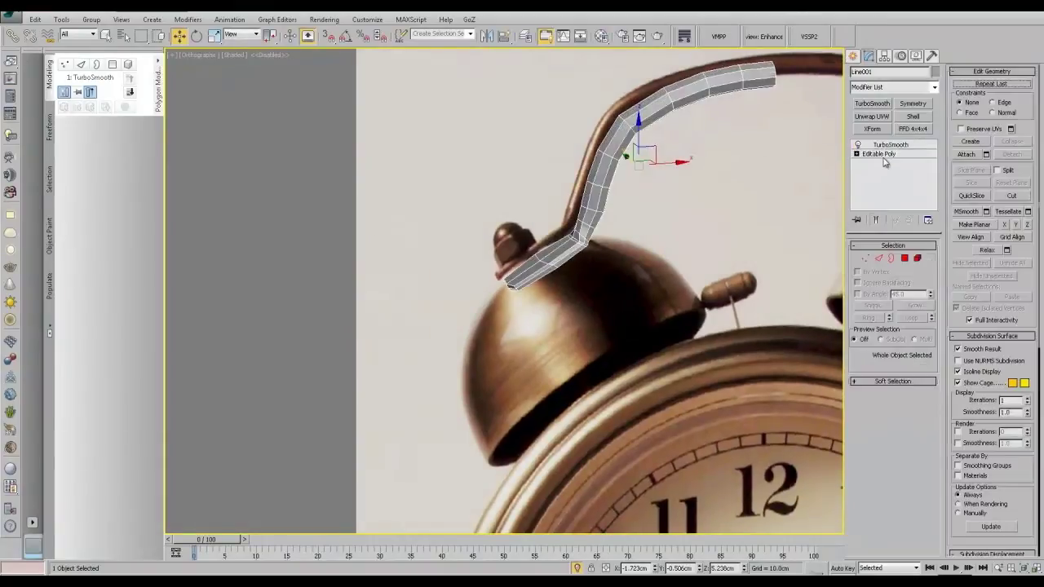
Step: Select the four polygons on the upper face of the foot and inset them slightly
scroll(579, 308, "up", 4)
scroll(608, 304, "up", 3)
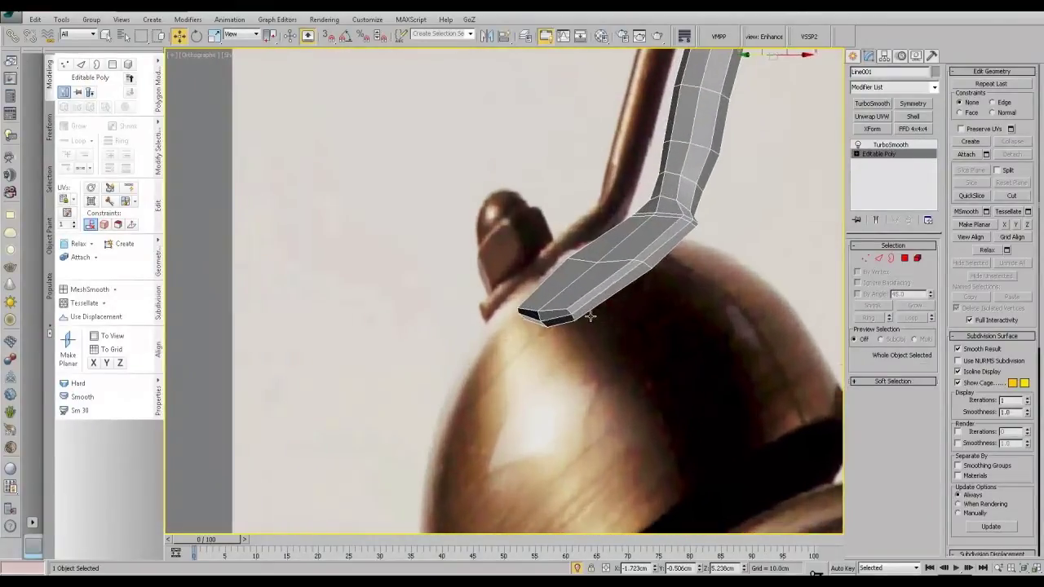
left_click(904, 259)
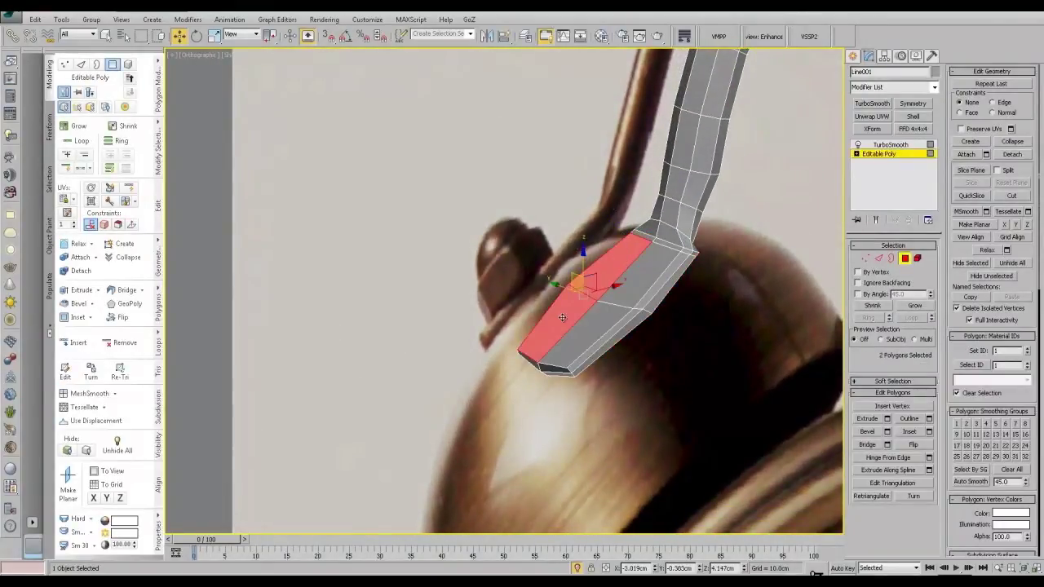
left_click(909, 431)
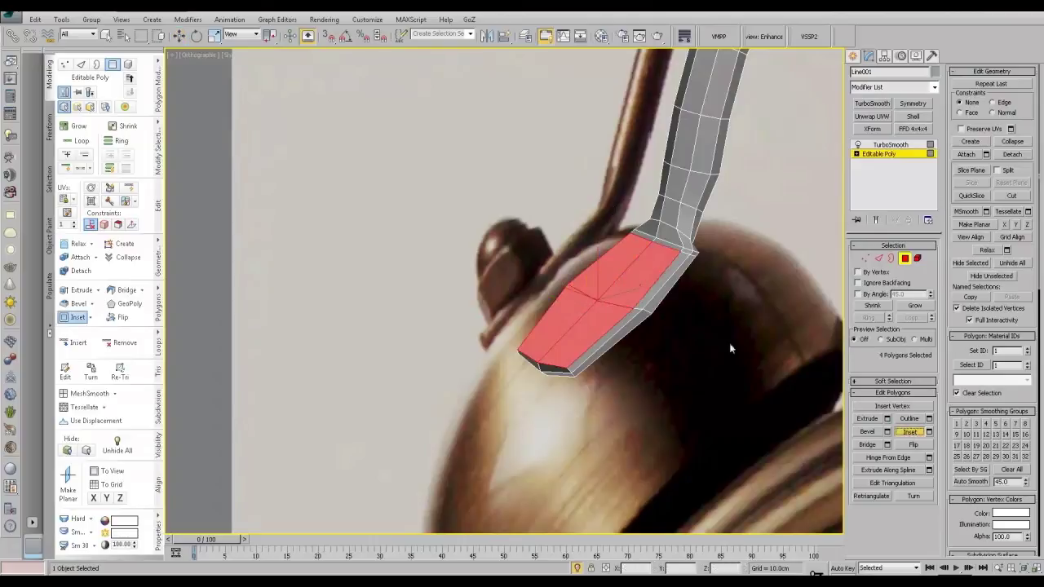
Step: Select the four polygons on the underside of the foot and inset them slightly
middle_click_drag(593, 322, 562, 308, "alt")
left_click(576, 319)
left_click(640, 275, "ctrl")
left_click(642, 298, "ctrl")
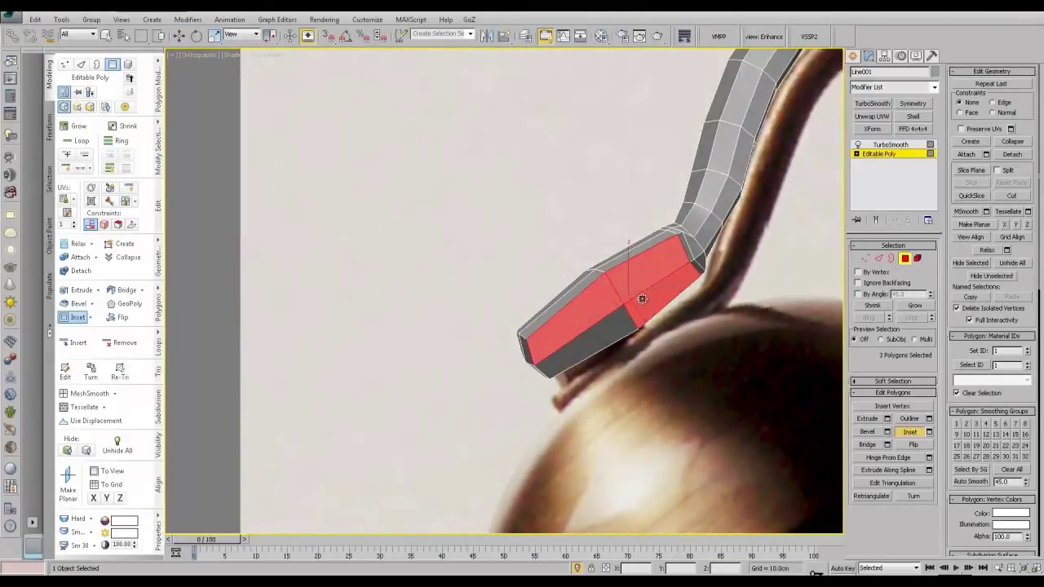
left_click(607, 336, "ctrl")
left_click_drag(607, 335, 610, 332)
Step: Return to the handle's TurboSmooth level, check the smoothed foot and set the iterations to 2
middle_click_drag(624, 336, 688, 395, "alt")
left_click(890, 155)
left_click(448, 156)
scroll(457, 249, "down", 3)
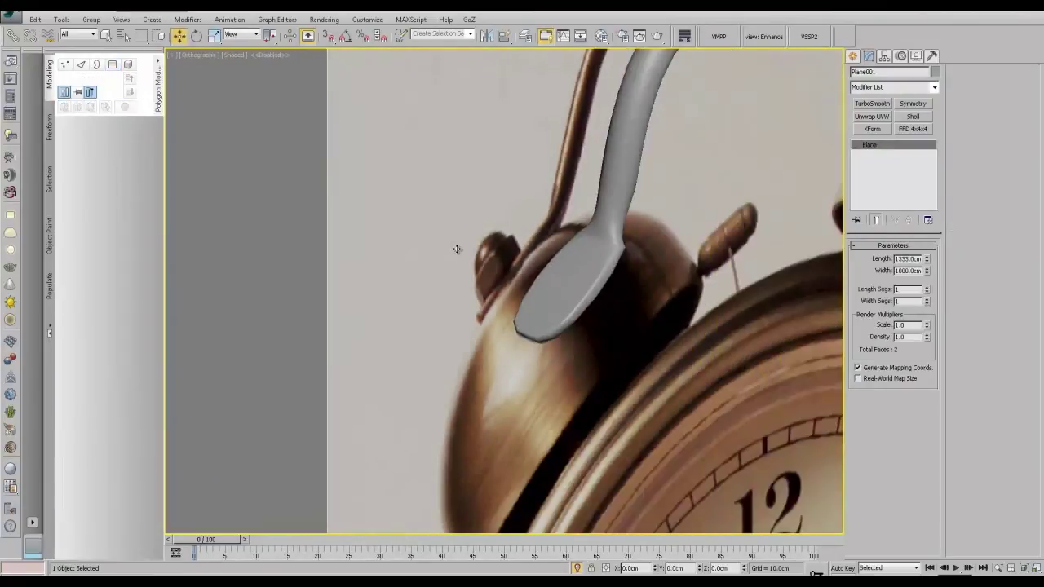
left_click(614, 258)
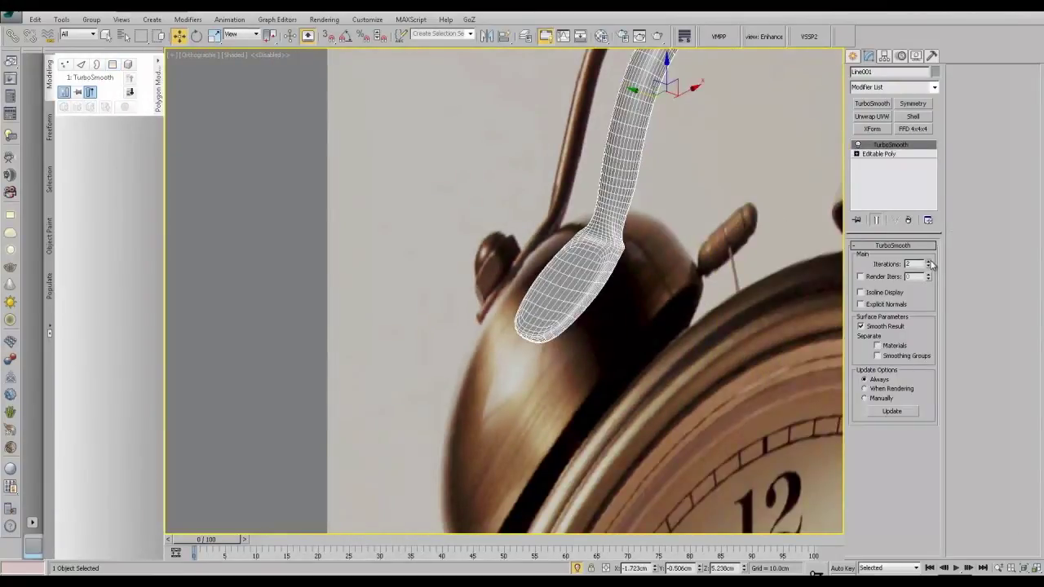
Step: Examine the smoothed foot and bend of the handle against the reference image, without and with its wireframe
left_click(457, 214)
scroll(470, 219, "down", 2)
scroll(470, 218, "up", 2)
middle_click_drag(469, 218, 547, 242, "alt")
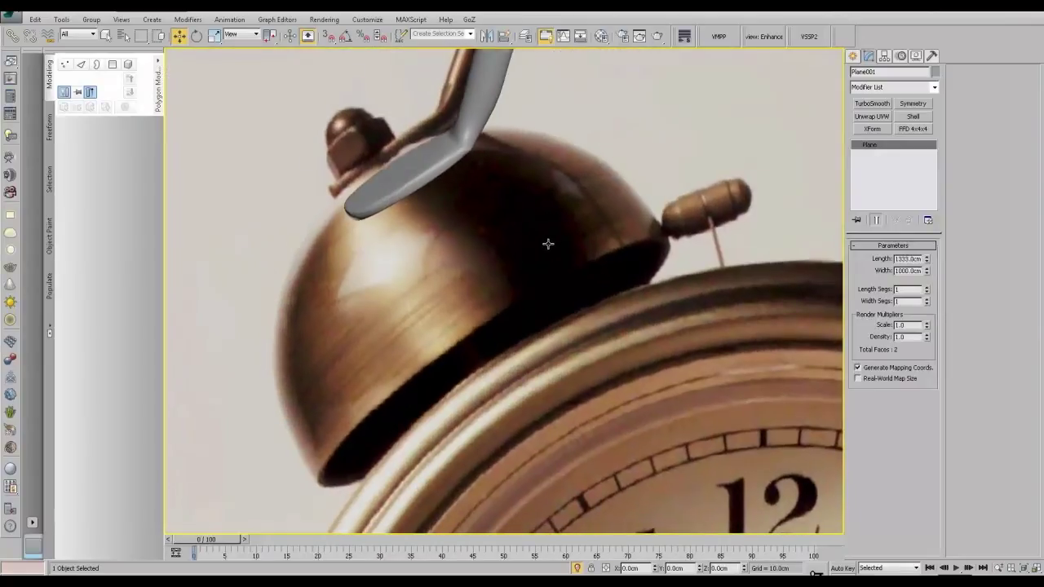
middle_click_drag(595, 94, 702, 240)
scroll(701, 240, "up", 2)
left_click(540, 211)
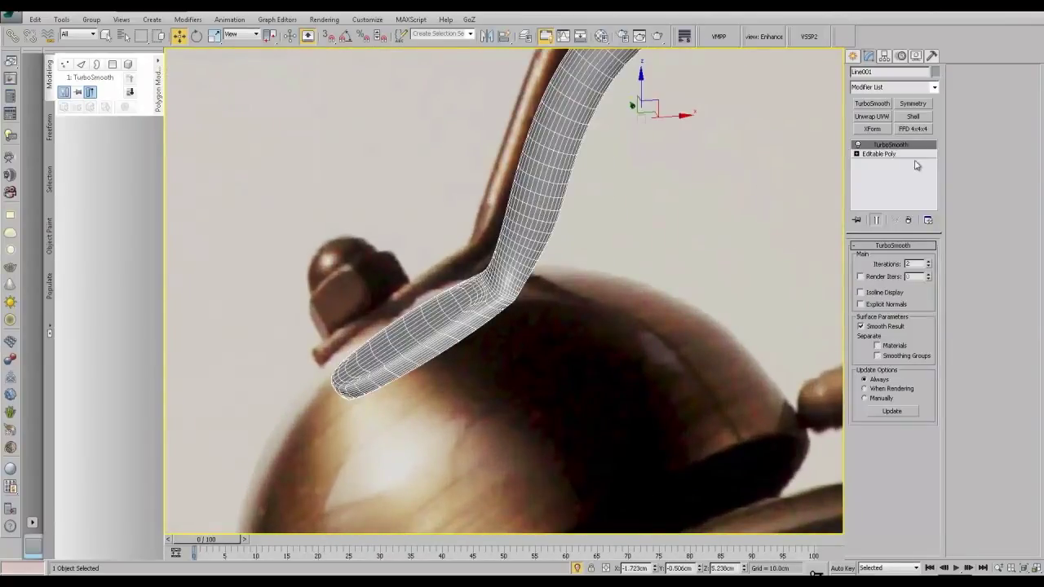
Step: Adjust individual vertices at the bend between the foot and the arm of the handle, constraining the moves to edges
left_click(892, 155)
scroll(636, 232, "up", 3)
left_click(866, 259)
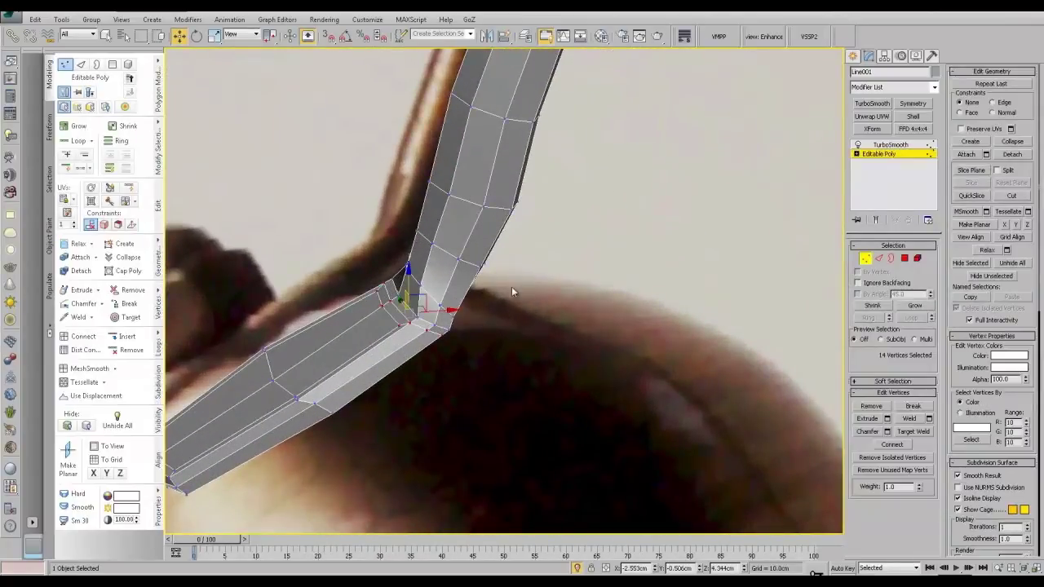
left_click(420, 315)
middle_click_drag(420, 316, 403, 287, "alt")
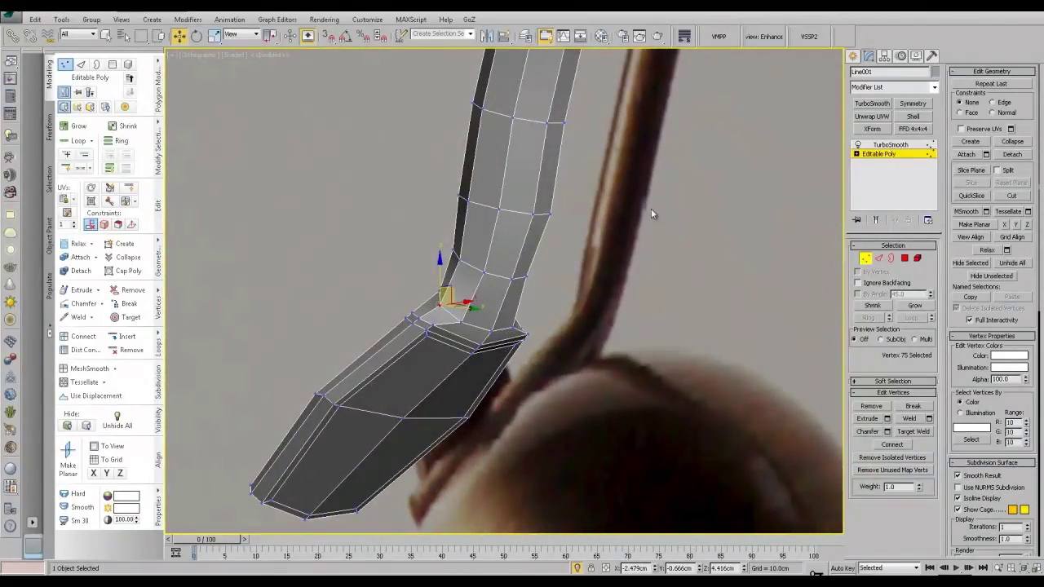
left_click(434, 325)
middle_click_drag(434, 325, 422, 340, "alt")
left_click_drag(471, 324, 443, 292)
middle_click_drag(443, 292, 468, 269, "alt")
key("f")
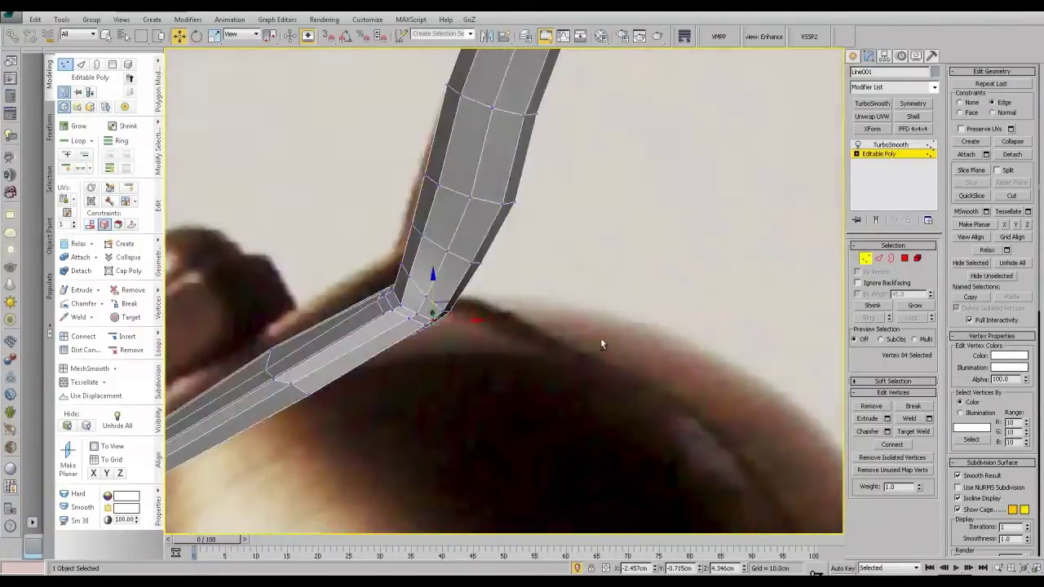
middle_click_drag(600, 337, 795, 331, "alt")
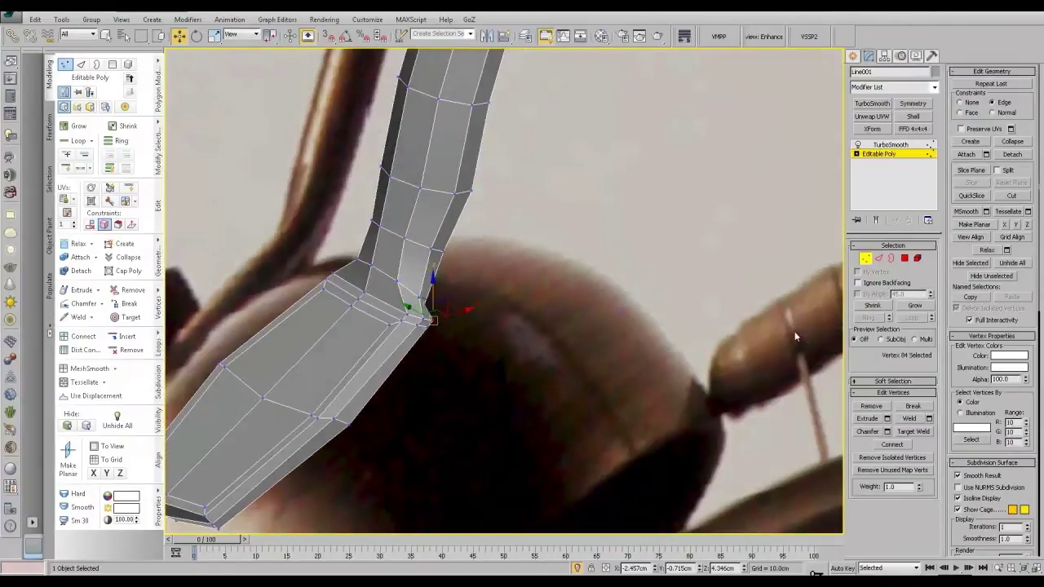
Step: Remove the edge loop at the handle's bend together with its vertices, and return to the TurboSmooth level
left_click(885, 258)
double_click(379, 306)
left_click_drag(386, 301, 381, 299)
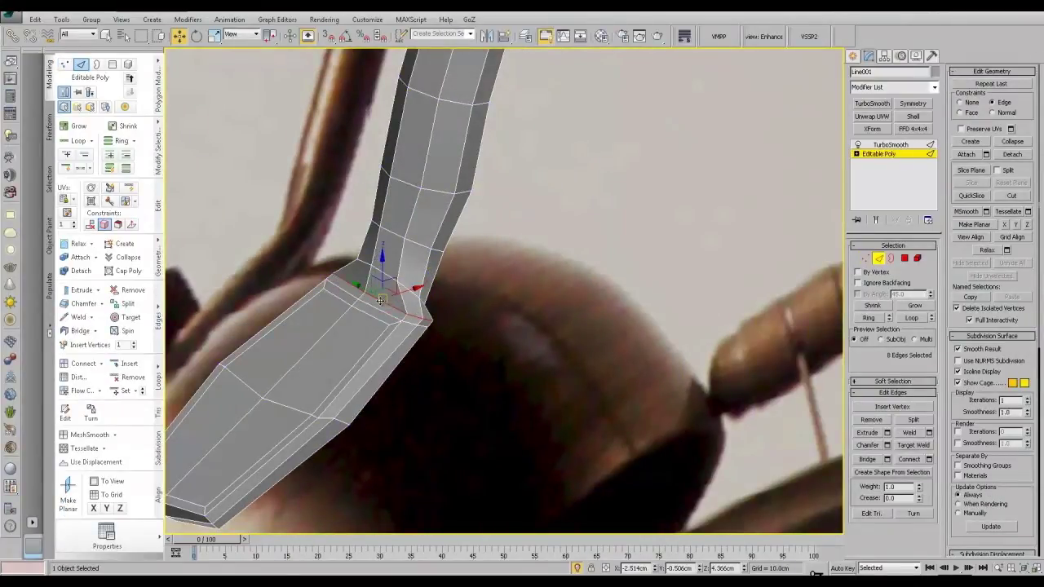
key("ctrl+BackSpace")
middle_click_drag(380, 302, 429, 198, "alt")
left_click(883, 158)
left_click(889, 145)
scroll(601, 222, "down", 5)
Step: Move only the handle's pivot to X 0 cm, on the clock's centre line
left_click(307, 206)
scroll(413, 291, "down", 3)
left_click(398, 127)
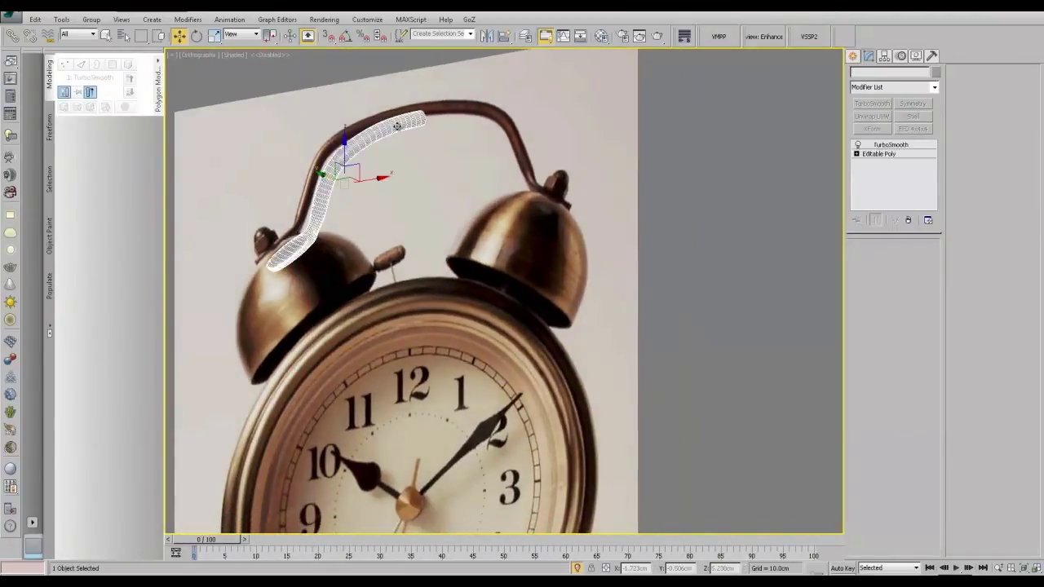
left_click(885, 56)
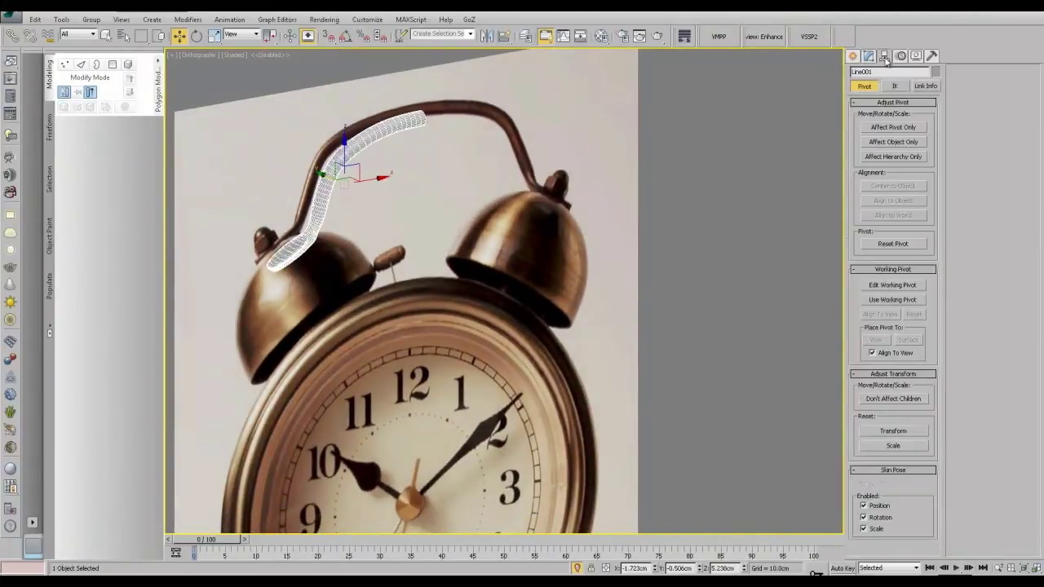
left_click(893, 127)
right_click(656, 567)
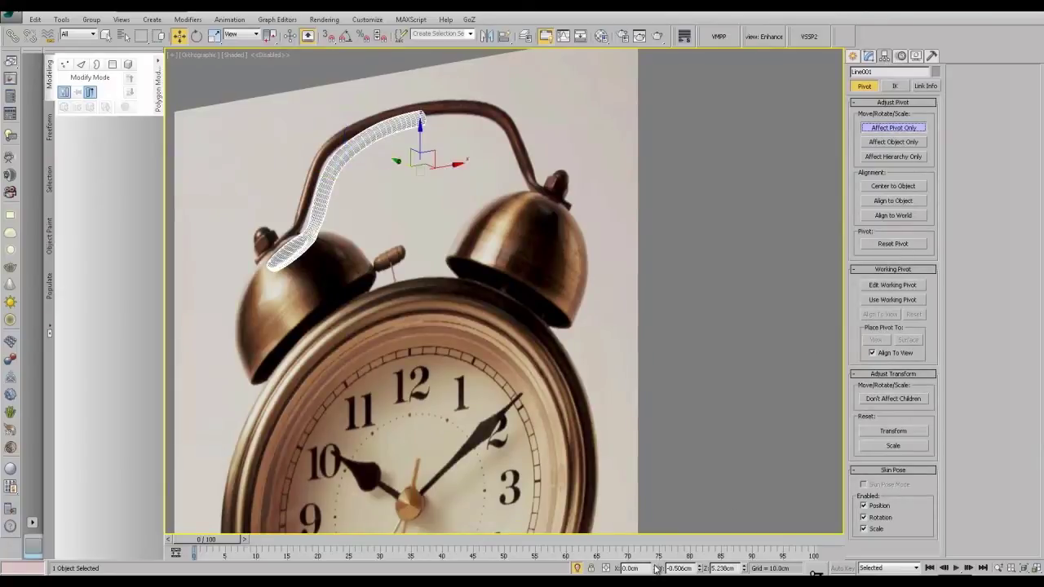
left_click(893, 127)
left_click(868, 56)
Step: Mirror the half handle with a Symmetry modifier below TurboSmooth, using a flipped X axis and a 0.01 cm weld threshold
left_click(879, 153)
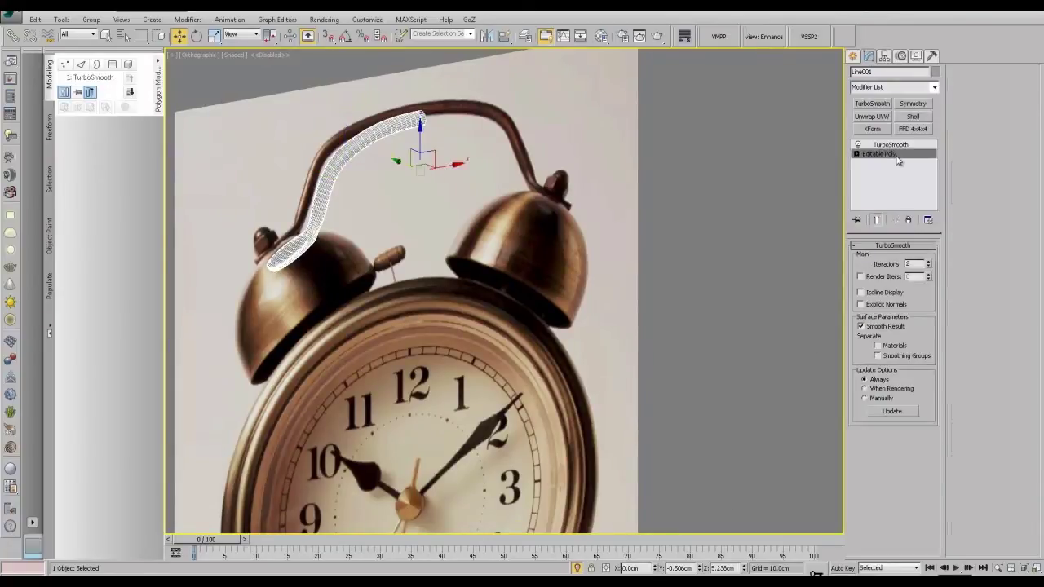
left_click(912, 103)
left_click(872, 279)
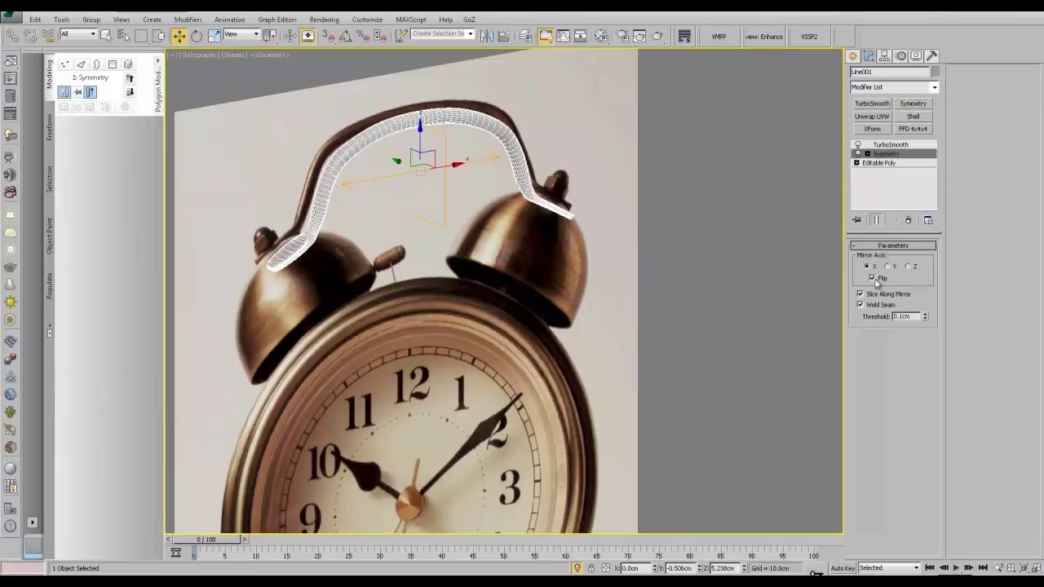
left_click(925, 315)
middle_click_drag(623, 267, 589, 225, "alt")
key("f")
key("z")
scroll(608, 315, "down", 1)
scroll(594, 244, "down", 1)
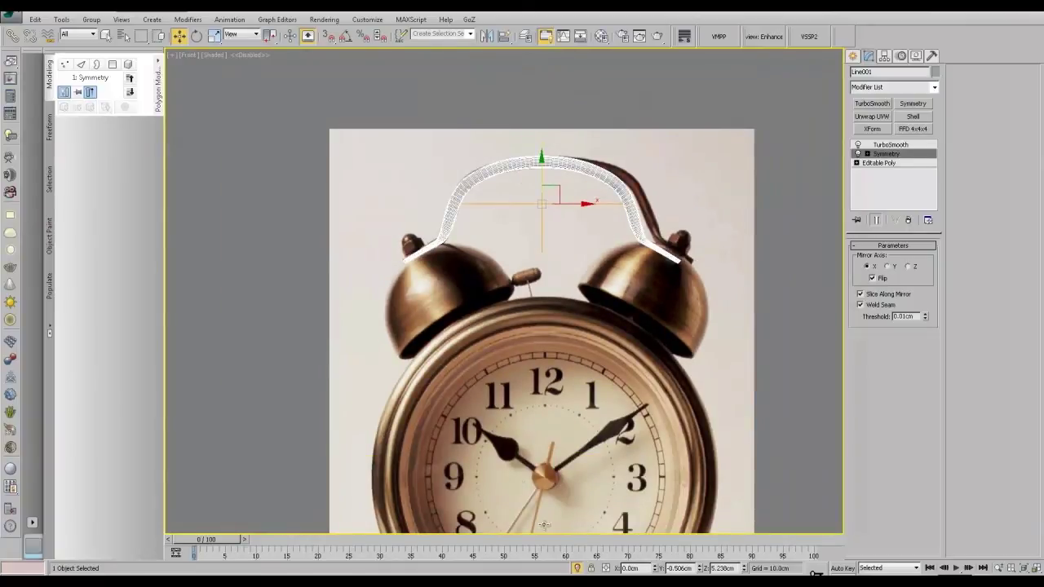
Step: Exit isolation, tilt the bell with its nut counter-clockwise in the front view and place it over the reference's left bell
left_click(576, 568)
left_click(271, 294)
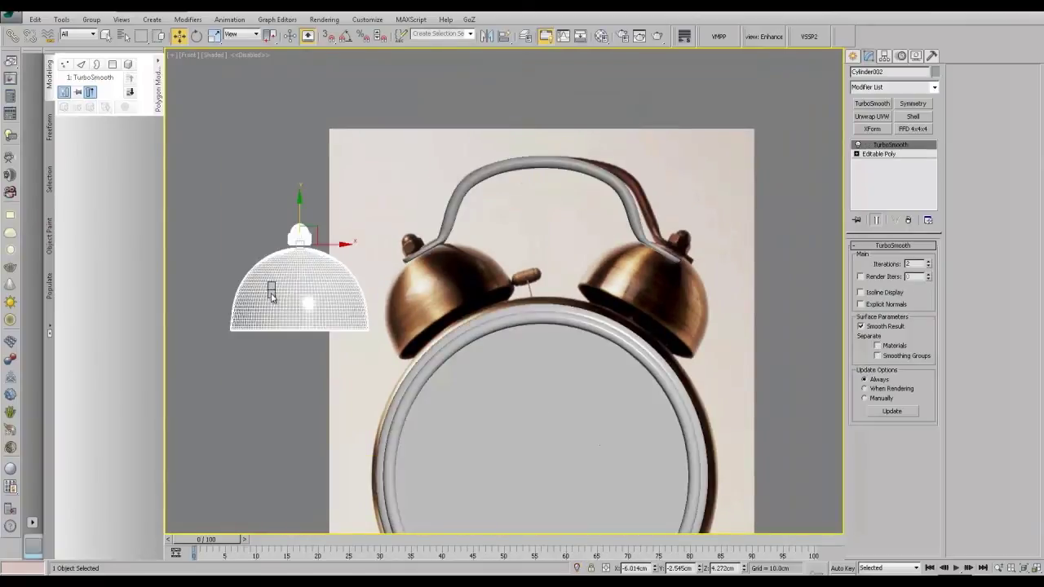
key("e")
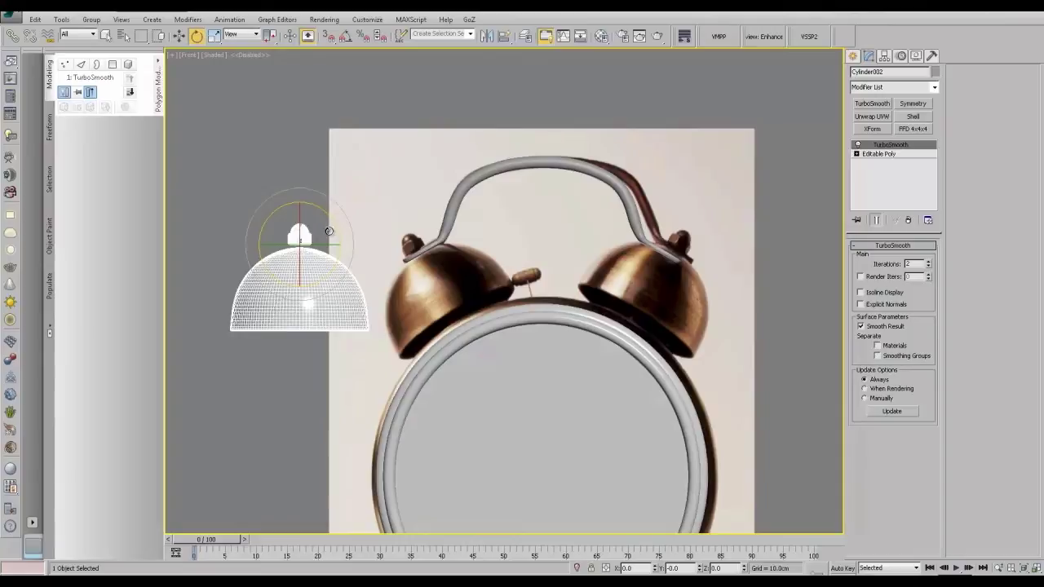
left_click_drag(335, 224, 323, 184)
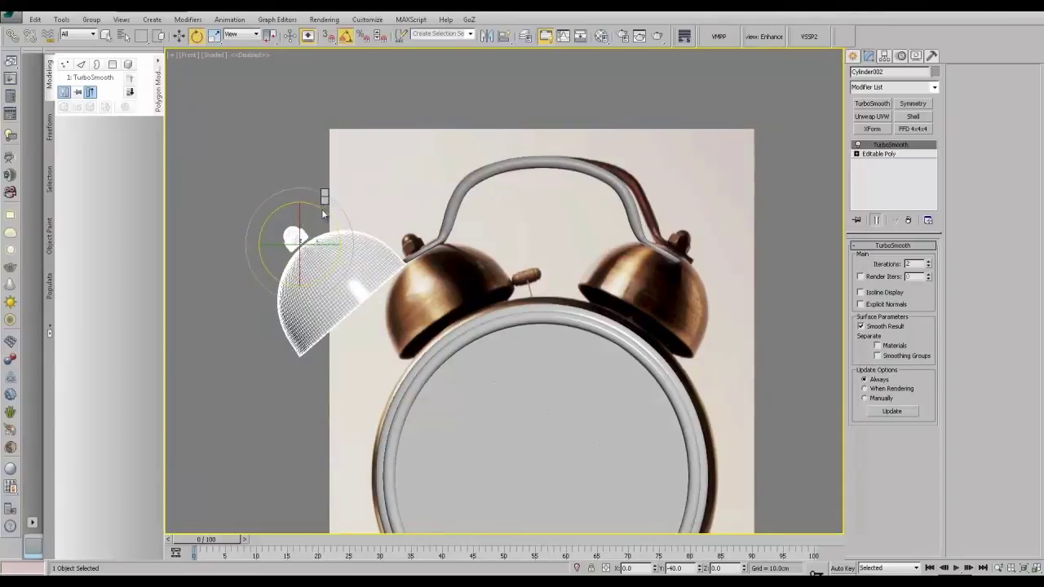
key("w")
left_click_drag(317, 224, 448, 221)
key("e")
key("w")
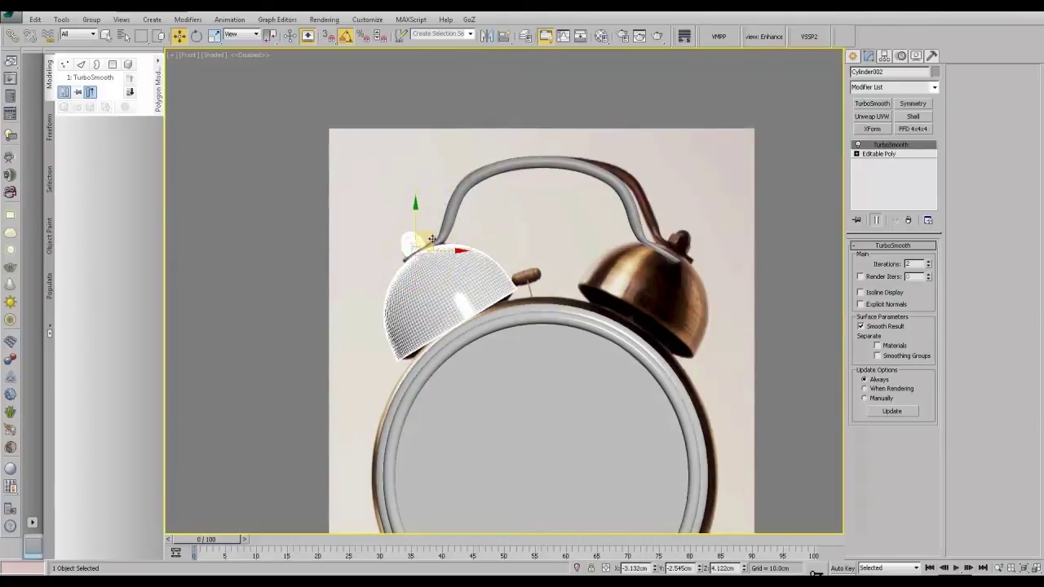
left_click_drag(434, 239, 435, 238)
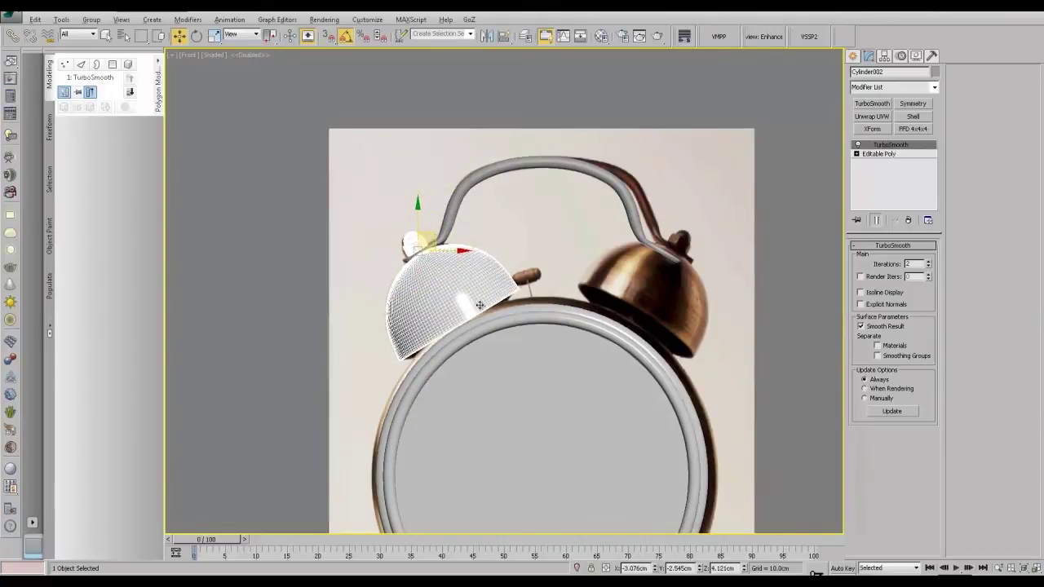
Step: Add the handle to the bell selection and raise both about 0.12 cm in the front view
middle_click_drag(435, 238, 450, 324, "alt")
key("f")
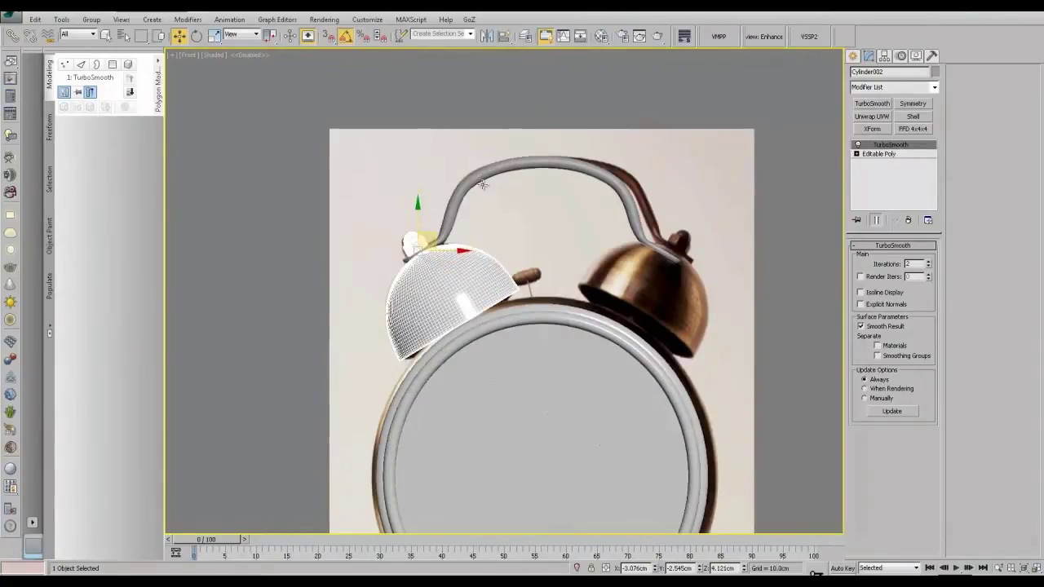
left_click(482, 184, "ctrl")
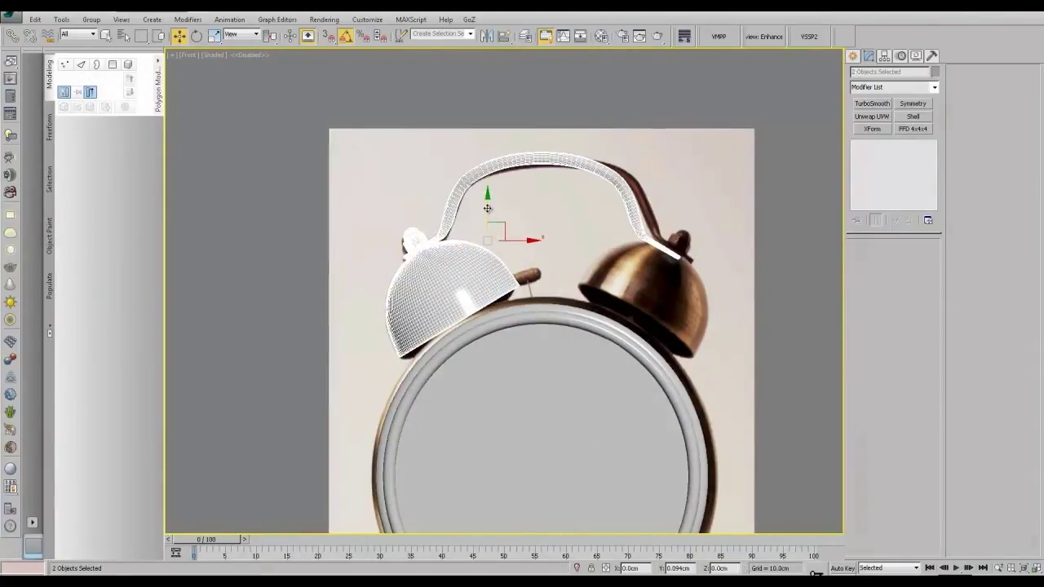
left_click_drag(487, 209, 488, 207)
Step: Move the handle alone in depth to Y -2.539 cm so its foot is centred under the bell's nut
middle_click_drag(488, 207, 544, 255, "alt")
scroll(507, 250, "up", 1)
left_click(412, 250)
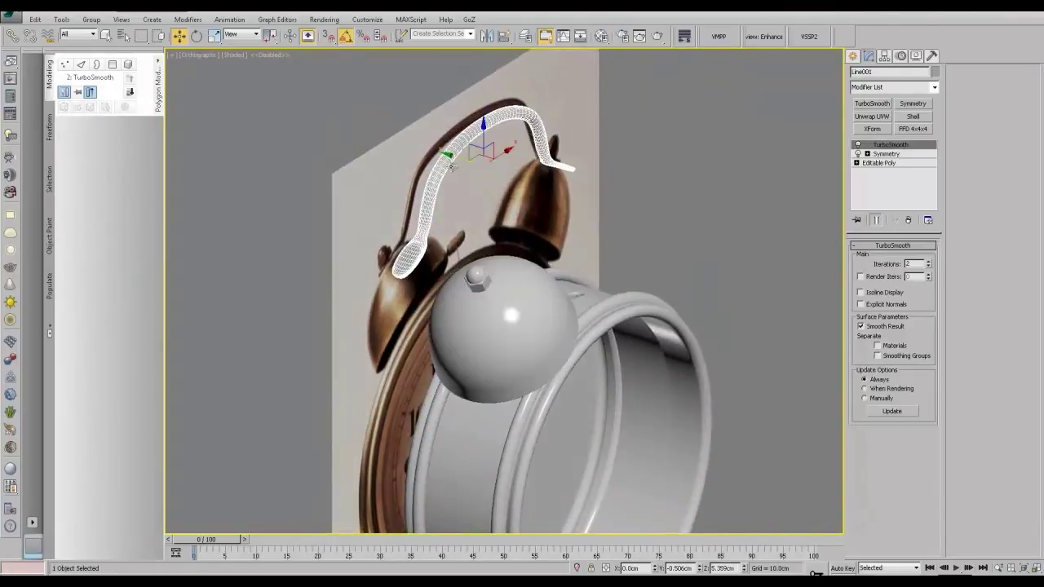
left_click_drag(452, 157, 528, 180)
scroll(499, 247, "up", 5)
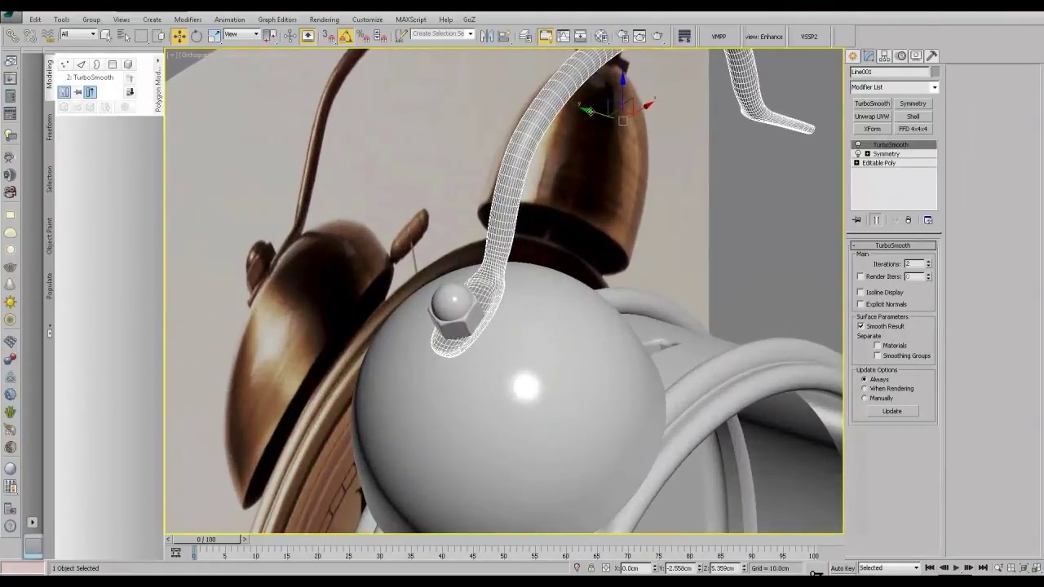
middle_click_drag(590, 110, 589, 152, "alt")
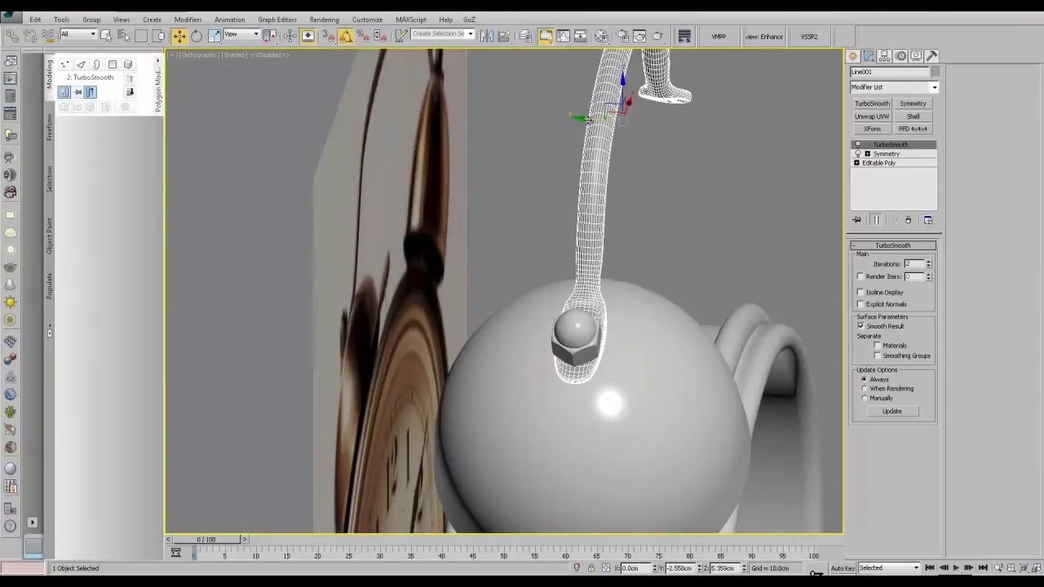
left_click_drag(587, 120, 580, 125)
Step: Select the 41 vertices of the handle's foot on the Editable Poly level and scale them across its width
left_click(879, 162)
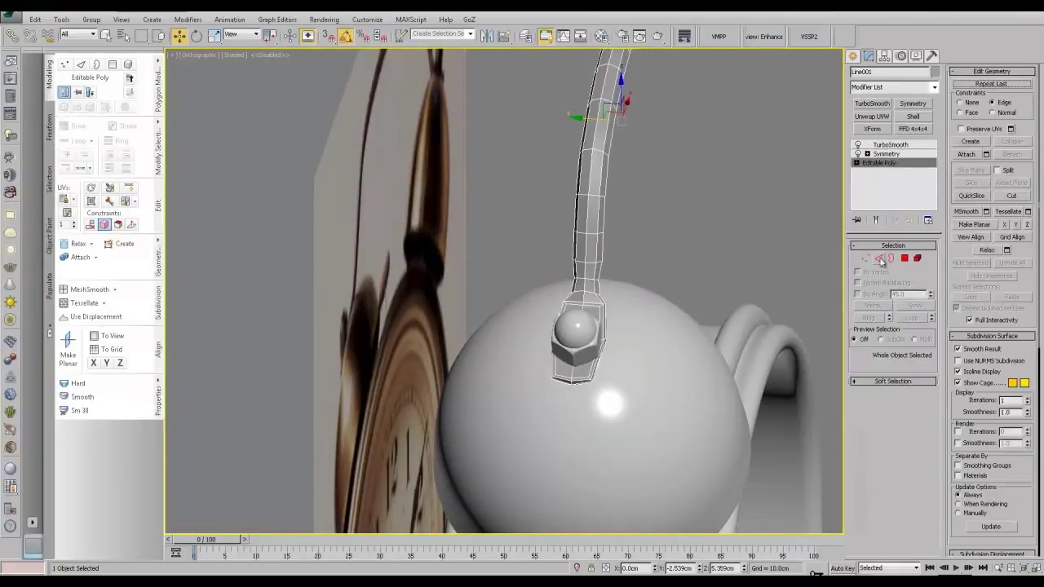
left_click(866, 259)
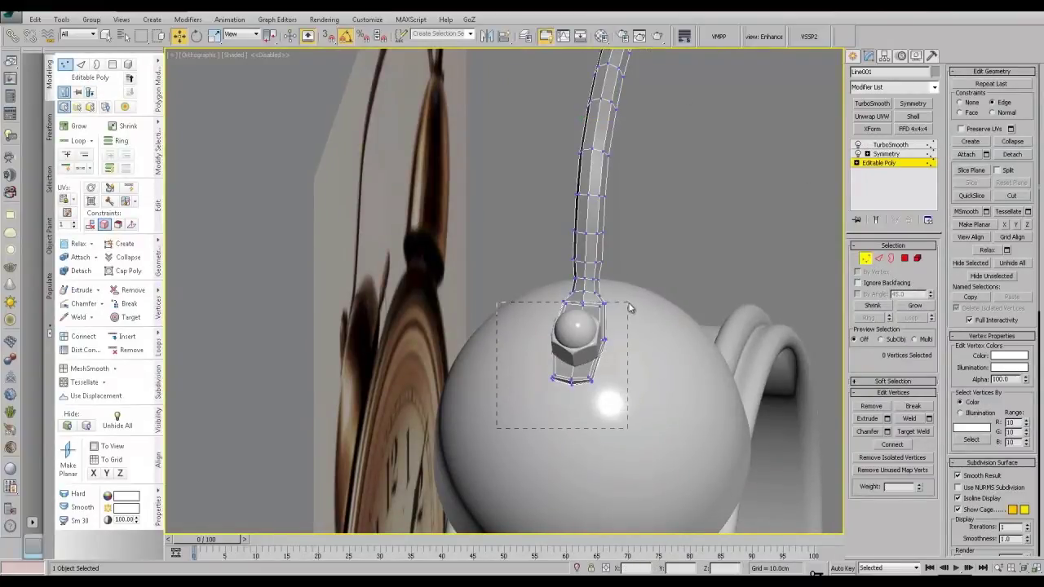
left_click_drag(638, 303, 636, 300)
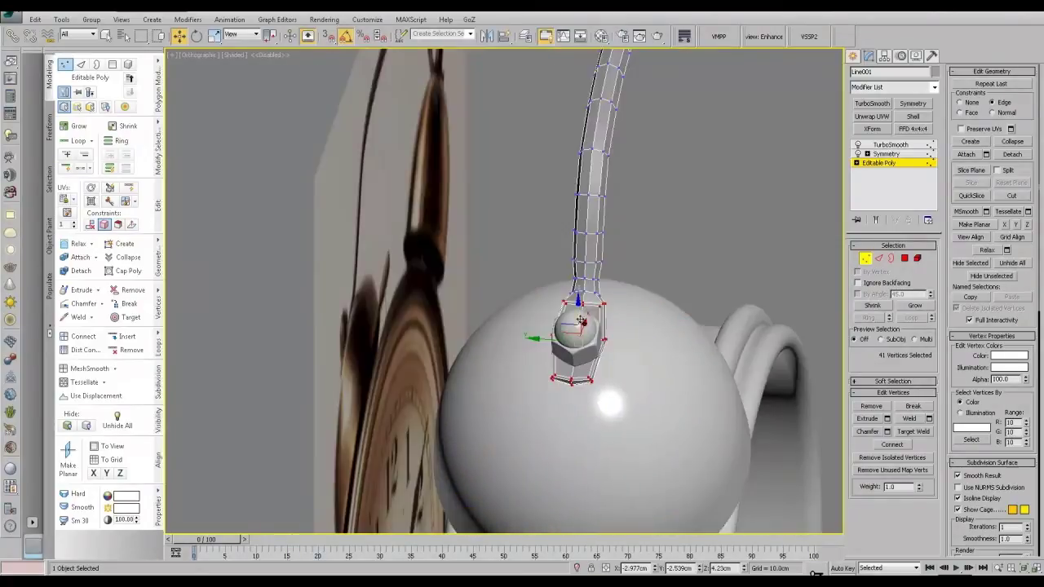
key("r")
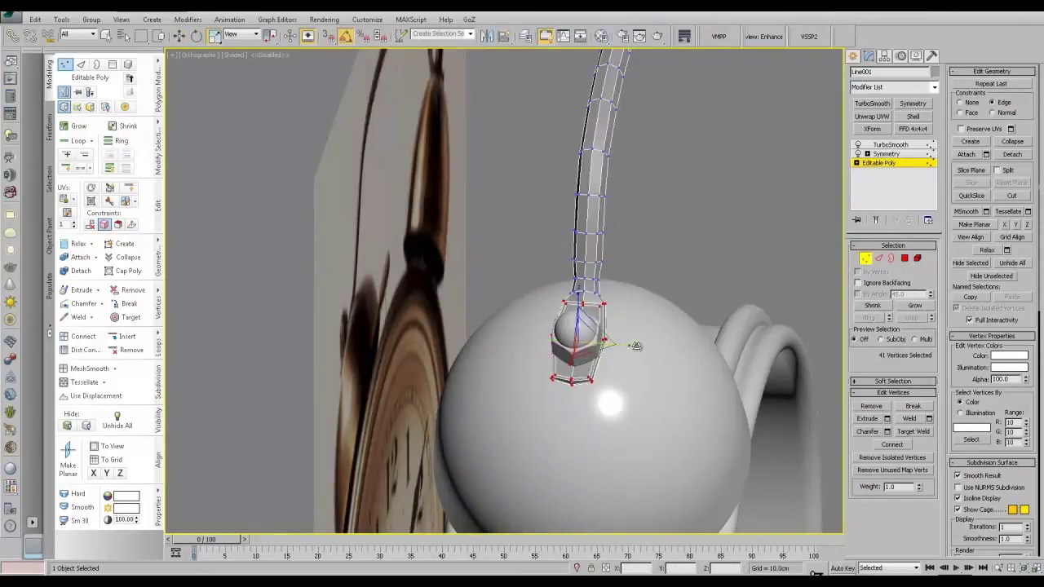
left_click_drag(608, 342, 618, 354)
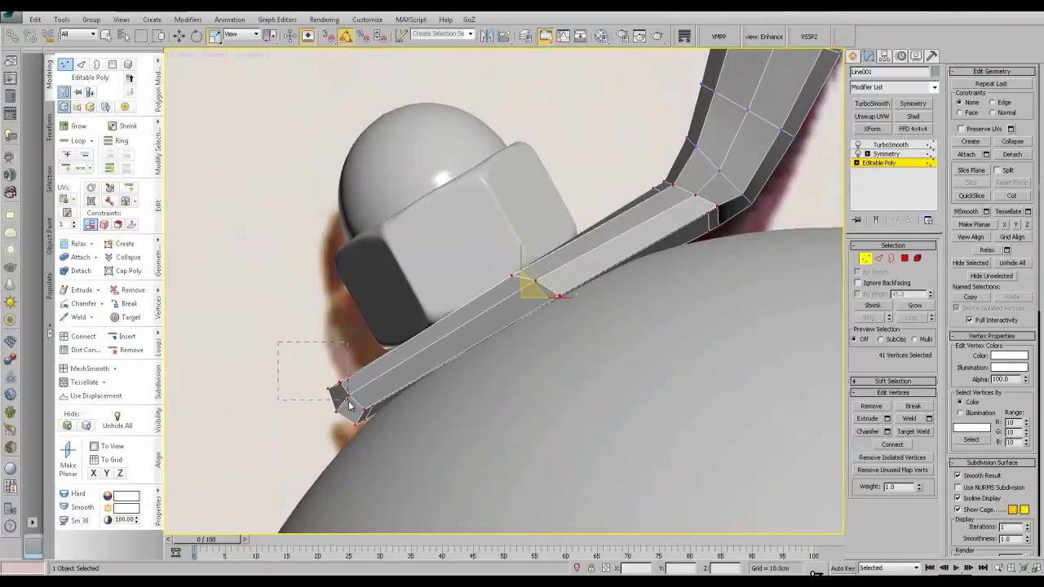
Step: Reposition the upper vertices at the foot's tip, middle and bend to line up with the underside of the nut
left_click_drag(349, 405, 359, 390)
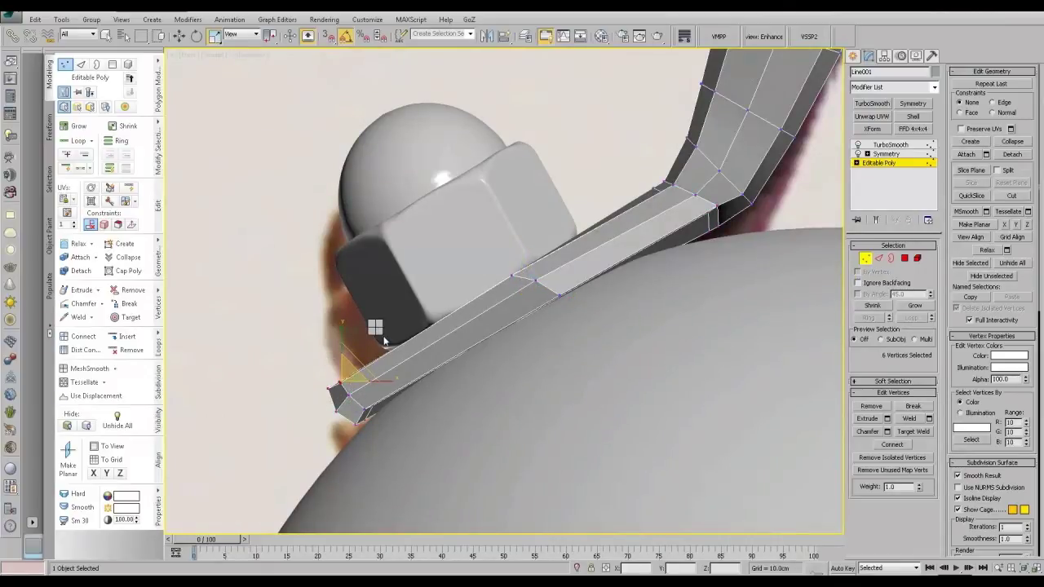
key("w")
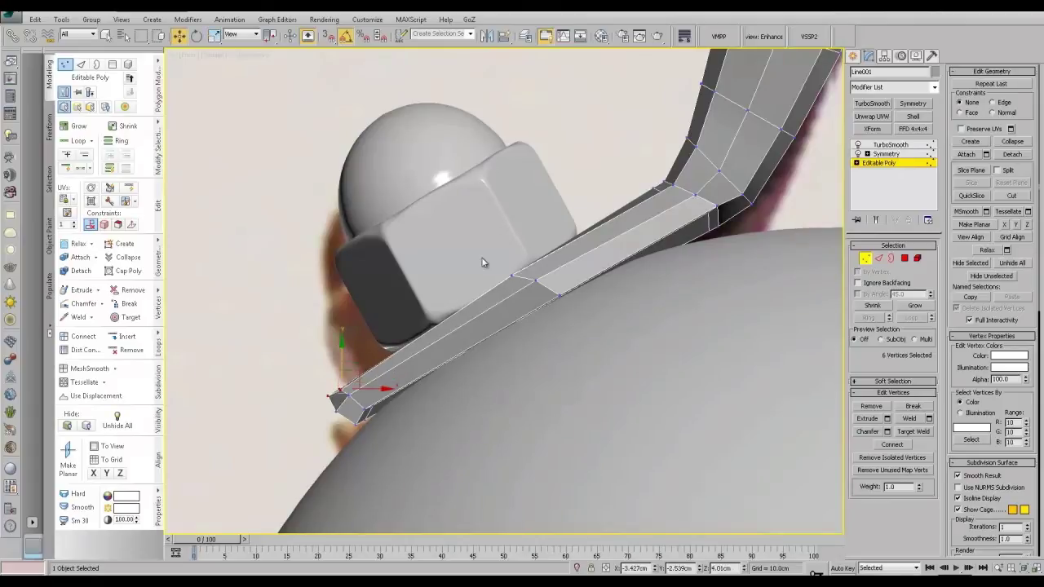
left_click_drag(529, 260, 540, 262)
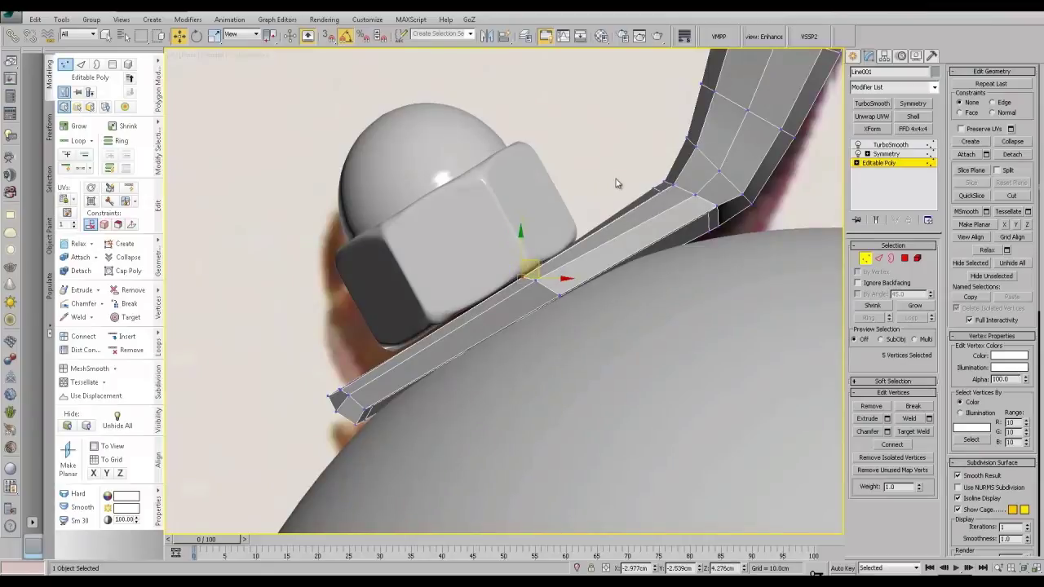
left_click_drag(661, 196, 662, 195)
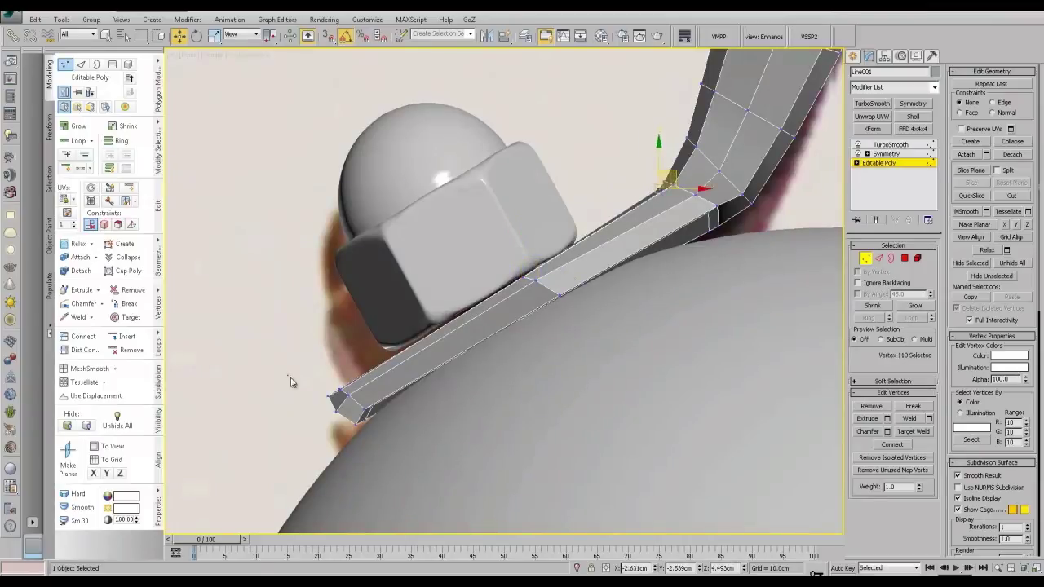
Step: Adjust the vertices at the tip of the handle's foot to follow the nut's underside, and return to the TurboSmooth level
left_click(330, 397)
left_click_drag(329, 367, 330, 374)
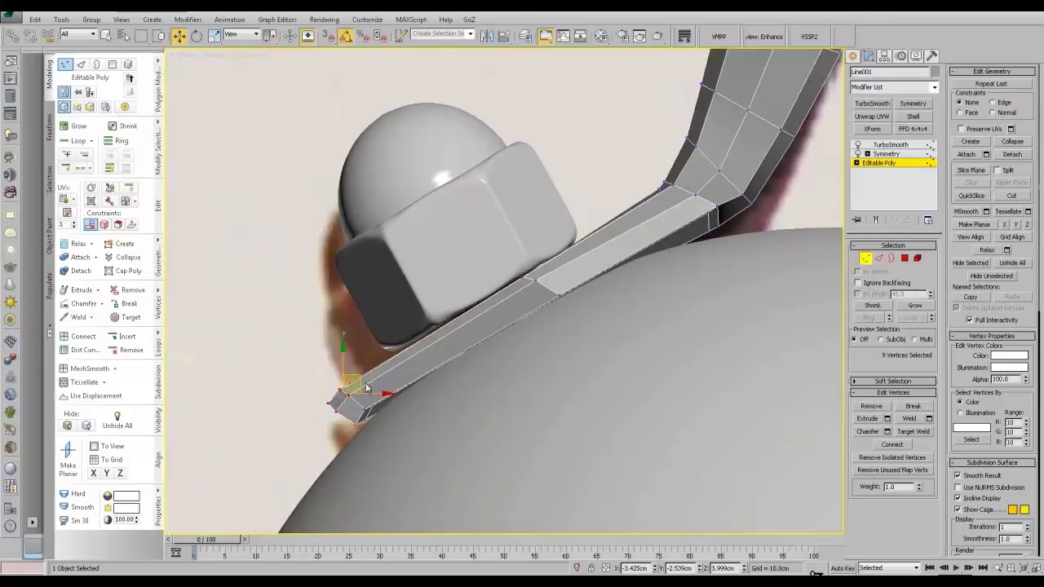
left_click_drag(359, 378, 362, 373)
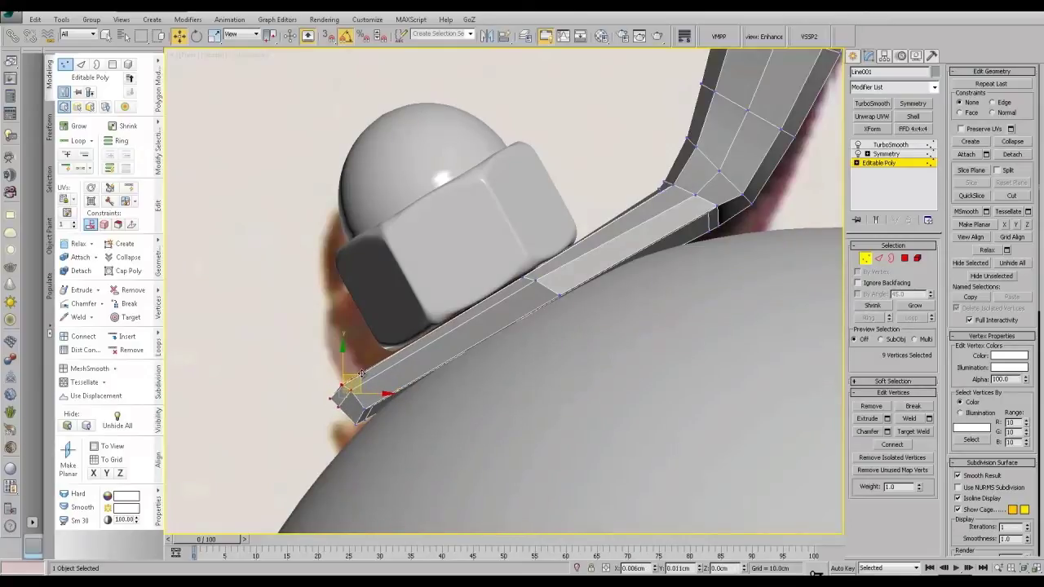
left_click(343, 393)
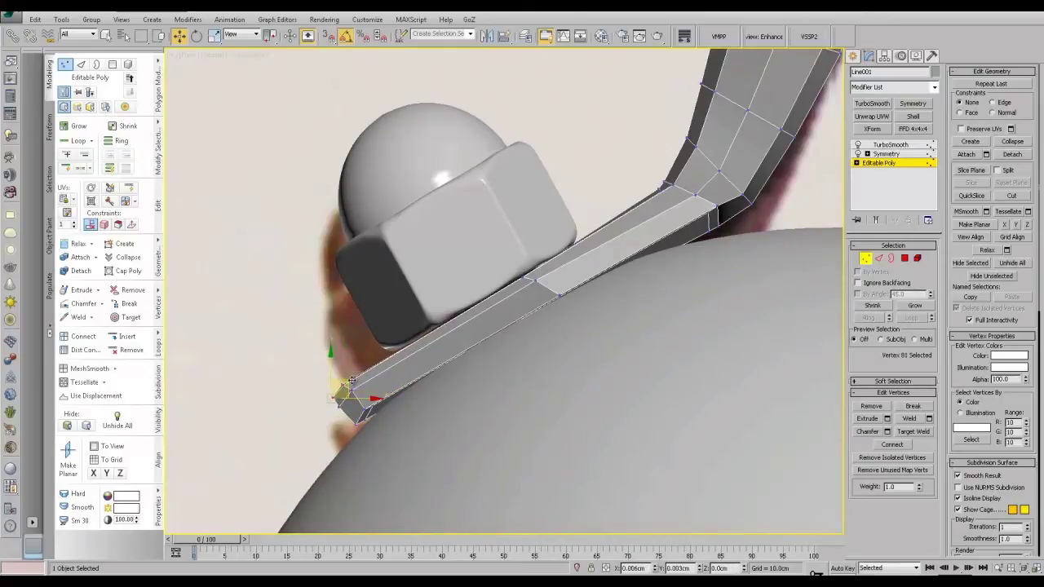
middle_click_drag(376, 366, 603, 359, "alt")
left_click(882, 164)
left_click(891, 145)
Step: Compare the smoothed handle and its foot with the alarm clock reference photo
scroll(555, 242, "down", 5)
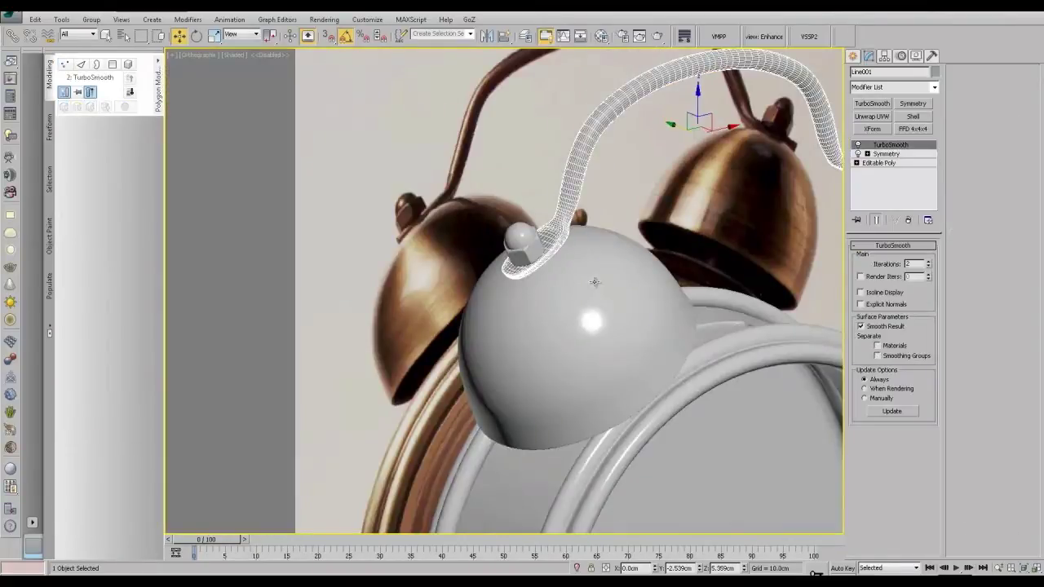
scroll(594, 283, "down", 3)
middle_click_drag(594, 283, 543, 301, "alt")
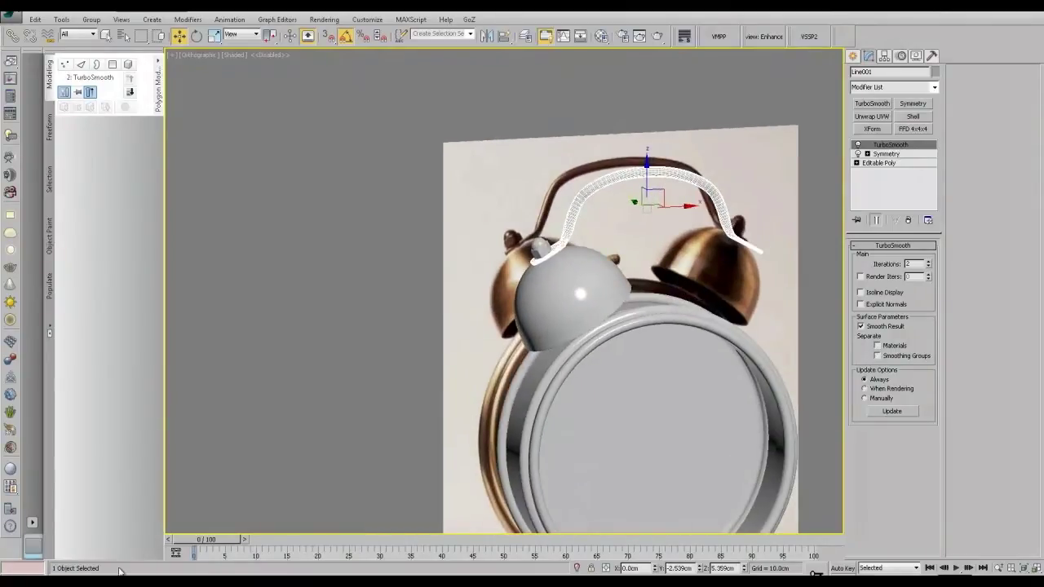
key("alt+Tab")
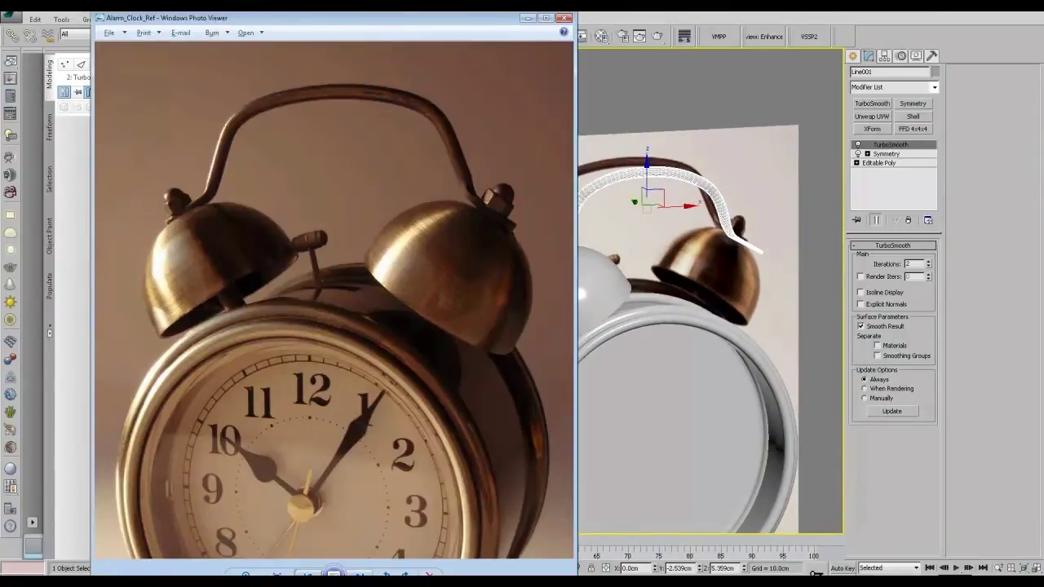
key("alt+Tab")
Step: Scale the 15 vertices at the end of the handle's foot across its width, and return to the TurboSmooth level
middle_click_drag(481, 377, 542, 388, "alt")
scroll(548, 384, "up", 4)
middle_click_drag(625, 197, 587, 347)
left_click(891, 165)
left_click(866, 260)
scroll(620, 342, "up", 3)
left_click_drag(384, 424, 523, 272)
left_click_drag(424, 252, 454, 278, "ctrl")
left_click_drag(516, 245, 507, 319, "ctrl")
key("r")
left_click_drag(437, 356, 515, 364)
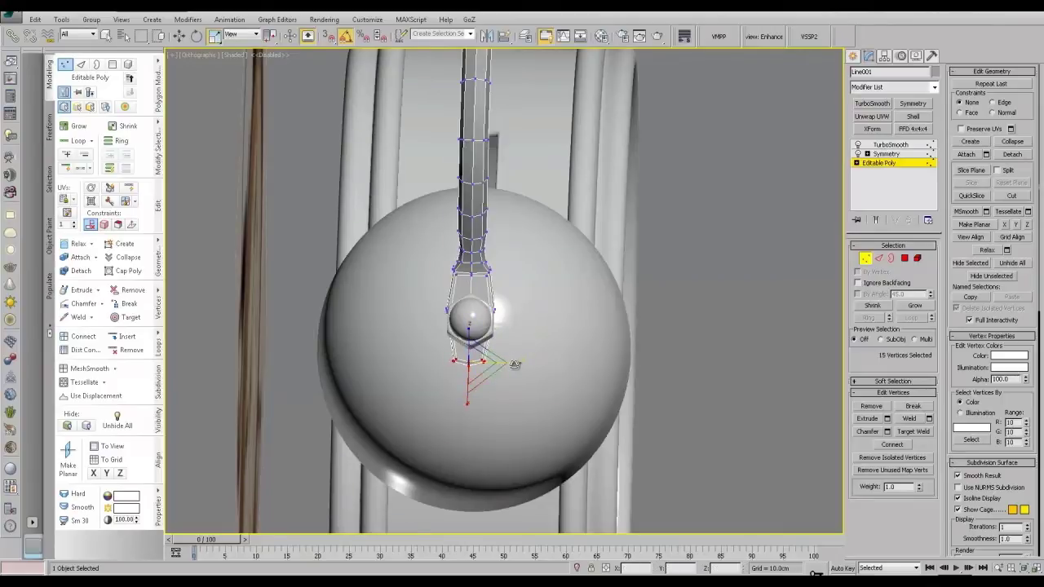
left_click(876, 221)
middle_click_drag(608, 286, 493, 239, "alt")
left_click(889, 166)
left_click(891, 146)
Step: Select the bell and move only its pivot to X 0 cm, on the clock's centre line
middle_click_drag(731, 231, 462, 203)
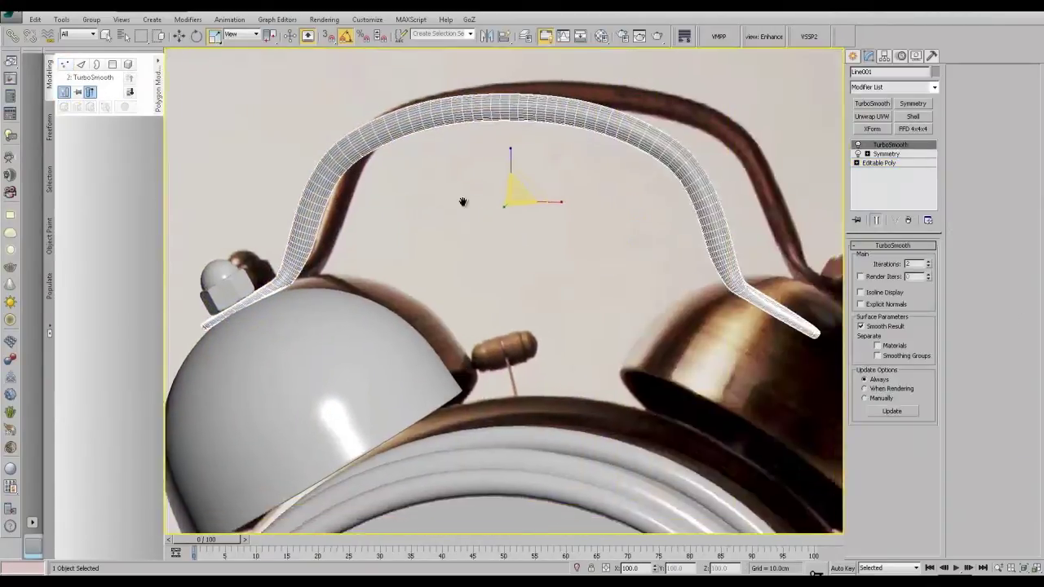
scroll(462, 203, "down", 3)
left_click(375, 273)
left_click(888, 56)
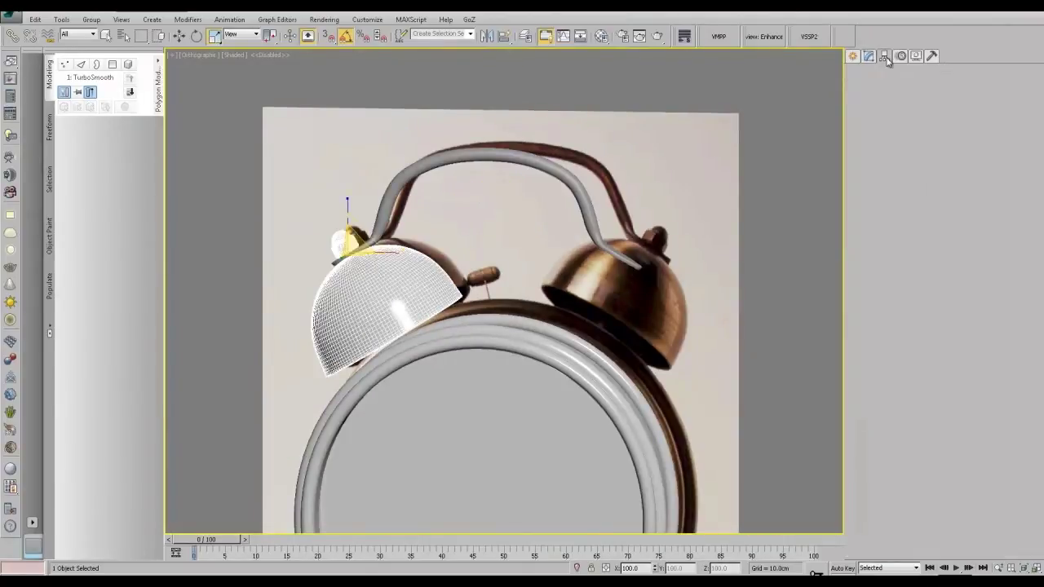
left_click(902, 129)
right_click(656, 568)
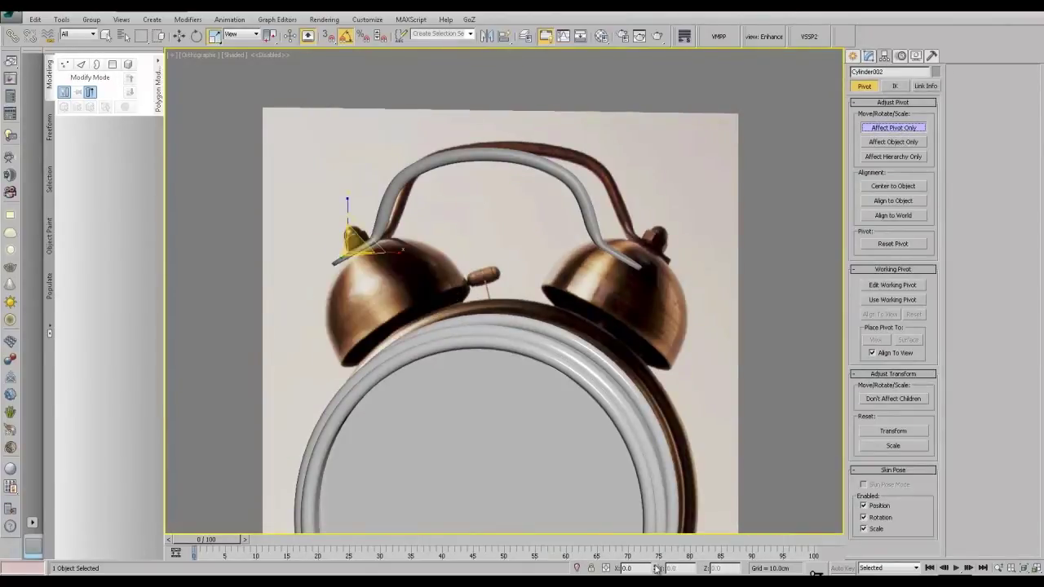
key("ctrl+z")
key("w")
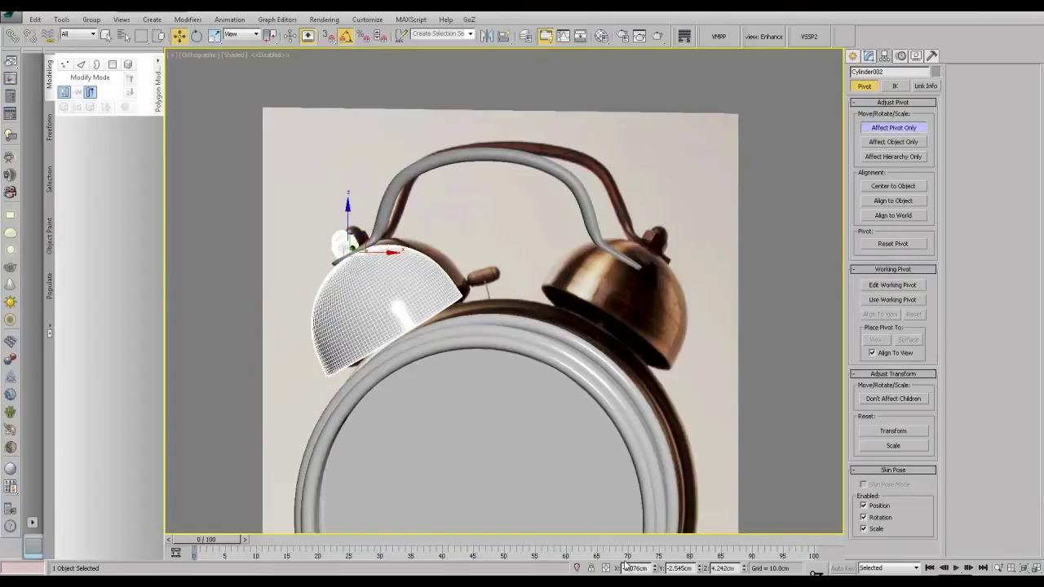
right_click(656, 569)
left_click(909, 128)
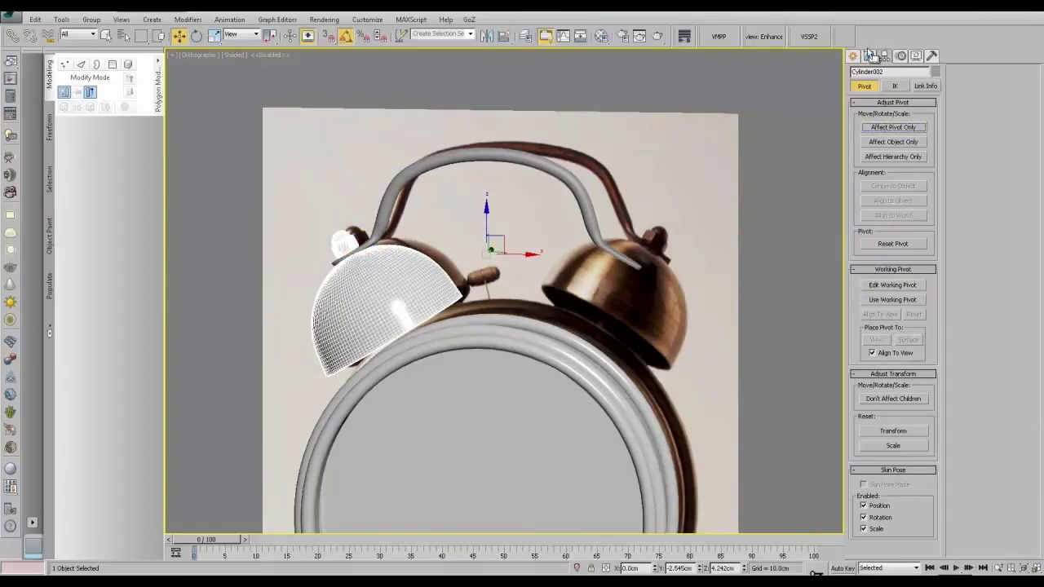
Step: Try to mirror the bell with a Symmetry modifier beneath TurboSmooth, using the X and Y mirror axes
left_click(870, 56)
left_click(879, 153)
left_click(913, 104)
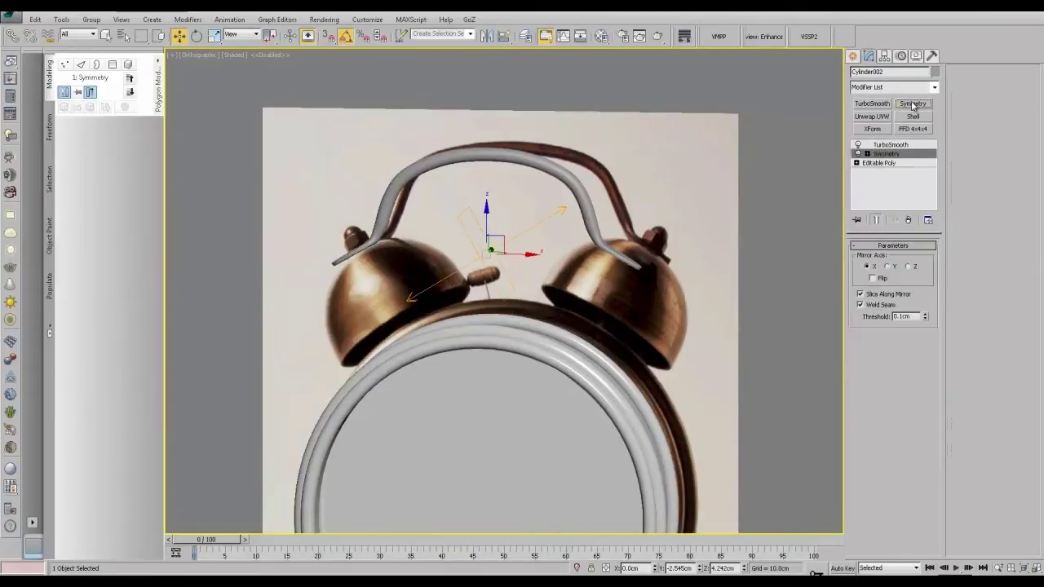
left_click(890, 267)
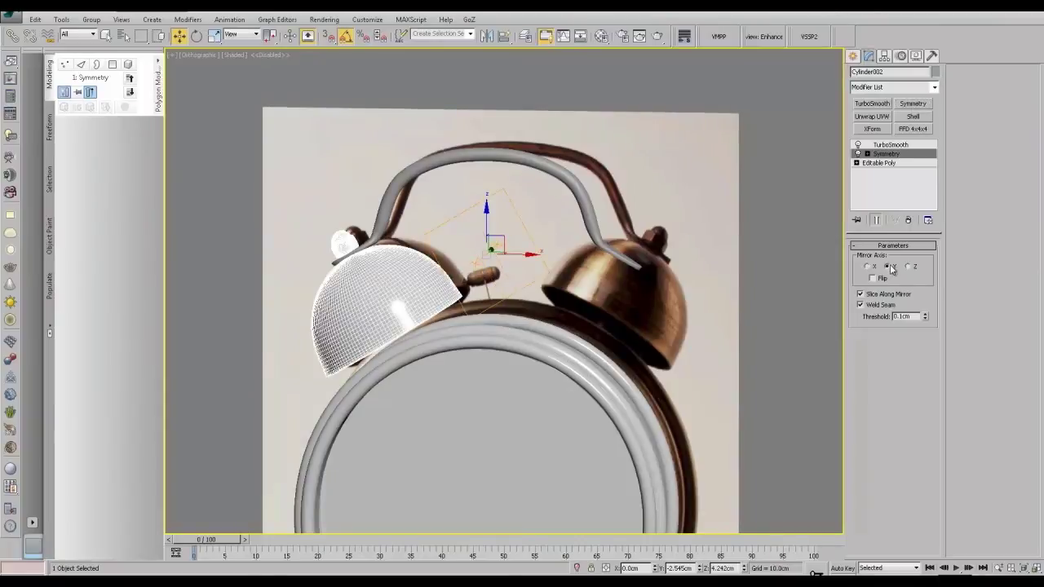
left_click(908, 221)
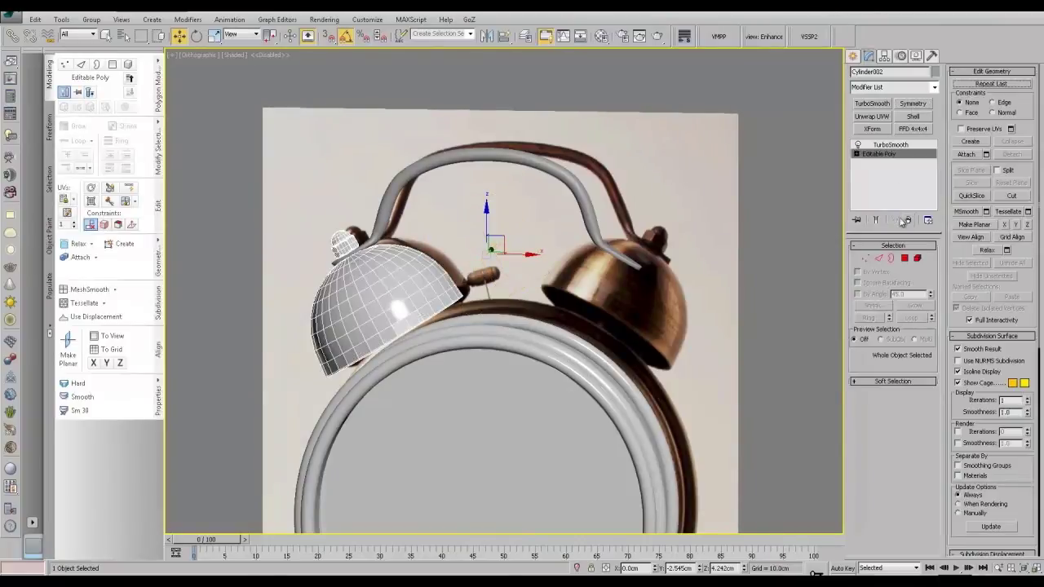
Step: Remove TurboSmooth from the bell, and apply Reset XForm collapsed into its Editable Poly
left_click(899, 148)
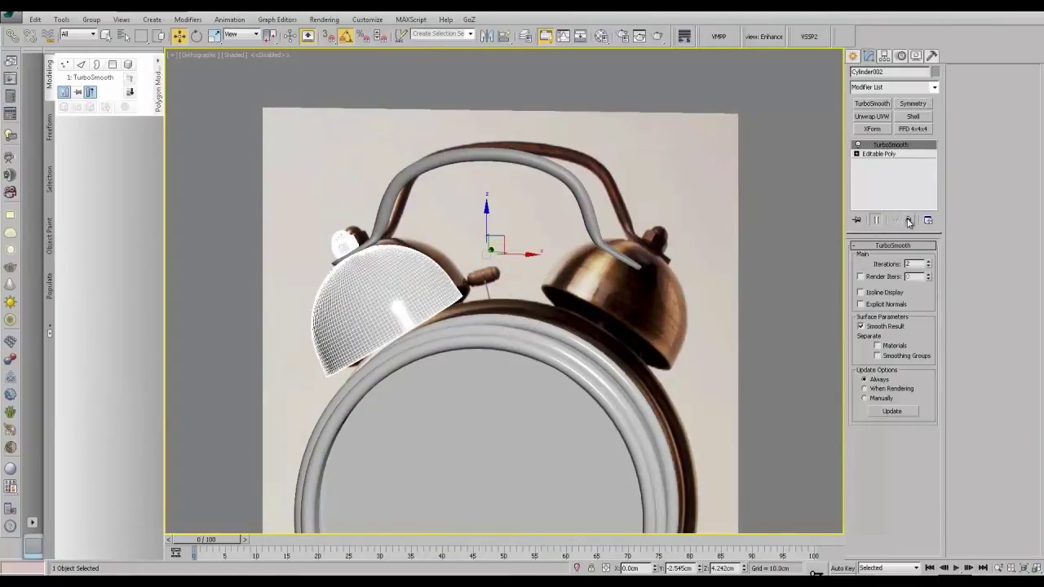
left_click(909, 221)
left_click(932, 57)
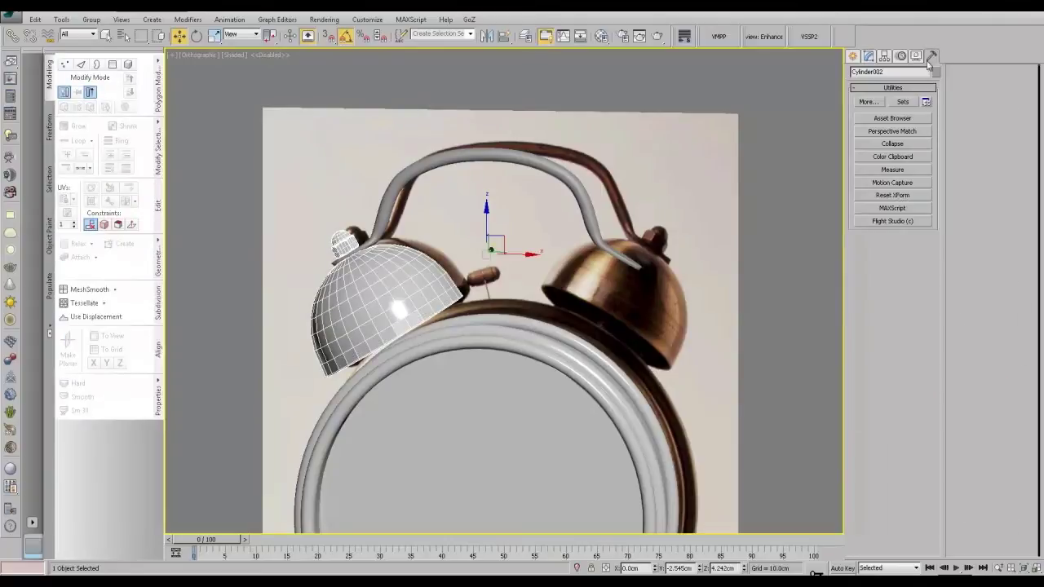
left_click(898, 196)
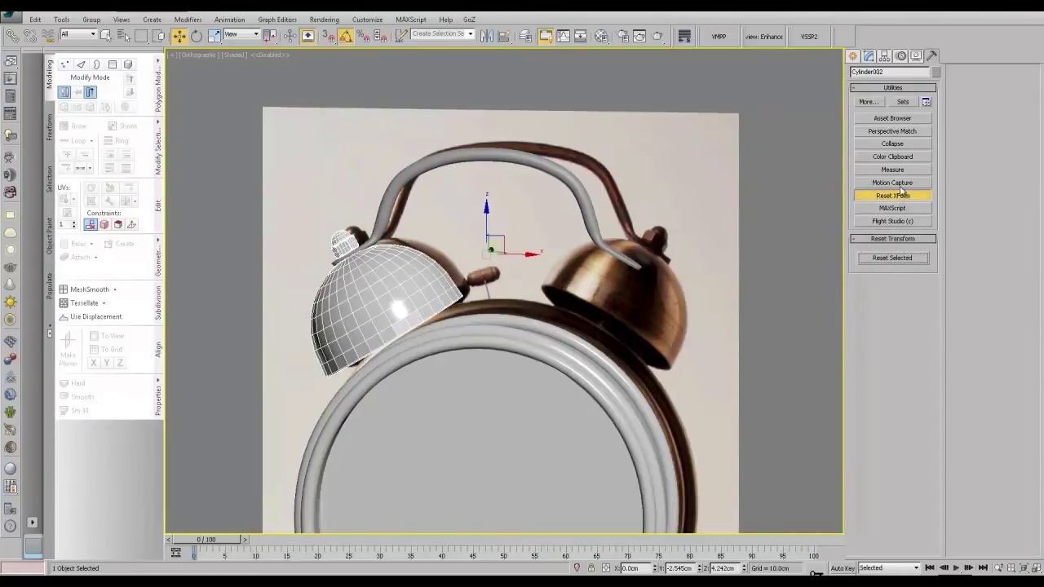
left_click(900, 197)
left_click(868, 57)
right_click(885, 145)
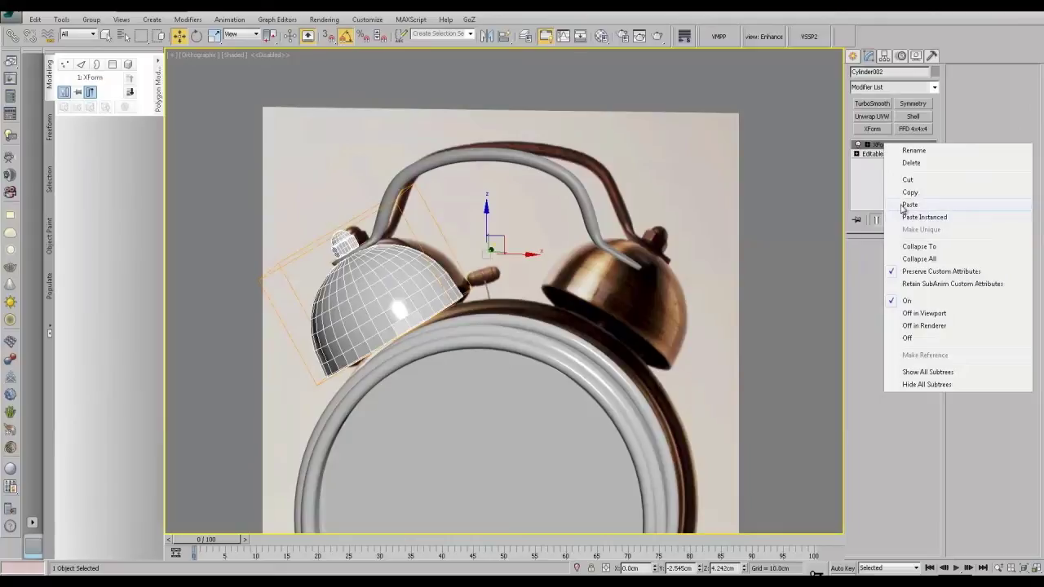
left_click(916, 260)
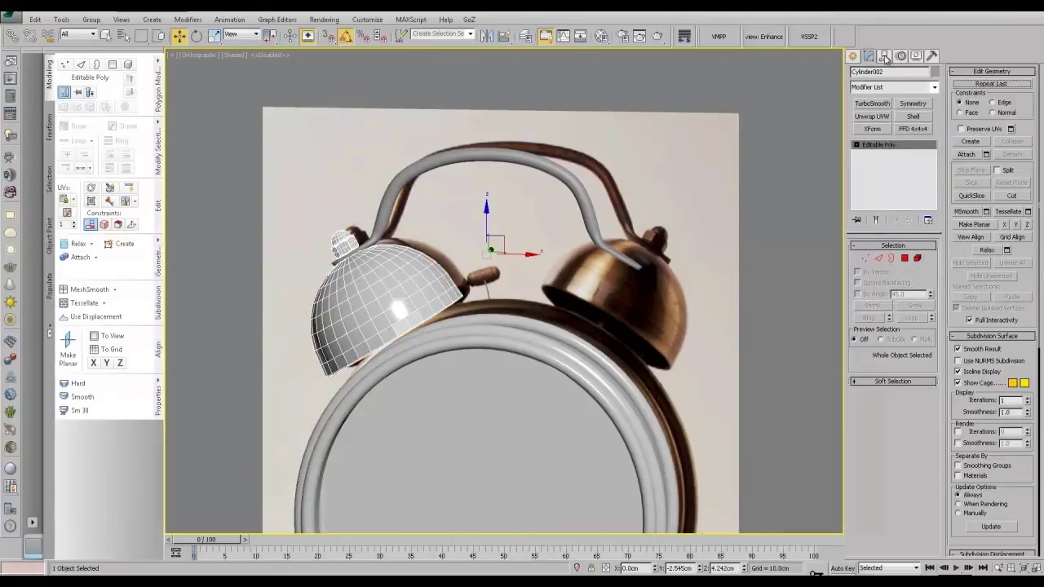
left_click(486, 36)
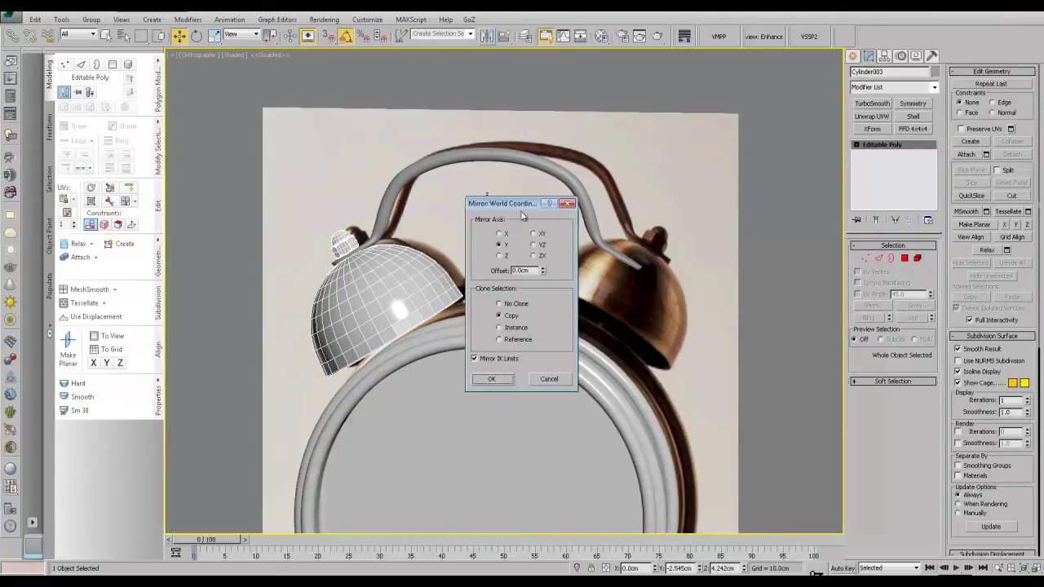
left_click_drag(526, 204, 304, 177)
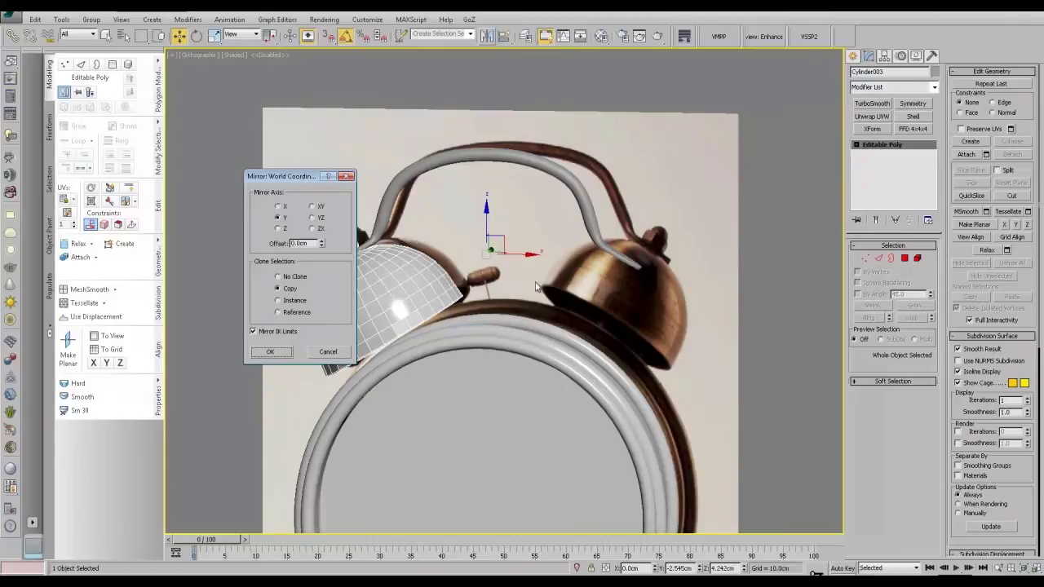
left_click(278, 207)
left_click(326, 352)
Step: Mirror the bell to the other side with a Symmetry modifier on the X axis with Flip enabled
left_click(911, 104)
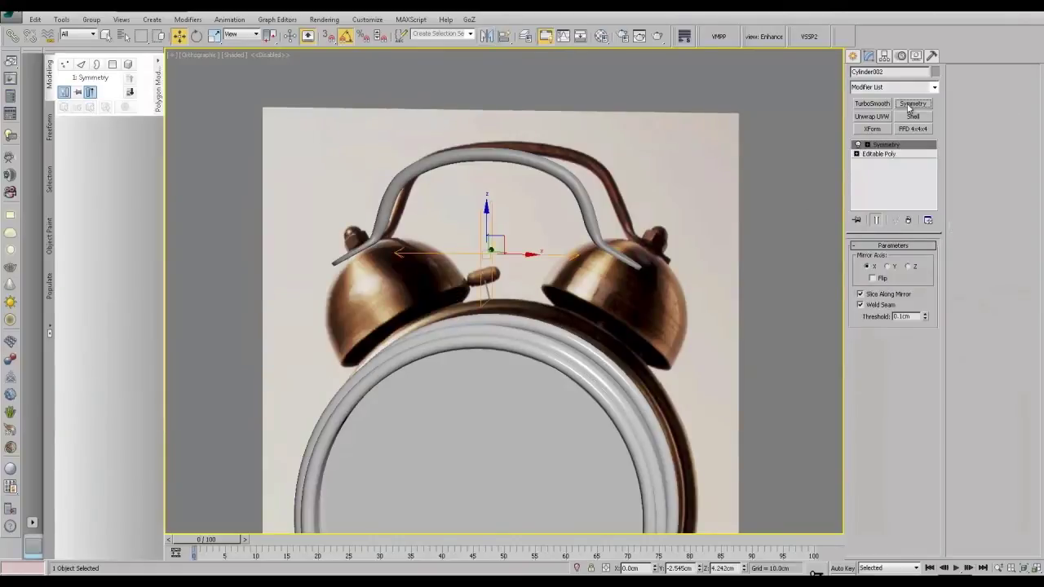
left_click(872, 278)
scroll(601, 304, "up", 3)
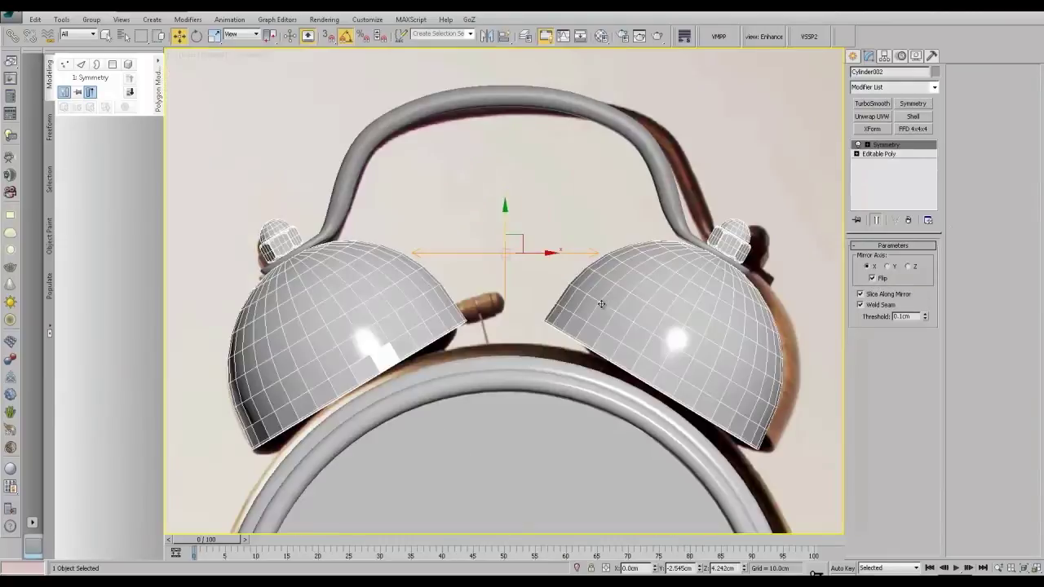
scroll(593, 306, "down", 5)
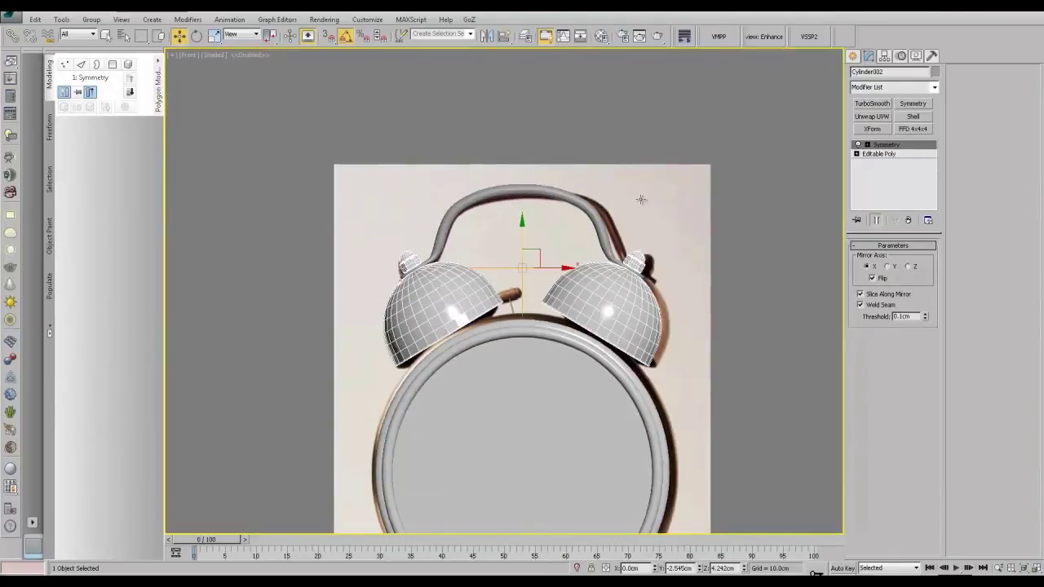
middle_click_drag(691, 261, 676, 171)
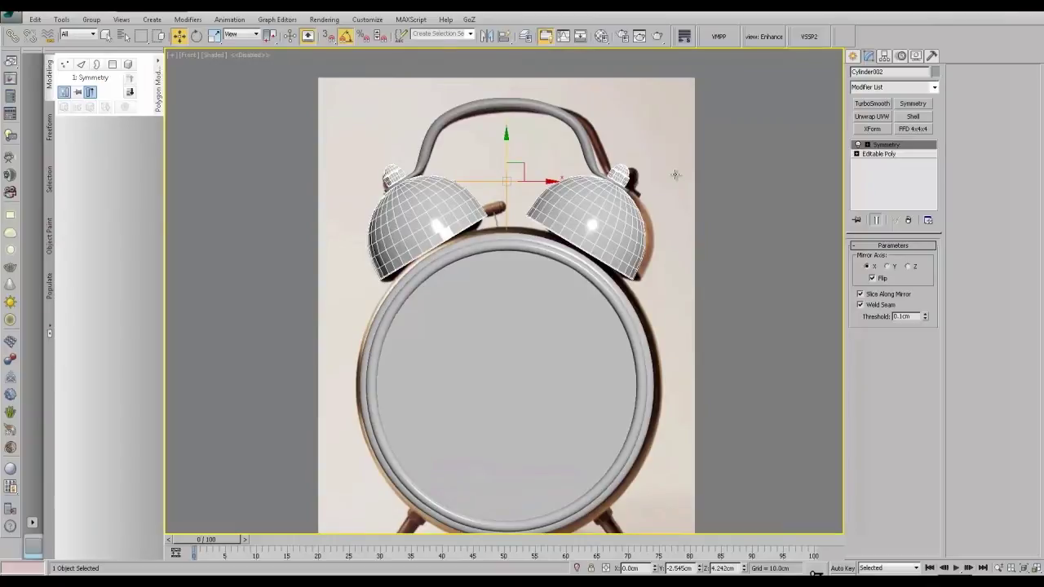
Step: Examine the mirrored bells from the front and the clock's legs in the reference photo
scroll(621, 218, "up", 3)
scroll(621, 217, "down", 5)
middle_click_drag(644, 253, 593, 252, "alt")
key("f")
key("z")
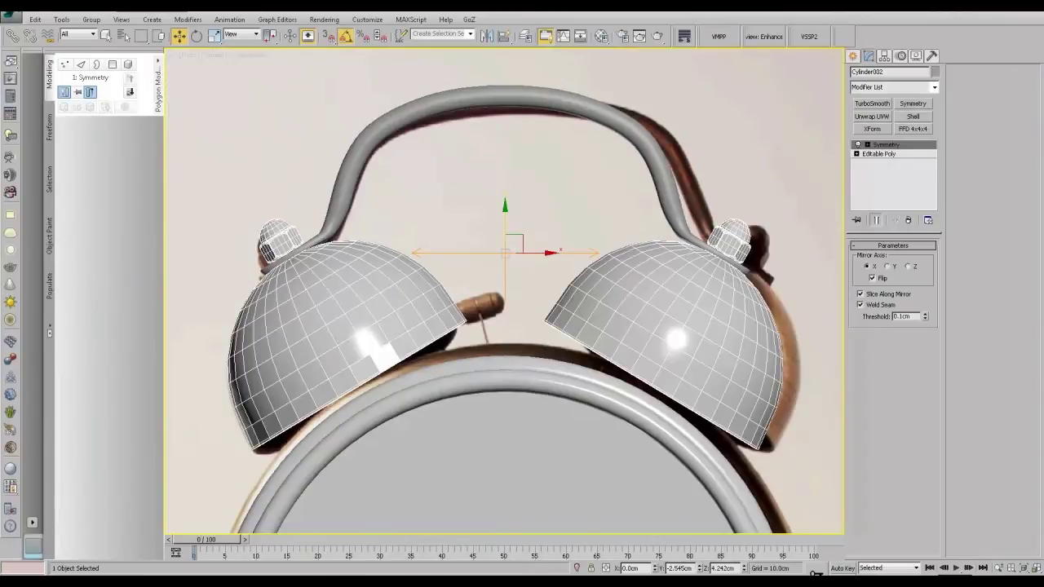
key("alt+Tab")
left_click_drag(334, 490, 350, 254)
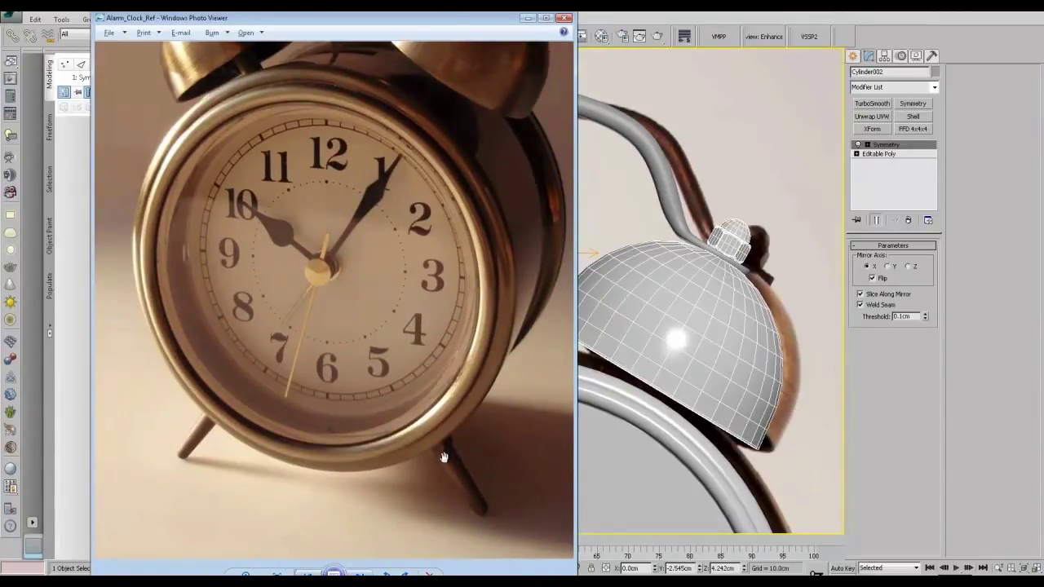
left_click(689, 352)
Step: Clone the bell's nut element downward over the clock face as a separate object, and select that copy
left_click(878, 154)
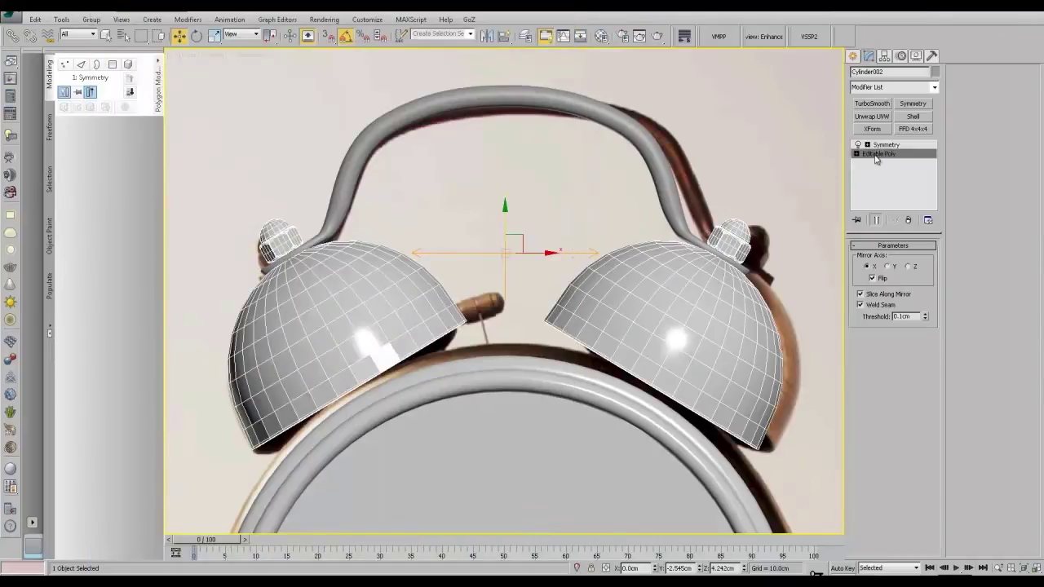
scroll(282, 357, "down", 2)
middle_click_drag(282, 356, 453, 324)
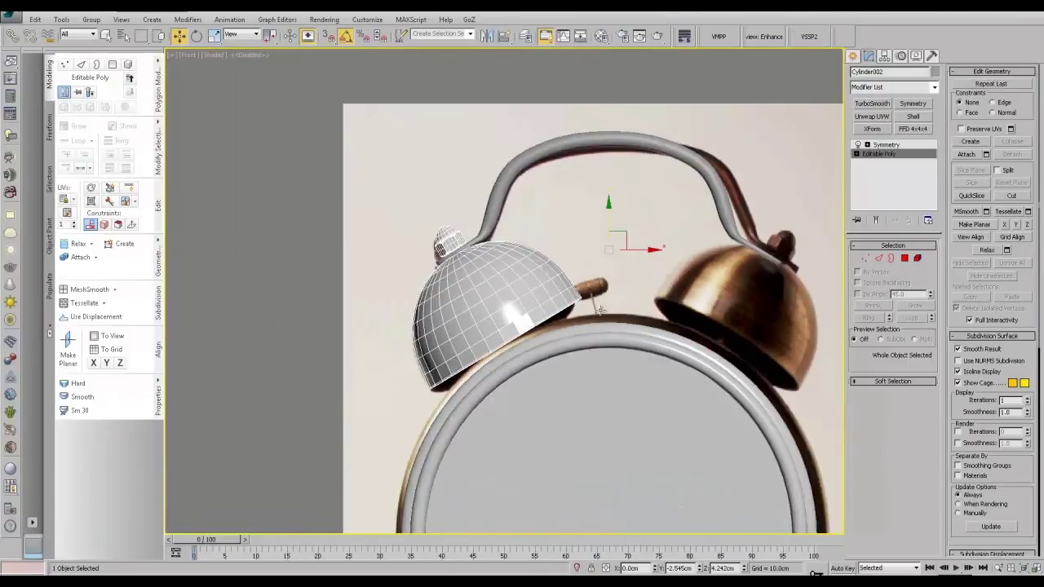
left_click(917, 260)
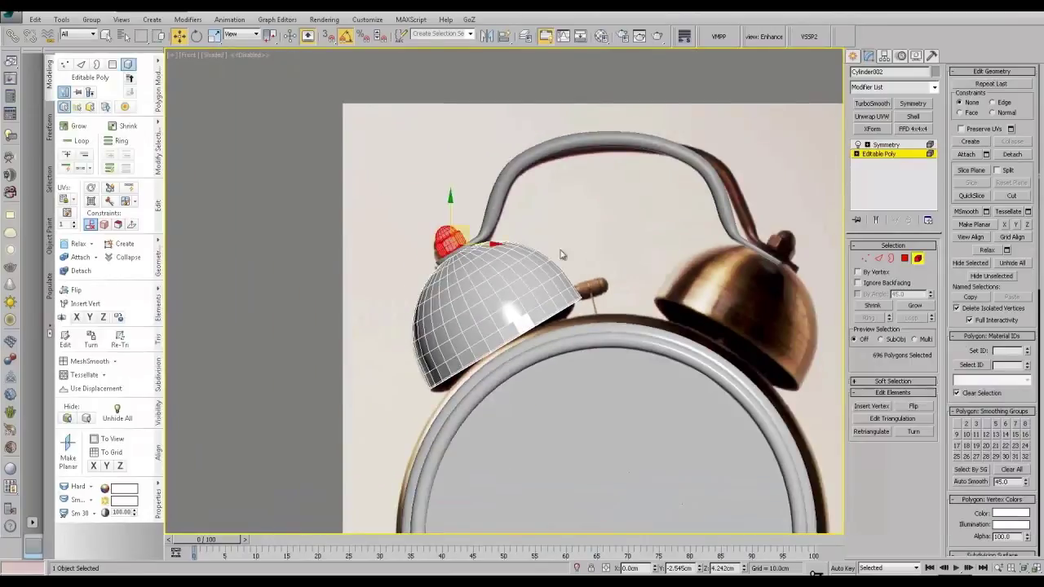
left_click(442, 235)
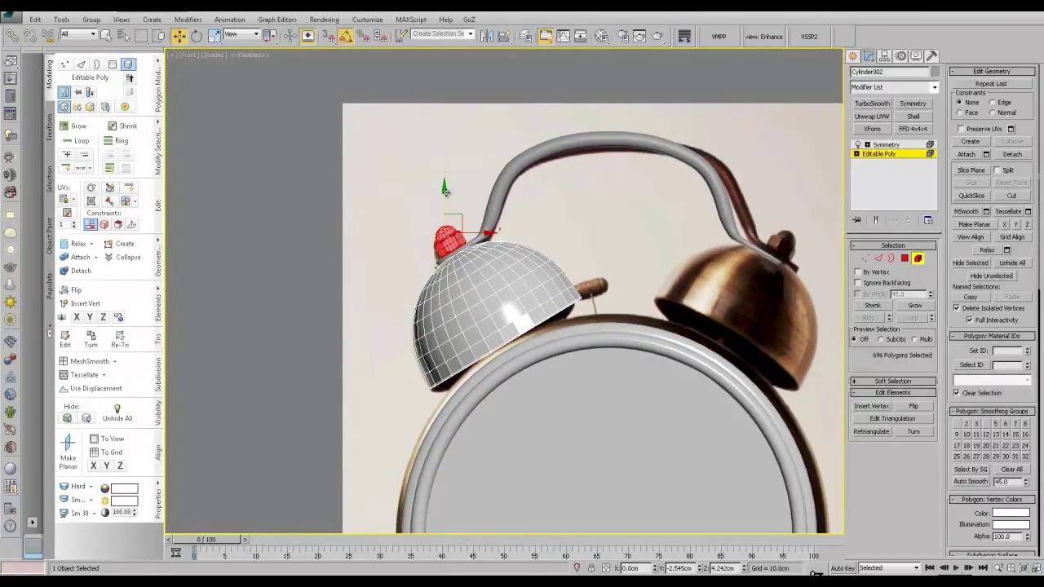
left_click_drag(446, 191, 446, 499, "shift")
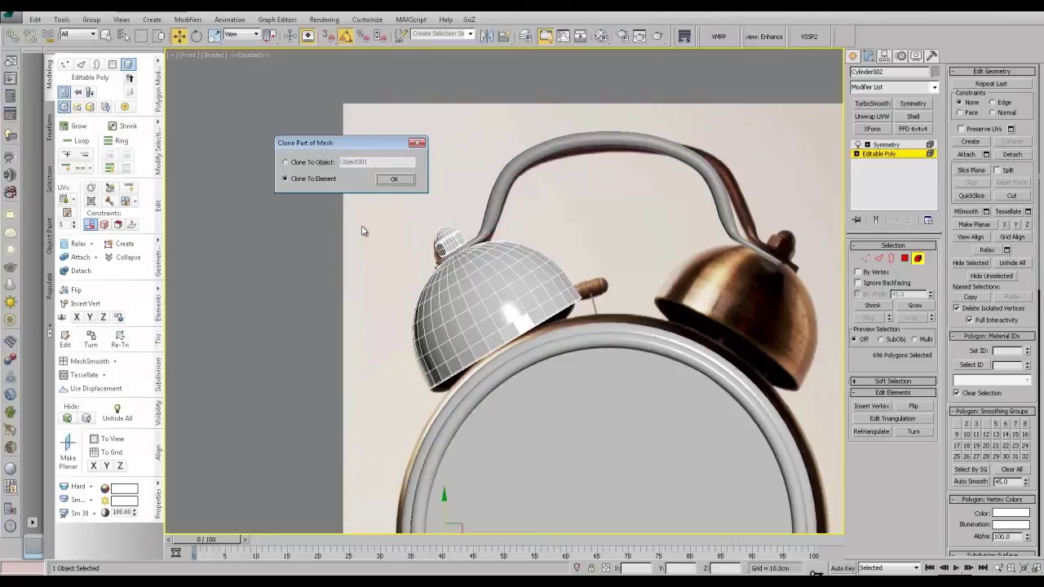
left_click(285, 162)
left_click(391, 180)
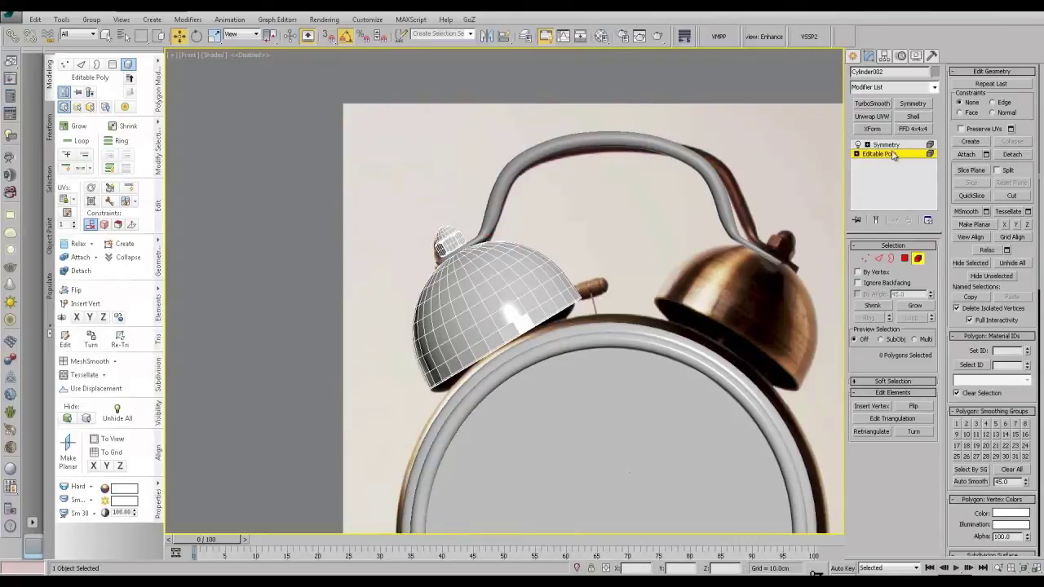
left_click(893, 153)
middle_click_drag(628, 390, 612, 253)
scroll(611, 253, "down", 3)
left_click(518, 335)
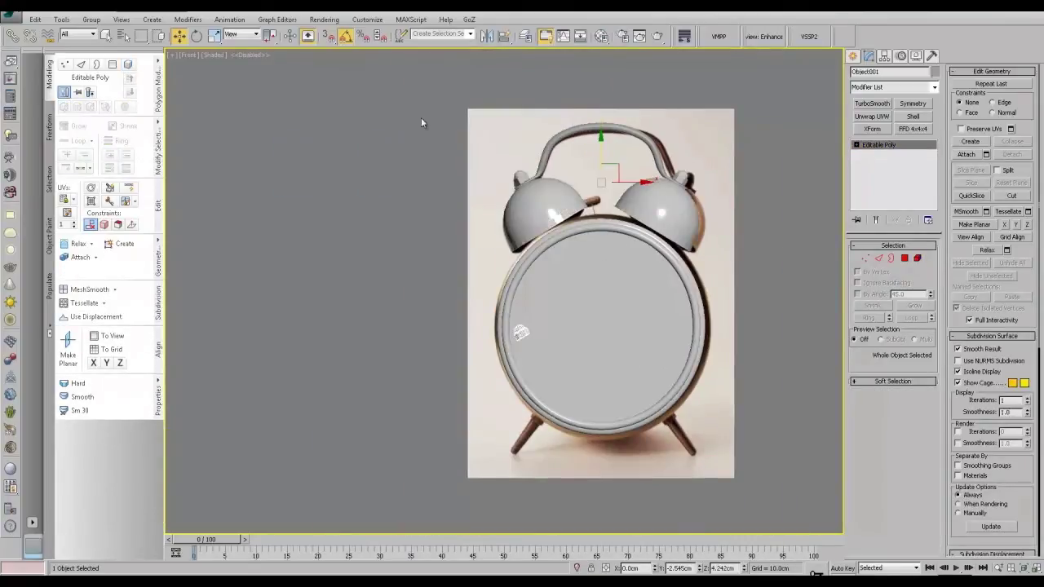
Step: Try to make a mirrored copy of the nut on the Y axis and move it aside
left_click(487, 37)
left_click_drag(515, 209, 377, 194)
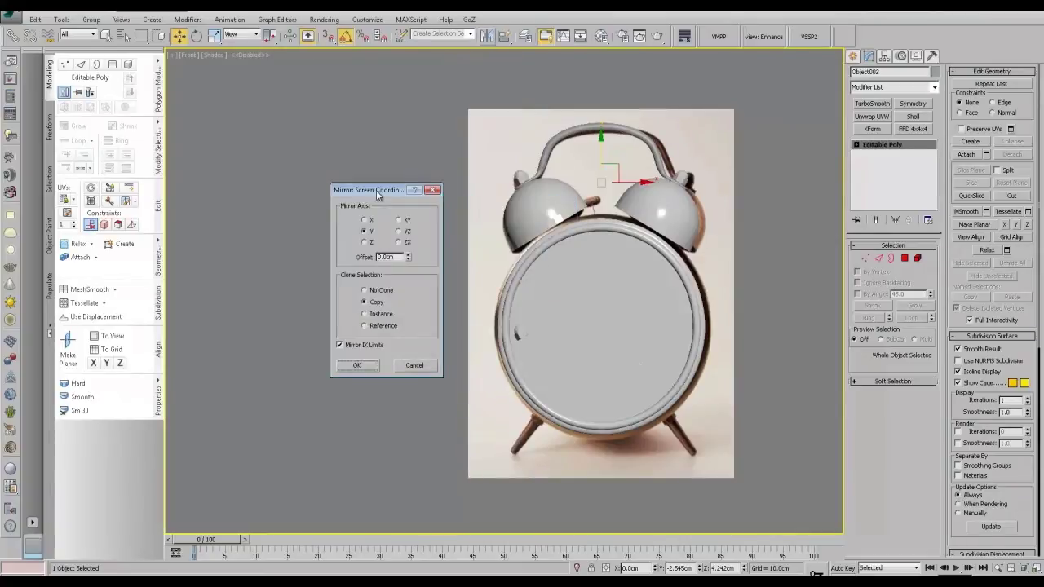
left_click(359, 367)
left_click_drag(630, 184, 806, 208)
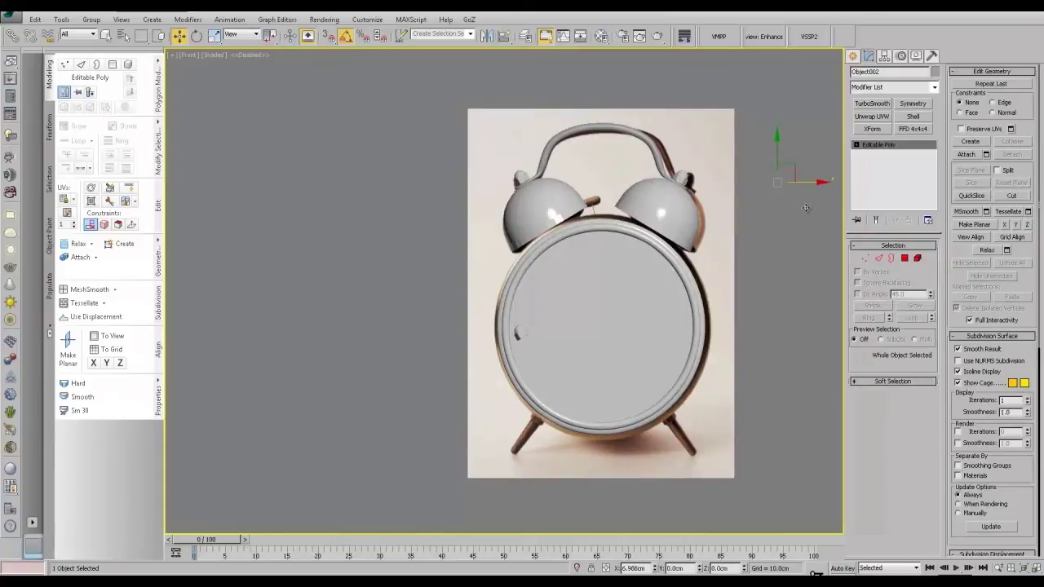
left_click(795, 219)
Step: Select the nut over the clock face and center its pivot to the object
left_click(519, 334)
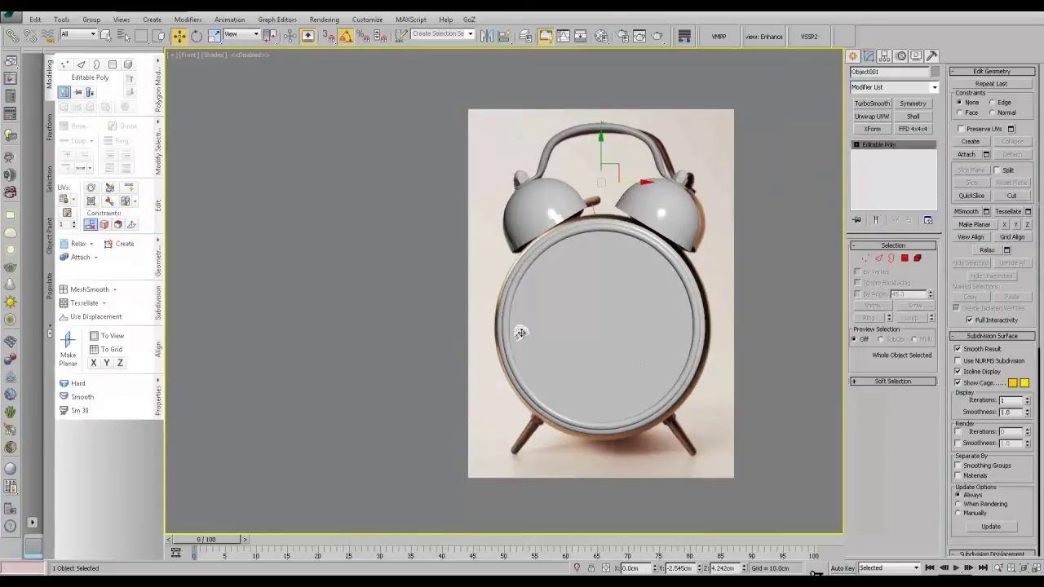
left_click(887, 56)
left_click(893, 128)
left_click(893, 186)
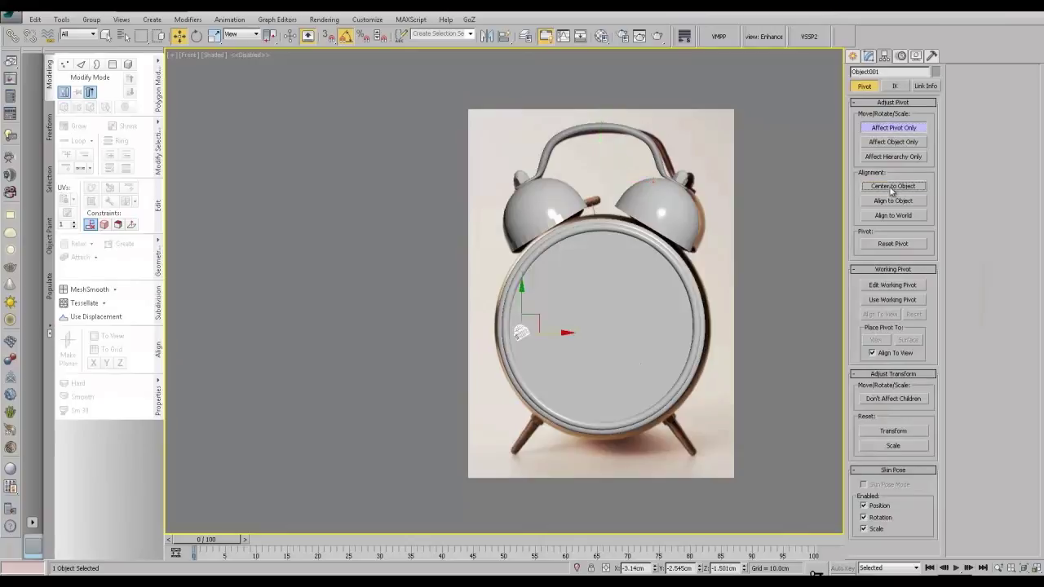
left_click(893, 127)
Step: Flip the nut over and move it onto the upper end of the left leg, tilting it to follow the leg
key("e")
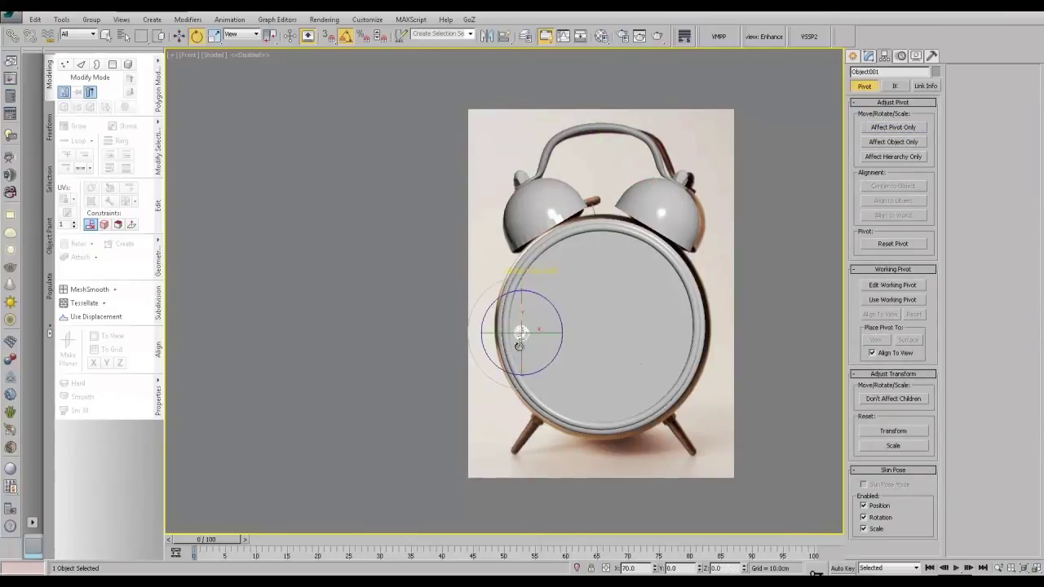
left_click_drag(519, 347, 516, 406)
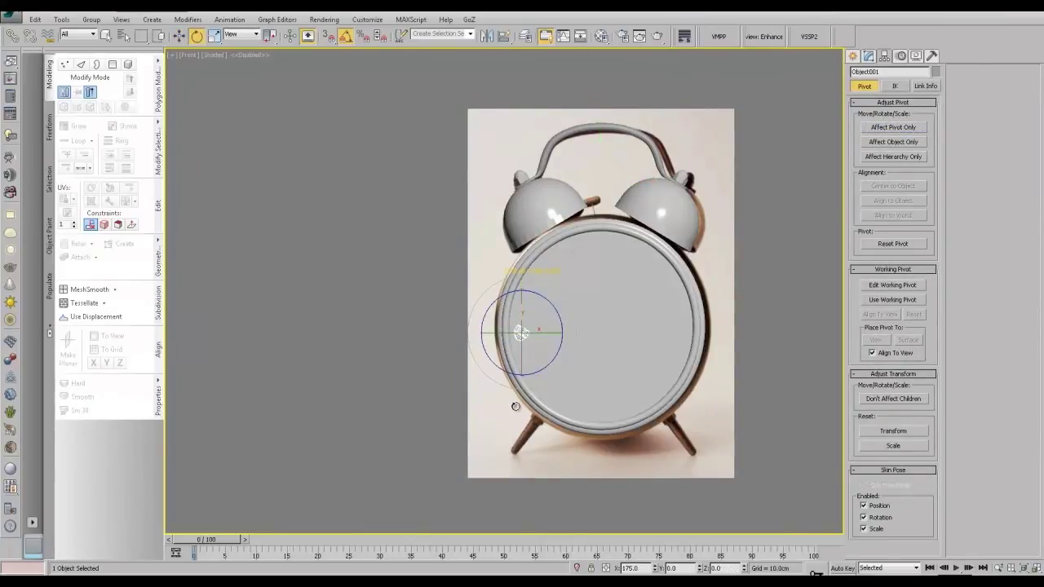
key("w")
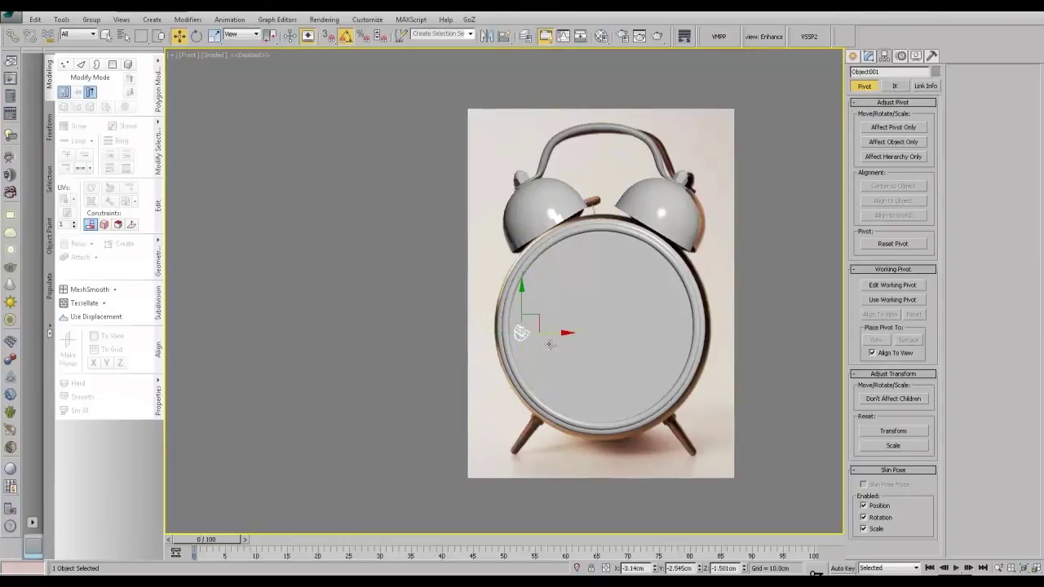
left_click_drag(533, 321, 547, 410)
scroll(547, 409, "up", 5)
middle_click_drag(547, 410, 555, 246)
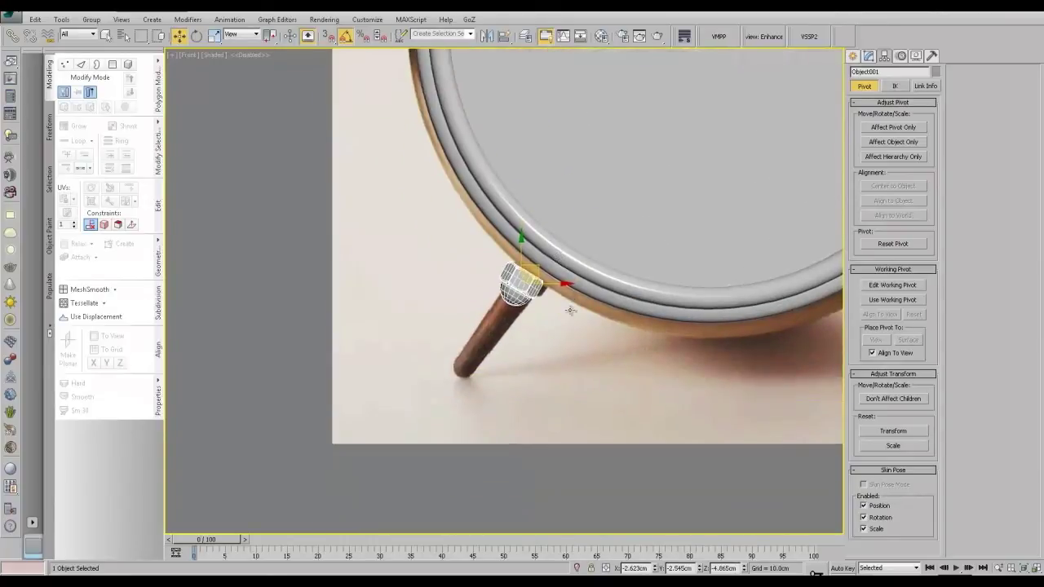
key("e")
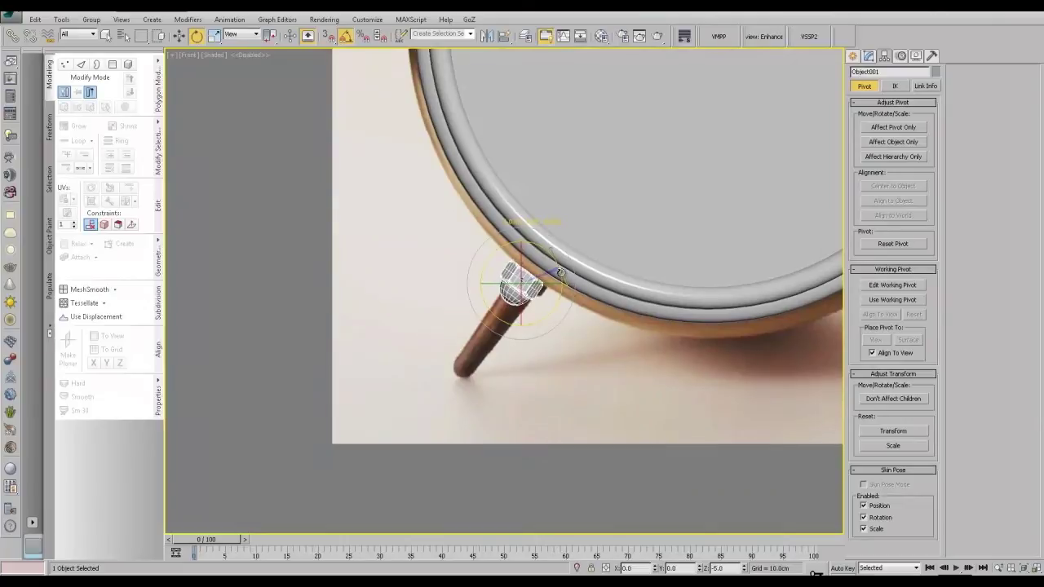
left_click_drag(561, 271, 548, 266)
key("w")
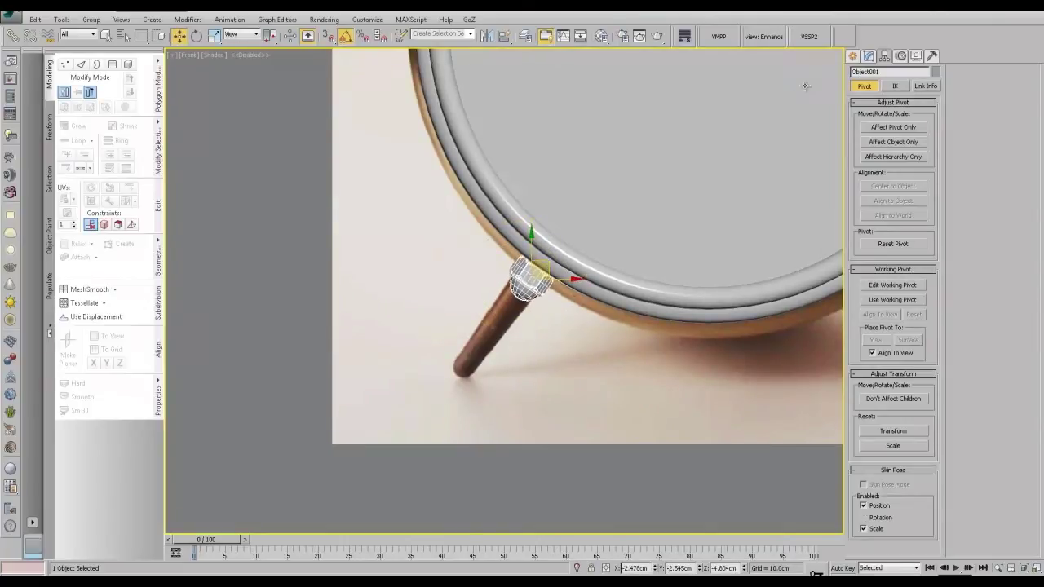
Step: Delete the dome element from the nut copy, keeping only the hexagonal nut
left_click(869, 56)
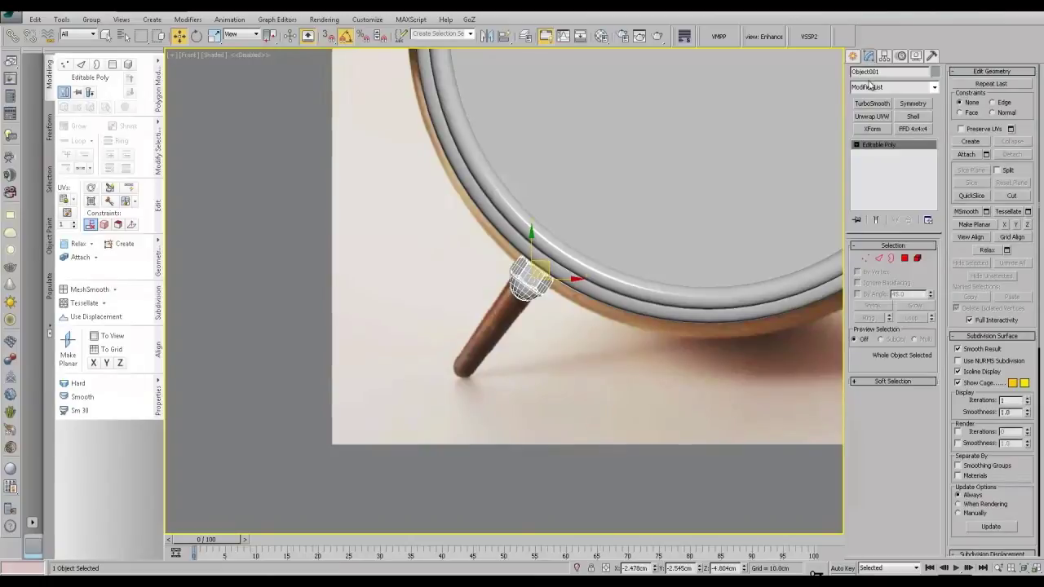
left_click(917, 259)
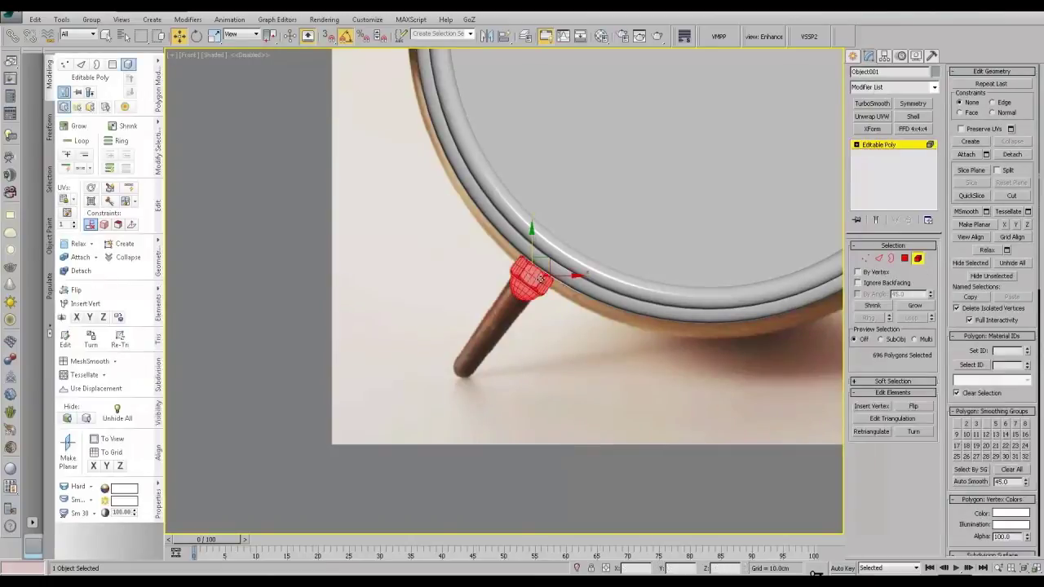
key("Delete")
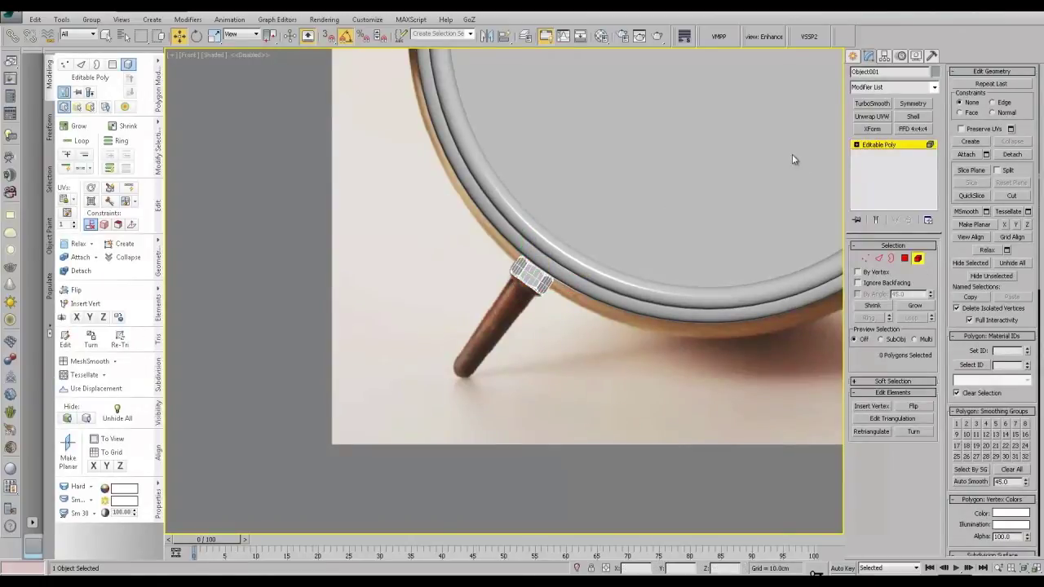
Step: Rotate the hexagonal nut level and move it clear of the clock, beside the reference photo
left_click(880, 145)
right_click(622, 214)
left_click(638, 238)
left_click_drag(548, 243, 614, 293)
key("w")
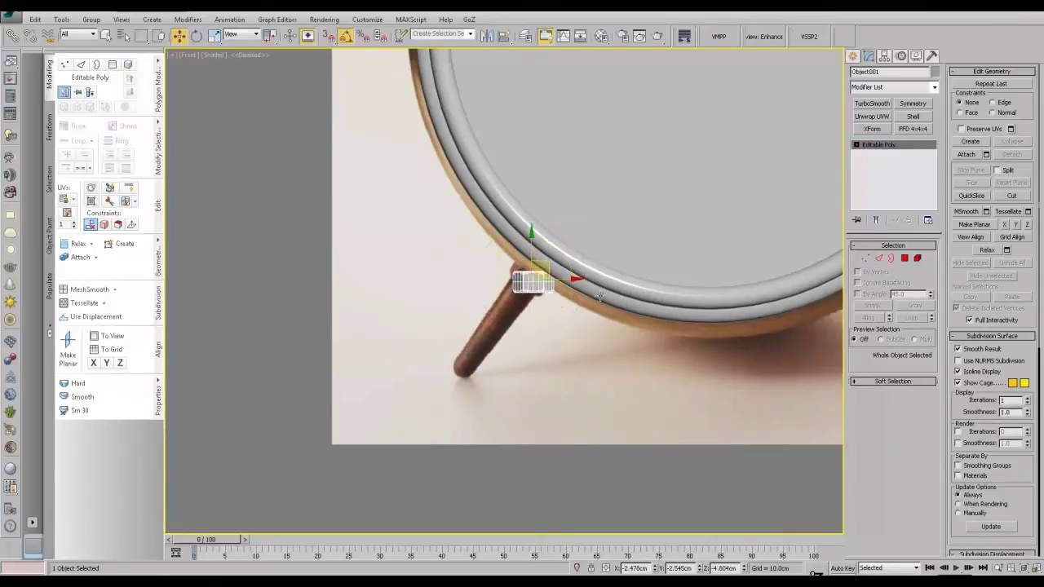
left_click_drag(546, 267, 300, 303)
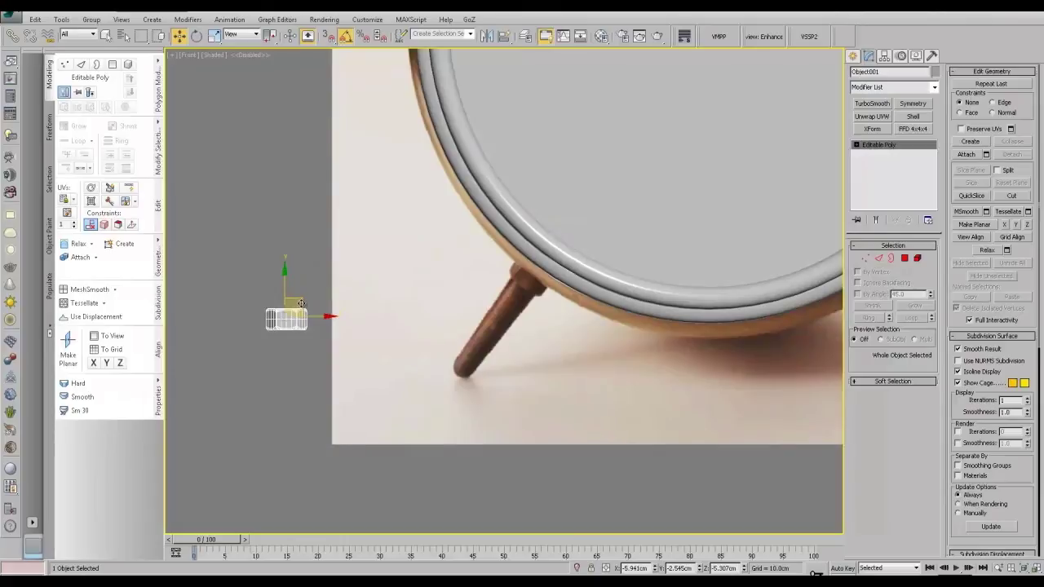
Step: Select the polygons around the nut's upper hole from its border, grow the selection once, and delete them
scroll(318, 298, "up", 2)
middle_click_drag(318, 299, 373, 287)
scroll(372, 287, "up", 3)
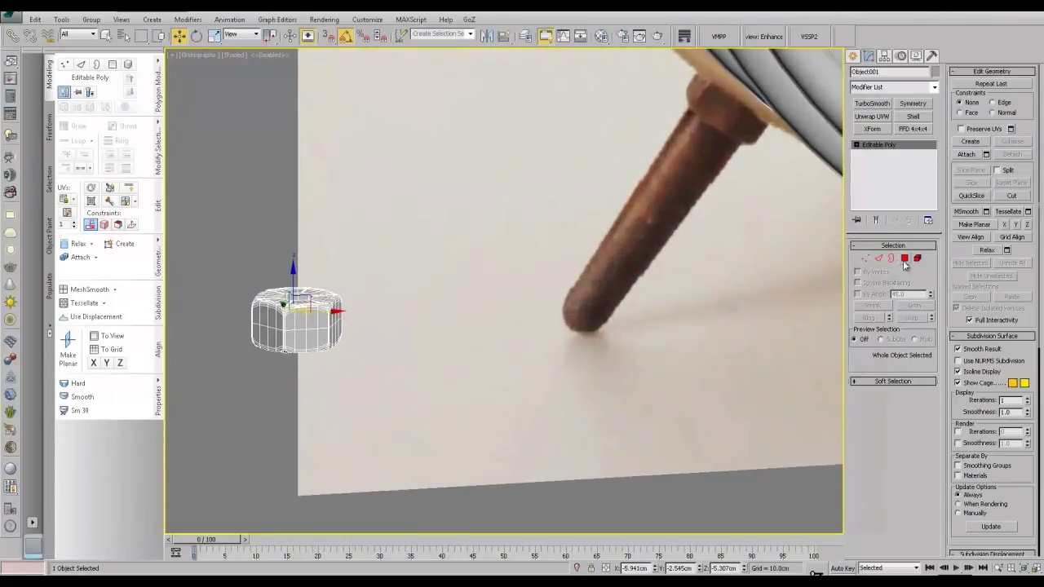
left_click(891, 259)
left_click(303, 301)
middle_click_drag(307, 303, 322, 321, "alt")
scroll(323, 321, "up", 2)
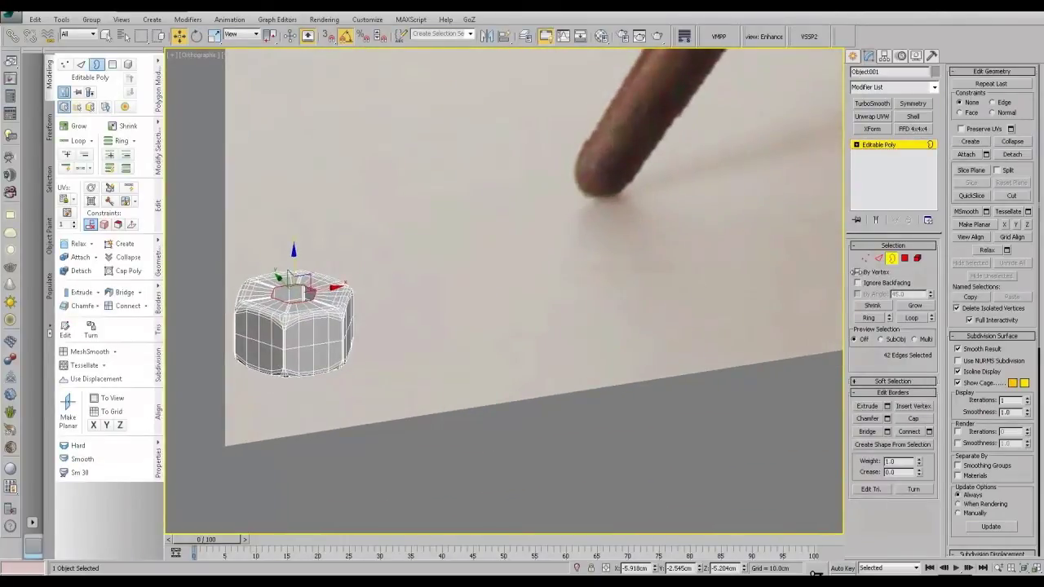
left_click(904, 258)
scroll(493, 277, "up", 4)
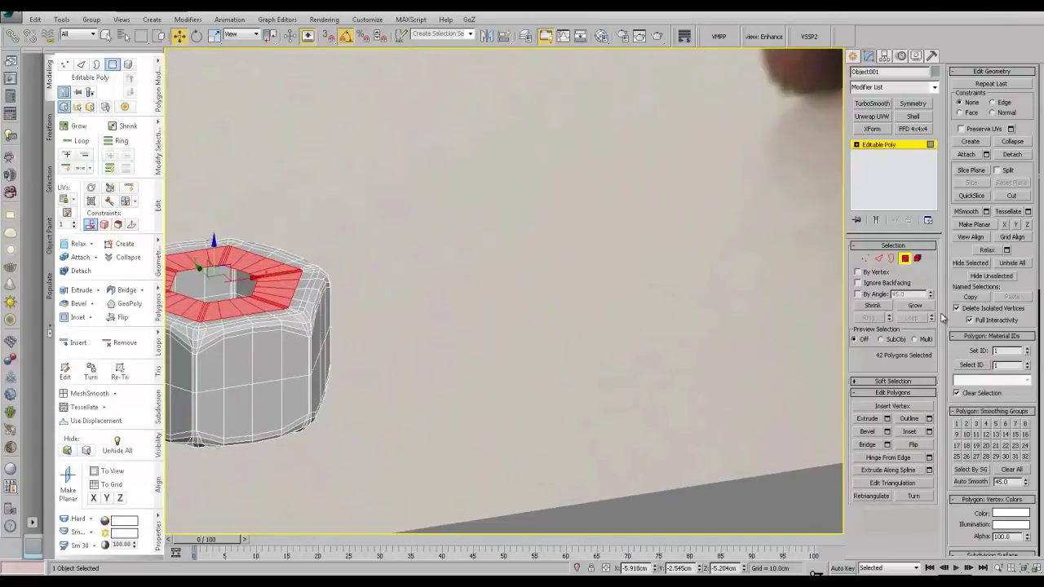
left_click(917, 308)
middle_click_drag(499, 295, 659, 292)
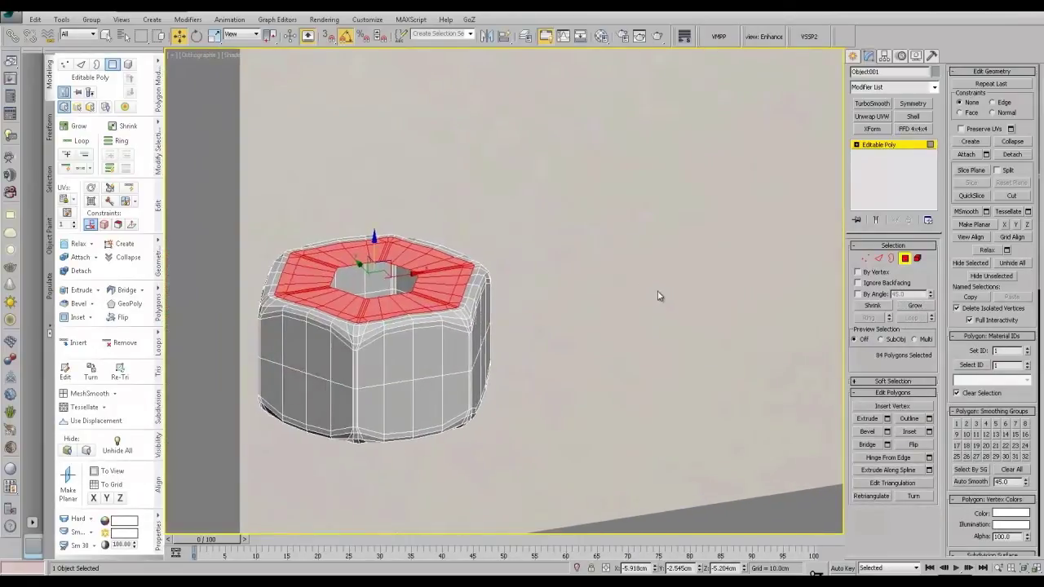
key("Delete")
Step: Extend the nut's open upper border upward into a long shaft and scale its end down to a taper
left_click(891, 259)
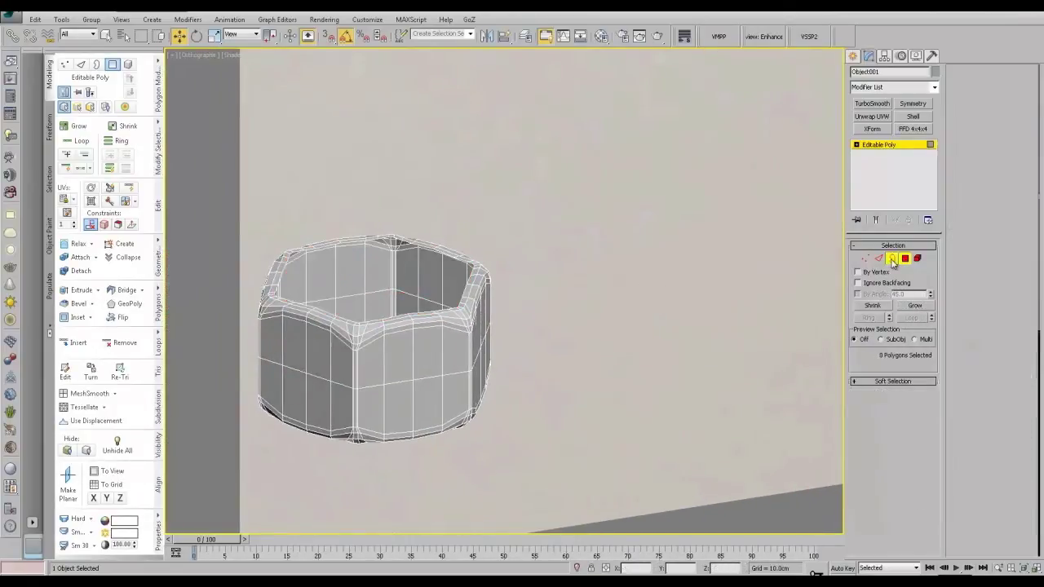
left_click(464, 296)
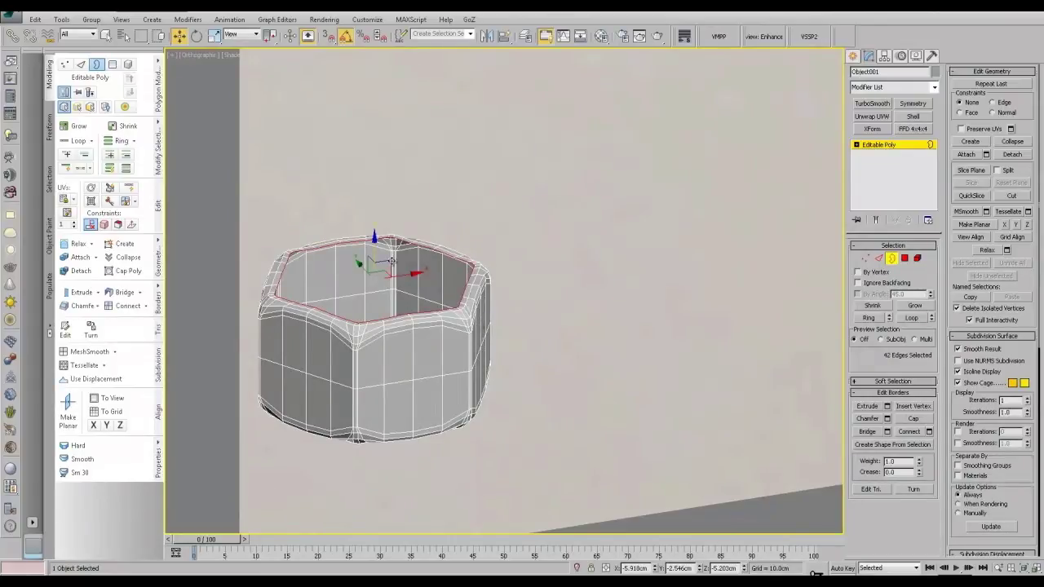
left_click_drag(374, 249, 373, 29, "shift")
scroll(465, 255, "down", 5)
left_click_drag(435, 158, 437, 101)
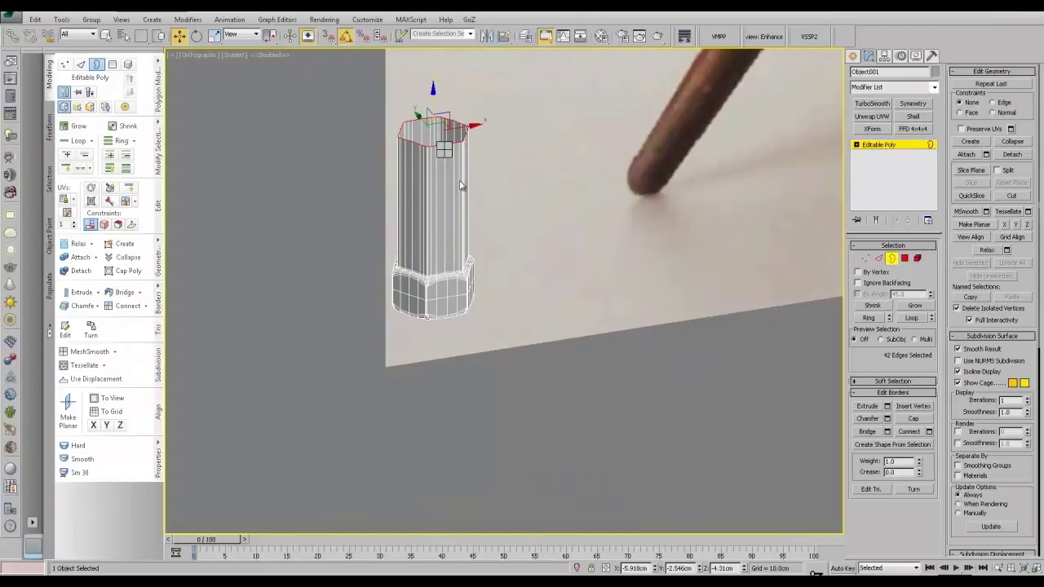
key("r")
left_click_drag(461, 186, 439, 178)
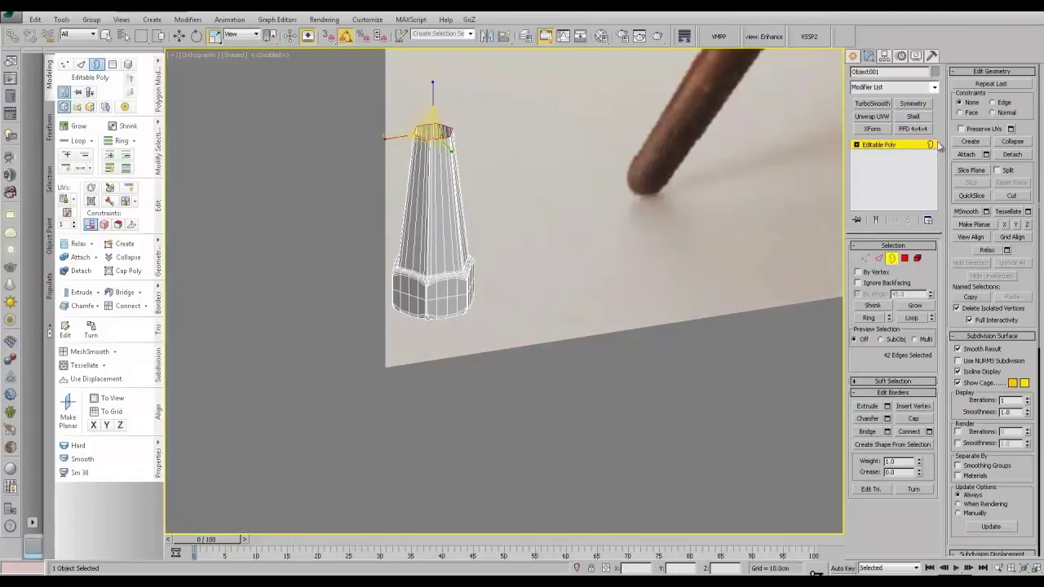
Step: Select the tapered shaft's polygons, grow the selection once, and detach them as an element
left_click(879, 258)
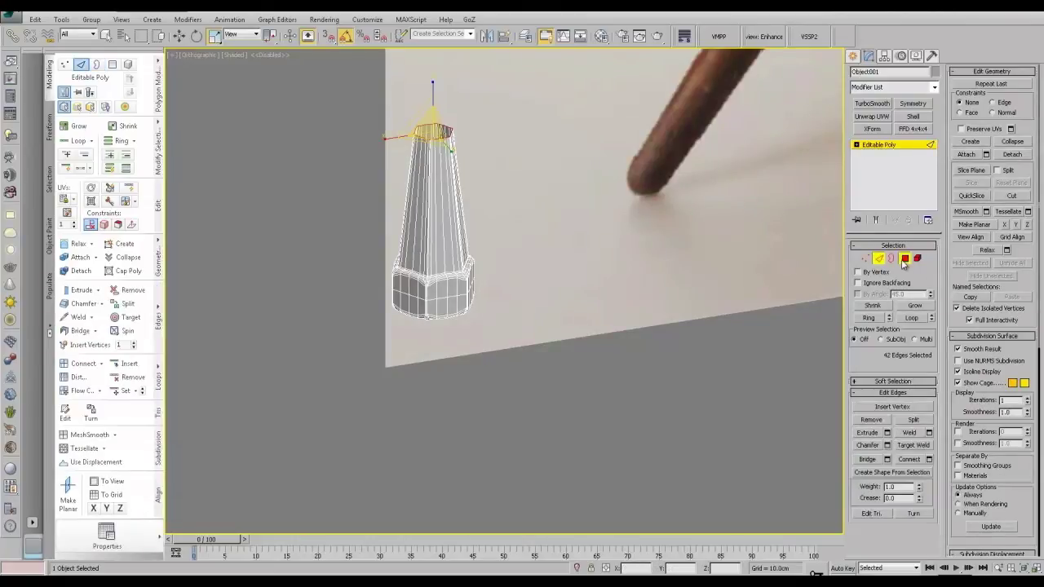
left_click(904, 257)
left_click_drag(366, 94, 490, 200)
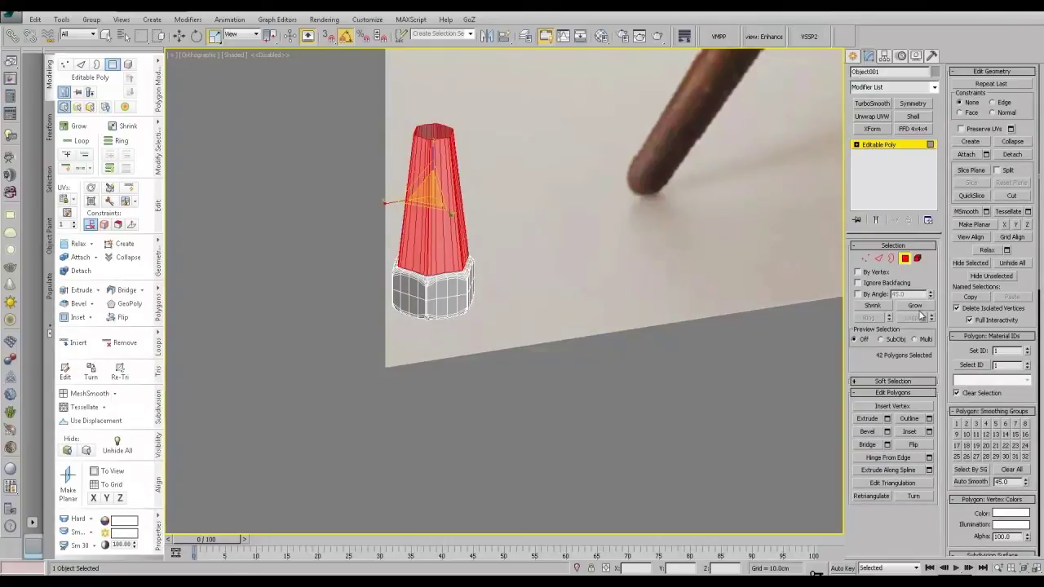
left_click(918, 308)
scroll(512, 310, "up", 3)
middle_click_drag(511, 310, 604, 354)
scroll(604, 355, "up", 4)
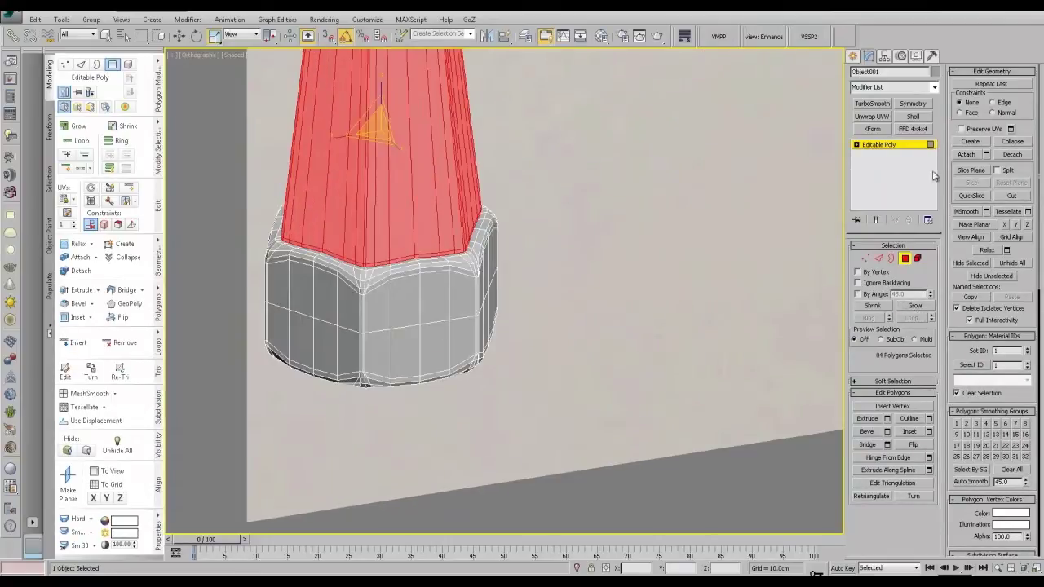
left_click(1011, 156)
left_click(289, 183)
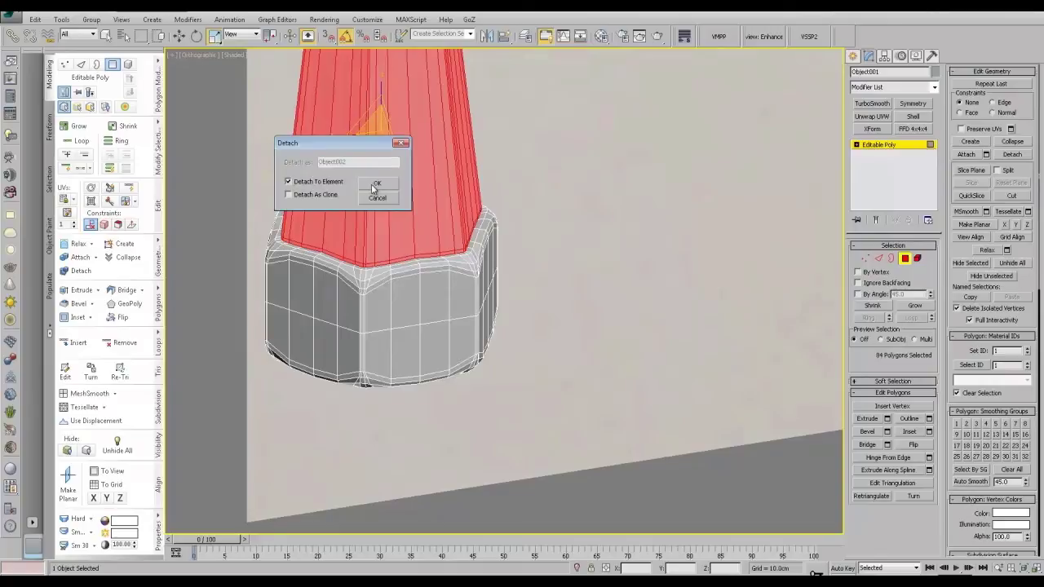
left_click(377, 185)
Step: Select the vertical edges at a corner of the tapered shaft, convert to its element, and delete the shaft
middle_click_drag(505, 236, 636, 333)
left_click(880, 259)
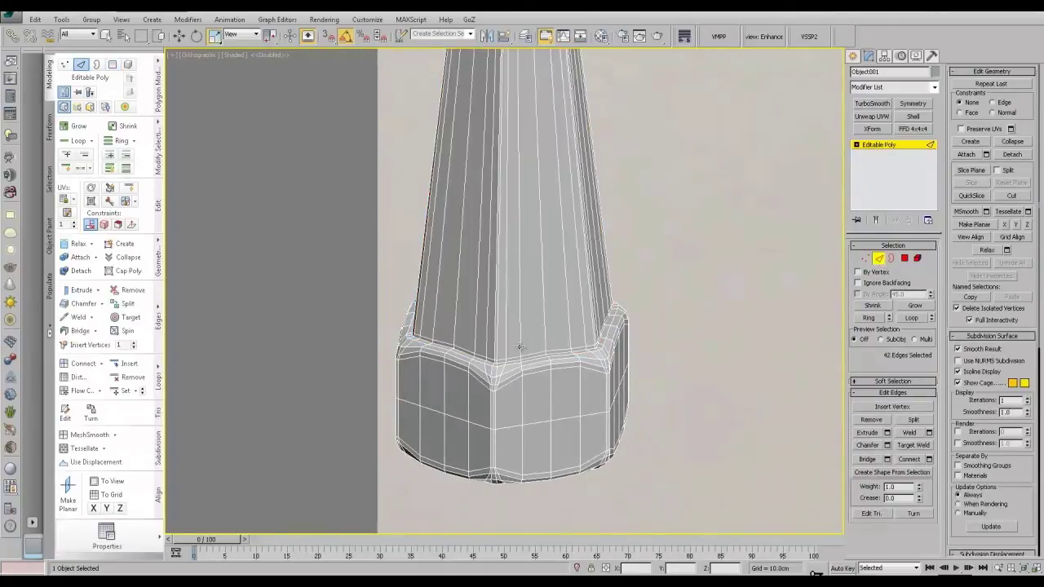
scroll(486, 339, "up", 3)
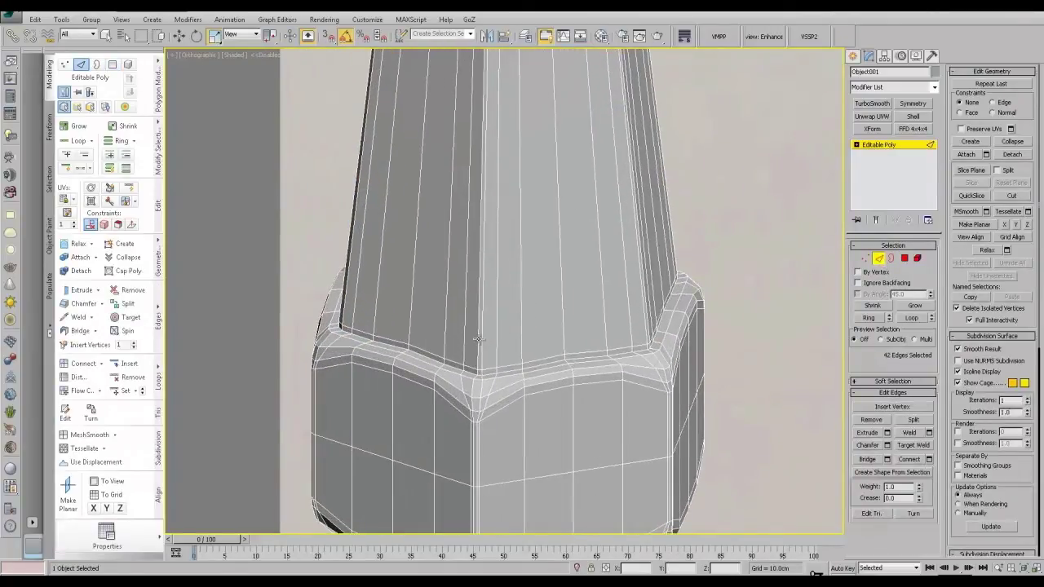
double_click(478, 339)
double_click(482, 340, "ctrl")
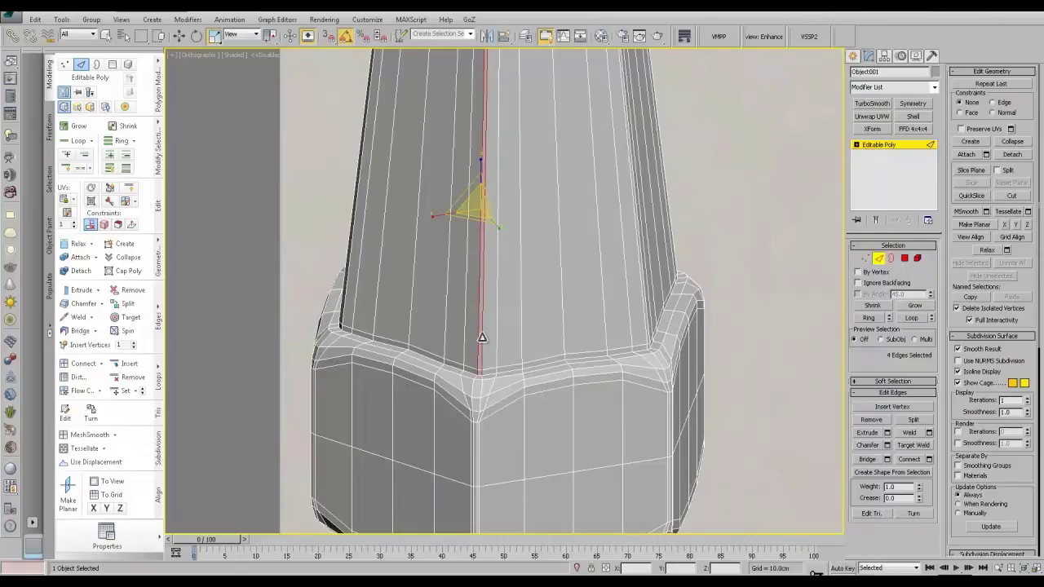
scroll(584, 337, "down", 3)
middle_click_drag(582, 339, 540, 346, "alt")
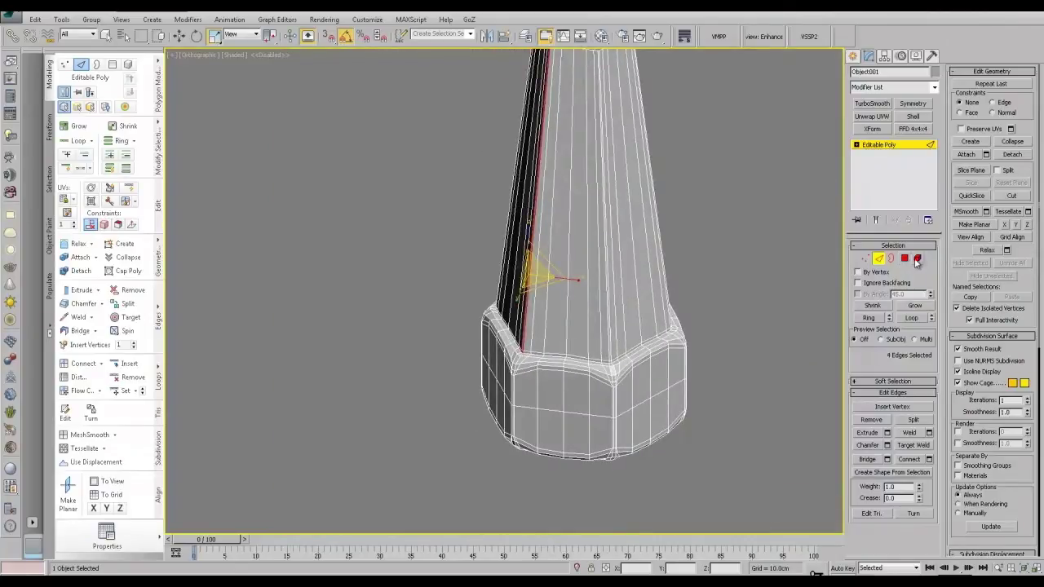
left_click(918, 259)
key("Delete")
Step: Create a six-sided cylinder of about 0.231 cm radius and 0.023 cm height over the nut in the top view
middle_click_drag(589, 259, 490, 237)
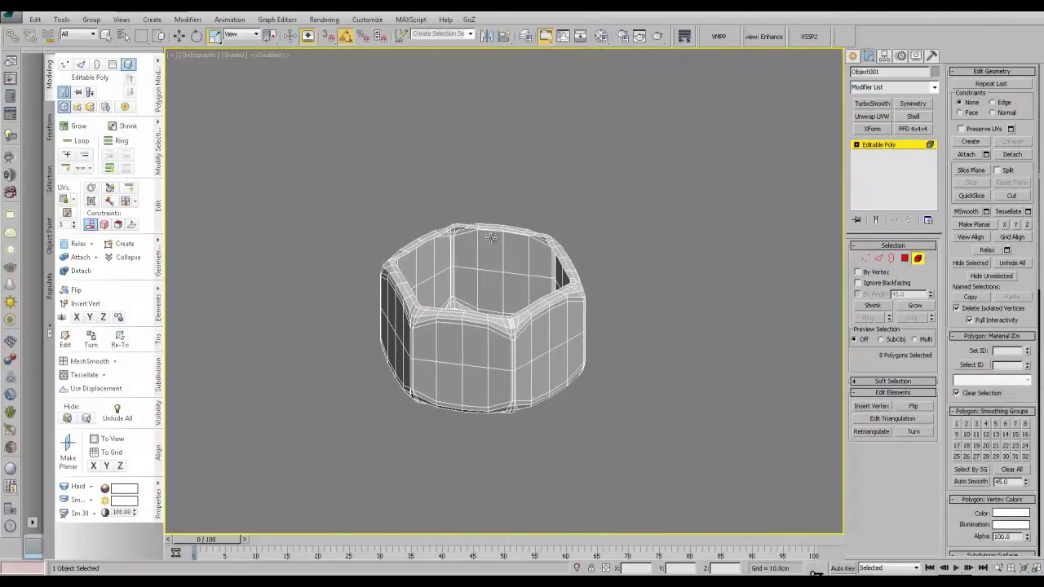
key("t")
key("z")
middle_click_drag(434, 285, 562, 262)
scroll(558, 263, "down", 10)
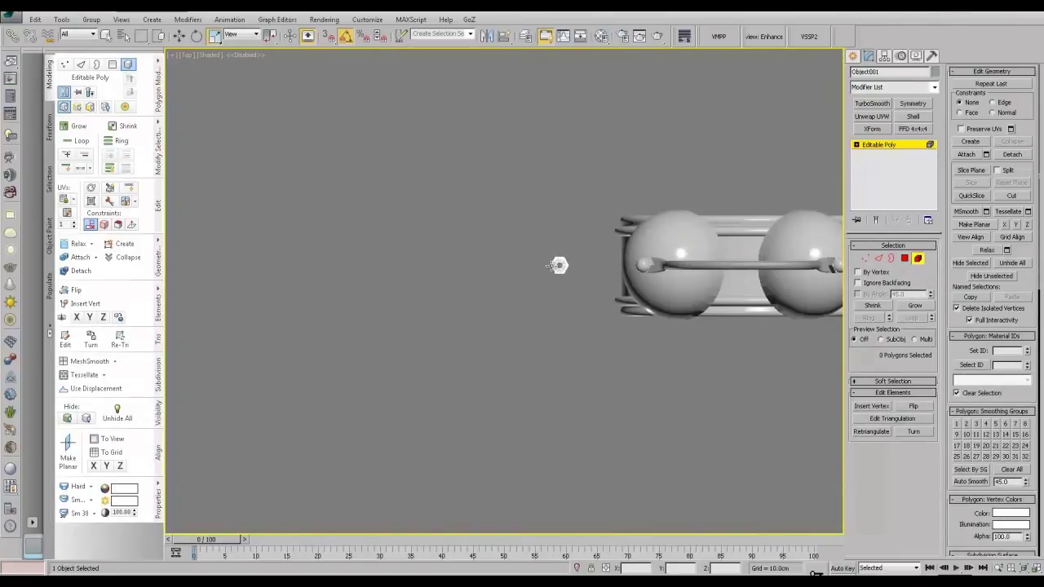
scroll(551, 268, "up", 8)
middle_click_drag(642, 253, 565, 278)
left_click(853, 56)
left_click(869, 73)
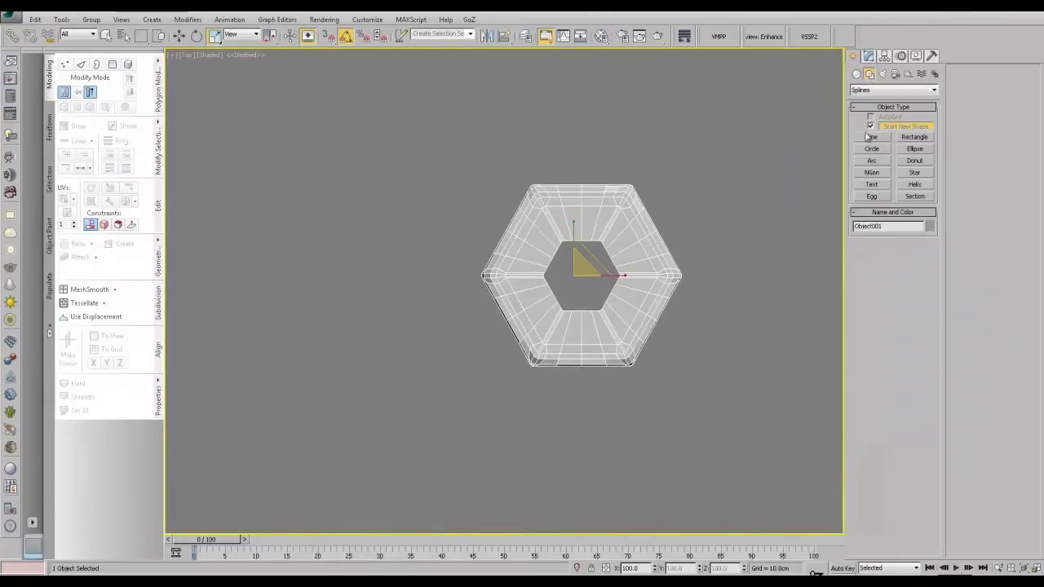
left_click(856, 74)
left_click(871, 152)
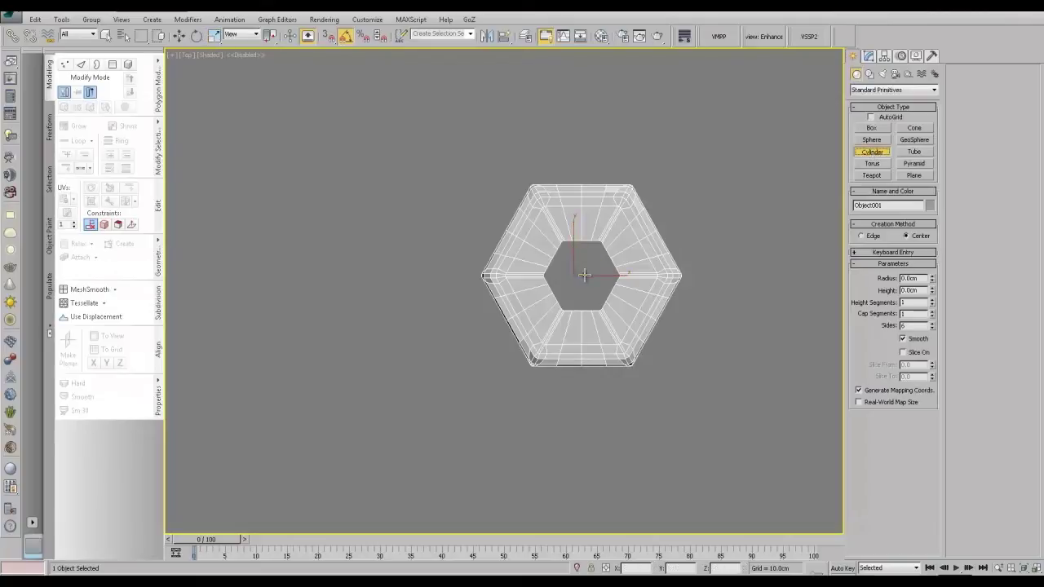
left_click_drag(584, 273, 635, 337)
left_click(630, 329)
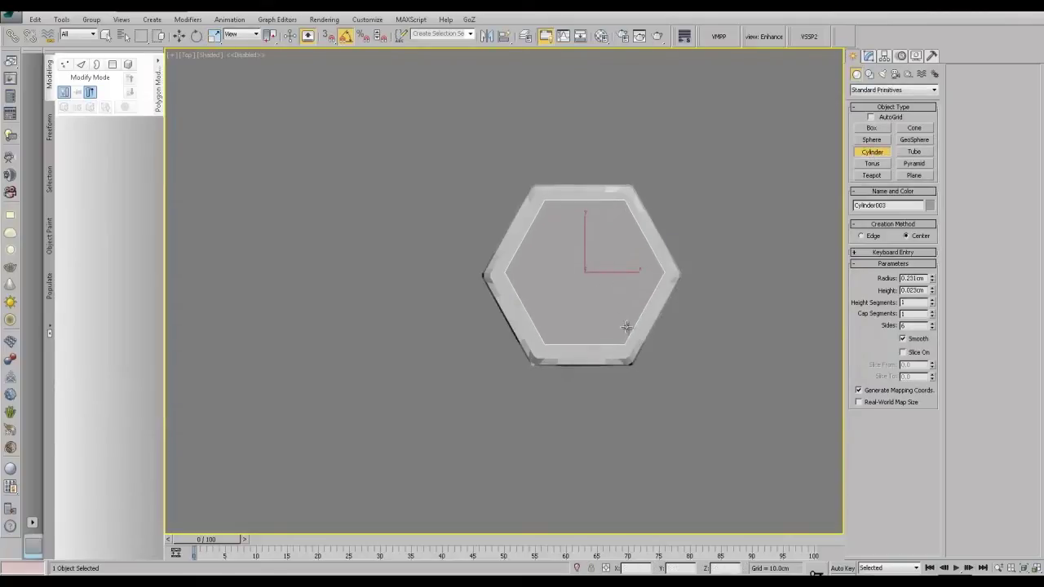
right_click(602, 271)
Step: Align the cylinder's center to the nut's center on the X, Y and Z positions
left_click(506, 39)
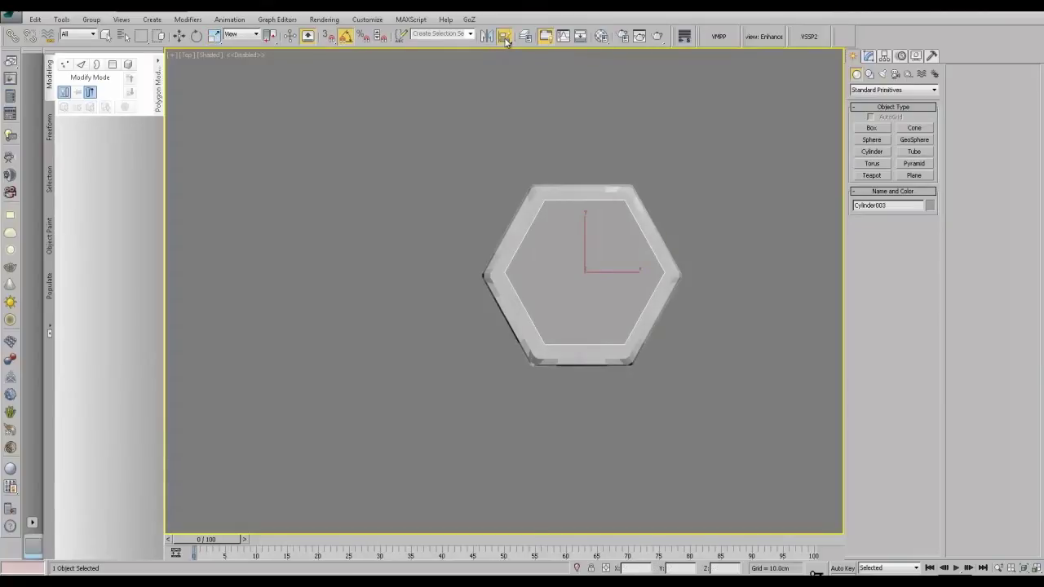
left_click(539, 193)
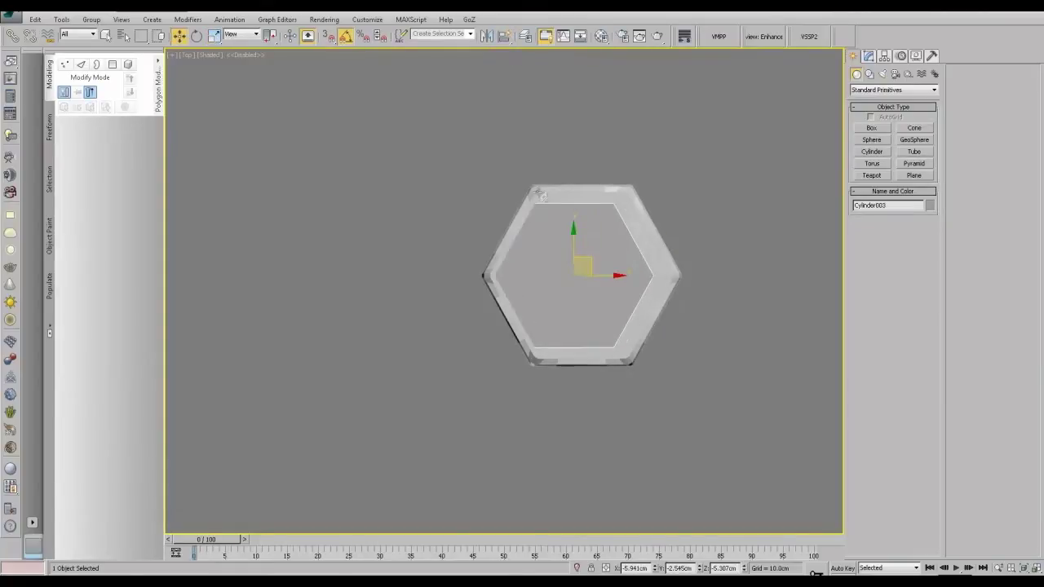
left_click_drag(504, 37, 504, 51)
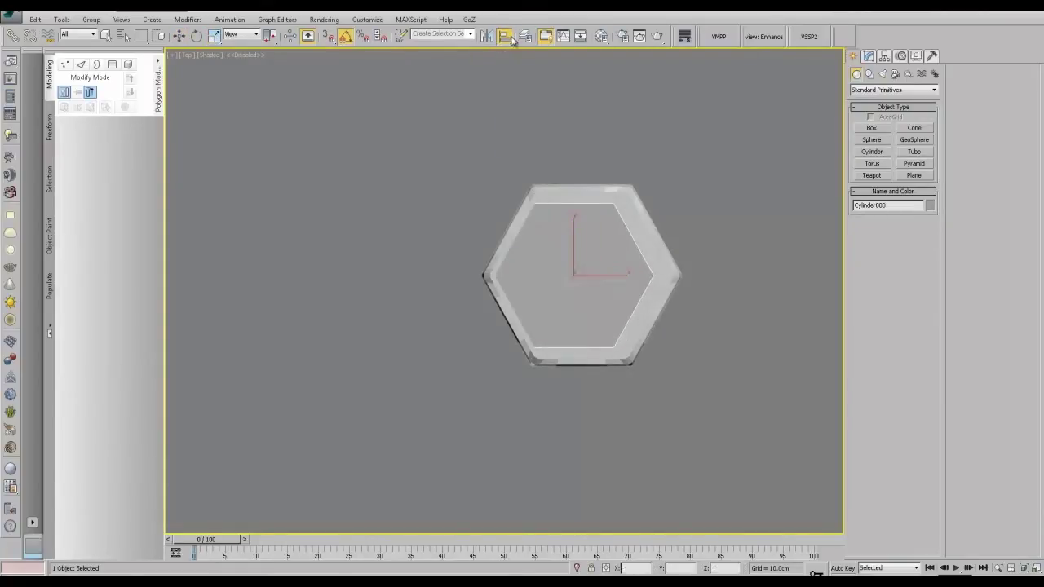
left_click(564, 192)
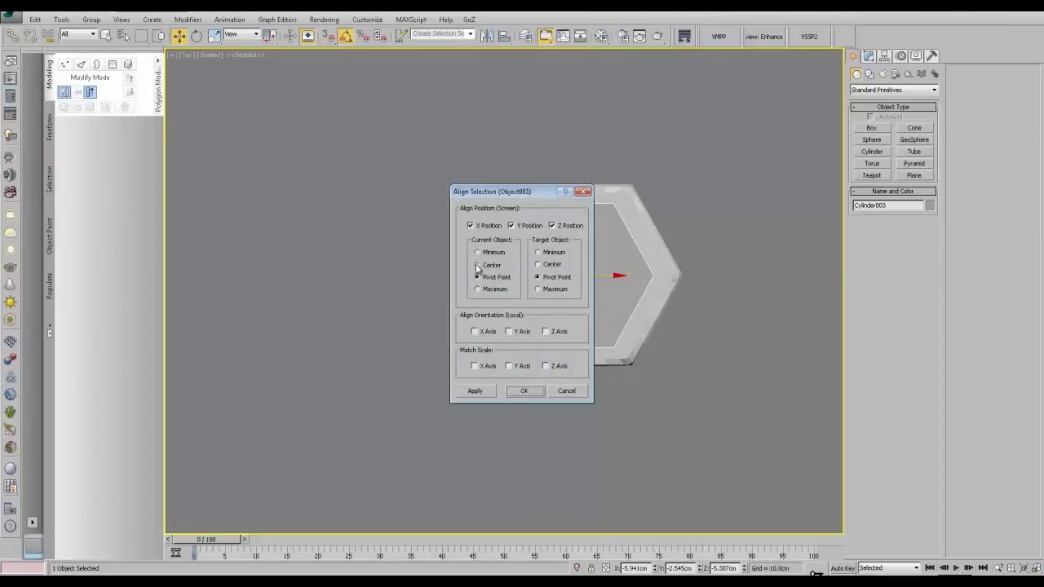
left_click(478, 265)
left_click(538, 265)
left_click_drag(541, 191, 402, 164)
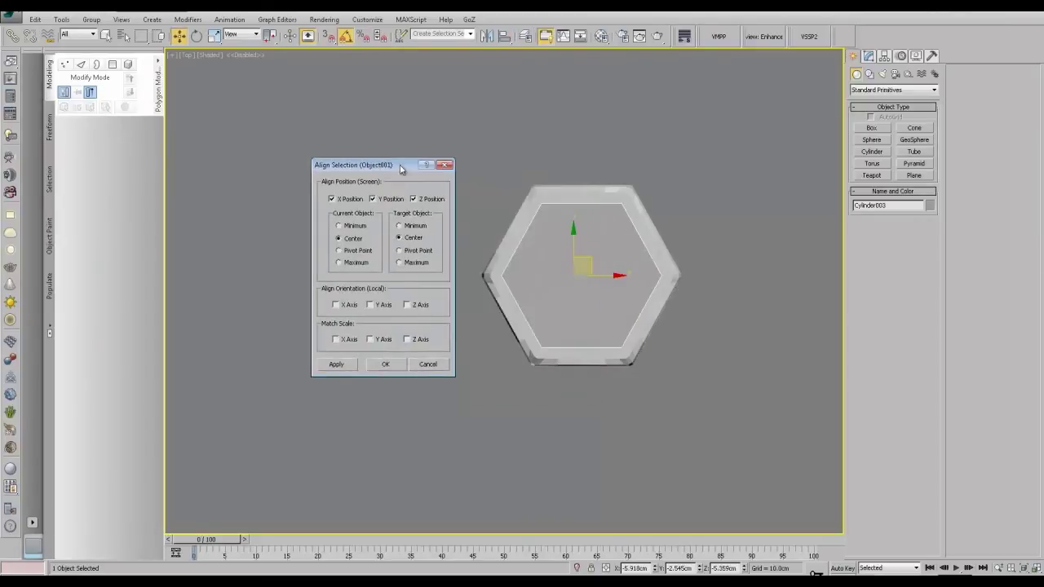
left_click(379, 367)
Step: Move the cylinder up above the nut and set its number of sides to 12
middle_click_drag(611, 322, 641, 275, "alt")
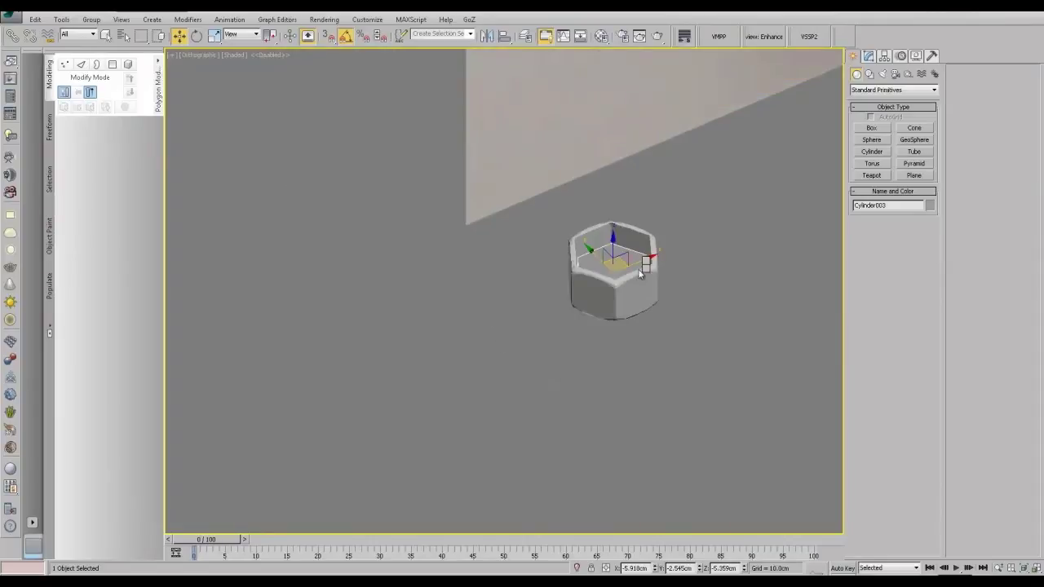
left_click_drag(617, 258, 614, 177)
key("ctrl+z")
left_click_drag(613, 245, 645, 167)
left_click(868, 56)
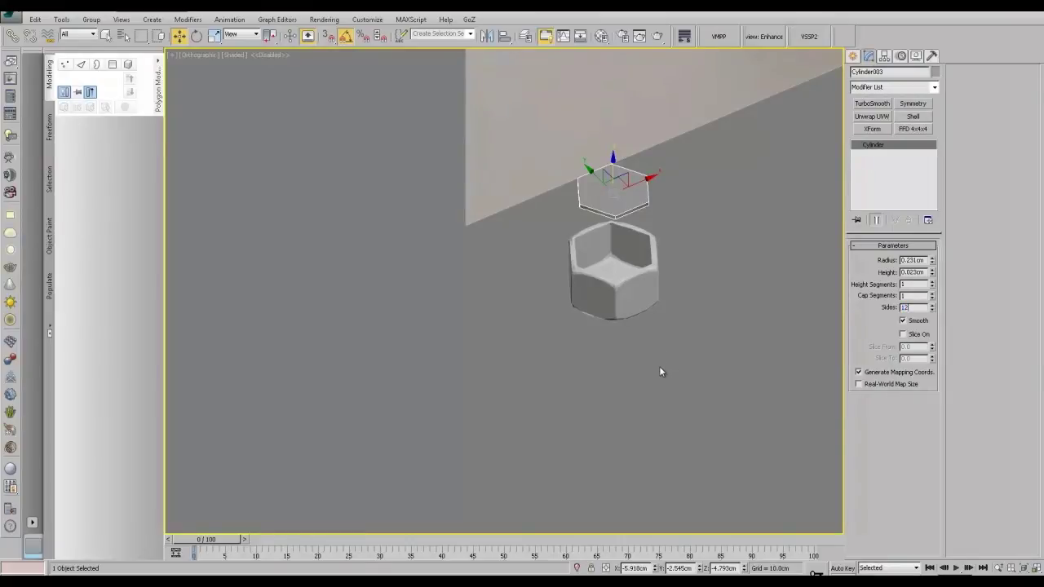
key("Return")
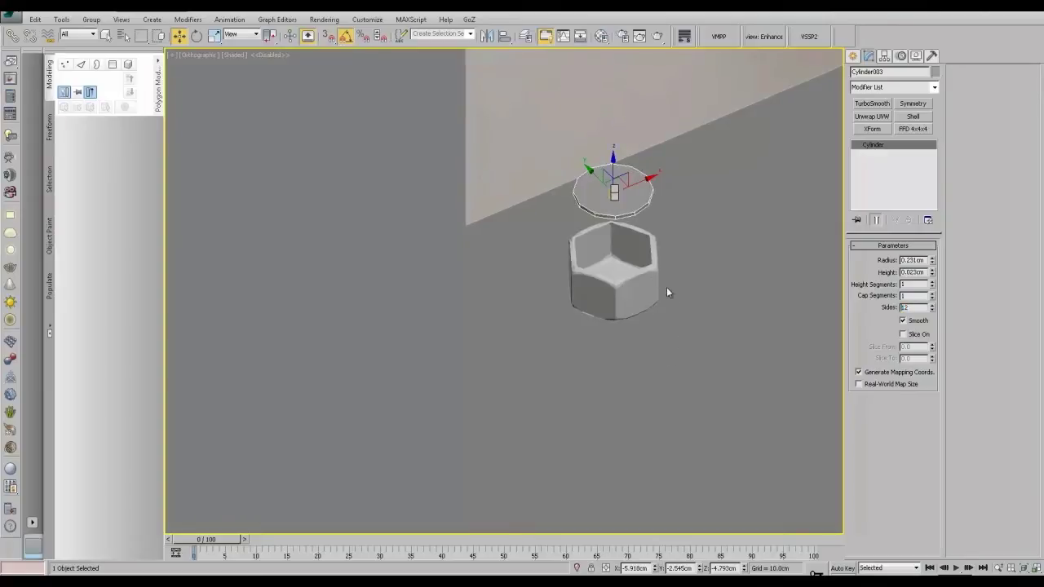
Step: Convert the cylinder to an editable poly and delete its upper and lower cap polygons
key("ctrl+e")
left_click(905, 258)
left_click(624, 204)
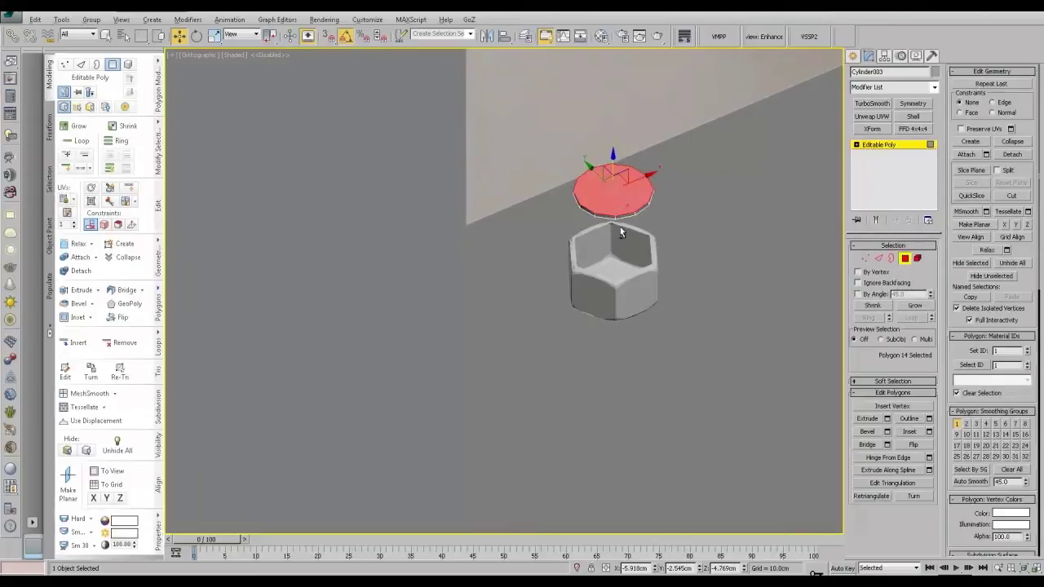
middle_click_drag(622, 230, 594, 144, "alt")
left_click(590, 186, "ctrl")
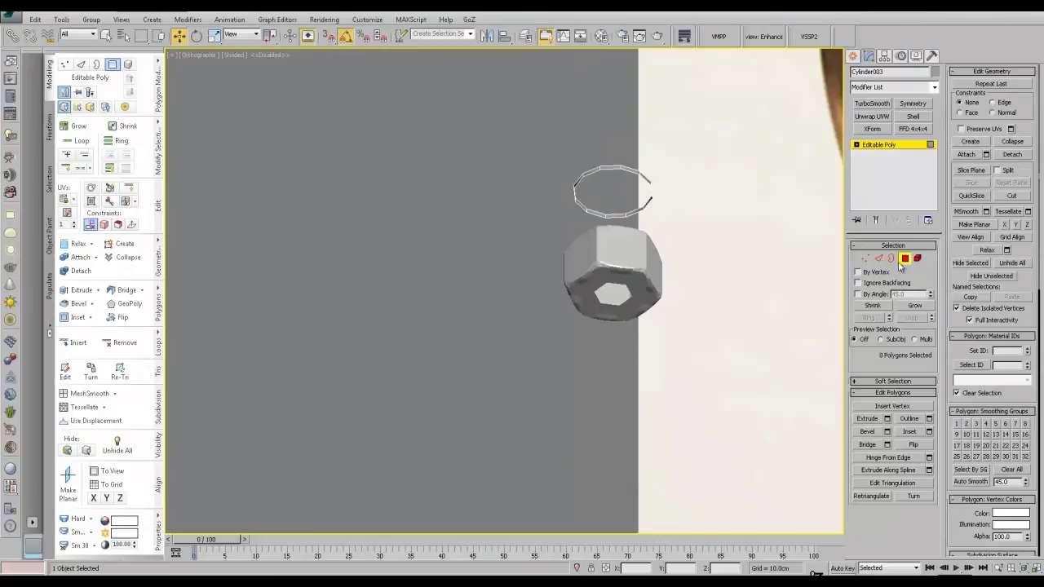
Step: Extend the cylinder's lower border downward until it sits inside the nut's opening
left_click(892, 258)
middle_click_drag(694, 247, 658, 261, "alt")
left_click(627, 197)
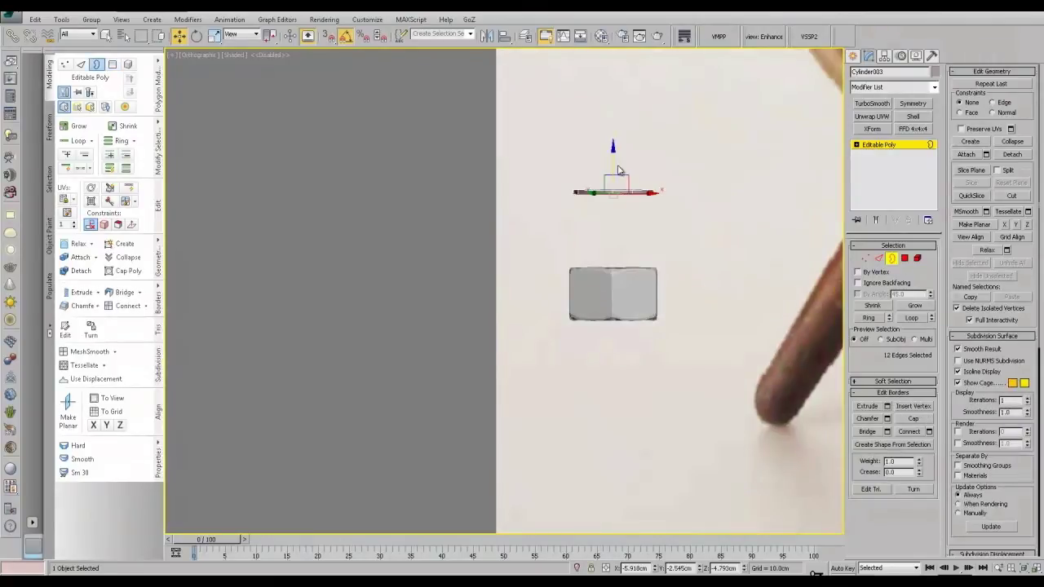
left_click_drag(614, 156, 618, 231, "shift")
scroll(629, 279, "up", 6)
middle_click_drag(629, 278, 602, 304, "alt")
middle_click_drag(575, 271, 582, 343)
left_click_drag(550, 194, 546, 202)
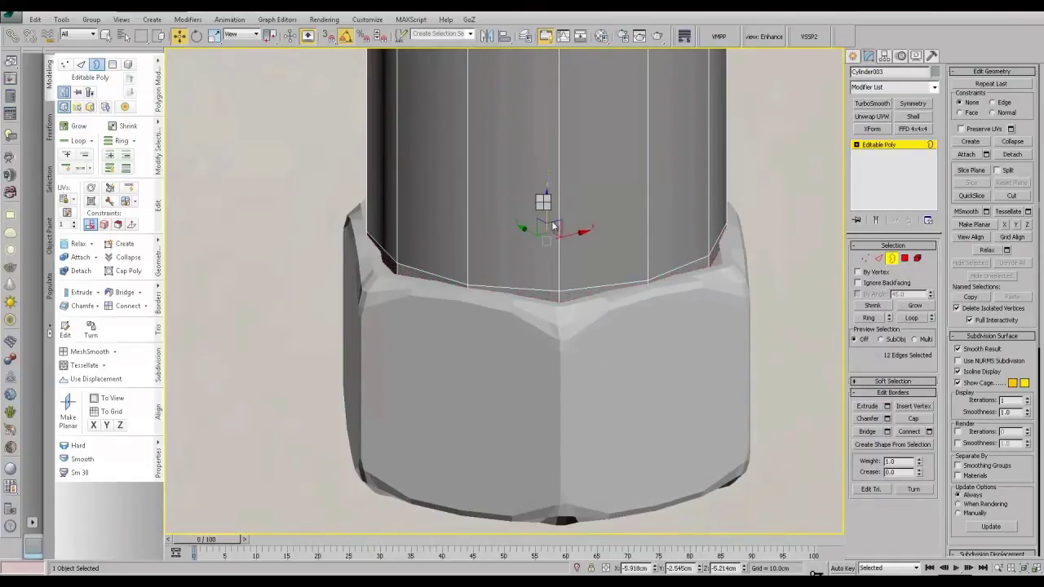
Step: Select the cylinder's upper border and raise it to lengthen the shaft
key("r")
scroll(554, 206, "down", 5)
middle_click_drag(558, 171, 557, 299)
left_click(573, 172)
key("w")
scroll(574, 310, "down", 5)
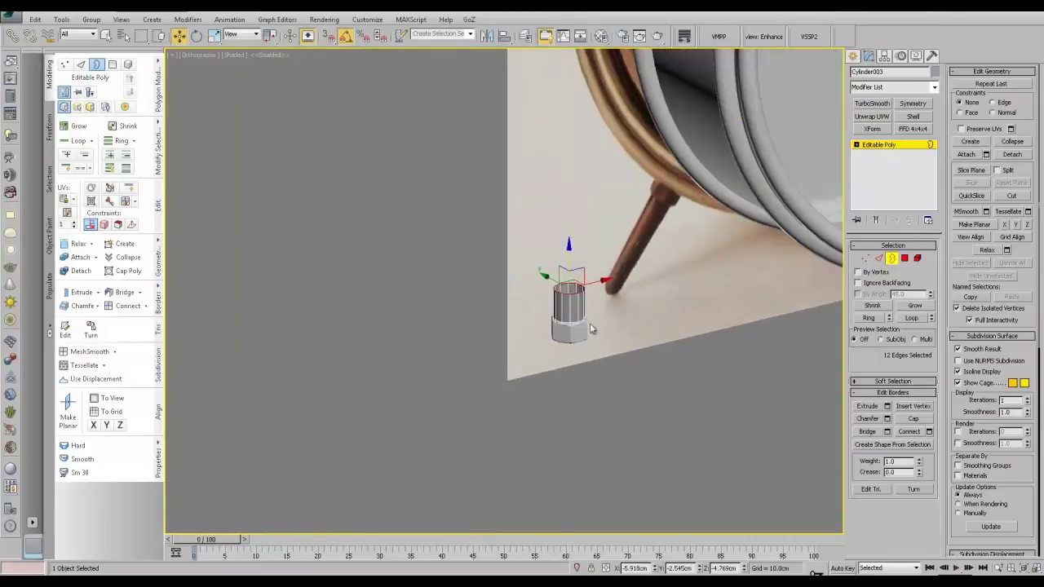
left_click_drag(569, 255, 570, 199)
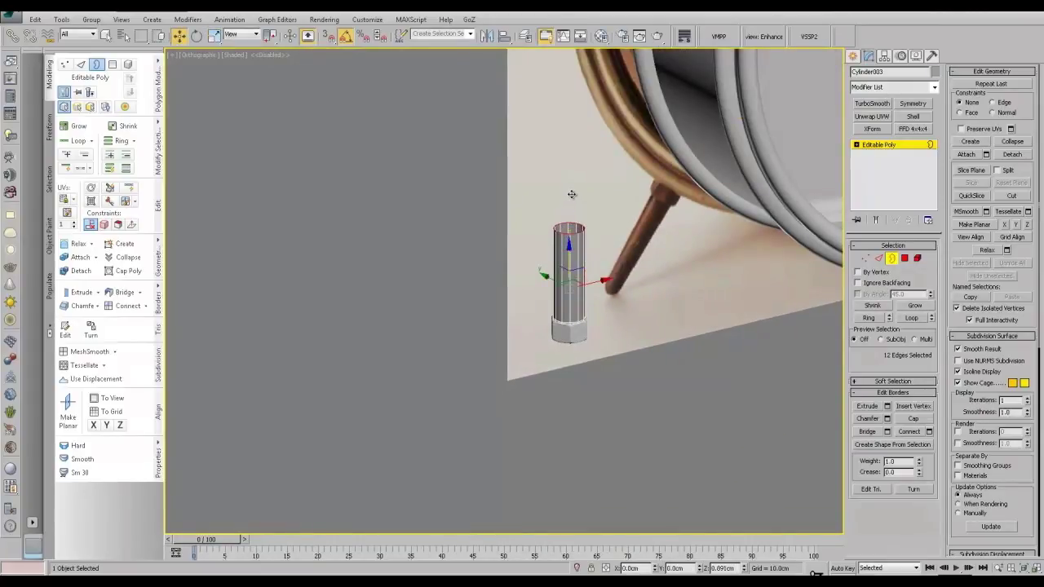
Step: Select the vertices at the shaft's lower end and scale them down slightly to fit inside the nut
scroll(588, 331, "up", 4)
key("1")
left_click_drag(413, 253, 609, 379)
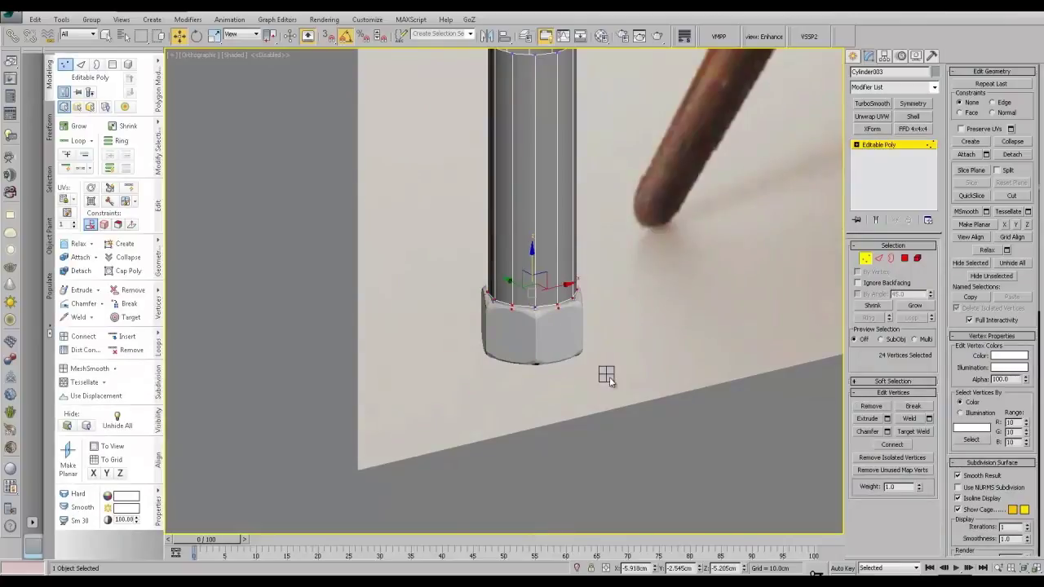
key("r")
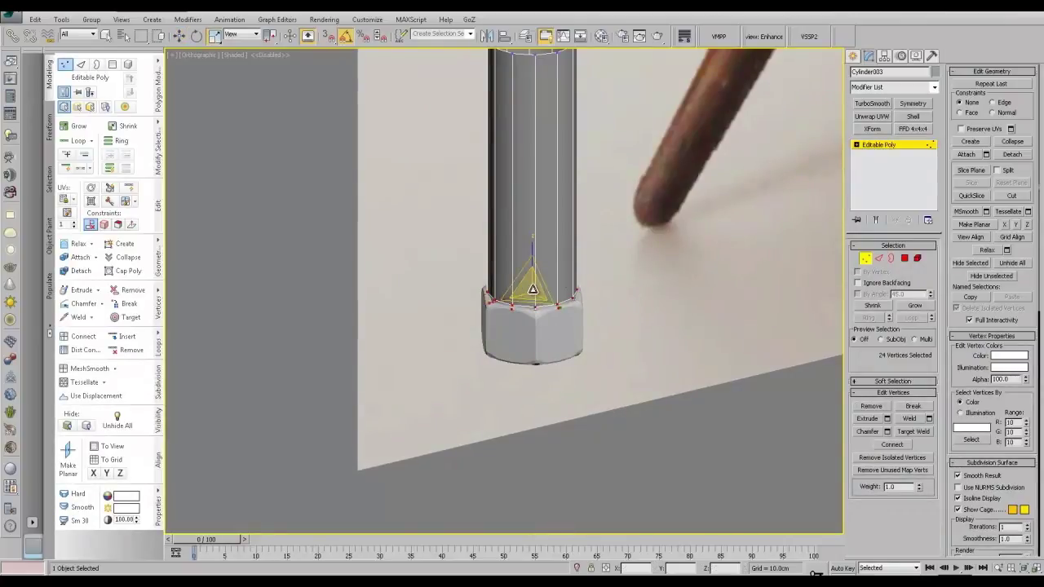
left_click_drag(532, 291, 533, 298)
scroll(562, 342, "up", 3)
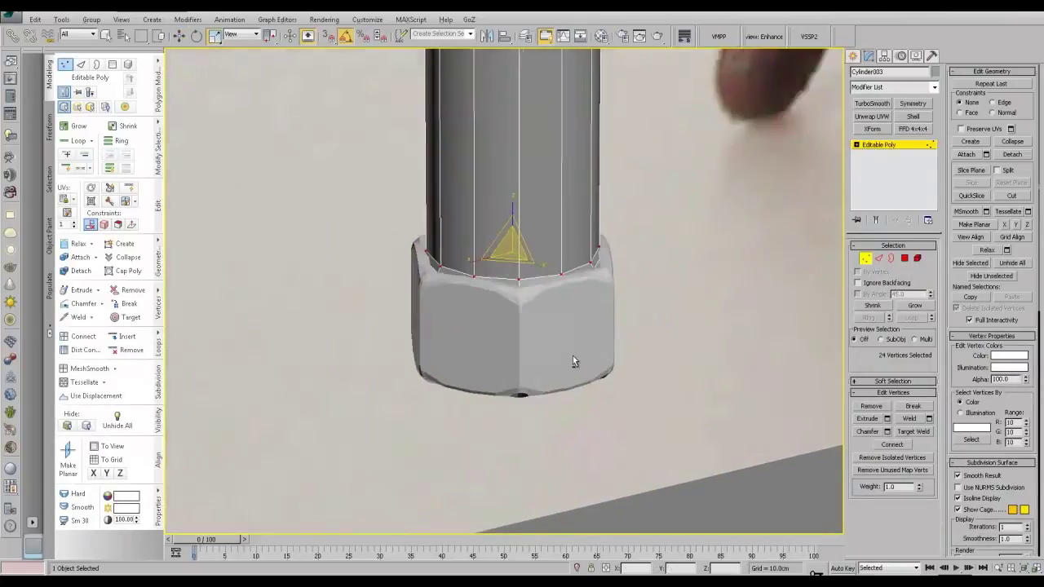
Step: Select the nut's upper open border and scale it inward toward the shaft
middle_click_drag(573, 357, 576, 381, "alt")
left_click(879, 145)
left_click(537, 336)
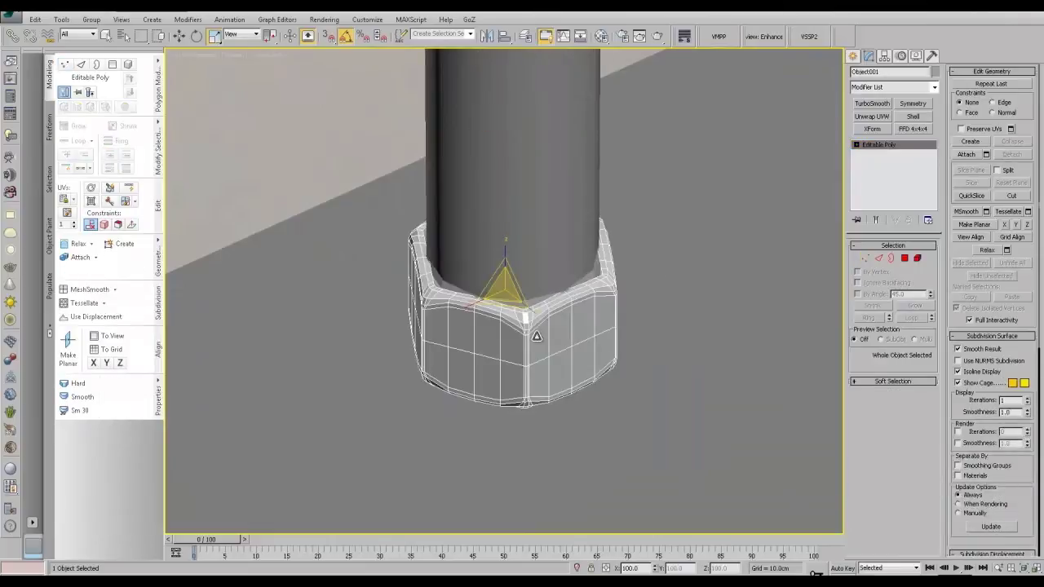
left_click(892, 259)
left_click(590, 280)
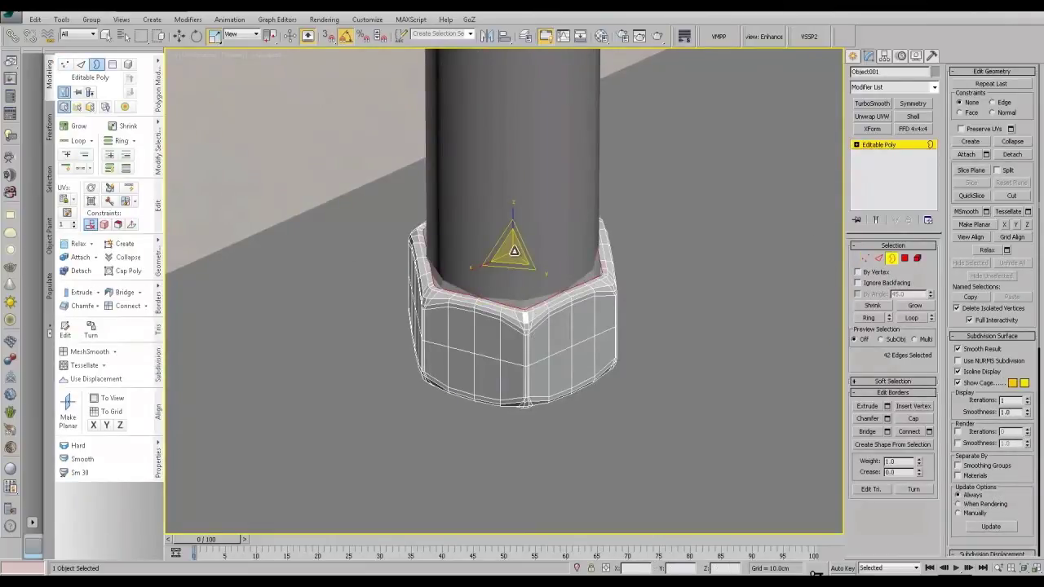
left_click_drag(514, 250, 524, 277)
left_click(879, 146)
Step: Return to the shaft's vertices and scale its lower end slightly smaller inside the nut
left_click(577, 162)
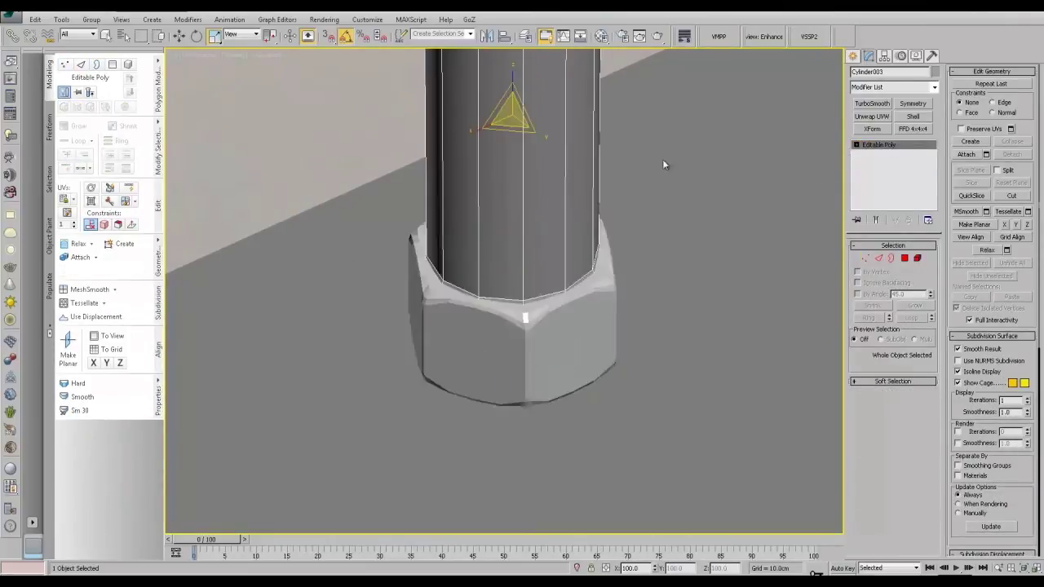
left_click(866, 257)
scroll(723, 207, "down", 4)
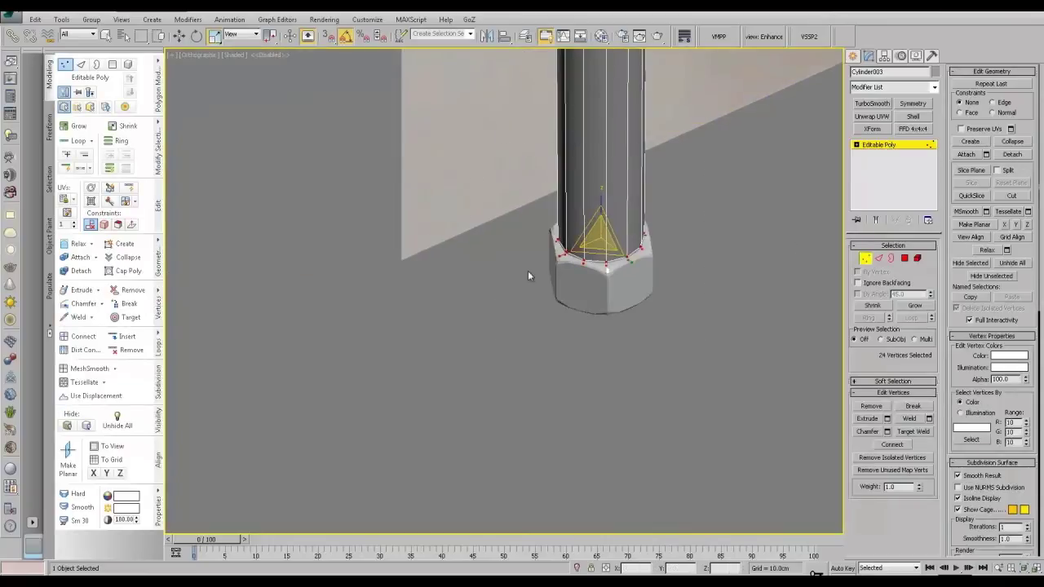
left_click_drag(597, 238, 597, 243)
middle_click_drag(595, 303, 569, 280, "alt")
scroll(569, 281, "up", 4)
key("w")
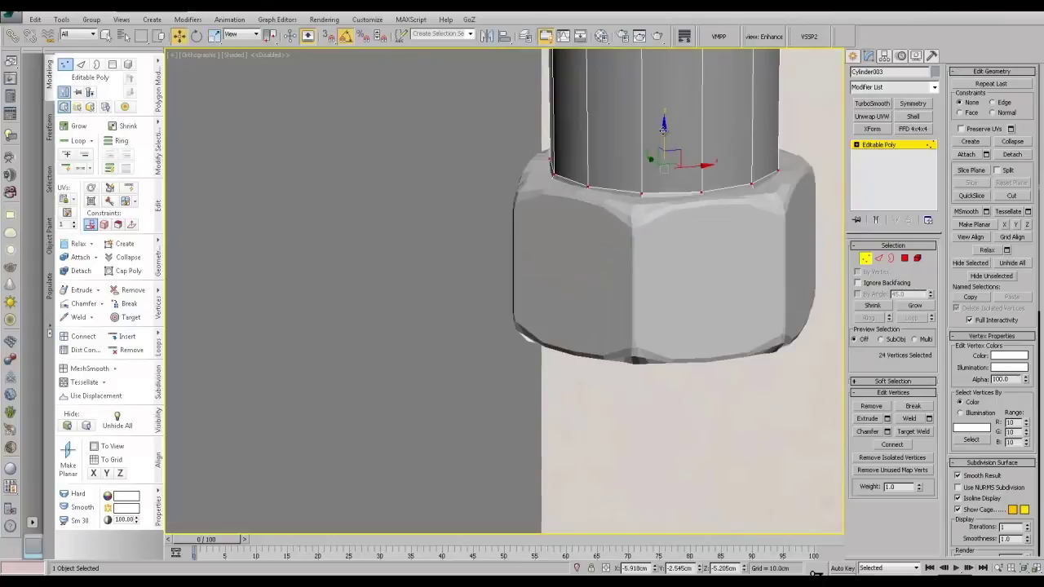
Step: Select the vertices at the shaft's upper end and scale them down to taper the shaft
scroll(665, 130, "down", 6)
middle_click_drag(533, 156, 528, 309)
left_click_drag(490, 172, 592, 264)
left_click_drag(541, 204, 544, 265)
key("r")
scroll(670, 354, "down", 4)
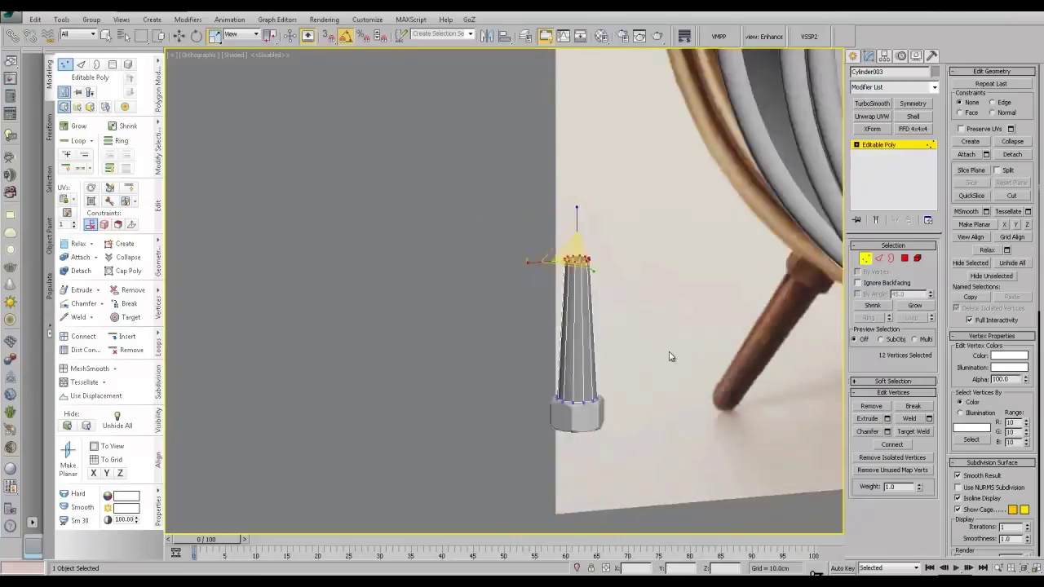
Step: Select the shaft's upper border and extend it inward and upward into a rounded tip
middle_click_drag(686, 370, 652, 378)
scroll(616, 351, "up", 6)
middle_click_drag(716, 355, 696, 423)
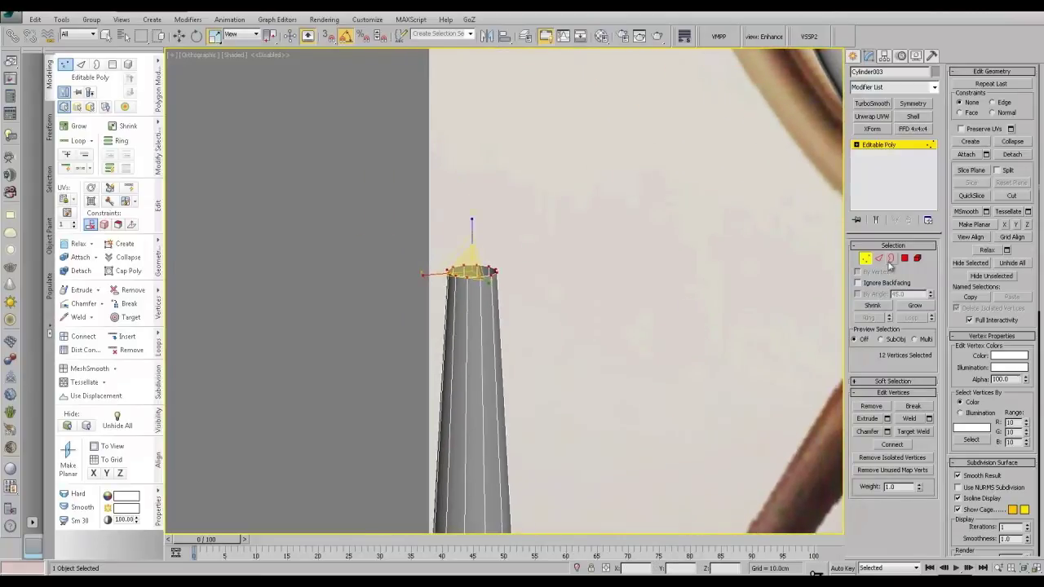
left_click(891, 258)
left_click(493, 275)
middle_click_drag(493, 281, 501, 337, "alt")
scroll(502, 337, "up", 3)
middle_click_drag(473, 261, 479, 382)
left_click_drag(473, 369, 480, 392, "shift")
key("w")
left_click_drag(472, 340, 486, 451)
Step: Adjust the height of the small border at the rounded tip and cap the opening
key("r")
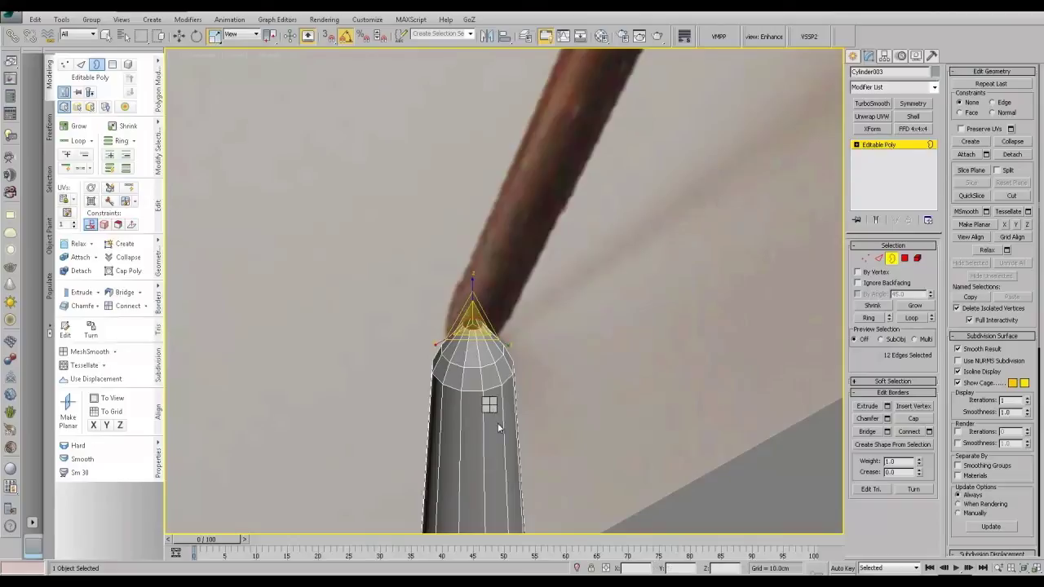
key("e")
key("w")
left_click_drag(471, 291, 472, 305)
scroll(532, 371, "down", 2)
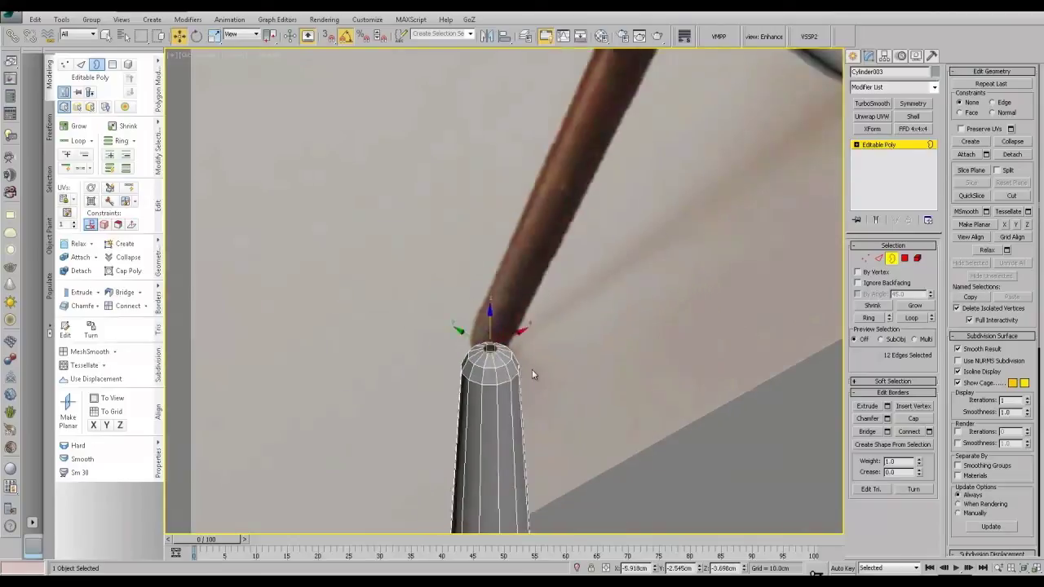
scroll(532, 374, "down", 3)
middle_click_drag(533, 374, 629, 398, "alt")
scroll(564, 382, "up", 3)
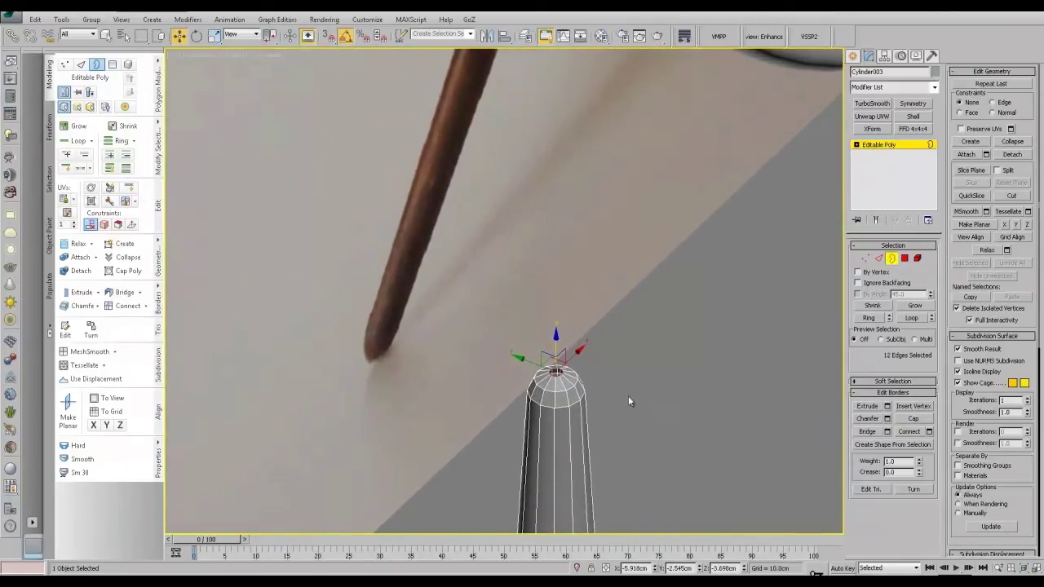
left_click(914, 420)
Step: Apply TurboSmooth to the tapered shaft, and select the nut at its base
scroll(647, 394, "down", 3)
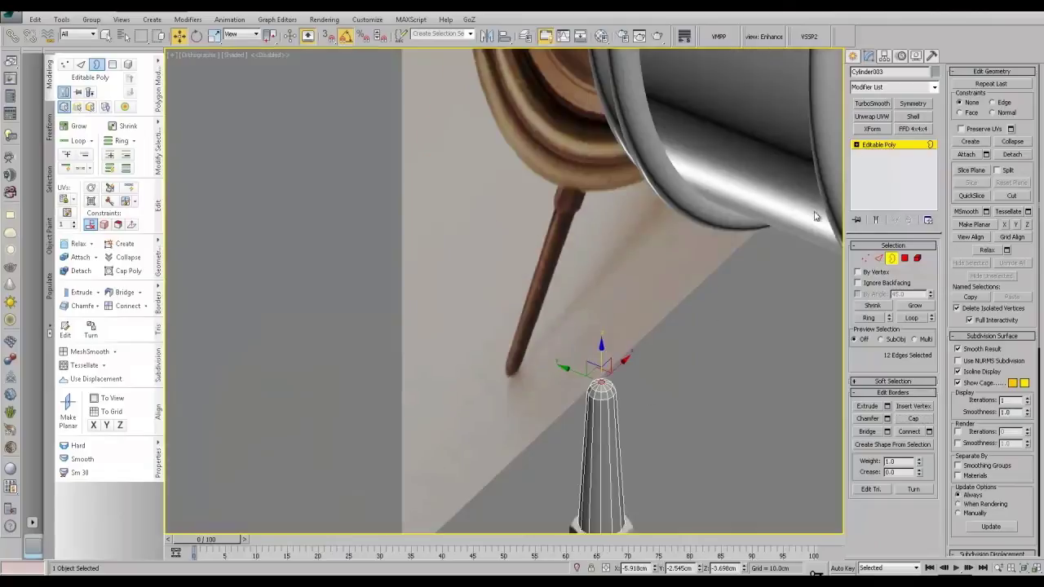
left_click(881, 145)
scroll(632, 379, "down", 3)
left_click(867, 106)
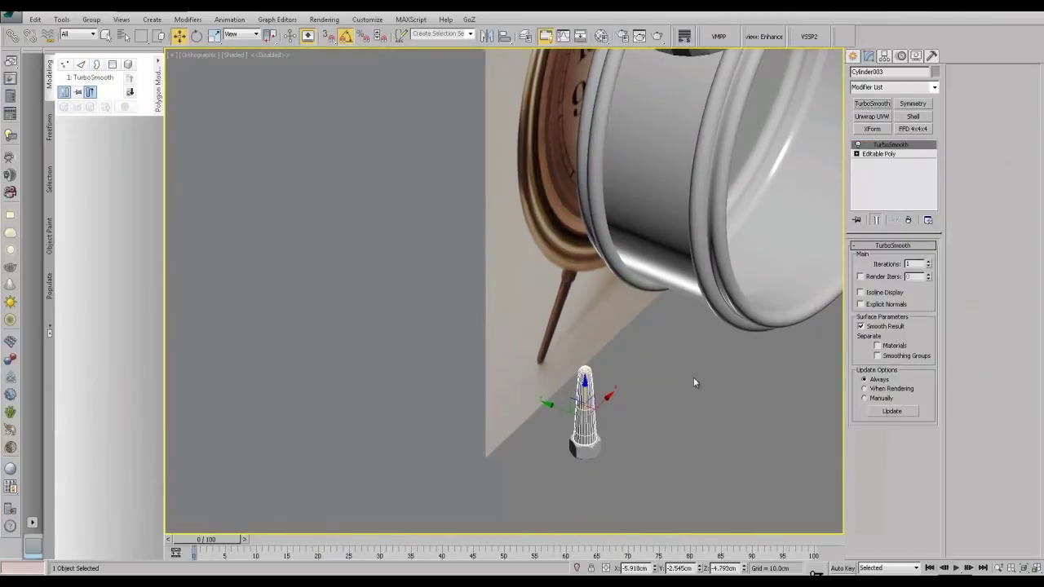
middle_click_drag(693, 379, 644, 368)
scroll(643, 369, "up", 2)
left_click(486, 459)
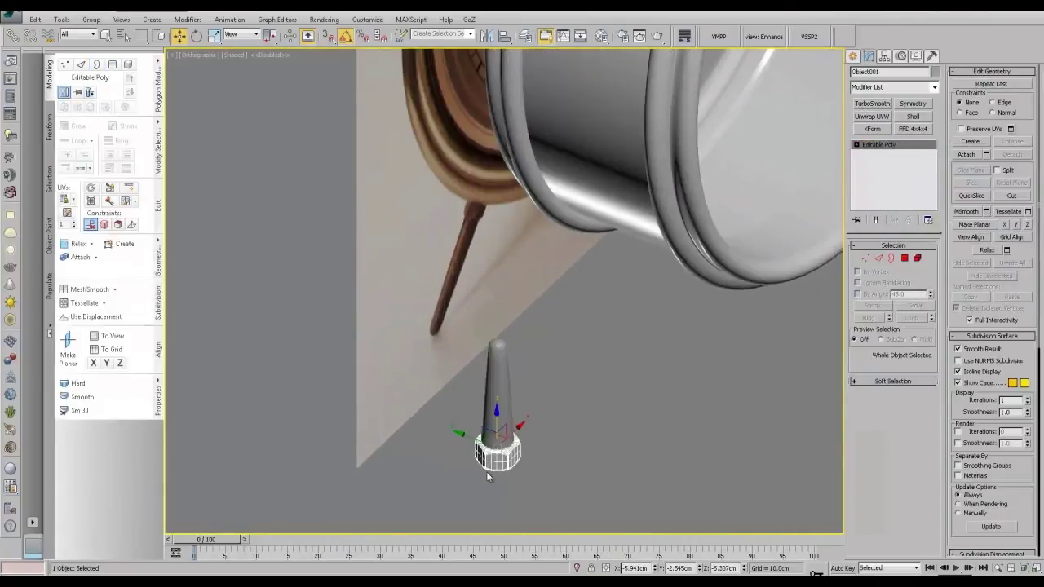
Step: Attach the nut to the tapered shaft's base mesh and set the TurboSmooth iterations to 2
left_click(494, 423)
left_click(888, 155)
left_click(969, 155)
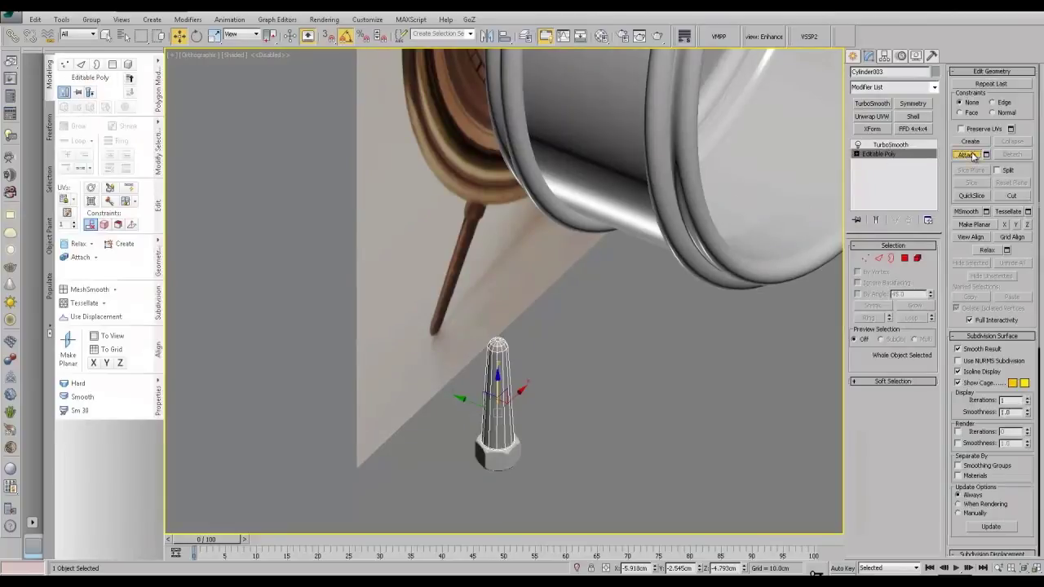
left_click(496, 458)
left_click(899, 146)
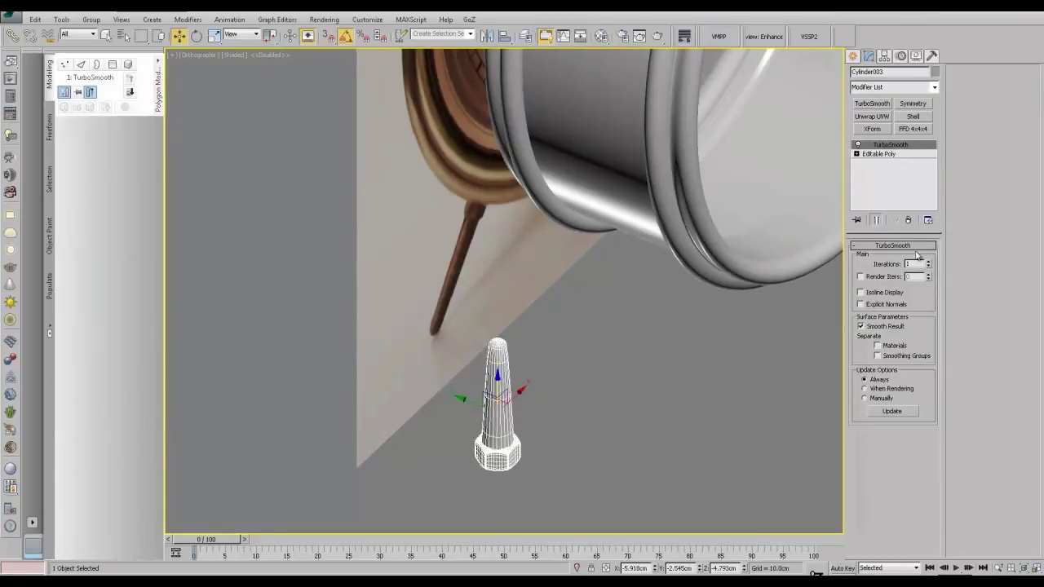
left_click(929, 262)
Step: In the front view, rotate the leg so its tip points down and outward, and place it under the clock body's lower-left rim
middle_click_drag(684, 331, 545, 290)
key("f")
key("z")
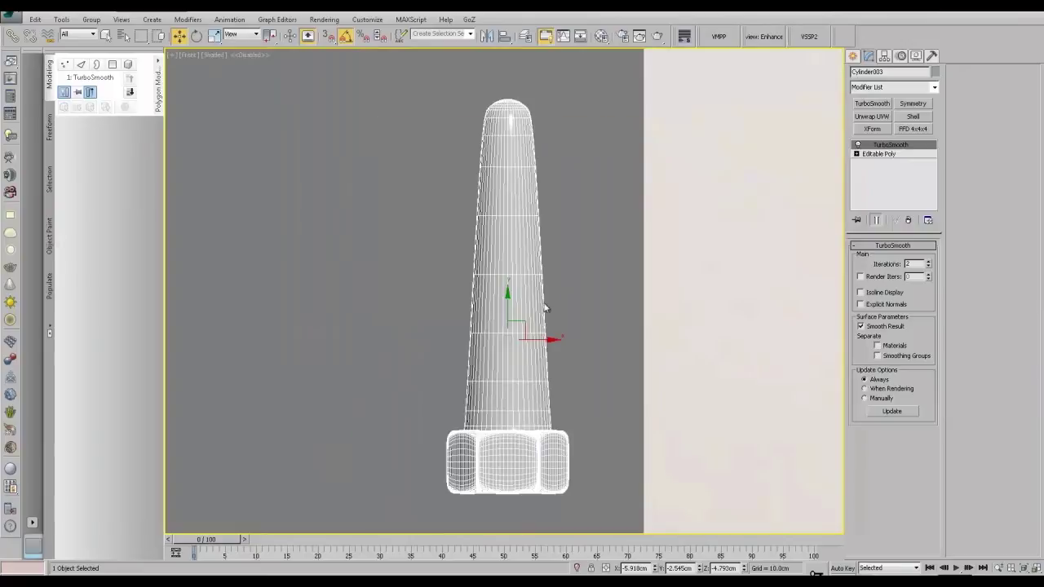
scroll(555, 322, "down", 4)
middle_click_drag(566, 343, 399, 350)
key("e")
left_click_drag(354, 324, 329, 248)
key("w")
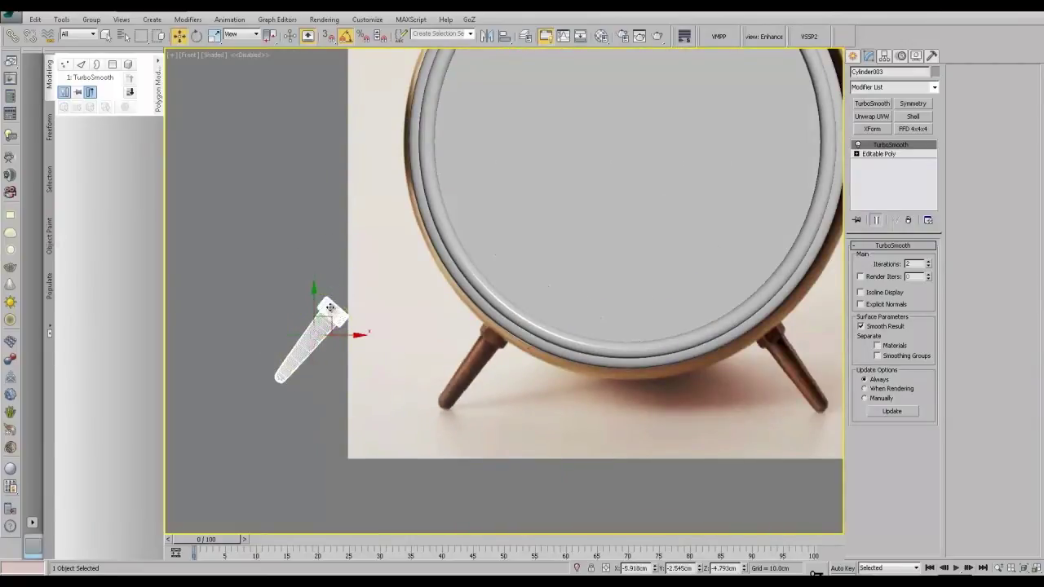
left_click_drag(328, 321, 473, 359)
scroll(493, 346, "up", 2)
key("e")
key("w")
scroll(488, 347, "up", 3)
scroll(472, 359, "down", 5)
Step: Shift the leg along the clock body's depth and compare its placement with the Alarm_Clock_Ref photo
middle_click_drag(472, 358, 506, 384, "alt")
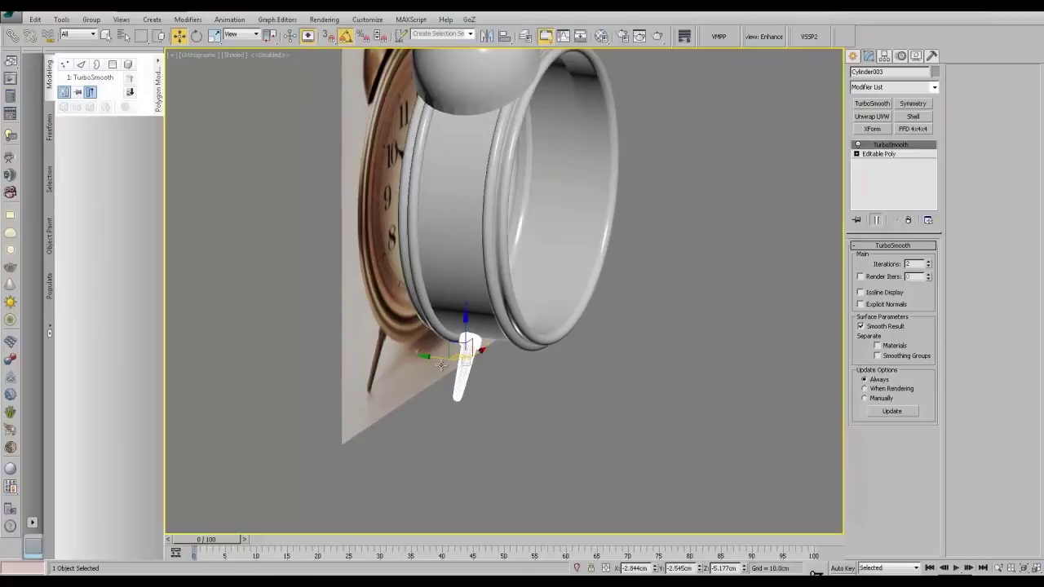
left_click_drag(437, 358, 459, 360)
key("alt+Tab")
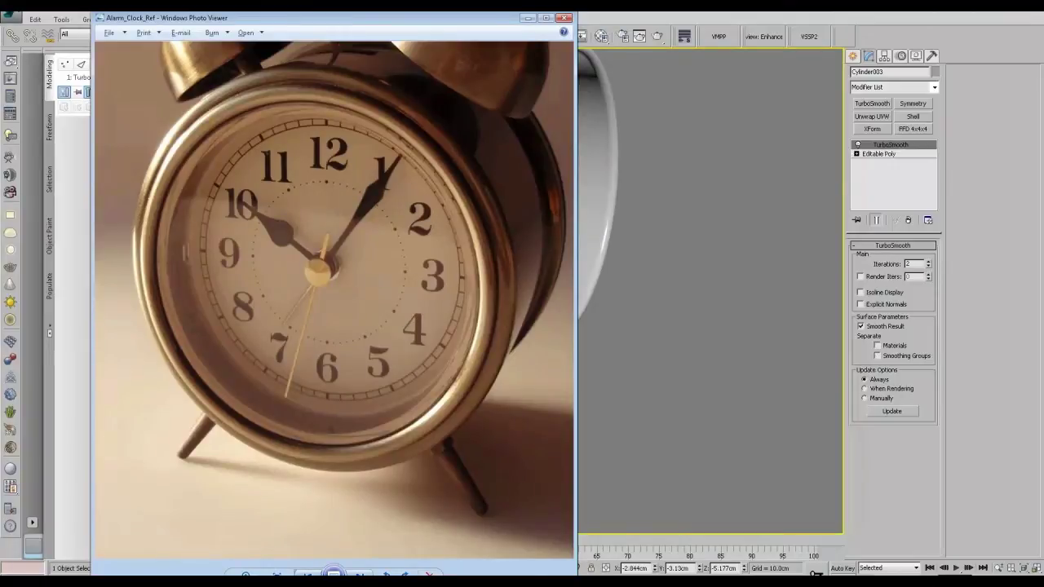
key("alt+Tab")
Step: Remove the TurboSmooth modifier from the leg
middle_click_drag(692, 406, 628, 403, "alt")
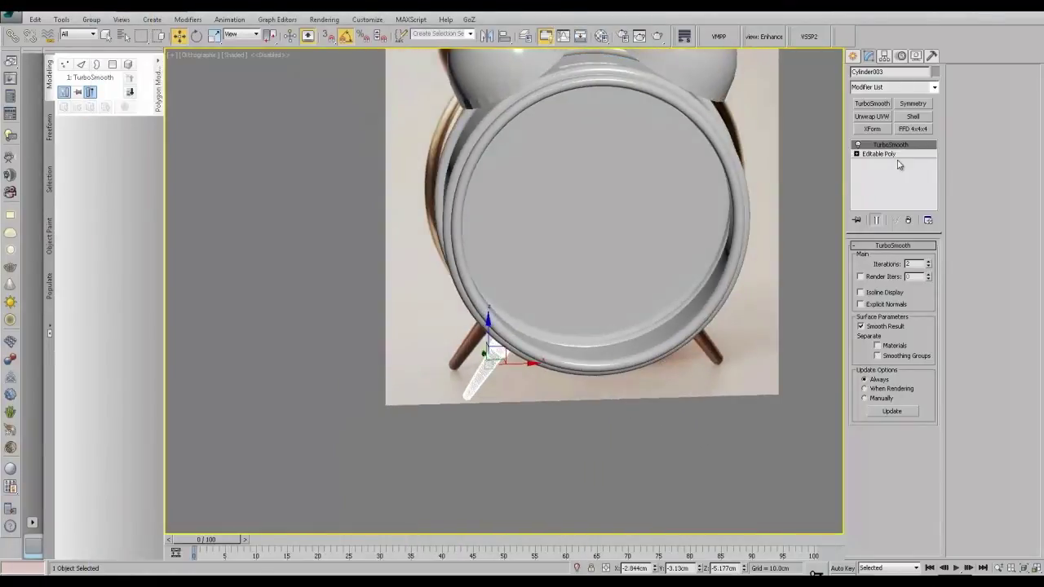
left_click(897, 155)
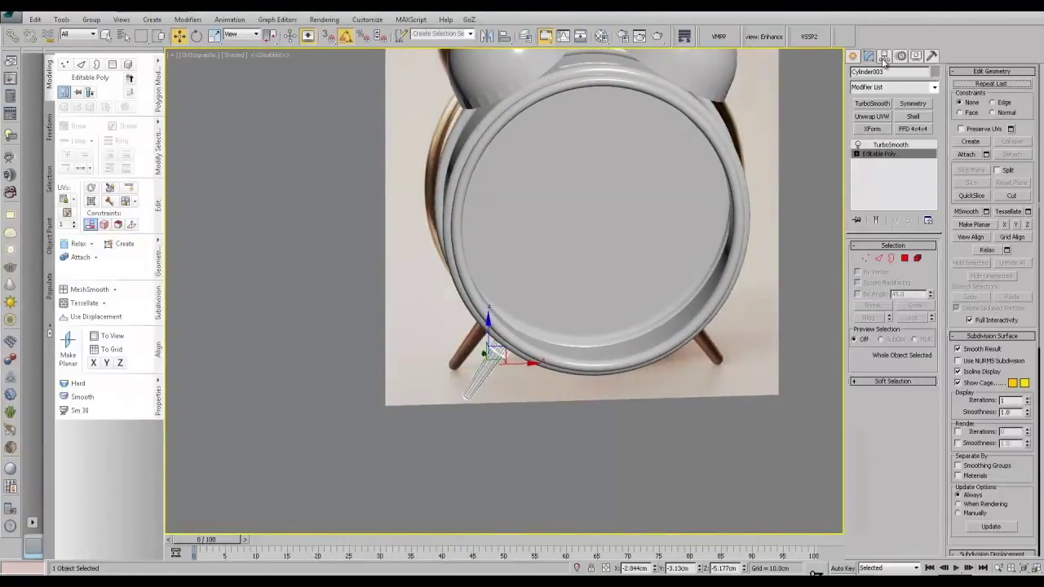
left_click(898, 146)
left_click(908, 220)
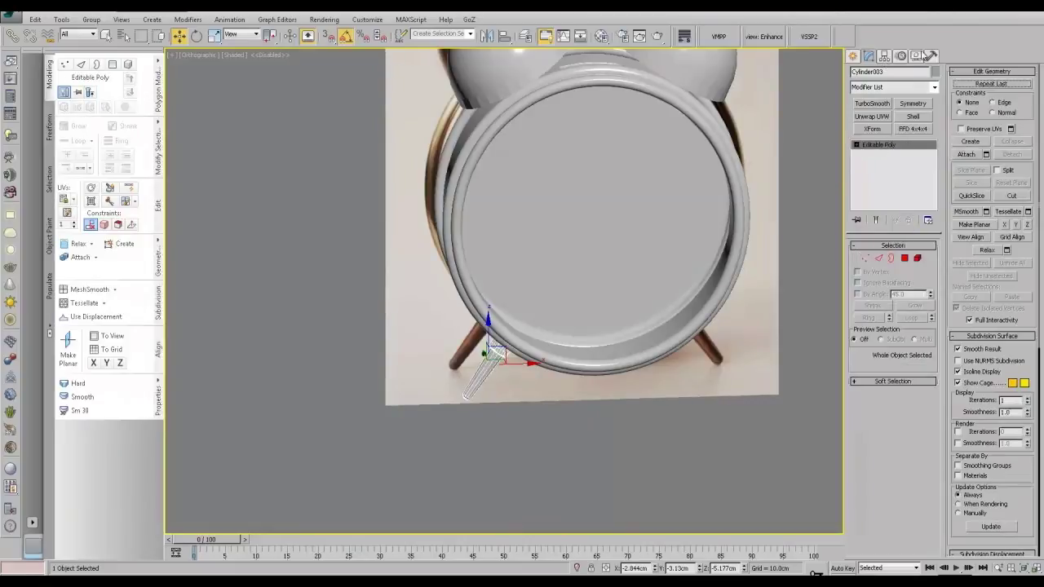
Step: Reset the leg's transform with Reset XForm and collapse the modifier stack into the editable poly
left_click(932, 56)
left_click(893, 196)
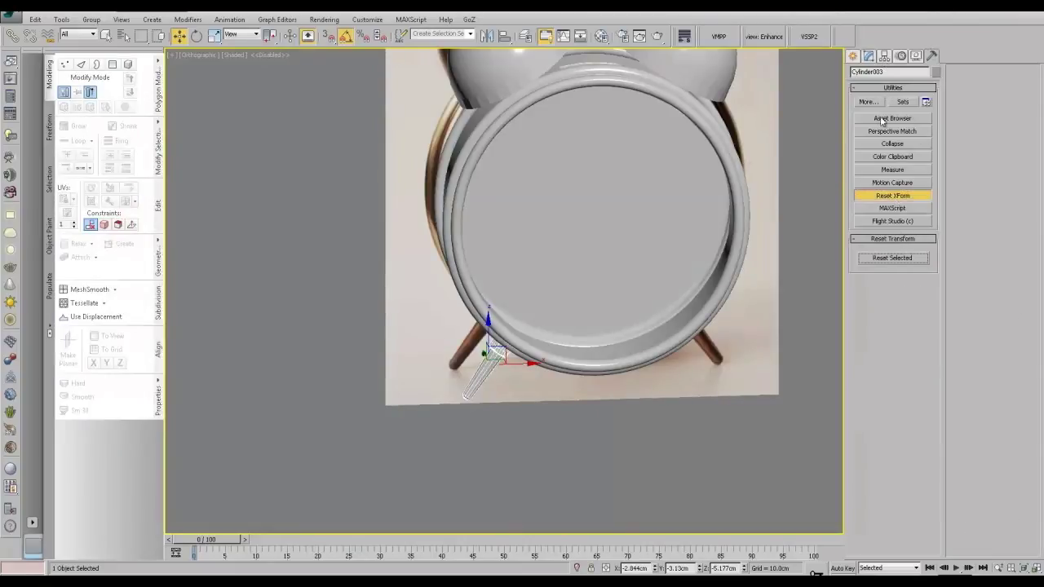
left_click(892, 257)
left_click(868, 55)
right_click(882, 145)
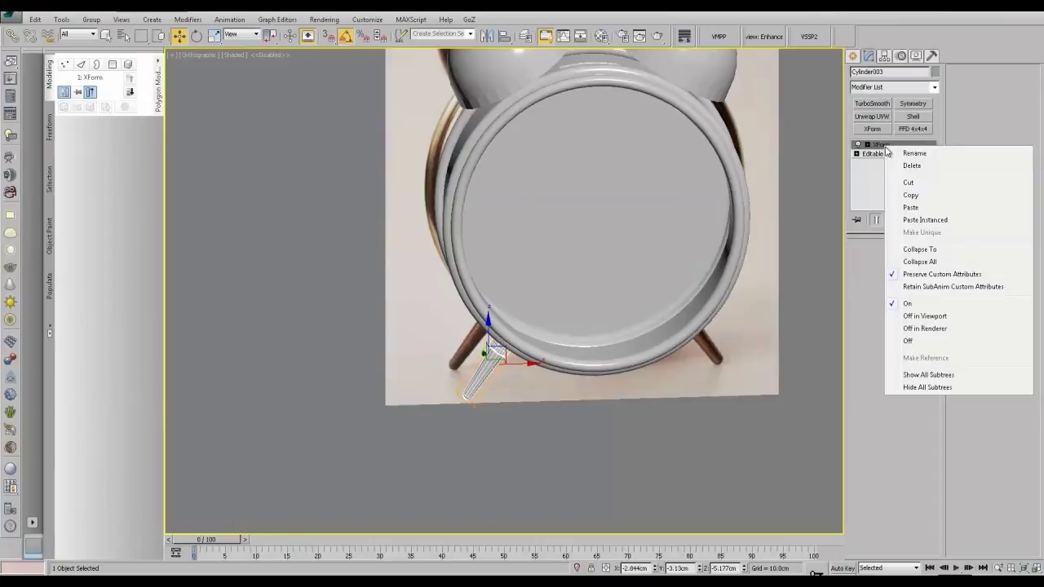
left_click(916, 263)
left_click(911, 104)
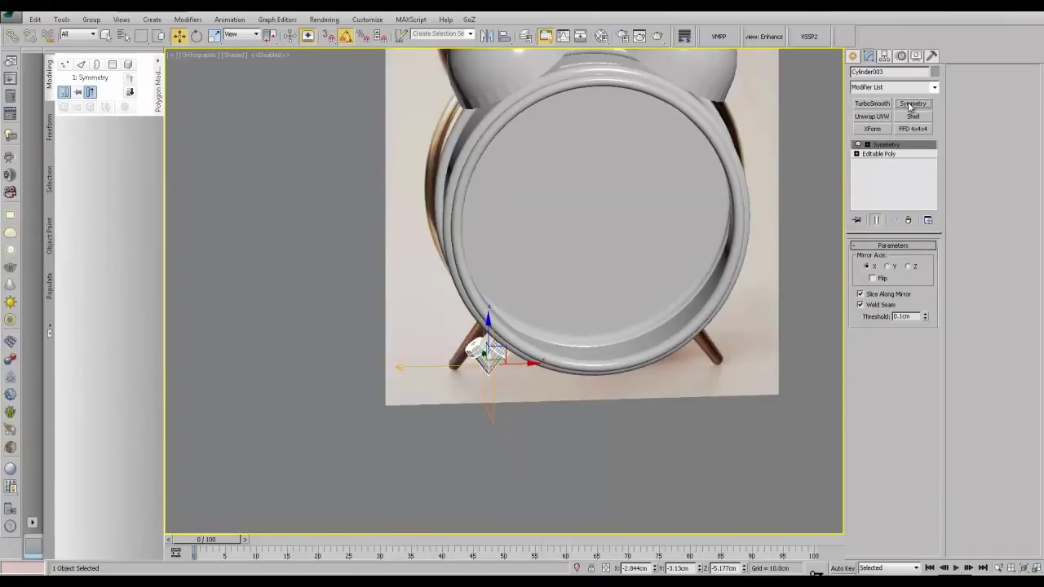
middle_click_drag(741, 277, 685, 279)
left_click(909, 221)
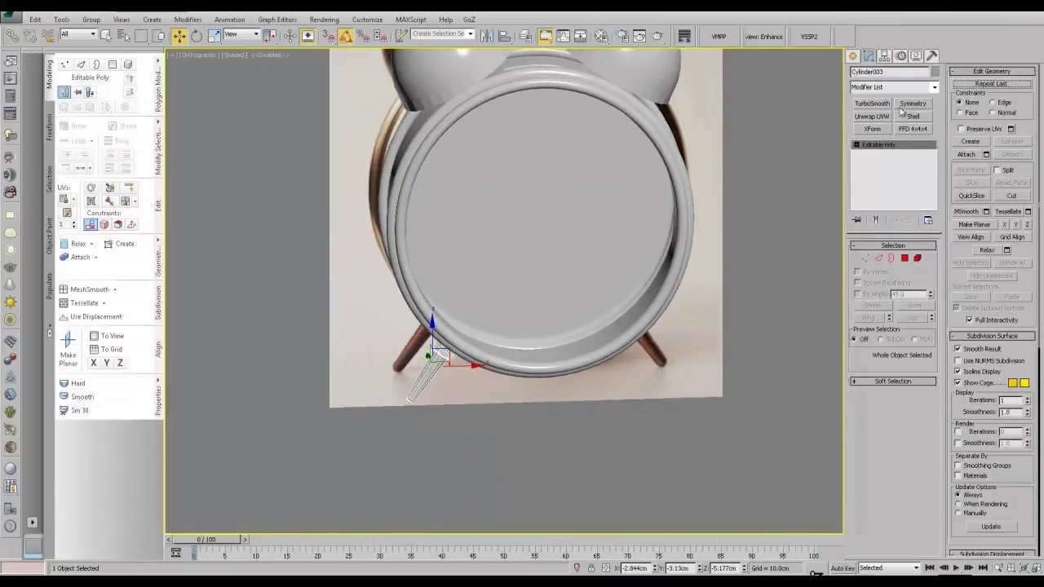
Step: Move only the leg's pivot to X 0 so it sits on the clock's centre plane
left_click(886, 60)
left_click(907, 130)
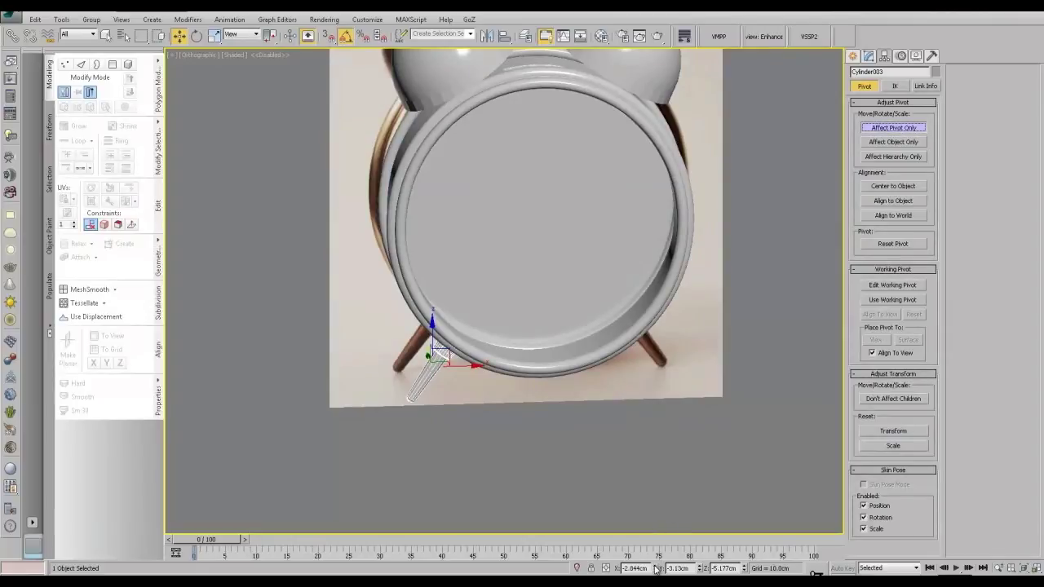
right_click(656, 567)
left_click(892, 128)
left_click(869, 56)
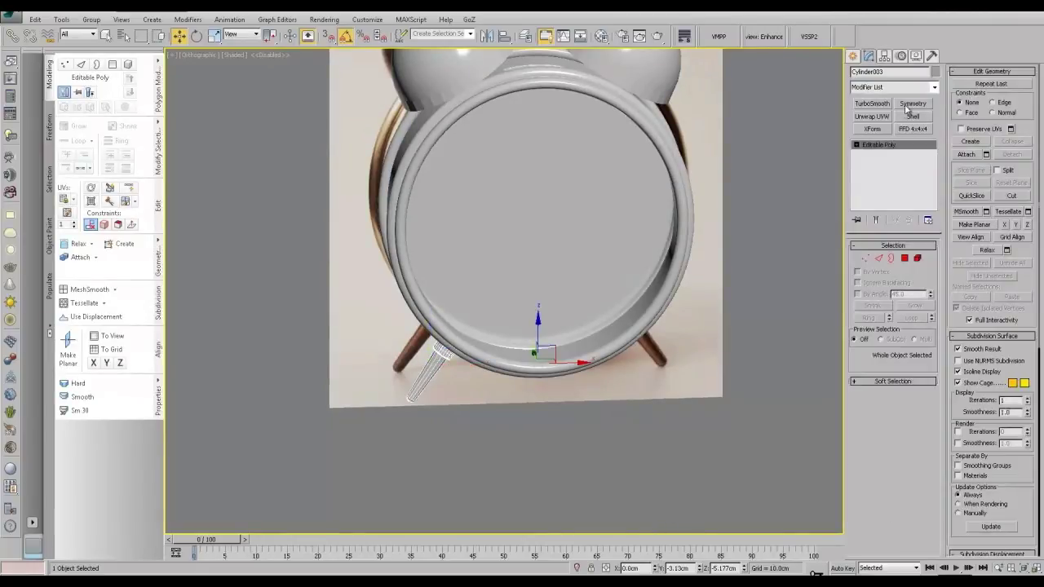
Step: Mirror the leg with a flipped X-axis Symmetry modifier, and add TurboSmooth with 2 iterations
left_click(911, 104)
left_click(872, 279)
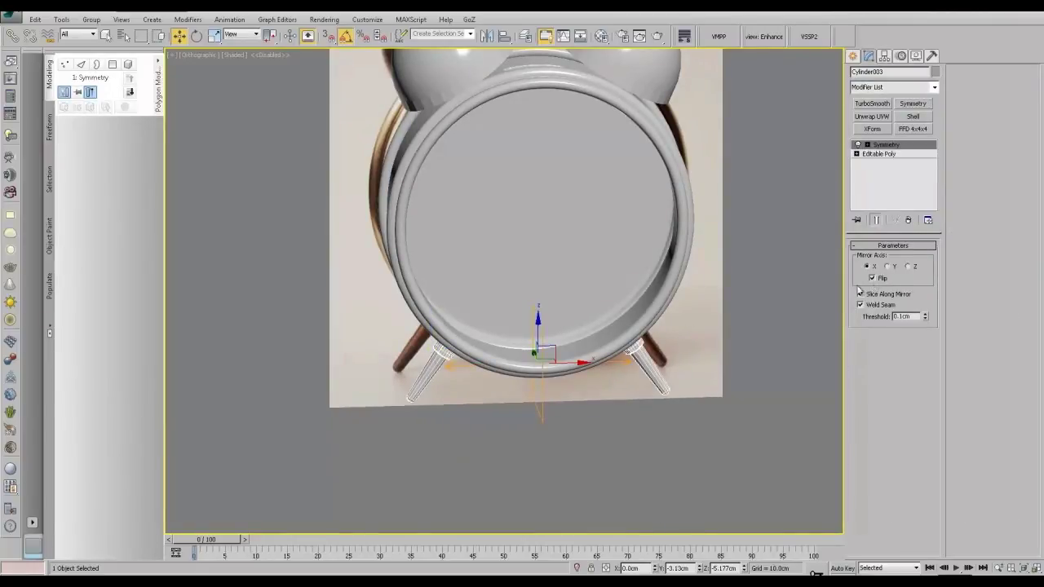
middle_click_drag(659, 311, 588, 336)
scroll(588, 336, "down", 2)
left_click(876, 106)
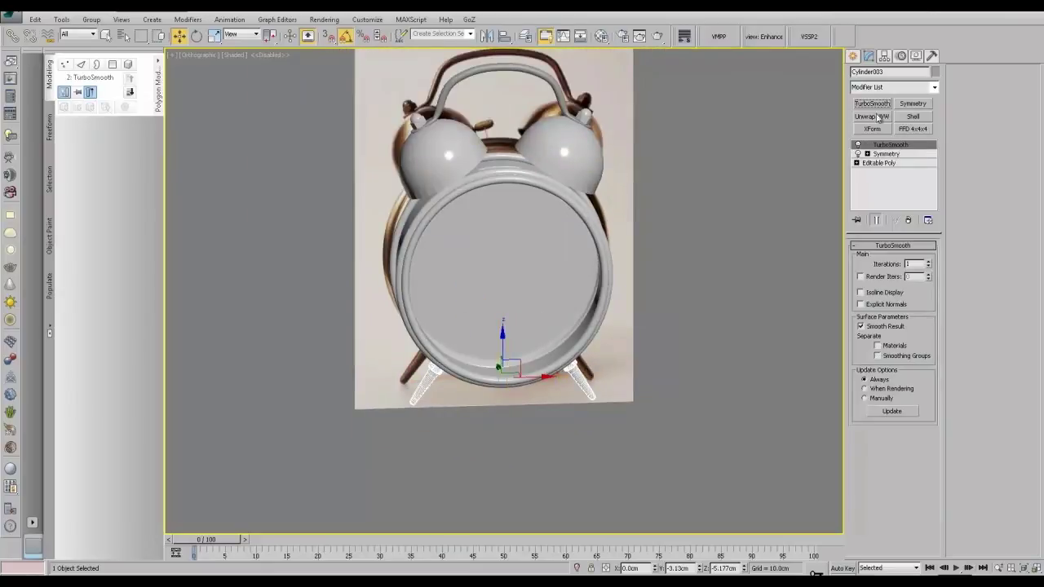
left_click(928, 262)
middle_click_drag(671, 299, 611, 297, "alt")
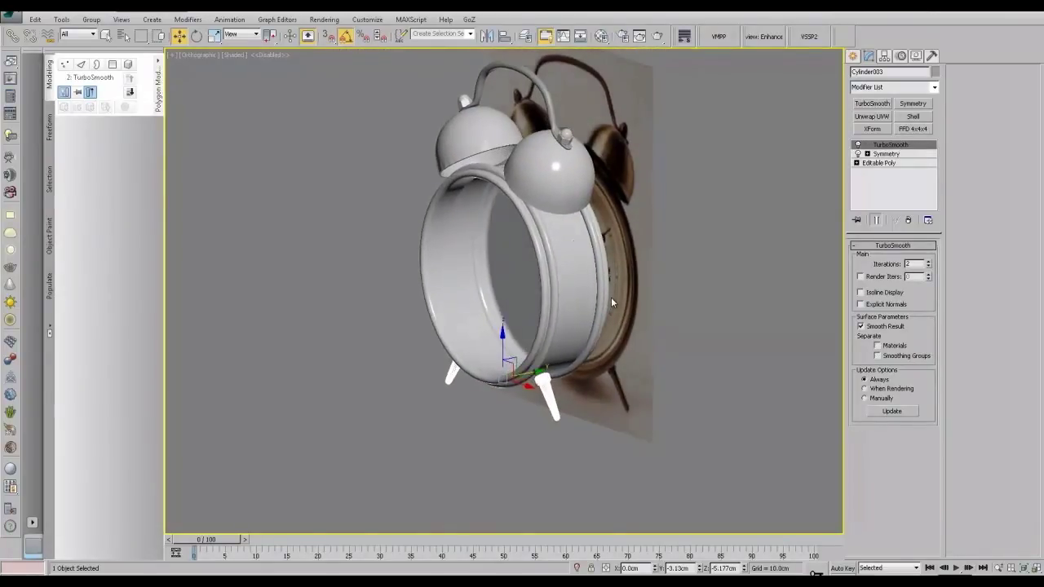
middle_click_drag(580, 243, 583, 279)
Step: Apply TurboSmooth to the twin bells, raise its iterations, and deselect the bells
left_click(413, 175)
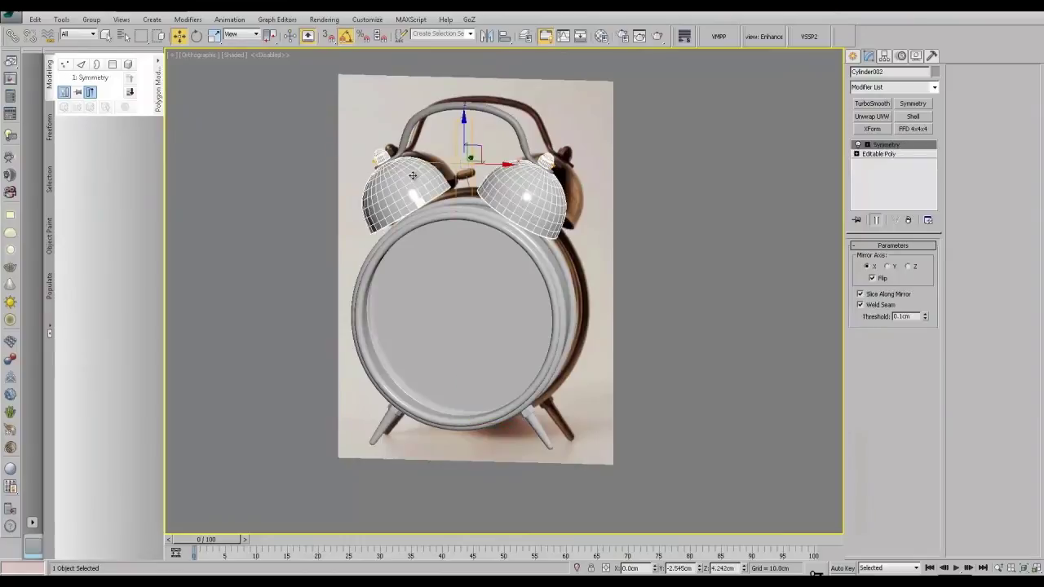
left_click(871, 104)
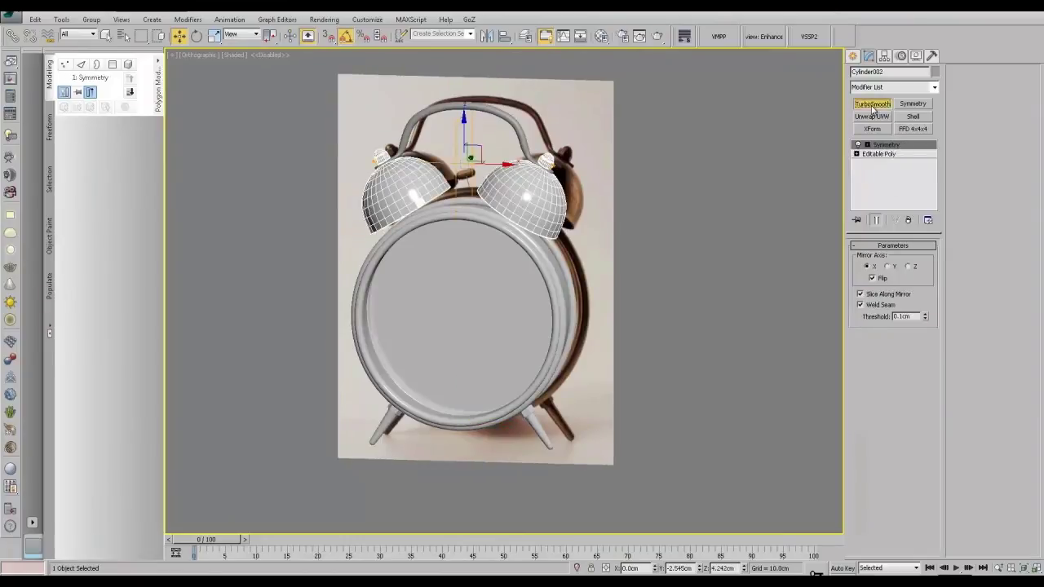
left_click(928, 262)
middle_click_drag(659, 278, 684, 273, "alt")
left_click(641, 278)
scroll(459, 242, "up", 1)
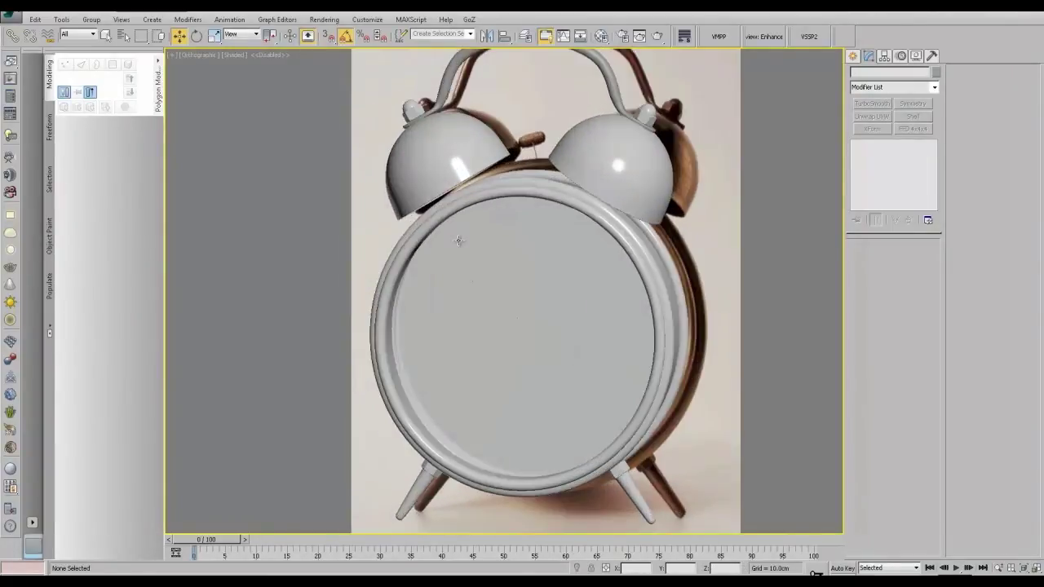
Step: Open the bell object's base Editable Poly at border level and examine the nut on top of the bell
middle_click_drag(411, 131, 500, 197)
scroll(501, 196, "up", 1)
scroll(495, 169, "down", 1)
left_click(496, 169)
left_click(879, 163)
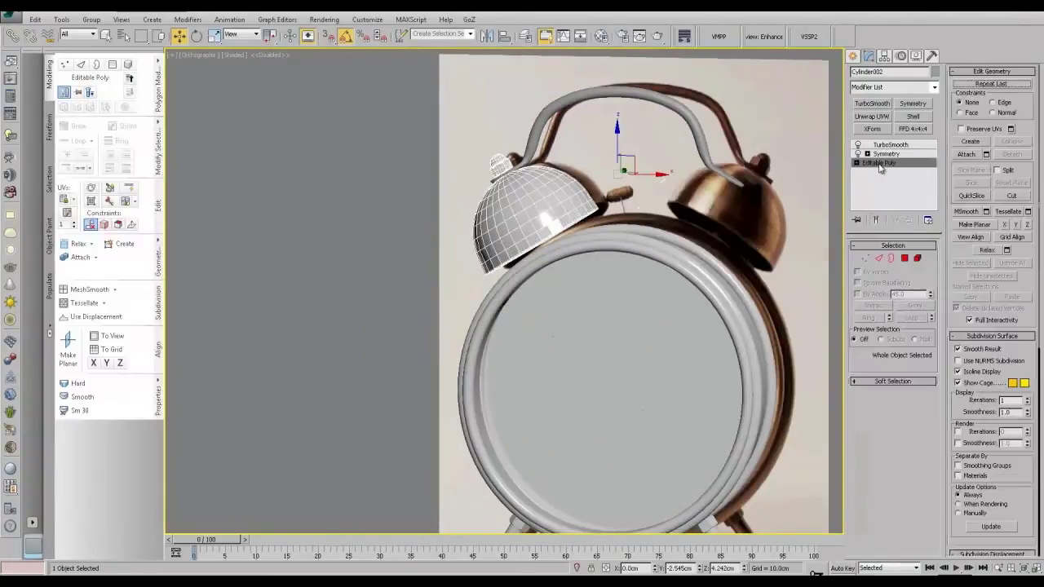
left_click(892, 258)
middle_click_drag(470, 177, 516, 219)
scroll(515, 219, "up", 4)
scroll(516, 218, "up", 3)
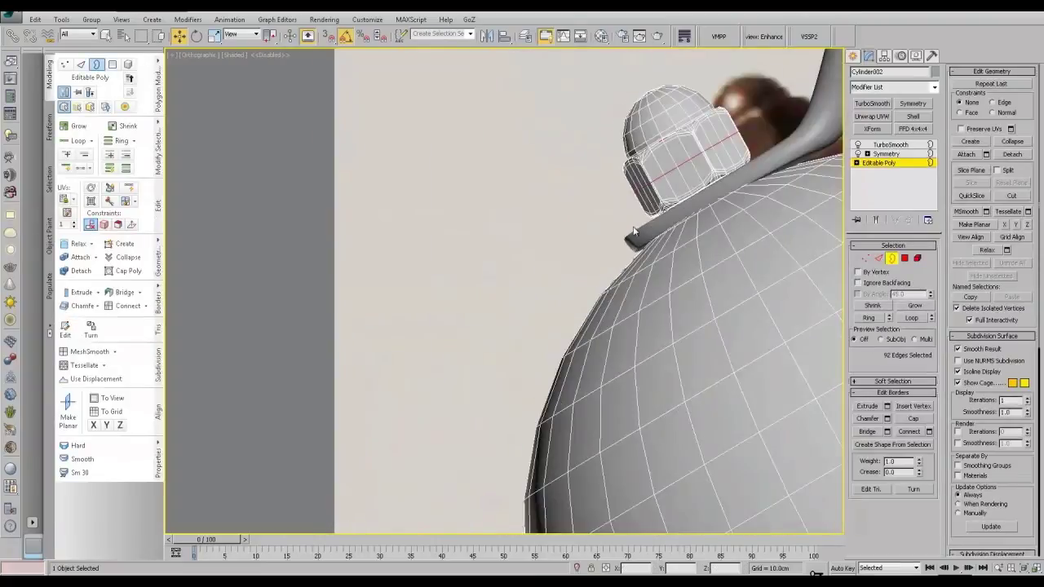
middle_click_drag(629, 226, 413, 270)
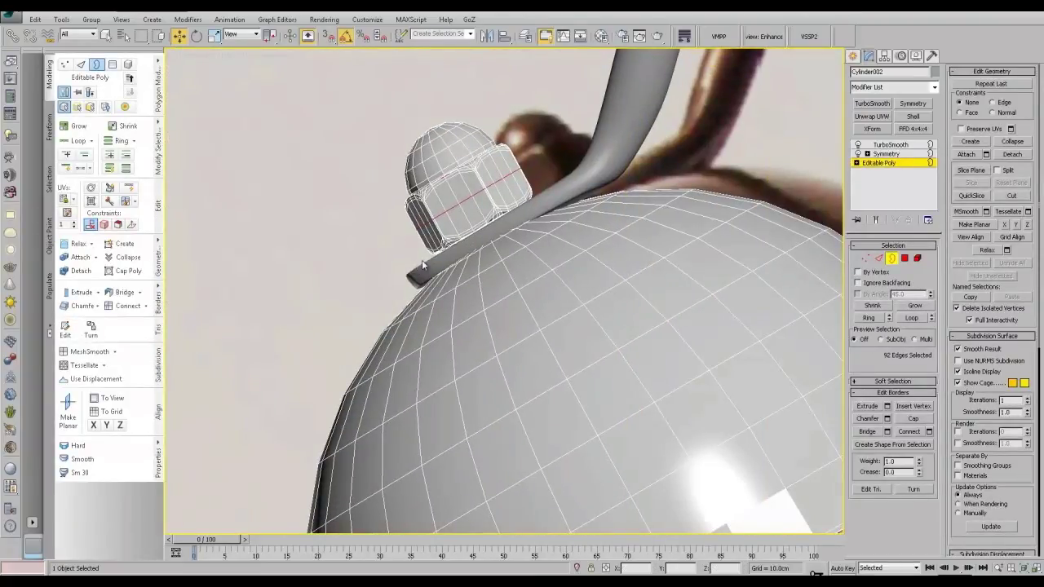
scroll(422, 259, "down", 4)
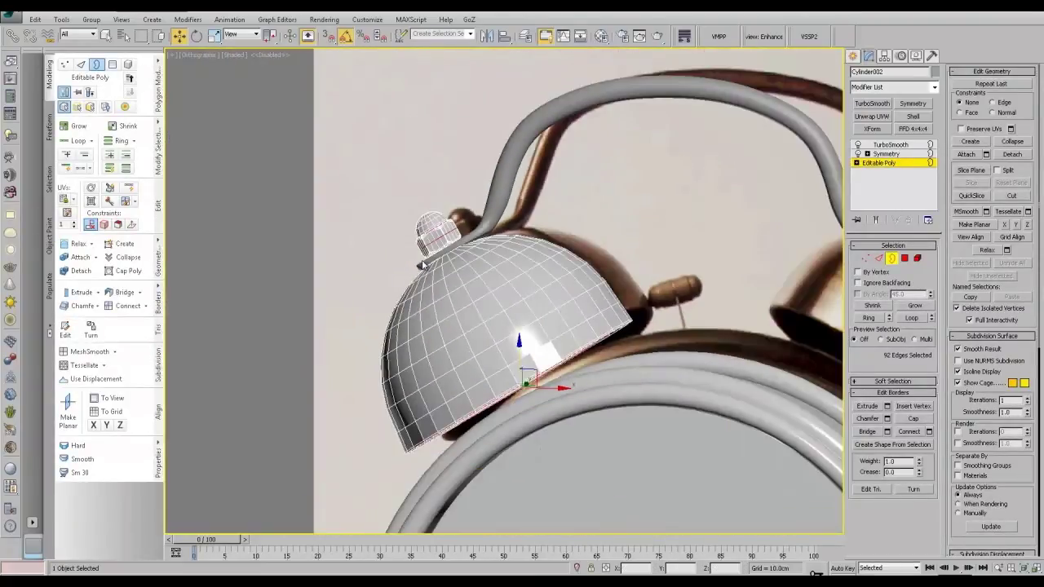
Step: Hide the bell's dome element and isolate the remaining nut to expose its underside
left_click(918, 259)
left_click(535, 284)
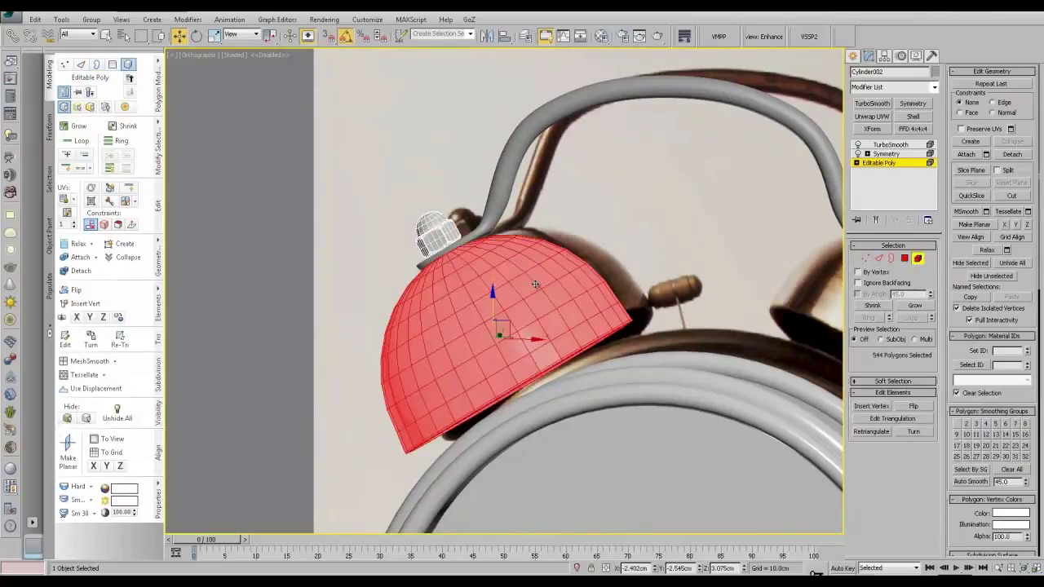
left_click(975, 266)
scroll(547, 237, "up", 3)
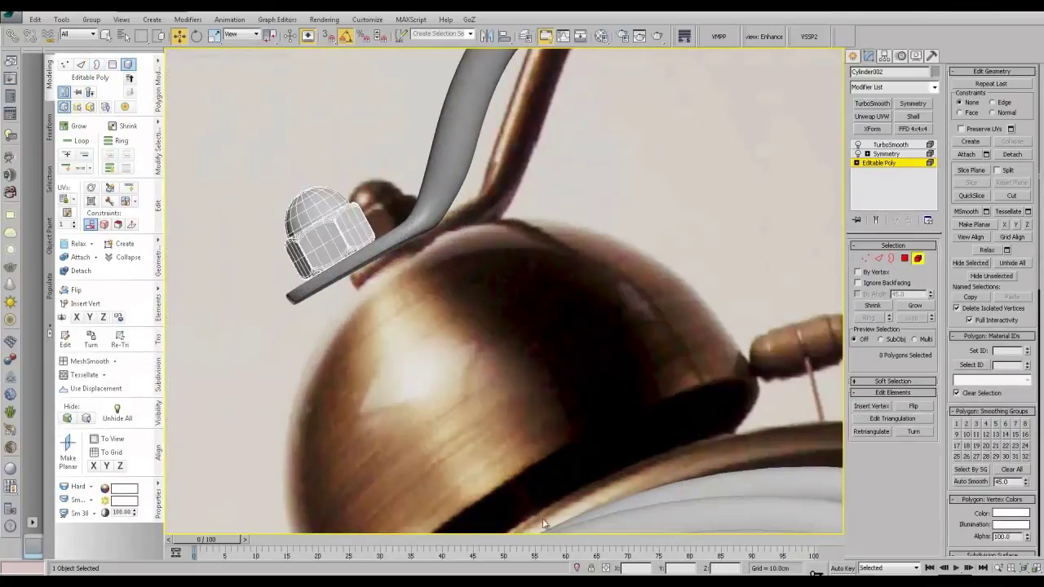
left_click(577, 569)
middle_click_drag(481, 371, 392, 273, "alt")
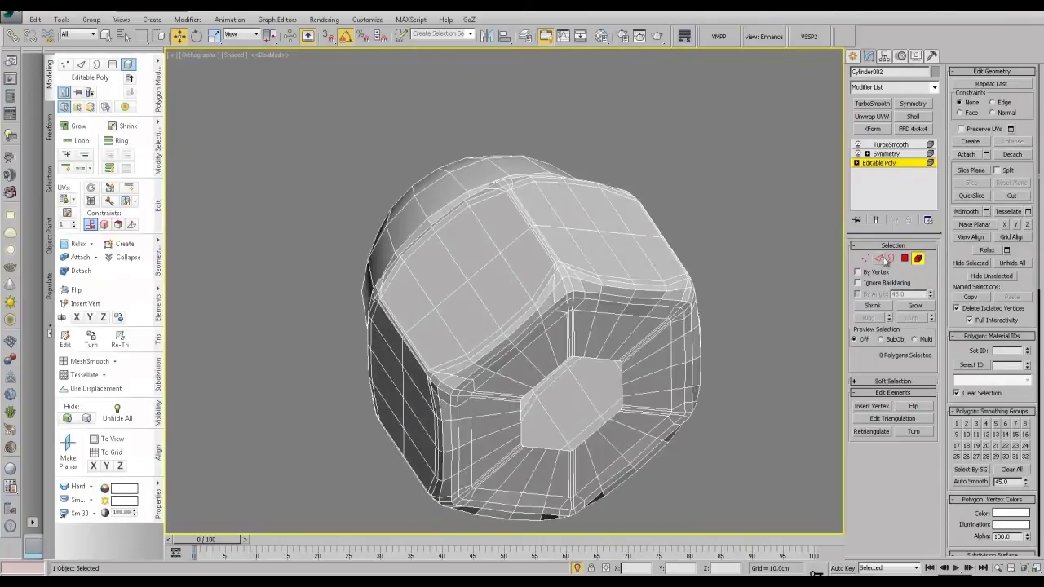
Step: Select the ring of polygons around the opening in the nut's underside and delete it
left_click(891, 259)
left_click(590, 357)
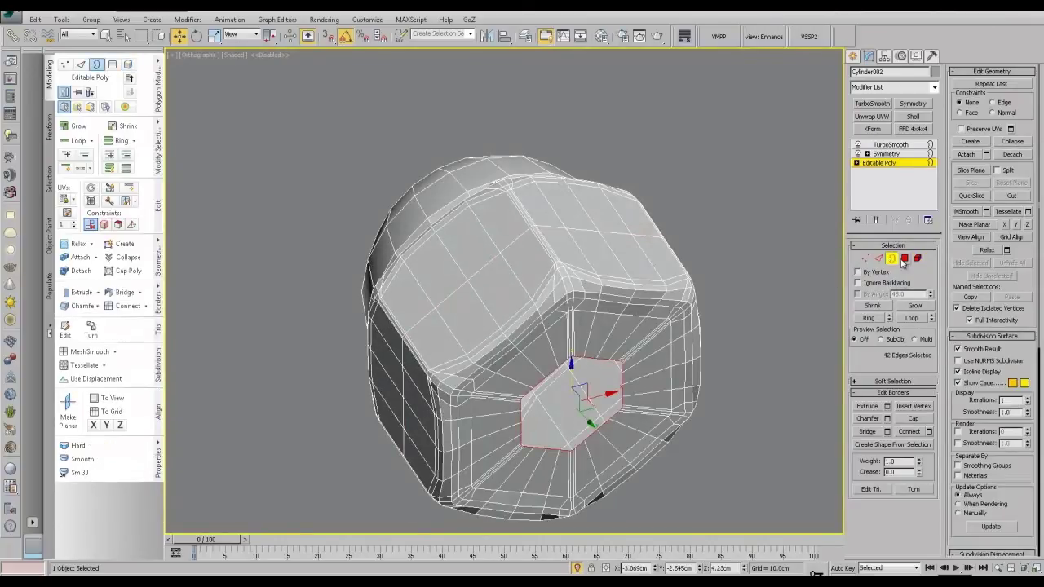
left_click(905, 260, "ctrl")
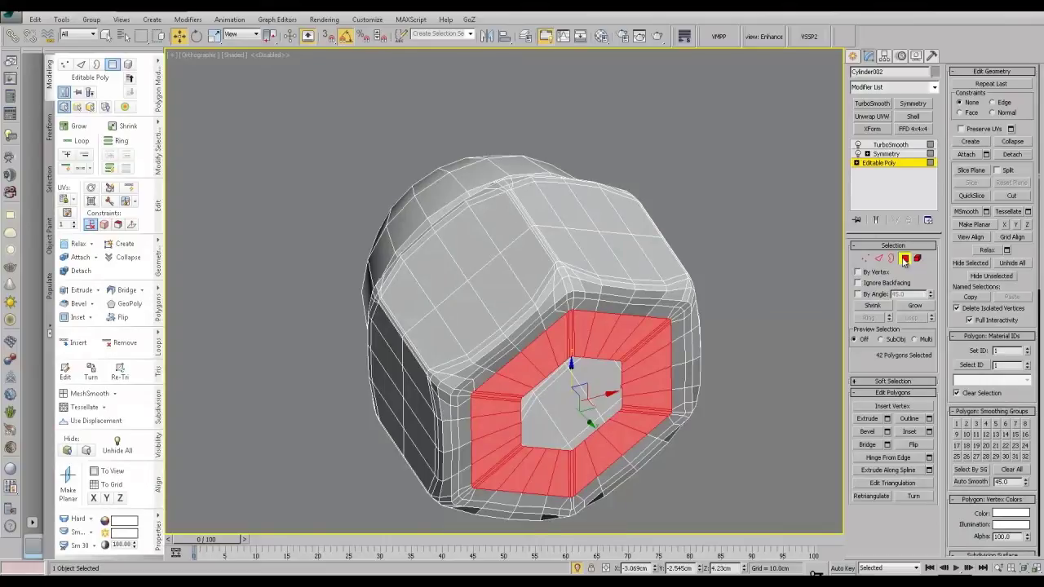
key("Delete")
Step: Select the nut's open underside border, scale a copy of it inward to form new faces, and cap the opening
left_click(892, 259)
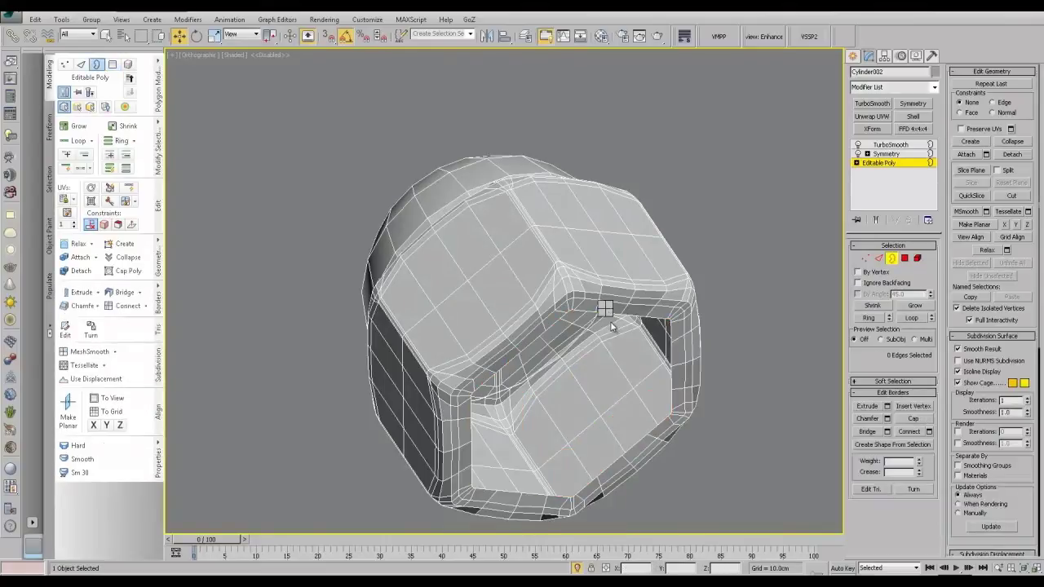
key("r")
left_click(588, 312)
left_click_drag(573, 400, 574, 413, "shift")
scroll(573, 403, "down", 3)
middle_click_drag(574, 403, 573, 261)
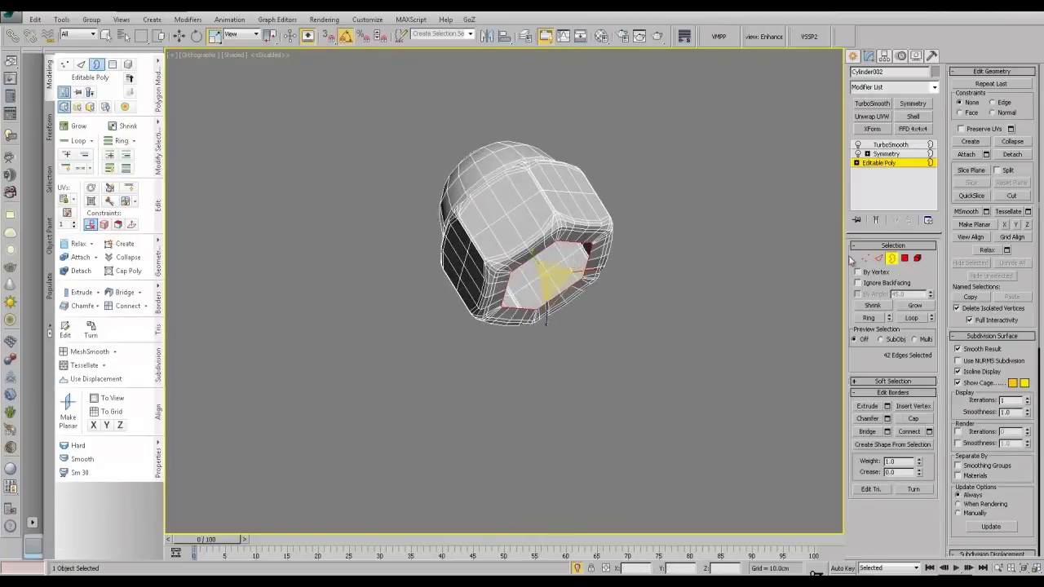
left_click(913, 419)
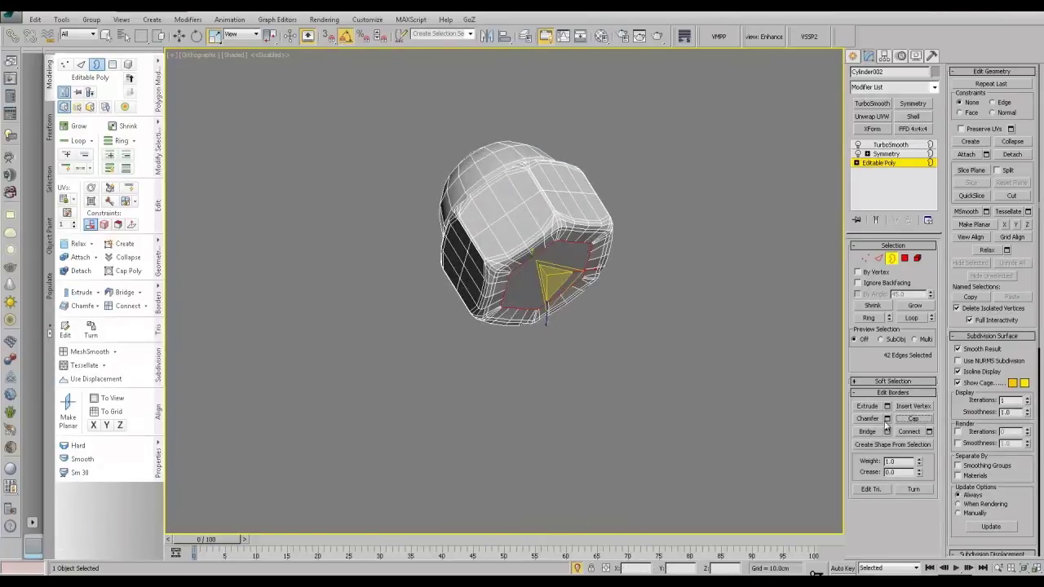
left_click(887, 407)
scroll(716, 275, "down", 5)
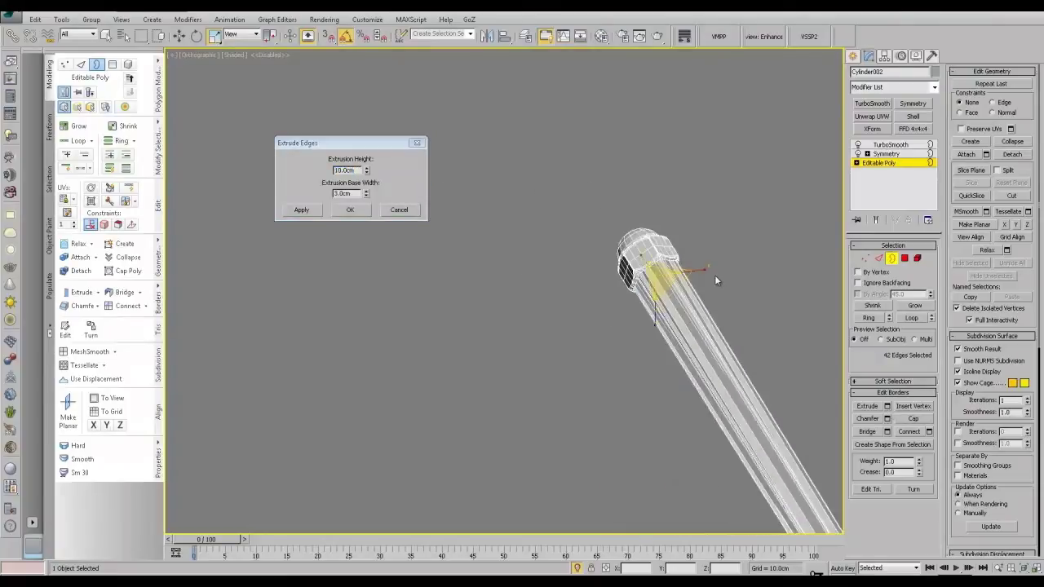
middle_click_drag(715, 276, 636, 313)
scroll(636, 314, "up", 1)
scroll(636, 314, "down", 1)
mouse_move(692, 370)
middle_mouse_down()
mouse_move(657, 299)
mouse_move(694, 373)
middle_mouse_up()
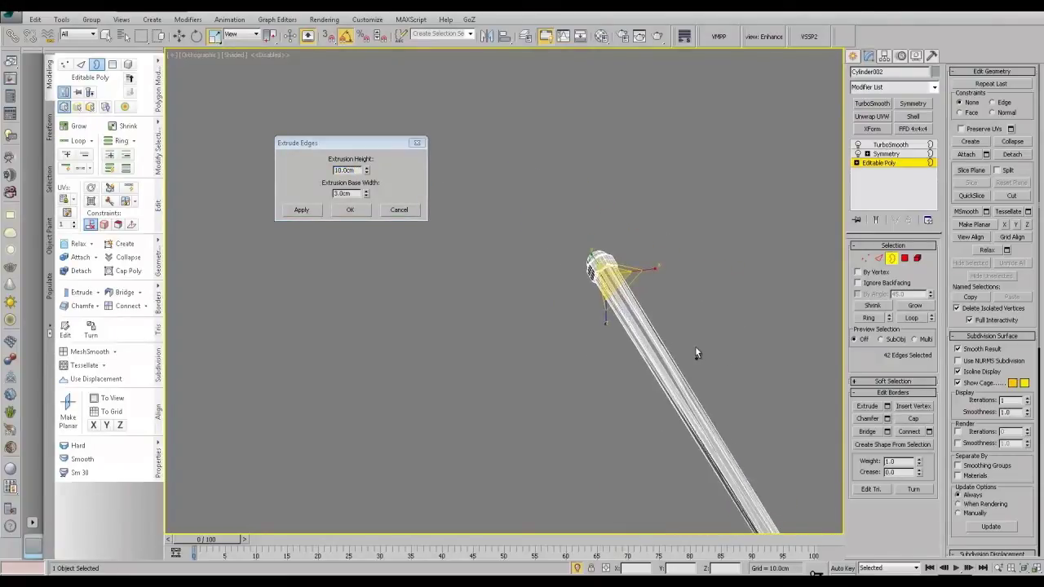
left_click(407, 212)
scroll(520, 242, "up", 3)
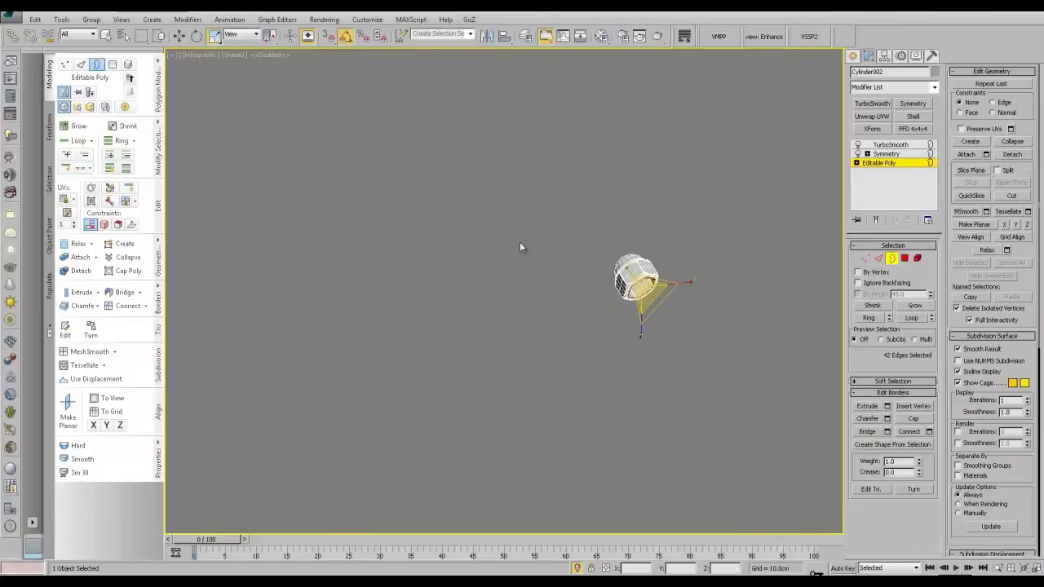
Step: Select the hexagonal nut element and hide it so that only the small dome above it remains
middle_click_drag(648, 248, 527, 311)
scroll(480, 251, "up", 2)
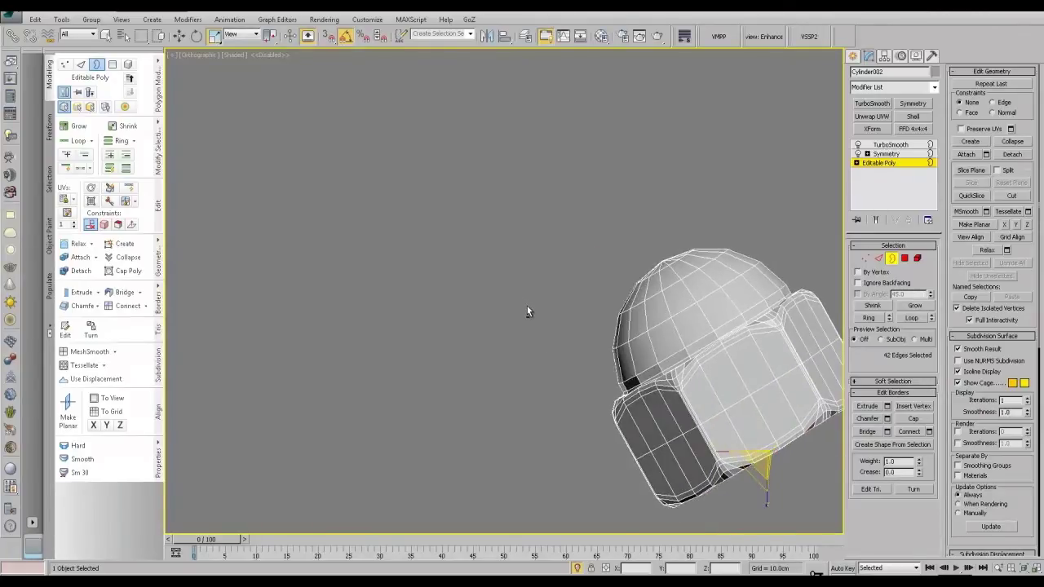
left_click(917, 258)
left_click(793, 347)
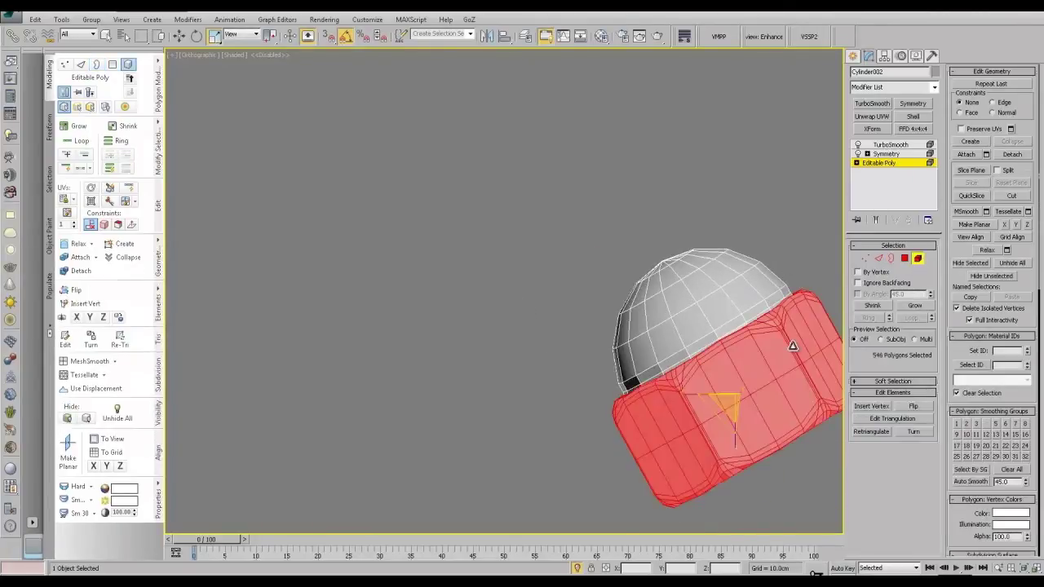
left_click(969, 263)
Step: Select the open border on the underside of the small dome
left_click(891, 257)
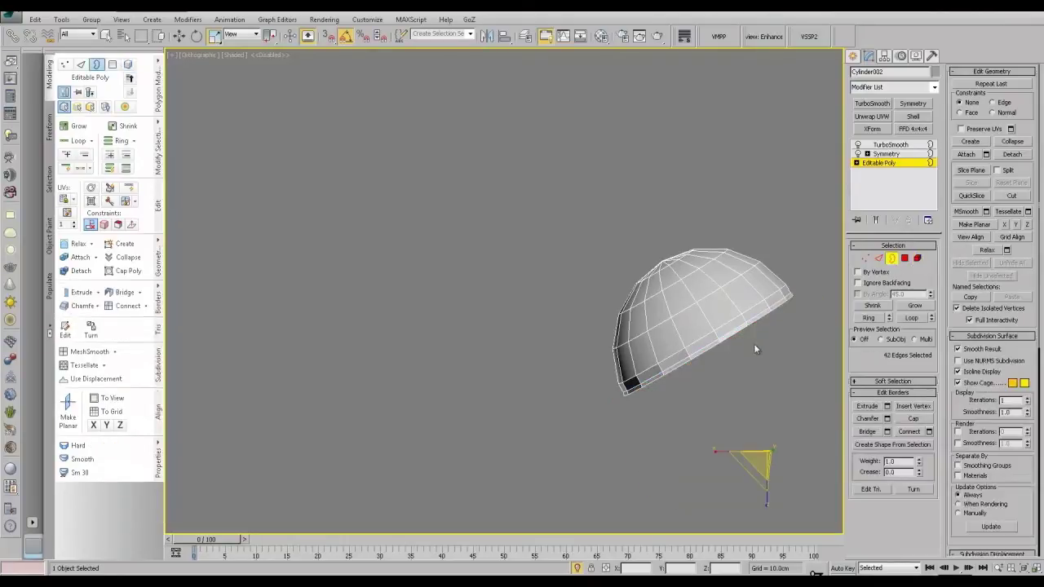
left_click(740, 333)
middle_click_drag(742, 360, 576, 338)
middle_click_drag(577, 337, 612, 333, "alt")
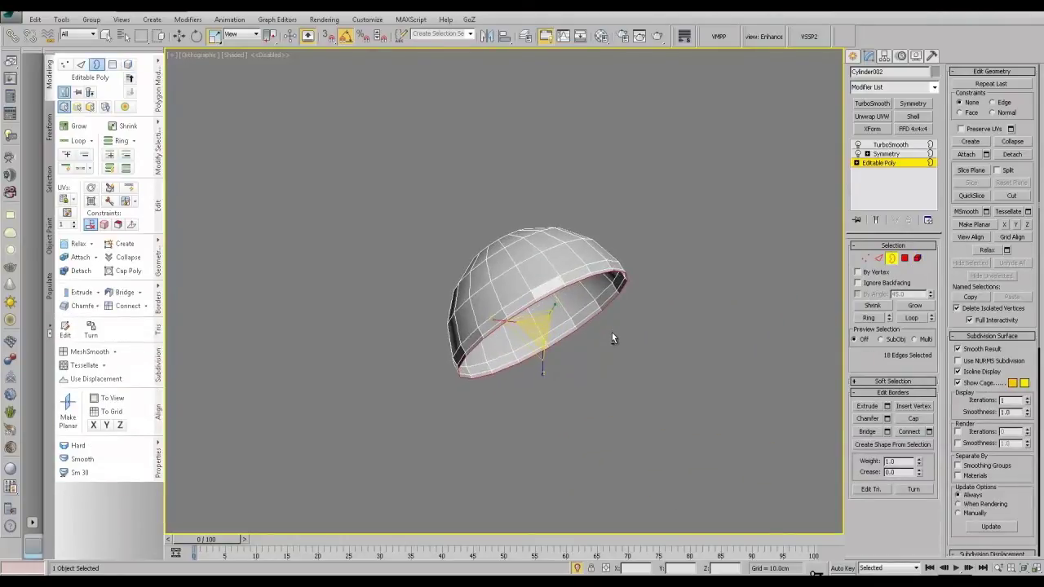
left_click(911, 422)
middle_click_drag(736, 408, 733, 369, "alt")
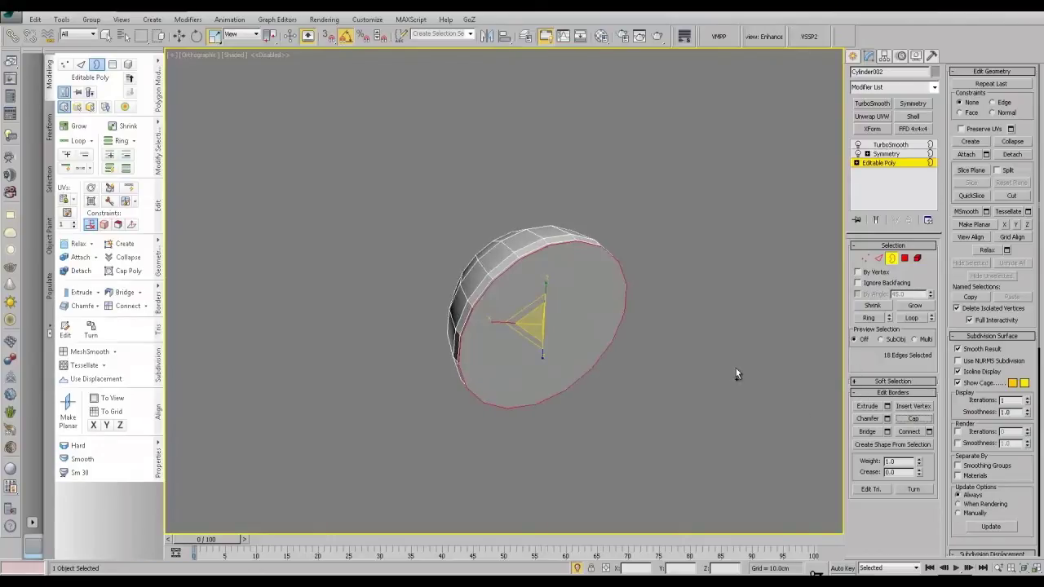
key("ctrl+z")
Step: Scale a copy of the small dome's open border slightly inward to form a rim, and cap the opening
middle_click_drag(535, 320, 544, 323, "alt")
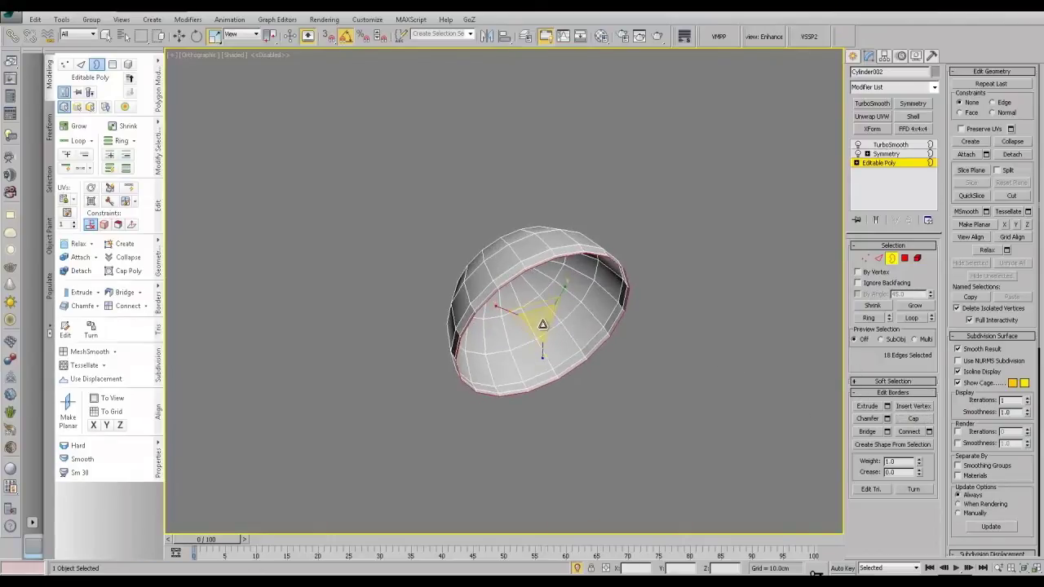
left_click_drag(542, 325, 543, 327, "shift")
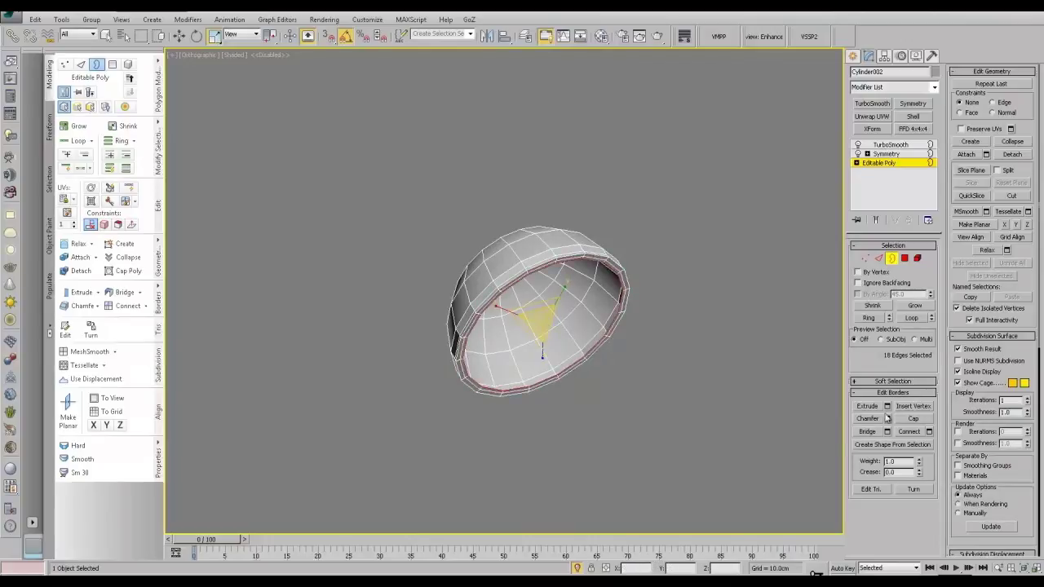
left_click(912, 419)
Step: Extrude the small dome's new cap polygon downward as a rod, with the height set to 3.6 cm
left_click(904, 258)
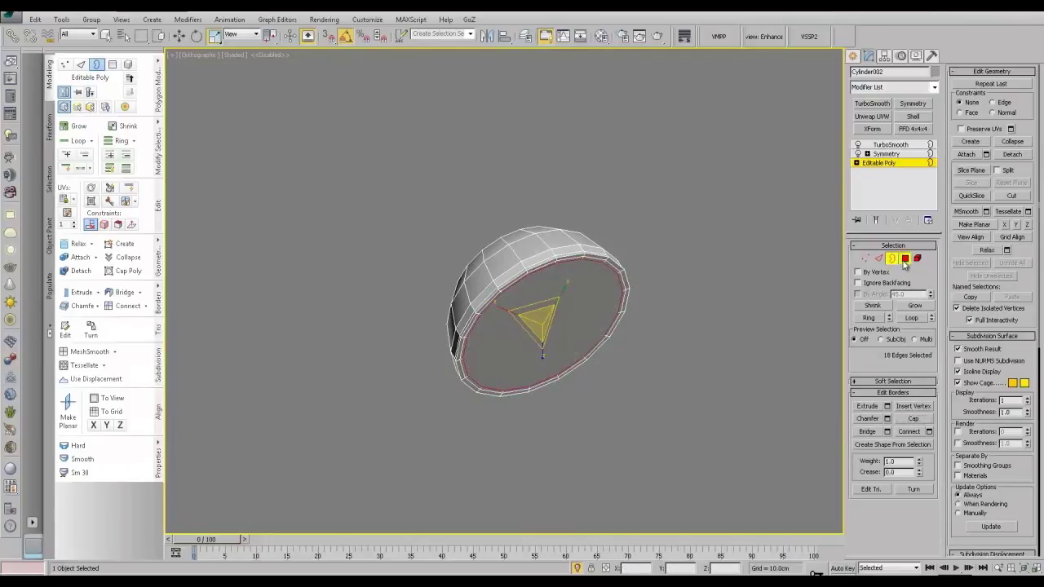
left_click(557, 316)
left_click(887, 419)
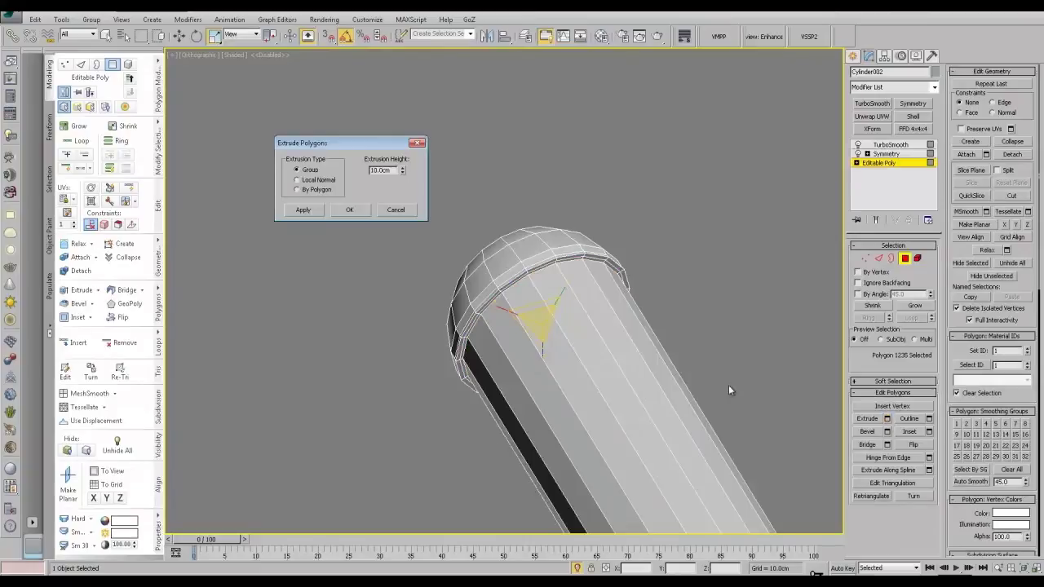
middle_click_drag(728, 385, 707, 274)
scroll(669, 304, "down", 5)
middle_click_drag(669, 304, 564, 245)
scroll(620, 303, "down", 3)
scroll(620, 302, "down", 5)
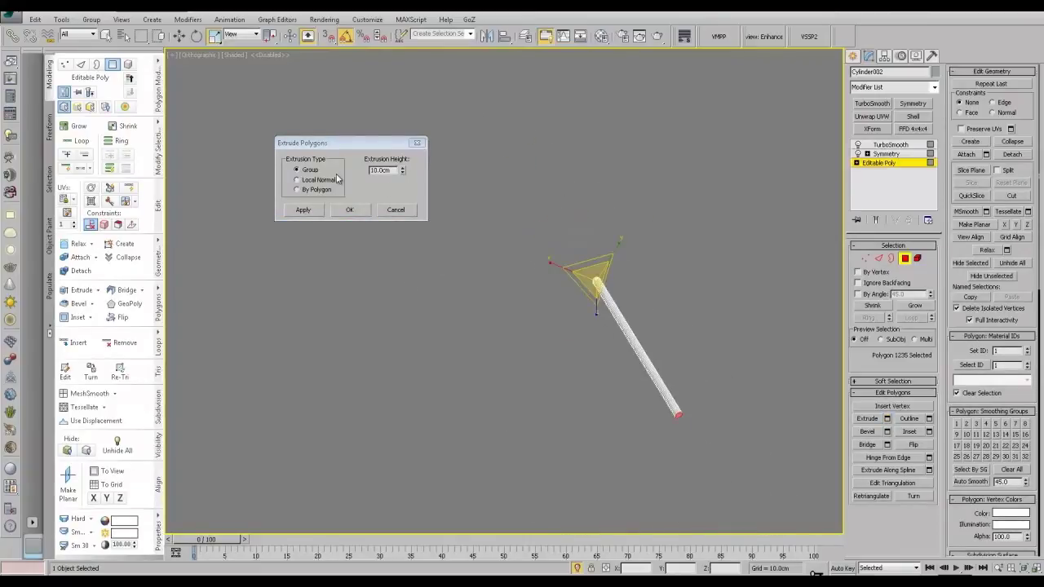
left_click_drag(404, 172, 413, 205)
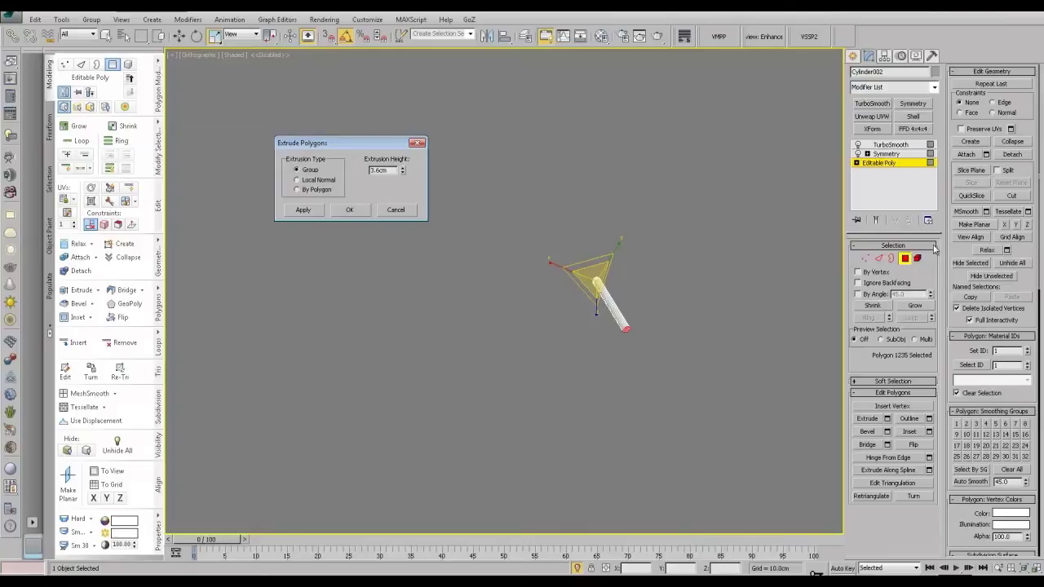
Step: Unhide all of the bell's elements and leave isolation so the clock body and reference image show around the rod
left_click(1002, 266)
middle_click_drag(722, 346, 643, 349)
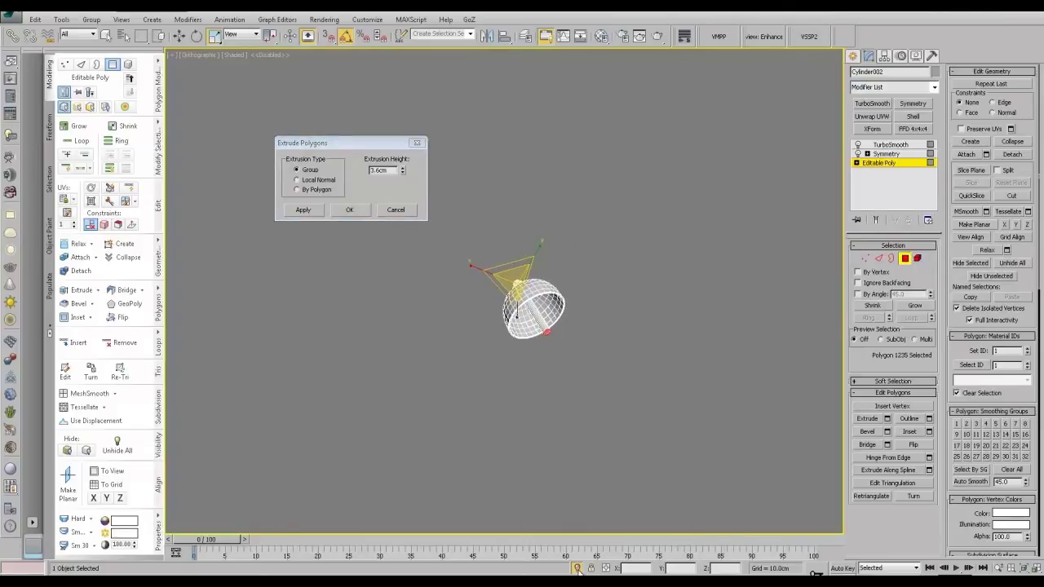
left_click(577, 568)
middle_click_drag(600, 440, 631, 276)
scroll(630, 276, "down", 3)
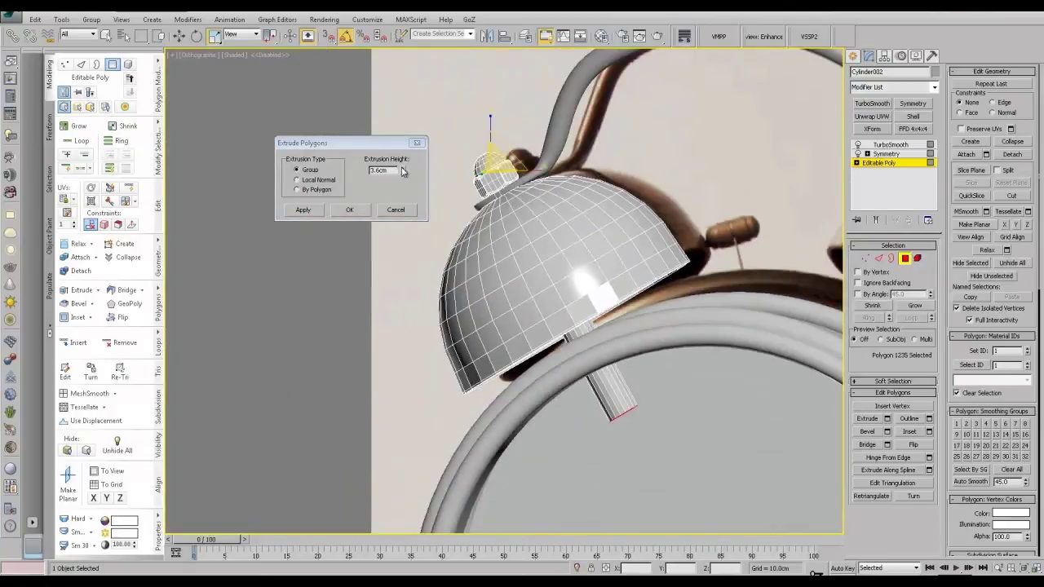
Step: Set the rod's extrusion height to 2.704 cm so its end meets the clock body, and apply the extrusion
left_click_drag(403, 170, 412, 187)
middle_click_drag(644, 314, 499, 342, "alt")
scroll(547, 333, "up", 3)
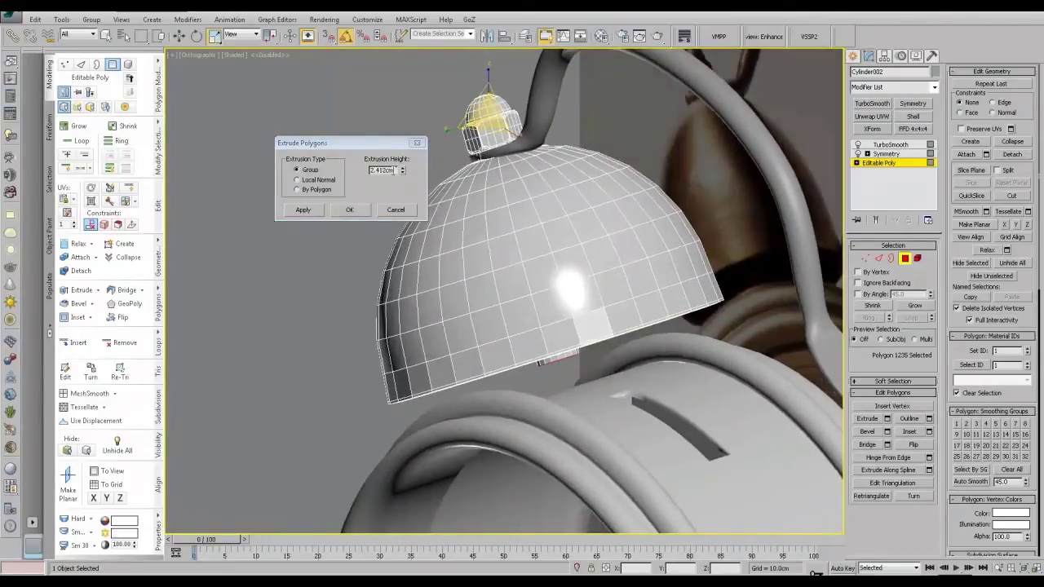
left_click_drag(402, 172, 417, 171)
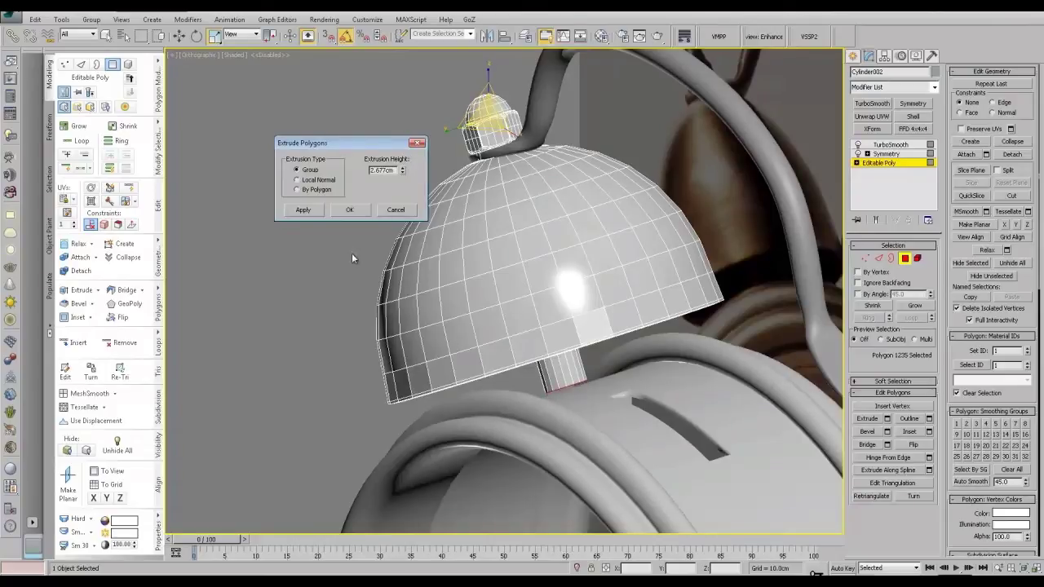
scroll(351, 253, "up", 3)
middle_click_drag(445, 334, 412, 298)
scroll(554, 411, "up", 2)
middle_click_drag(555, 415, 554, 411, "alt")
left_click(403, 168)
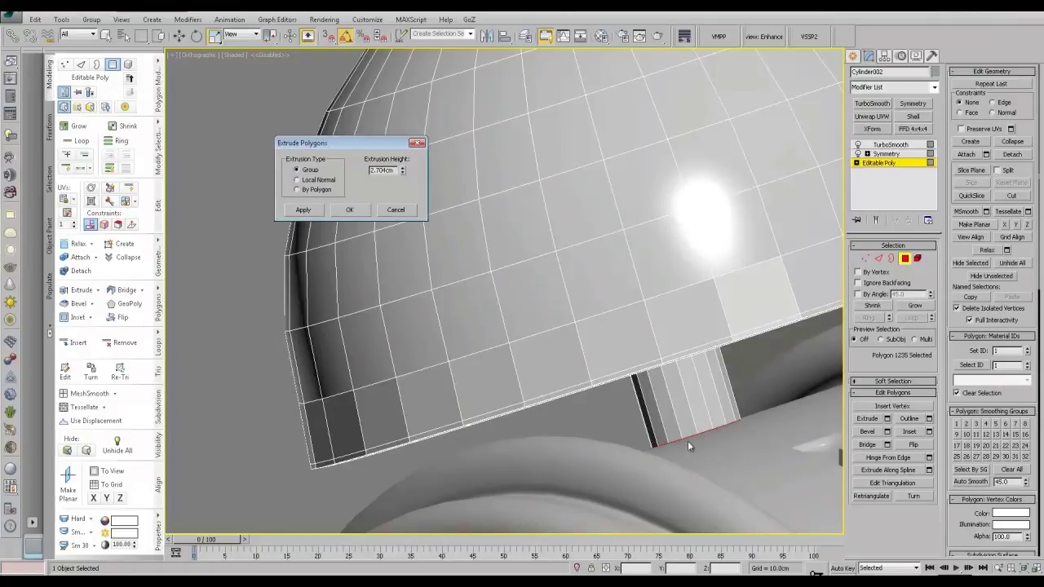
middle_click_drag(687, 441, 678, 444, "alt")
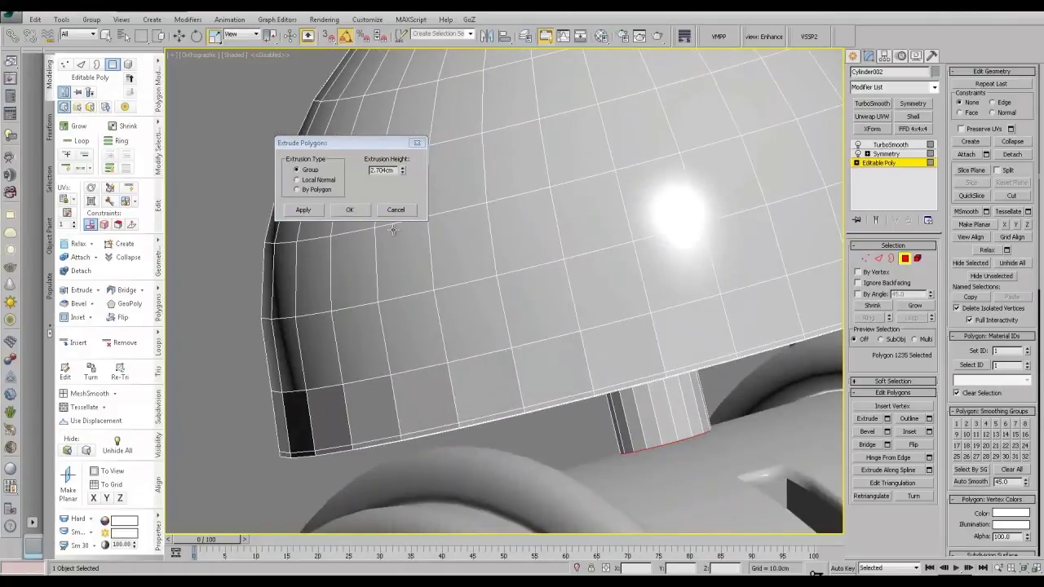
left_click(350, 210)
Step: Try to bevel the polygon at the rod's lower end and check the bell's modifier stages
left_click(888, 432)
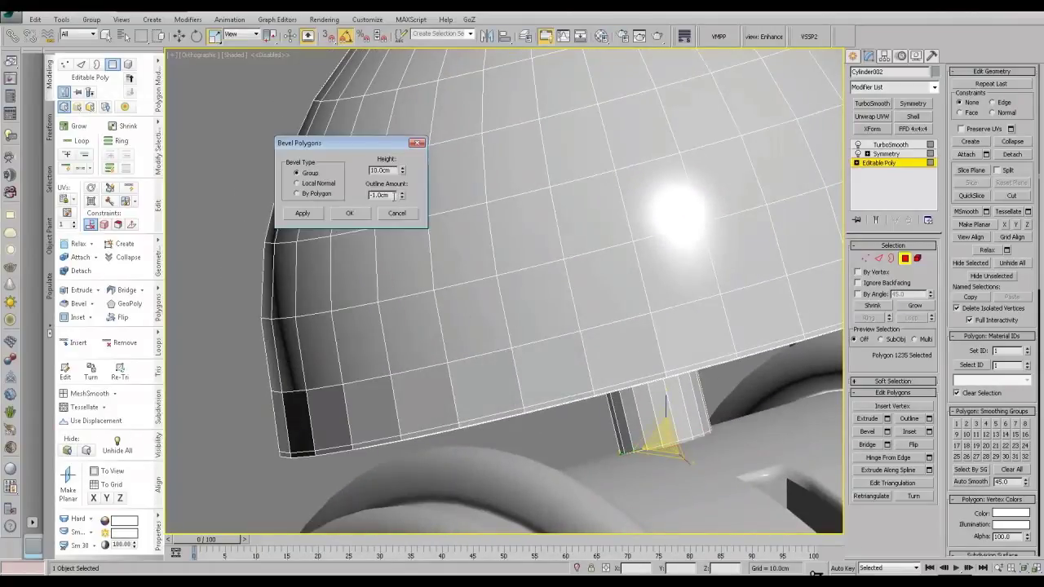
left_click_drag(402, 196, 404, 65)
left_click(350, 214)
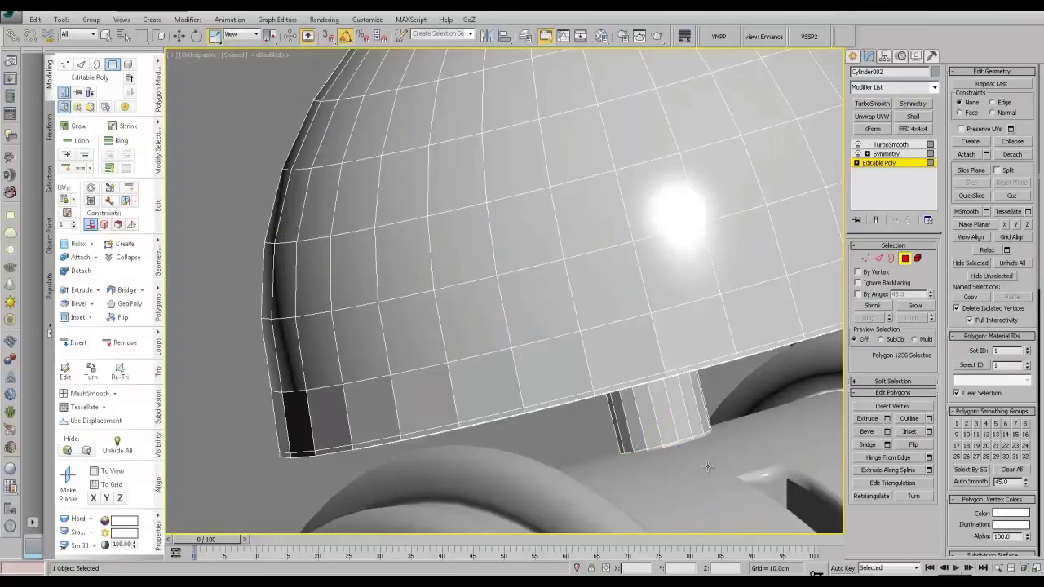
middle_click_drag(708, 465, 639, 392)
left_click(891, 144)
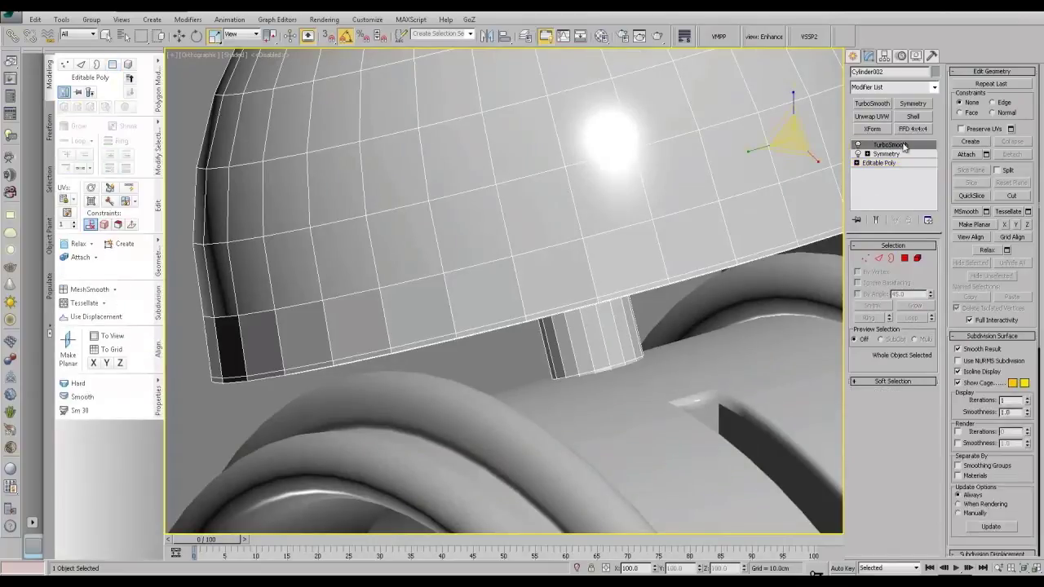
left_click(889, 163)
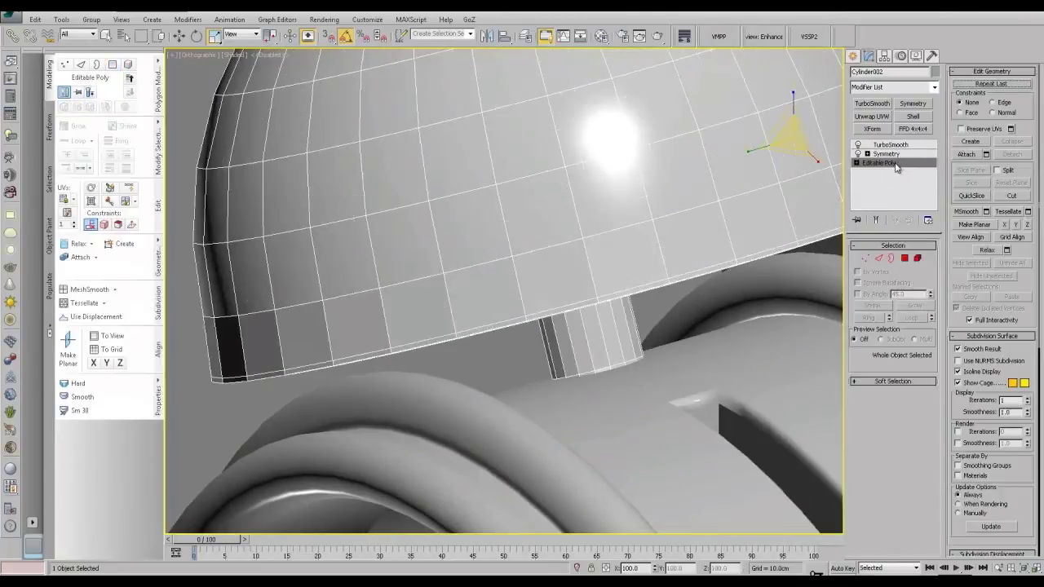
Step: Inspect the rod's lower end inside the bell and undo the last edit to its end polygon
scroll(669, 320, "down", 7)
middle_click_drag(669, 322, 650, 246, "alt")
scroll(703, 443, "down", 3)
middle_click_drag(650, 246, 604, 305)
key("ctrl+z")
scroll(603, 305, "up", 6)
middle_click_drag(513, 236, 600, 369)
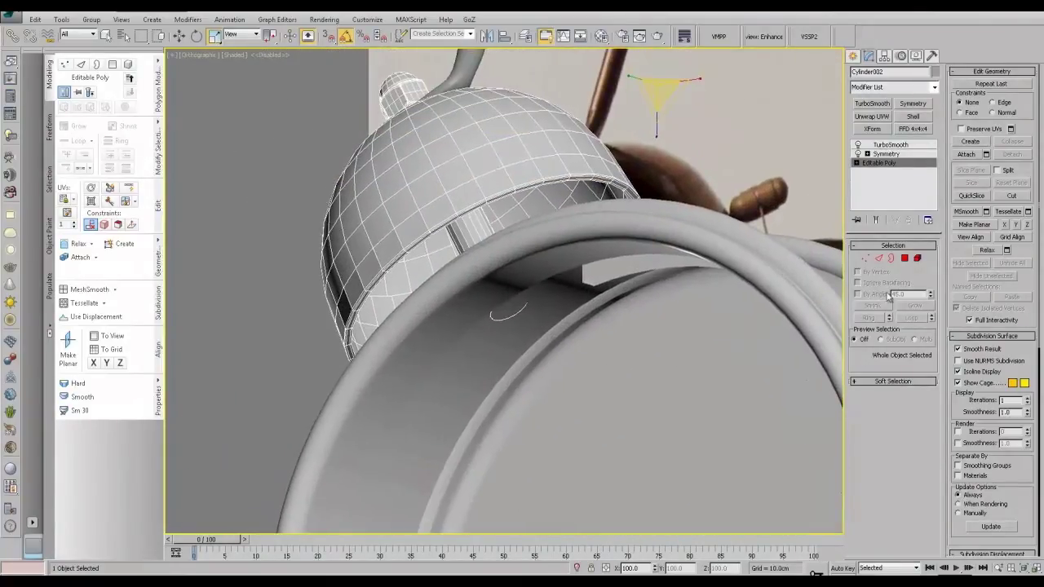
Step: Move the polygon at the rod's lower end up by about 0.01 cm with the Edge constraint active
left_click(907, 259)
middle_click_drag(617, 294, 534, 411, "alt")
scroll(534, 411, "up", 5)
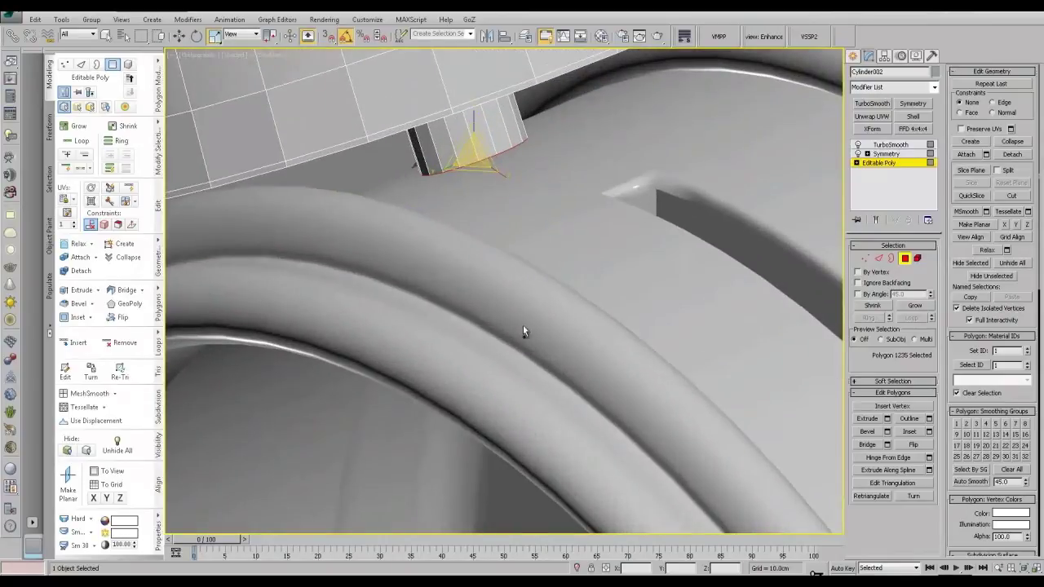
middle_click_drag(524, 329, 537, 492)
middle_click_drag(536, 491, 512, 408, "alt")
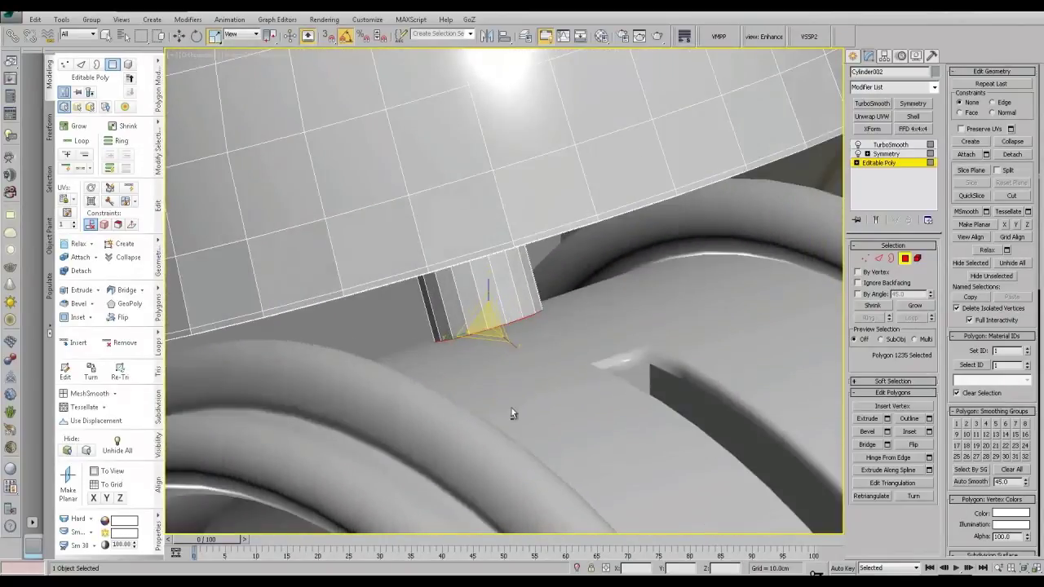
key("w")
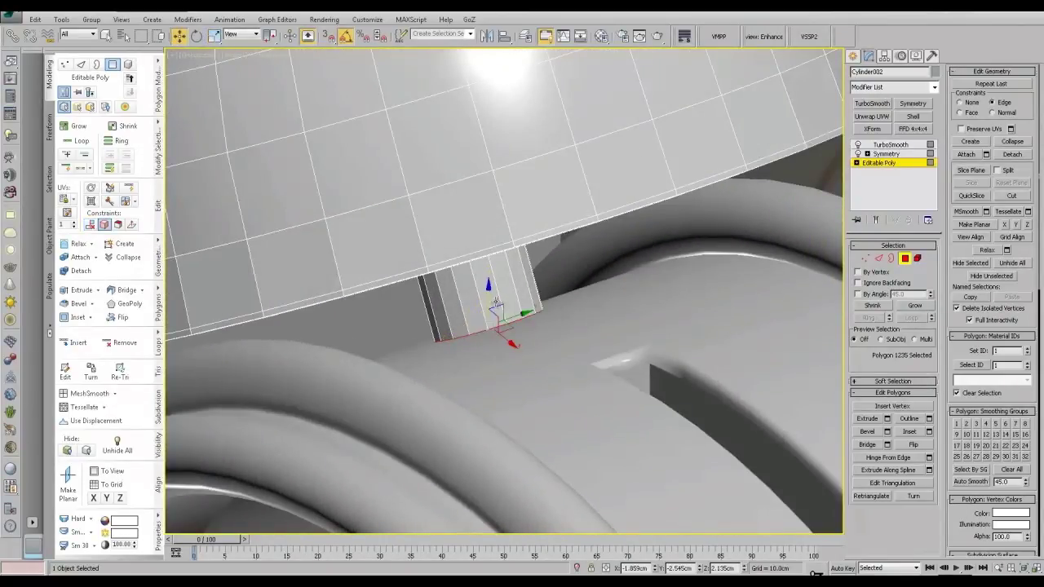
left_click_drag(487, 298, 487, 296)
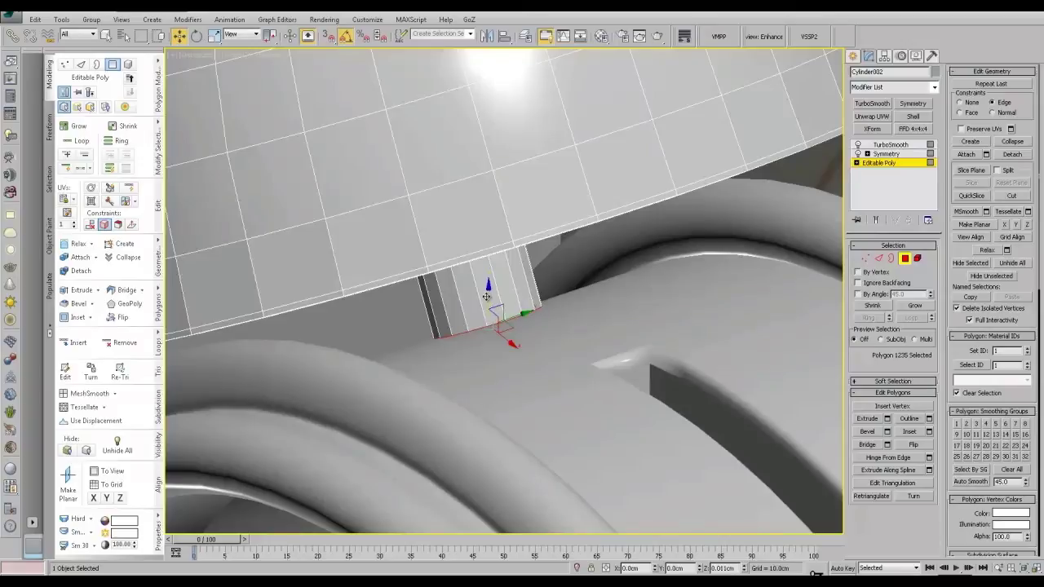
Step: Bevel the rod's end polygon with a height of 0.04 cm and an outline amount of 0, and delete that polygon
left_click(887, 432)
right_click(402, 169)
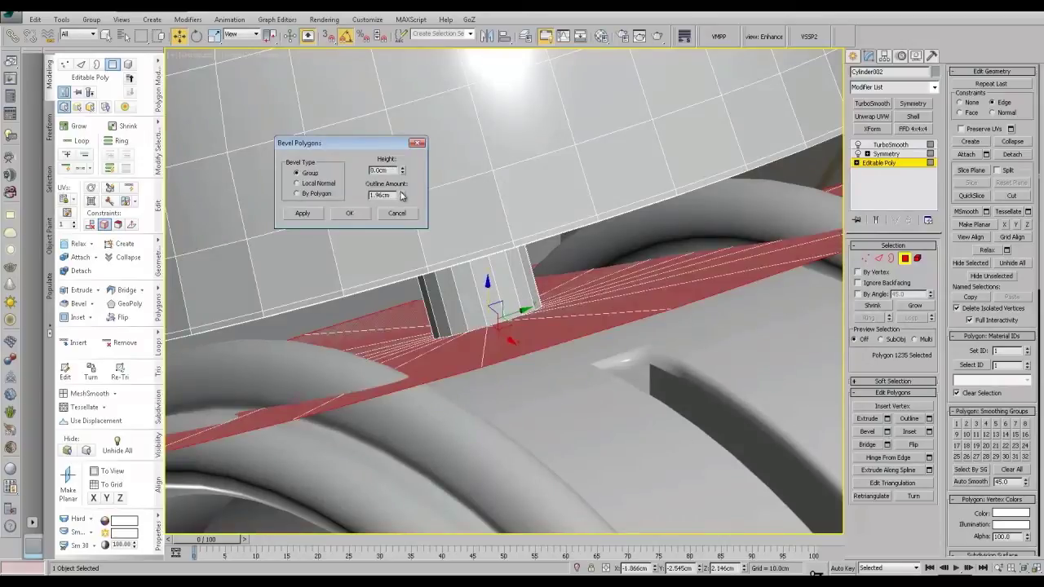
right_click(401, 195)
left_click(404, 169)
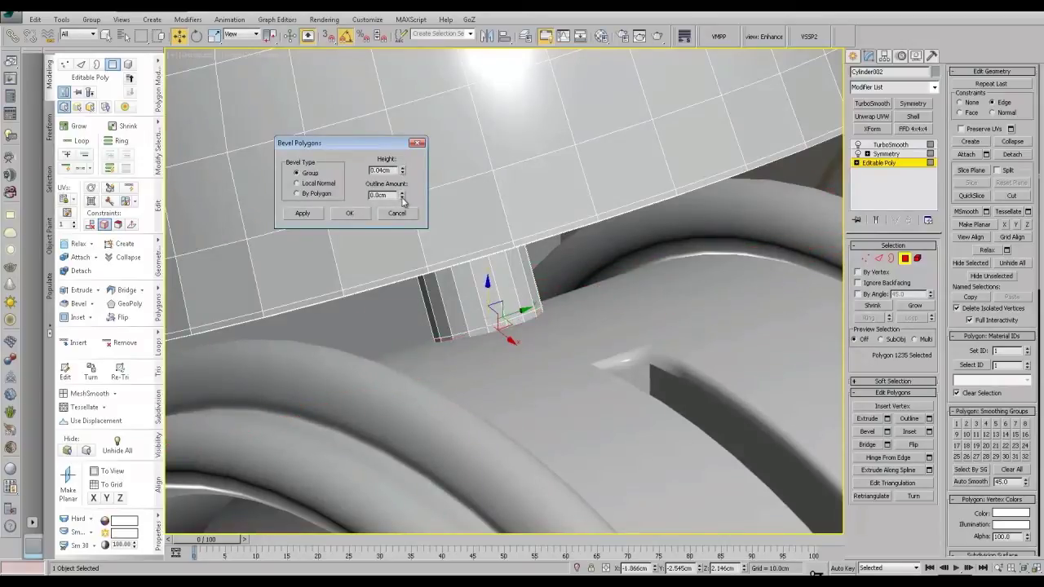
left_click(353, 213)
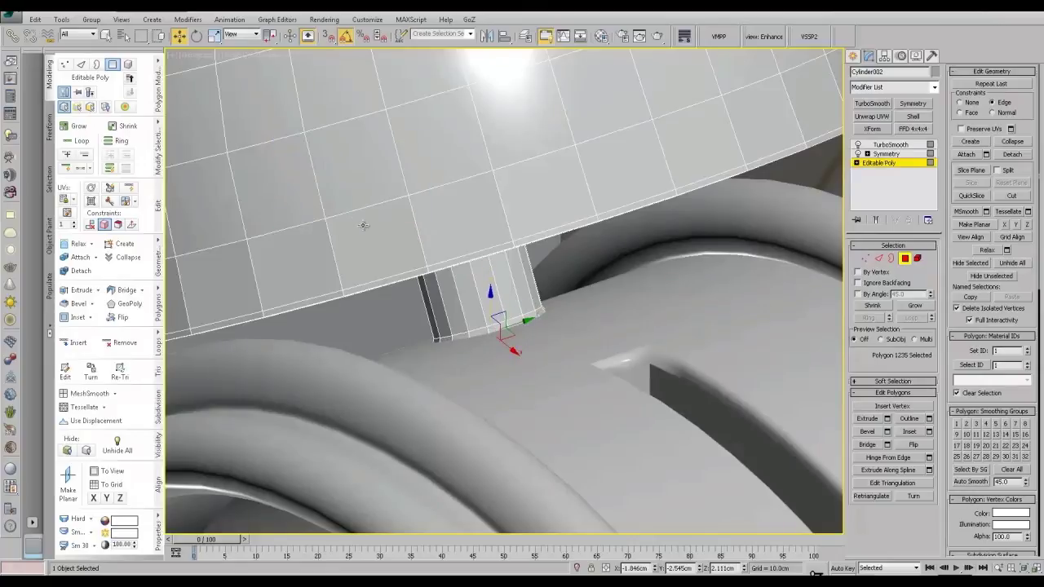
key("Delete")
Step: Check the bell and its rod against the clock body at the TurboSmooth level
scroll(363, 226, "down", 6)
middle_click_drag(454, 238, 477, 303, "alt")
left_click(903, 163)
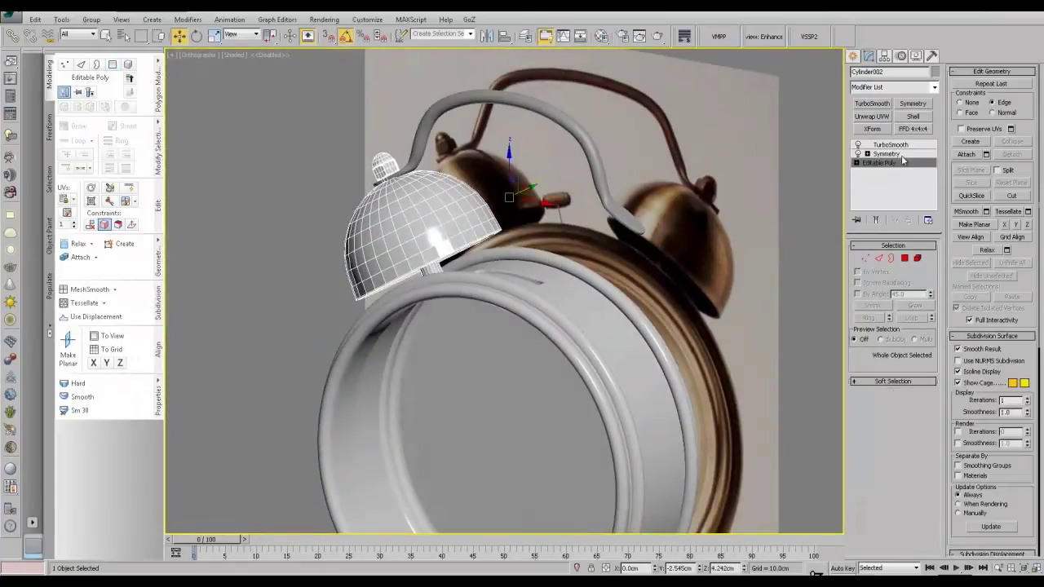
left_click(906, 146)
middle_click_drag(536, 318, 516, 323, "alt")
Step: Select the polygons around the rod's open lower border and grow the selection up along the rod
left_click(879, 166)
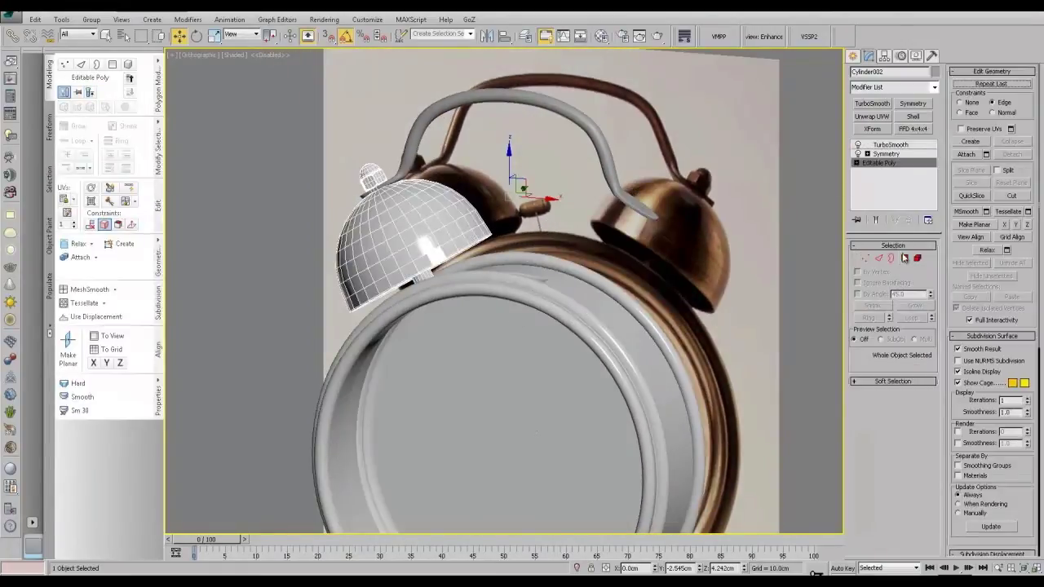
left_click(904, 258)
middle_click_drag(439, 323, 411, 287, "alt")
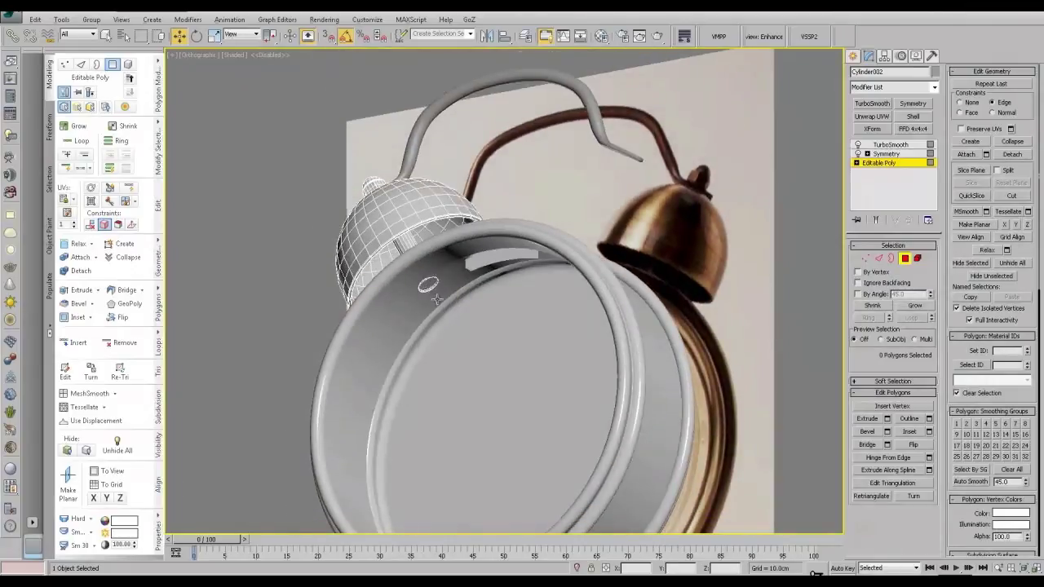
scroll(435, 297, "up", 8)
left_click(890, 258)
left_click(414, 156)
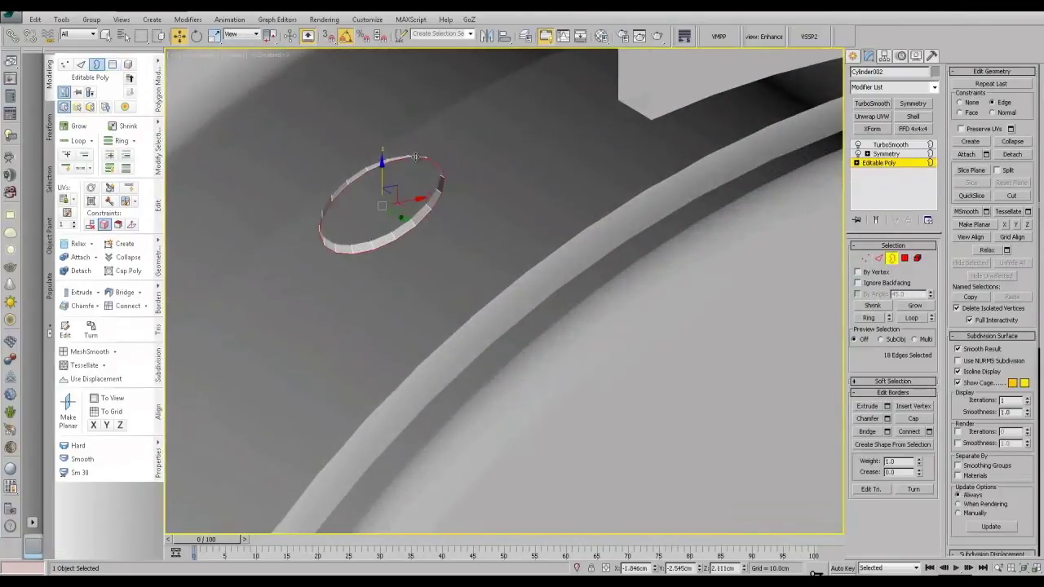
left_click(904, 258, "ctrl")
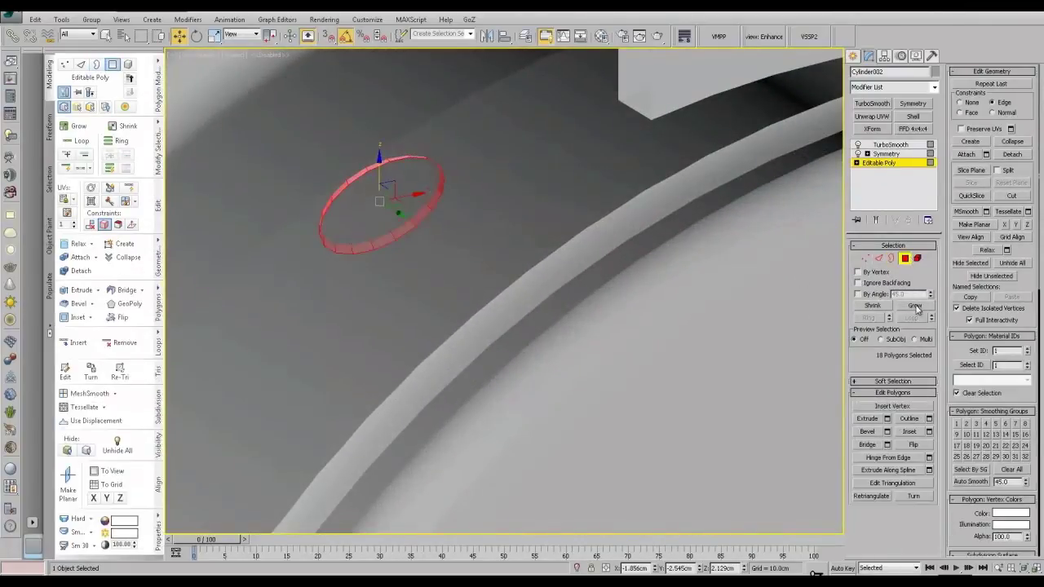
left_click(916, 306)
left_click(916, 305)
left_click(915, 306)
scroll(324, 171, "down", 3)
middle_click_drag(324, 163, 366, 343)
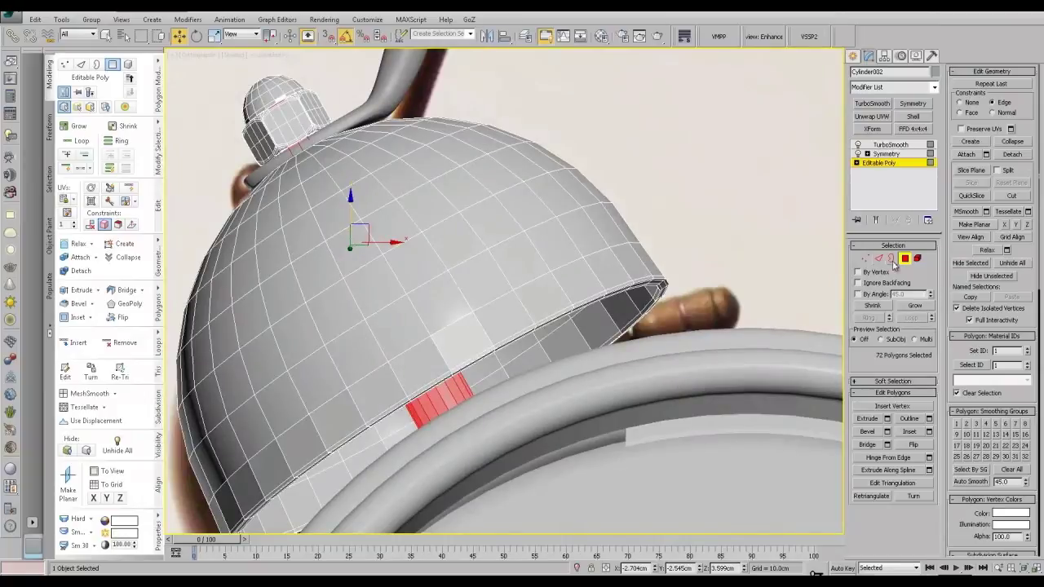
Step: Select the bell dome as an element and hide it to expose the rod inside
left_click(917, 257)
left_click(644, 245)
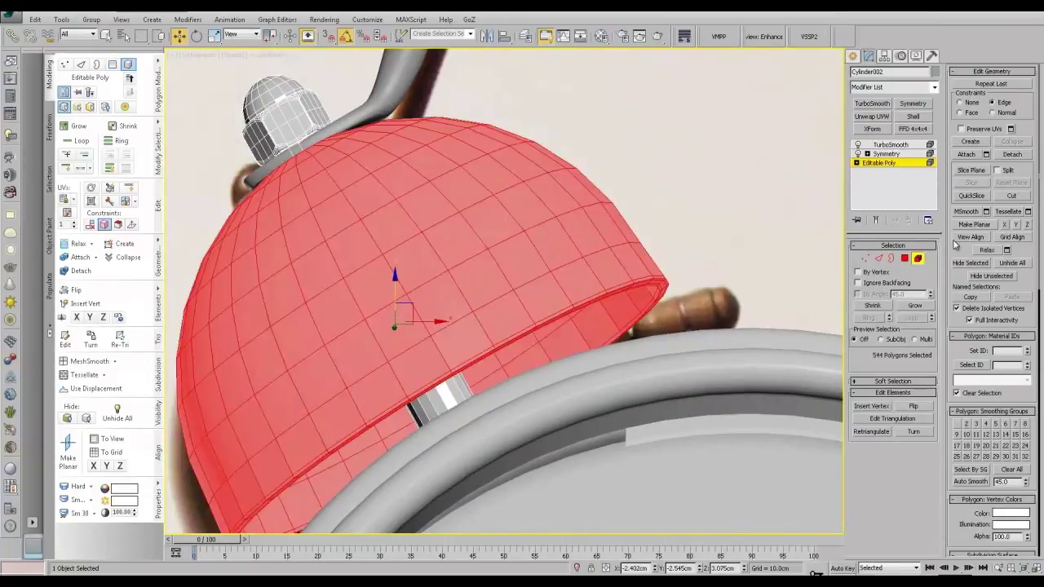
left_click(970, 262)
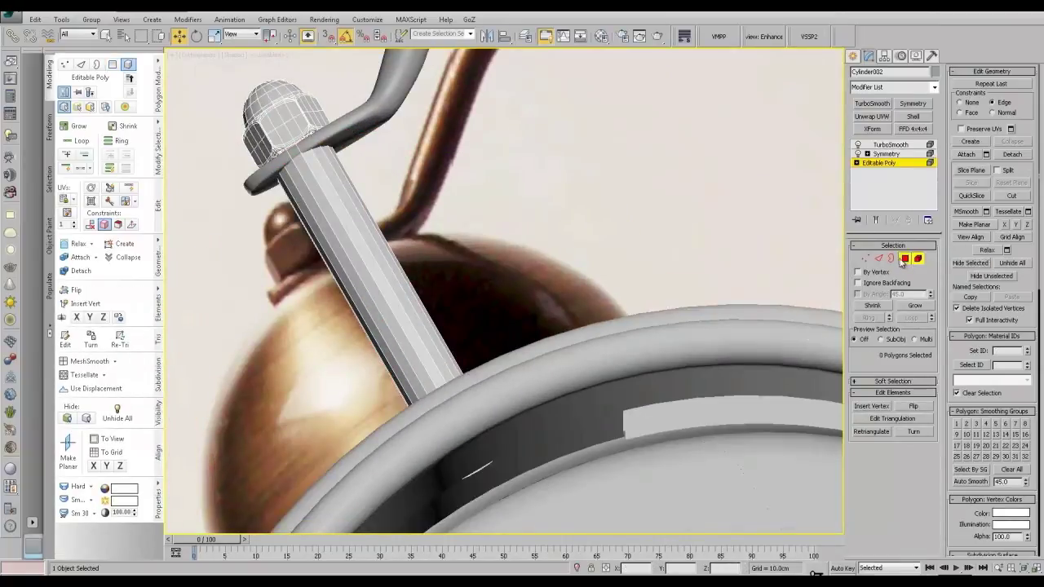
Step: Reselect the exposed rod's polygons from its lower border, growing toward the knob and shrinking back to the shaft only
left_click(905, 258)
middle_click_drag(482, 301, 463, 240, "alt")
left_click(891, 258)
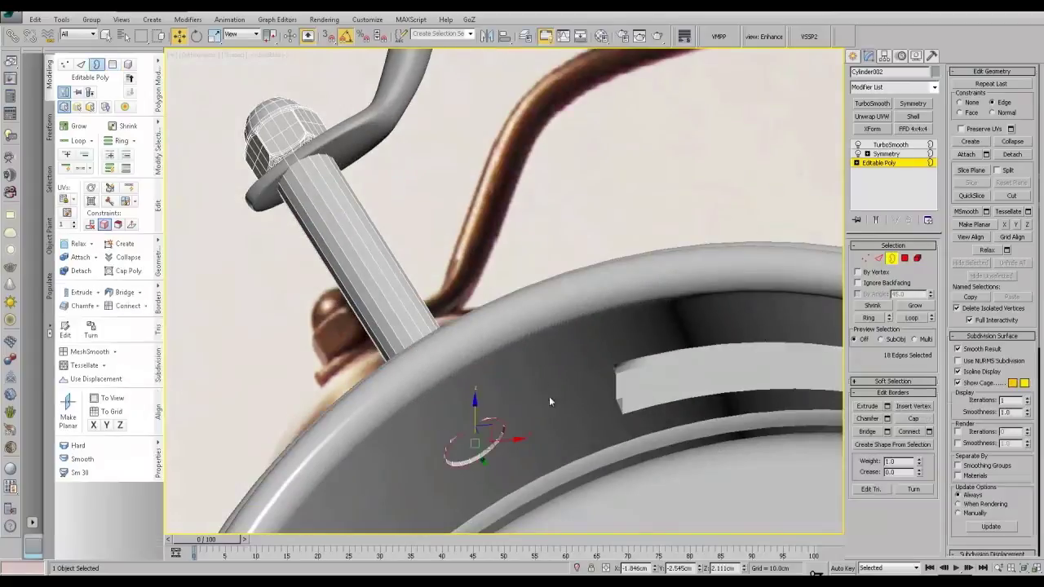
left_click(904, 258, "ctrl")
left_click(908, 307)
left_click(907, 309)
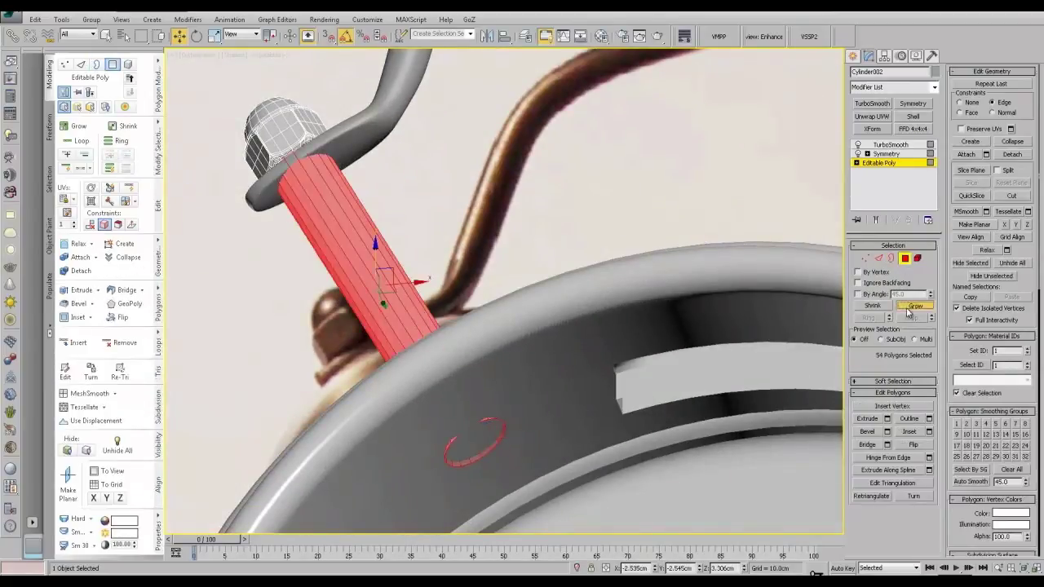
left_click(908, 309)
left_click(908, 309)
left_click(909, 308)
left_click(874, 306)
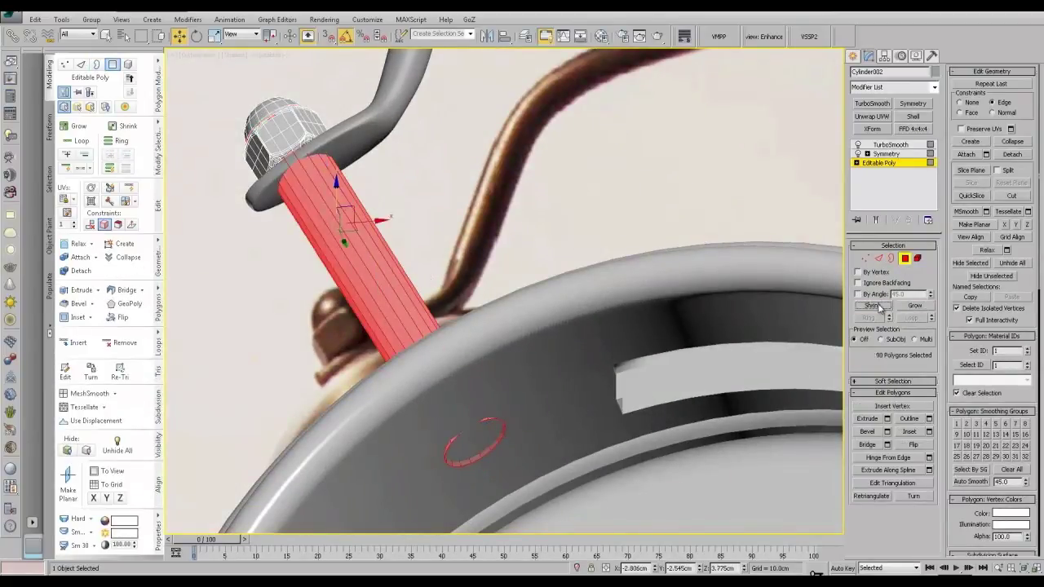
left_click(874, 306)
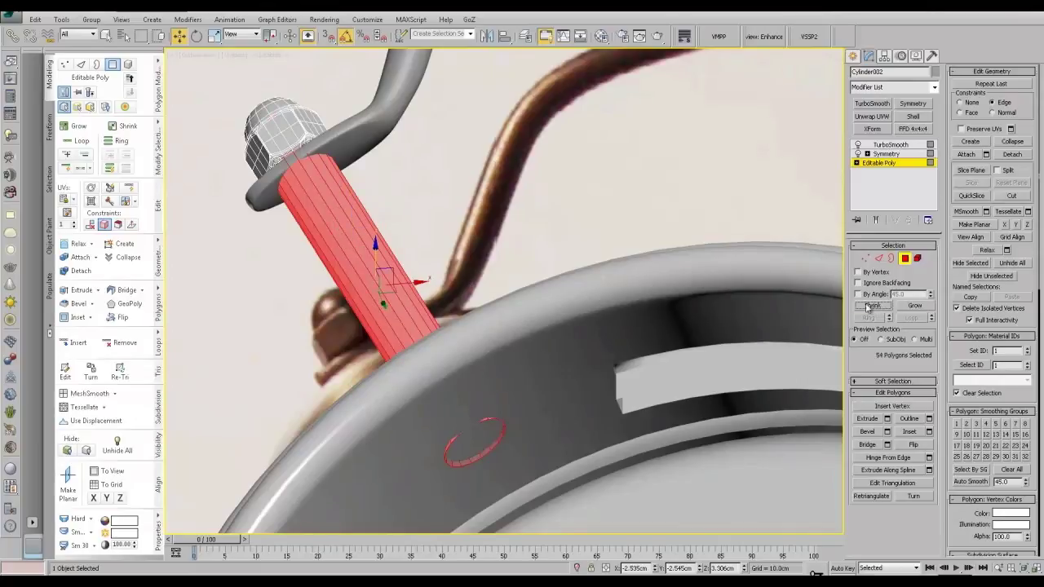
Step: Insert an edge loop around the rod just below the handle's flat end with SwiftLoop
middle_click_drag(420, 238, 441, 274, "alt")
scroll(441, 274, "up", 3)
middle_click_drag(392, 187, 482, 310)
middle_click_drag(482, 310, 456, 311, "alt")
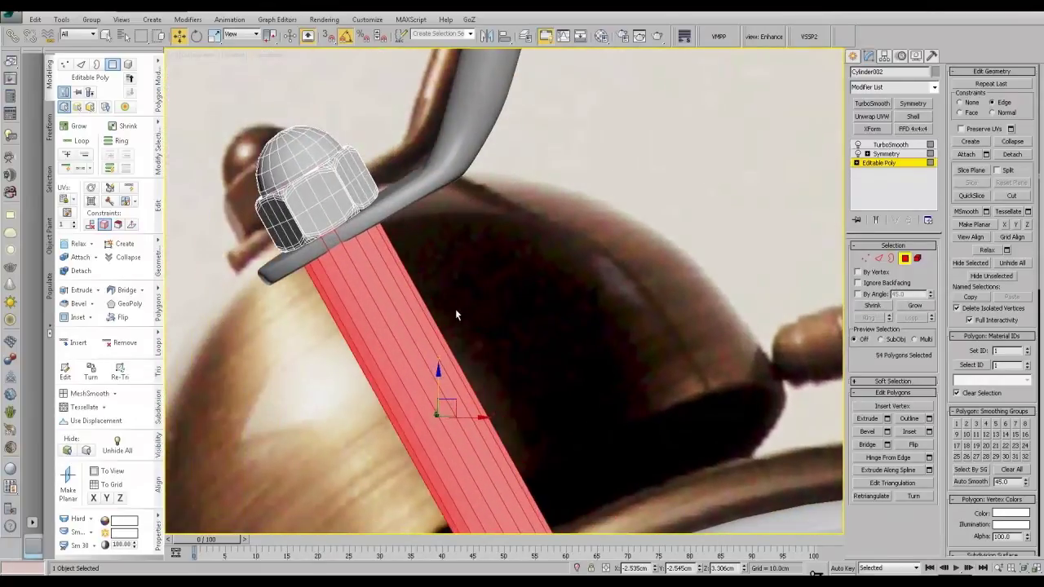
left_click(128, 187)
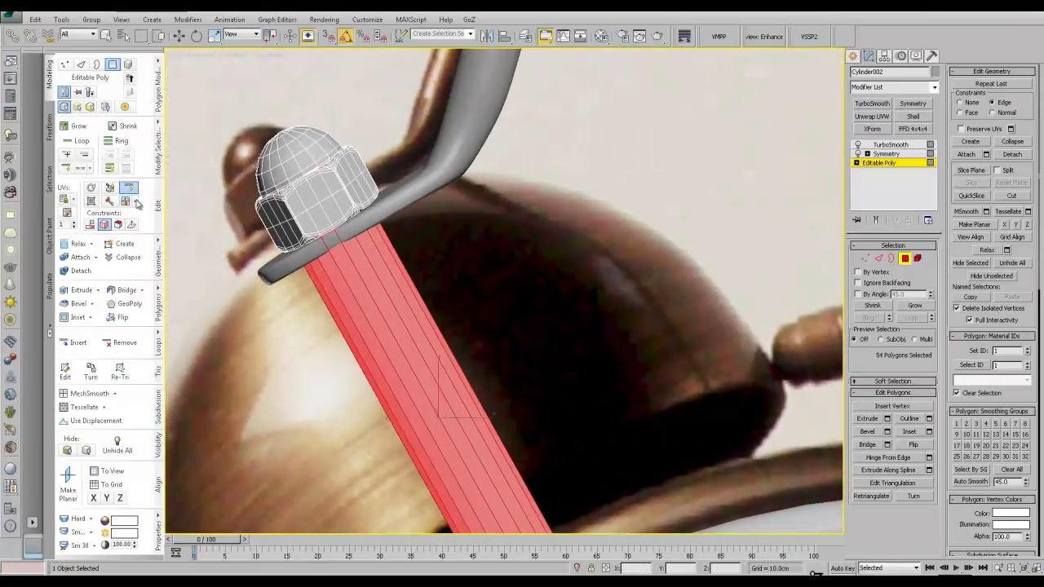
left_click(354, 276)
key("w")
Step: Delete the rod's upper polygons from the new edge loop up into the knob, keeping the shaft below selected out
left_click(887, 309)
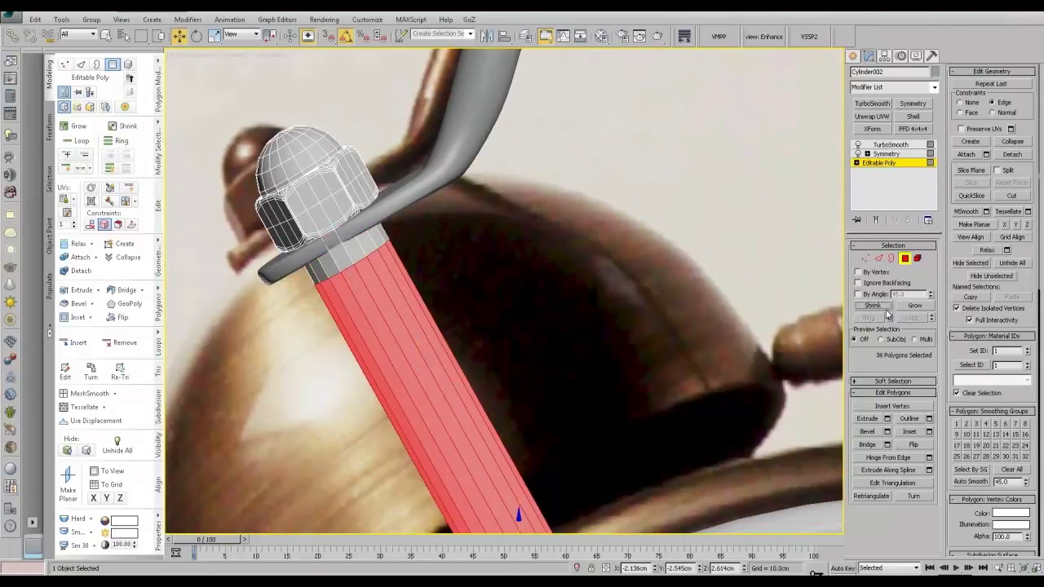
middle_click_drag(624, 375, 638, 324)
left_click(366, 197)
left_click(378, 191, "shift")
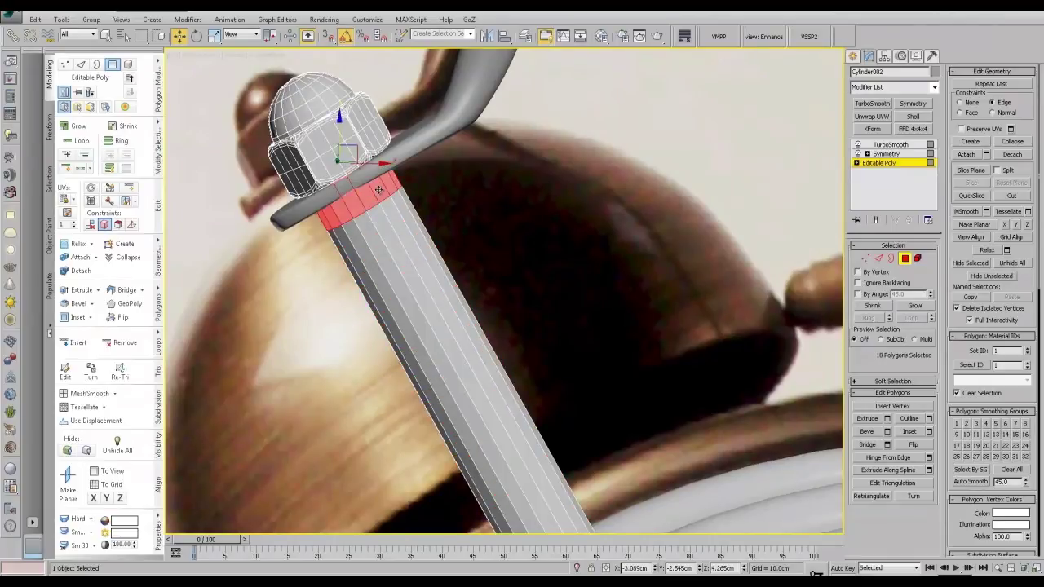
left_click(909, 308)
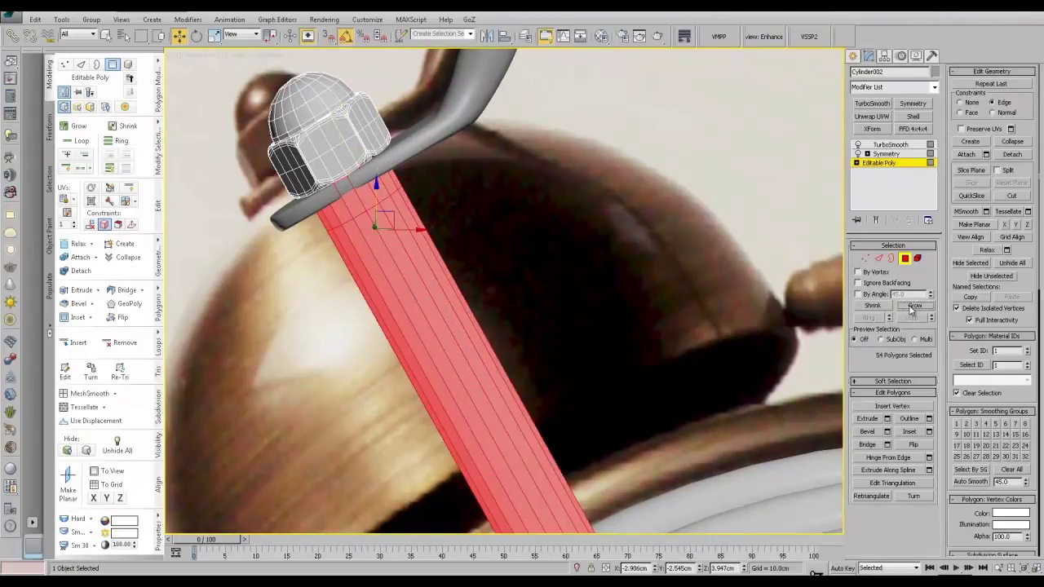
left_click(909, 307)
left_click(909, 308)
scroll(562, 255, "up", 5)
scroll(520, 216, "down", 5)
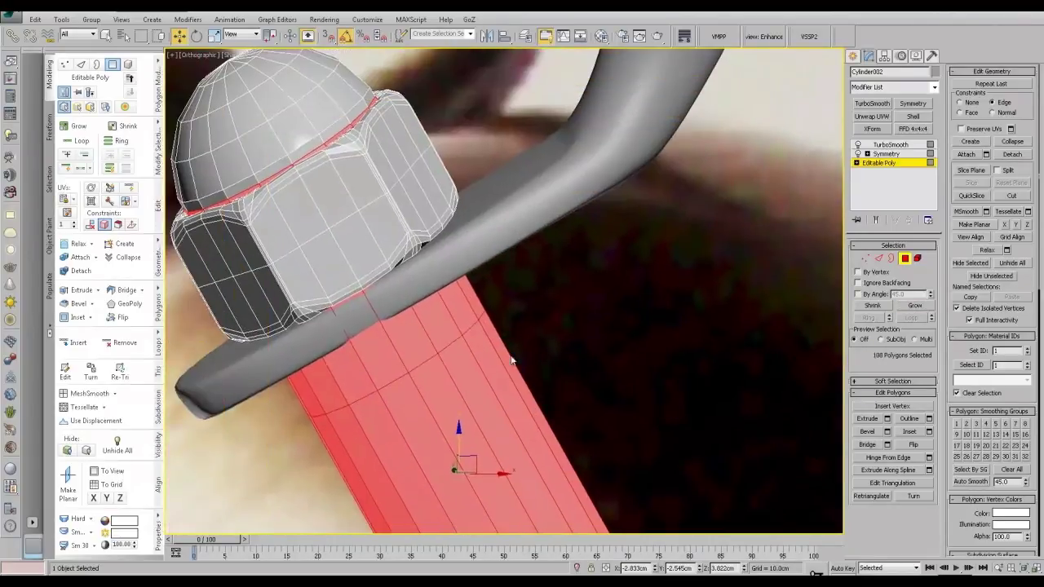
left_click(873, 307)
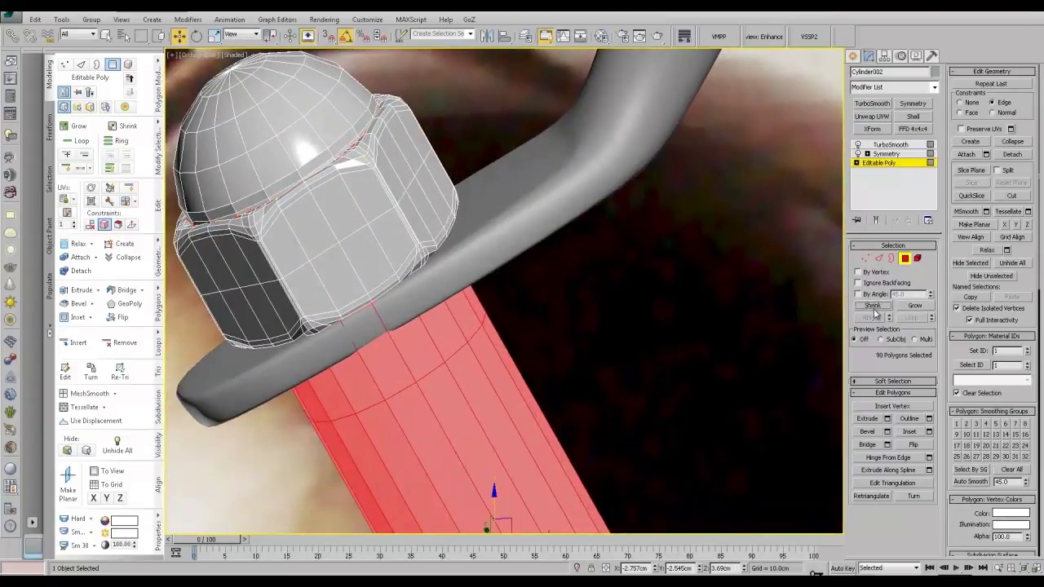
scroll(664, 384, "down", 5)
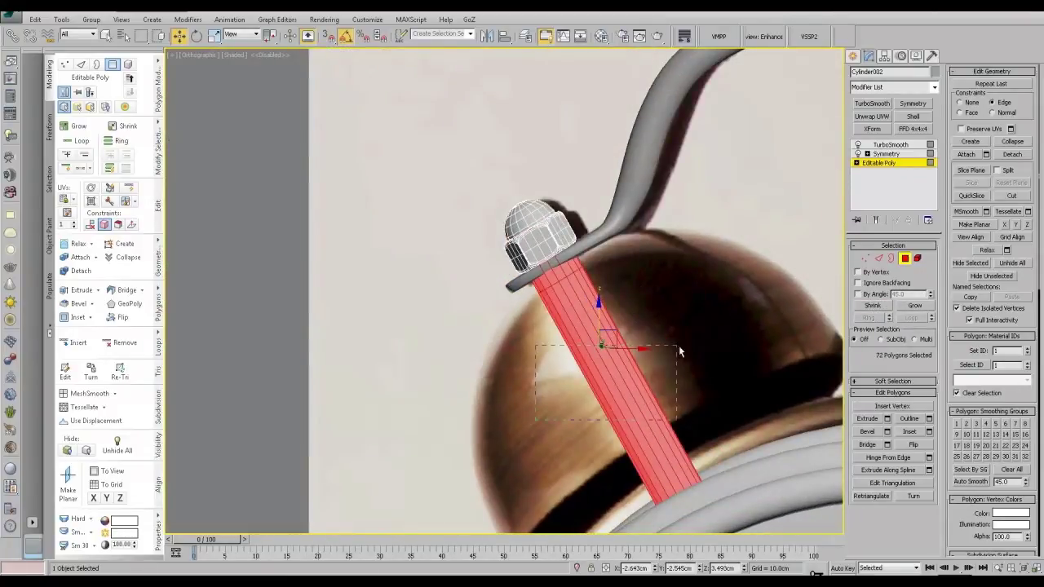
left_click_drag(679, 346, 681, 347, "alt")
scroll(665, 383, "down", 5)
middle_click_drag(665, 464, 642, 465, "alt")
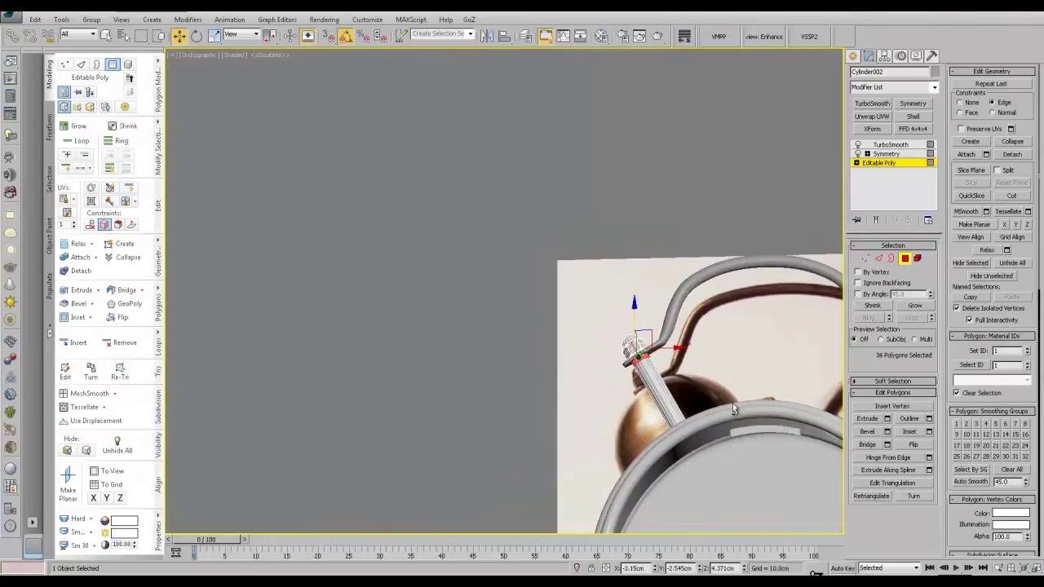
scroll(680, 367, "up", 4)
middle_click_drag(733, 403, 663, 348, "alt")
scroll(677, 355, "down", 1)
key("Delete")
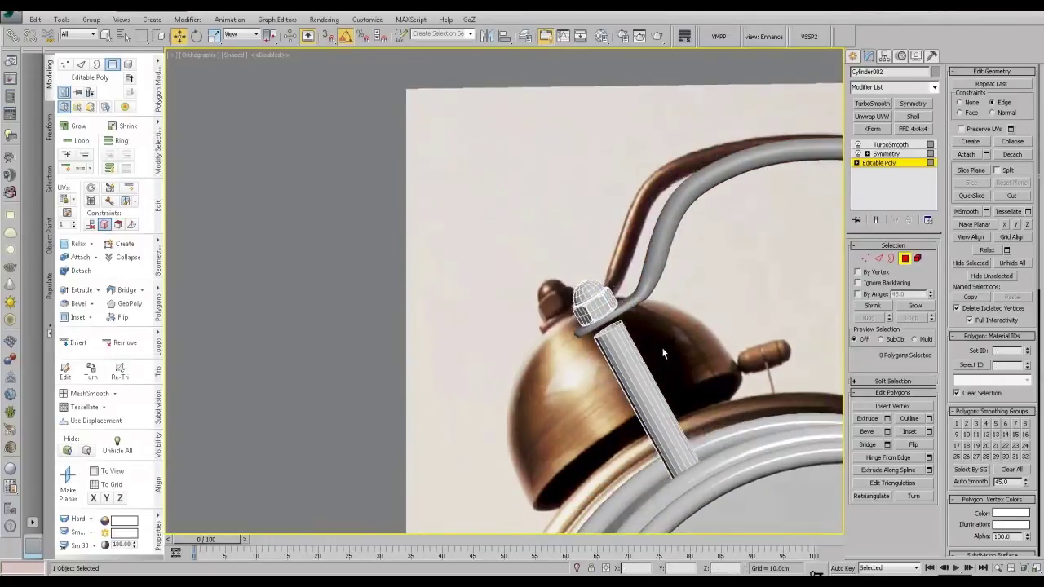
Step: Unhide the bell dome and bring the whole clock back into view
scroll(663, 353, "down", 1)
left_click(1012, 262)
middle_click_drag(754, 380, 537, 378)
scroll(617, 318, "down", 5)
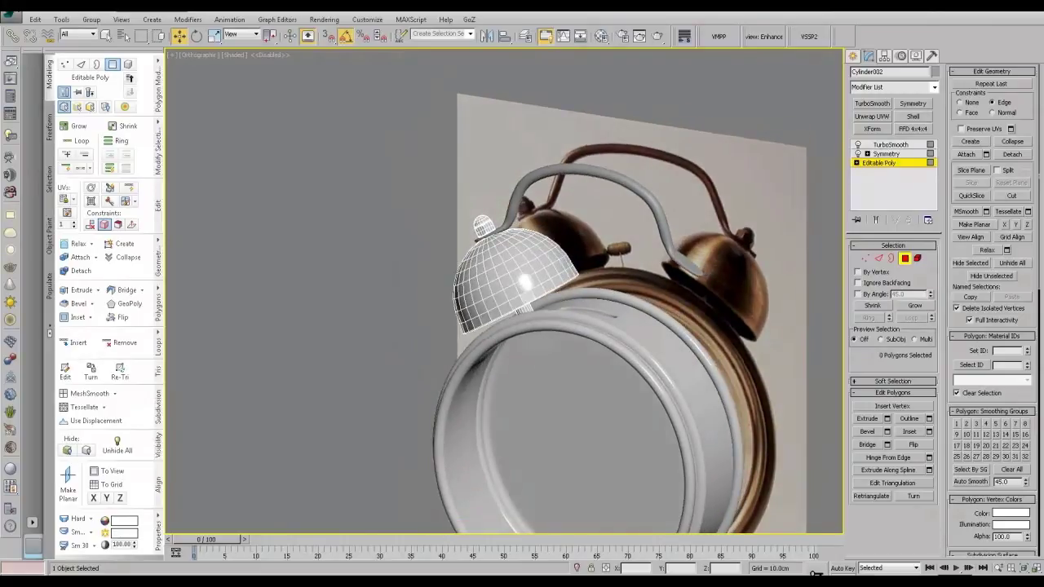
Step: Switch to Windows Photo Viewer to examine the hammer between the bells in the Alarm_Clock_Ref photo, and return to the model
key("alt+Tab")
left_click_drag(327, 274, 319, 419)
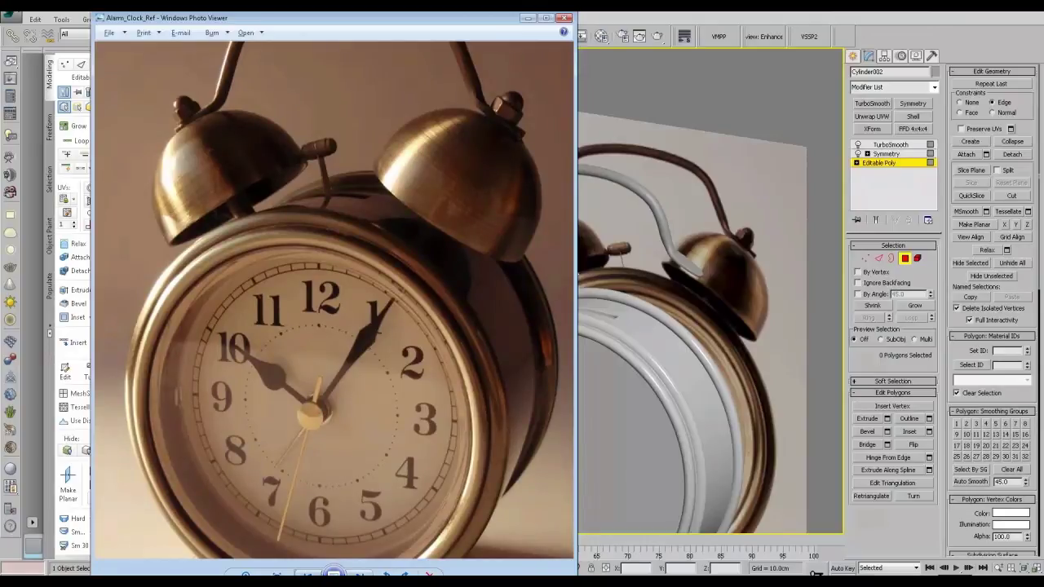
key("alt+Tab")
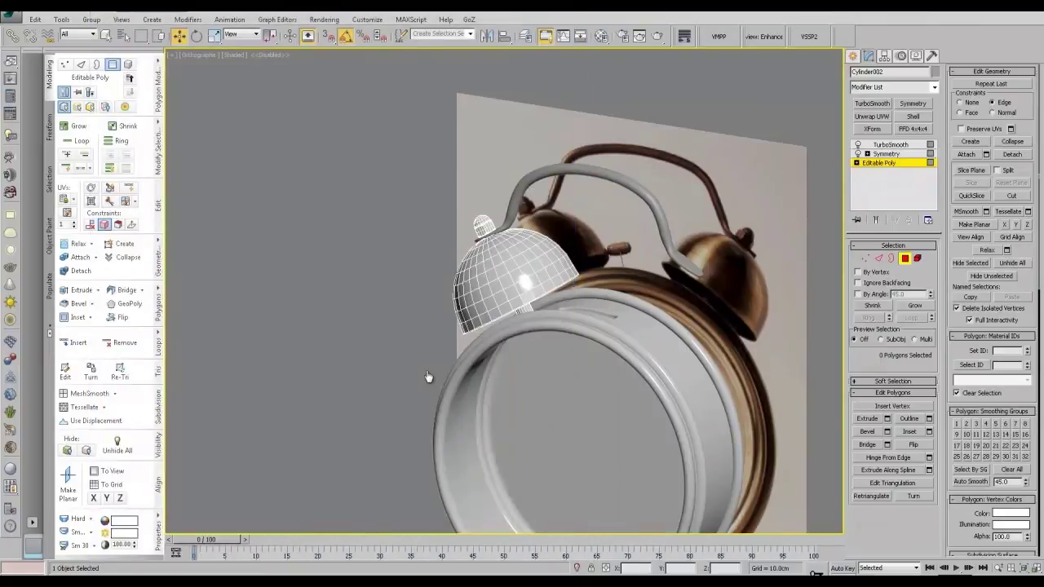
Step: Create a thin box for the hammer arm between the bells in the front view, about 0.94 cm long and 0.05 cm wide
middle_click_drag(528, 372, 452, 363)
left_click(887, 164)
middle_click_drag(550, 343, 512, 352)
key("f")
scroll(512, 351, "up", 3)
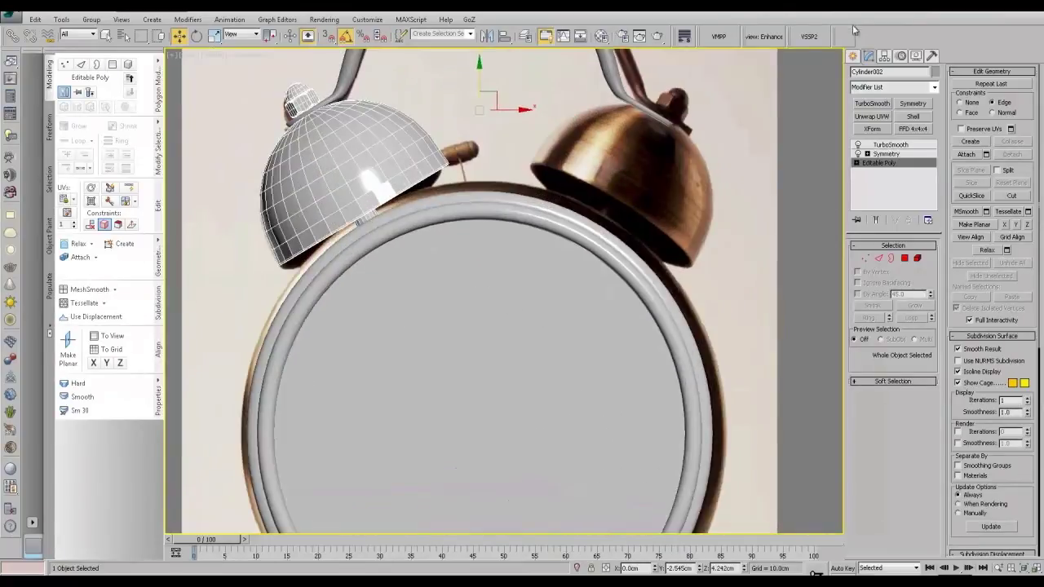
left_click(853, 59)
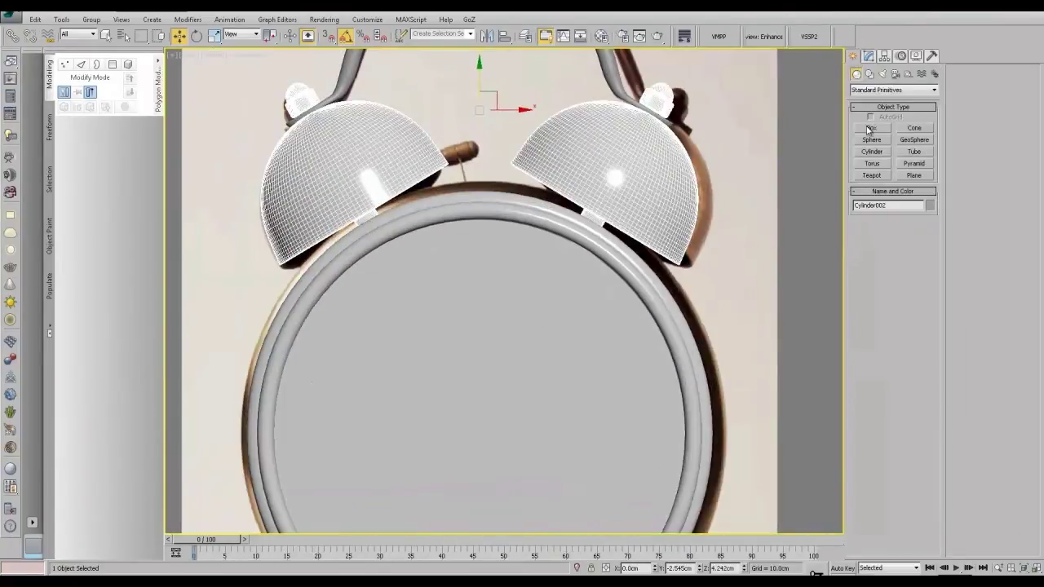
left_click(871, 129)
left_click_drag(476, 139, 477, 193)
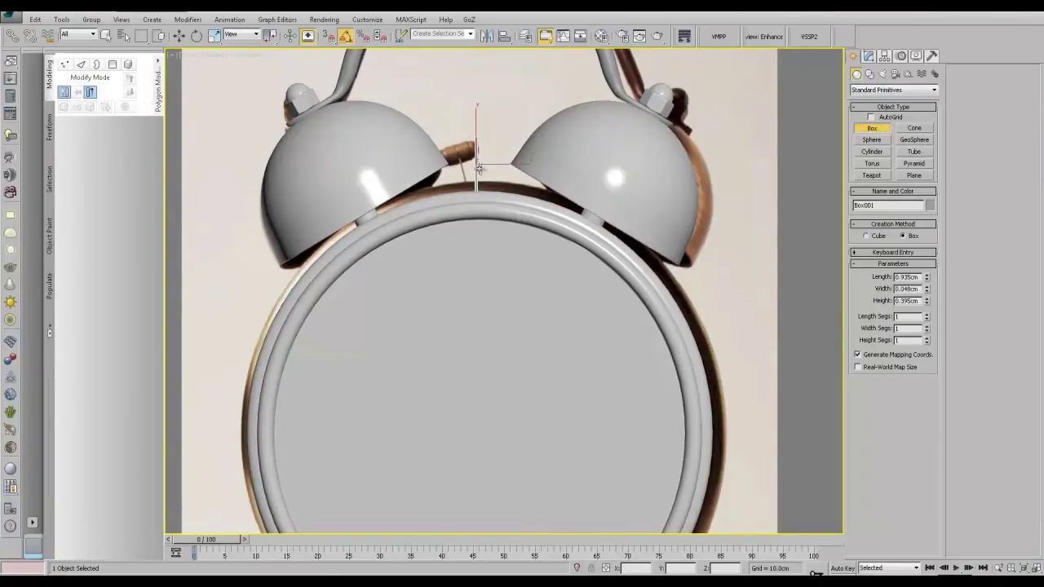
left_click(480, 171)
middle_click_drag(481, 172, 456, 193, "alt")
Step: Move the box along Y to about -7.64 cm, in front of the clock body, and convert it to an Editable Poly
key("w")
left_click_drag(509, 150, 226, 270)
middle_click_drag(289, 219, 416, 171)
middle_click_drag(389, 243, 390, 275)
scroll(390, 275, "up", 4)
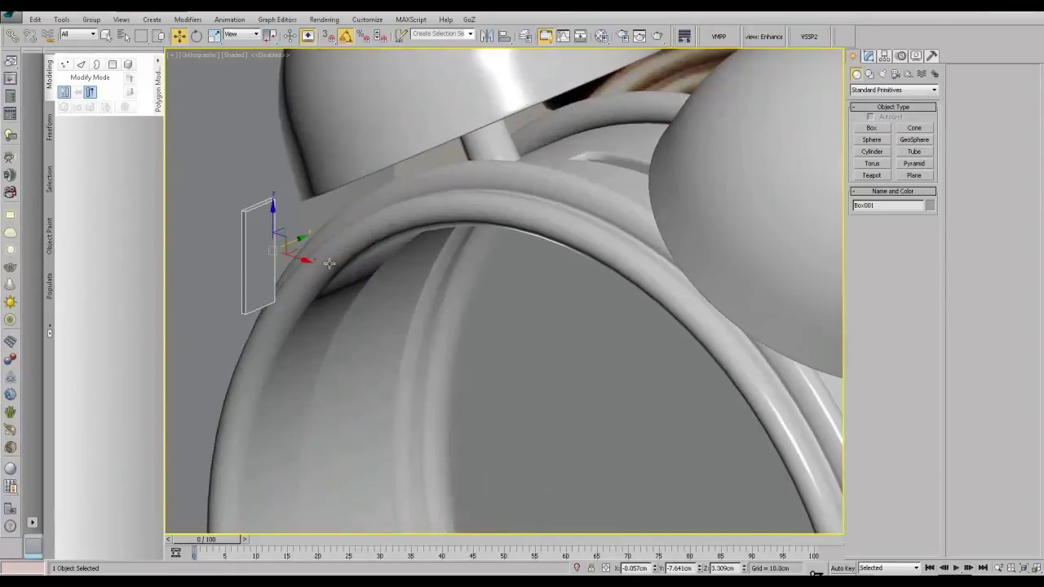
middle_click_drag(330, 264, 424, 303)
scroll(424, 303, "up", 2)
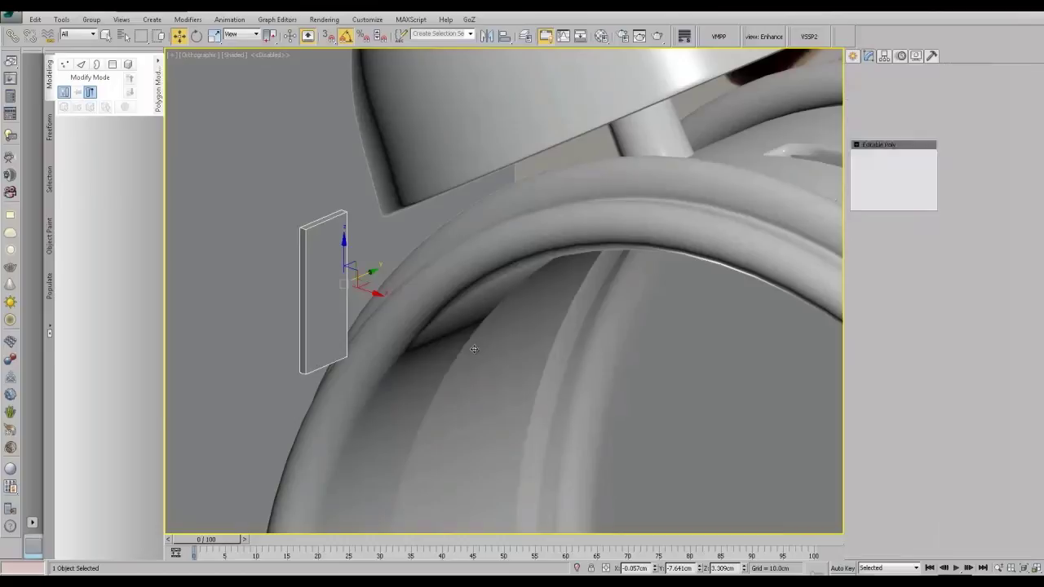
Step: Narrow the box's depth by moving the four vertices of its rear side forward along Y
key("1")
left_click_drag(328, 379, 328, 379)
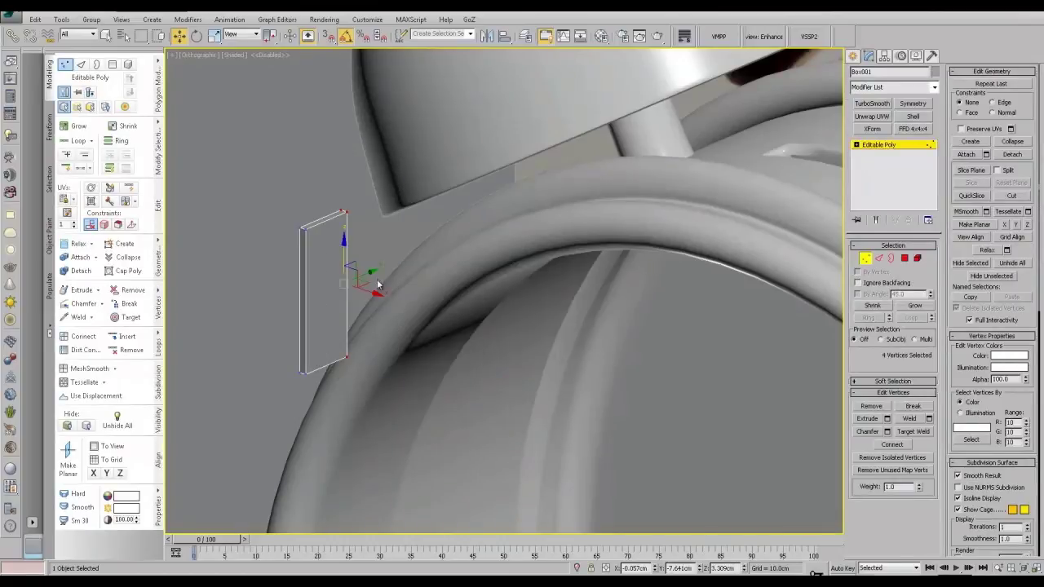
left_click_drag(367, 274, 349, 281)
left_click(885, 149)
Step: Move the box back along Y and lower it so it stands in the slot on top of the clock body
scroll(644, 169, "down", 4)
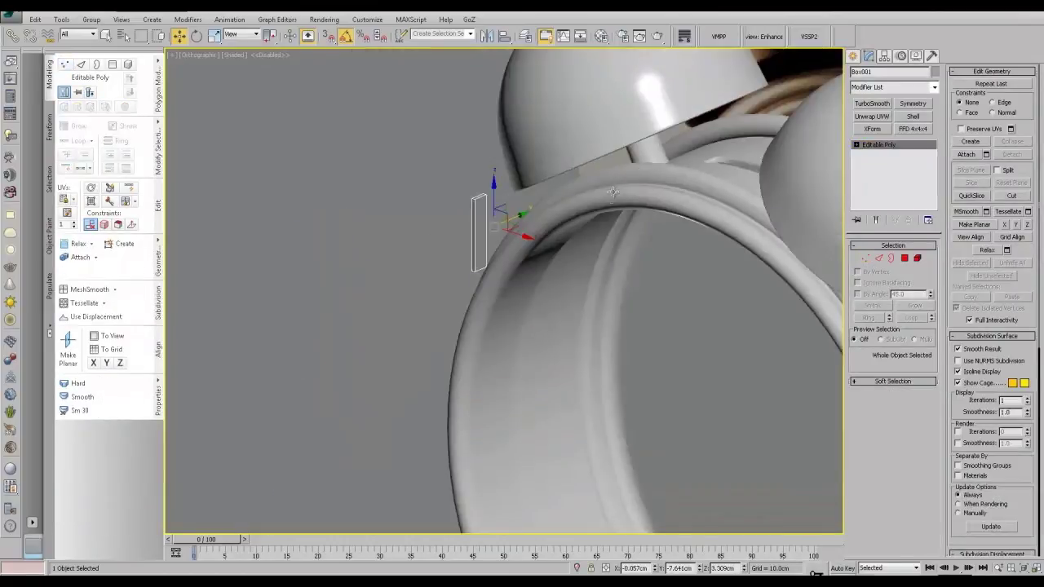
left_click_drag(523, 214, 771, 109)
middle_click_drag(749, 176, 722, 213)
scroll(722, 213, "up", 4)
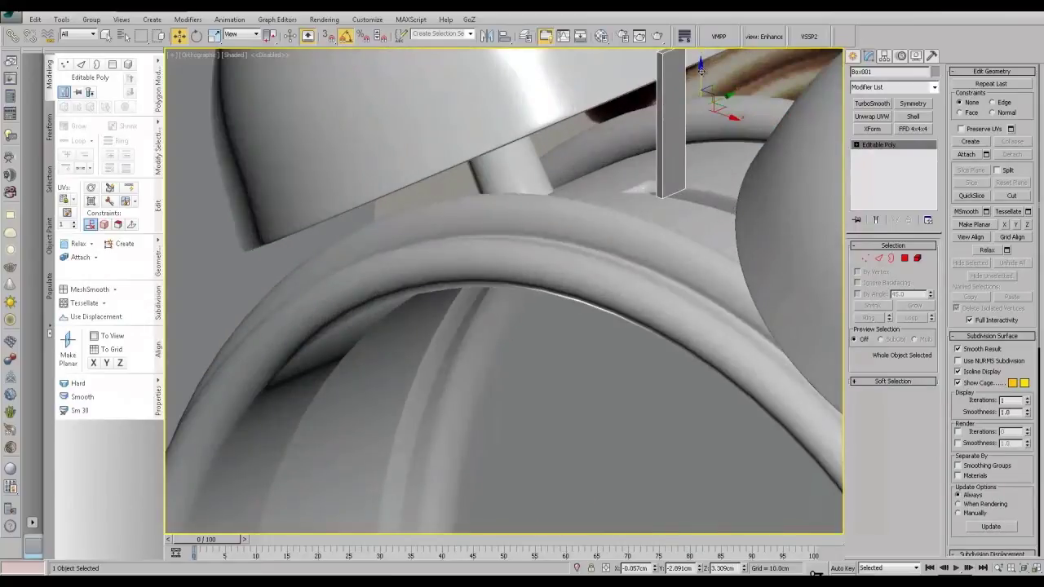
left_click_drag(700, 71, 701, 101)
middle_click_drag(701, 101, 711, 126, "alt")
left_click_drag(743, 127, 835, 93)
middle_click_drag(835, 93, 812, 146, "alt")
middle_click_drag(770, 82, 751, 68, "alt")
left_click_drag(789, 67, 805, 108)
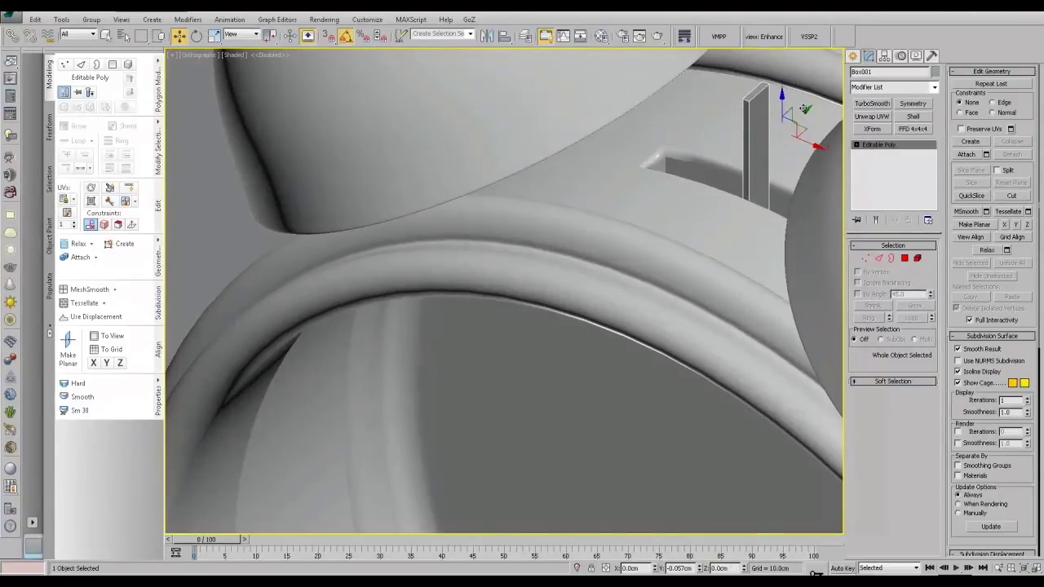
middle_click_drag(716, 173, 626, 192)
Step: Add supporting edge loops with SwiftLoop close to the long edges and the top end of the hammer arm box
left_click(133, 189)
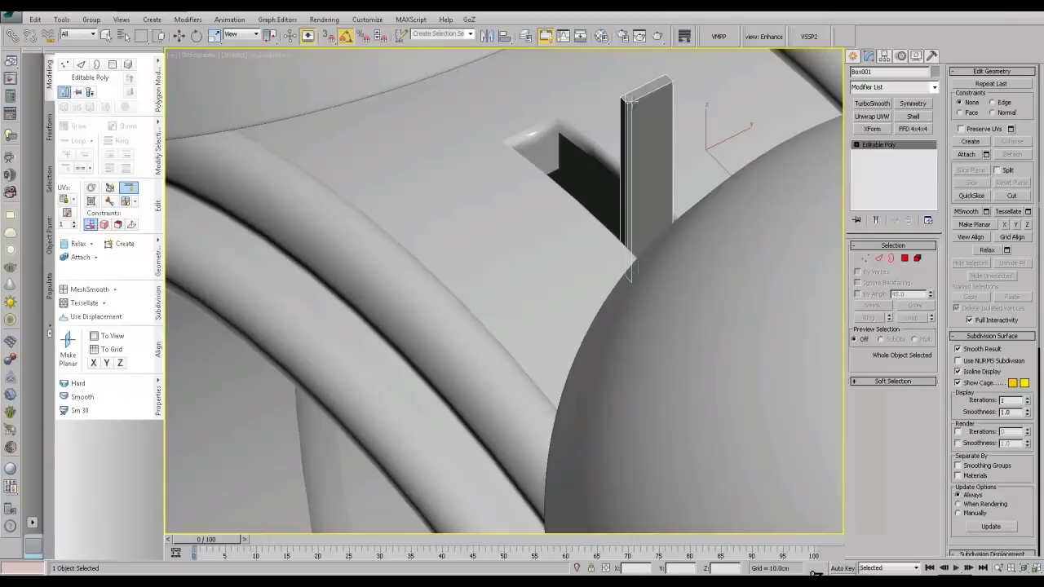
left_click(632, 101)
left_click(668, 88)
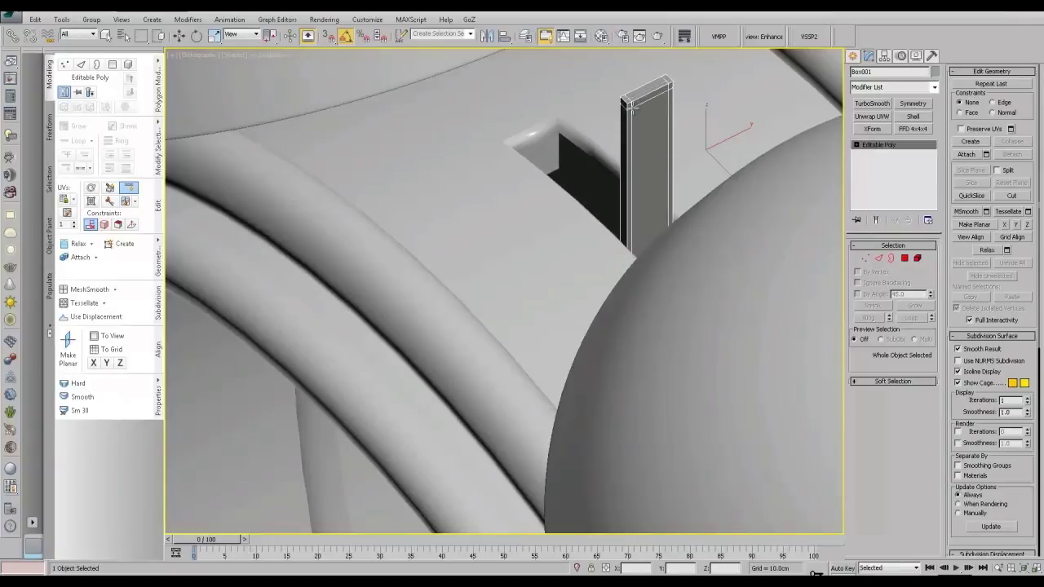
left_click(634, 109)
middle_click_drag(635, 109, 675, 114, "alt")
scroll(663, 107, "up", 5)
left_click(590, 94)
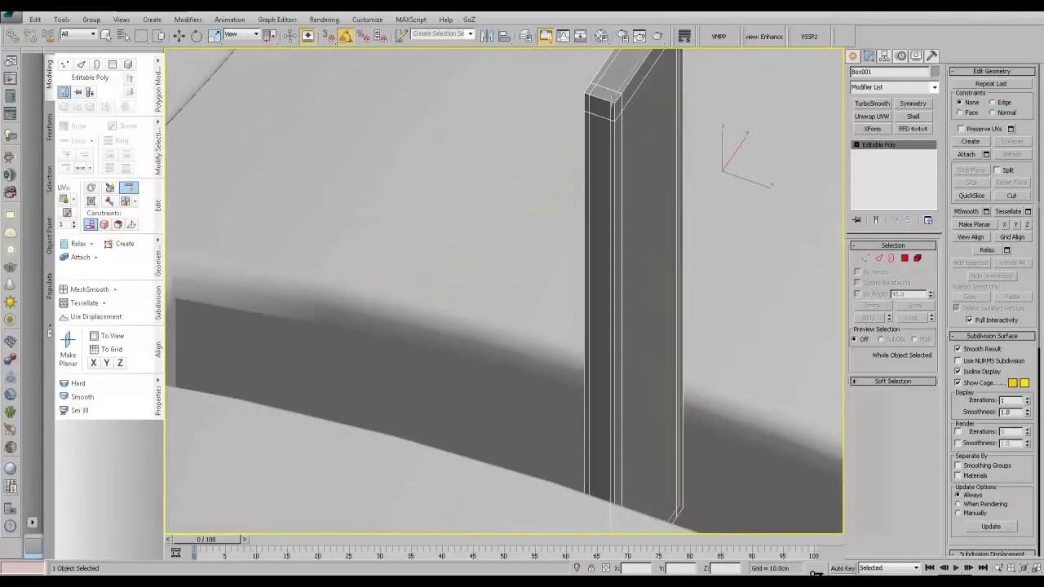
scroll(563, 289, "down", 3)
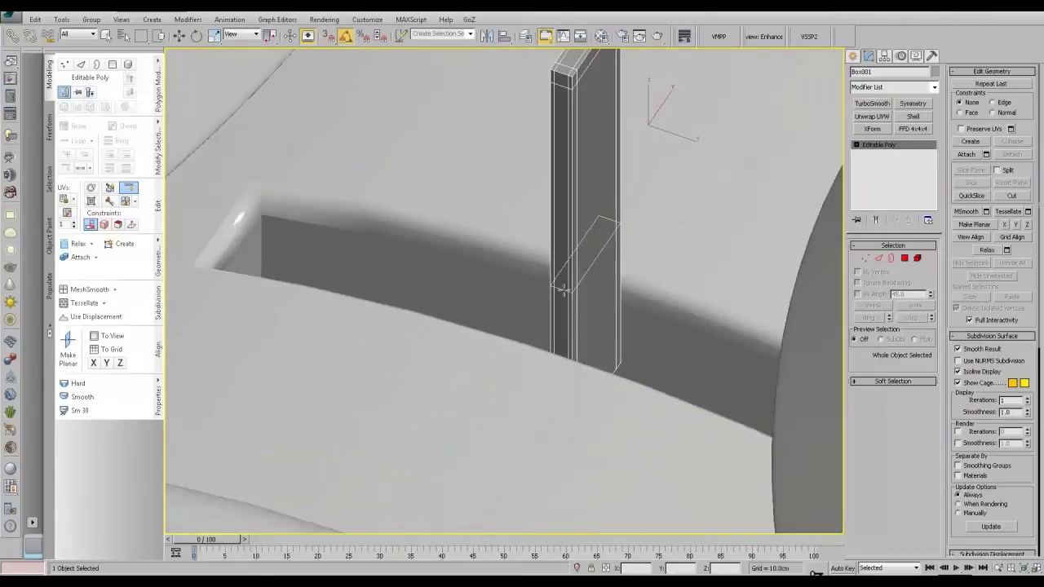
right_click(564, 292)
Step: Select the polygons capping the lower end of the hammer arm box and delete them
scroll(564, 294, "down", 2)
key("4")
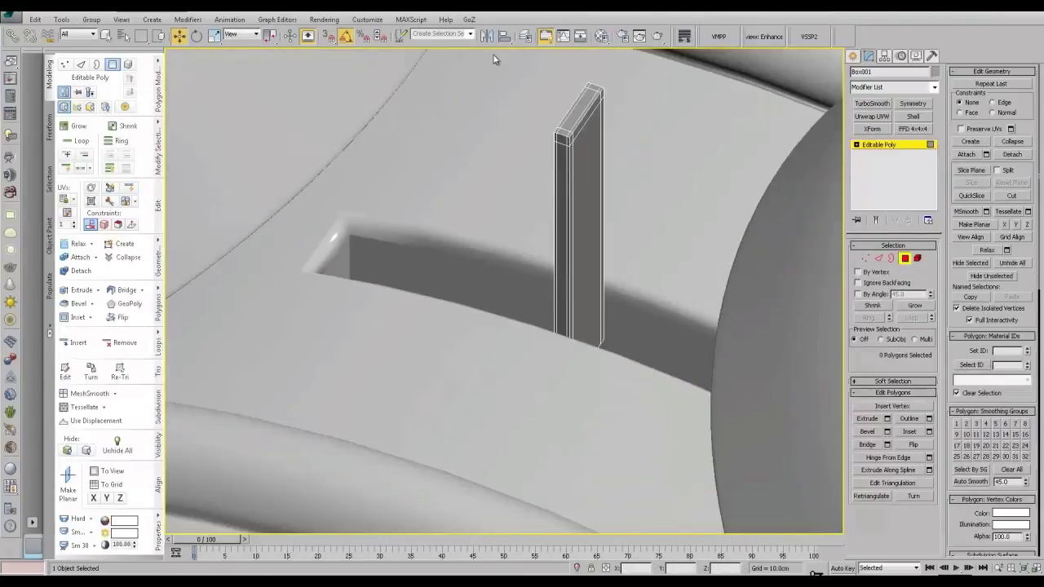
left_click_drag(494, 58, 662, 276)
left_click(662, 277)
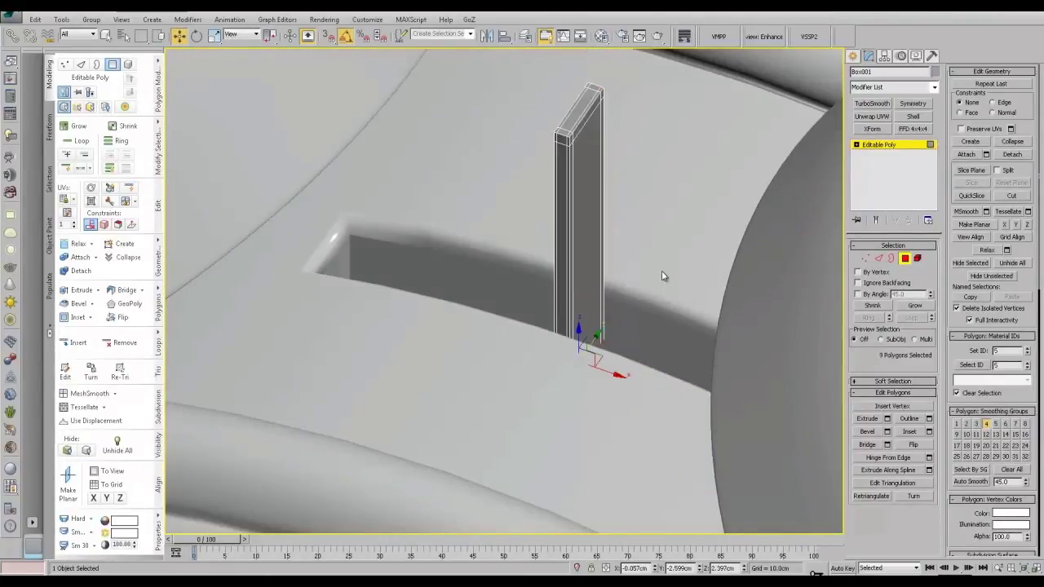
Step: Lower the open border at the bottom of the hammer arm along Z so the arm reaches deeper into the clock body
left_click(891, 259)
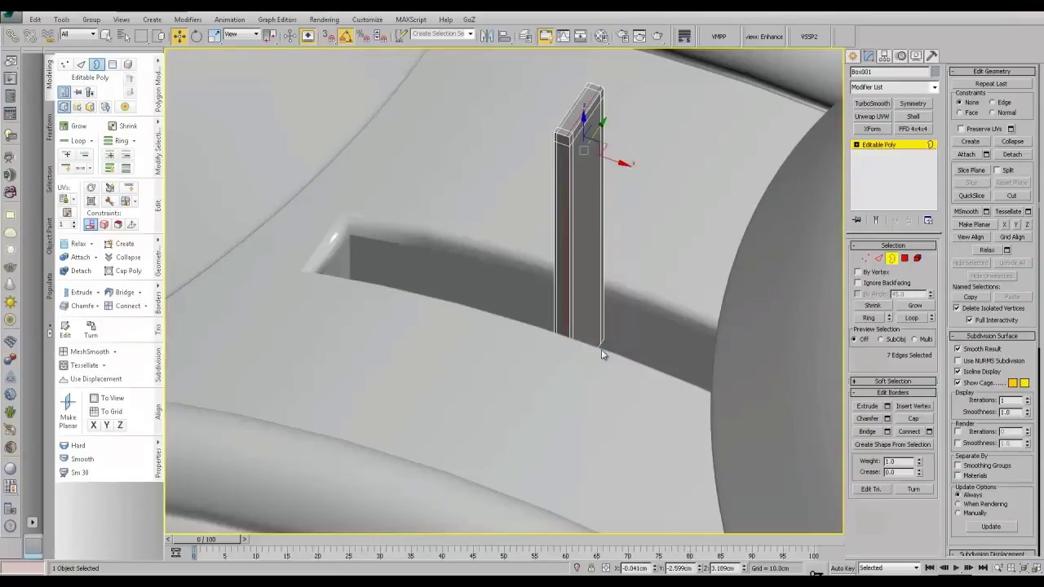
left_click_drag(579, 330, 582, 410)
scroll(633, 216, "down", 5)
middle_click_drag(617, 252, 615, 221, "alt")
left_click(886, 145)
key("f")
key("z")
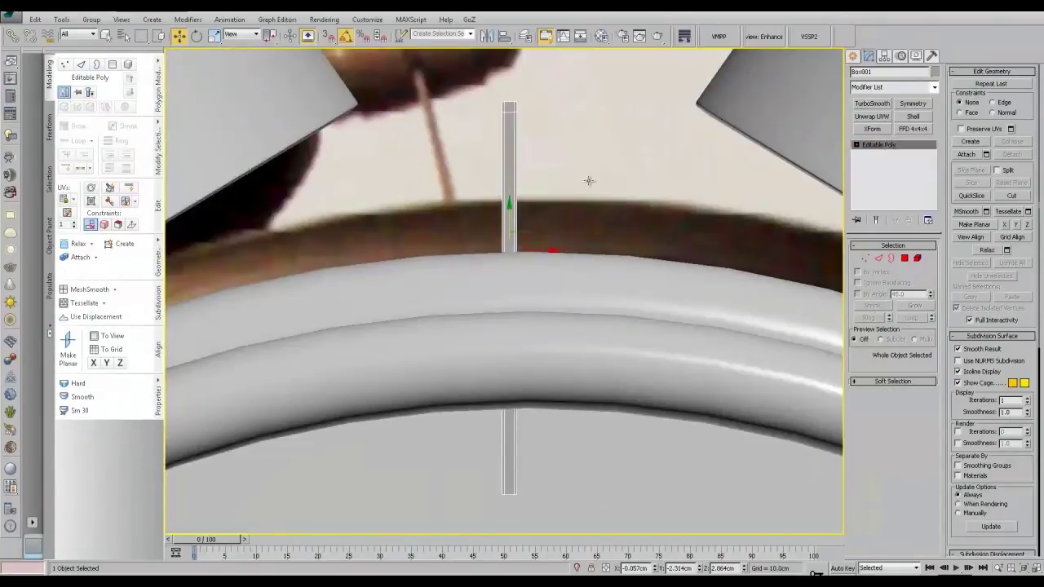
scroll(589, 178, "down", 3)
middle_click_drag(562, 149, 562, 193)
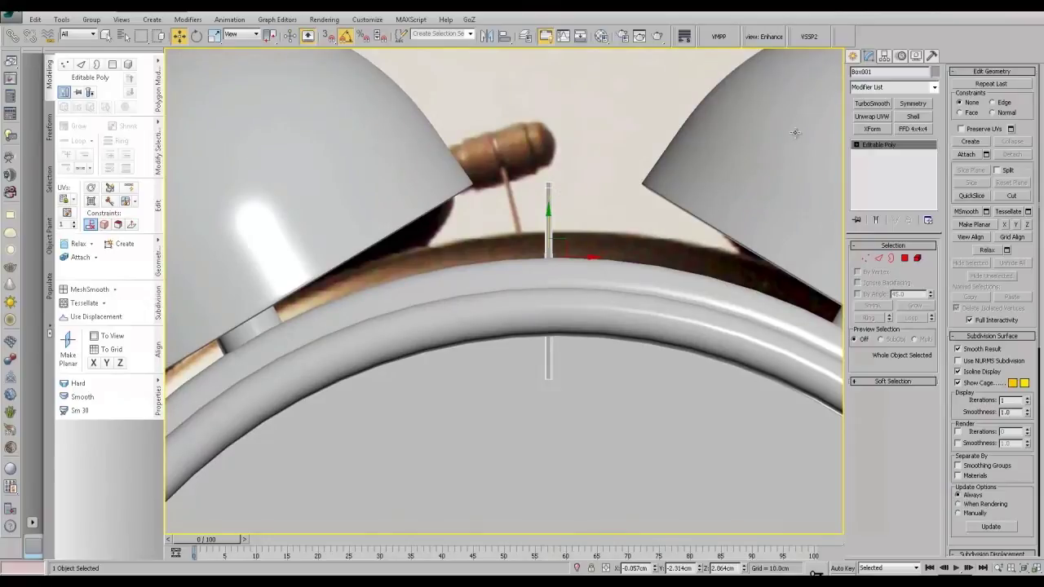
Step: Isolate the thin box together with the alarm clock reference image plane
left_click(600, 113, "ctrl")
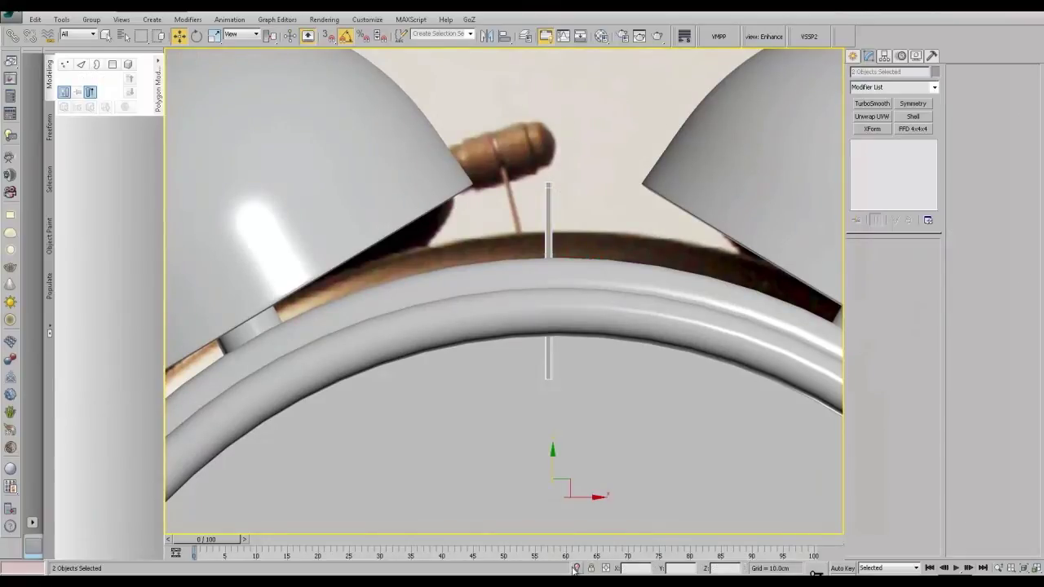
left_click(576, 568)
scroll(541, 307, "up", 4)
middle_click_drag(540, 307, 538, 379)
scroll(516, 290, "up", 2)
middle_click_drag(516, 288, 518, 419)
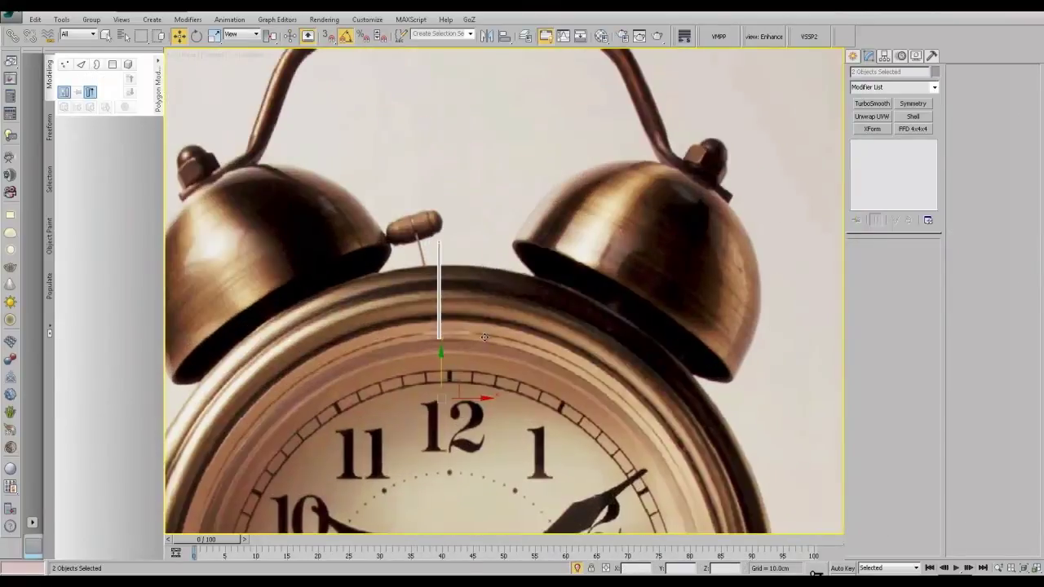
middle_click_drag(485, 337, 563, 345)
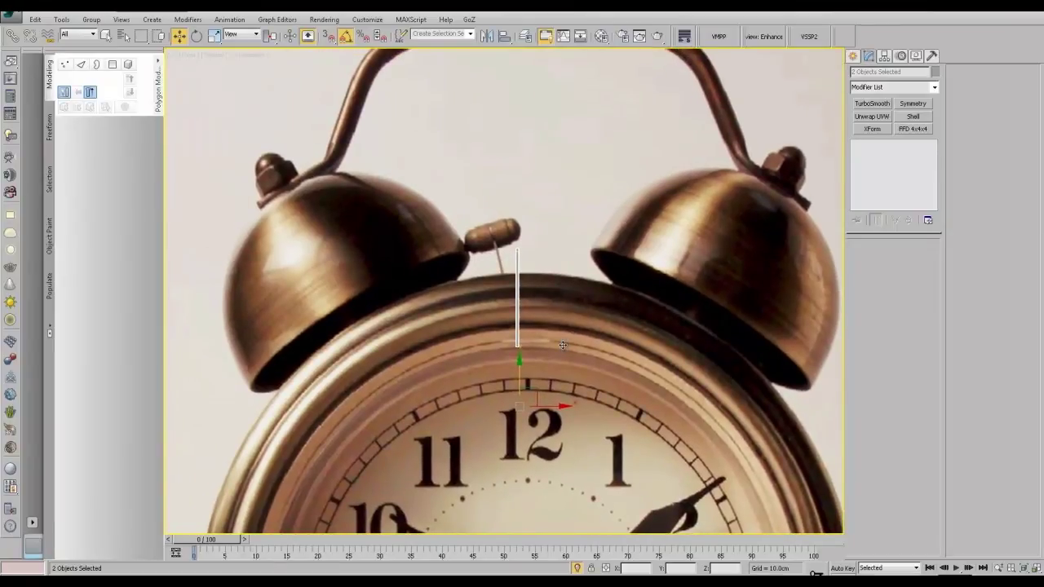
Step: Select only the thin box and center its pivot to the object
key("l")
scroll(545, 302, "down", 4)
middle_click_drag(681, 212, 585, 341)
scroll(584, 339, "up", 6)
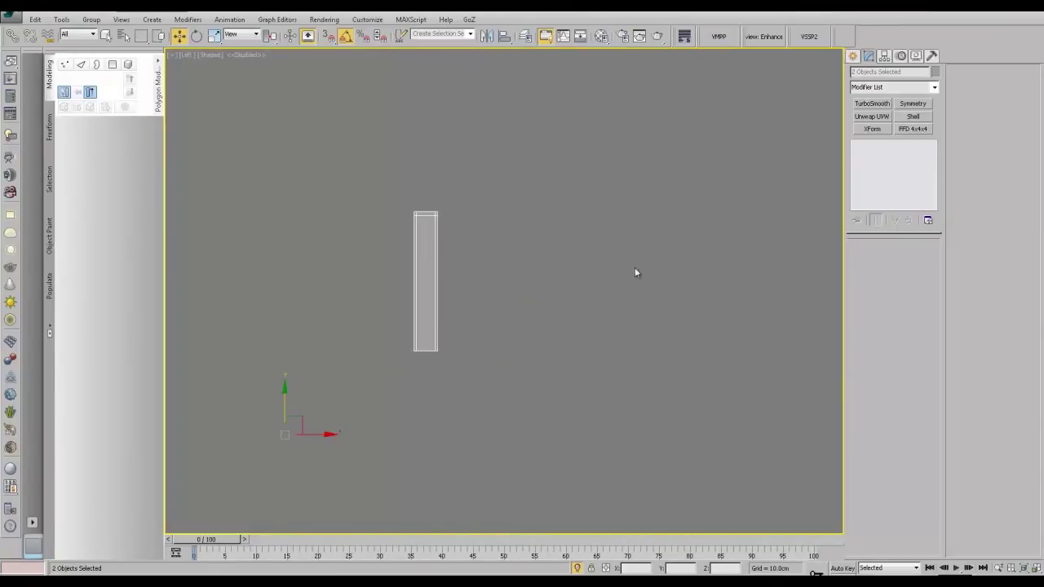
left_click(854, 57)
left_click(432, 285)
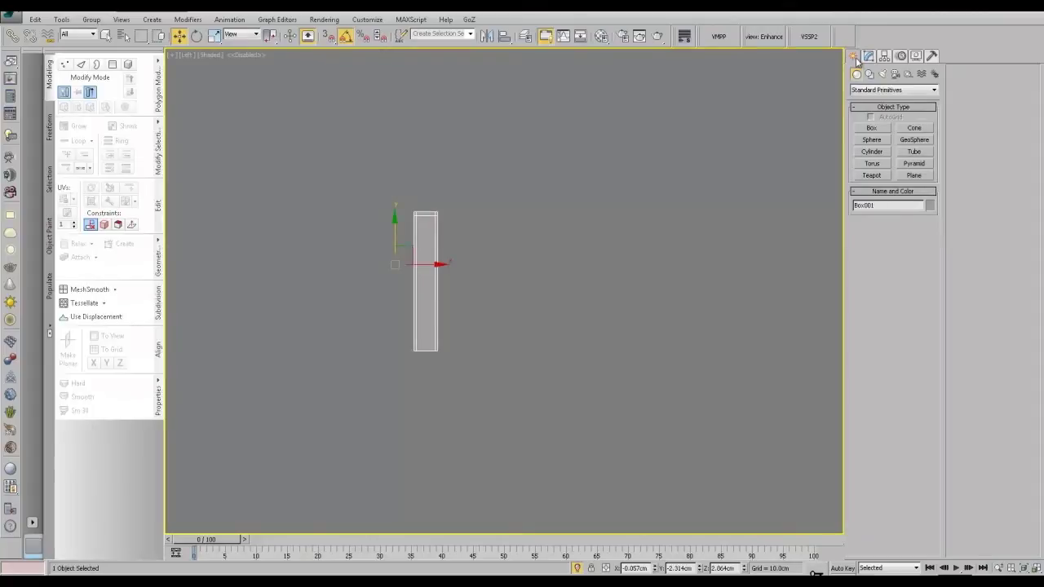
left_click(885, 55)
left_click(893, 127)
left_click(893, 186)
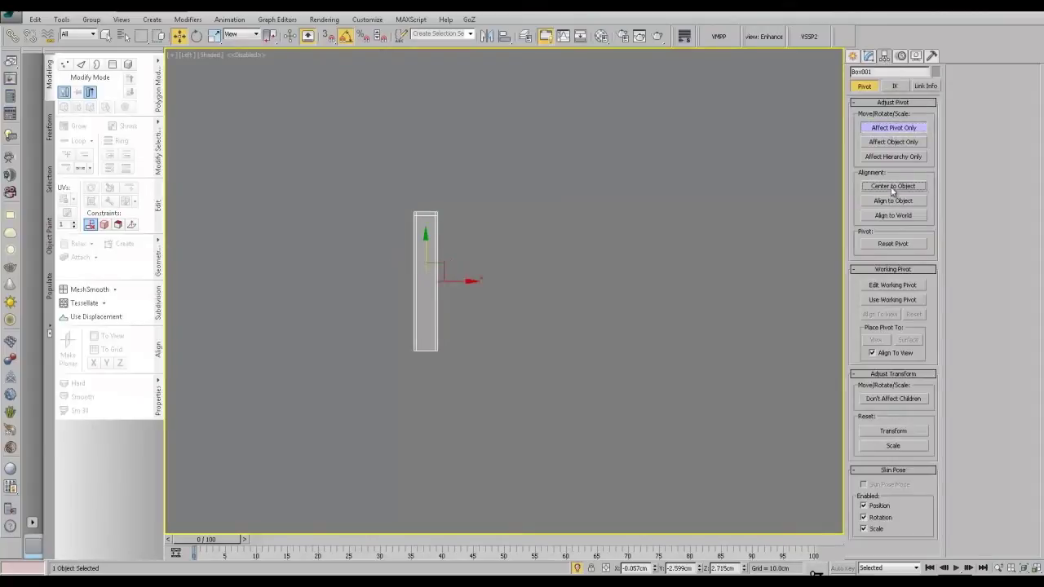
Step: Move the box's pivot straight down to its bottom edge and finish the pivot adjustment
left_click_drag(426, 247, 426, 326)
scroll(419, 319, "up", 4)
middle_click_drag(425, 351, 438, 245)
left_click_drag(451, 299, 453, 274)
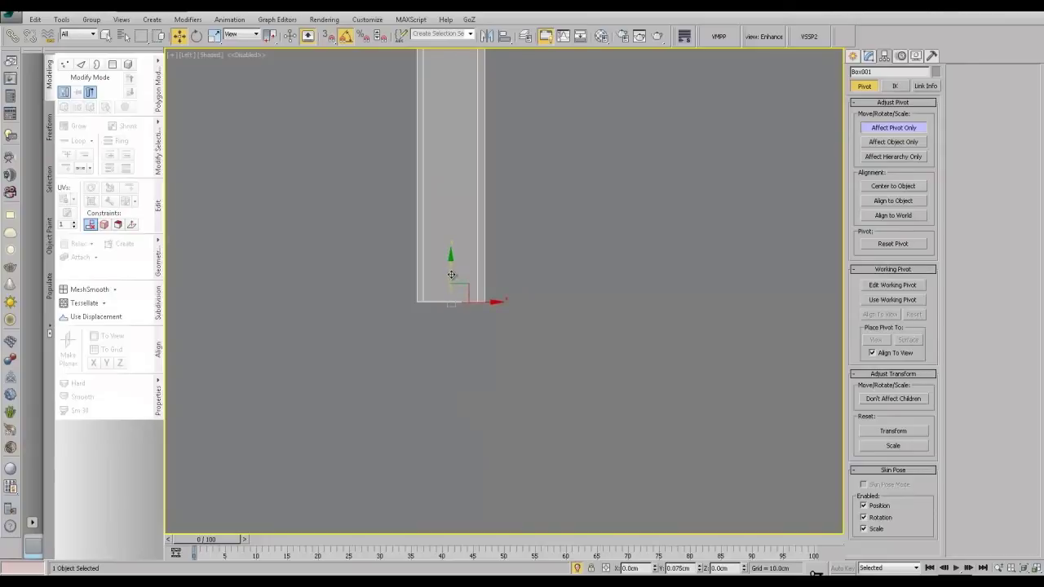
left_click(892, 130)
Step: Create a 12-sided cylinder with a radius of about 0.19 cm at the upper end of the thin box in the side view
left_click(869, 57)
scroll(703, 63, "down", 5)
middle_click_drag(703, 64, 630, 264)
left_click(850, 57)
scroll(691, 202, "up", 3)
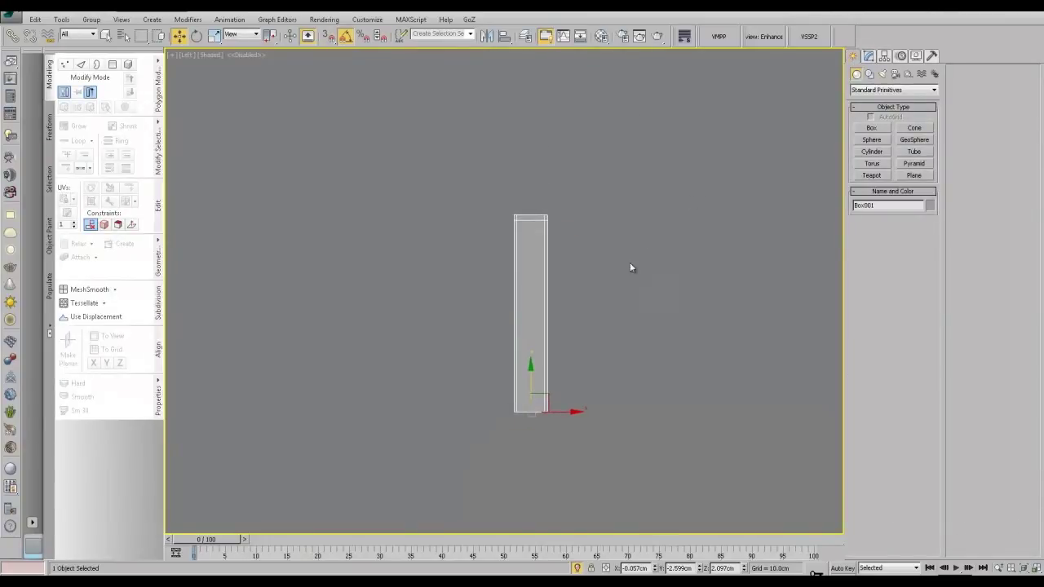
left_click(872, 152)
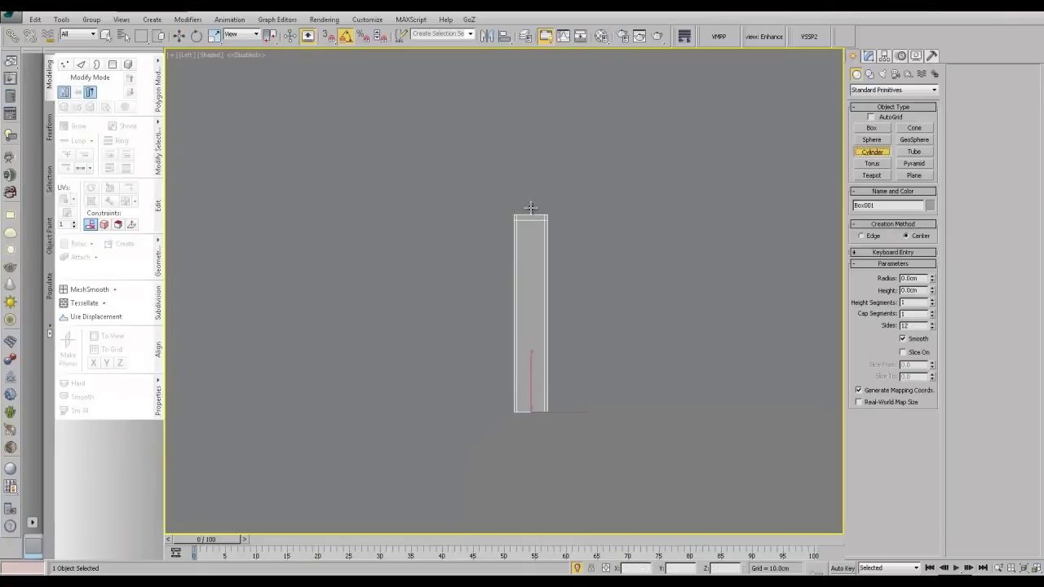
left_click_drag(532, 207, 544, 236)
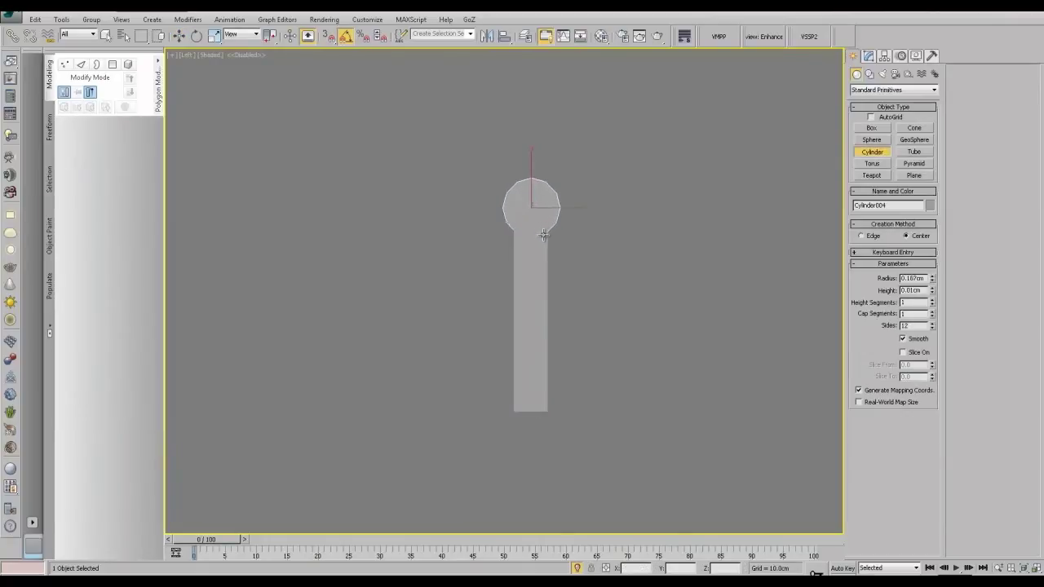
left_click(533, 198)
key("w")
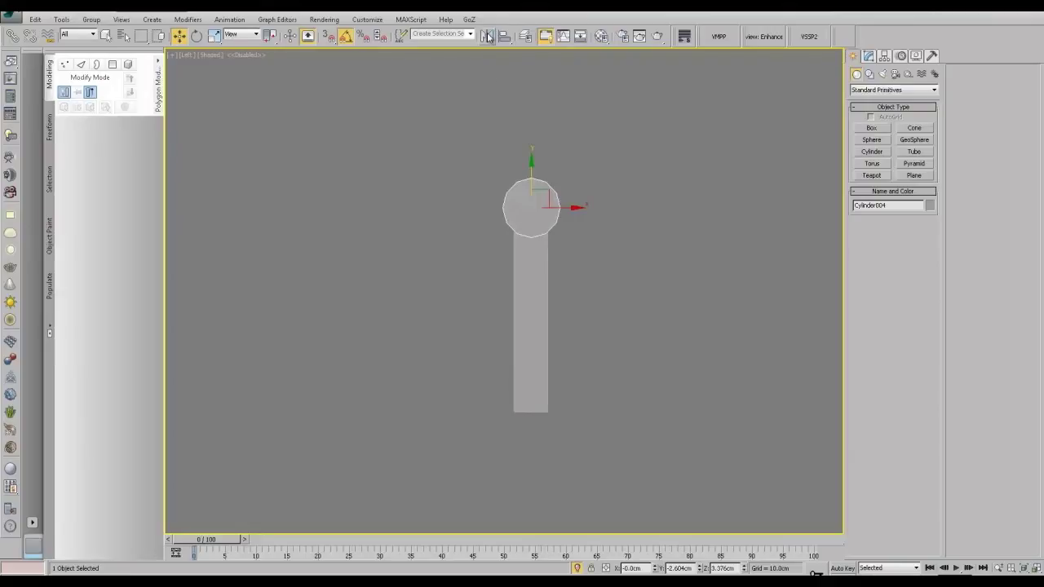
Step: Align the cylinder to the thin box, then select both parts and compare them with the reference from the front
left_click(504, 35)
left_click(530, 292)
left_click_drag(531, 376, 564, 149)
middle_click_drag(565, 230, 652, 224, "alt")
scroll(618, 231, "down", 5)
left_click_drag(585, 288, 582, 288)
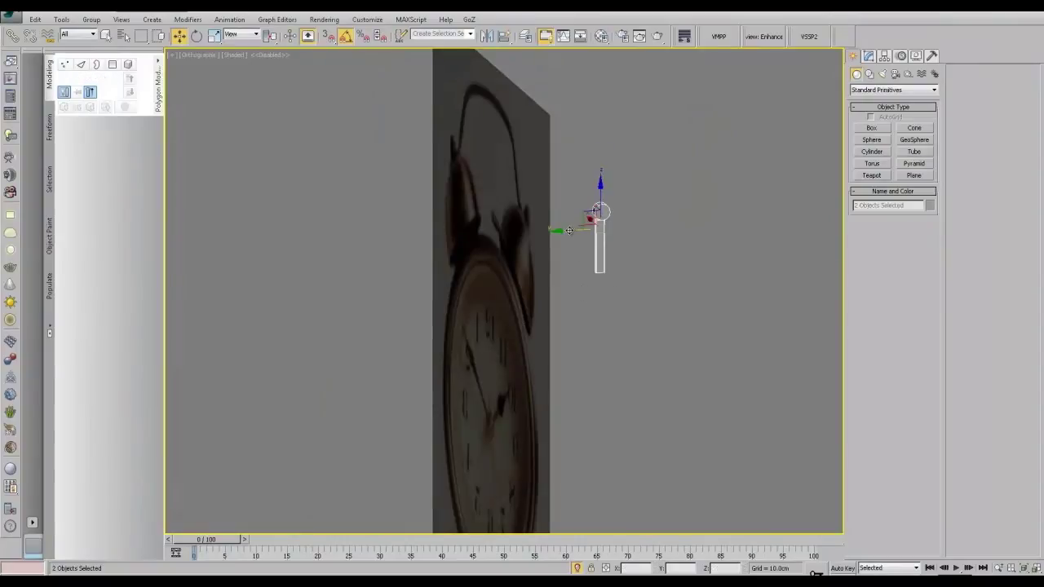
middle_click_drag(572, 230, 539, 268, "alt")
scroll(652, 290, "up", 5)
middle_click_drag(616, 237, 631, 316)
middle_click_drag(631, 316, 584, 297, "alt")
key("f")
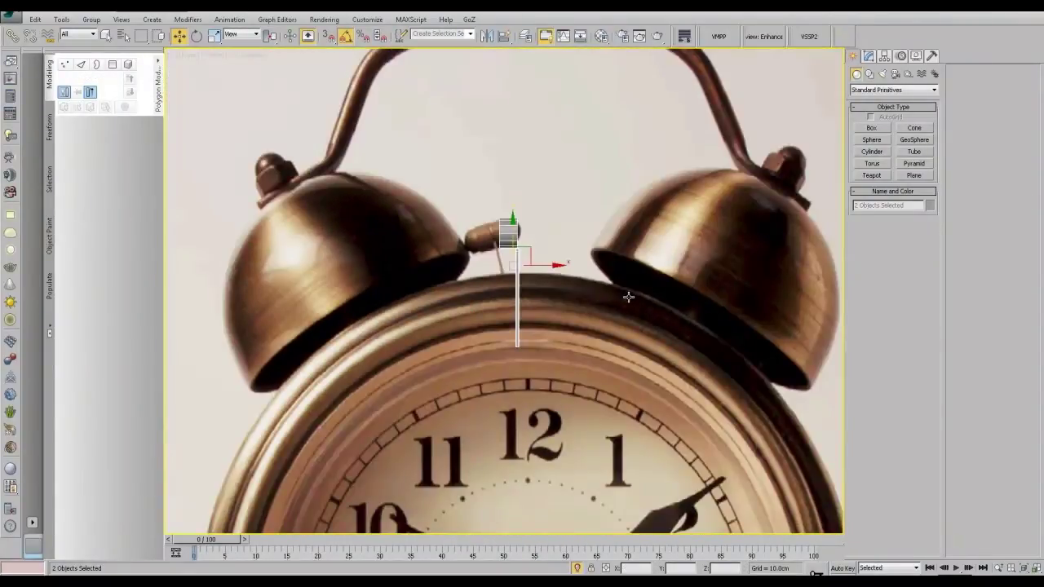
Step: Scale up the cylinder and position it beside the upper end of the thin box as the hammer head
scroll(628, 297, "up", 5)
middle_click_drag(640, 246, 599, 312)
left_click_drag(514, 302, 514, 301)
left_click(487, 207)
left_click_drag(522, 204, 518, 204)
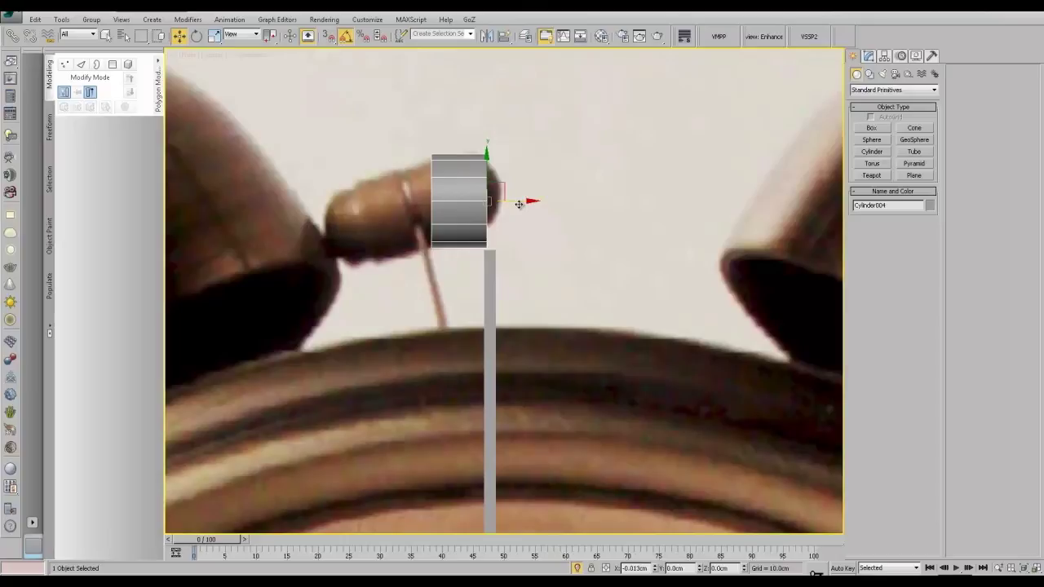
left_click_drag(519, 204, 484, 181)
key("r")
key("w")
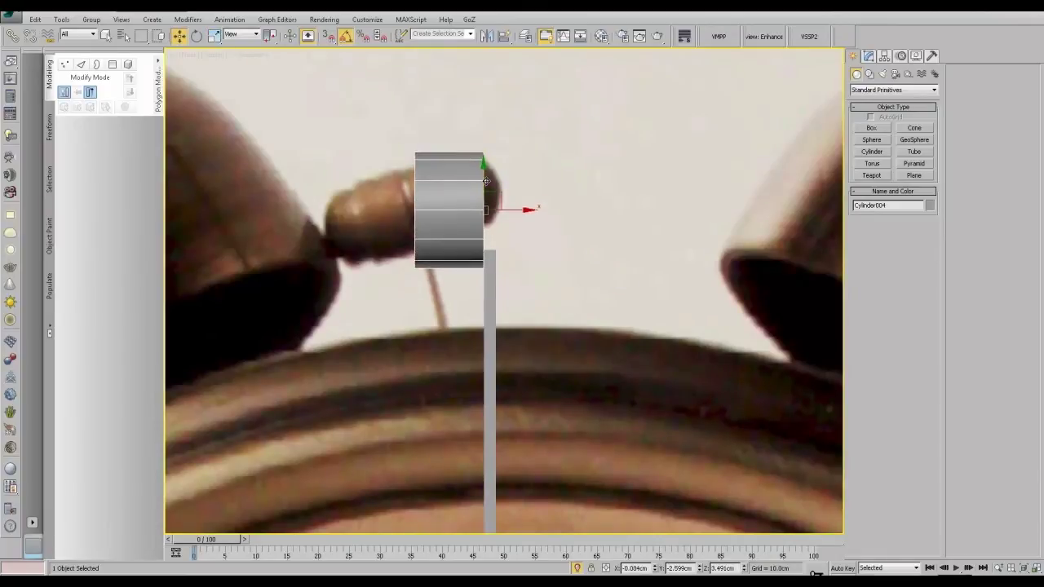
Step: Make the cylinder an Editable Poly and delete its end cap polygons
scroll(584, 257, "down", 4)
middle_click_drag(583, 256, 573, 266, "alt")
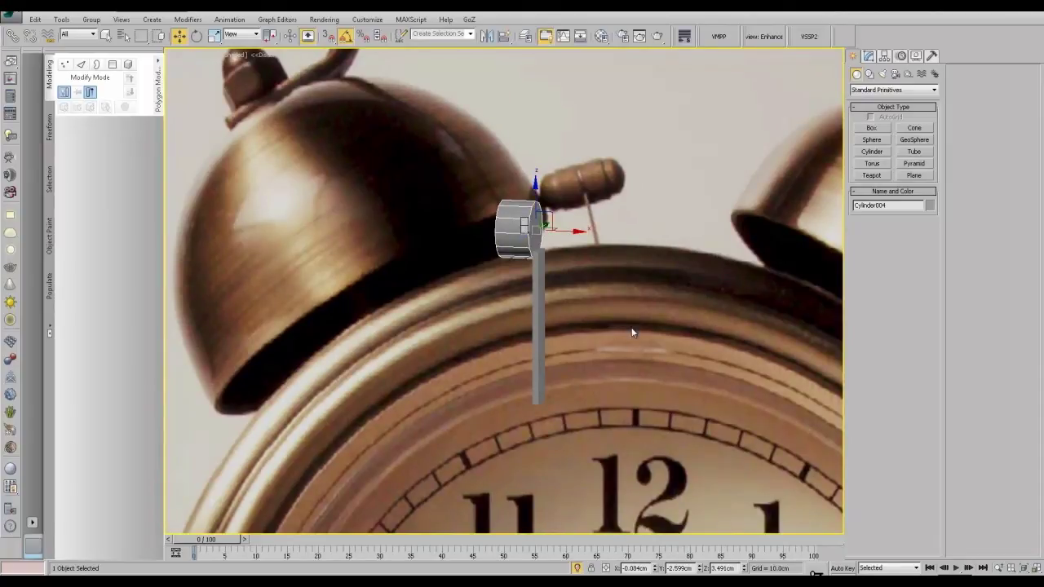
key("m")
left_click(904, 258)
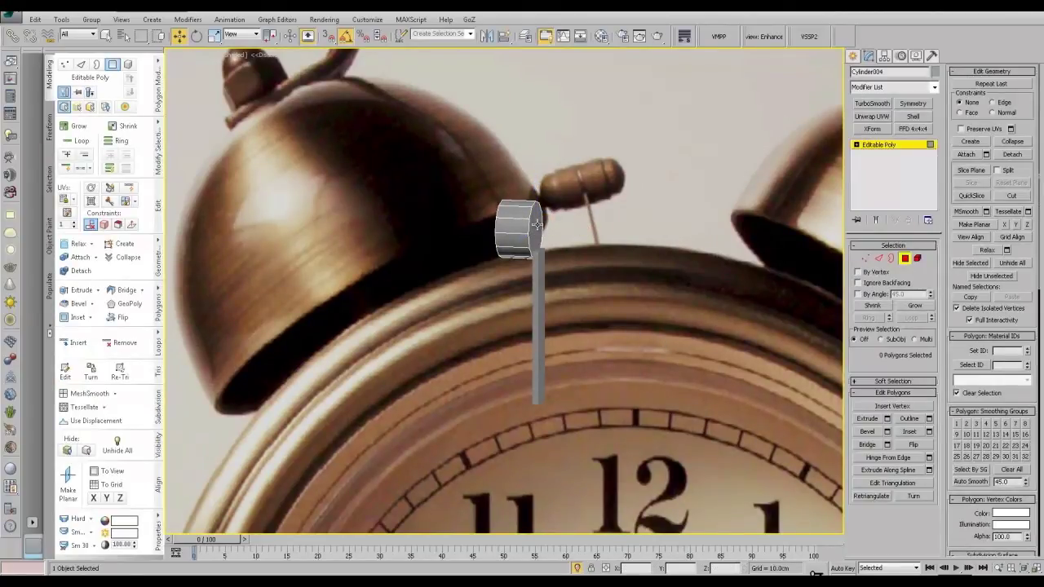
left_click(536, 228)
middle_click_drag(536, 227, 528, 232, "alt")
key("Delete")
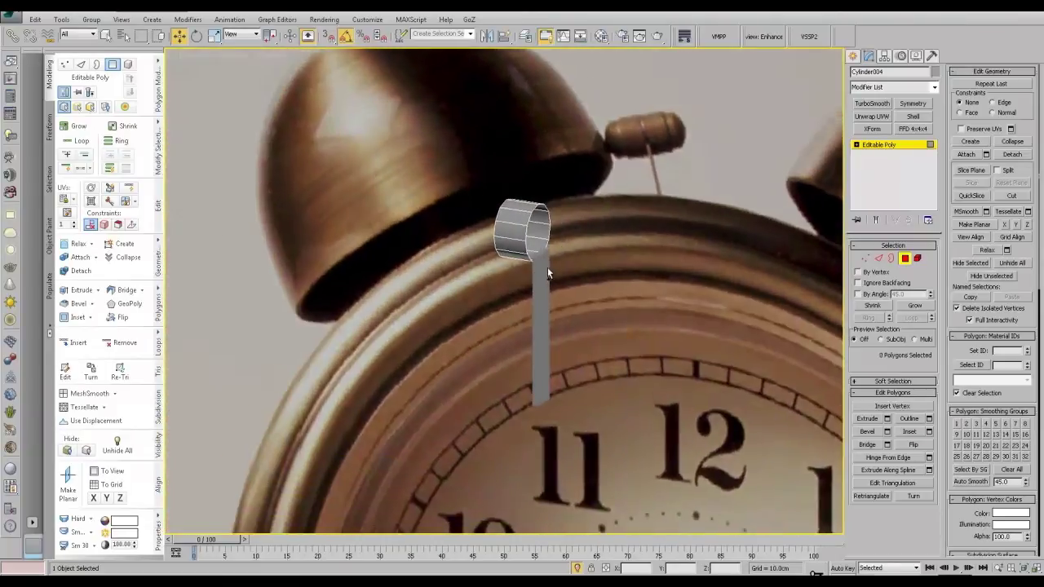
Step: Shape the cylinder's open border nearest the box into a narrow rim by scaling it inward and extruding it slightly outward
scroll(664, 235, "up", 2)
left_click(891, 260)
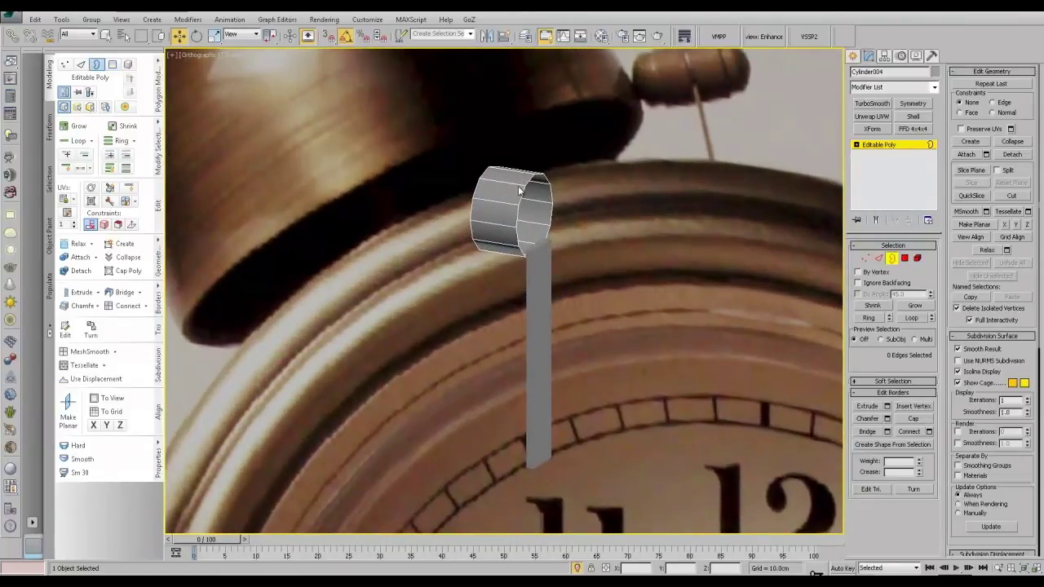
left_click(524, 185)
key("r")
mouse_move(535, 213)
middle_mouse_down("alt")
mouse_move(516, 214)
mouse_move(528, 200)
middle_mouse_up("alt")
left_click_drag(537, 211, 536, 217)
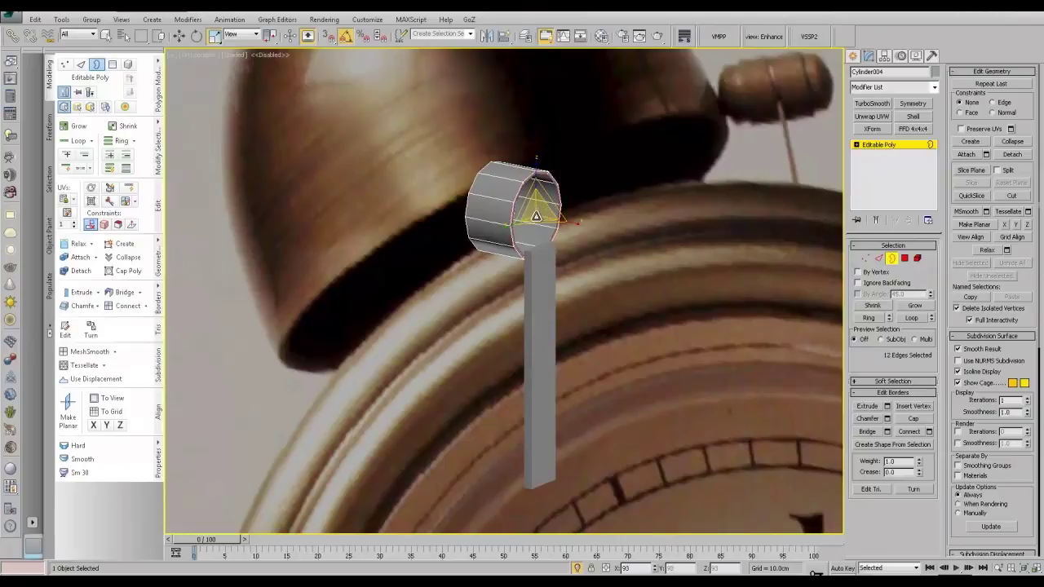
mouse_move(536, 217)
middle_mouse_down("alt")
mouse_move(509, 222)
mouse_move(533, 221)
middle_mouse_up("alt")
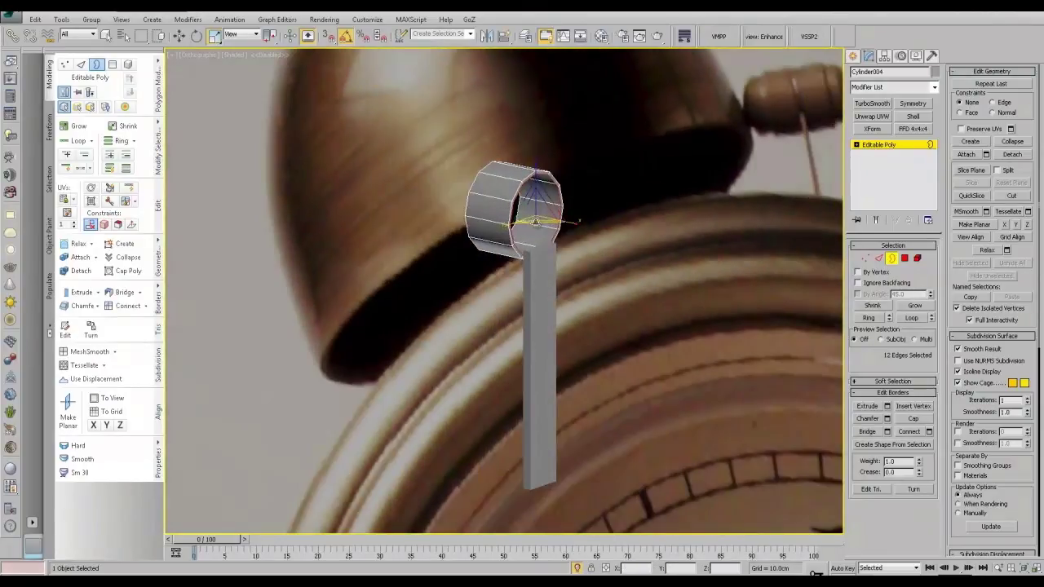
key("w")
left_click_drag(561, 222, 566, 224, "shift")
Step: Select the outer edge loop where the cylinder's side meets the new rim
scroll(465, 177, "up", 8)
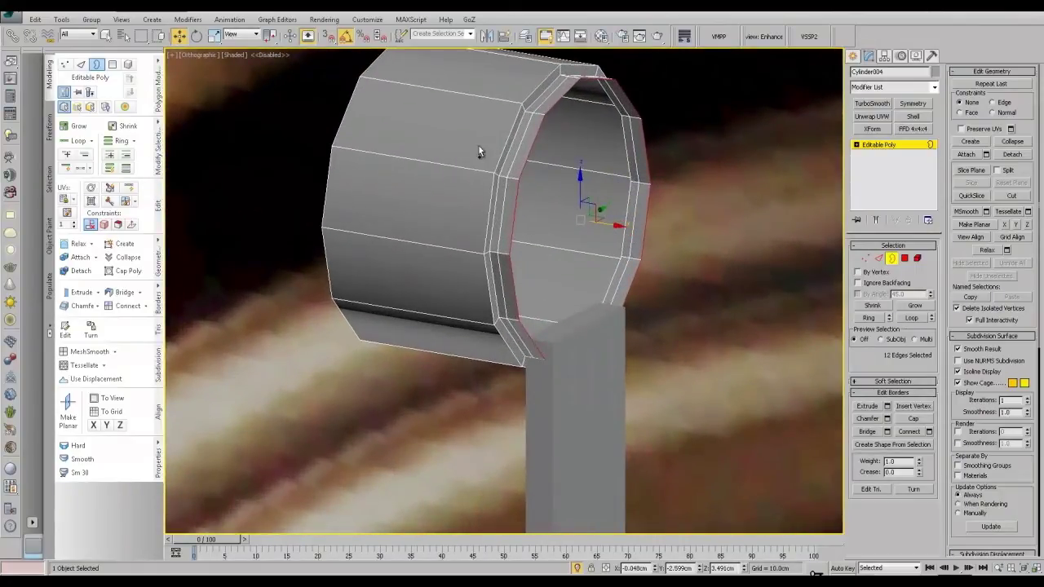
key("2")
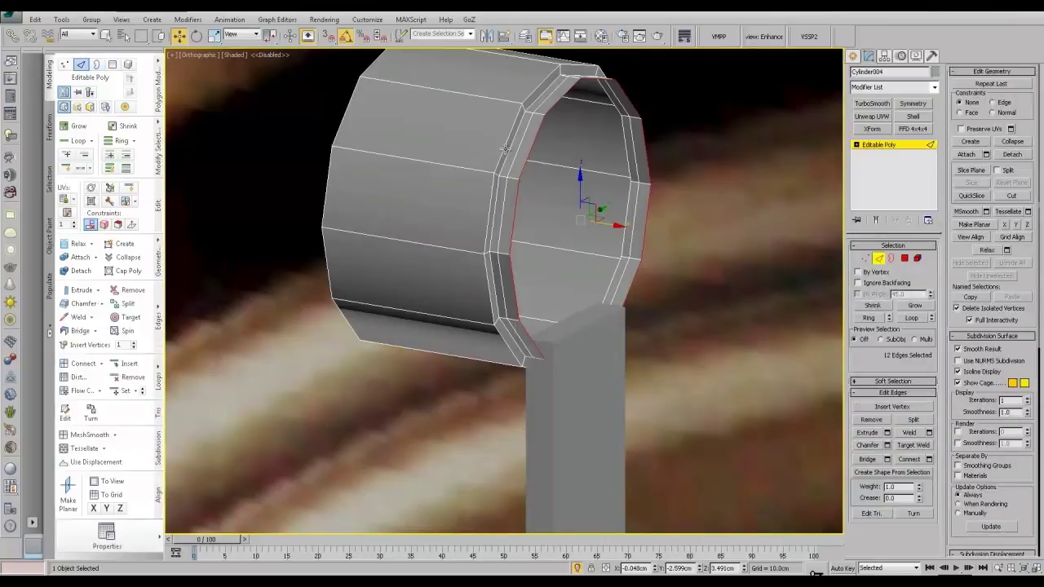
double_click(494, 158)
left_click(886, 445)
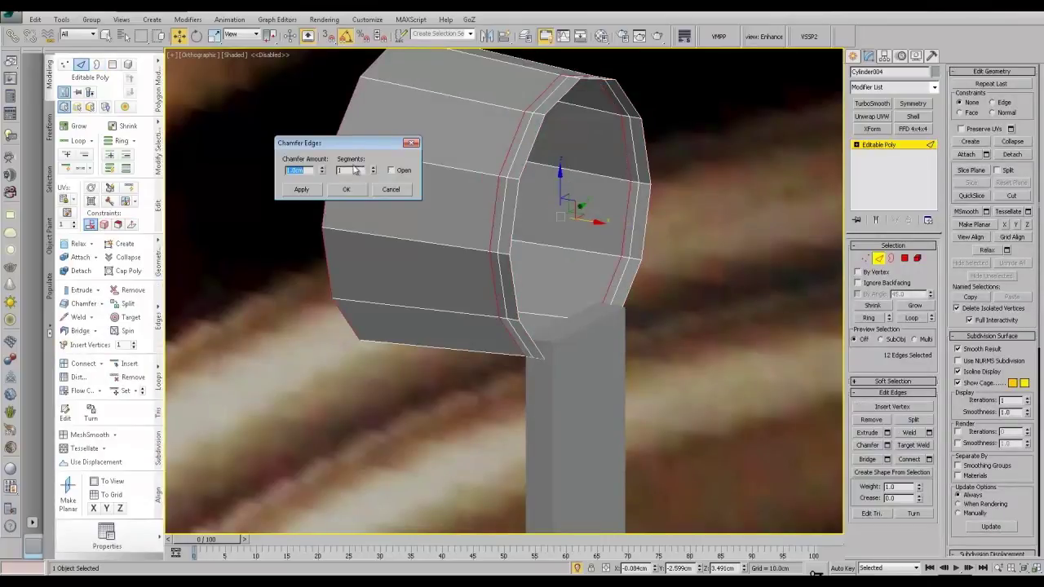
right_click(323, 170)
left_click(323, 169)
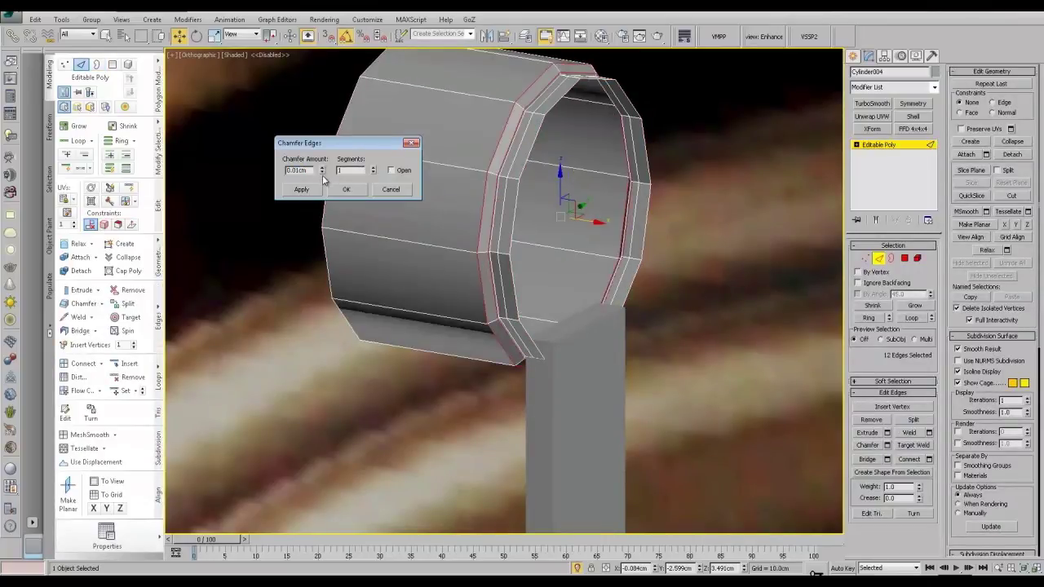
left_click(323, 172)
left_click(323, 169)
left_click(323, 172)
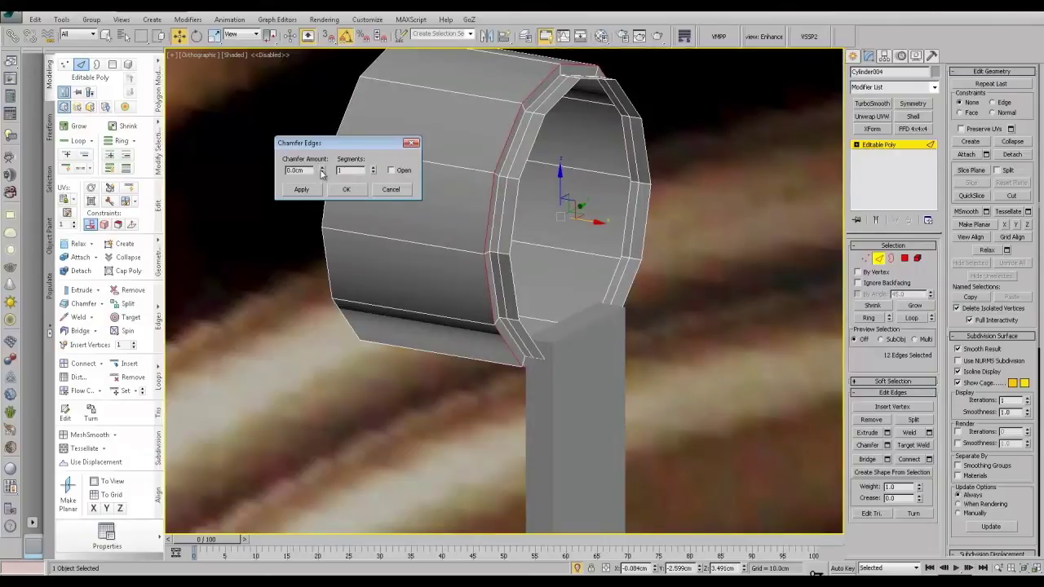
left_click(389, 191)
Step: Chamfer the selected rim edge loop freehand by a very small amount
left_click(867, 444)
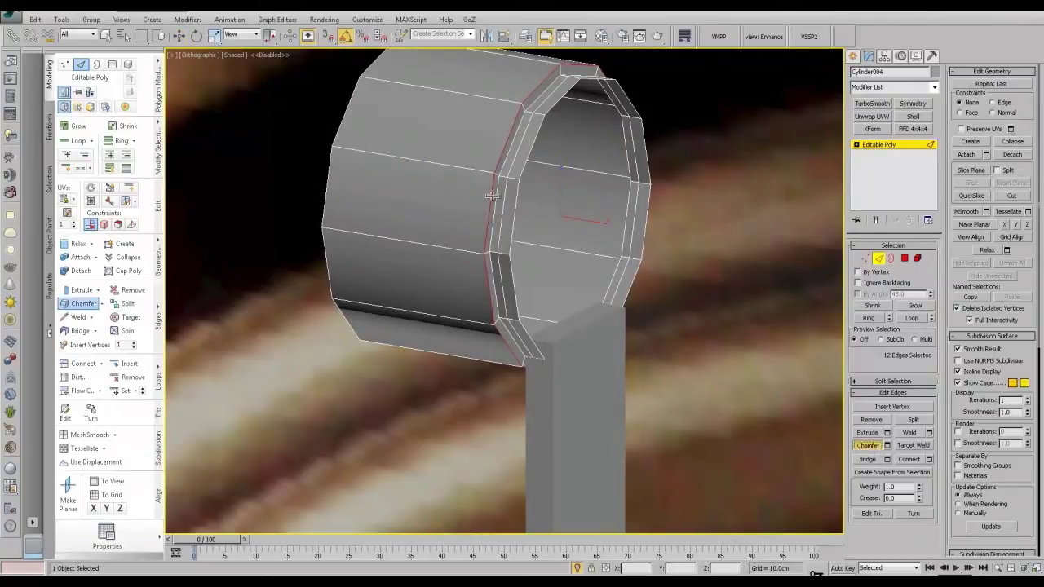
left_click_drag(492, 196, 494, 196)
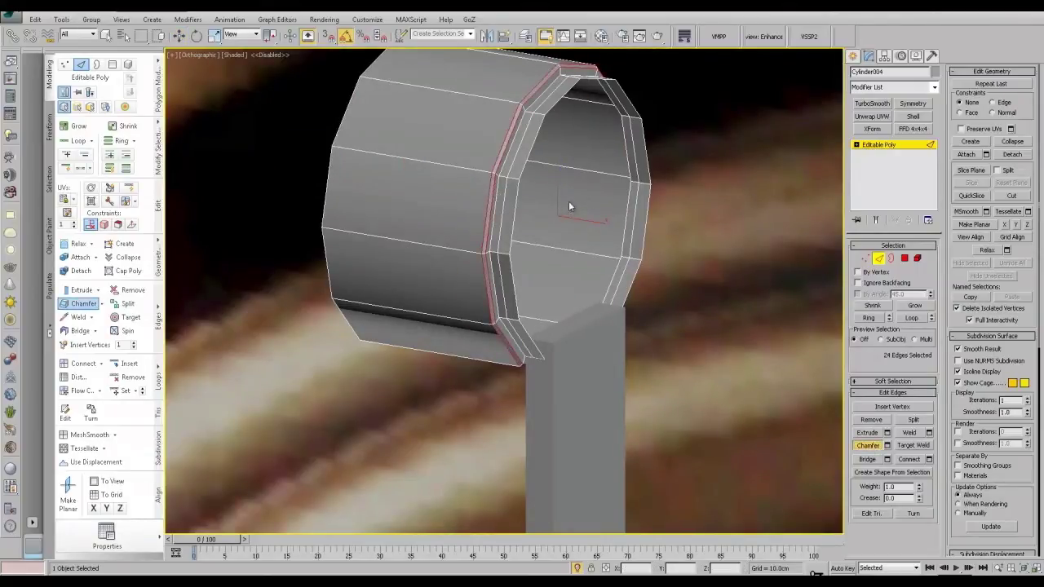
scroll(568, 200, "down", 10)
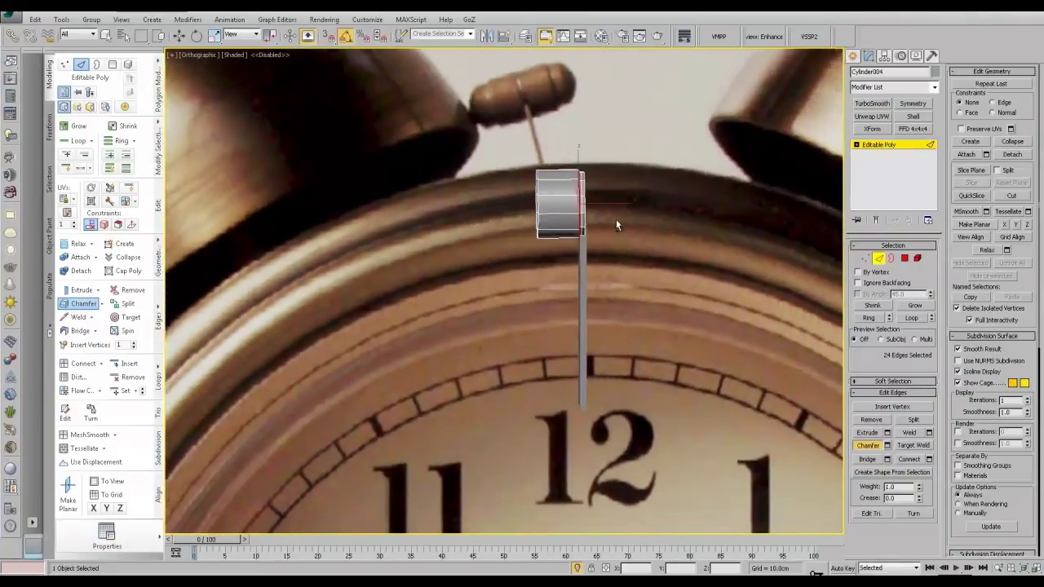
Step: Extend the cylinder's opposite open border with repeated extrusions and scaling to form a stepped hammer head with a tapered tip
middle_click_drag(617, 222, 593, 264, "alt")
scroll(582, 256, "up", 4)
left_click(891, 259)
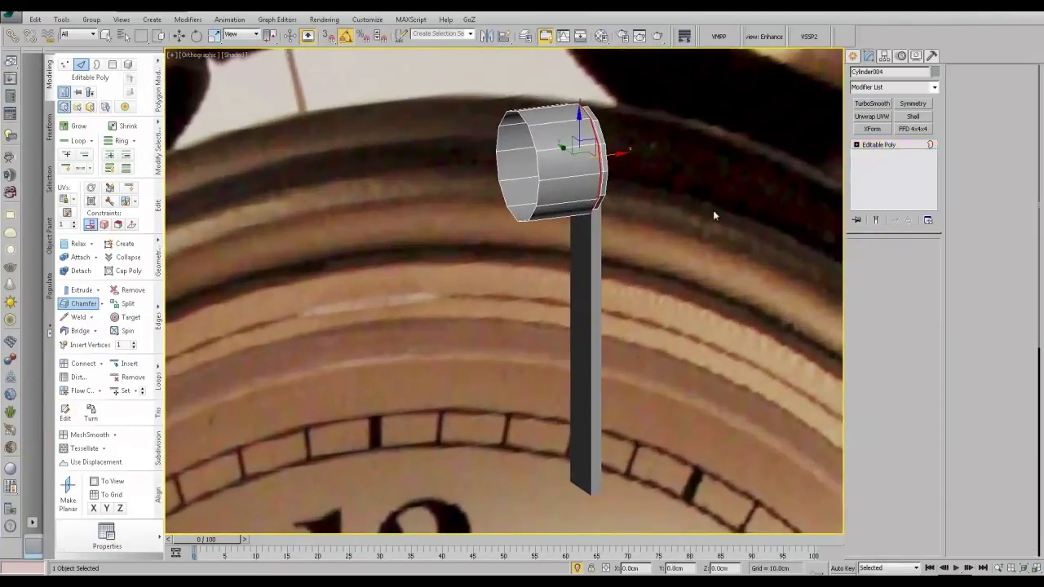
left_click(535, 149)
key("r")
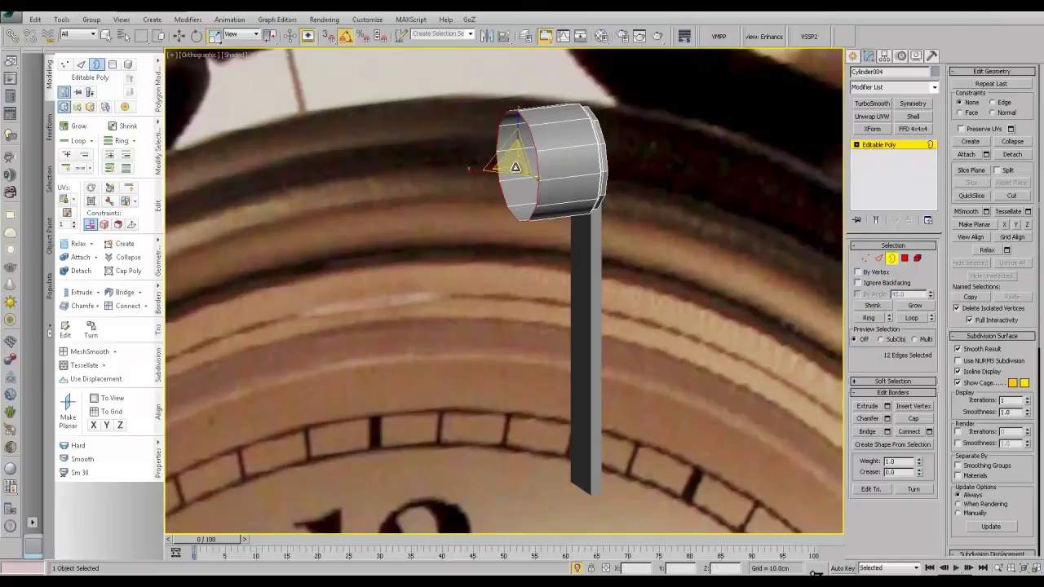
mouse_move(514, 169)
left_mouse_down()
mouse_move(541, 165)
mouse_move(481, 189)
mouse_move(512, 172)
mouse_move(473, 181)
mouse_move(473, 198)
mouse_move(500, 173)
left_mouse_up()
key("w")
scroll(512, 196, "down", 4)
key("r")
key("w")
key("ctrl+z")
key("r")
right_click(467, 234)
left_click(474, 250)
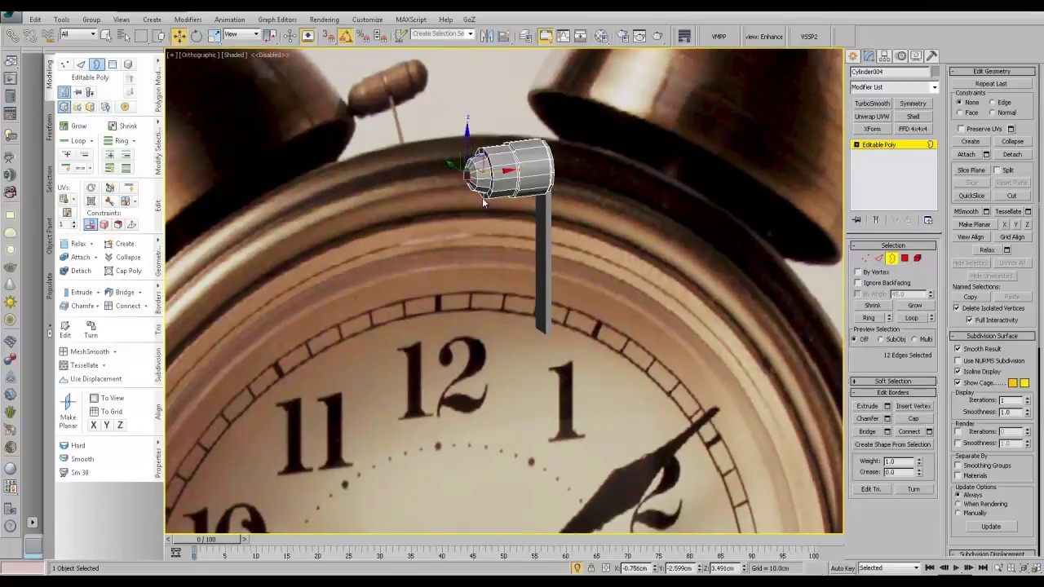
Step: Insert SwiftLoop support edge loops next to the steps along the hammer head
scroll(487, 199, "up", 4)
middle_click_drag(483, 199, 476, 267, "alt")
scroll(477, 267, "up", 2)
left_click(129, 189)
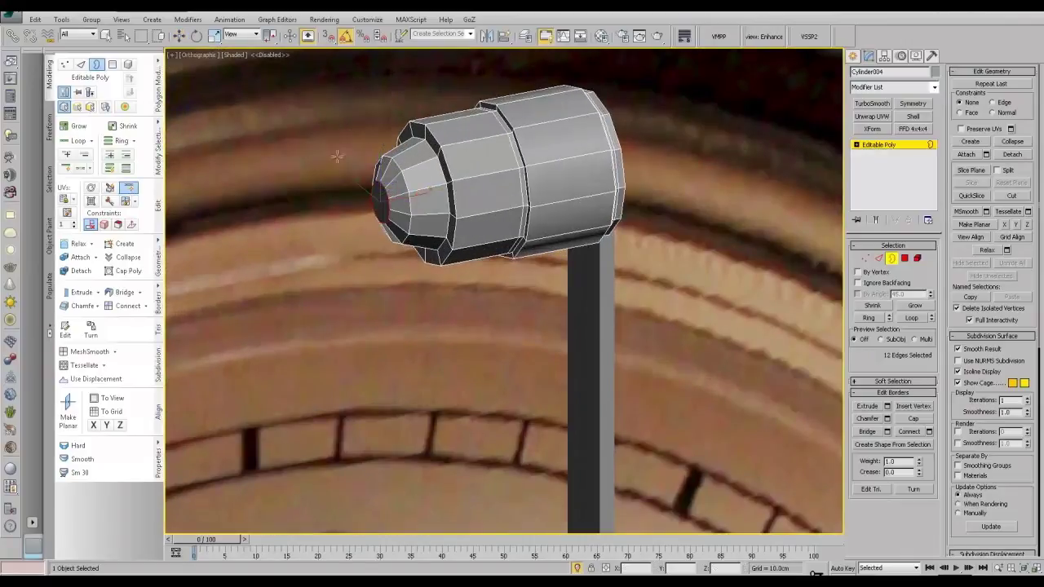
left_click(458, 183)
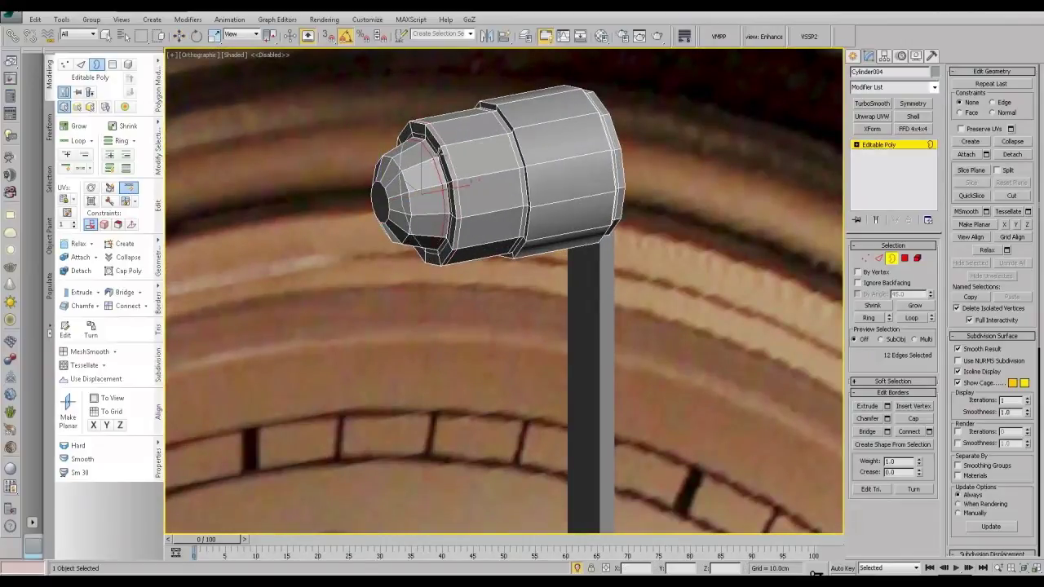
left_click(521, 132)
key("w")
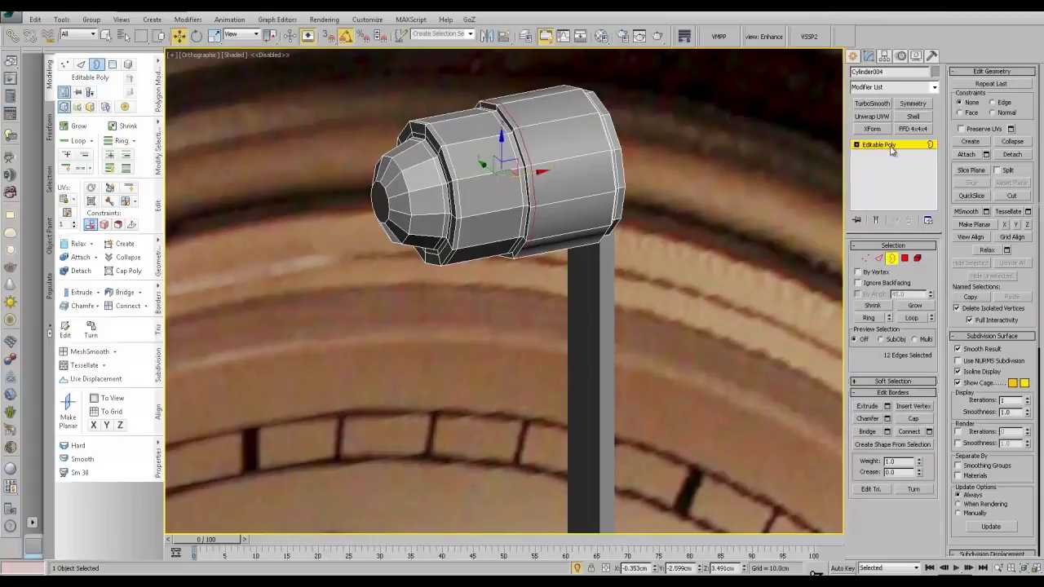
Step: Apply TurboSmooth to the stepped hammer head and inspect the smoothed shape around its open rim
left_click(890, 146)
left_click(879, 104)
scroll(639, 207, "down", 5)
left_click(666, 273)
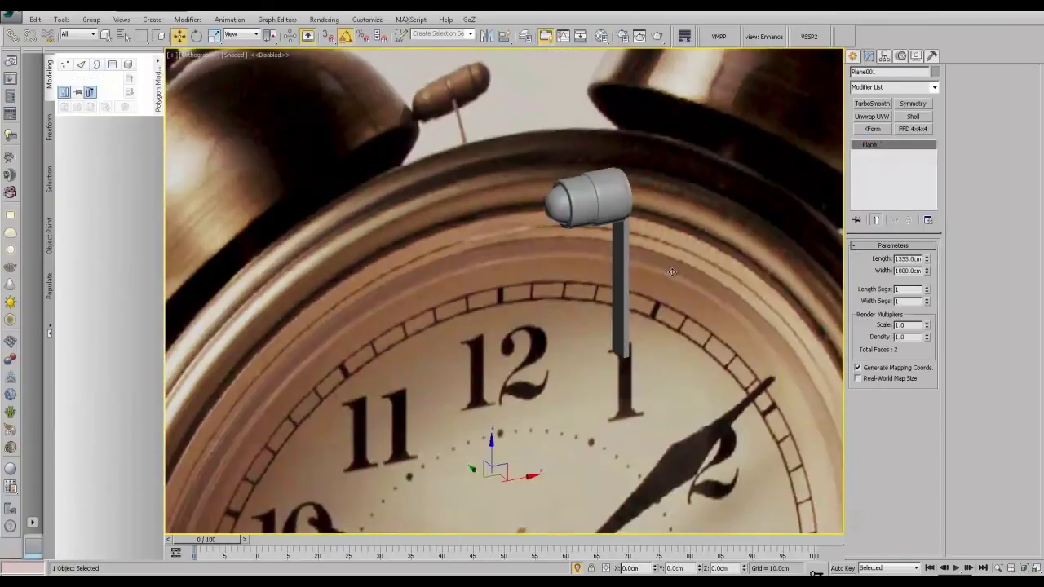
middle_click_drag(670, 274, 593, 287, "alt")
middle_click_drag(593, 287, 483, 251, "alt")
scroll(484, 250, "up", 5)
scroll(482, 251, "up", 2)
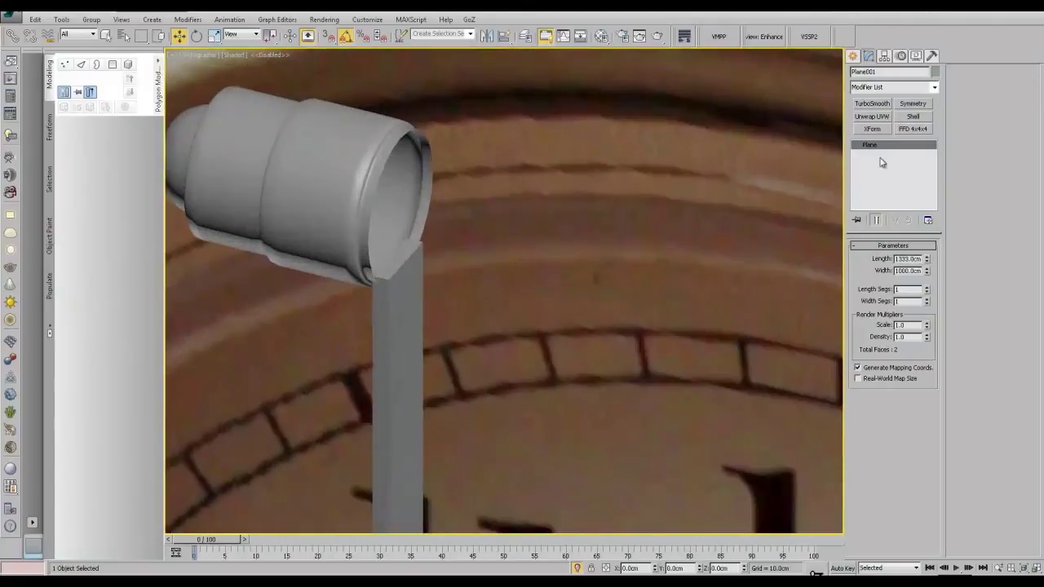
Step: Insert a SwiftLoop support edge loop beside the hammer head's open rim in the base mesh
left_click(340, 188)
left_click(901, 155)
scroll(522, 269, "up", 3)
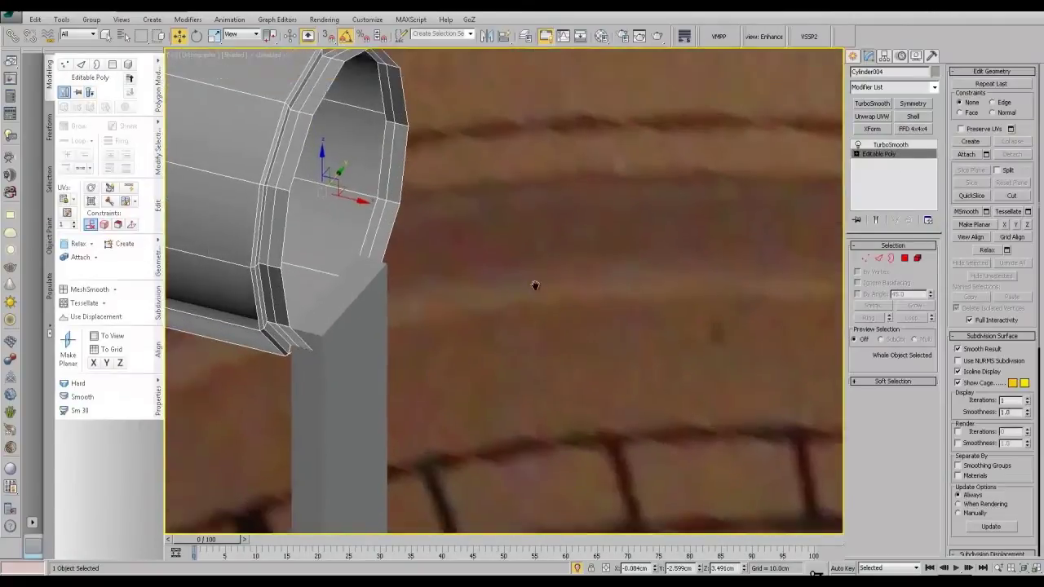
middle_click_drag(535, 285, 599, 314)
middle_click_drag(600, 314, 529, 317, "alt")
left_click(129, 189)
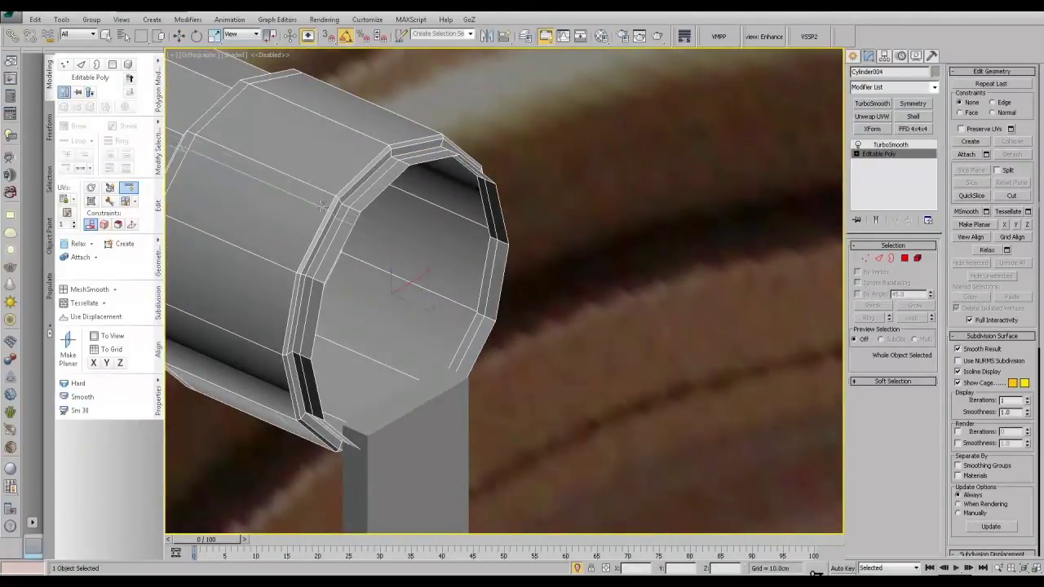
key("w")
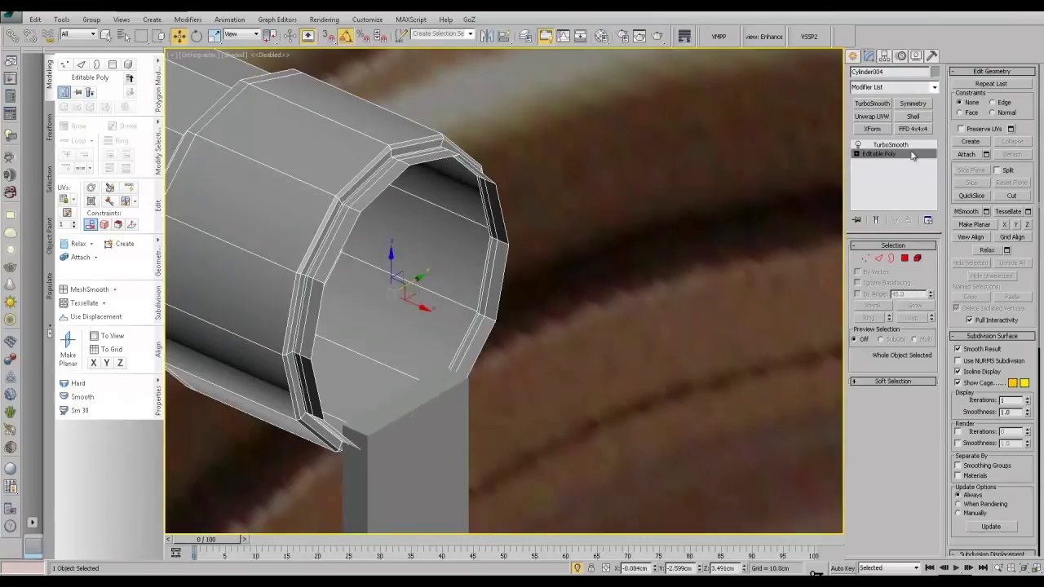
middle_click_drag(572, 235, 587, 234)
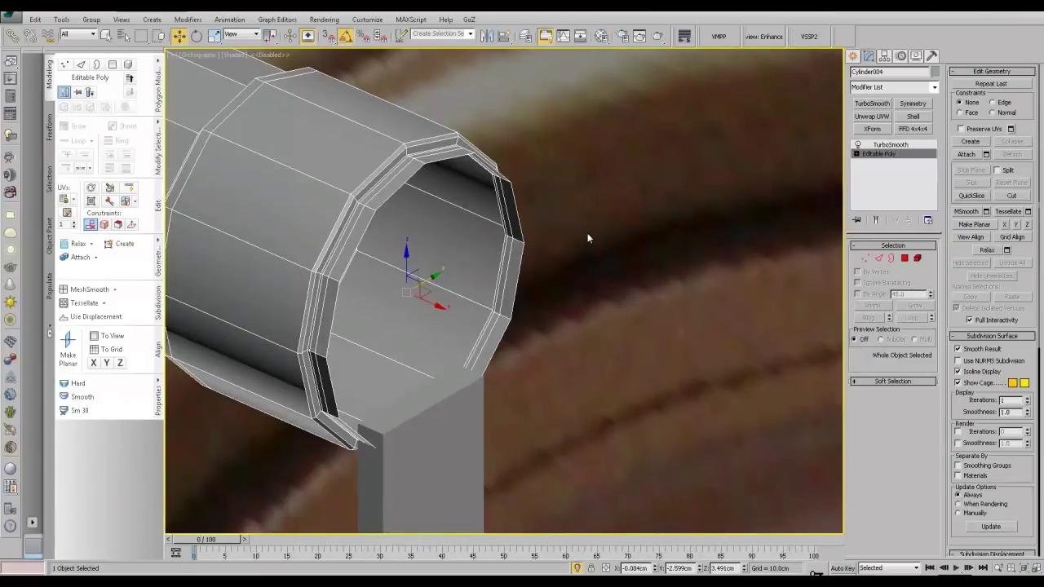
Step: Add a Symmetry modifier below TurboSmooth and mirror the half head along the Z axis
left_click(913, 104)
scroll(607, 291, "down", 5)
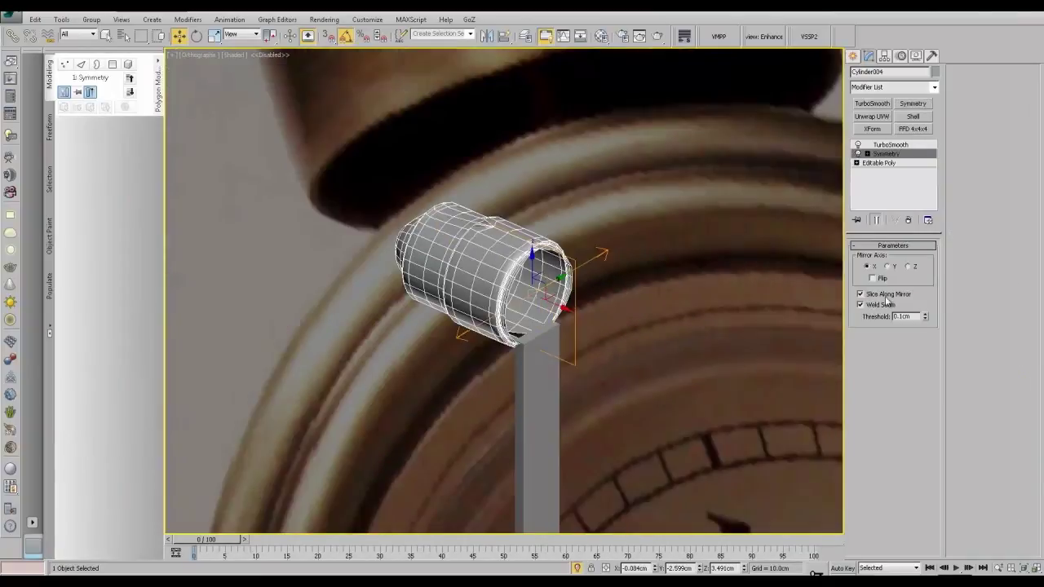
left_click(888, 267)
left_click(909, 268)
middle_click_drag(657, 351, 734, 331, "alt")
left_click(868, 154)
left_click(884, 164)
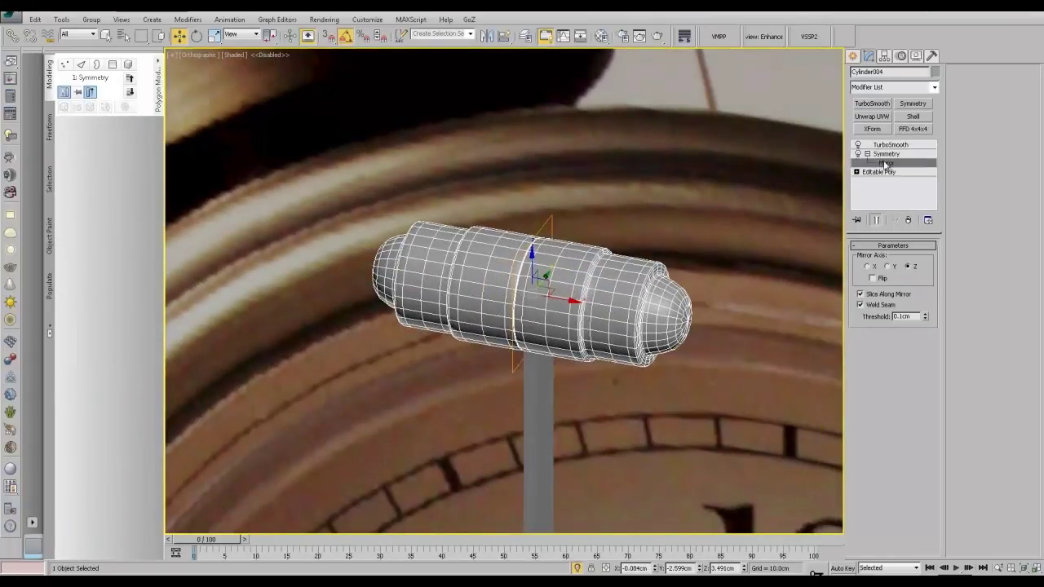
Step: Select the vertices around the base mesh's open rim and nudge them slightly along X toward the tapered tip
scroll(644, 356, "up", 3)
left_click(873, 174)
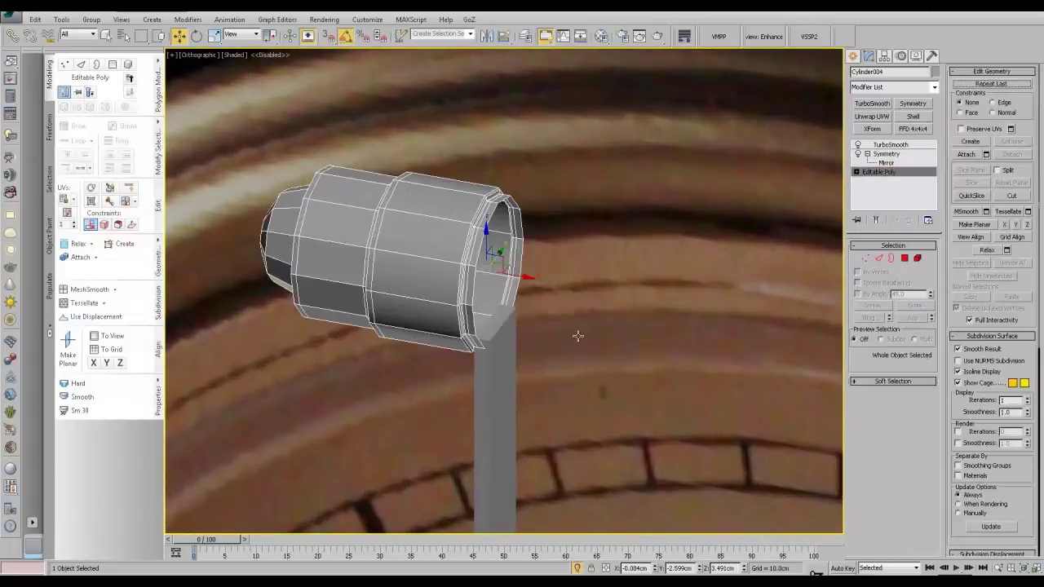
left_click(865, 260)
left_click_drag(564, 158, 448, 387)
middle_click_drag(449, 387, 466, 359, "alt")
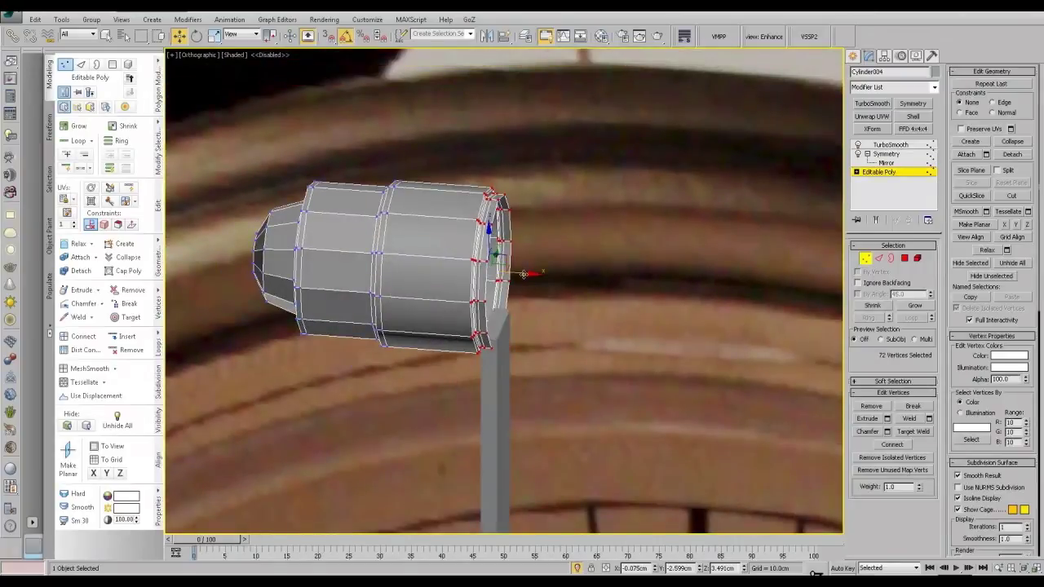
left_click_drag(523, 274, 522, 274)
Step: Shift the Symmetry mirror plane along X to about -0.057 cm, aligning the narrow centre groove with the arm
left_click(892, 154)
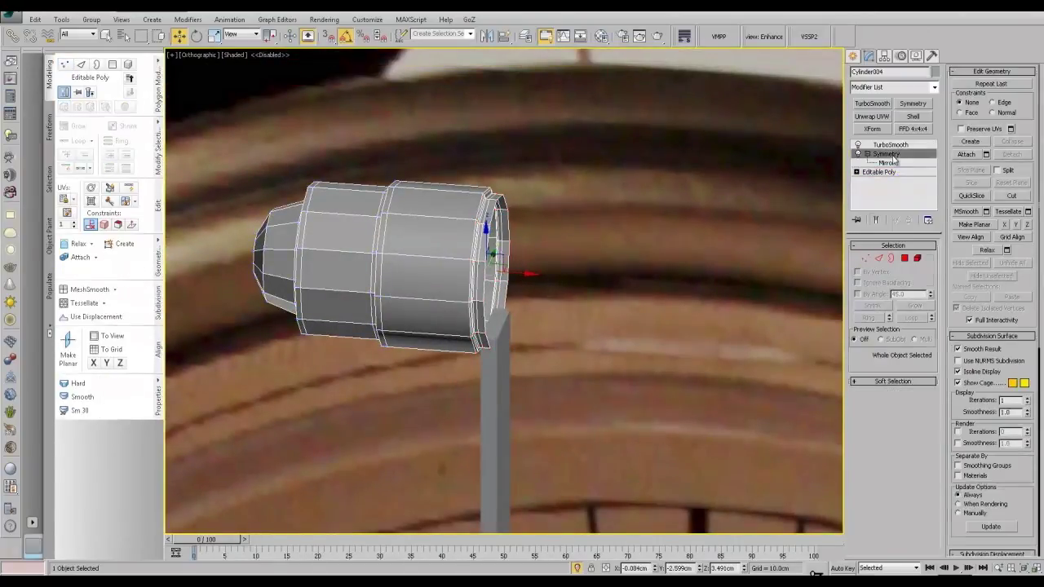
left_click(891, 166)
middle_click_drag(545, 351, 571, 350, "alt")
left_click_drag(524, 273, 532, 270)
key("f")
scroll(530, 269, "up", 8)
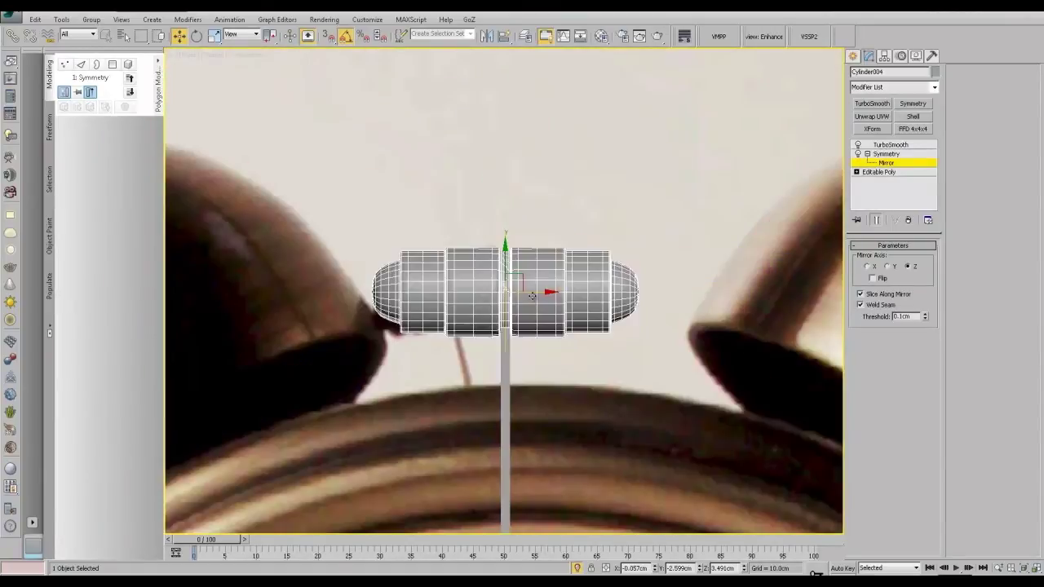
Step: Set the Symmetry weld threshold to 0.01 cm and return to the TurboSmooth level
scroll(476, 353, "down", 4)
scroll(475, 335, "up", 4)
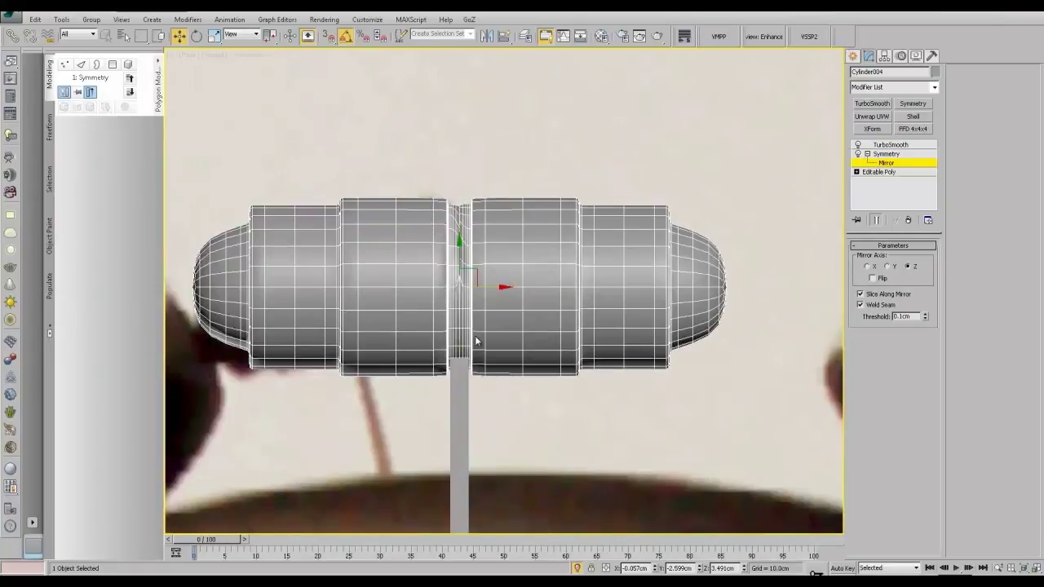
right_click(925, 316)
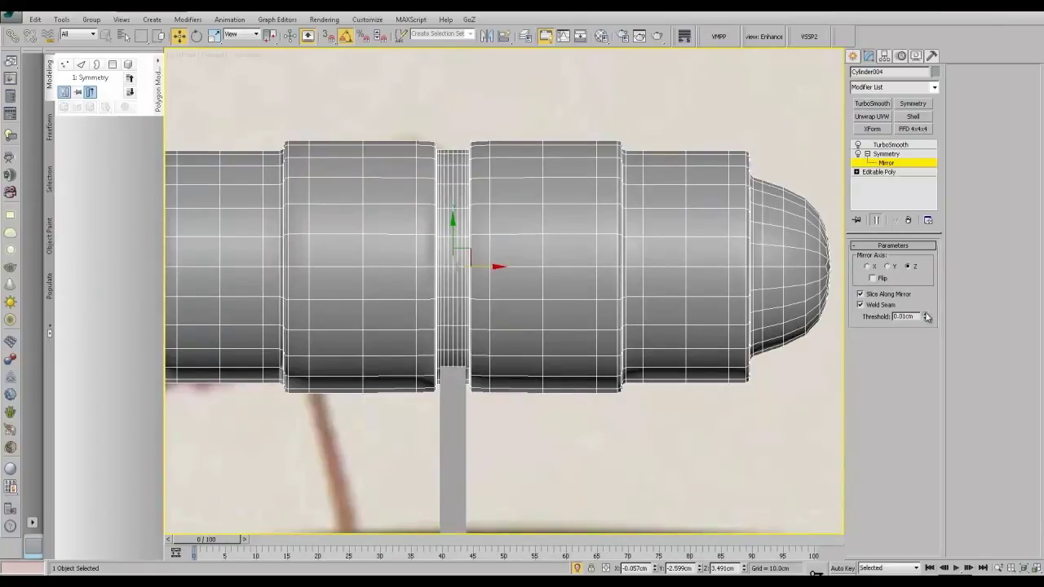
scroll(675, 336, "down", 5)
left_click(889, 144)
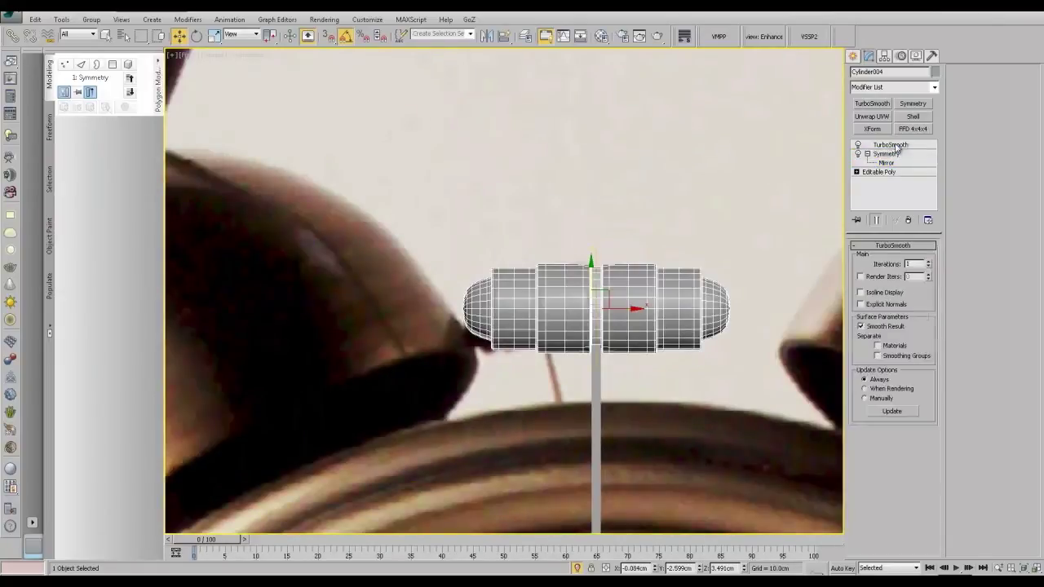
scroll(652, 368, "down", 6)
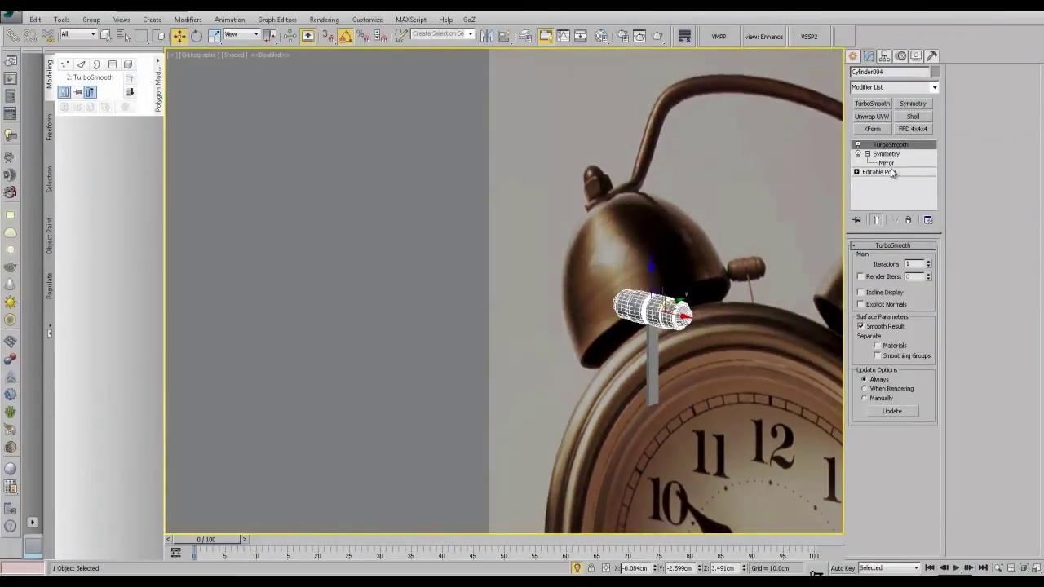
Step: Collapse the hammer head's modifier stack down through Symmetry, keeping TurboSmooth above it
left_click(887, 154)
right_click(887, 153)
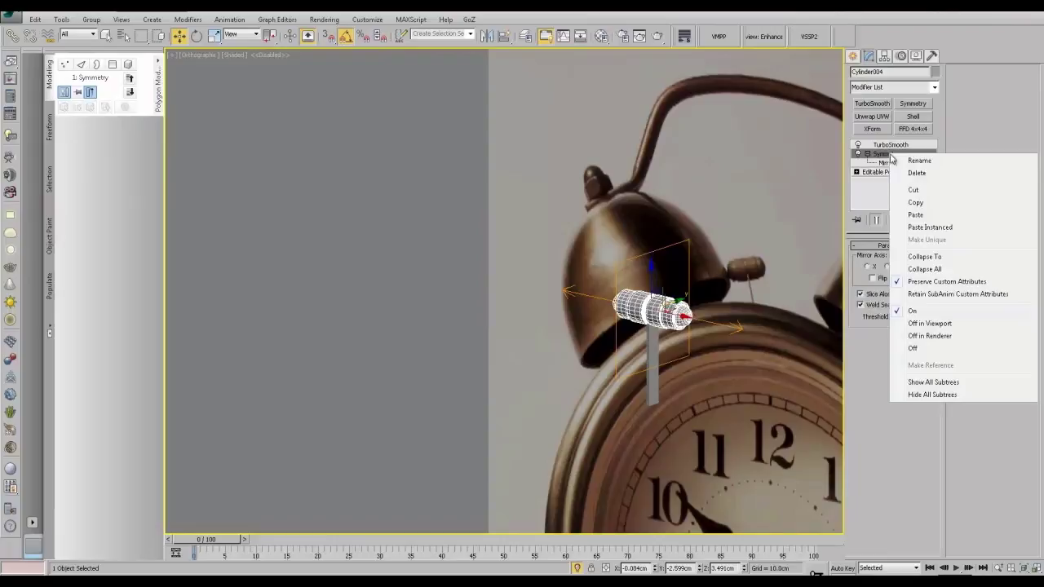
left_click(927, 258)
Step: Attach the box arm to the hammer head's editable mesh
left_click(881, 154)
left_click(967, 154)
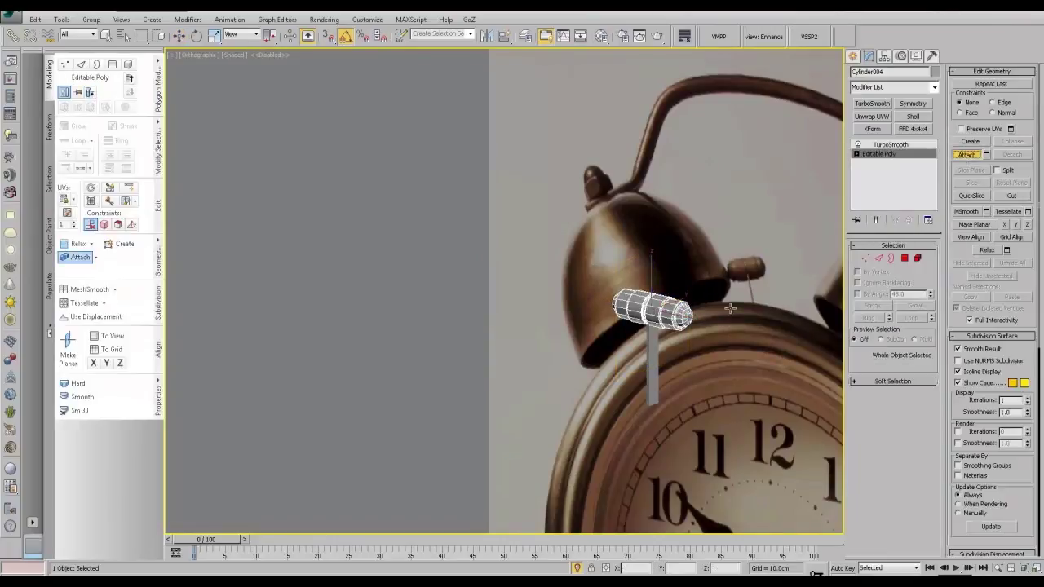
right_click(895, 170)
left_click(961, 158)
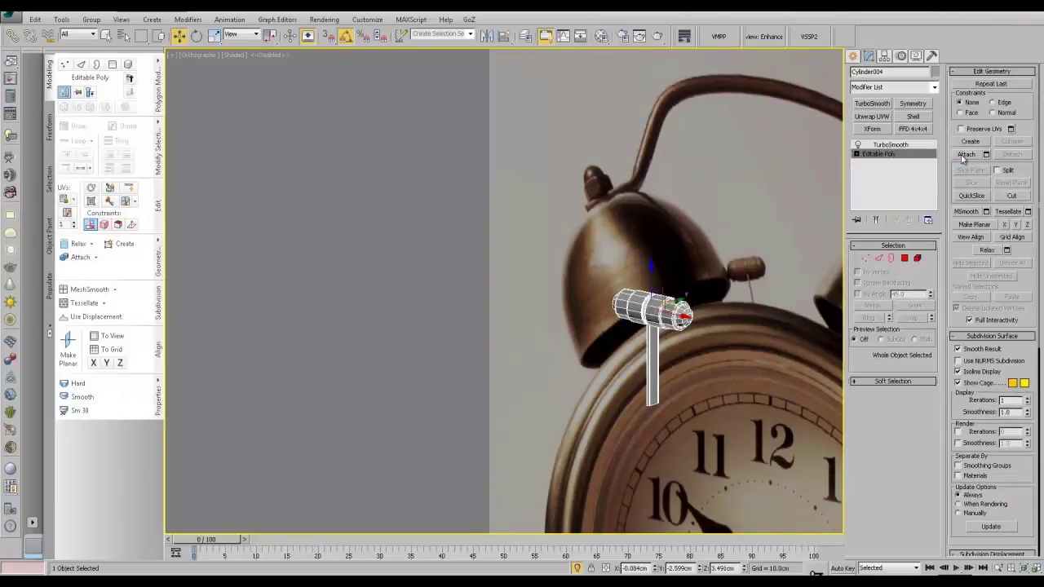
left_click(961, 156)
left_click(963, 157)
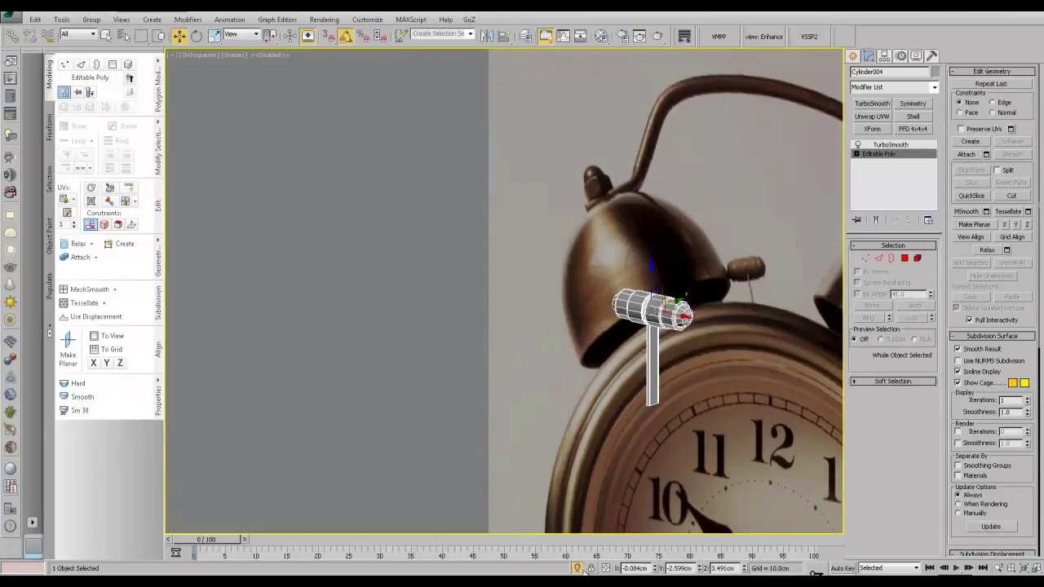
Step: Exit isolation to show the whole clock and return the hammer to its TurboSmooth level
left_click(577, 569)
left_click(897, 146)
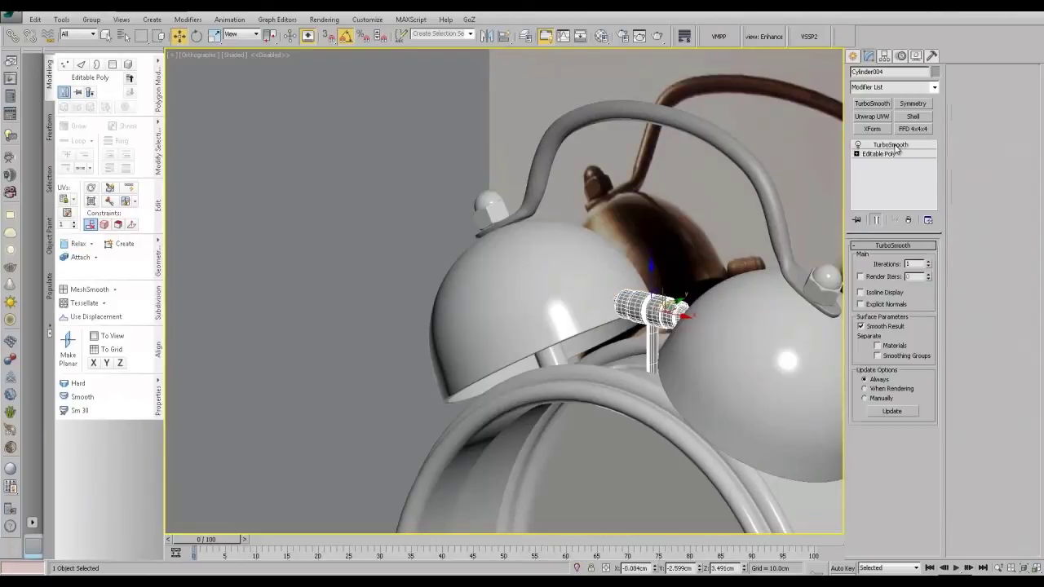
middle_click_drag(711, 307, 715, 351, "alt")
scroll(708, 337, "up", 3)
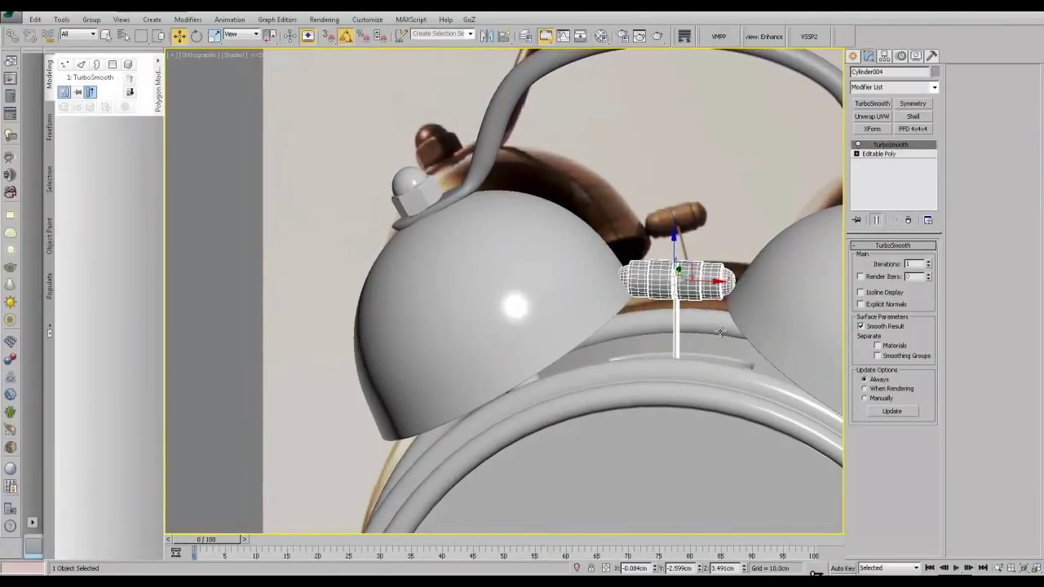
Step: Scale the hammer down uniformly to about 112% and raise it along Z to about 3.754 cm
key("r")
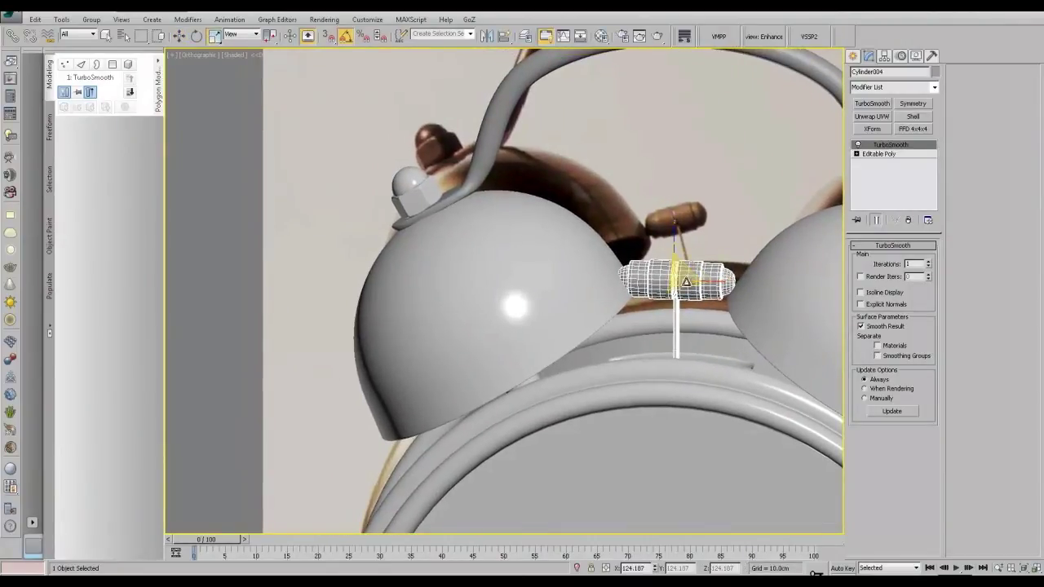
middle_click_drag(686, 282, 655, 293, "alt")
left_click_drag(676, 280, 673, 288)
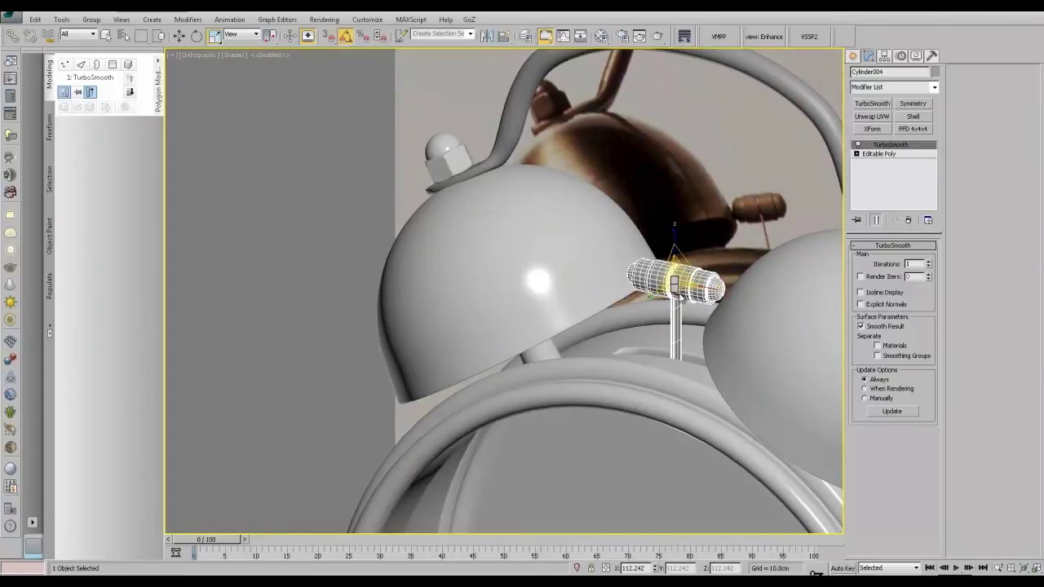
key("w")
left_click_drag(673, 247, 679, 226)
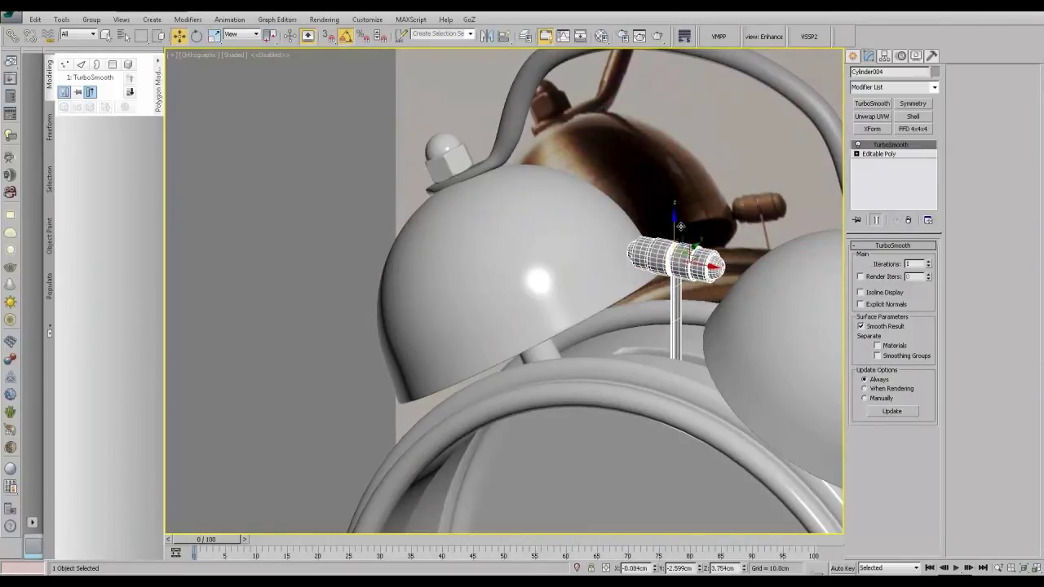
Step: Shorten and slim the hammer to about 92.9% in Y and 77.9% in Z scale, and lower it to about 3.638 cm
middle_click_drag(667, 306, 695, 316, "alt")
scroll(694, 315, "up", 4)
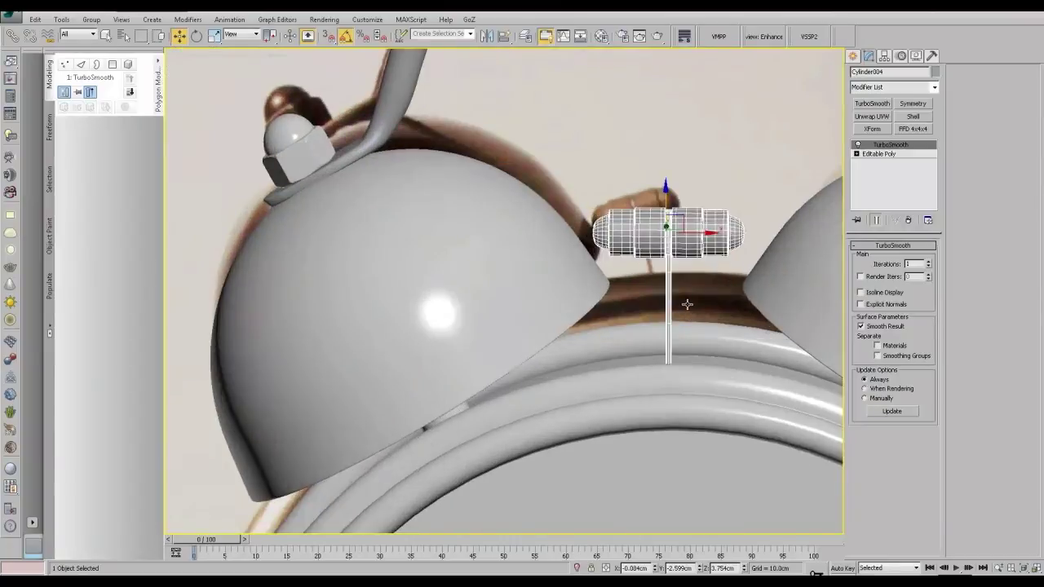
key("r")
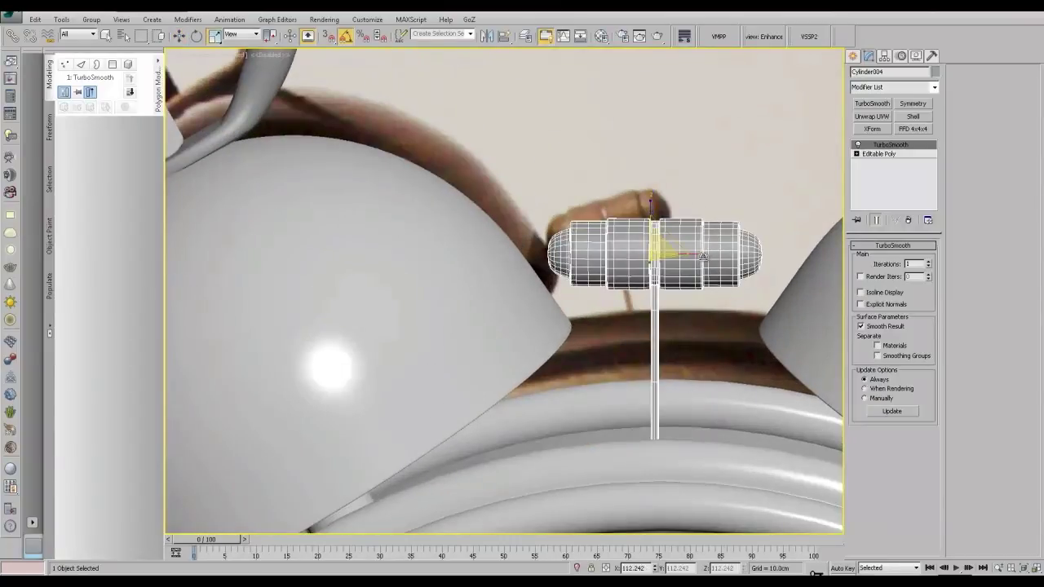
left_click_drag(703, 256, 695, 258)
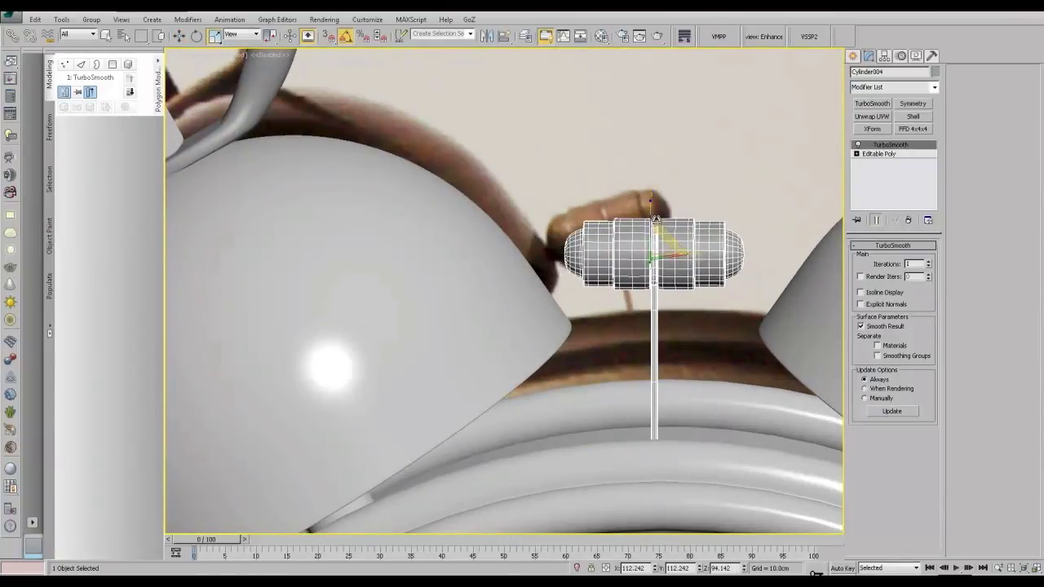
middle_click_drag(674, 242, 664, 259, "alt")
left_click_drag(676, 243, 673, 252)
scroll(684, 380, "down", 3)
middle_click_drag(683, 380, 692, 384, "alt")
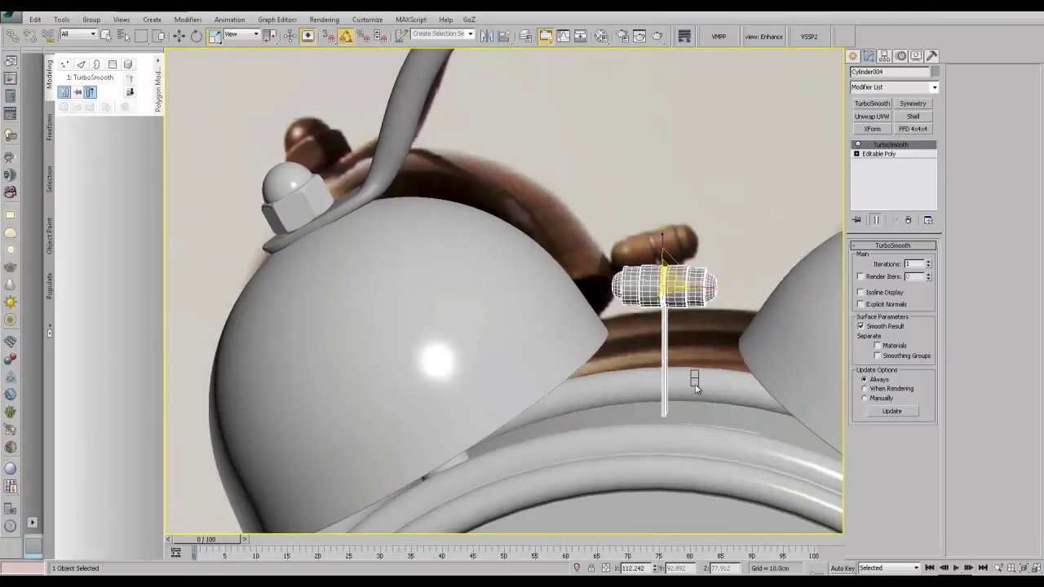
key("w")
left_click_drag(665, 254, 665, 268)
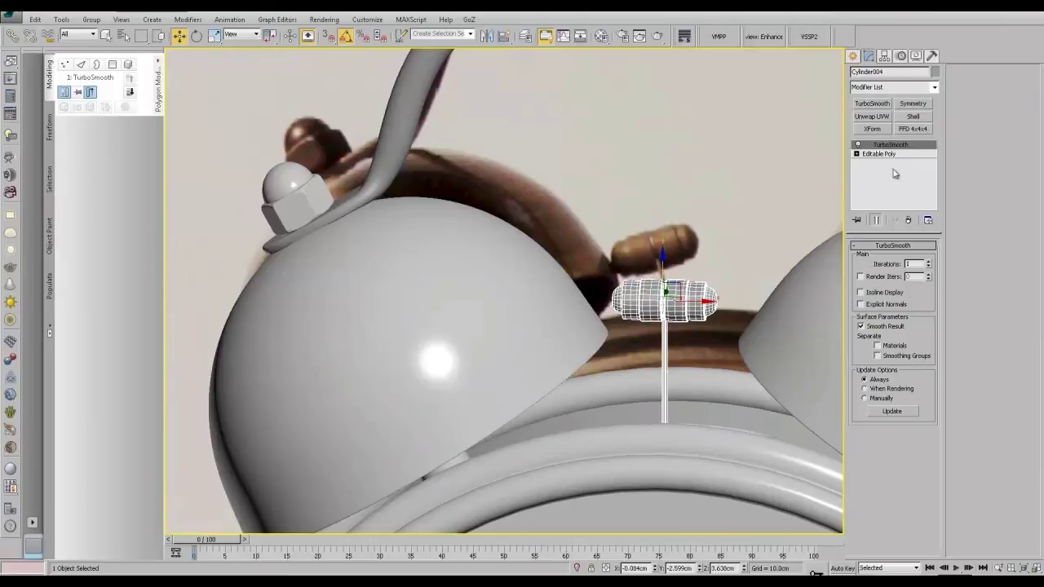
Step: Lengthen the hammer arm by moving its bottom vertices down along Z to about 2.244 cm, and return to TurboSmooth
left_click(896, 155)
left_click(865, 260)
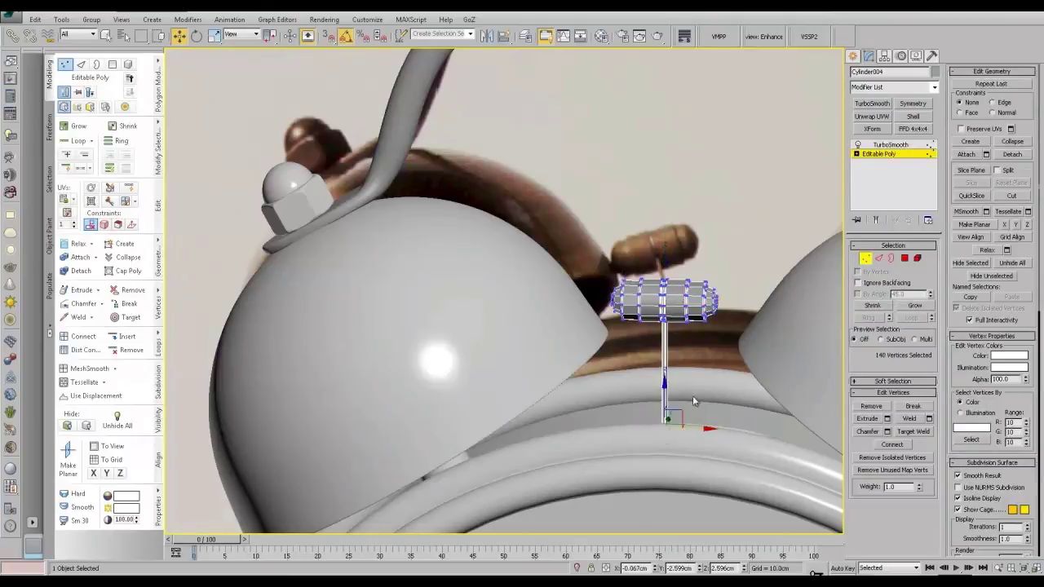
middle_click_drag(692, 397, 676, 434, "alt")
left_click_drag(665, 388, 667, 429)
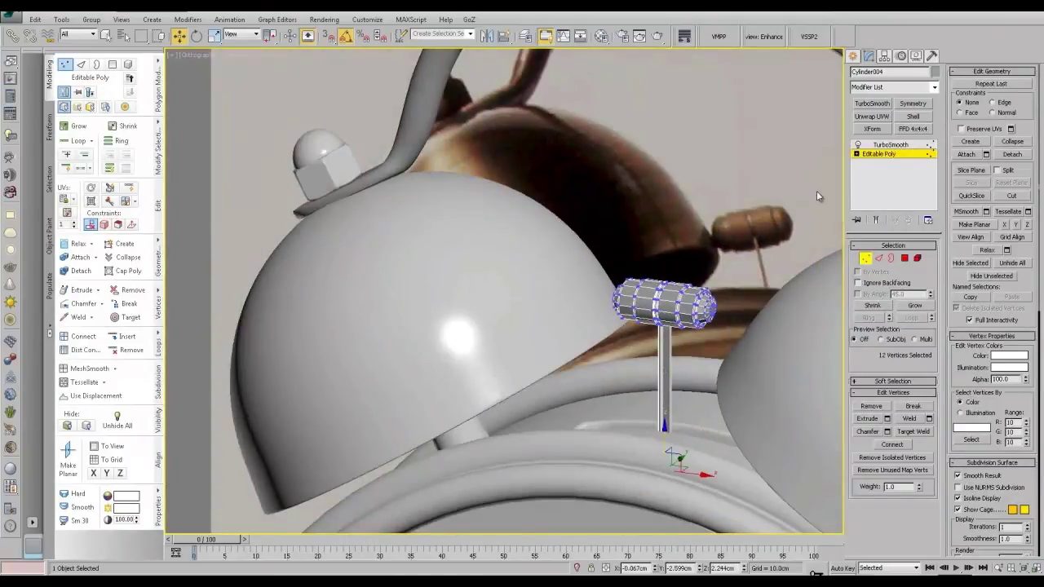
left_click(891, 155)
left_click(891, 145)
Step: Examine the hammer's position and proportions between the bells from the front against the reference image
scroll(624, 327, "down", 3)
scroll(624, 327, "down", 4)
middle_click_drag(624, 327, 620, 398, "alt")
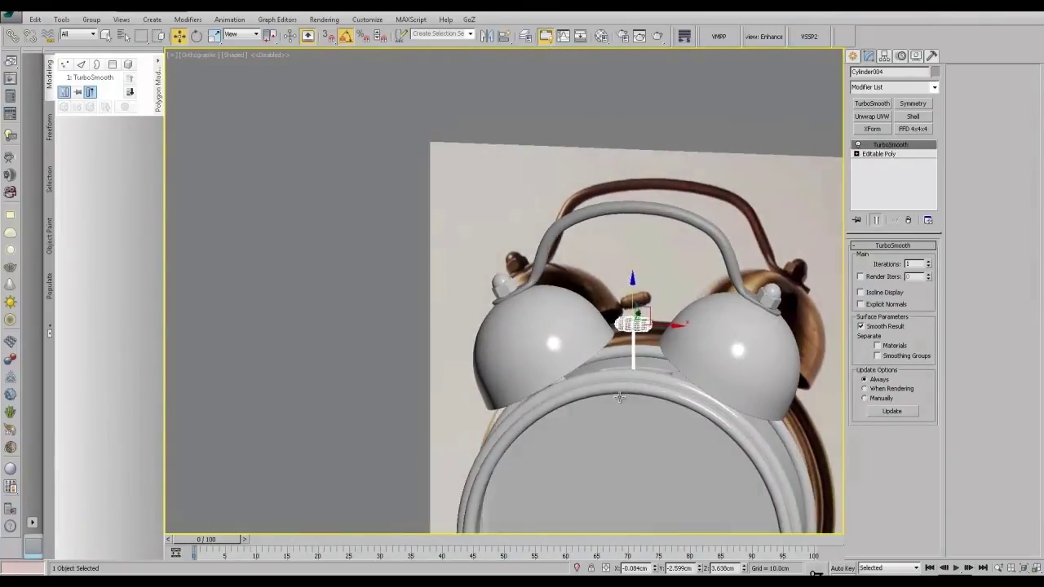
key("f")
key("z")
scroll(616, 400, "down", 8)
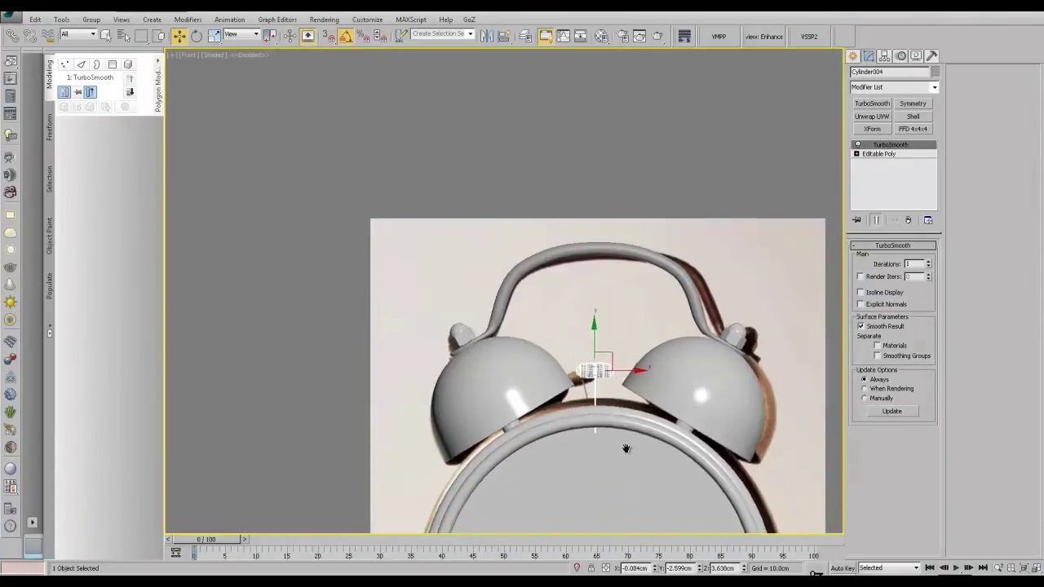
middle_click_drag(625, 448, 599, 273)
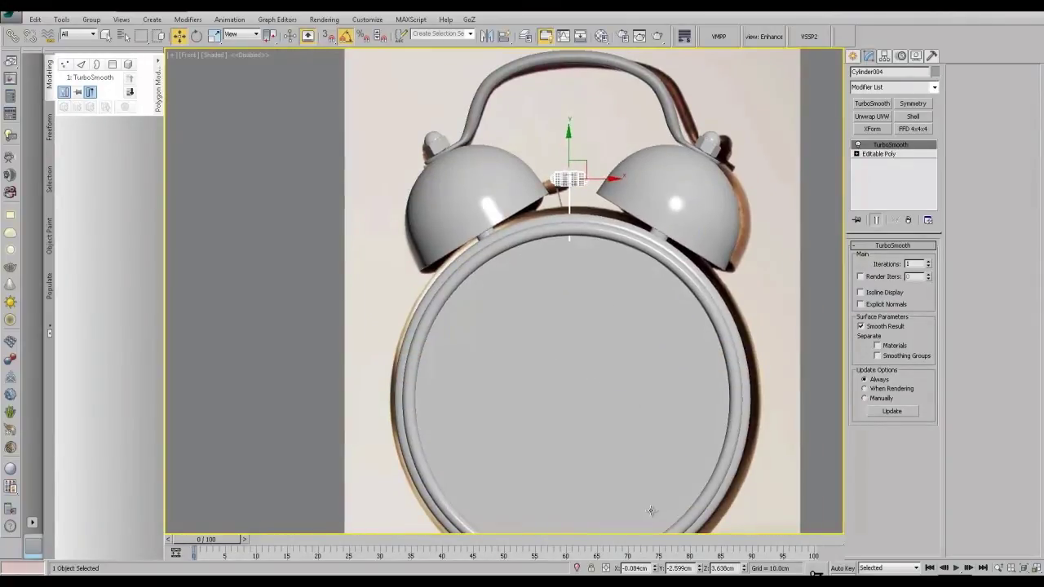
Step: Select the clock's rim object and, after checking the reference image, move the front rim's inner border about 0.08 cm along Y
middle_click_drag(598, 305, 708, 278, "alt")
left_click(708, 280)
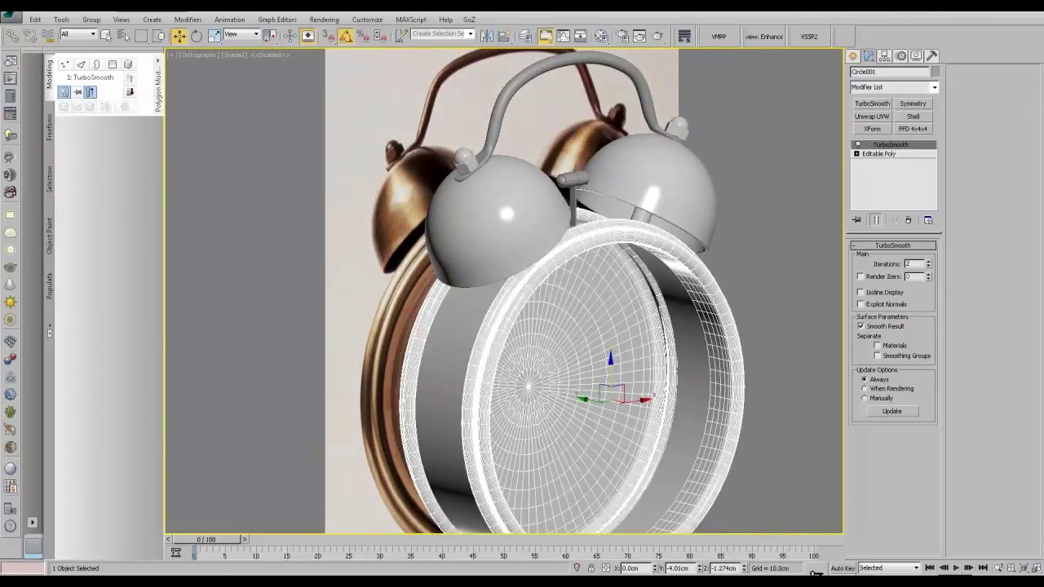
key("alt+Tab")
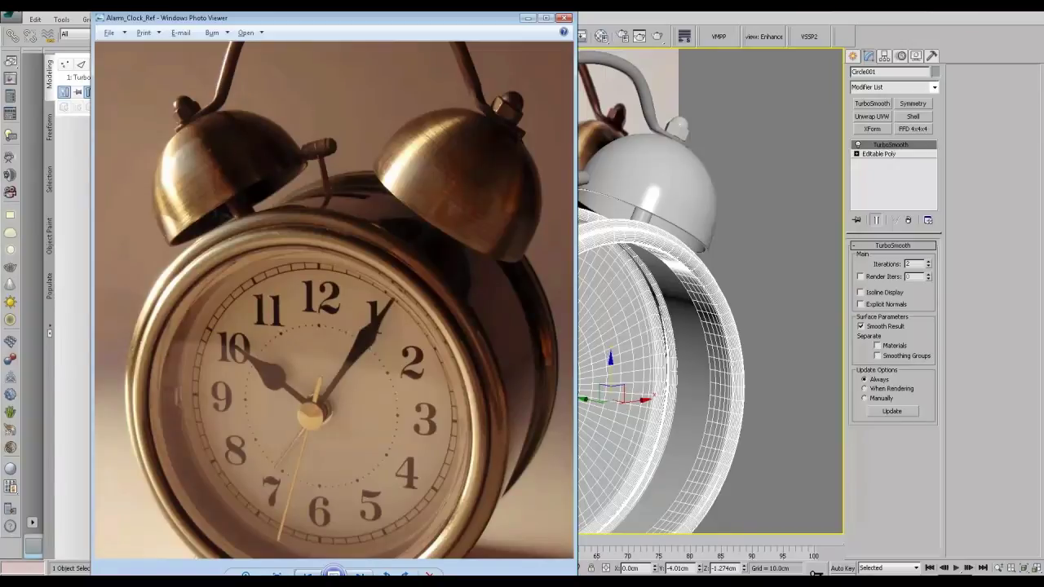
key("alt+Tab")
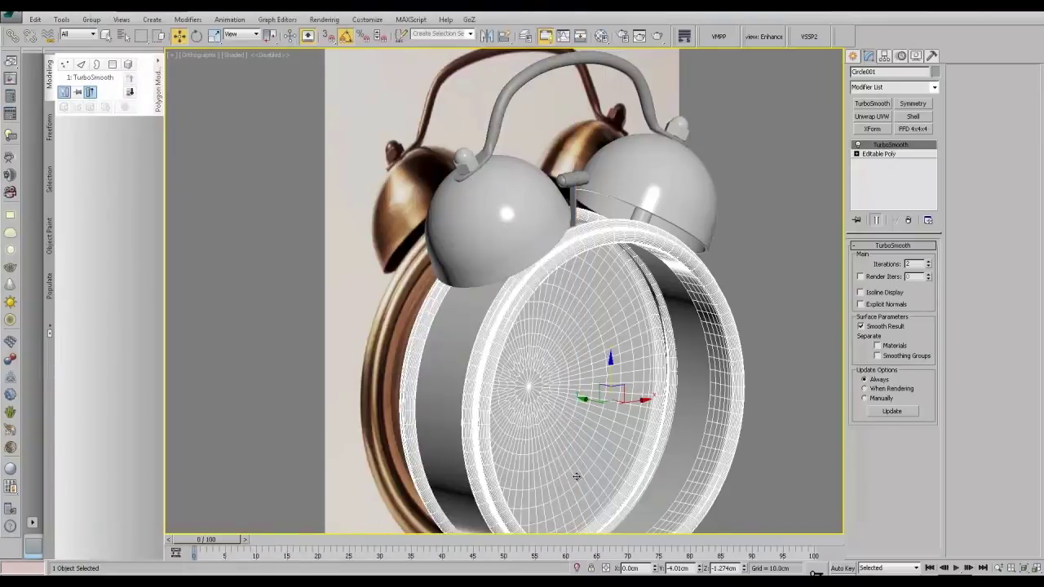
middle_click_drag(613, 480, 633, 425)
scroll(570, 445, "up", 2)
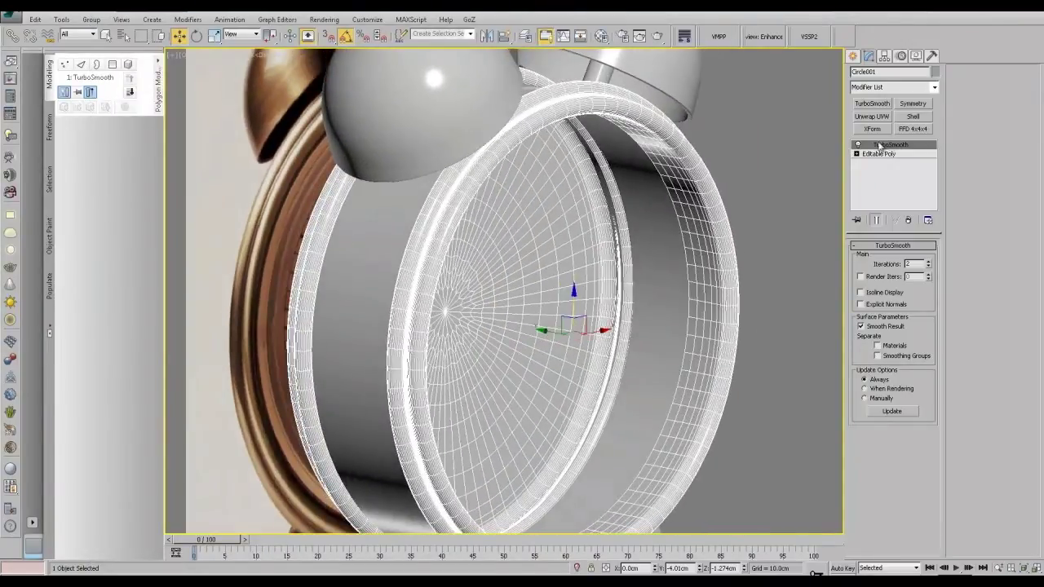
left_click(879, 154)
left_click(889, 258)
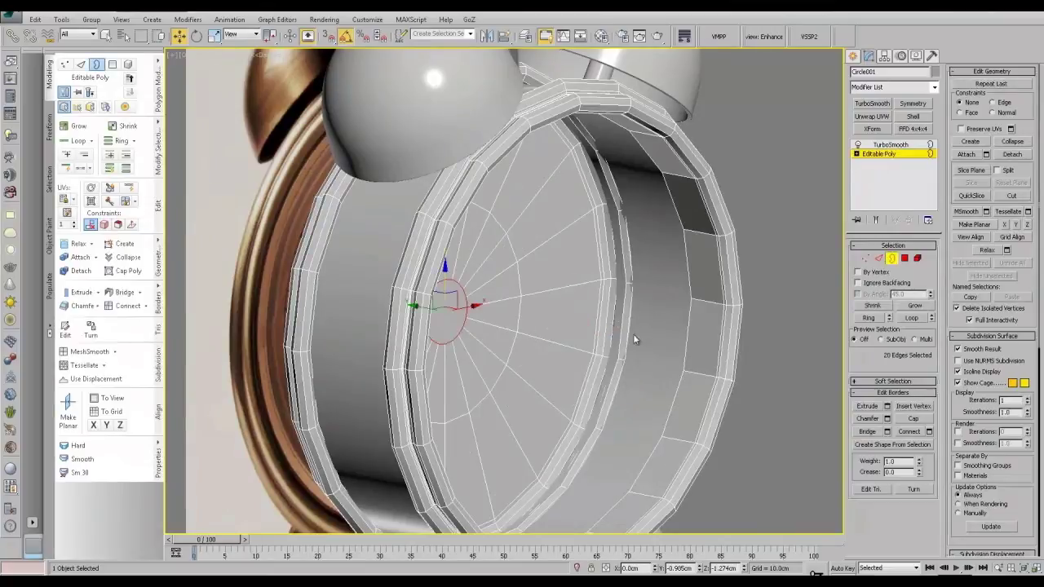
left_click(617, 337)
middle_click_drag(617, 338, 642, 338, "alt")
left_click(674, 332)
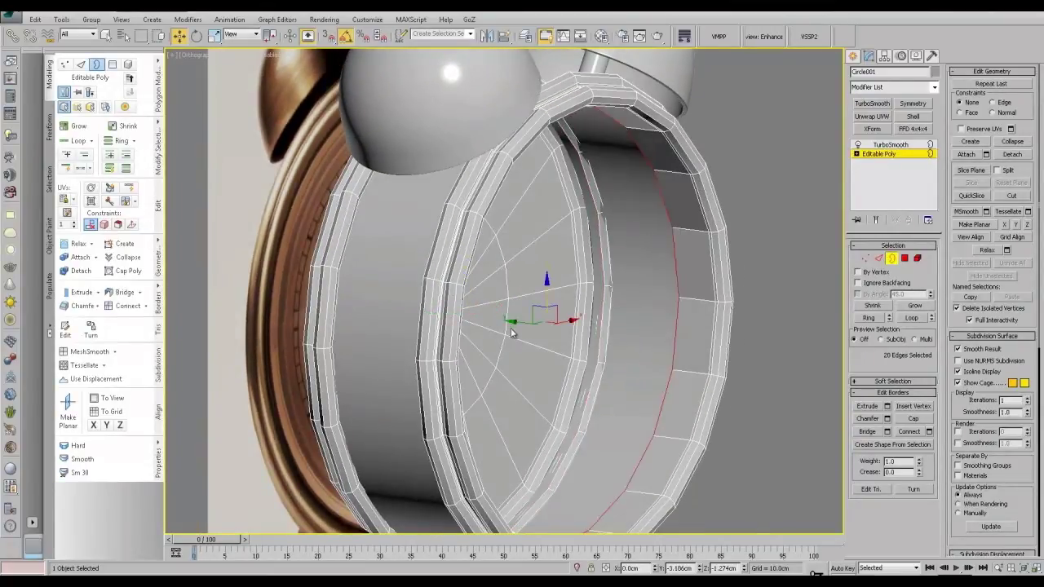
left_click_drag(513, 323, 496, 322)
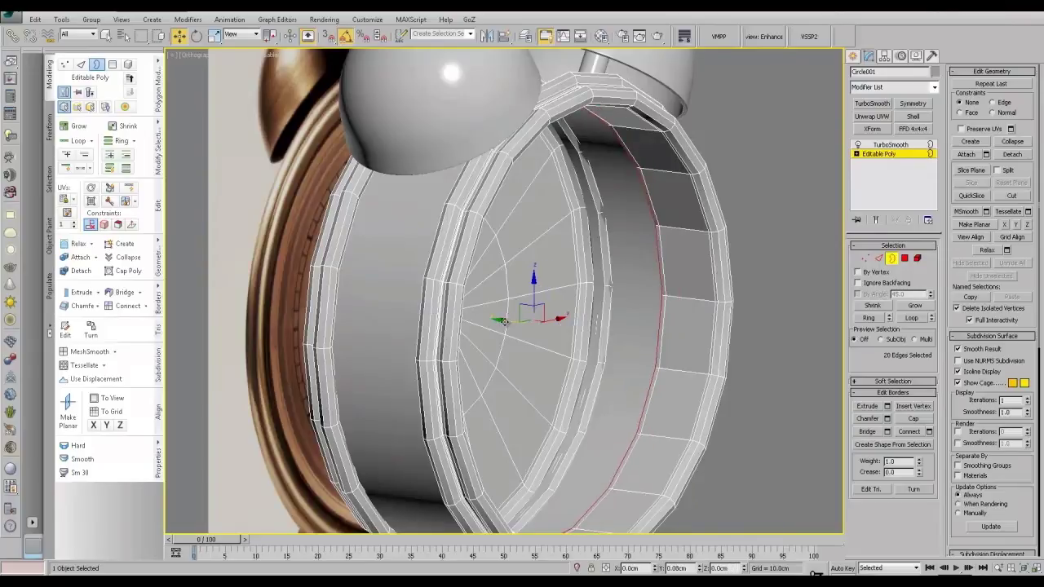
Step: Scale the front rim's inner border down to about 94%, widen it again by about 106%, and cap it
key("r")
left_click_drag(529, 316, 529, 322)
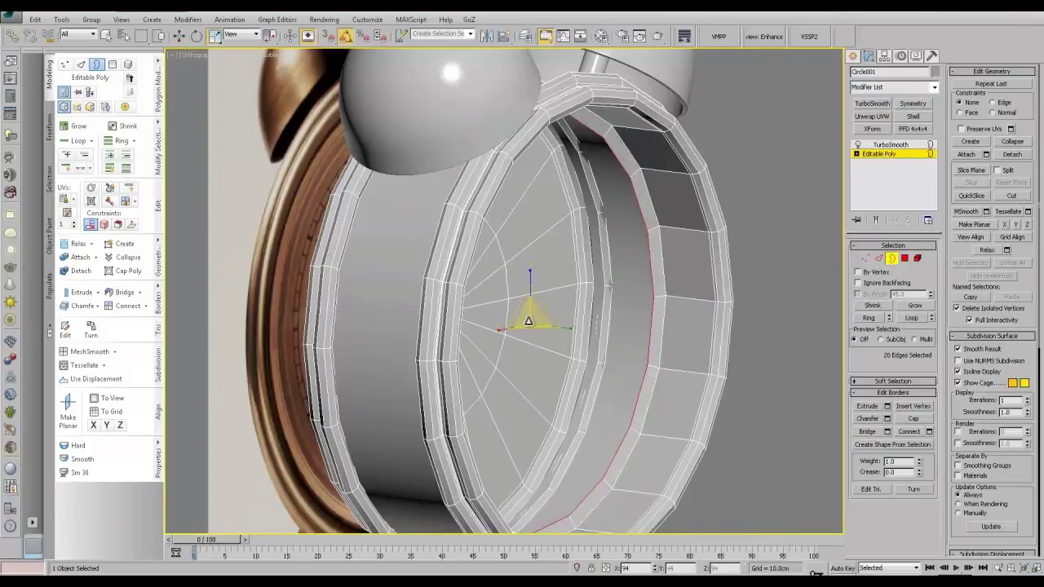
middle_click_drag(554, 348, 520, 345, "alt")
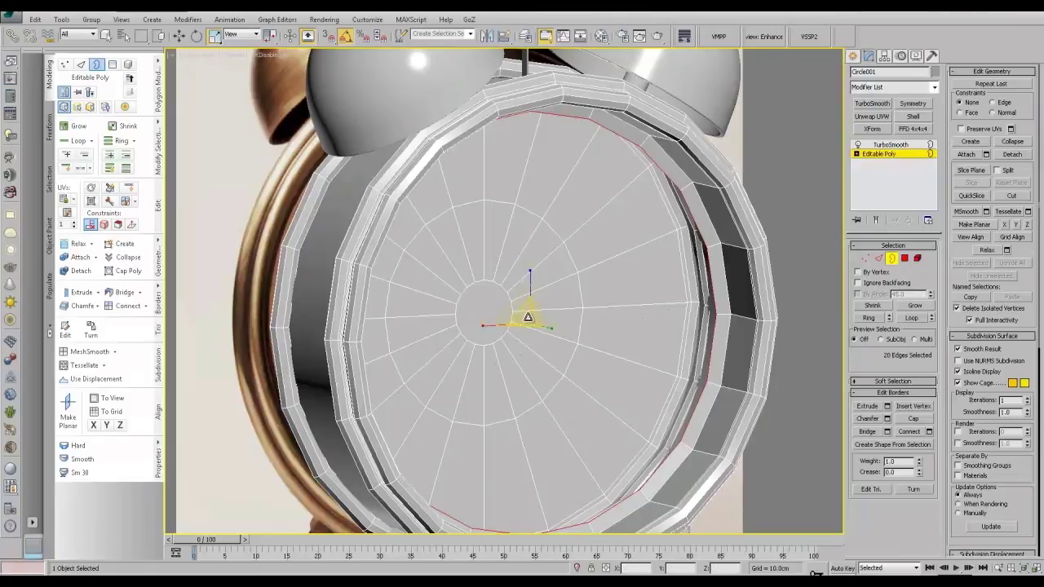
left_click_drag(529, 319, 534, 315)
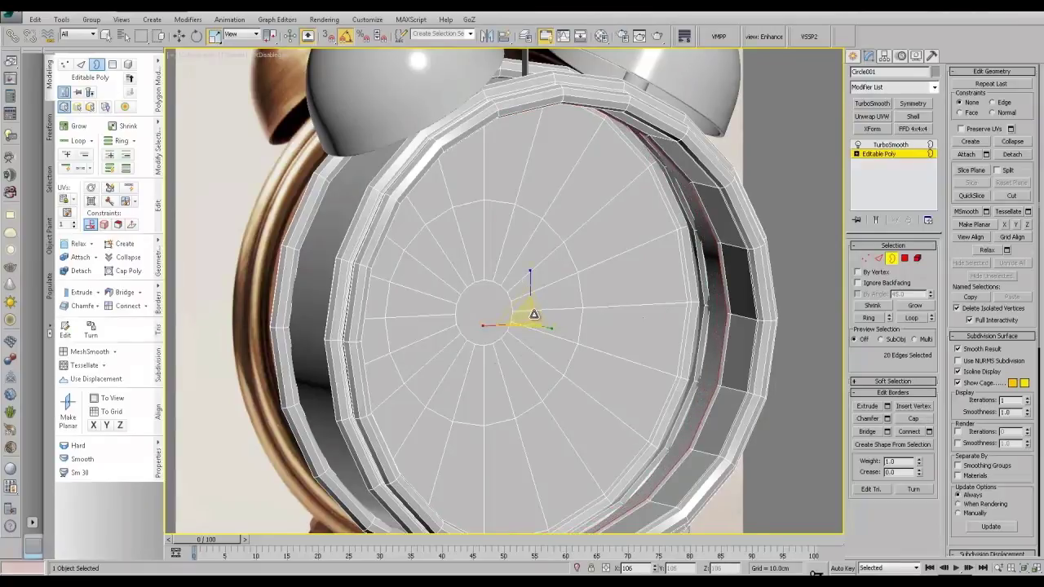
left_click(910, 419)
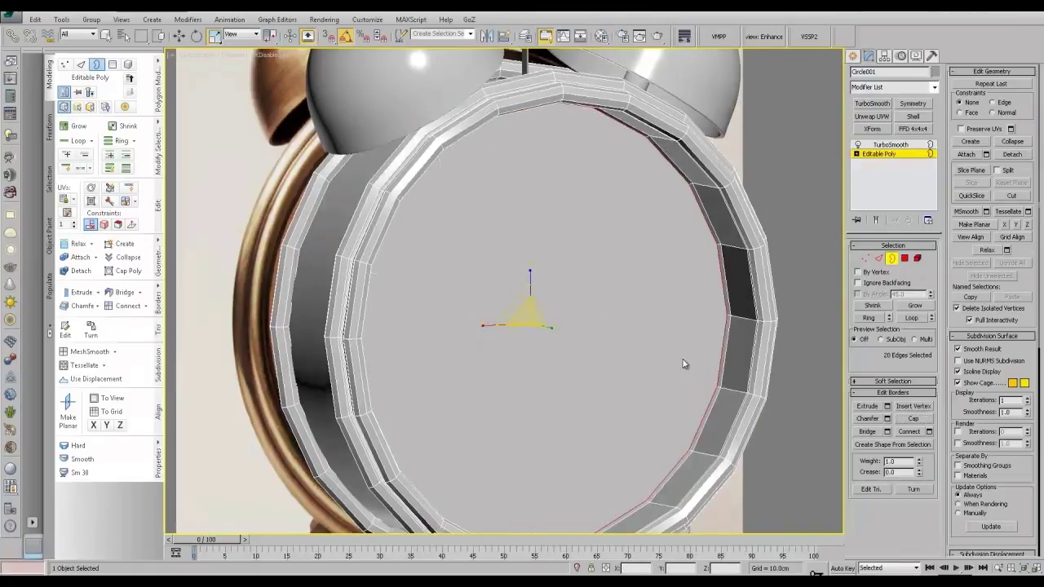
Step: Detach the new cap polygon from the rim as a separate object and rename it clock_face
middle_click_drag(685, 363, 699, 368, "alt")
left_click(1010, 155)
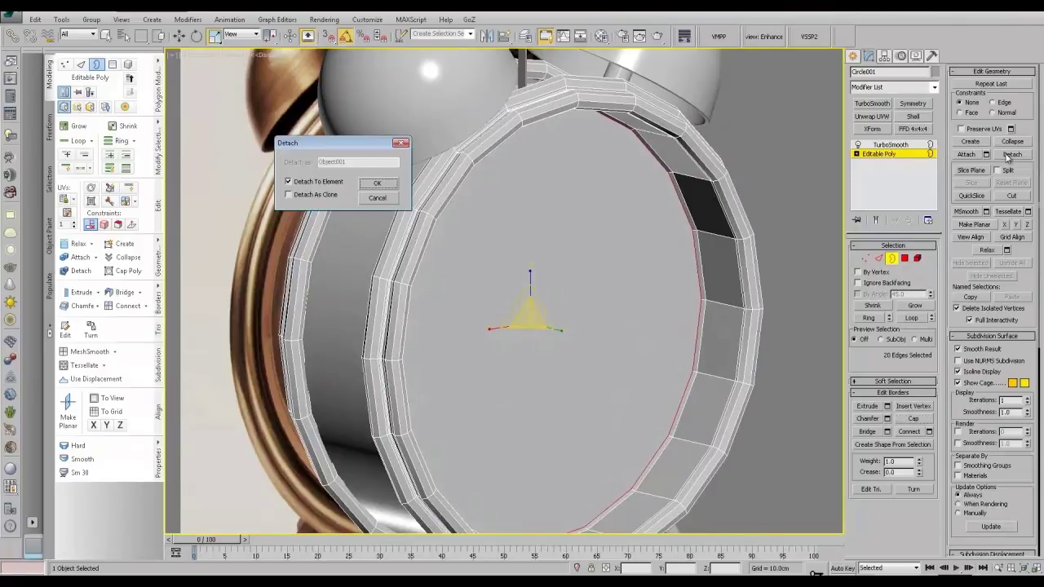
left_click(367, 184)
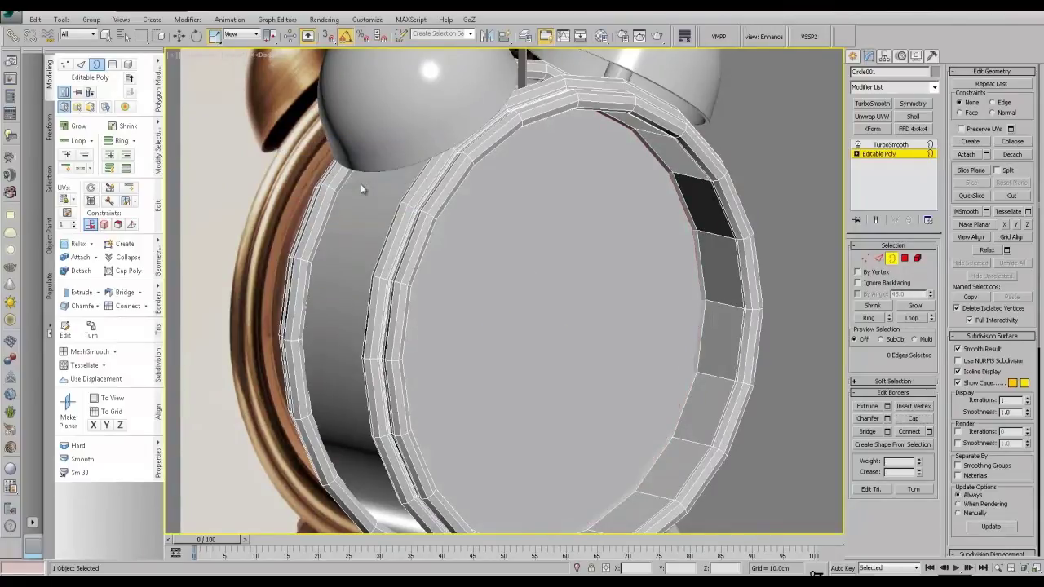
left_click(885, 144)
left_click(587, 233)
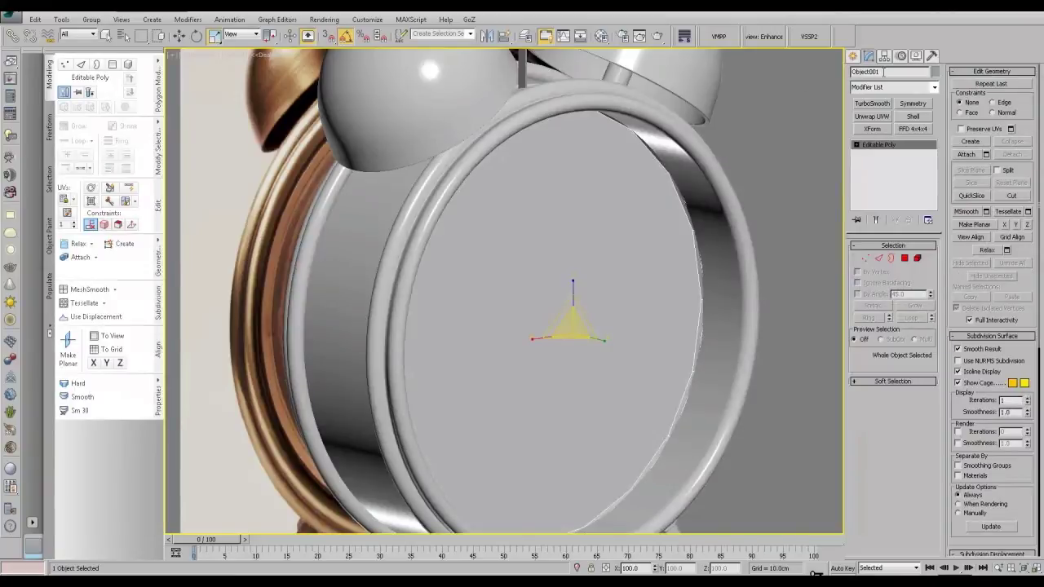
left_click_drag(884, 72, 860, 71)
type("clock_face")
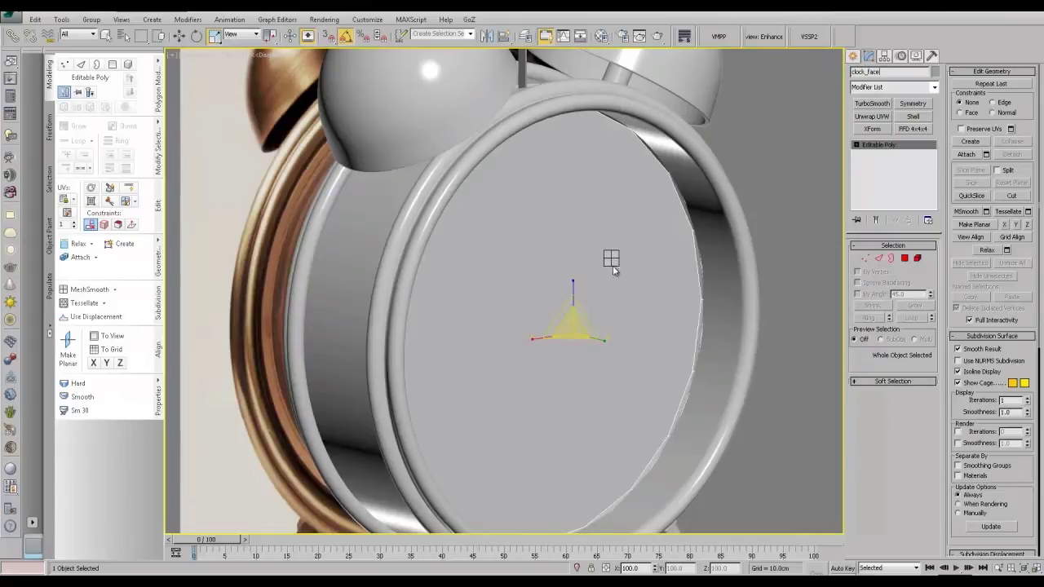
Step: Apply TurboSmooth with 2 iterations to clock_face and inset its polygon toward the centre
left_click(879, 104)
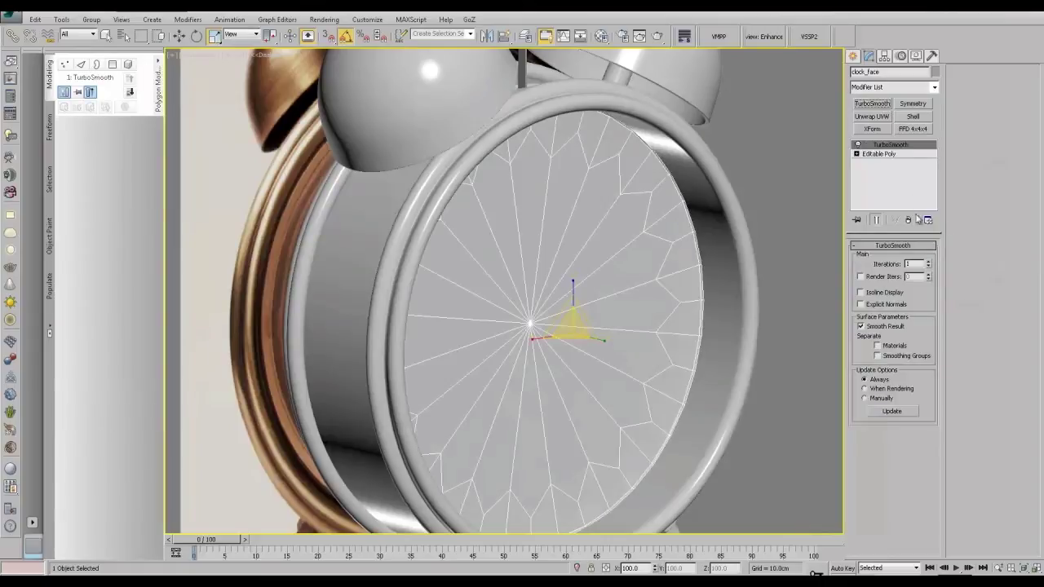
left_click(928, 261)
left_click(879, 154)
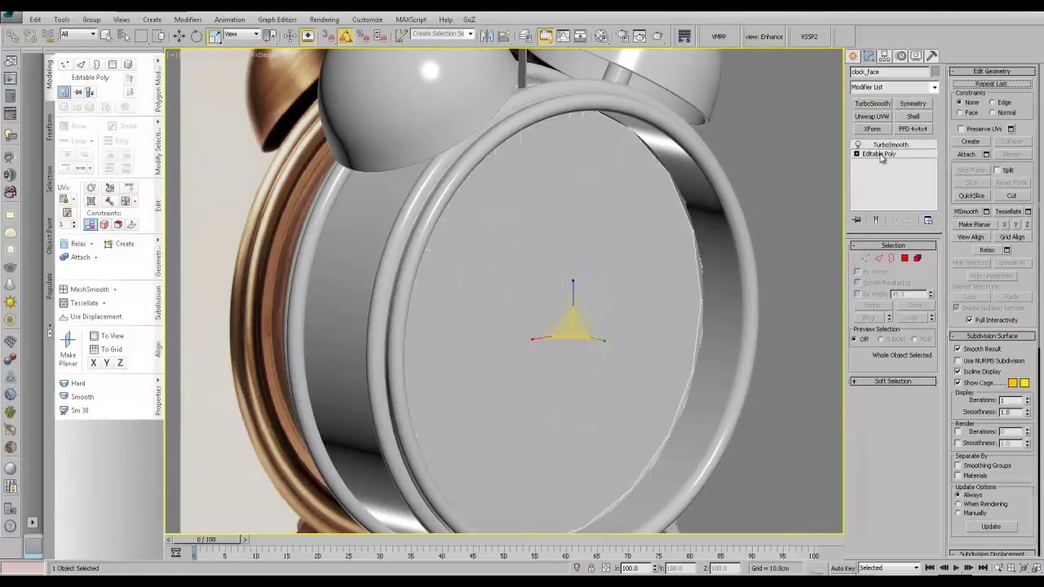
left_click(905, 261)
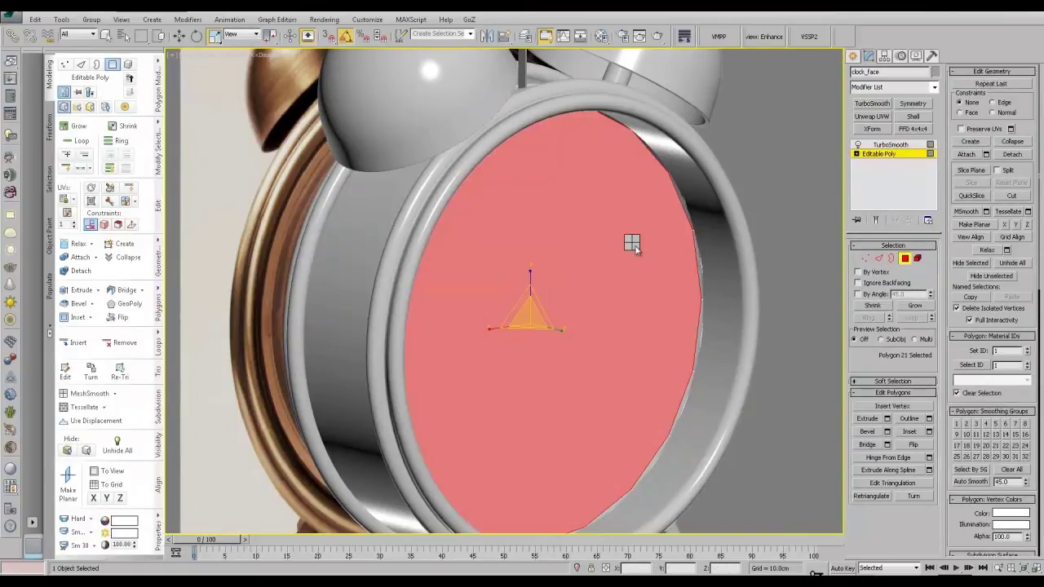
left_click(615, 312)
left_click_drag(615, 313, 605, 148)
left_click(889, 155)
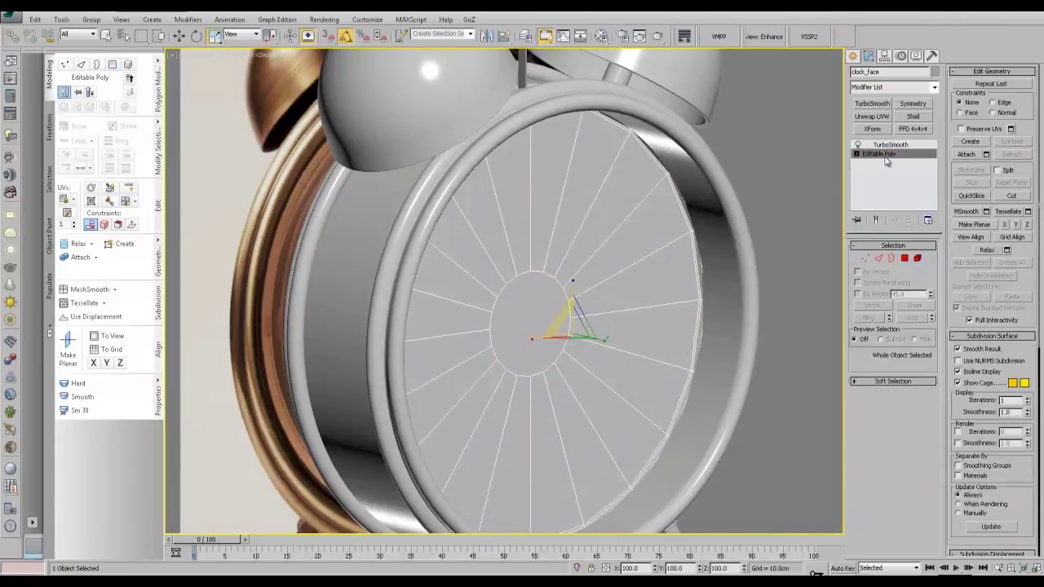
Step: Copy clock_face with its TurboSmooth forward along Y to about -5.024 cm and name the copy clock_glass
middle_click_drag(632, 283, 639, 283, "alt")
key("w")
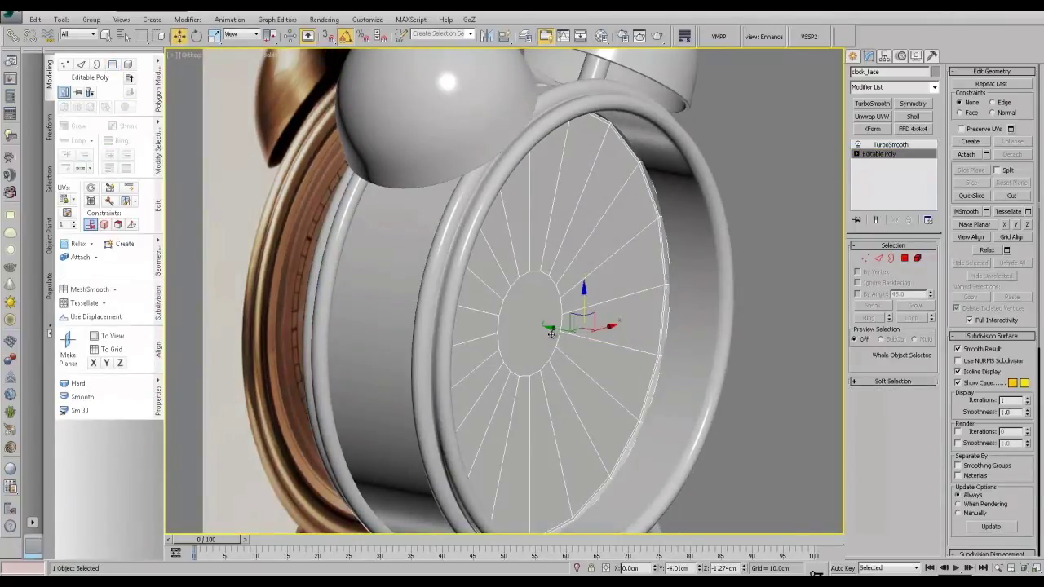
mouse_move(555, 326)
left_mouse_down("shift")
mouse_move(707, 328)
mouse_move(876, 301)
mouse_move(581, 306)
mouse_move(604, 307)
left_mouse_up("shift")
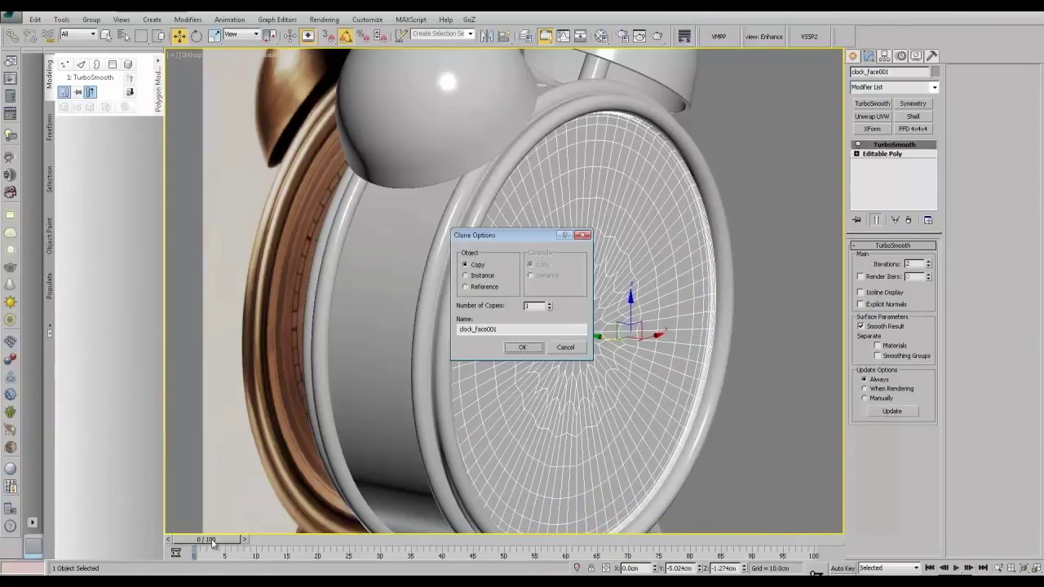
left_click_drag(503, 329, 433, 333)
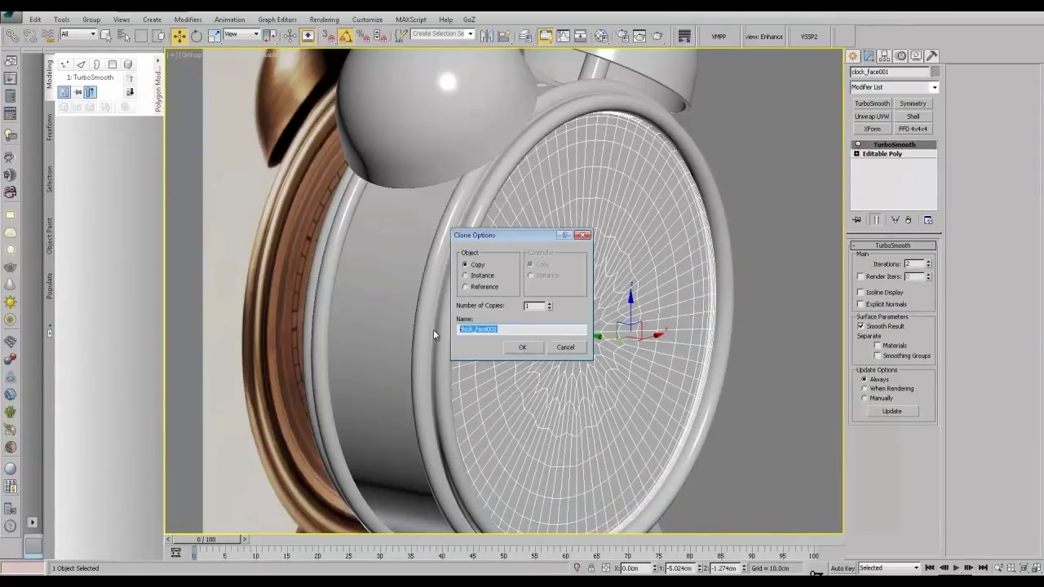
type("clock_glass")
key("Return")
Step: Rename the cylindrical clock casing as clock_body
left_click(434, 332)
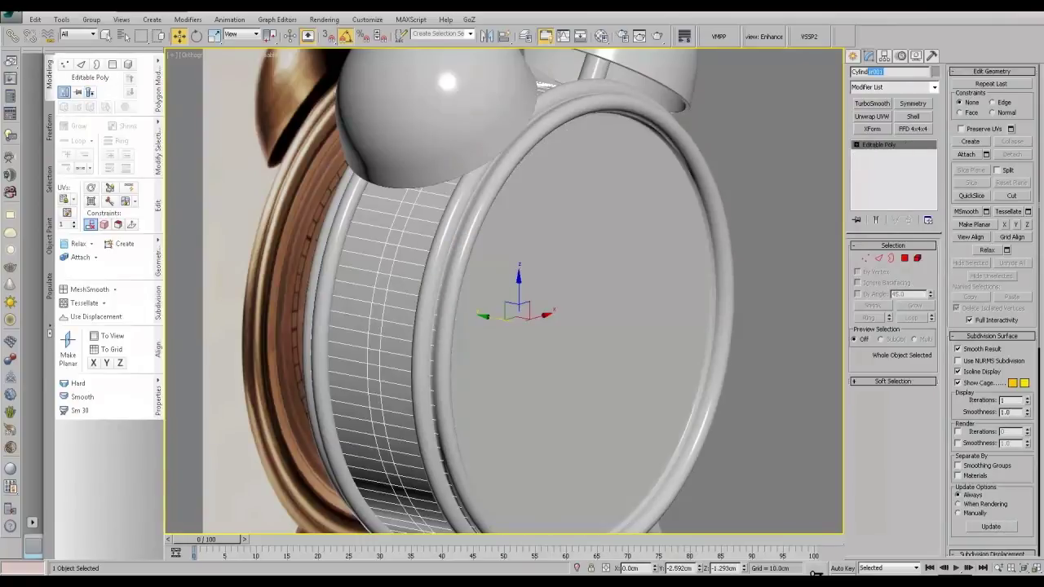
left_click_drag(869, 72, 821, 72)
type("clock")
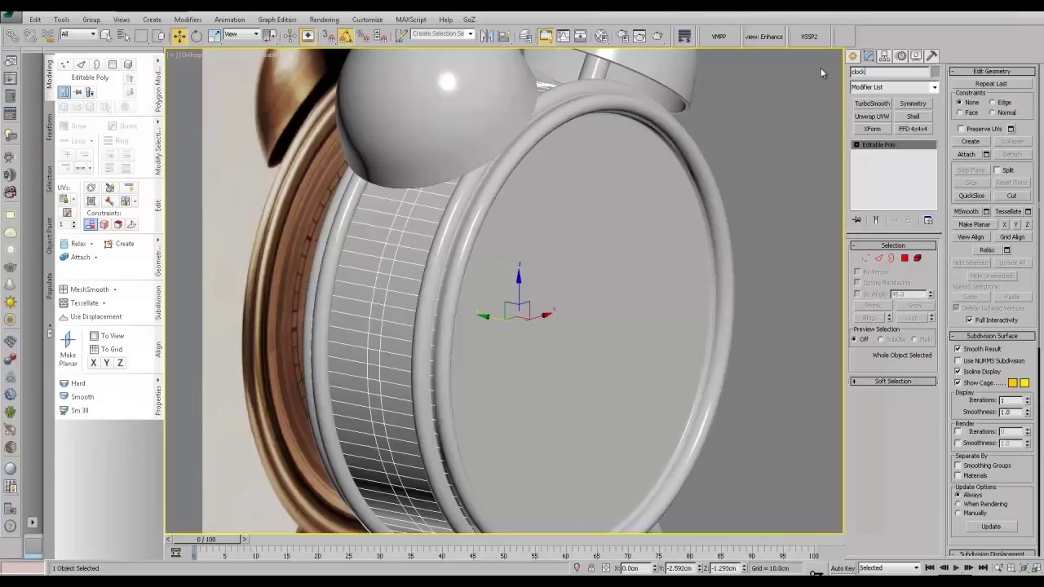
type("_body")
middle_click_drag(579, 244, 511, 177)
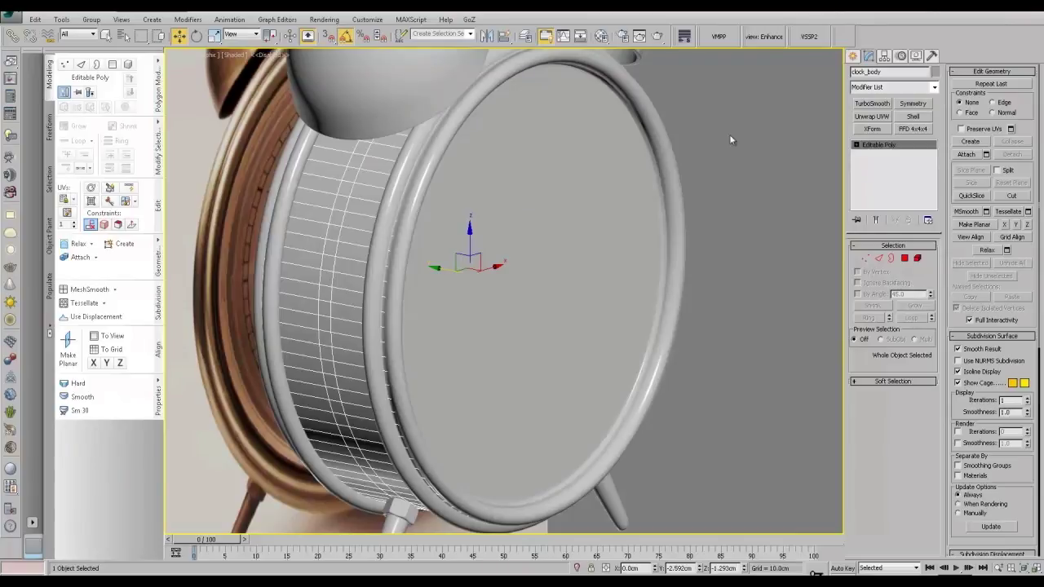
Step: Add a Shell beneath the TurboSmooth of clock_glass with 0.07 cm outer amount and 3 segments, and return to TurboSmooth
left_click(628, 212)
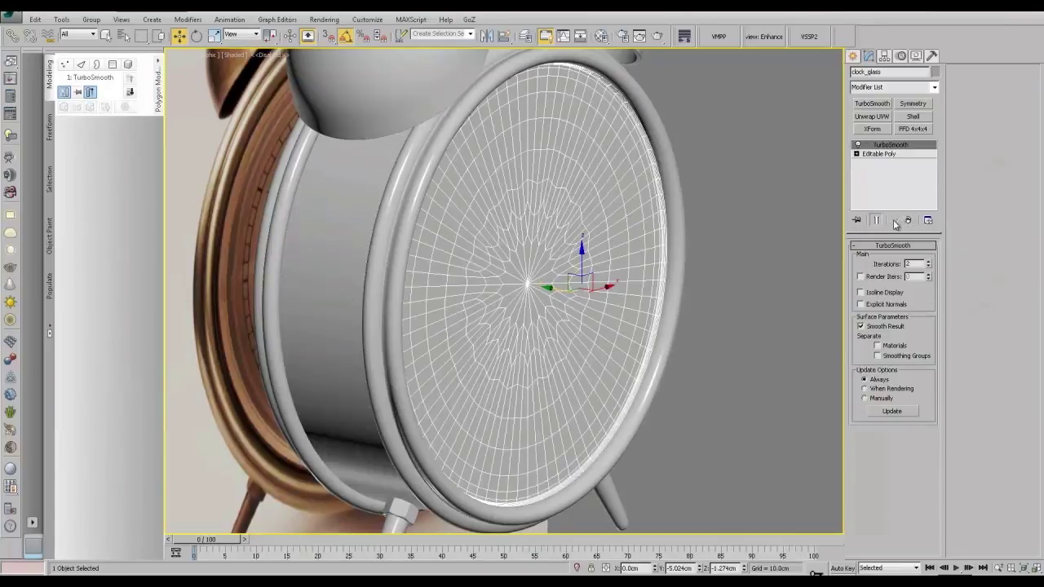
left_click(879, 153)
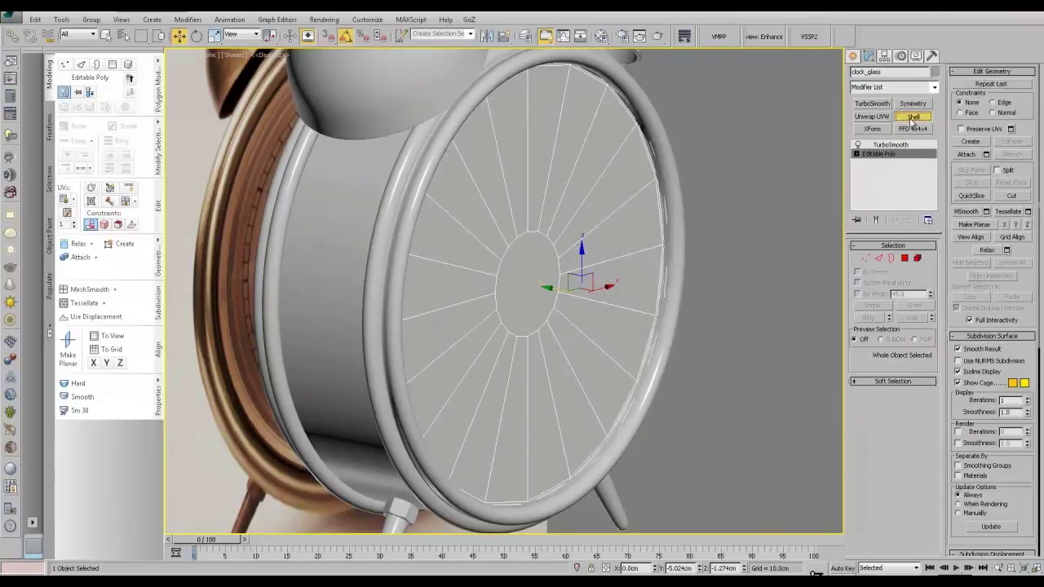
left_click(912, 117)
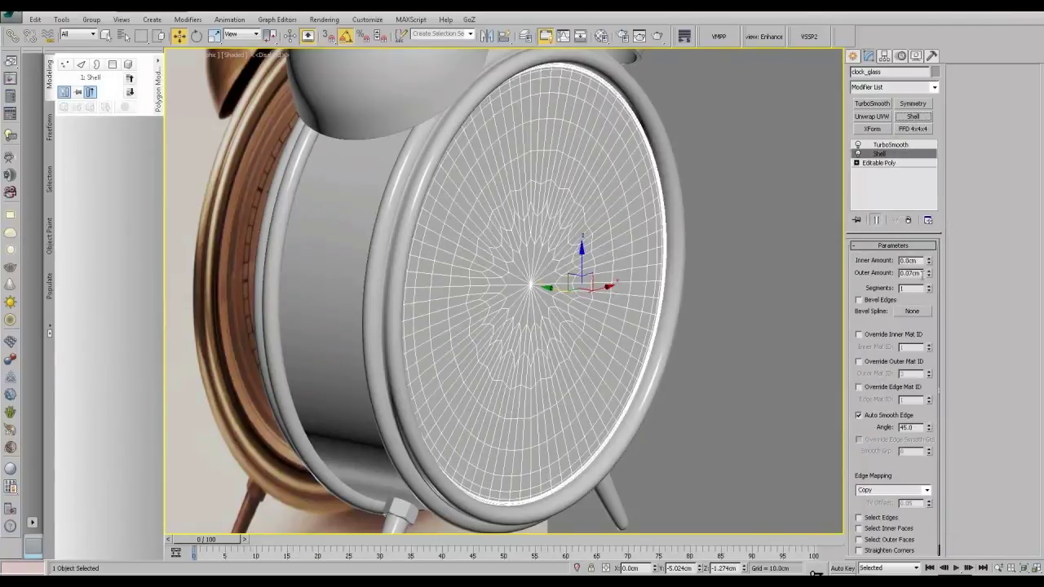
left_click(930, 286)
left_click(930, 286)
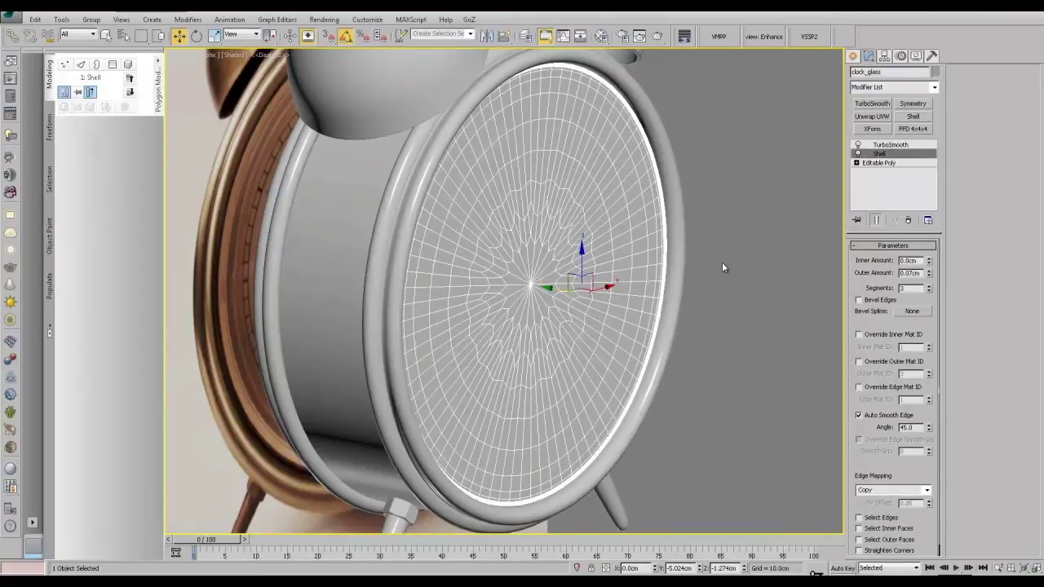
scroll(722, 262, "down", 3)
left_click(900, 145)
left_click(744, 263)
Step: Examine from several angles how the thickened clock glass sits inside the front rim
scroll(740, 288, "down", 3)
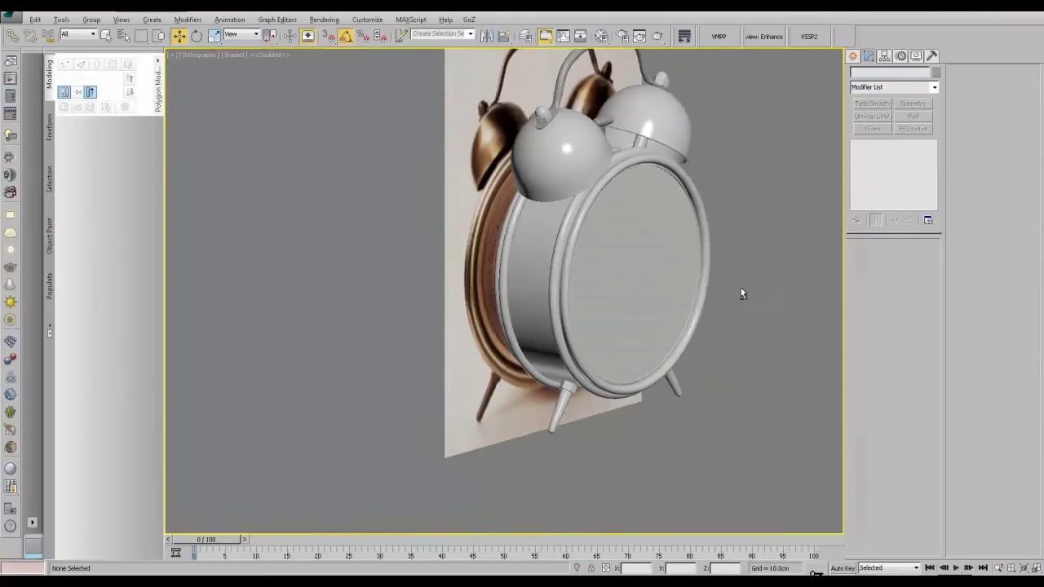
middle_click_drag(741, 288, 727, 291, "alt")
scroll(728, 291, "up", 3)
scroll(727, 291, "down", 1)
scroll(731, 229, "up", 4)
middle_click_drag(731, 220, 595, 378)
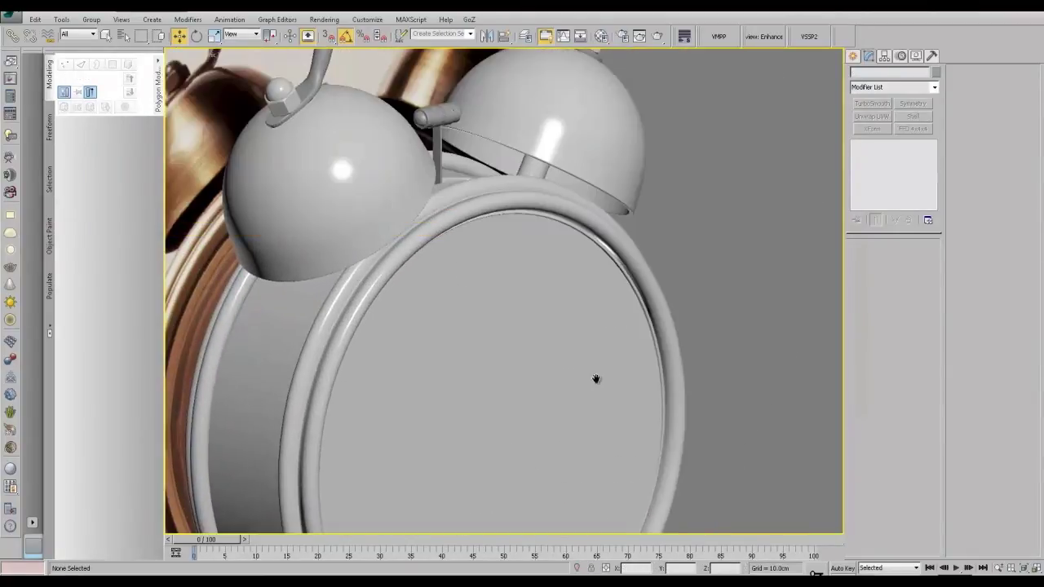
left_click(603, 253)
middle_click_drag(585, 300, 591, 300, "alt")
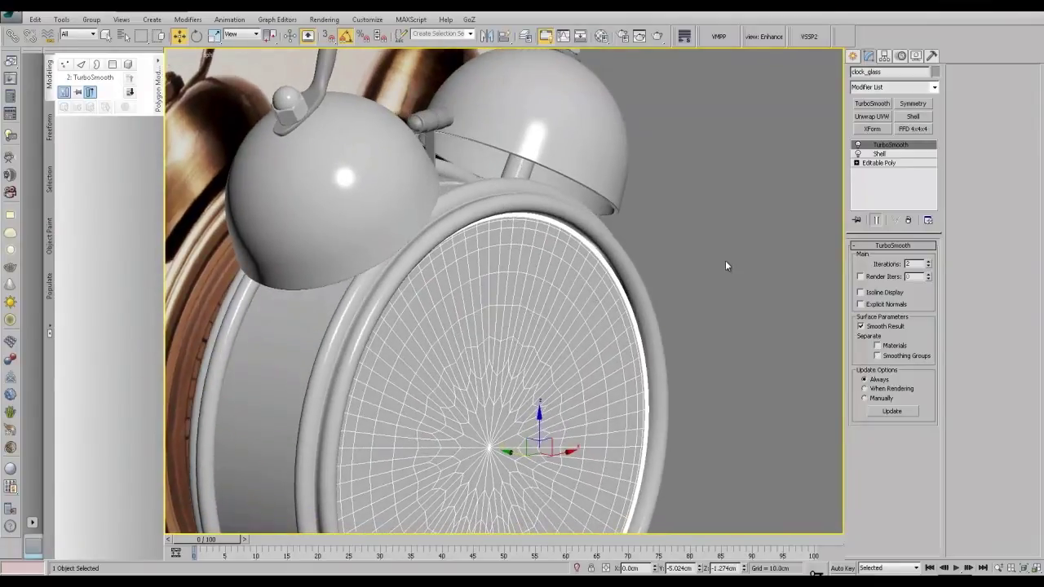
left_click(709, 272)
middle_click_drag(665, 307, 588, 313, "alt")
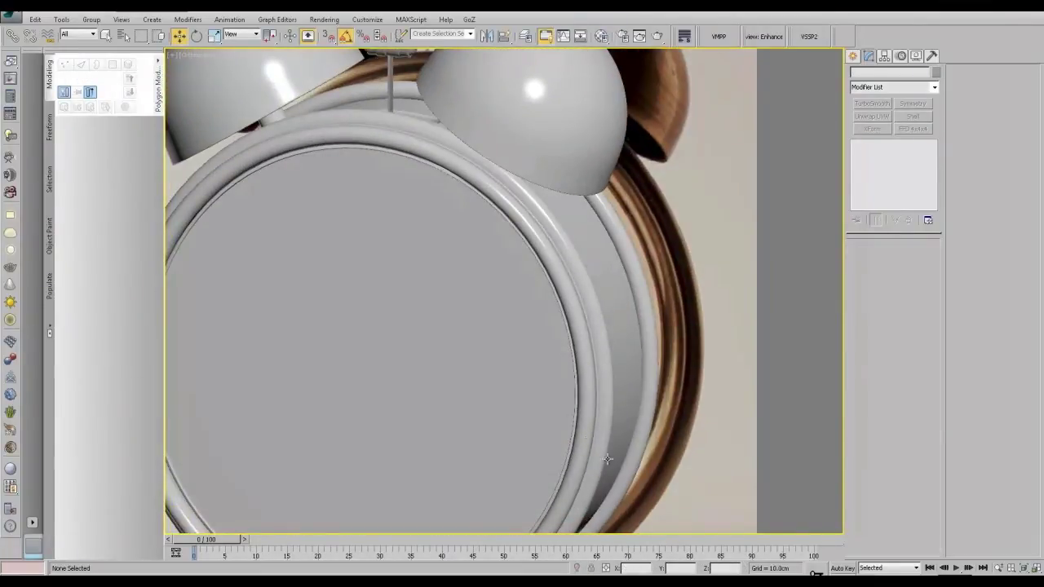
Step: Isolate clock_glass, inspect its edge, and turn off the display of its TurboSmooth modifier
left_click(428, 416)
left_click(575, 570)
middle_click_drag(602, 416, 513, 392, "alt")
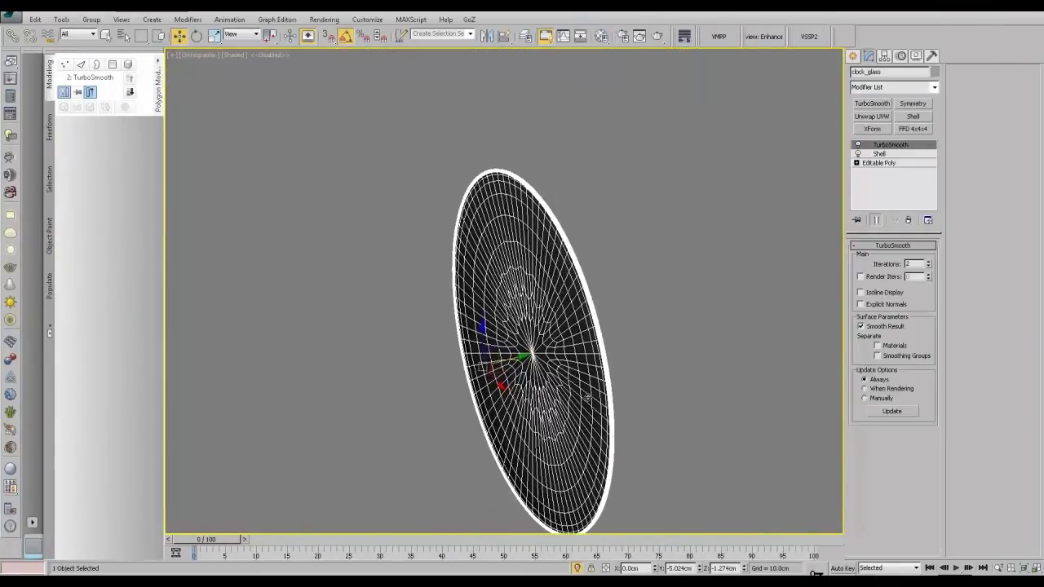
left_click(678, 331)
middle_click_drag(679, 331, 698, 312, "alt")
scroll(698, 312, "up", 3)
scroll(698, 312, "up", 3)
scroll(698, 310, "down", 4)
middle_click_drag(360, 343, 458, 323)
left_click(555, 235)
middle_click_drag(554, 234, 563, 209, "alt")
left_click(857, 145)
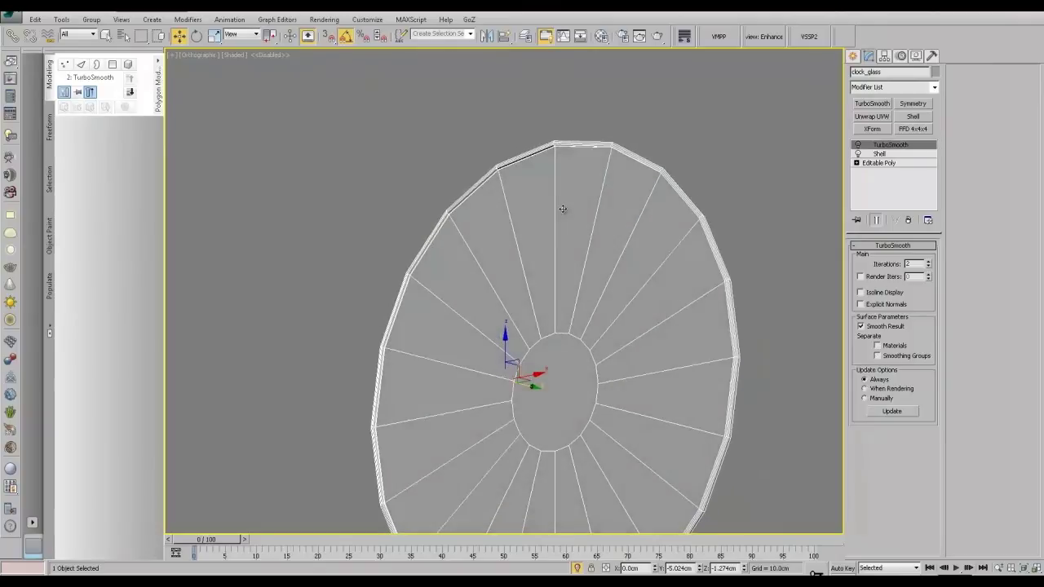
Step: Remove the Shell modifier from clock_glass, inspect the bare mesh, and delete that glass object
left_click(880, 153)
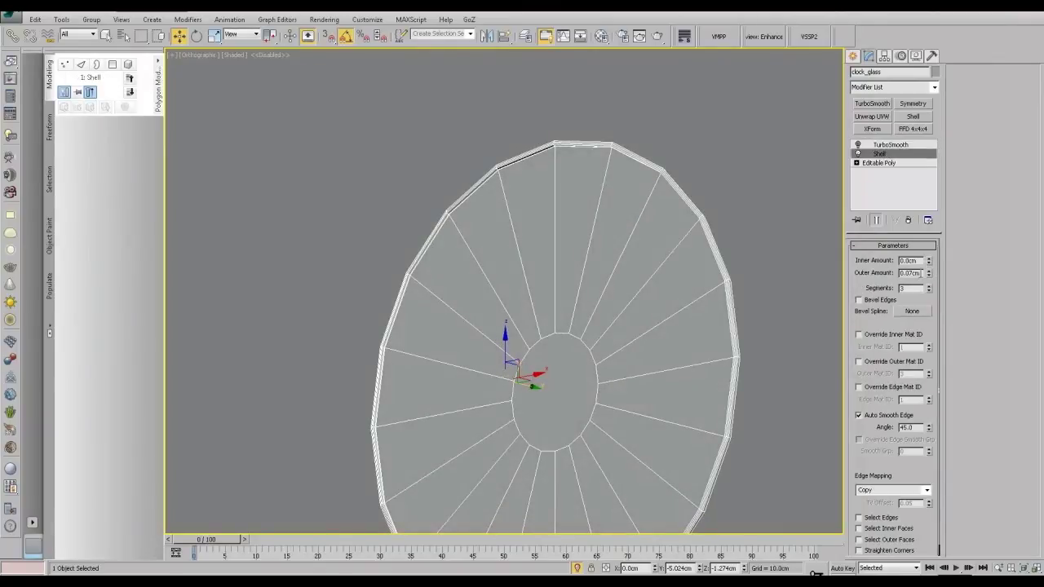
left_click_drag(929, 275, 928, 262)
middle_click_drag(634, 328, 576, 381, "alt")
left_click(907, 220)
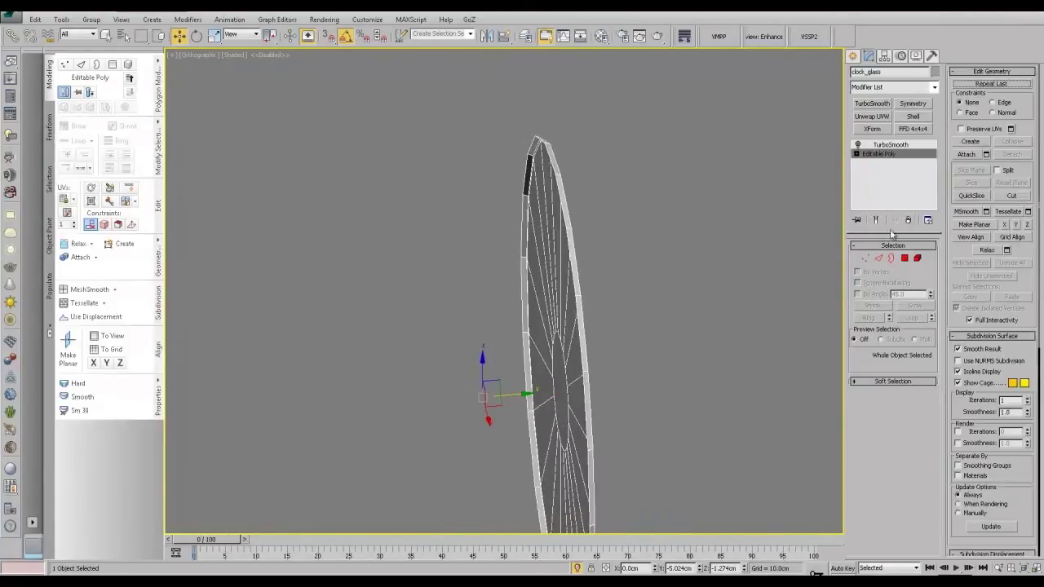
middle_click_drag(651, 276, 859, 272, "alt")
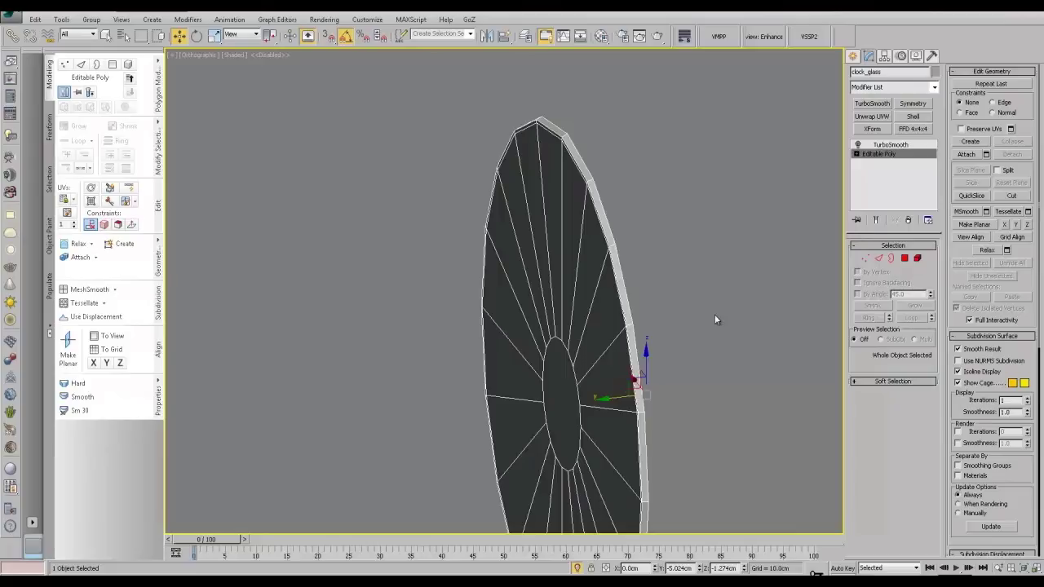
scroll(680, 342, "down", 2)
middle_click_drag(721, 389, 651, 333)
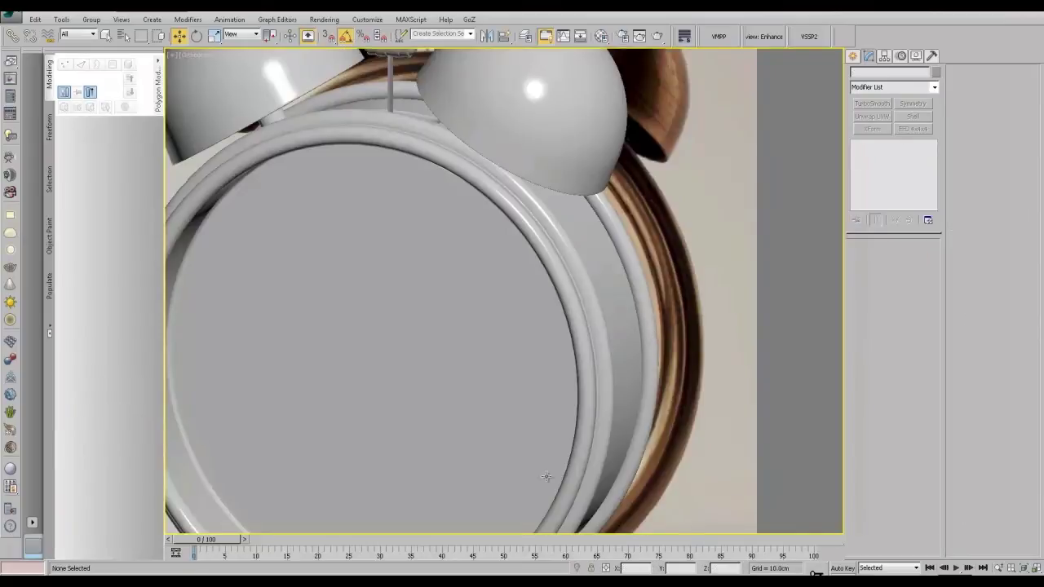
Step: Isolate clock_face at its Editable Poly level so its unsmoothed mesh and open edge can be edited
left_click(547, 478)
middle_click_drag(548, 478, 528, 366, "alt")
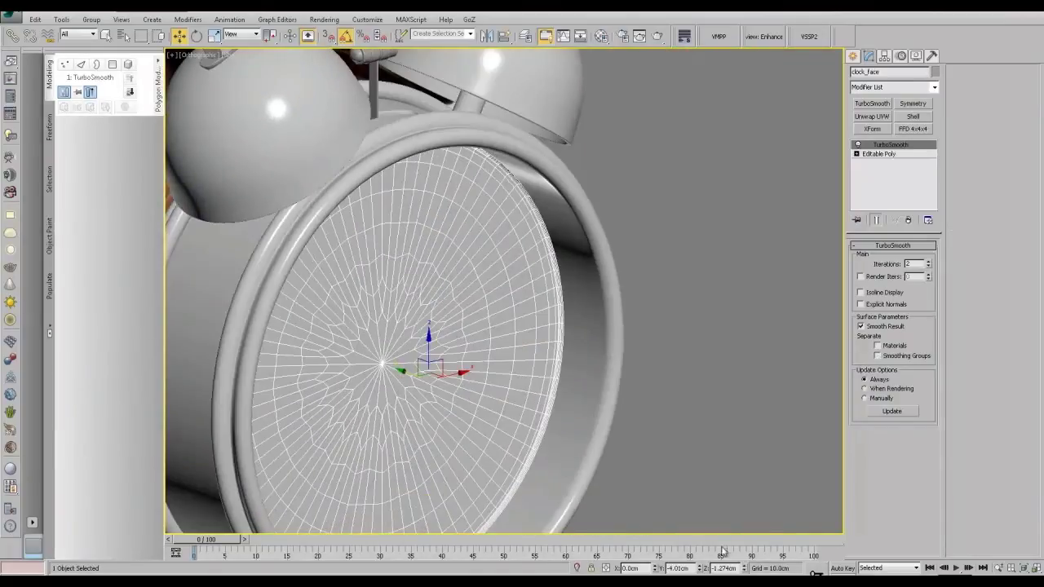
left_click(879, 154)
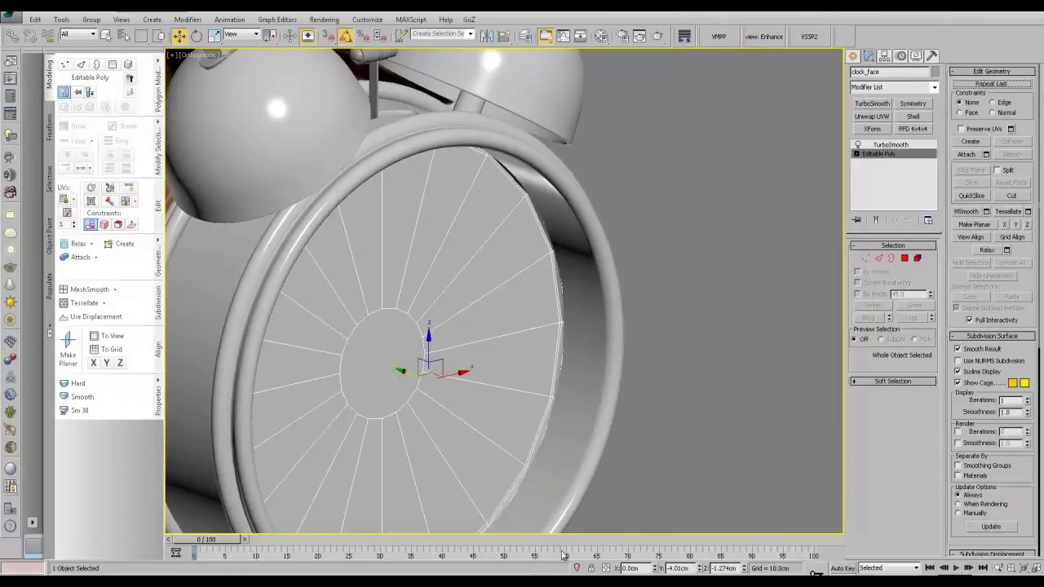
left_click(578, 570)
middle_click_drag(580, 479, 599, 383, "alt")
scroll(599, 370, "up", 2)
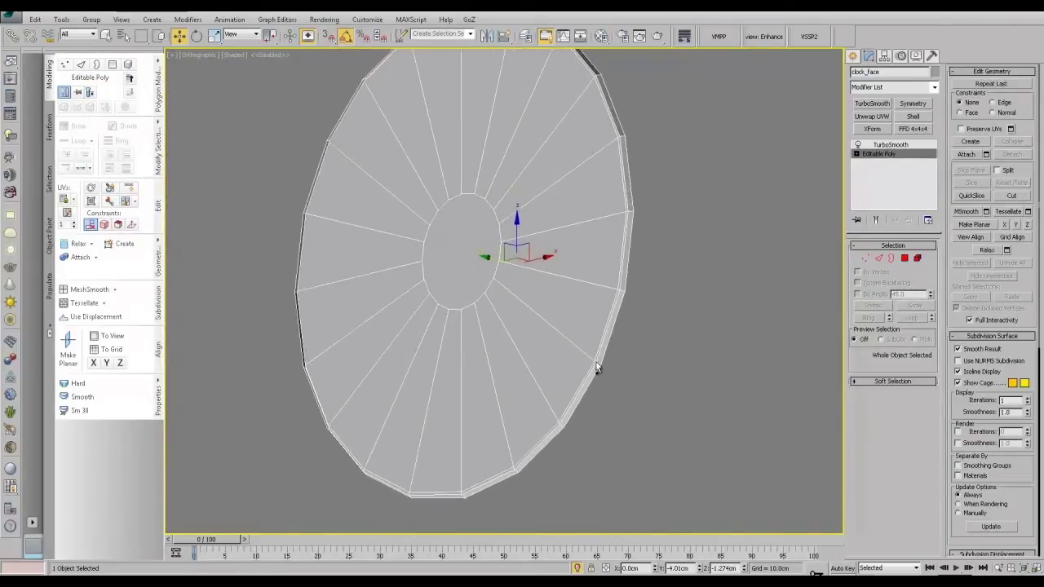
scroll(599, 369, "down", 1)
middle_click_drag(622, 309, 635, 368)
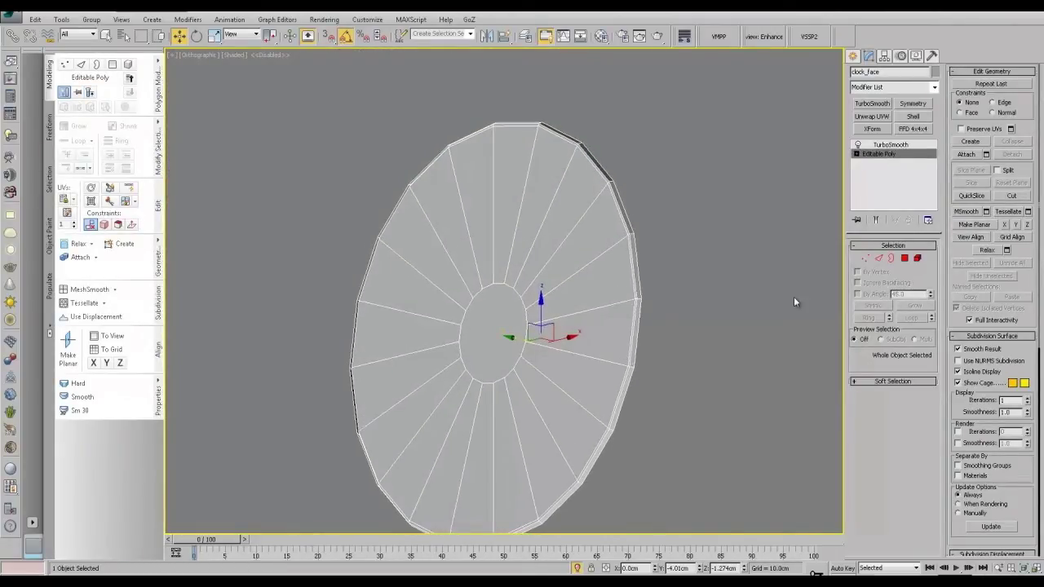
Step: Cap the open front border of clock_face and detach the cap polygon as a separate object
left_click(892, 260)
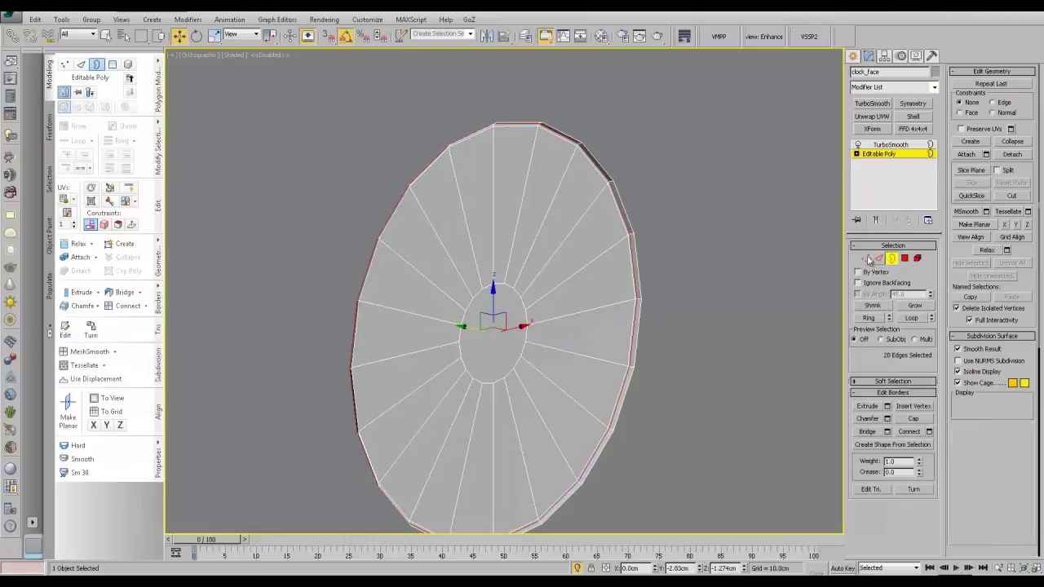
left_click(599, 163)
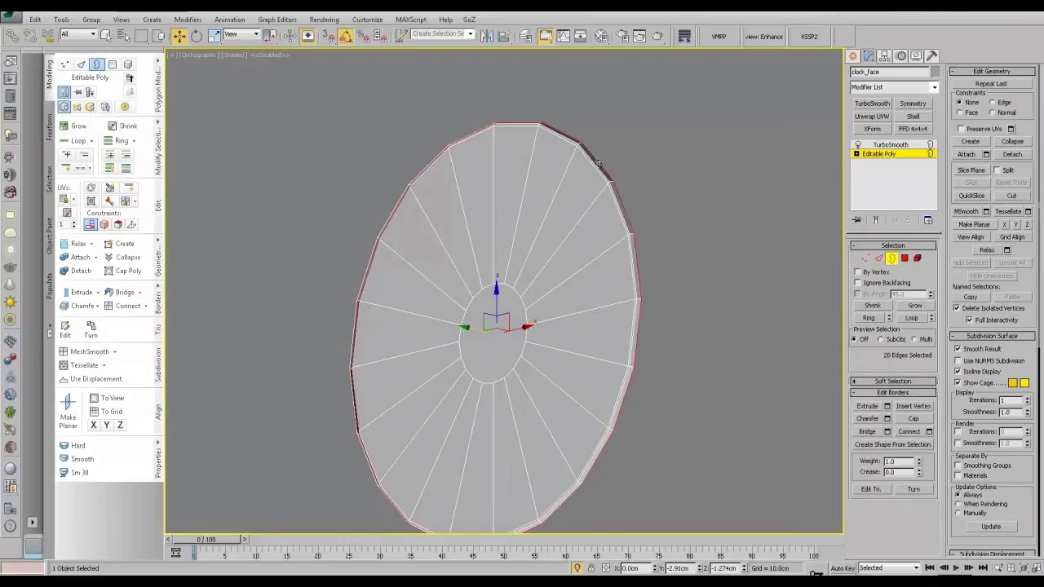
left_click(909, 421)
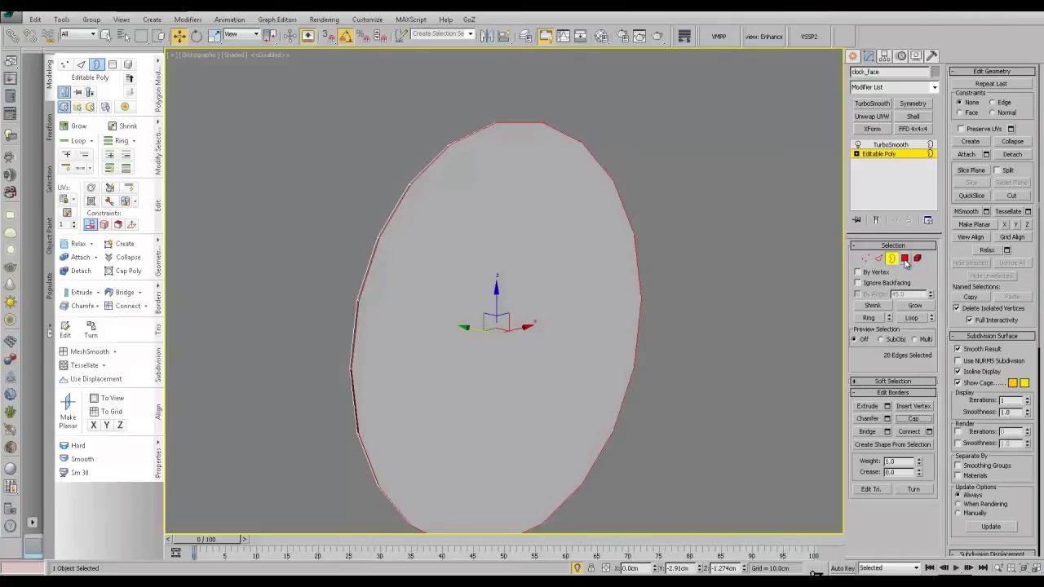
left_click(905, 260)
left_click(532, 264)
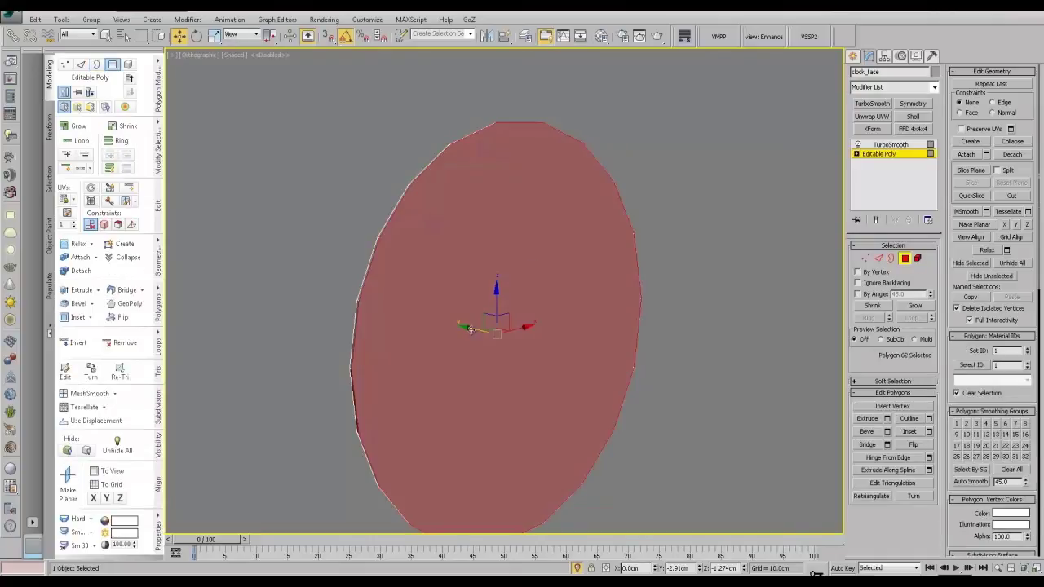
left_click(1012, 154)
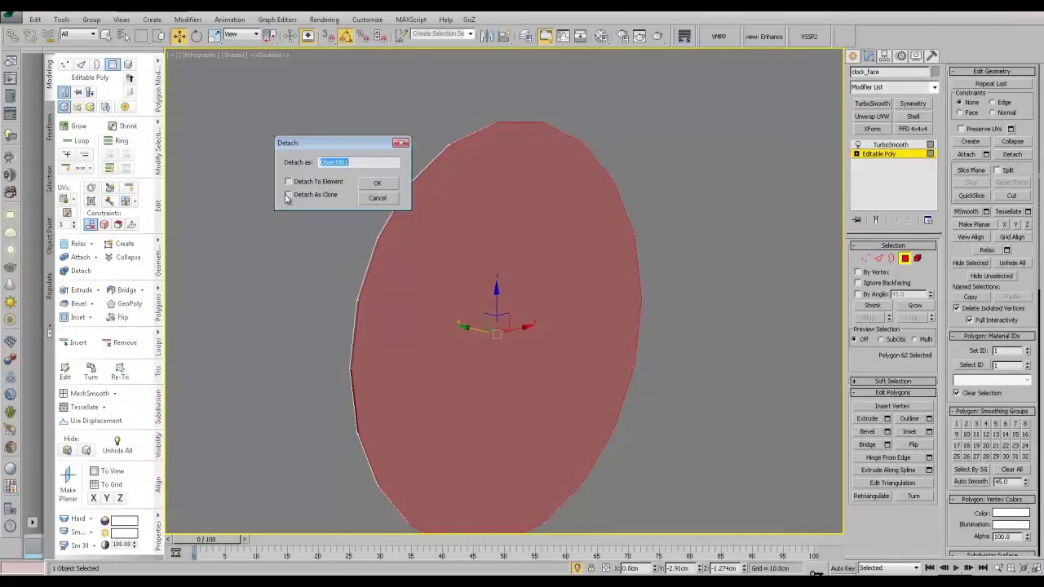
left_click(372, 186)
Step: Move the detached disc forward, away from clock_face, to about -5.149 cm in Y
left_click(877, 155)
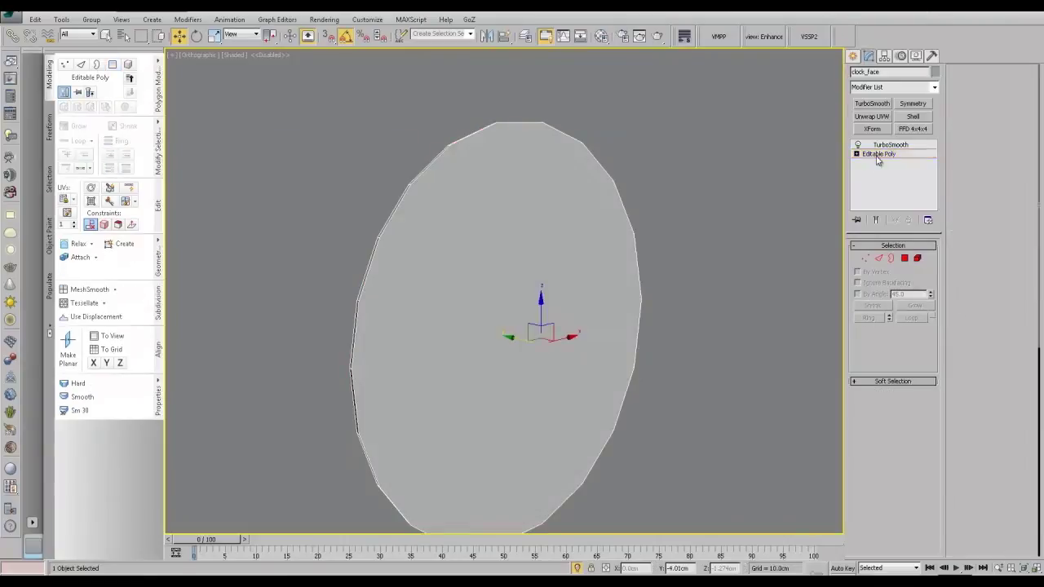
left_click(480, 187)
left_click_drag(512, 340, 572, 329)
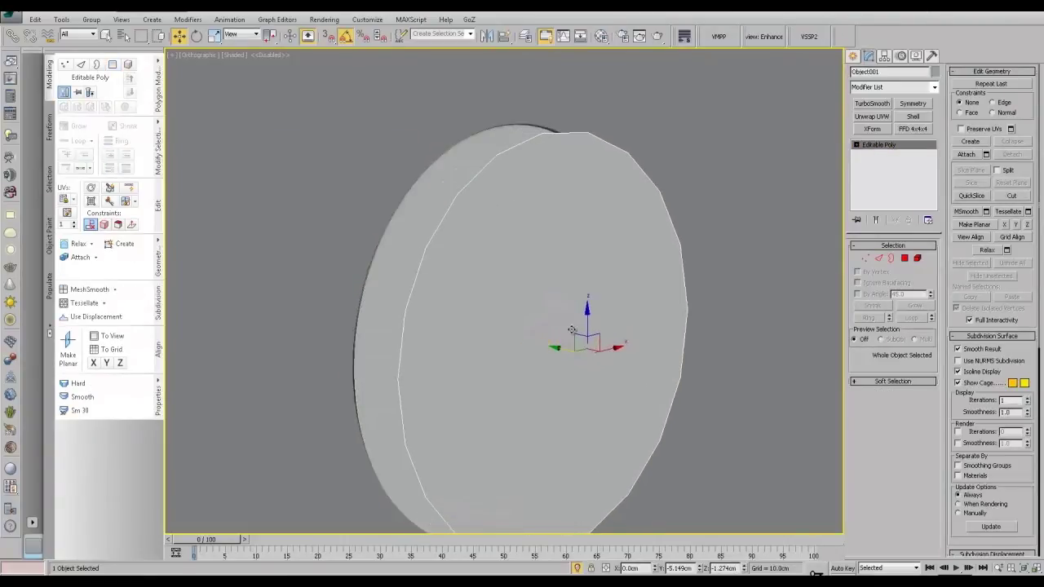
Step: Add a Shell modifier to the detached disc and set its outer amount to 0.12 cm
left_click(913, 117)
middle_click_drag(619, 233, 638, 233, "alt")
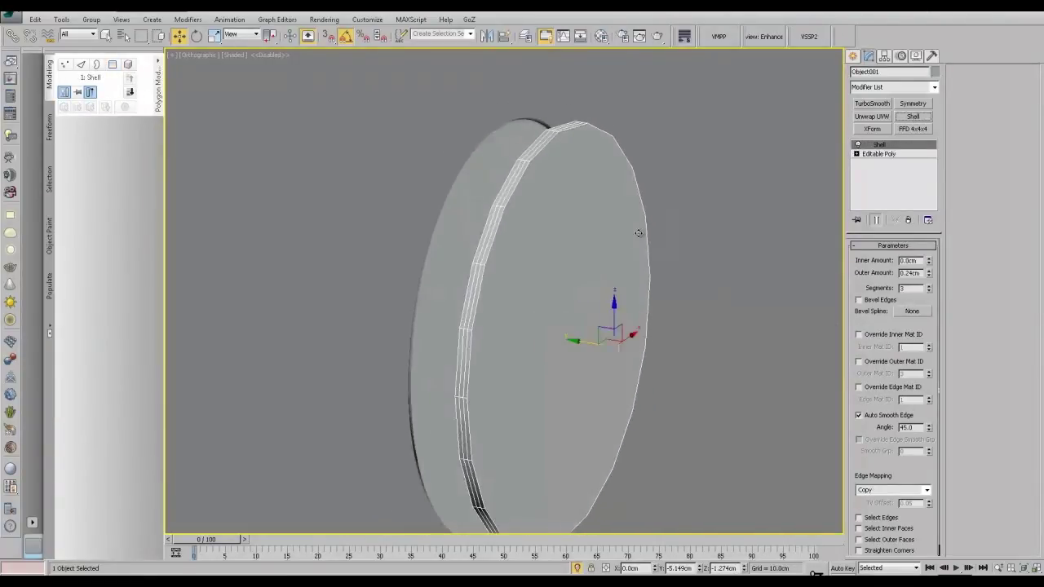
left_click(928, 277)
left_click(928, 276)
left_click(928, 276)
left_click(928, 277)
left_click(929, 276)
left_click(928, 276)
left_click(928, 276)
left_click(928, 276)
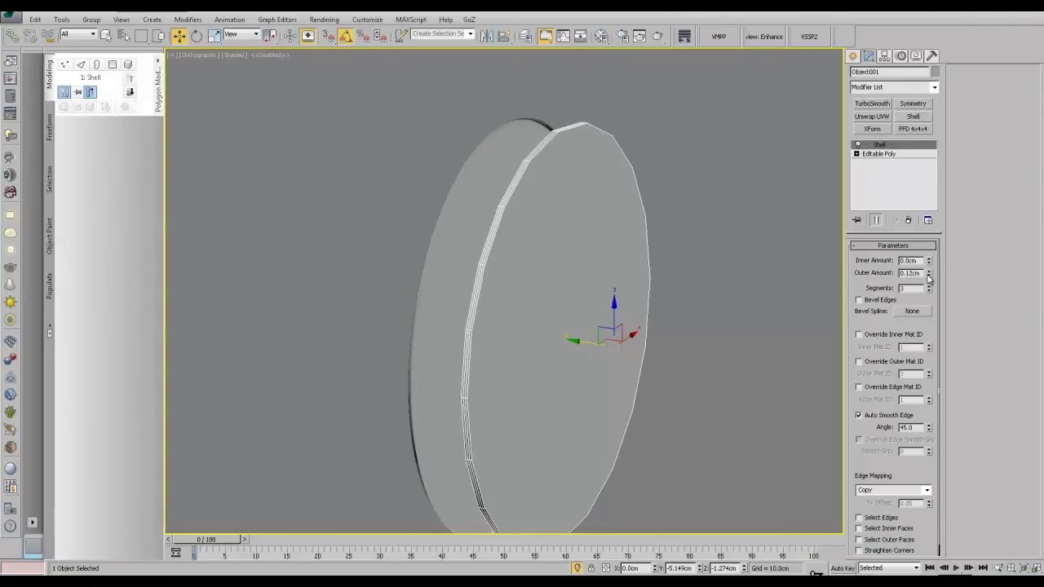
Step: Inset the base polygon of the disc repeatedly to form concentric rings around a small centre polygon
left_click(878, 154)
left_click(905, 258)
left_click(664, 246)
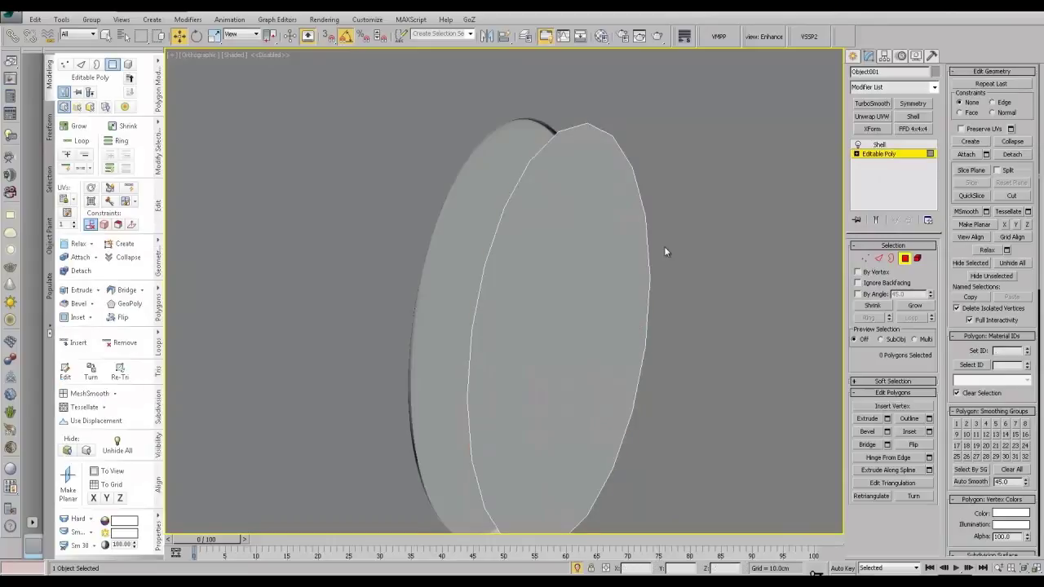
left_click(559, 262)
left_click(538, 321)
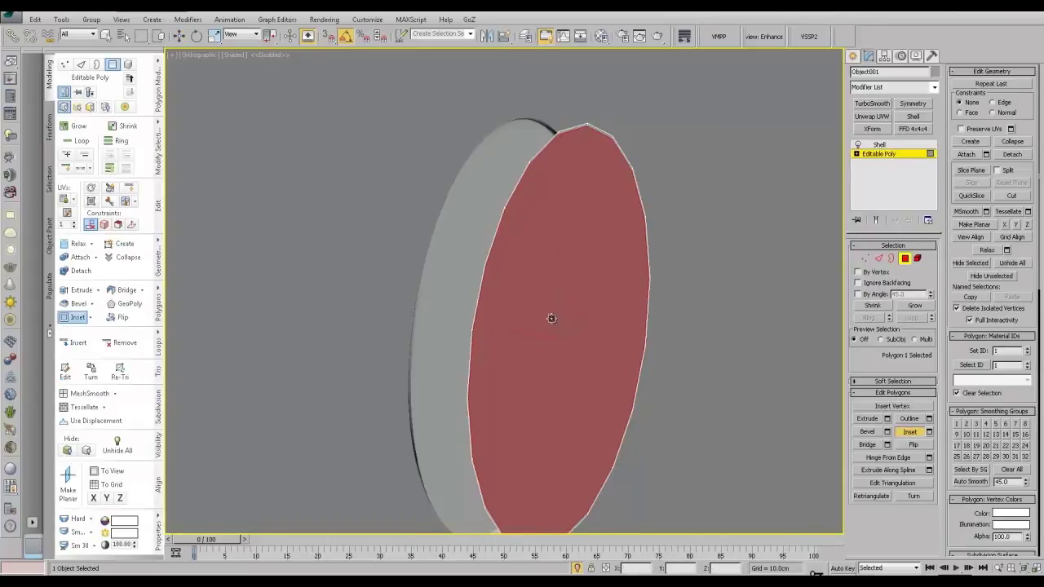
left_click_drag(552, 319, 551, 210)
left_click_drag(558, 307, 561, 234)
Step: Return to the disc's Shell modifier and set its outer amount to 0.03 cm
left_click(876, 155)
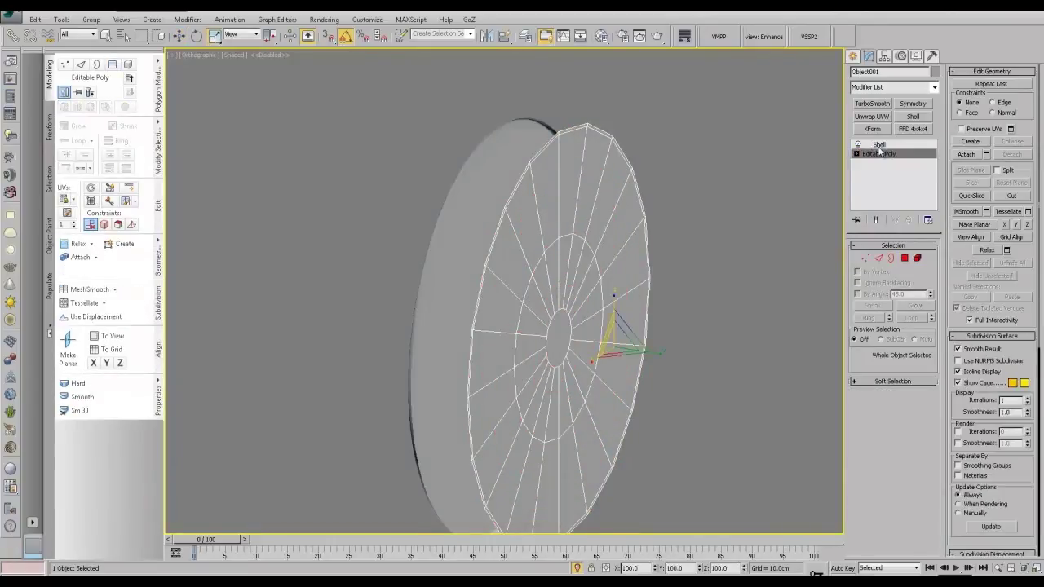
left_click(879, 147)
scroll(668, 225, "up", 3)
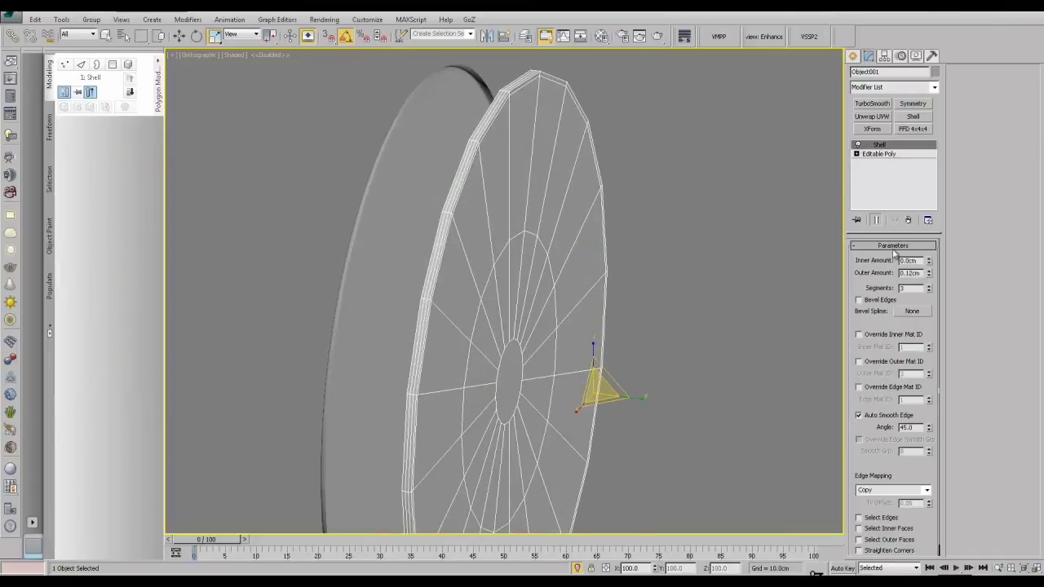
left_click(929, 276)
left_click(929, 276)
left_click(929, 276)
left_click(929, 275)
left_click(929, 276)
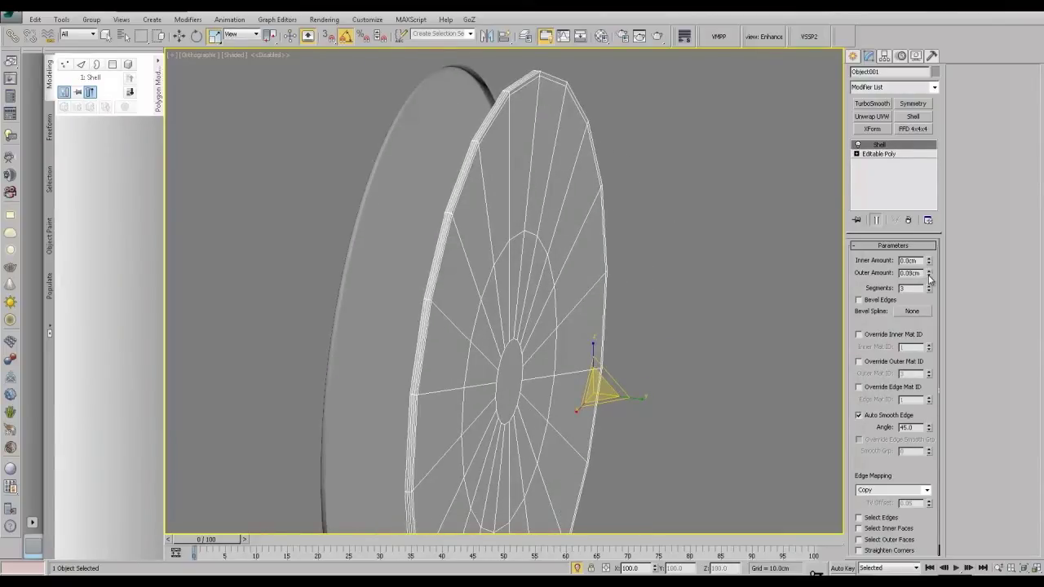
left_click(929, 275)
left_click(929, 275)
left_click_drag(928, 279, 928, 279)
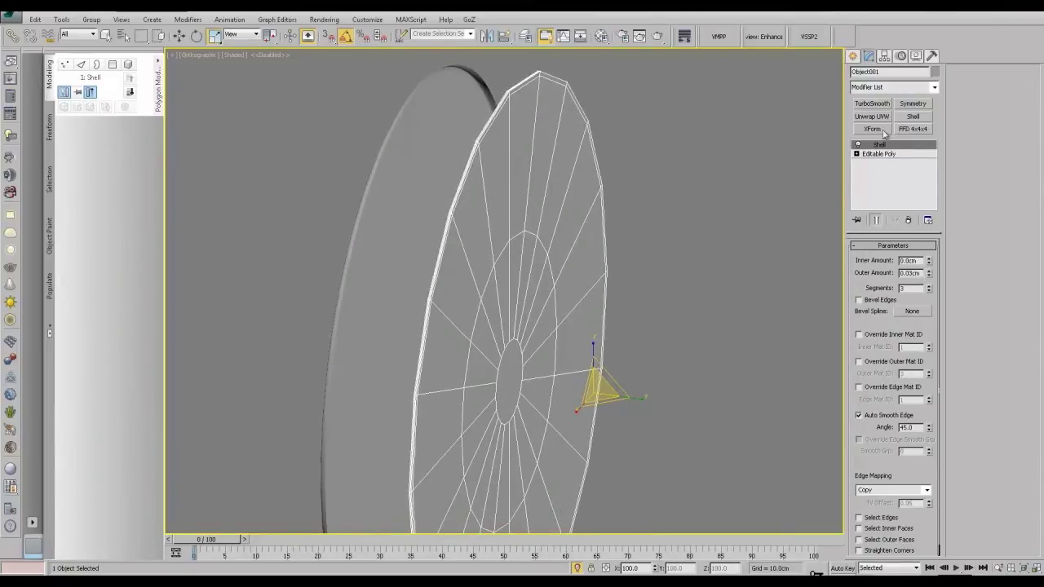
Step: Add a TurboSmooth modifier above the disc's Shell and rename the object clock_glasss
left_click(872, 103)
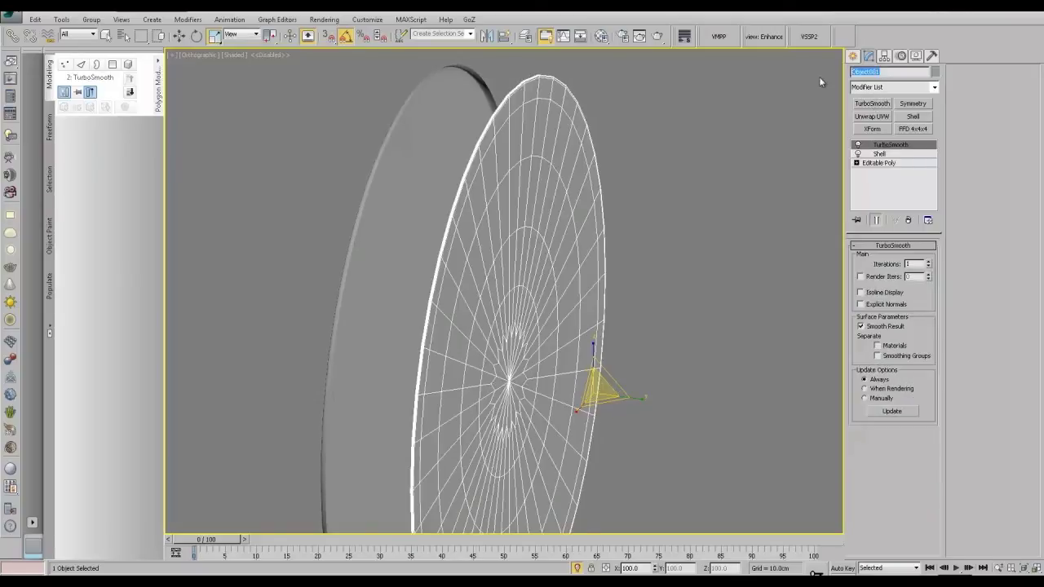
type("clock_glass")
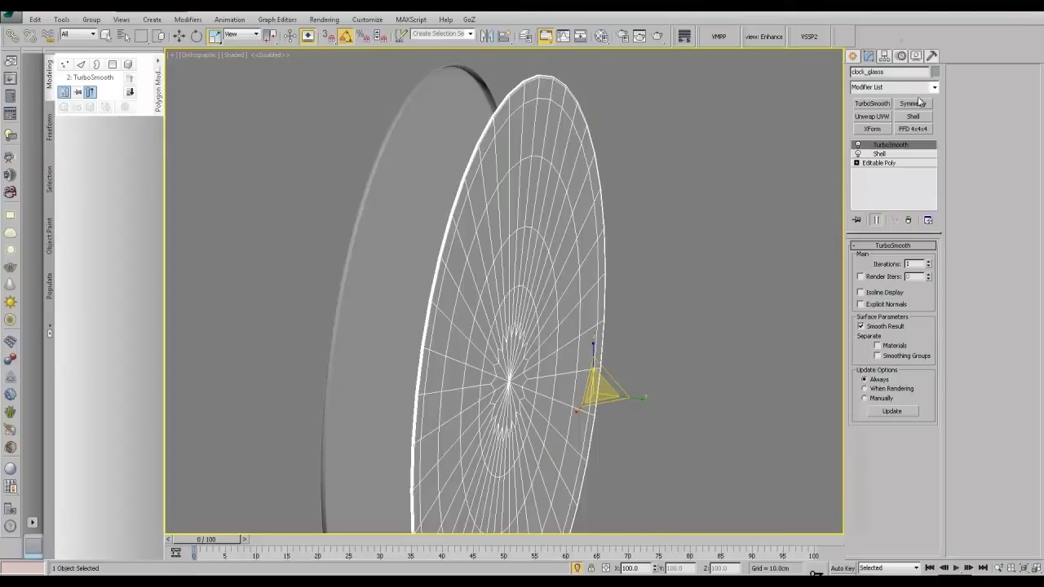
Step: Leave isolation and shift clock_glasss along Y to about -5.014 cm, inside the clock's front rim
scroll(711, 219, "down", 2)
left_click(510, 206)
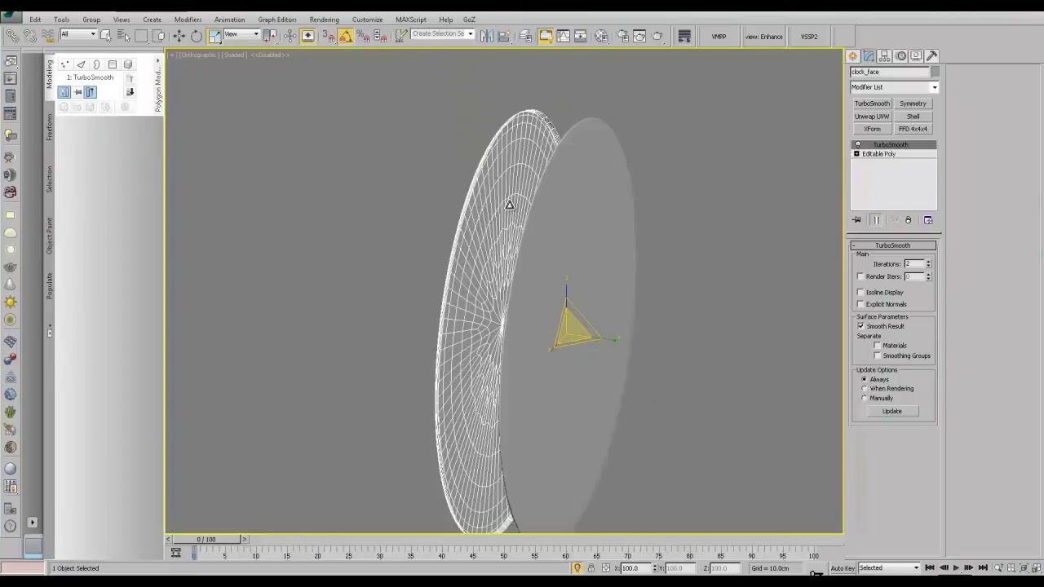
left_click(552, 206)
middle_click_drag(717, 278, 650, 229)
left_click(577, 568)
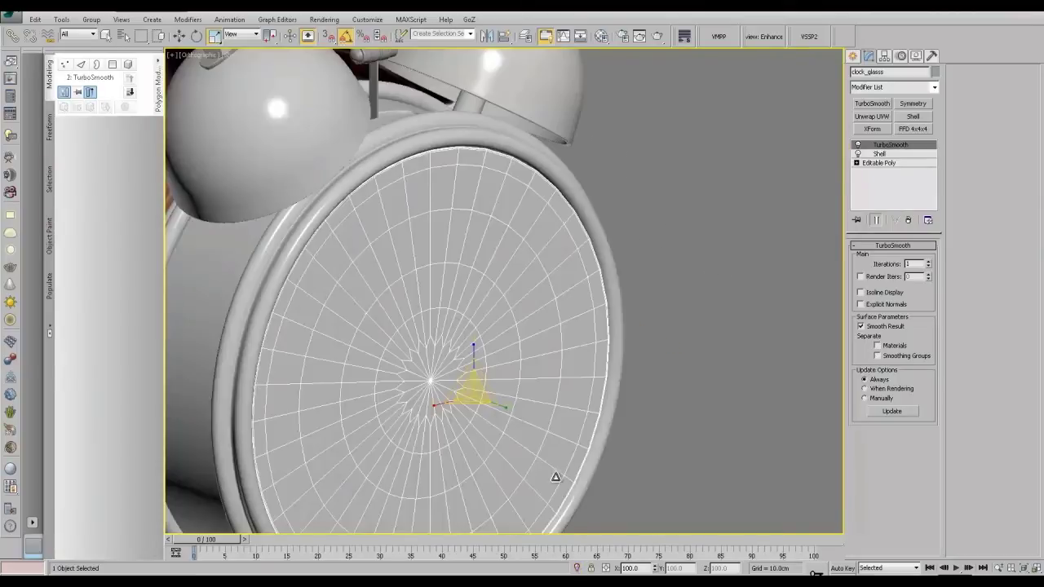
key("w")
mouse_move(455, 384)
left_mouse_down()
mouse_move(433, 389)
mouse_move(447, 385)
left_mouse_up()
scroll(631, 362, "down", 3)
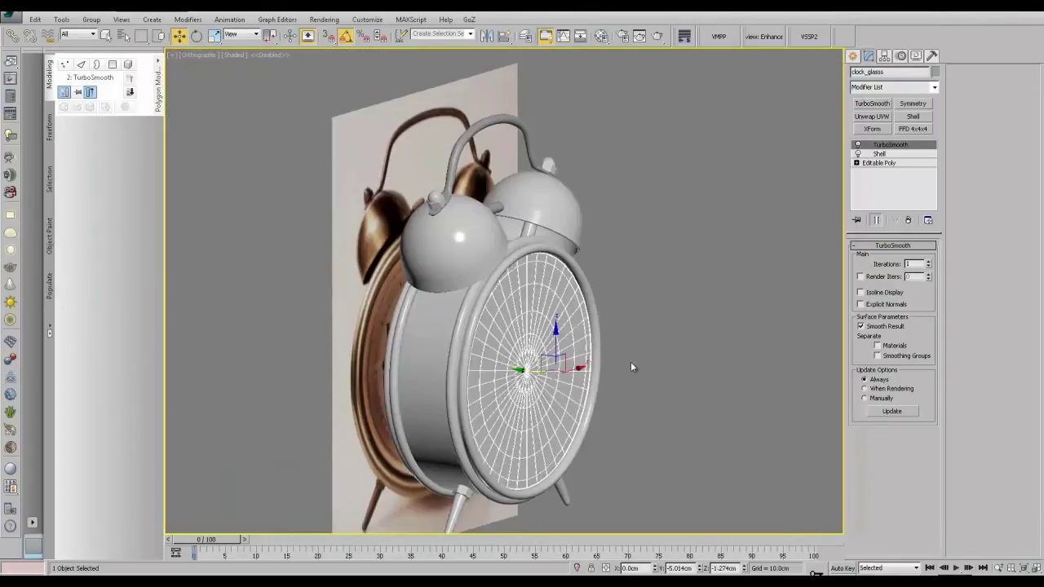
middle_click_drag(630, 361, 671, 406, "alt")
scroll(672, 425, "down", 2)
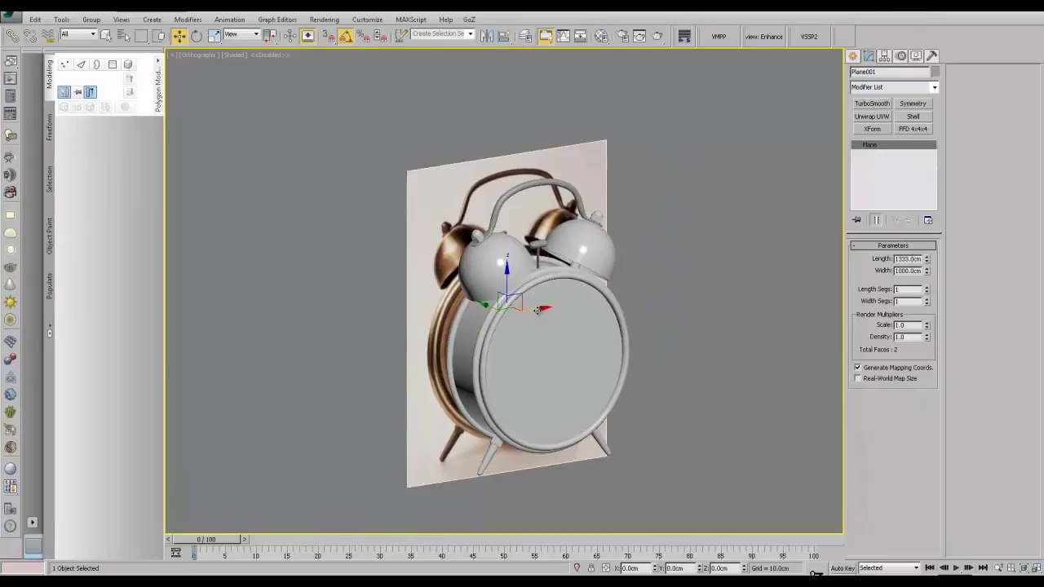
Step: Move the reference image plane beside the clock model to about -8.864 cm in X, and frame it in the front view
left_click_drag(588, 339, 421, 364)
scroll(514, 380, "up", 2)
middle_click_drag(514, 380, 552, 264)
key("f")
key("z")
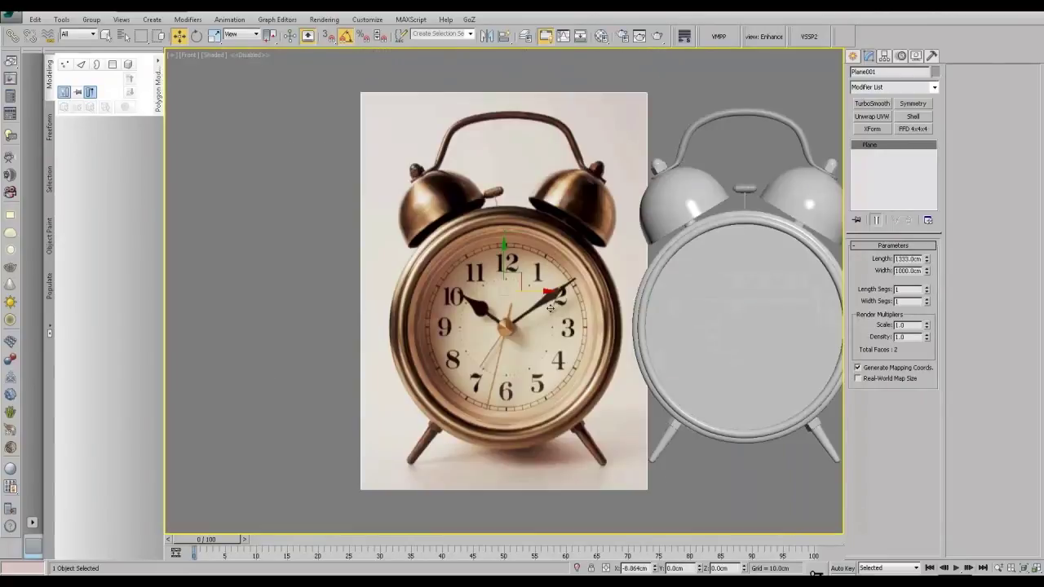
Step: Create a cylinder over the brass centre cap of the clock hands in the reference image
scroll(507, 325, "up", 4)
scroll(510, 305, "up", 2)
left_click(853, 58)
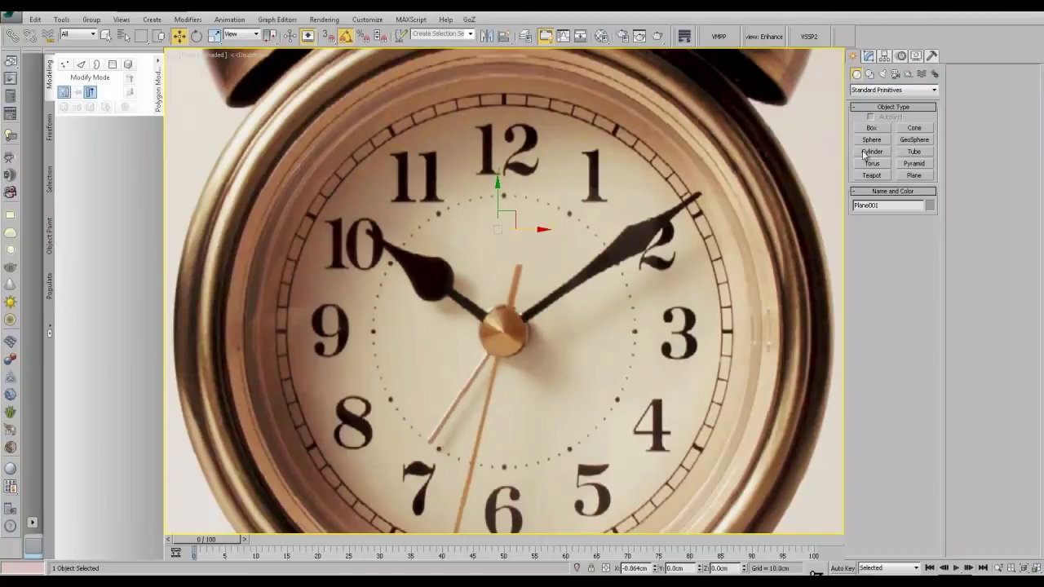
left_click(871, 152)
left_click_drag(502, 331, 519, 350)
left_click(509, 265)
middle_click_drag(517, 308, 583, 353, "alt")
key("w")
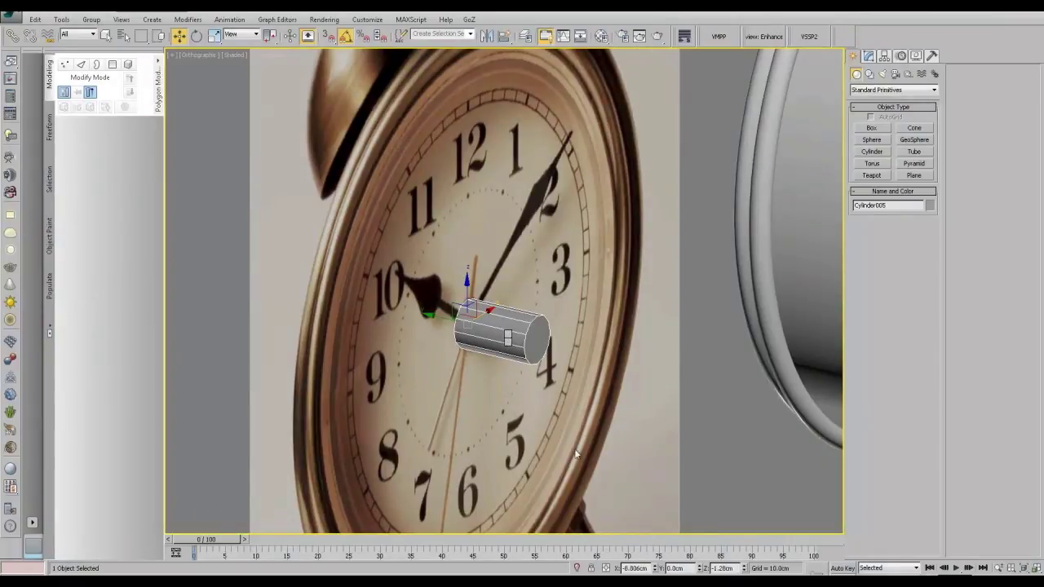
Step: Convert the cylinder to Editable Poly and taper it into a short cone by moving its front polygon back and scaling it down
left_click(640, 451)
left_click(906, 260)
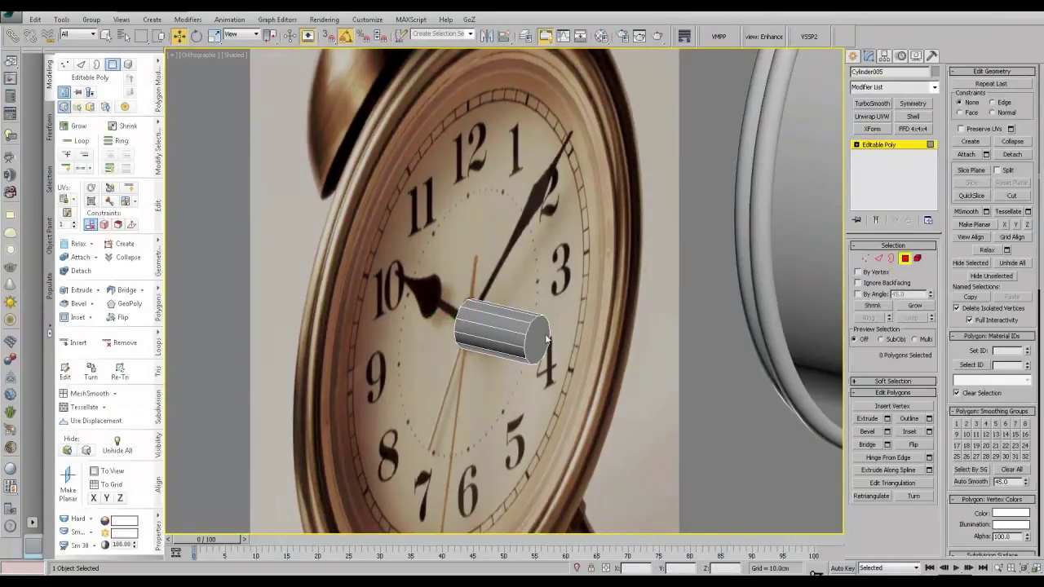
left_click(533, 338)
left_click_drag(510, 333, 460, 536)
key("r")
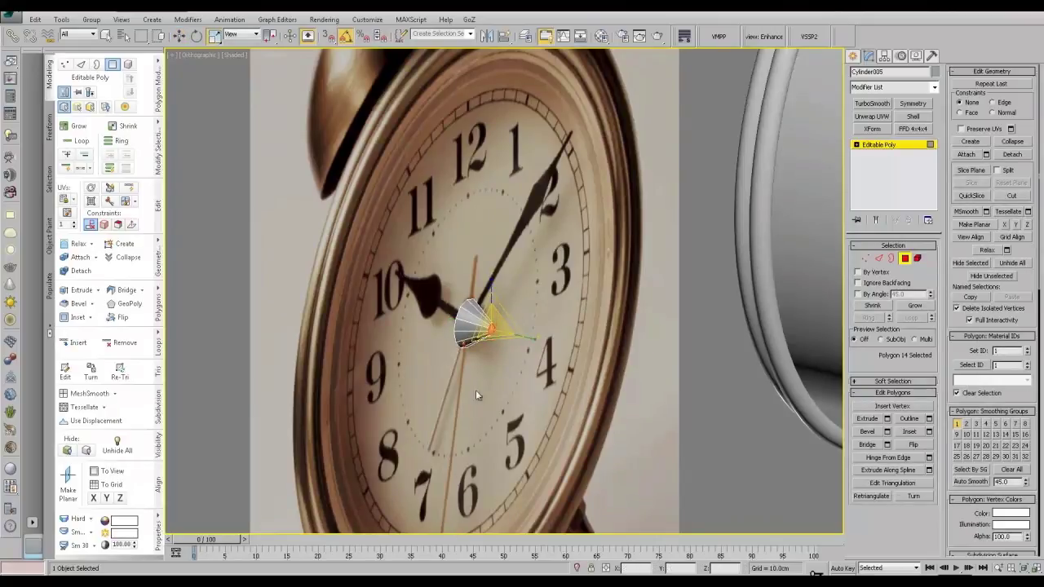
scroll(481, 336, "up", 6)
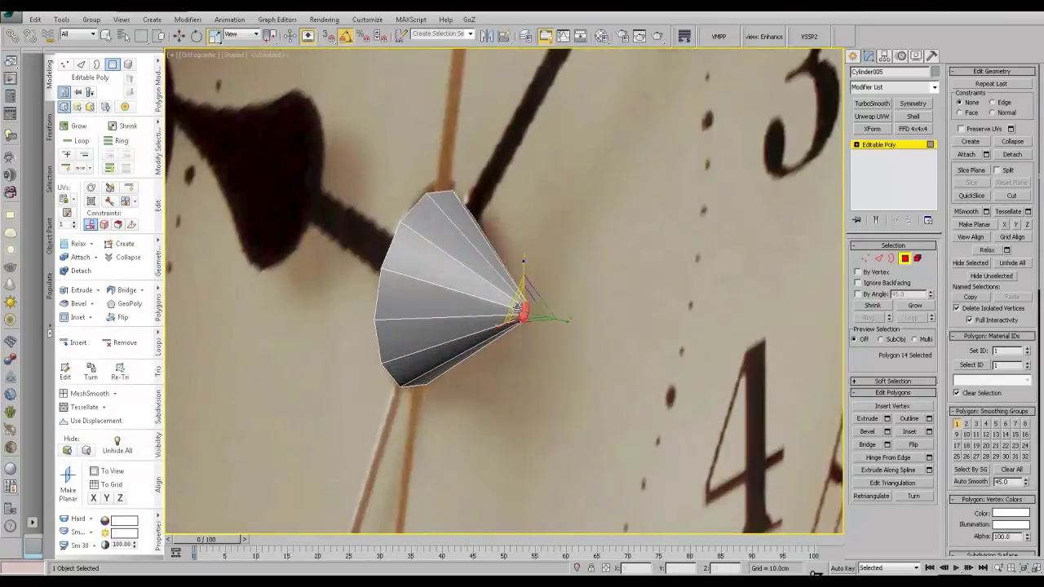
Step: Shrink the cone's tip polygon further and delete the polygon closing its wide back
scroll(523, 334, "up", 3)
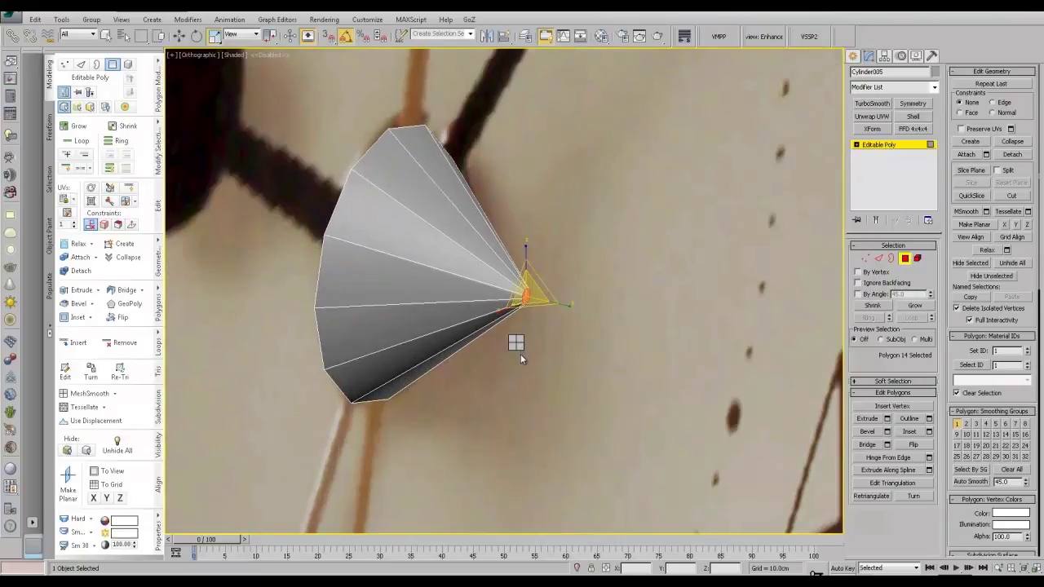
left_click(507, 384)
scroll(521, 314, "up", 4)
left_click_drag(523, 274, 521, 265)
key("r")
key("w")
scroll(467, 261, "down", 6)
middle_click_drag(428, 270, 497, 273, "alt")
left_click(379, 265)
key("Delete")
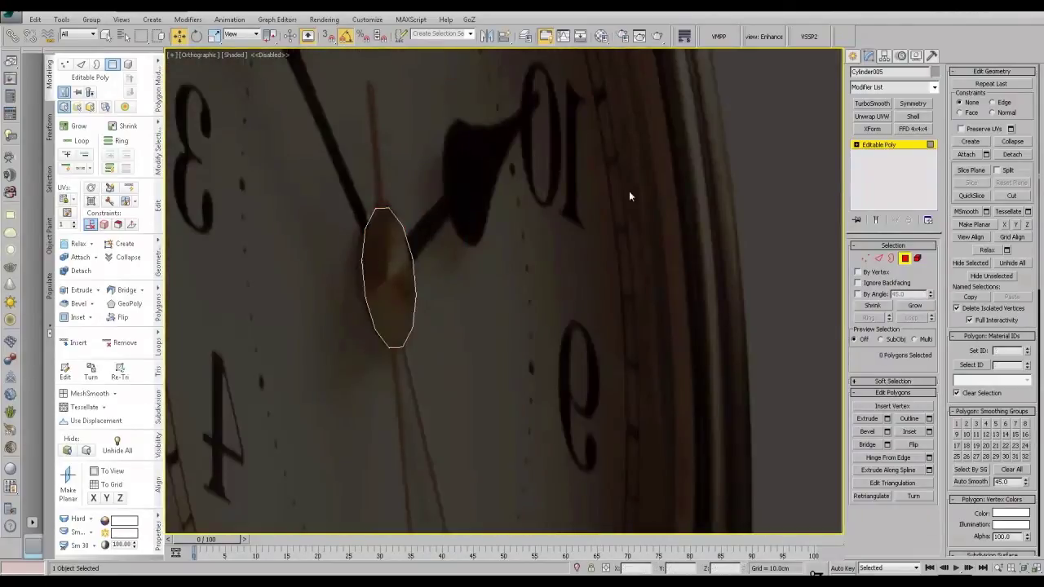
Step: Move the whole cone along Y to about -0.687 cm and isolate it
left_click(887, 152)
scroll(522, 234, "down", 5)
middle_click_drag(527, 237, 495, 251, "alt")
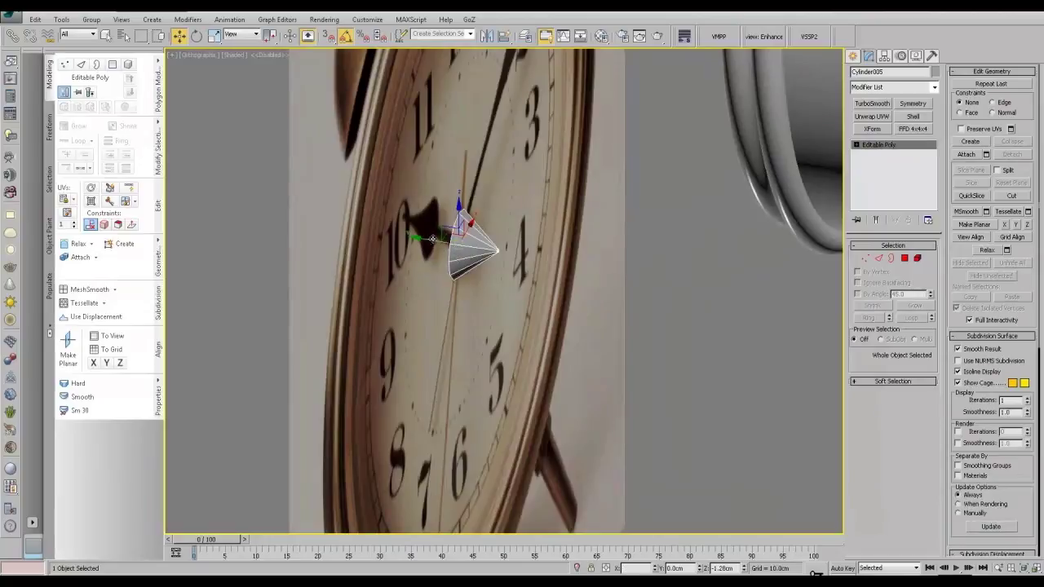
left_click_drag(433, 236, 495, 247)
middle_click_drag(496, 246, 531, 287, "alt")
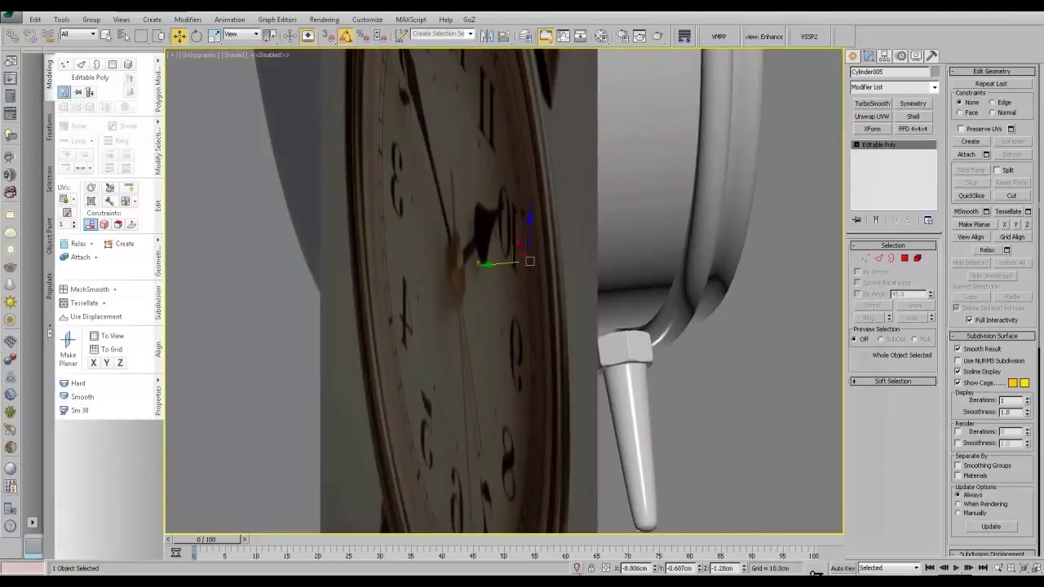
key("alt+q")
middle_click_drag(466, 432, 496, 458, "alt")
Step: Extend the cone's open back border into a short rim, scale it inward, and continue it backward as a narrower stem
left_click(891, 257)
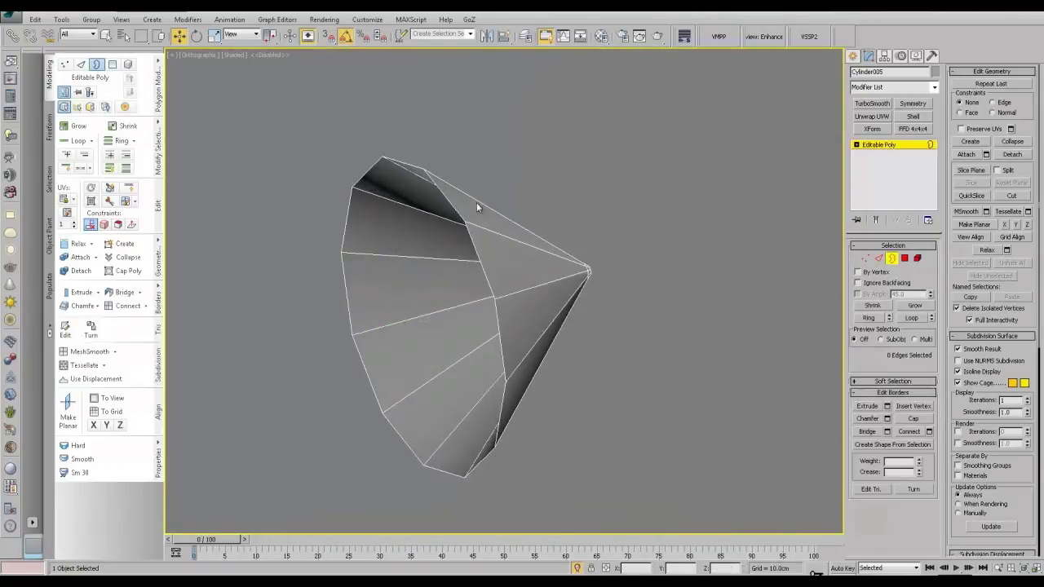
left_click(467, 237)
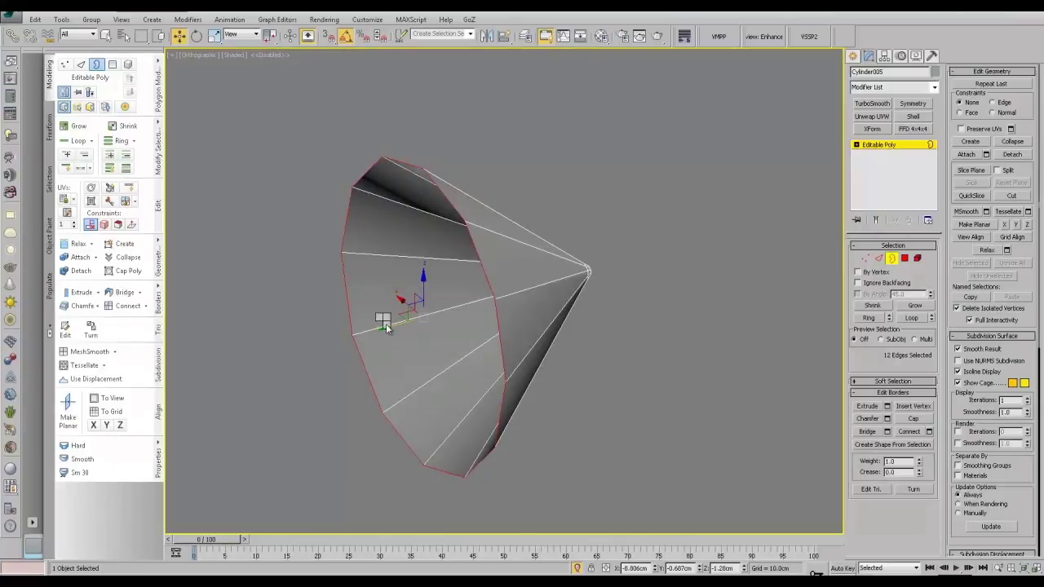
left_click_drag(387, 327, 415, 388, "shift")
key("r")
left_click_drag(417, 318, 351, 335, "shift")
key("w")
scroll(582, 296, "down", 3)
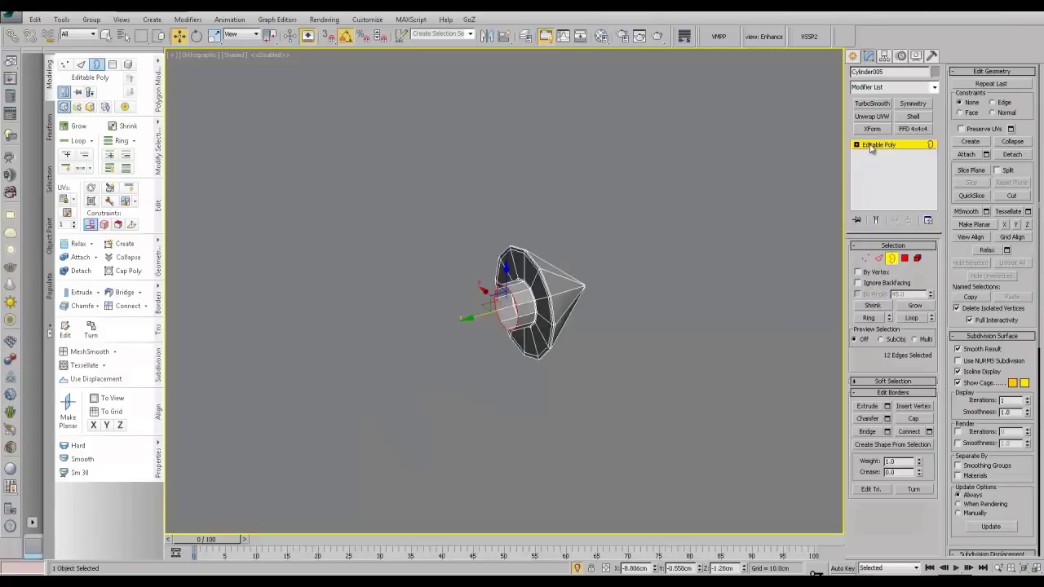
Step: Apply TurboSmooth to the centre cap and leave isolation
left_click(871, 146)
left_click(876, 106)
scroll(685, 279, "up", 2)
middle_click_drag(685, 279, 568, 338, "alt")
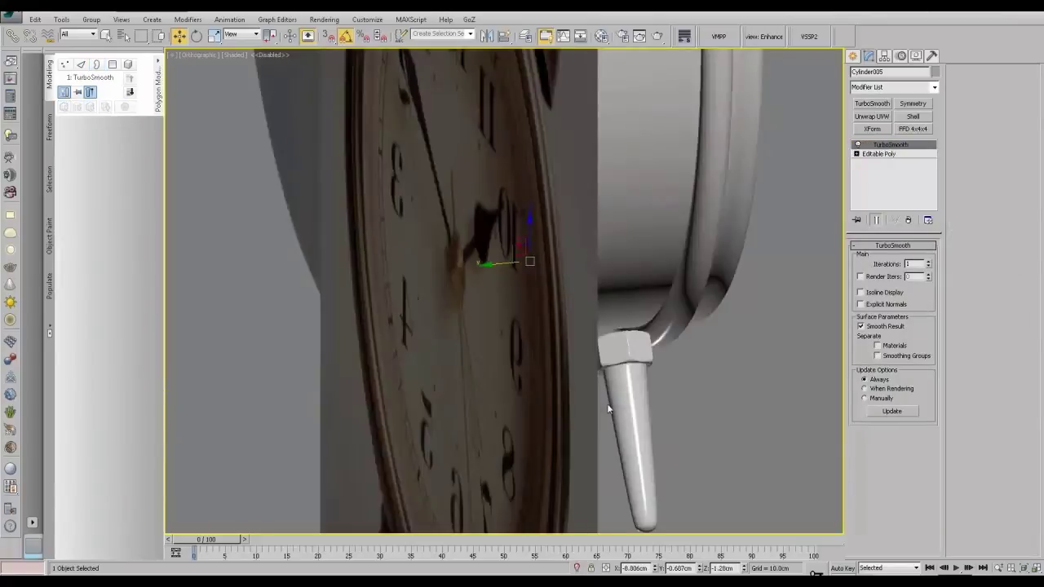
Step: Align the centre cap to the middle of the clock glass at X 0, Y -5.014, Z -1.274 cm
scroll(584, 390, "down", 5)
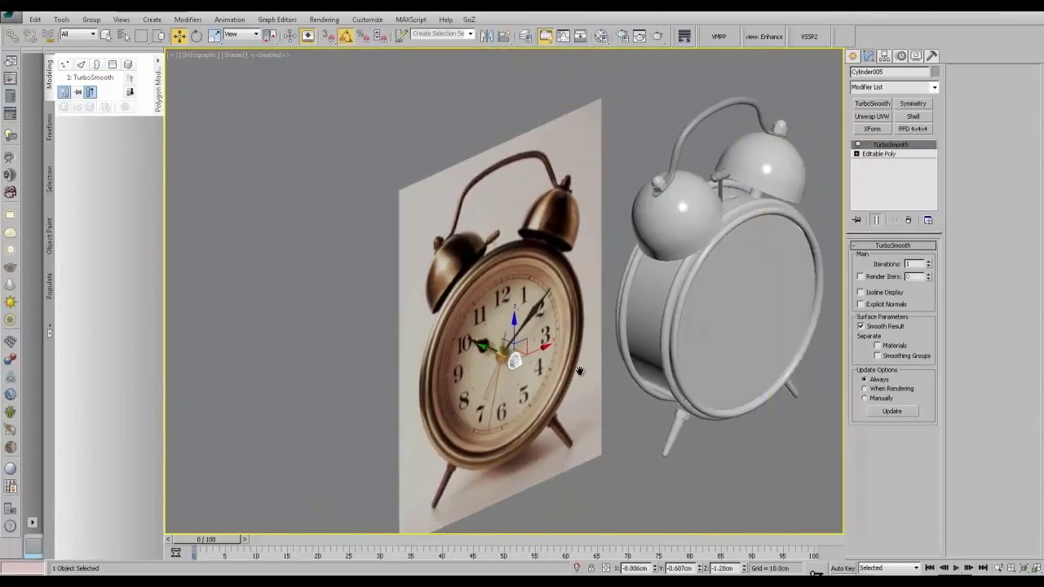
key("alt+a")
key("Escape")
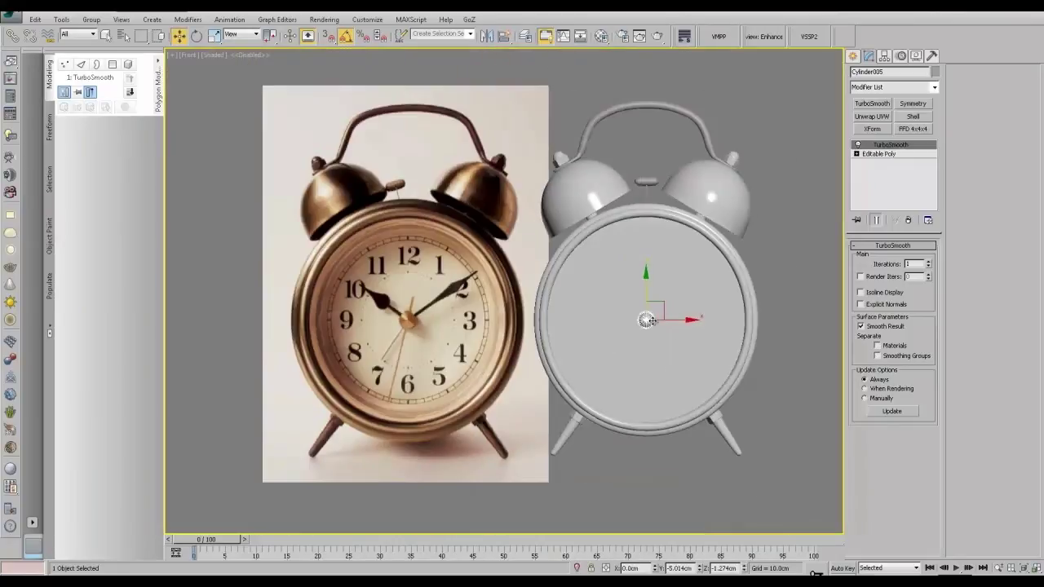
scroll(633, 330, "up", 1)
scroll(633, 330, "up", 4)
scroll(633, 330, "down", 2)
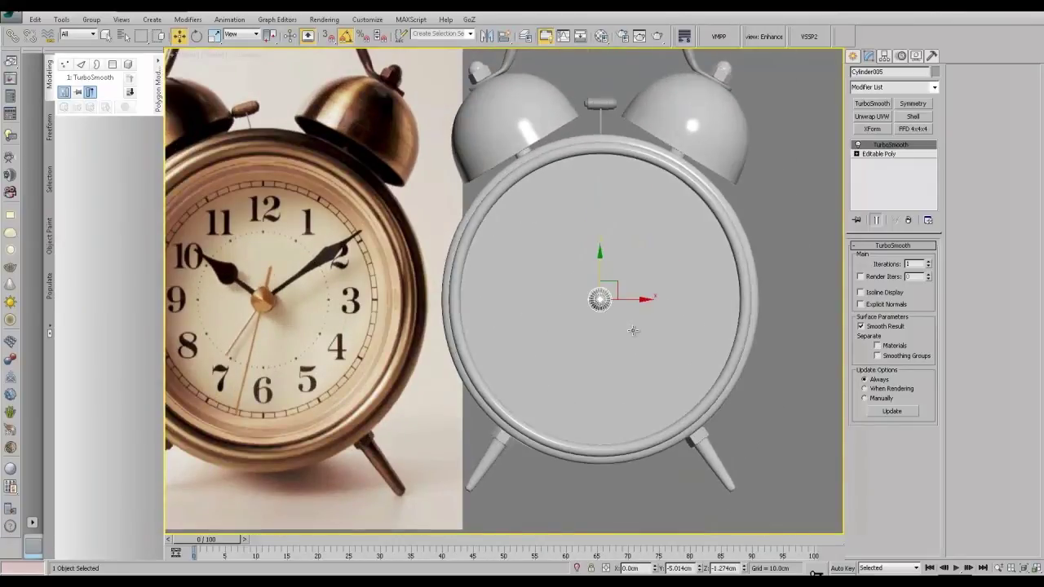
Step: Clone the thin rod element of the bell hammer down to the clock's centre as a separate object
left_click(600, 120)
left_click(879, 153)
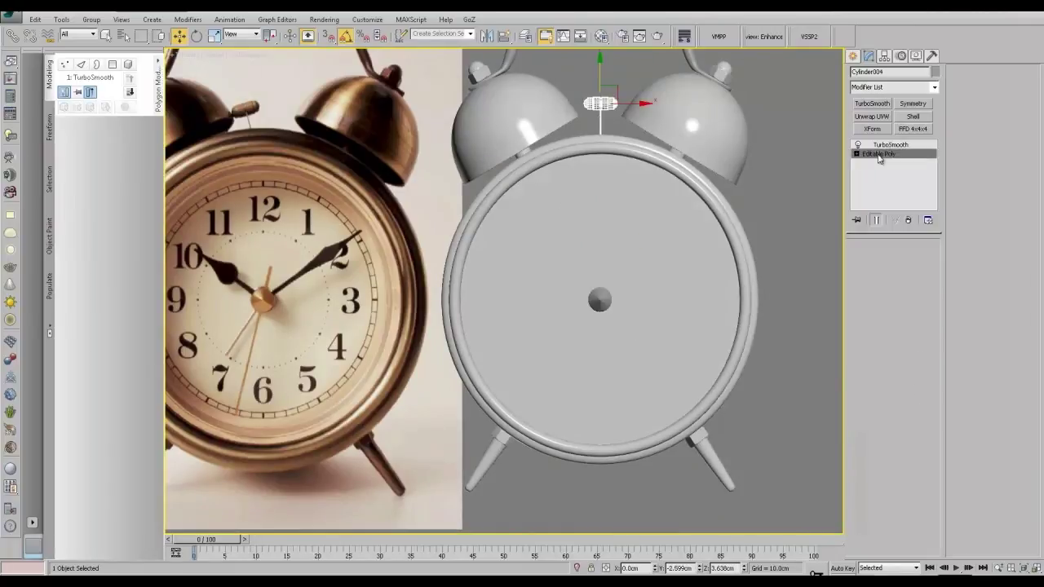
left_click(600, 123)
left_click_drag(601, 82, 598, 255, "shift")
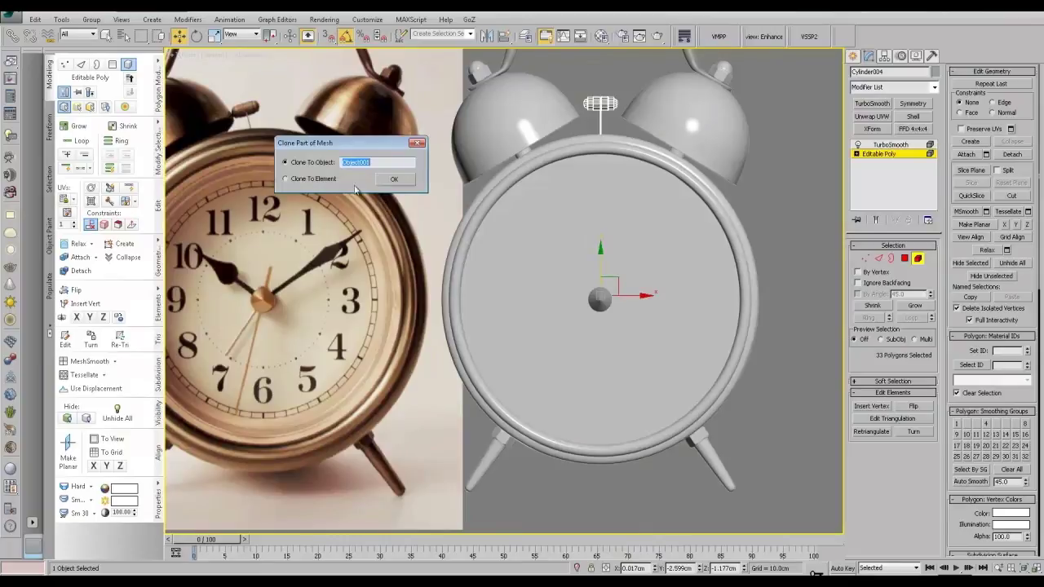
left_click(401, 179)
left_click(872, 155)
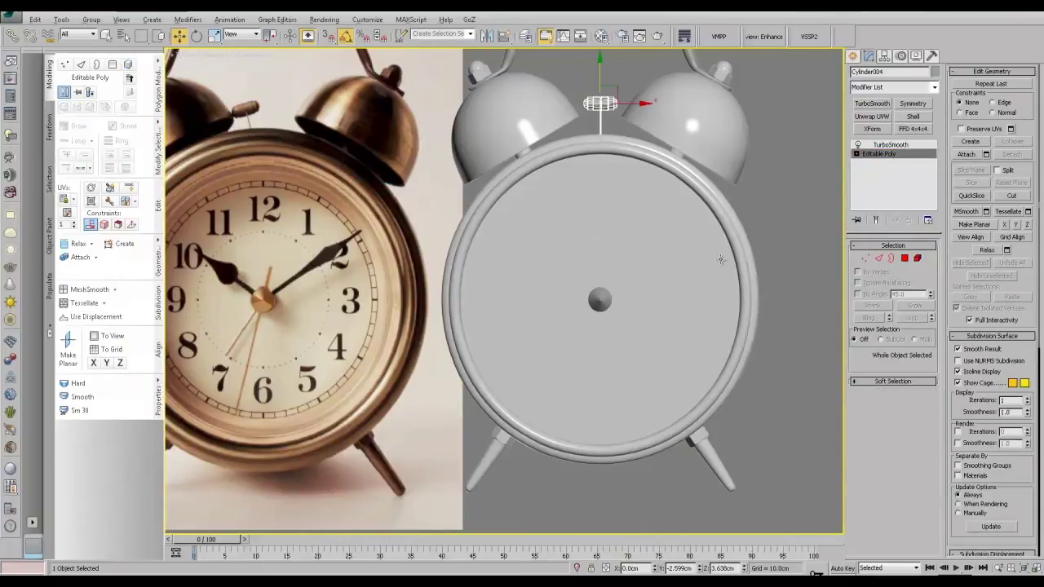
Step: Switch to wireframe display and hide the clock glass and the Circle001 rim that cover the cloned rod
middle_click_drag(723, 258, 669, 278, "alt")
key("F3")
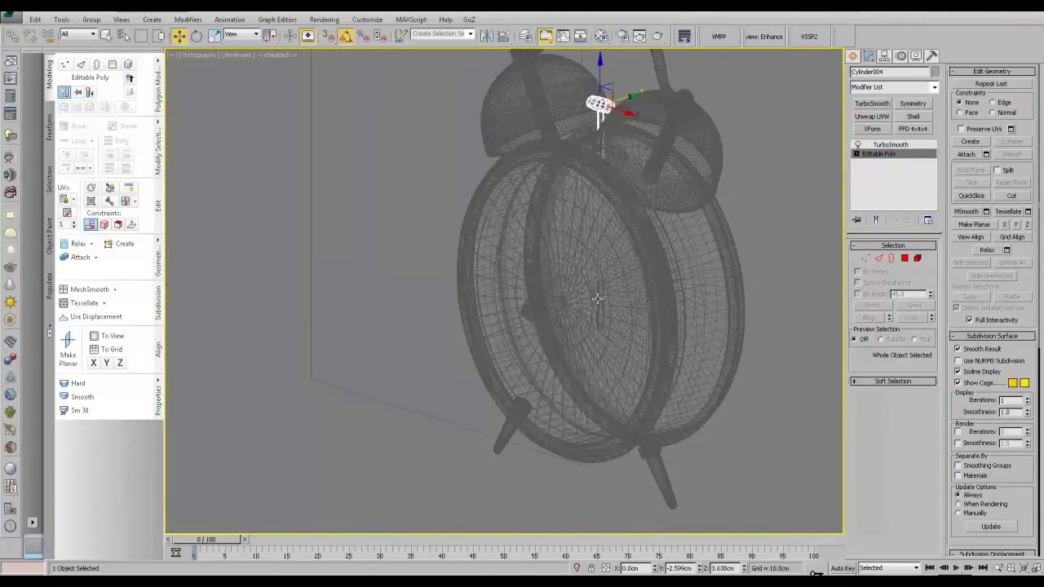
left_click(600, 295)
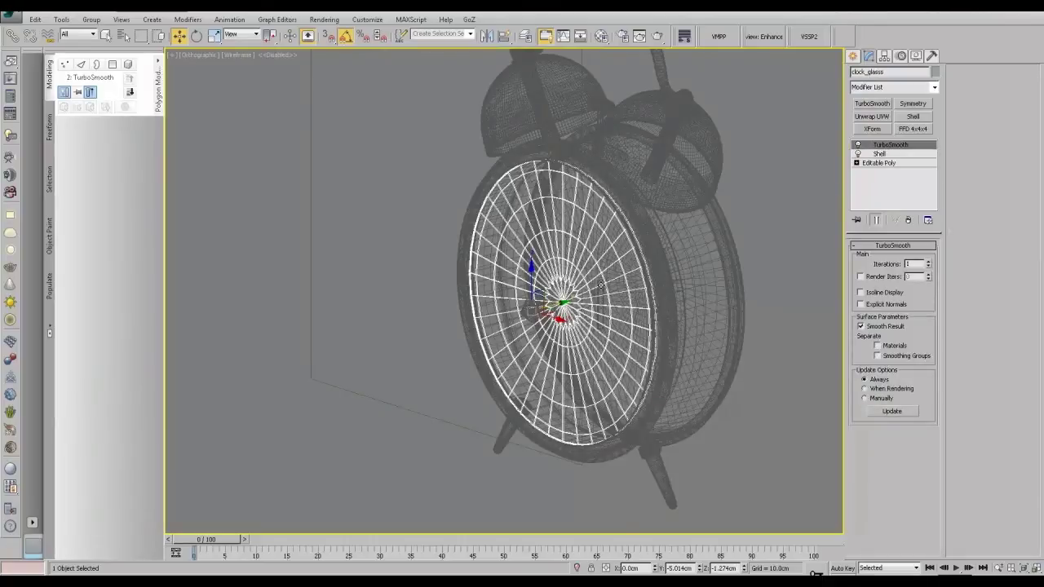
left_click(601, 283)
right_click(601, 283)
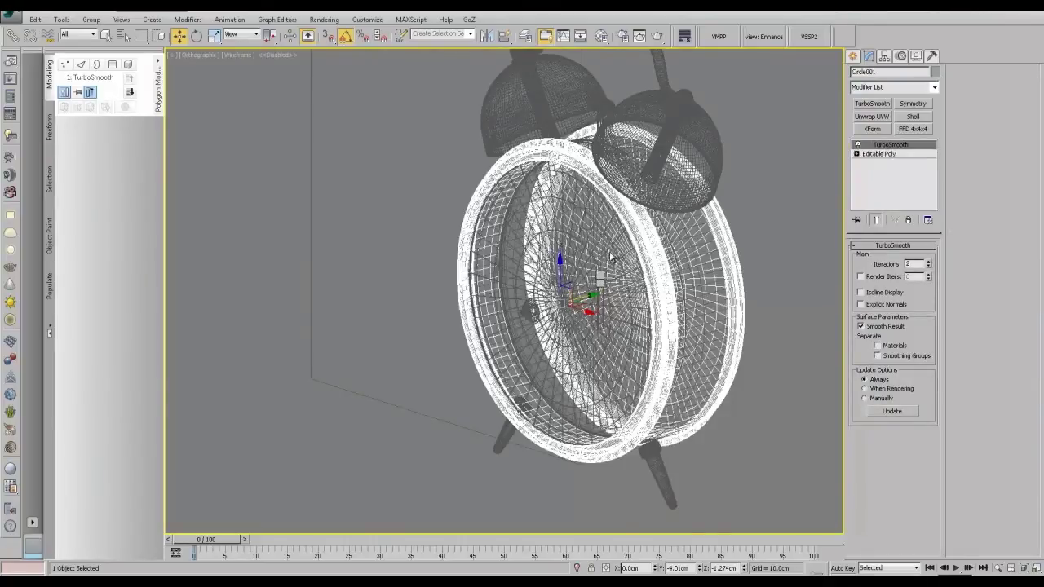
left_click(609, 246)
left_click(606, 293)
right_click(605, 293)
left_click(619, 256)
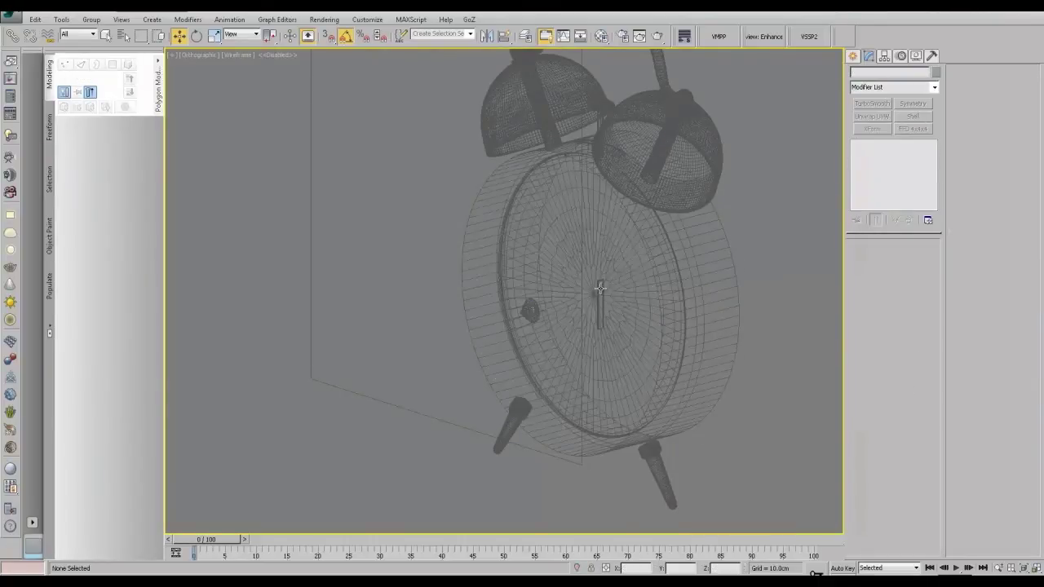
Step: Move the cloned rod forward along Y to about -6.874 cm, in front of the clock
left_click(599, 289)
left_click(600, 288)
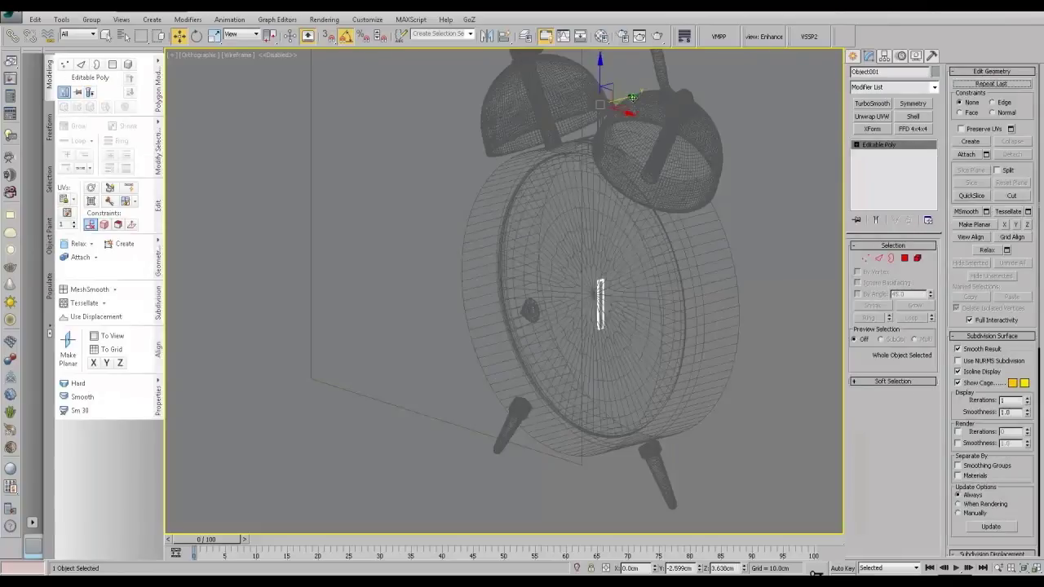
left_click_drag(632, 98, 511, 133)
Step: Center the rod's pivot to the object, and shift the pivot up to the rod's upper end at about Z -0.933 cm
left_click(914, 57)
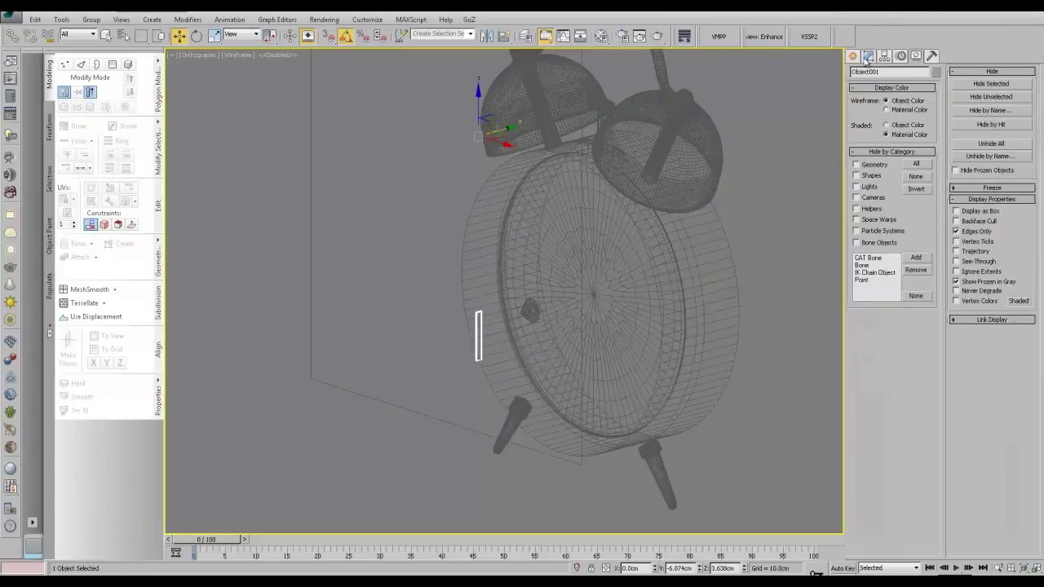
left_click(884, 56)
left_click(884, 126)
left_click(878, 187)
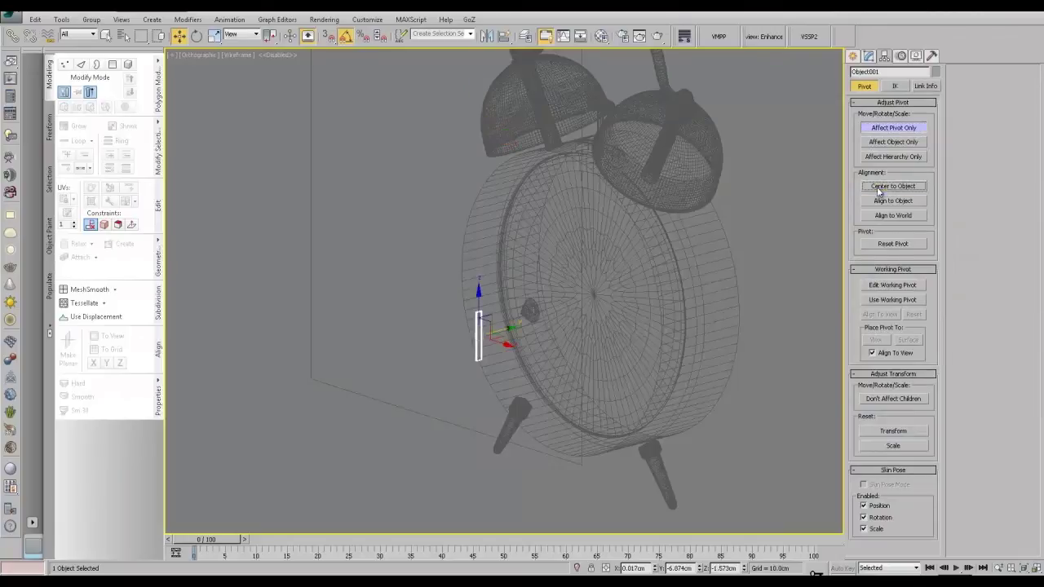
key("f")
scroll(508, 346, "down", 4)
middle_click_drag(509, 346, 543, 243)
scroll(544, 243, "up", 3)
middle_click_drag(571, 310, 575, 193)
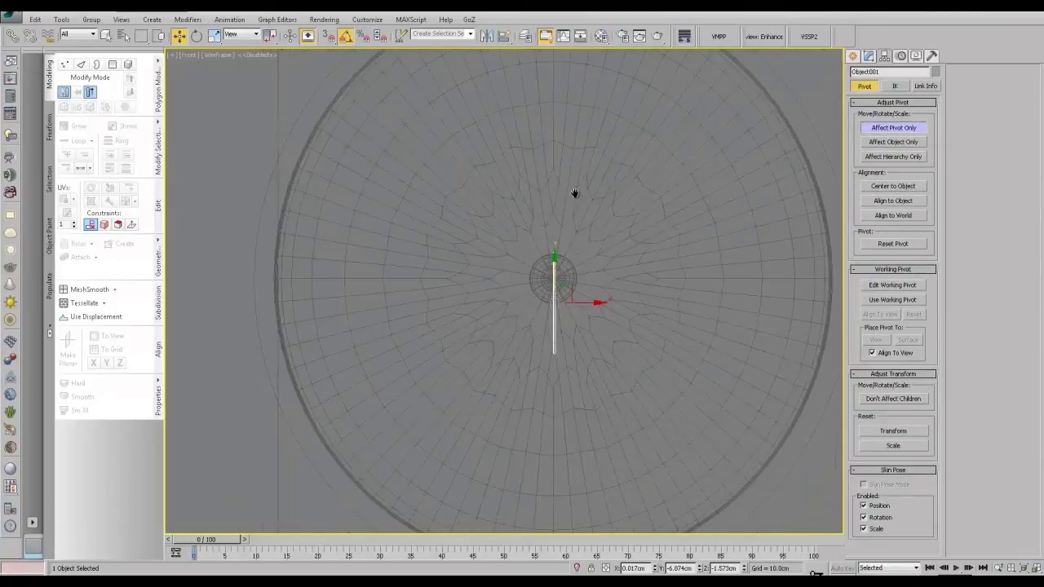
left_click_drag(557, 267, 556, 225)
scroll(561, 244, "up", 5)
left_click_drag(532, 266, 533, 243)
left_click(914, 126)
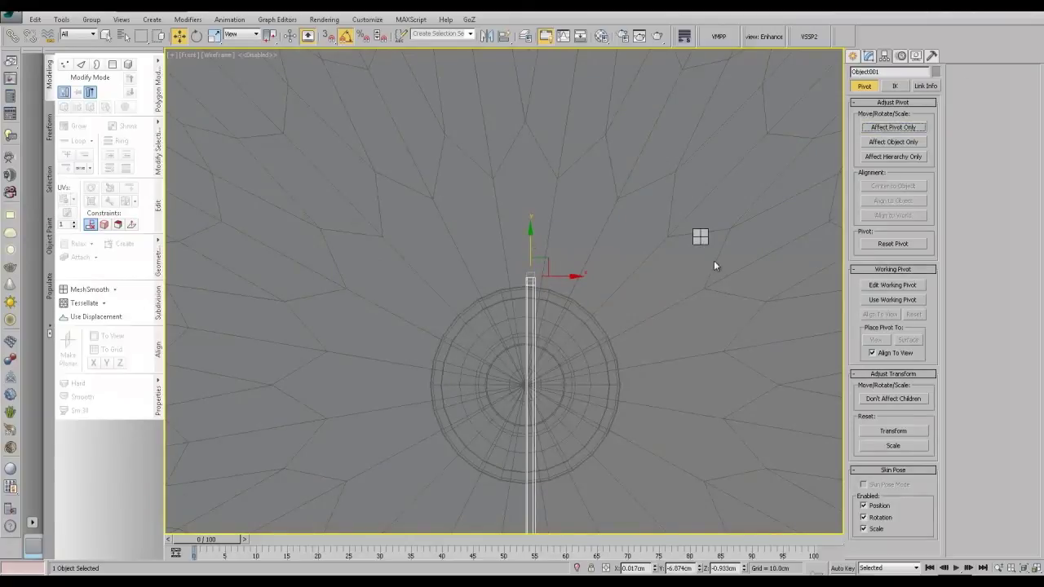
Step: Rotate the rod about its vertical axis to turn its wide side forward, and stretch its length
key("e")
left_click_drag(531, 278, 597, 270)
scroll(597, 271, "down", 5)
key("r")
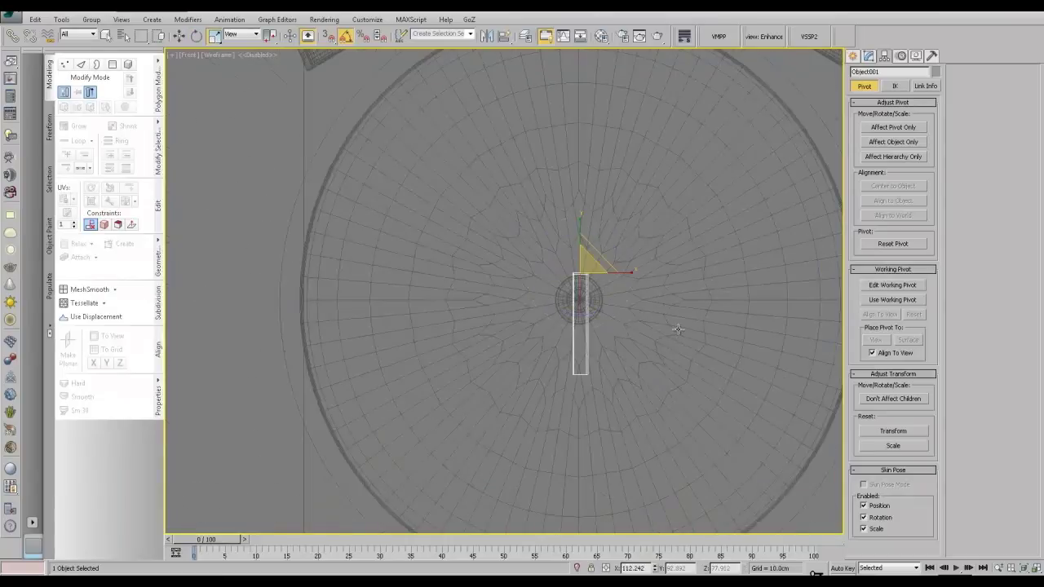
left_click_drag(580, 218, 582, 193)
scroll(640, 297, "down", 4)
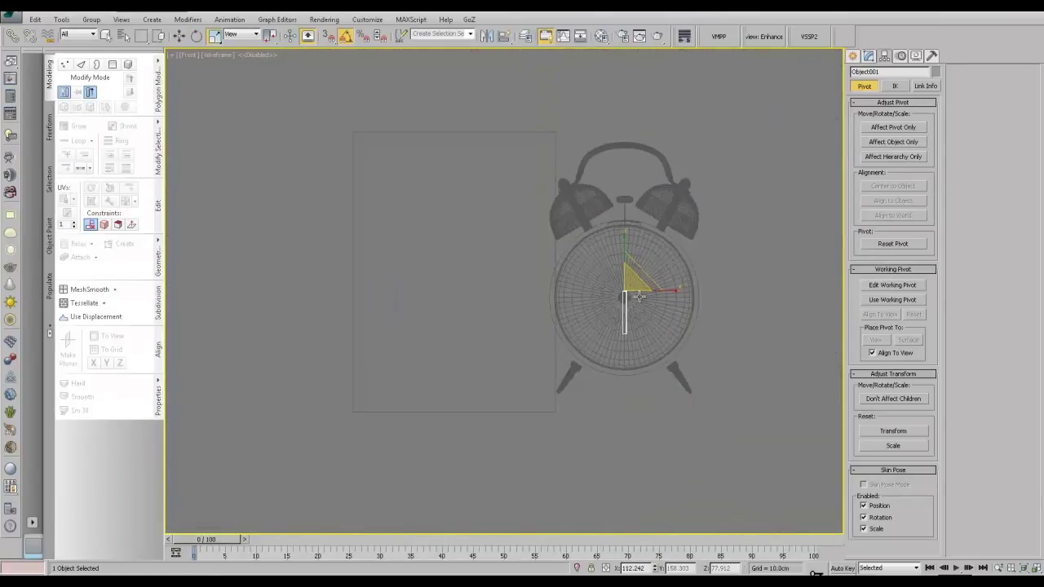
Step: Return to shaded display, narrow the rod to about 59.6 percent X scale, and stretch it longer toward the clock's lower rim
key("F3")
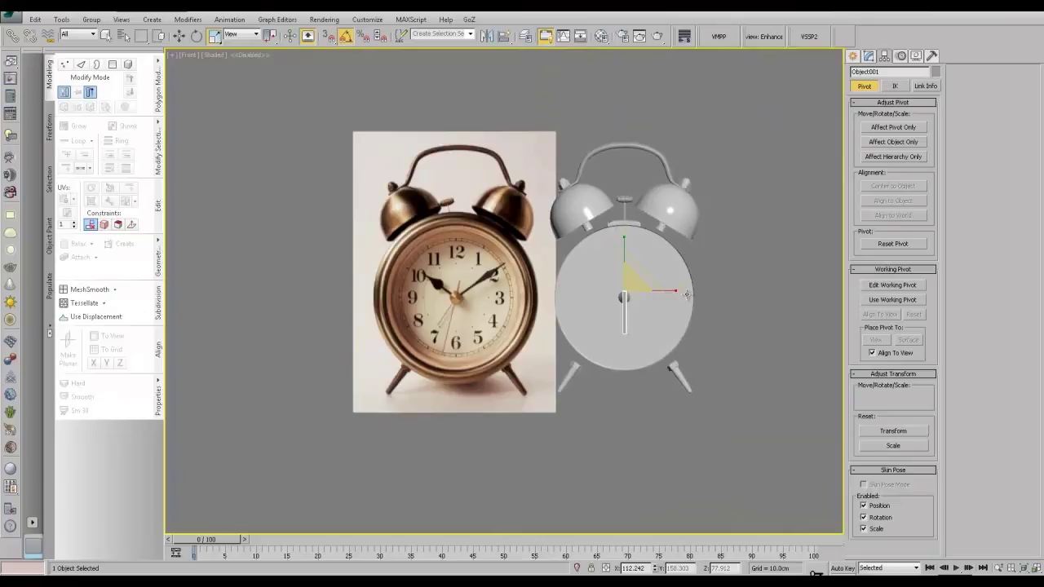
left_click_drag(675, 292, 644, 300)
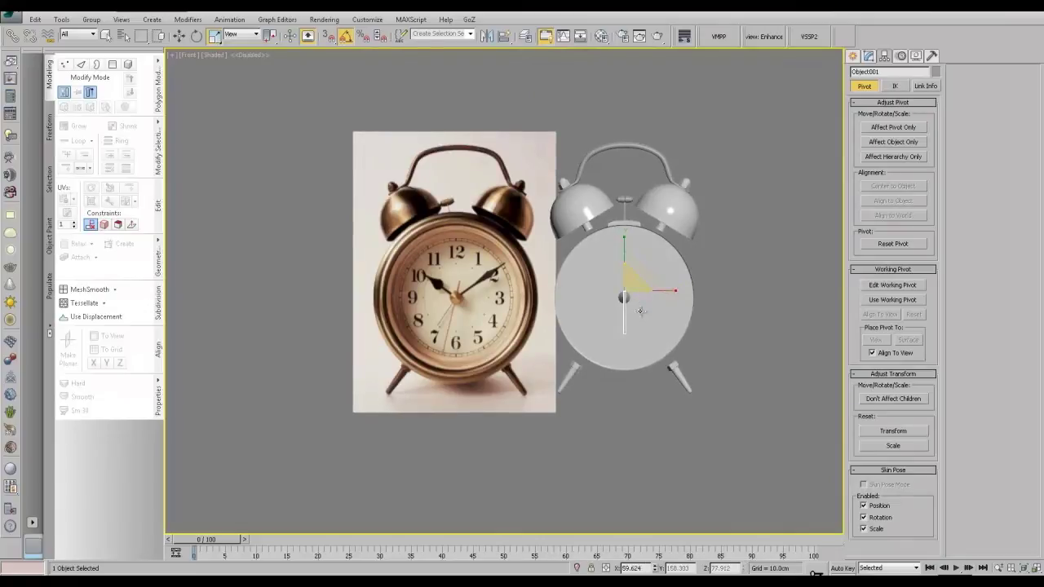
scroll(640, 312, "up", 4)
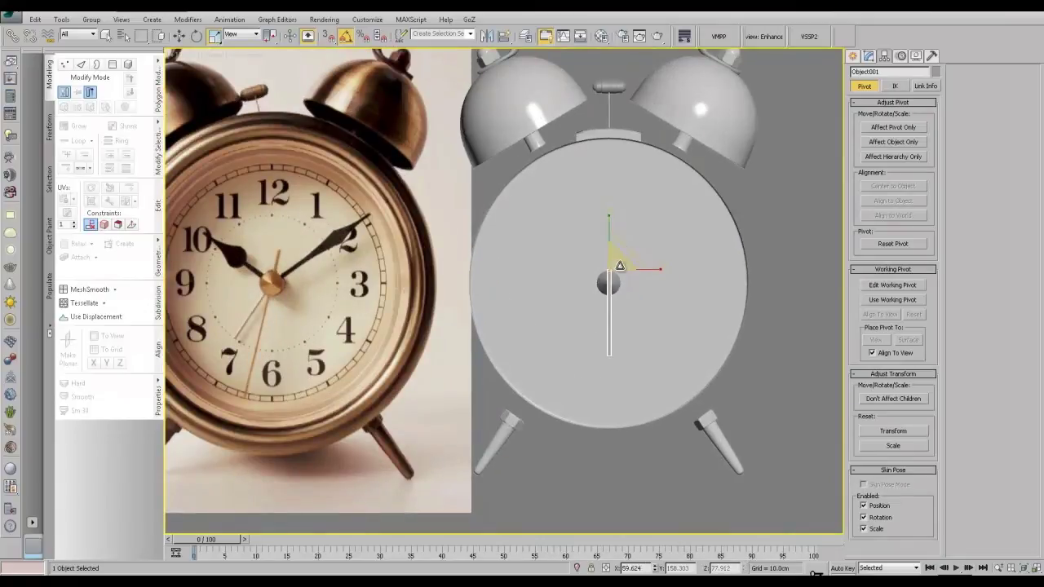
left_click_drag(611, 227, 617, 190)
Step: Raise the rod to about Z -0.437 cm so its upper end extends above the centre cap
key("w")
scroll(614, 267, "up", 6)
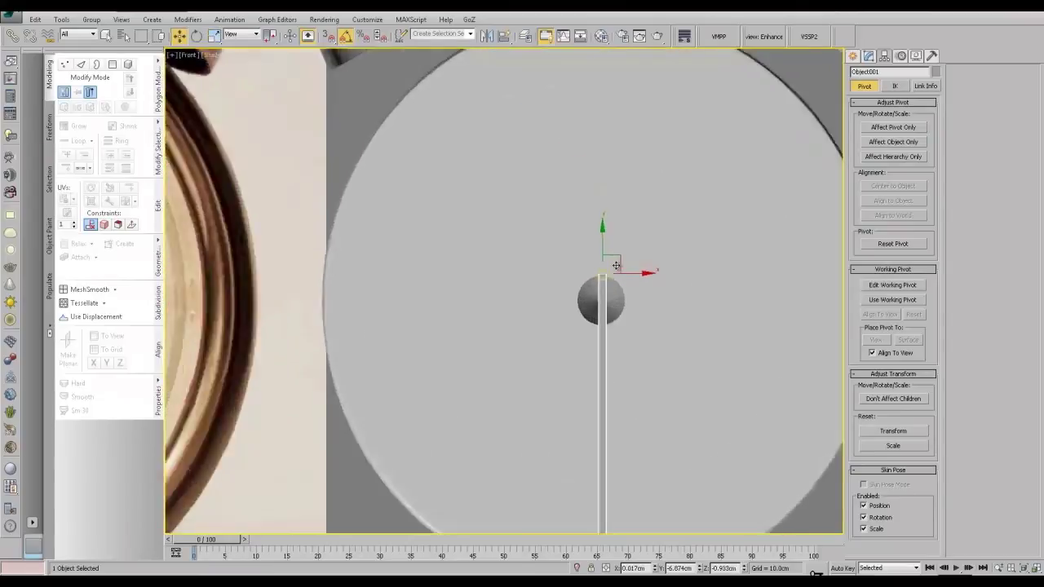
middle_click_drag(606, 240, 600, 266, "alt")
key("f")
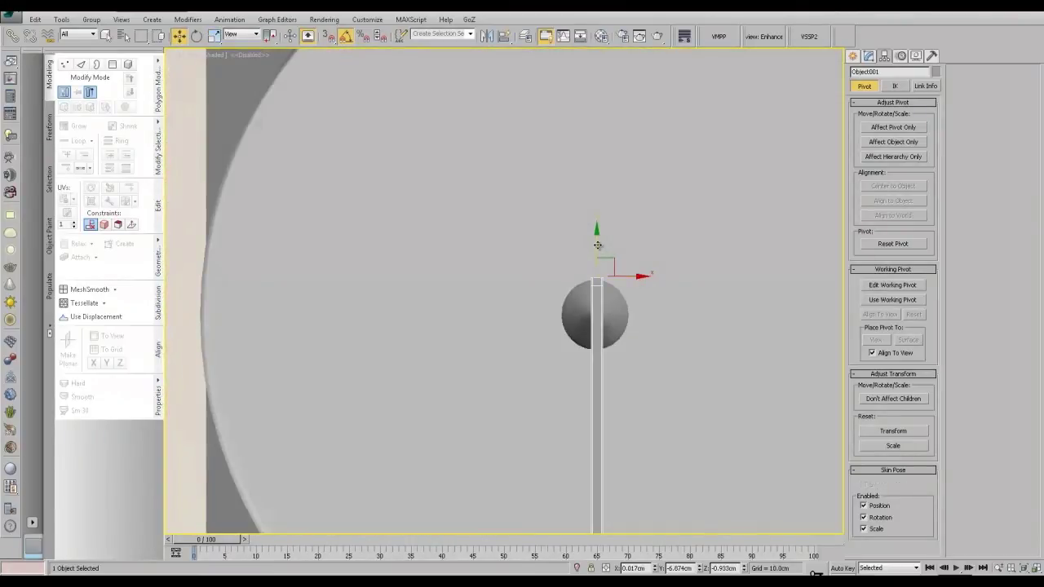
left_click_drag(598, 245, 600, 234)
key("ctrl+z")
scroll(596, 243, "down", 8)
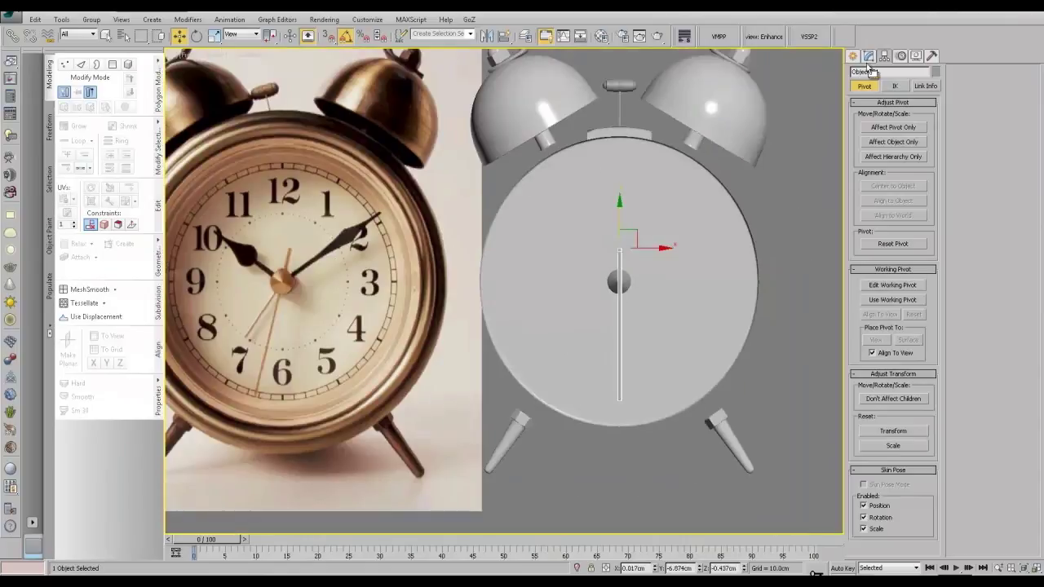
Step: Select the edge loop near the rod's upper end and move it up to about Z -0.47 cm
left_click(868, 58)
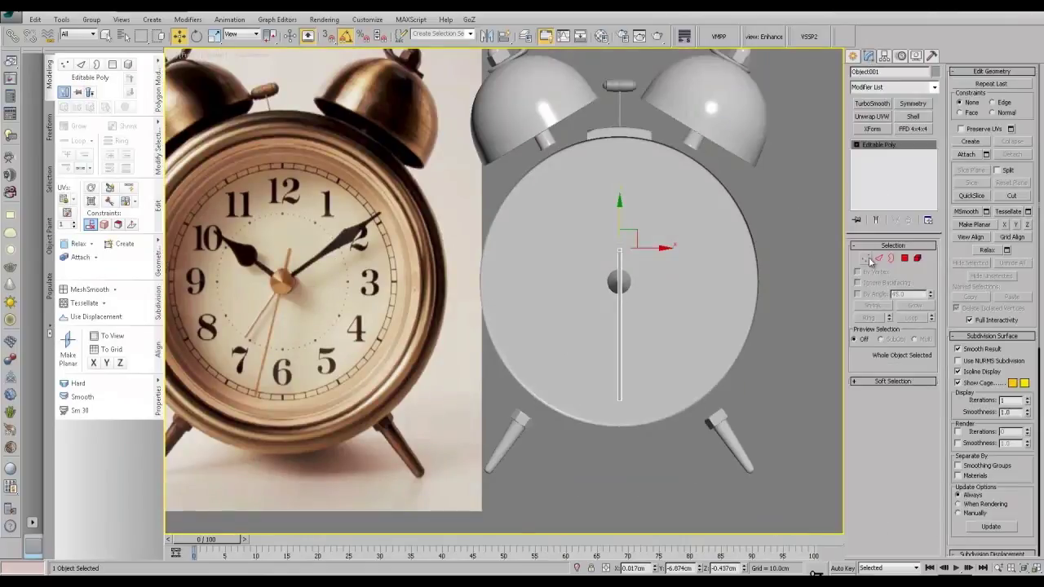
left_click(874, 259)
scroll(669, 254, "up", 8)
double_click(530, 249)
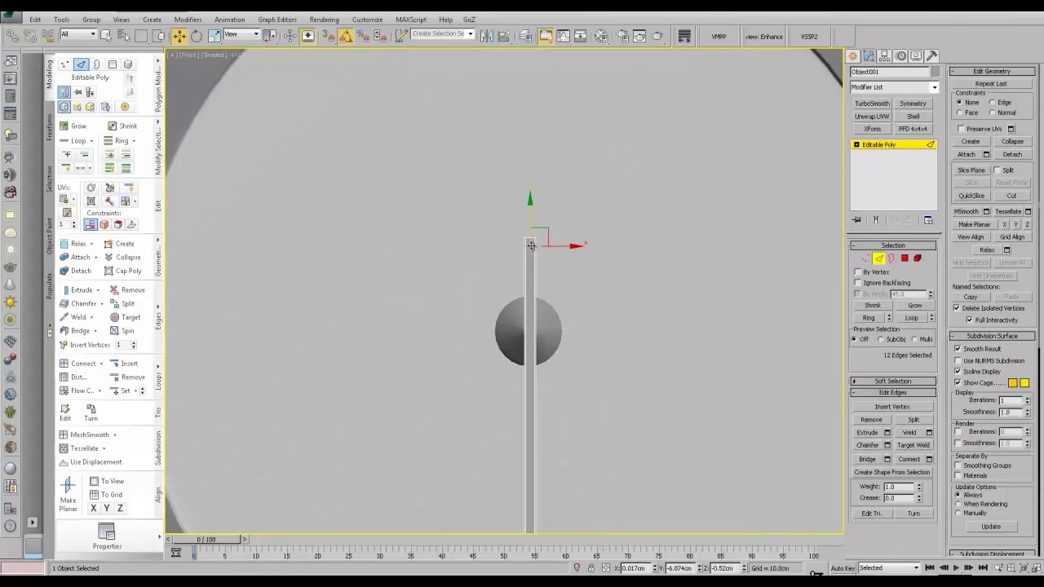
left_click_drag(531, 213, 531, 206)
Step: Select the open edges at the rod's lower end, excluding the two short side edges, and bridge them to close the end
scroll(595, 354, "down", 5)
middle_click_drag(597, 432, 651, 277)
scroll(650, 277, "up", 8)
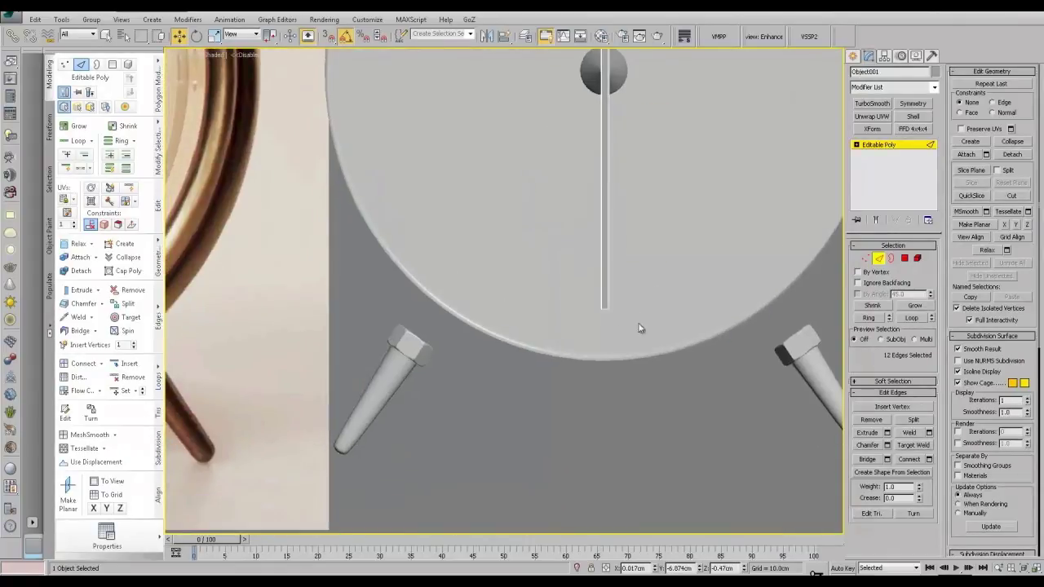
scroll(589, 340, "up", 6)
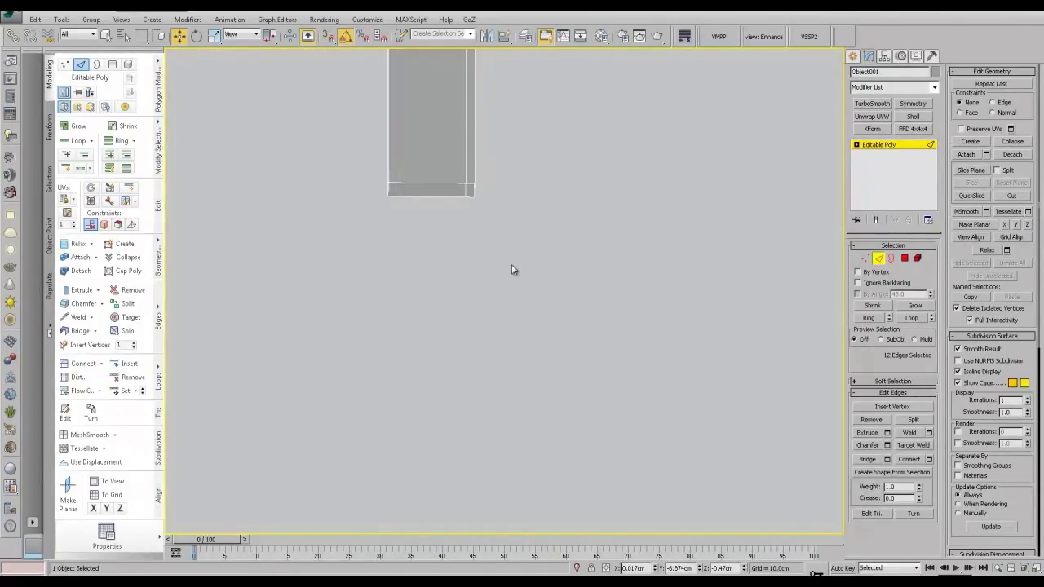
middle_click_drag(512, 265, 606, 358)
scroll(606, 359, "up", 1)
double_click(518, 258)
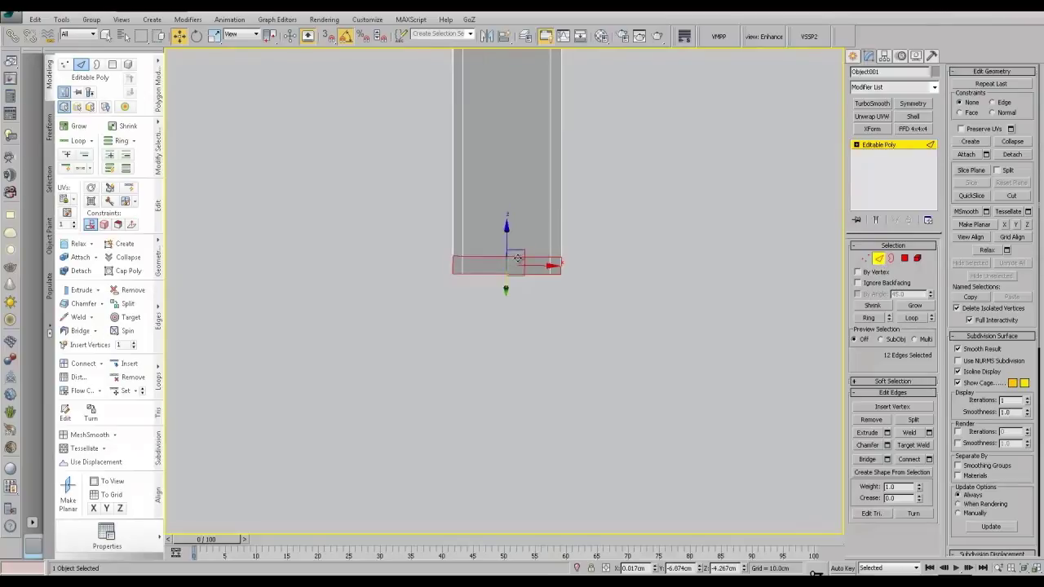
left_click(450, 264, "alt")
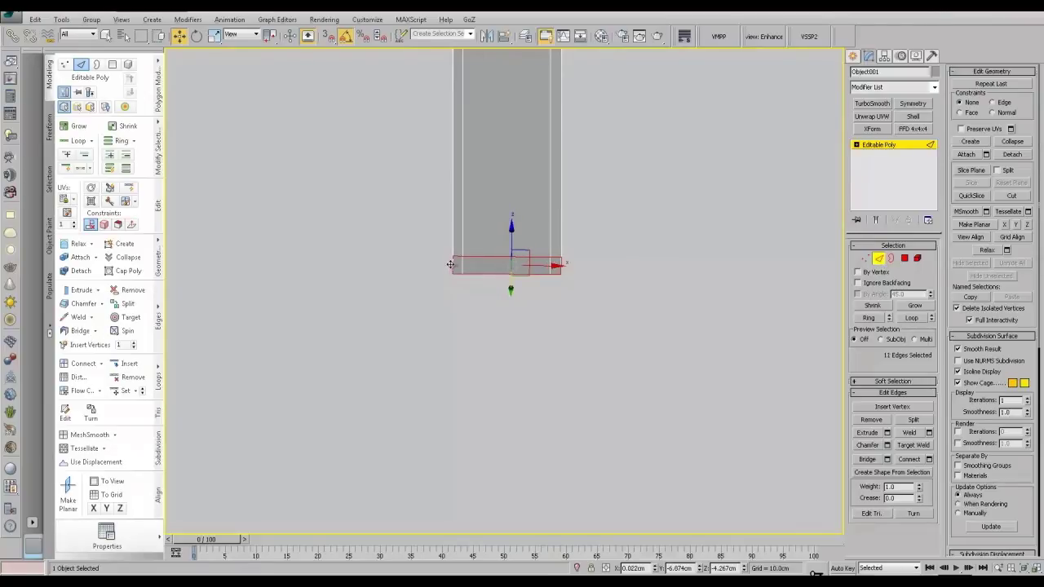
left_click(557, 264, "alt")
left_click(872, 462)
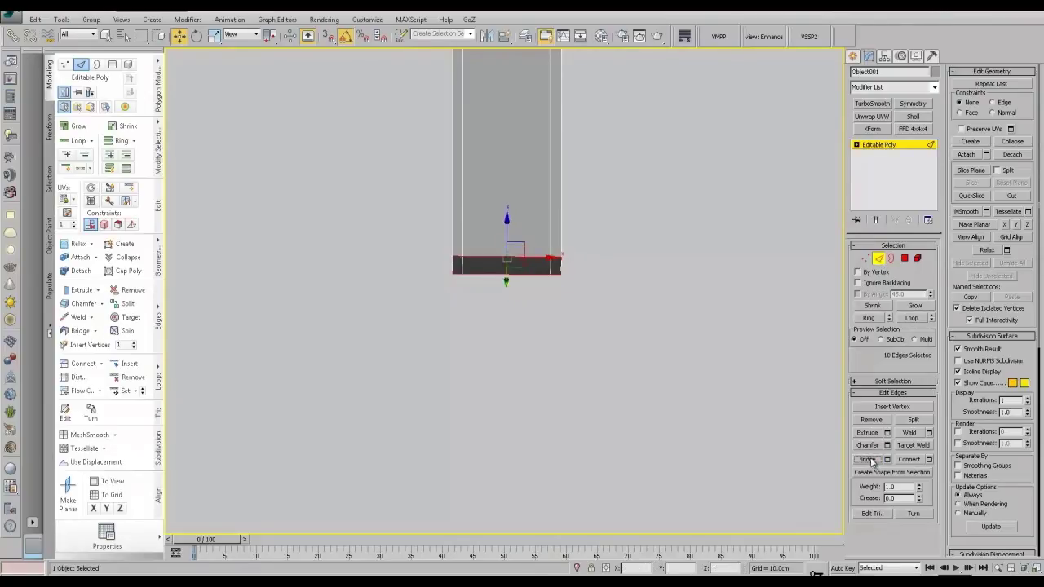
Step: Cut two lengthwise edges across the rod's lower end face, linking the edge points beside its corners
middle_click_drag(602, 325, 647, 317, "alt")
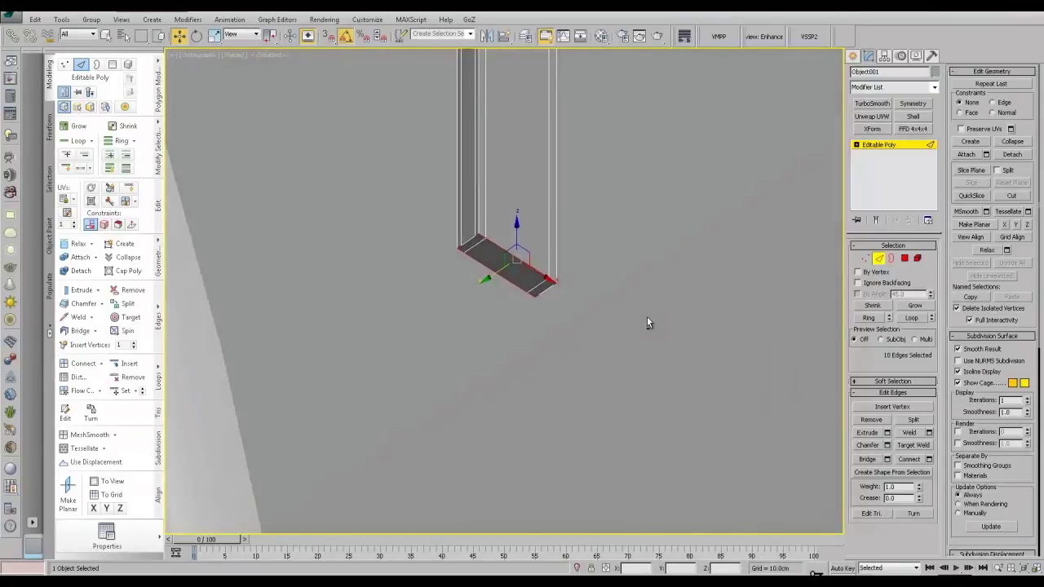
left_click(865, 259)
scroll(554, 318, "up", 2)
key("alt+c")
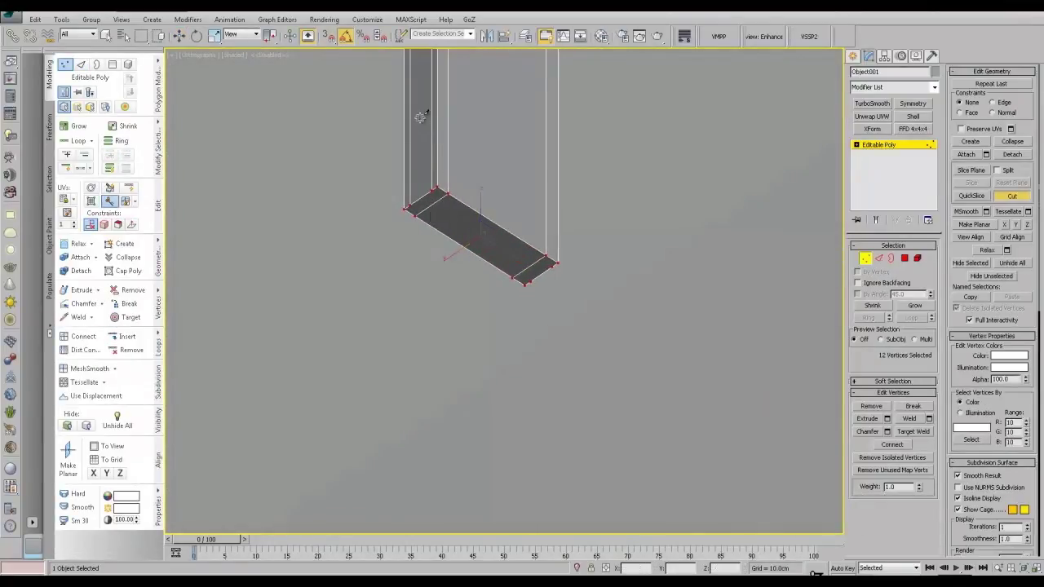
left_click(552, 266)
right_click(432, 204)
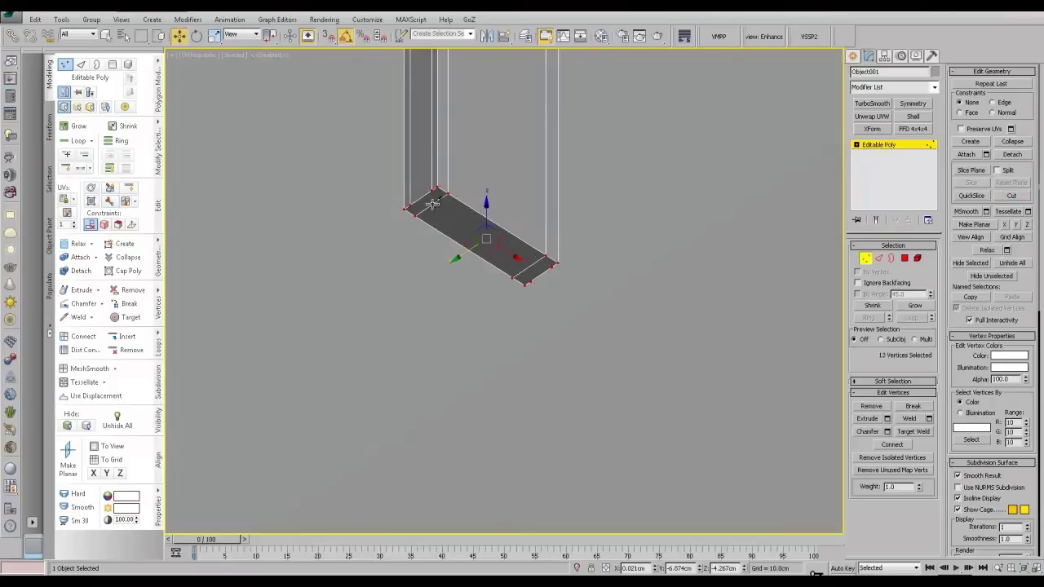
key("alt+c")
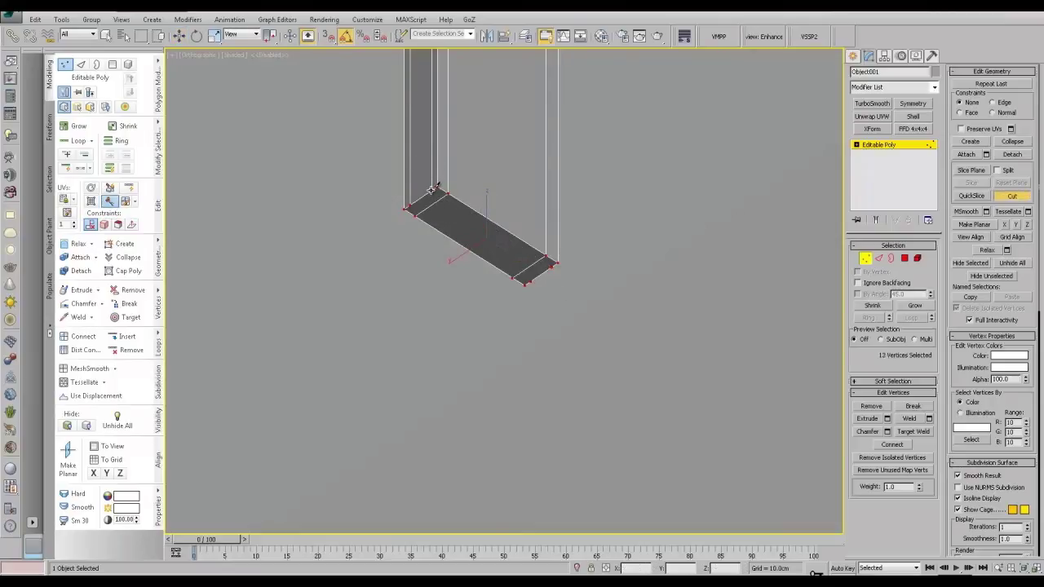
left_click(432, 190)
left_click(552, 266)
right_click(552, 266)
left_click(531, 280)
left_click(411, 206)
left_click(530, 282)
scroll(581, 259, "down", 3)
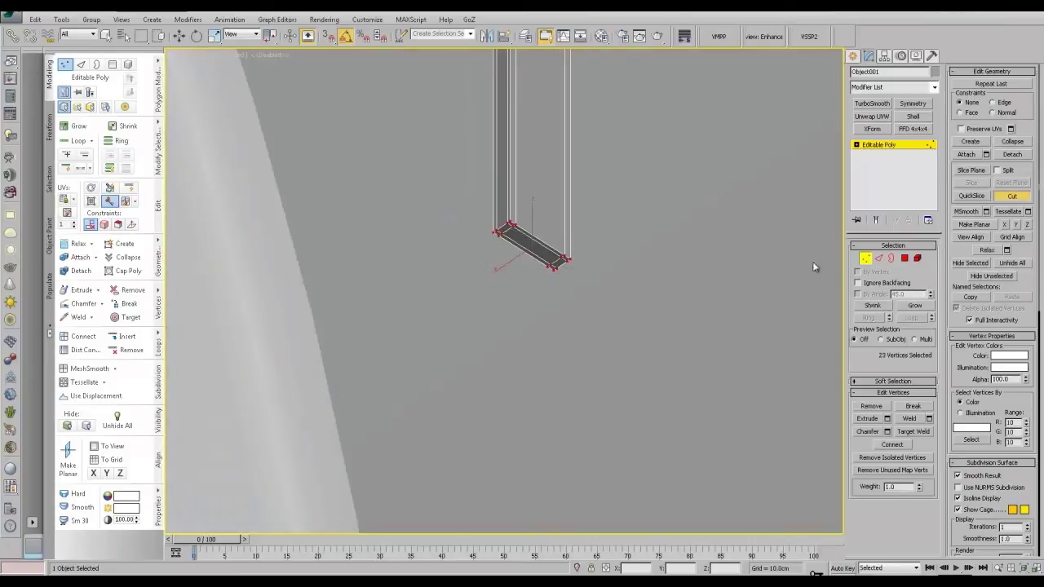
key("w")
left_click_drag(459, 307, 458, 306)
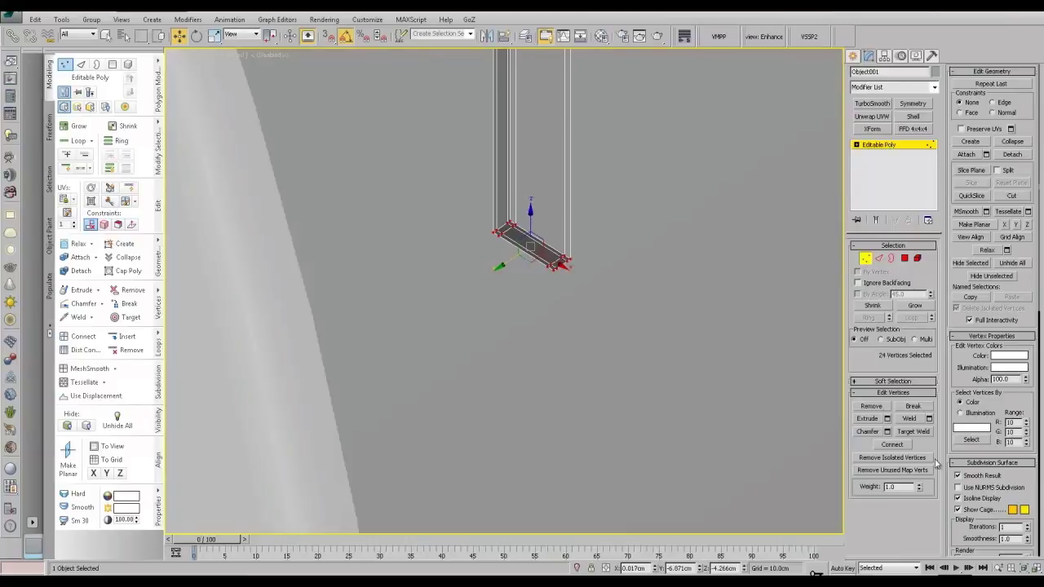
left_click(929, 419)
left_click(363, 173)
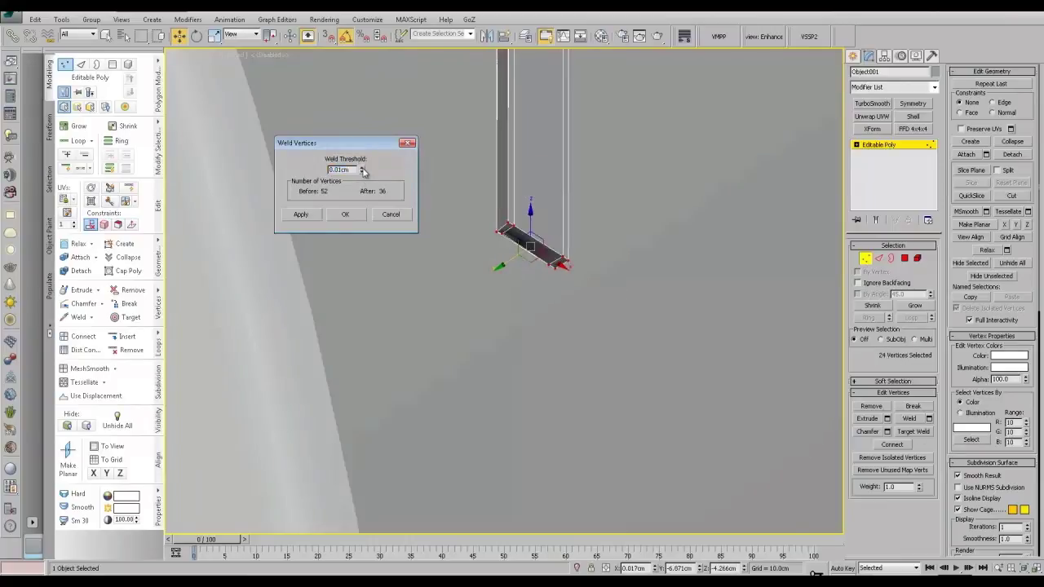
left_click(363, 172)
left_click(391, 216)
Step: Leave vertex editing and move the rod back along Y so it meets the stem of the centre cap
middle_click_drag(390, 218, 595, 264, "alt")
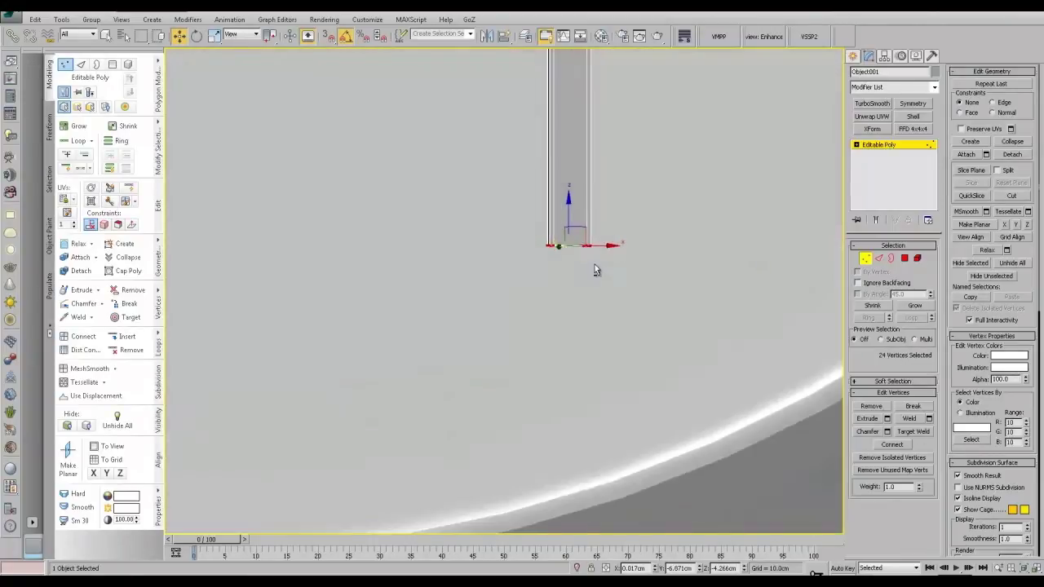
scroll(593, 263, "down", 7)
middle_click_drag(620, 225, 498, 392)
scroll(498, 391, "down", 2)
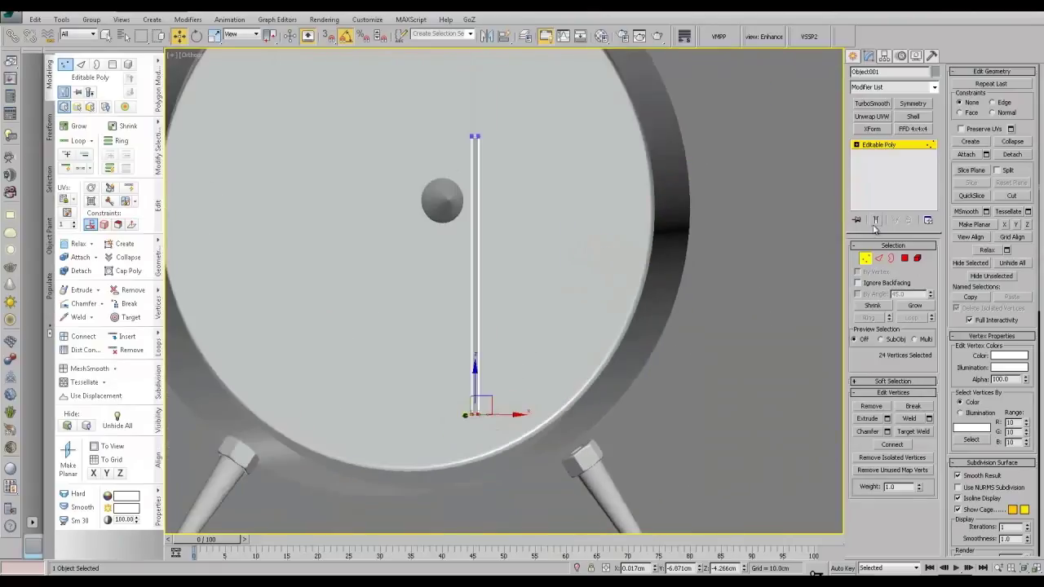
left_click(894, 146)
middle_click_drag(520, 309, 495, 300)
key("f")
key("z")
scroll(539, 302, "down", 2)
scroll(539, 302, "down", 2)
left_click_drag(555, 195, 641, 190)
middle_click_drag(635, 274, 626, 274, "alt")
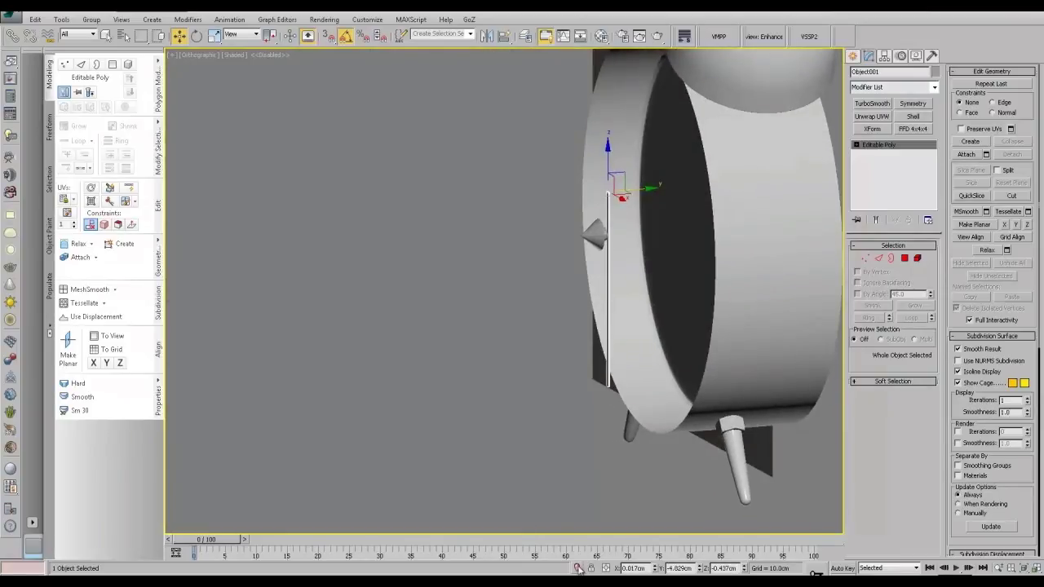
scroll(580, 290, "up", 4)
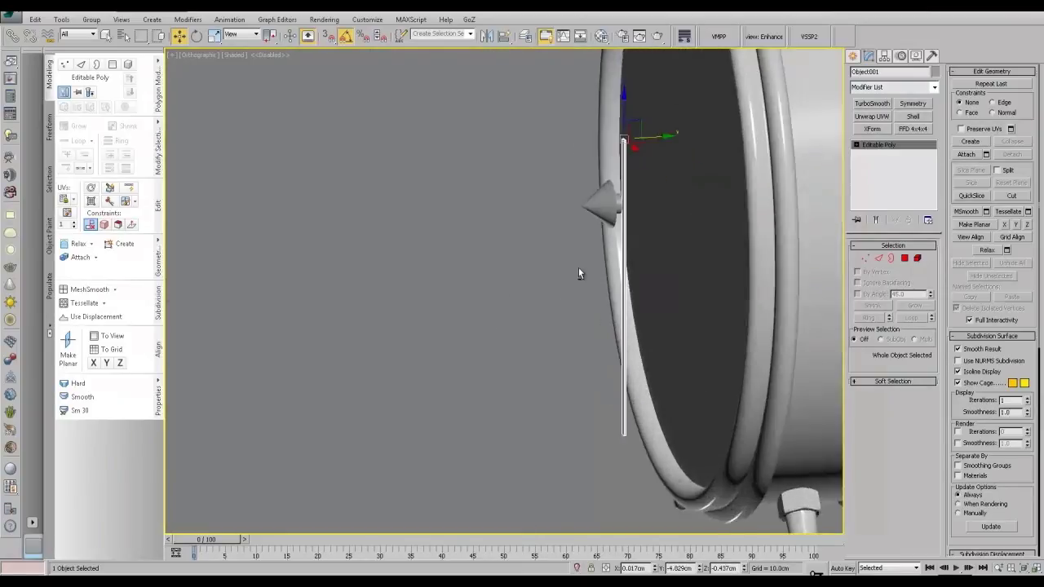
left_click_drag(664, 115, 659, 116)
Step: Move the centre cap and rod together toward the dial, bringing the cap to about Y -4.114 cm
left_click(604, 194)
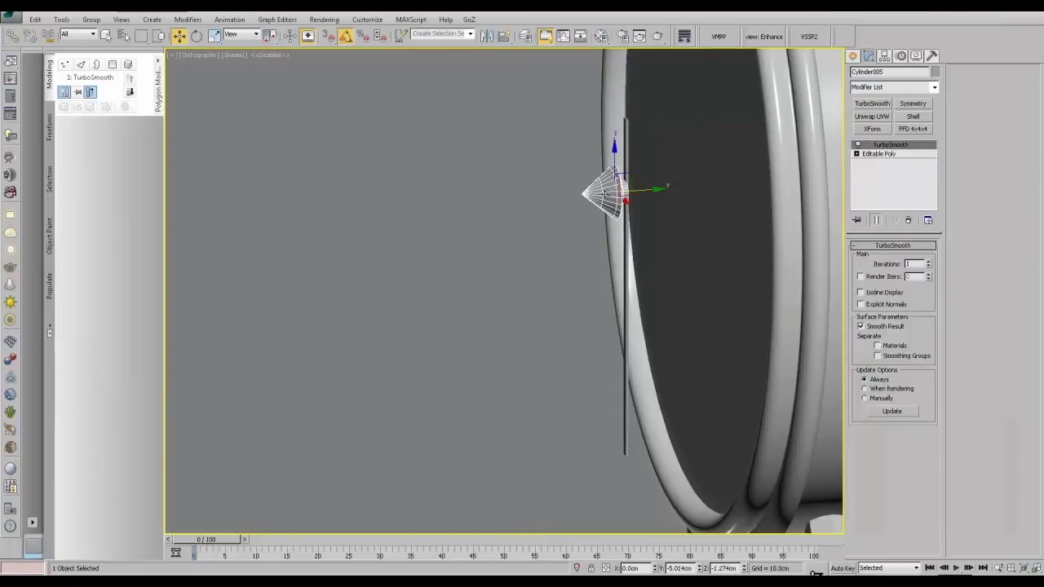
left_click(627, 150, "ctrl")
left_click_drag(647, 238, 721, 224)
Step: Extend the centre cap's stem by moving its rear border to about Y -3.861 cm, and return to the cap's TurboSmooth level
left_click(673, 193)
scroll(674, 195, "up", 3)
middle_click_drag(674, 198, 519, 292)
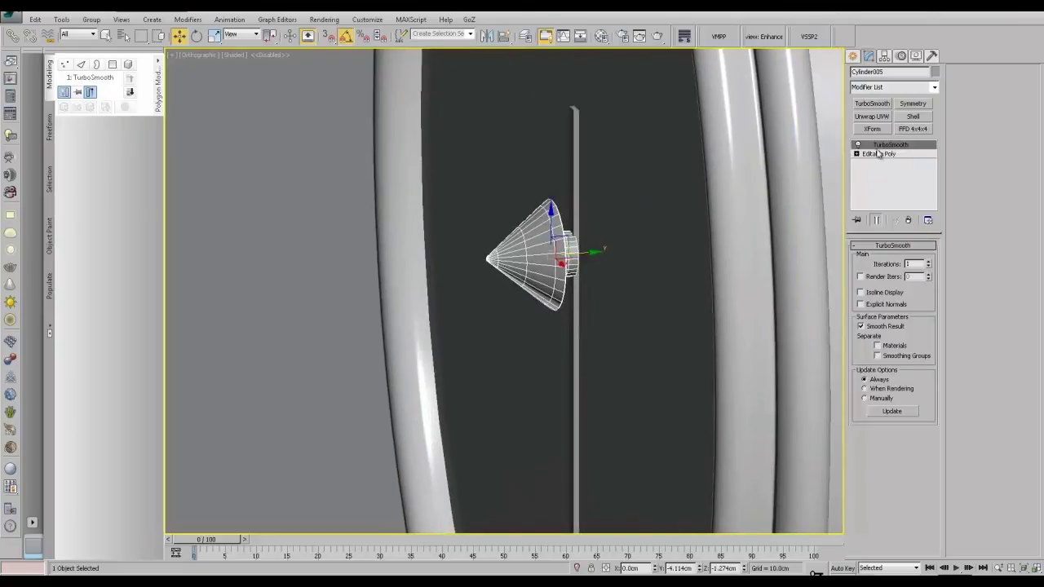
left_click(879, 154)
left_click(891, 259)
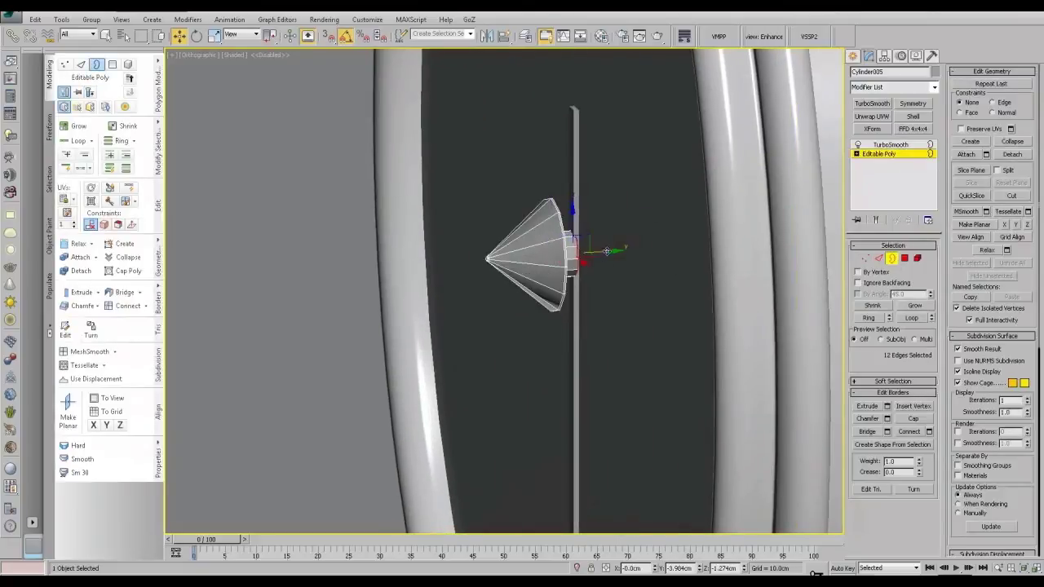
left_click_drag(606, 250, 625, 246)
scroll(624, 246, "down", 10)
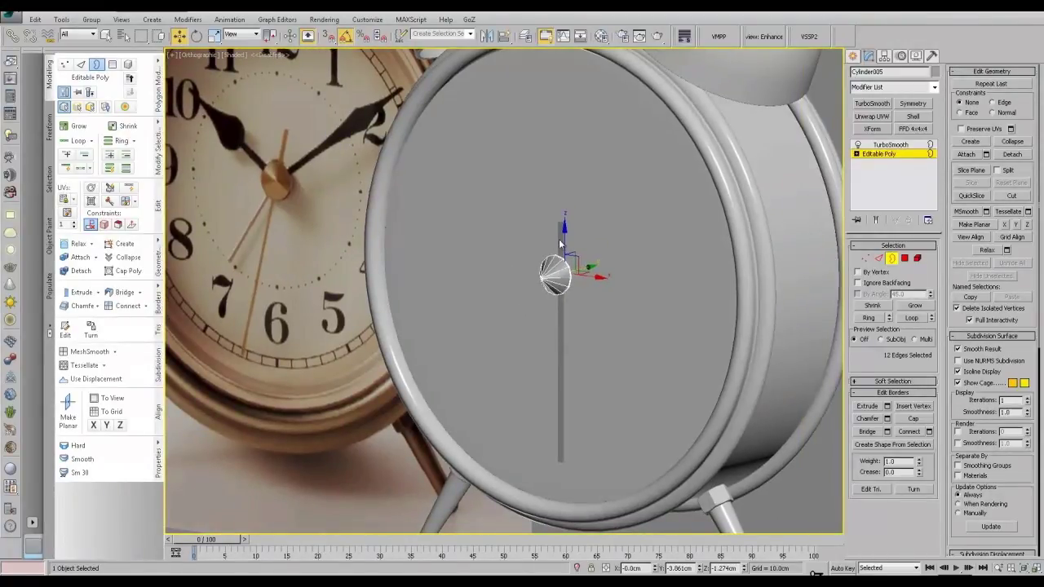
left_click(896, 155)
left_click(895, 146)
Step: Try cloning the rod as an instance named small_hand
left_click(562, 245)
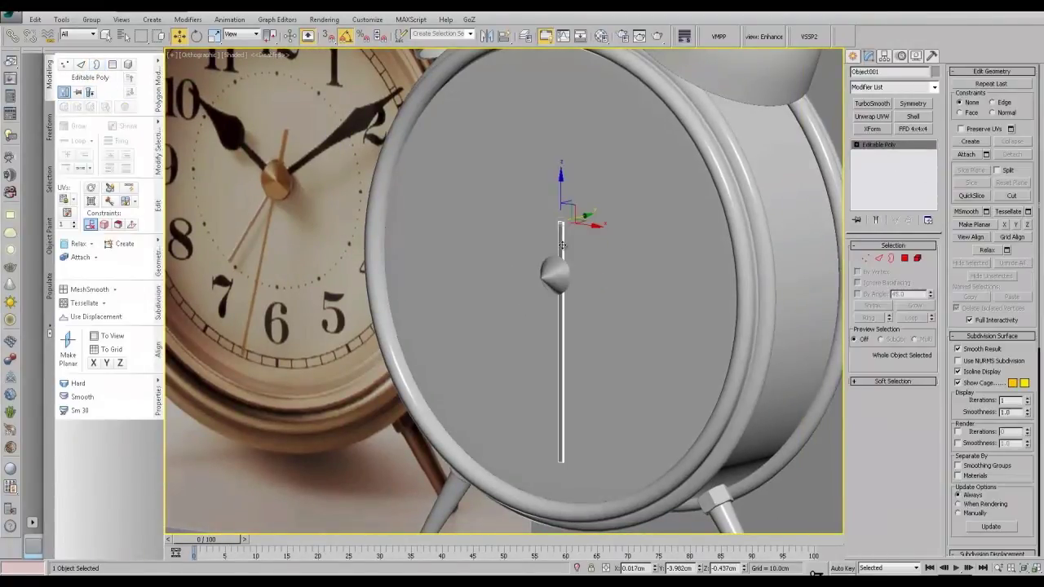
middle_click_drag(595, 288, 630, 284, "alt")
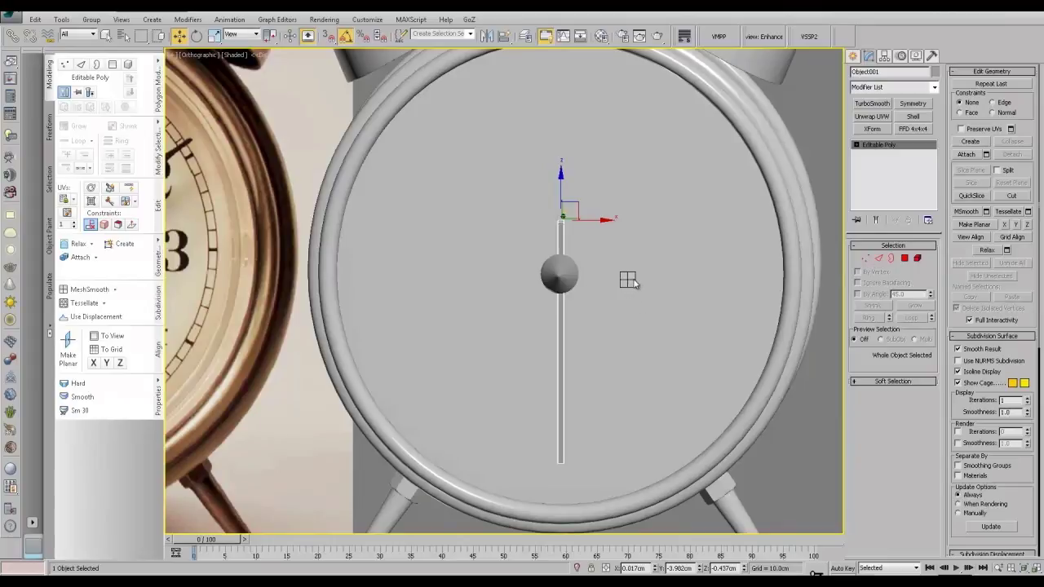
key("ctrl+v")
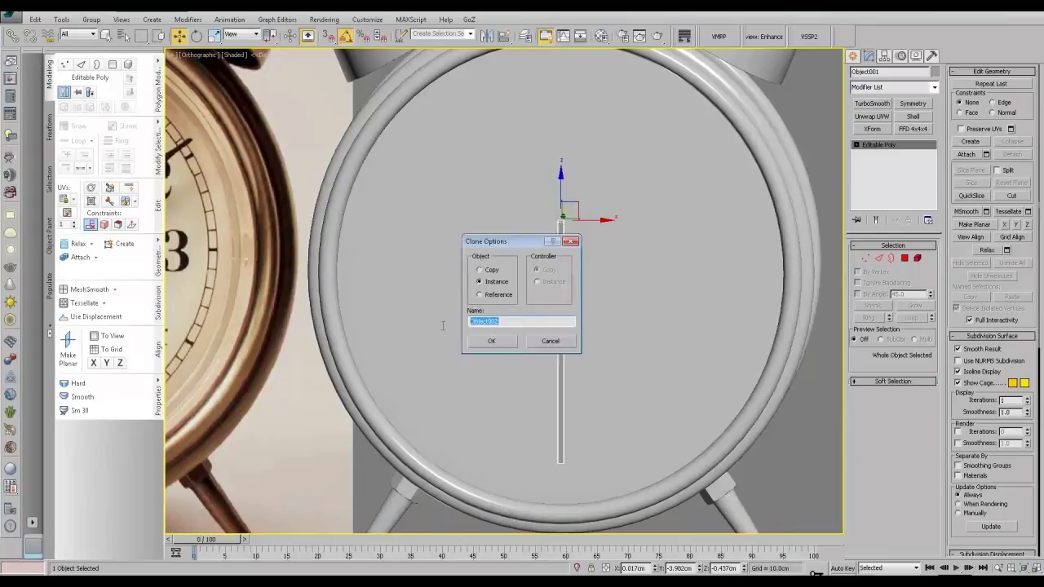
type("small_hand")
key("Return")
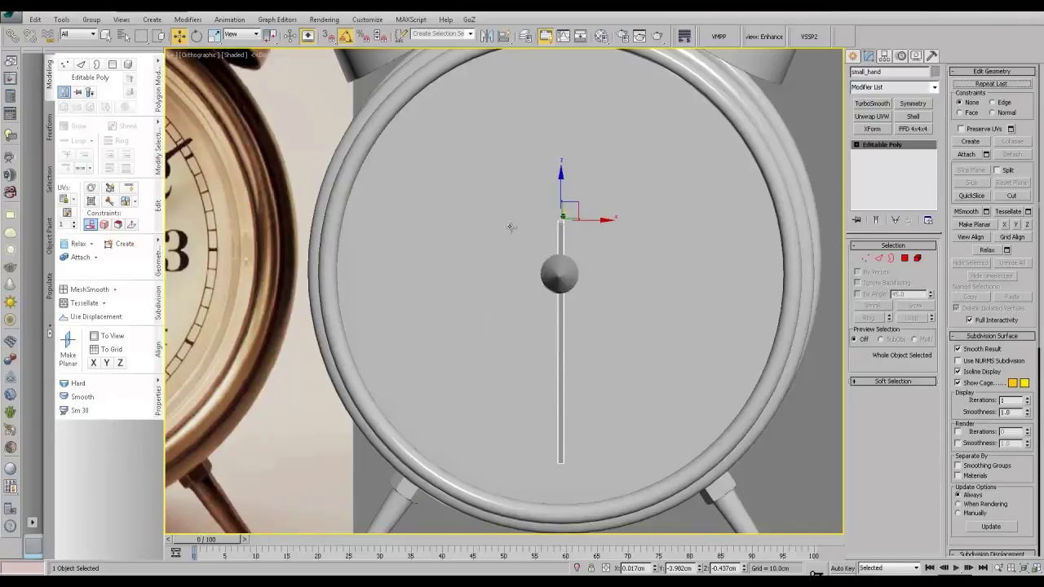
Step: Try raising the instance's lower-end vertices, and undo both the vertex move and the clone
left_click(866, 258)
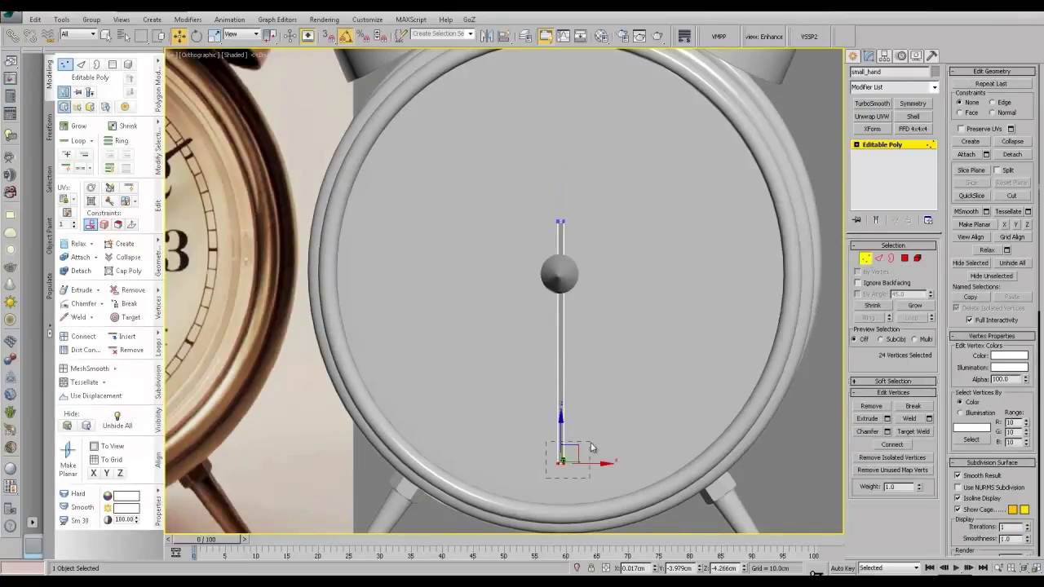
left_click_drag(561, 426, 566, 365)
middle_click_drag(566, 365, 531, 377, "alt")
key("shift+z")
key("ctrl+z")
key("ctrl+z")
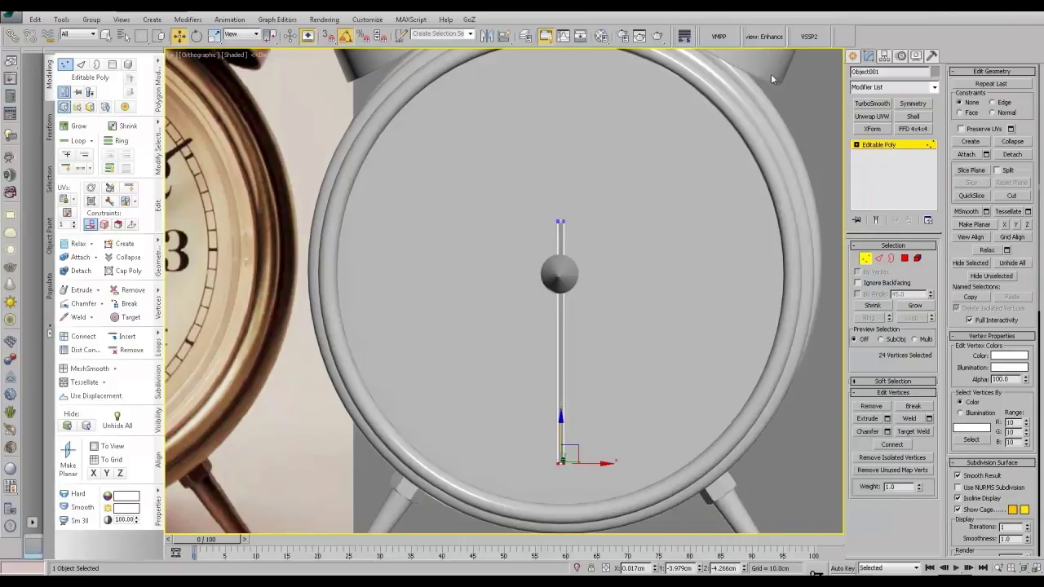
Step: Rename the original rod as big_hand and leave vertex editing
left_click_drag(880, 72, 795, 80)
type("big_hand")
left_click(893, 145)
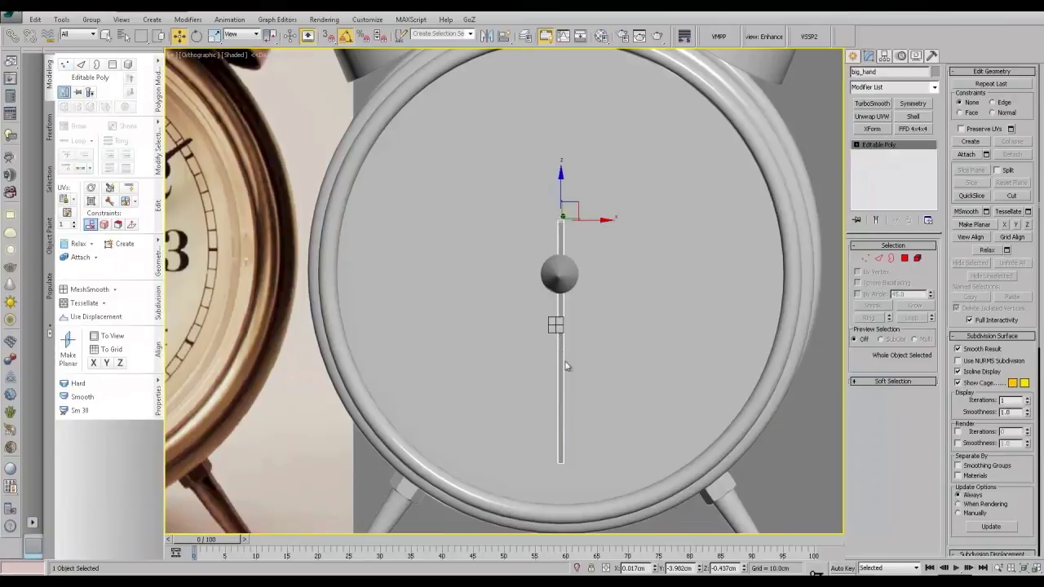
Step: Clone big_hand as an independent copy named small_hand
key("ctrl+v")
left_click(480, 270)
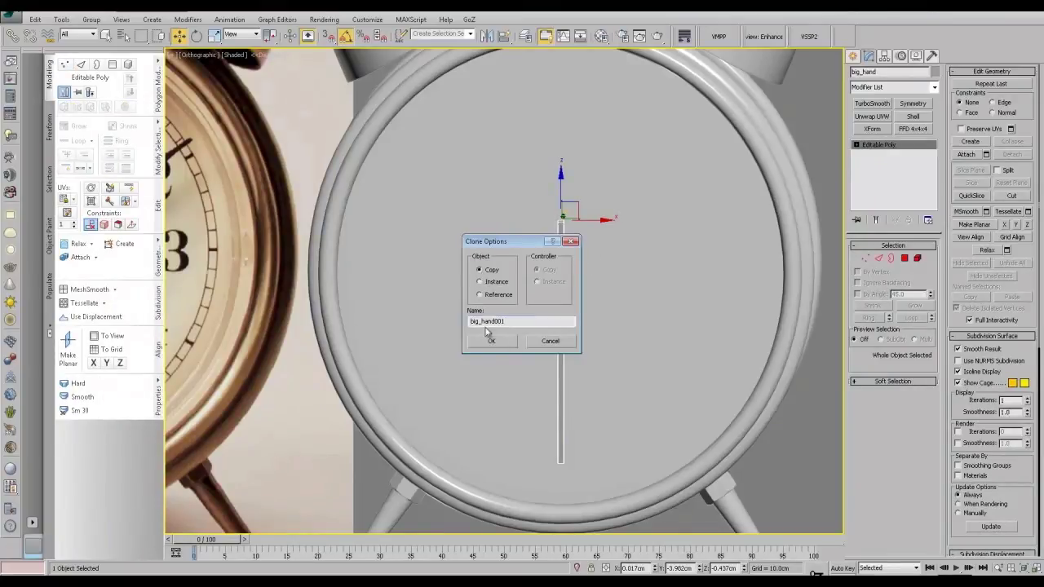
left_click_drag(506, 322, 447, 326)
type("small_hand")
left_click(479, 345)
Step: Shorten small_hand by raising its lower-end vertices to about Z -3.13 cm, and lower the whole hand to about Z -1.078 cm
left_click(865, 258)
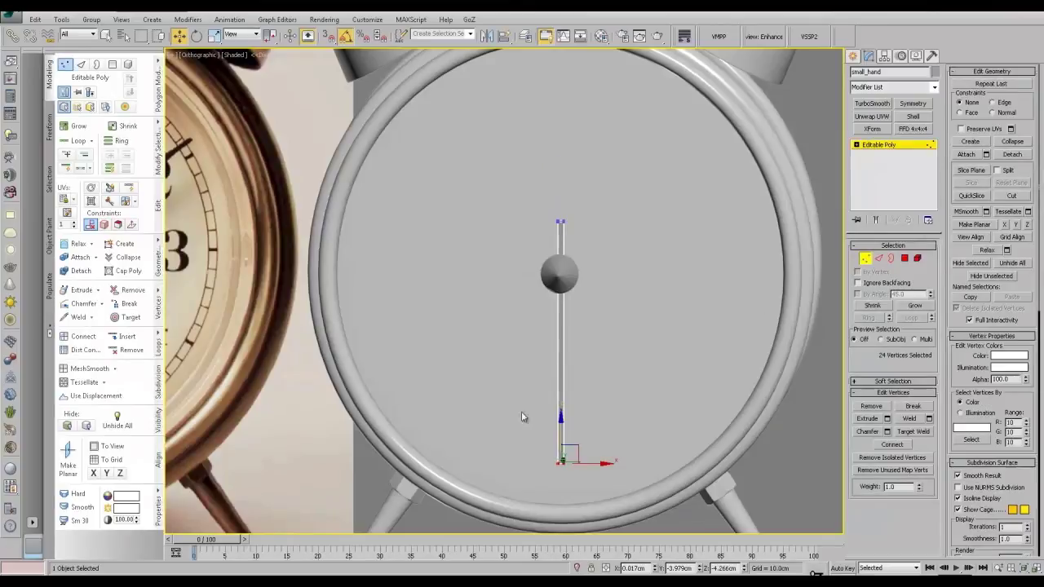
left_click_drag(561, 428, 571, 371)
key("alt+Tab")
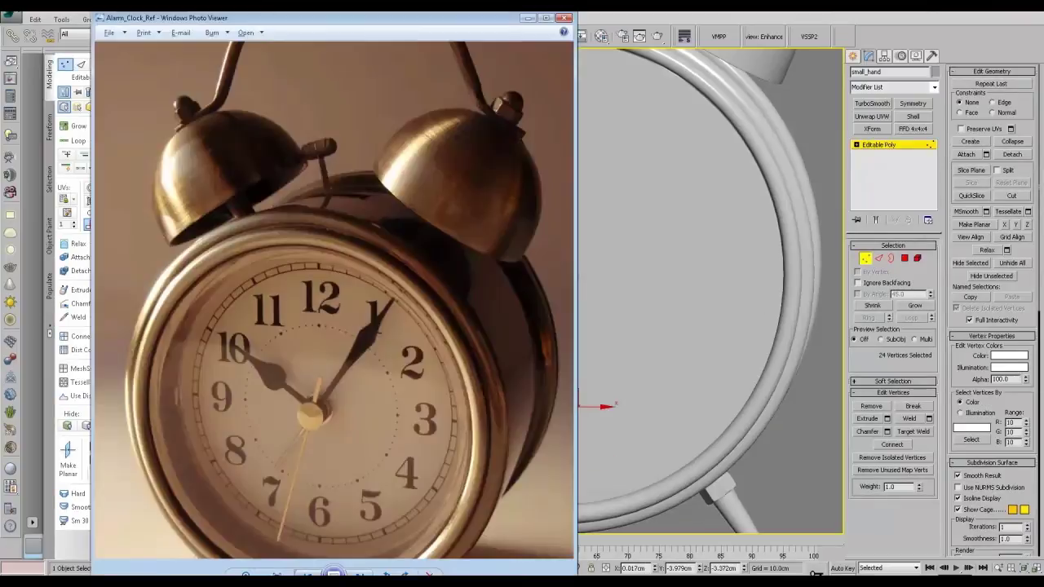
left_click_drag(341, 500, 432, 354)
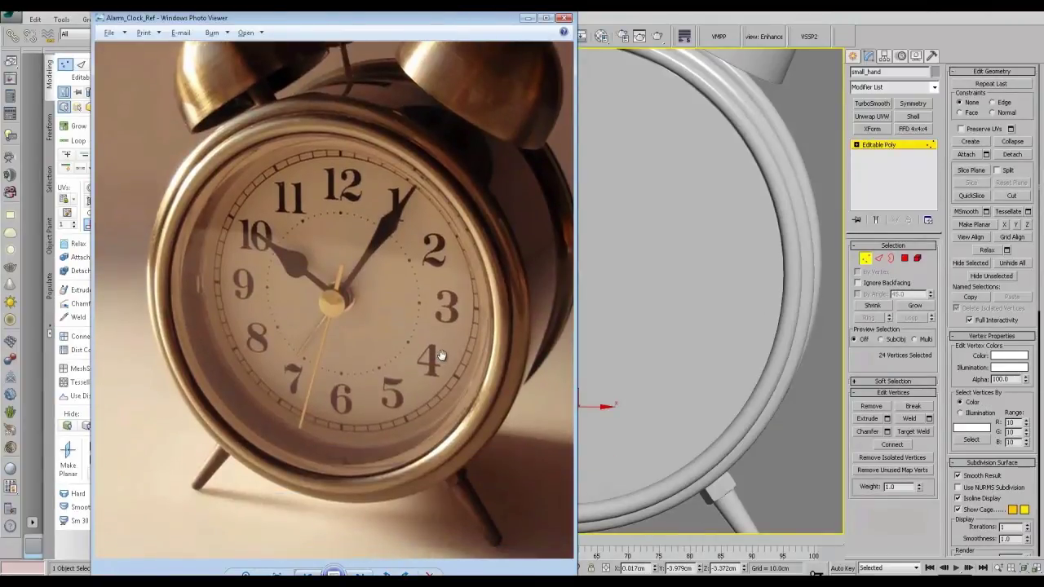
left_click(526, 19)
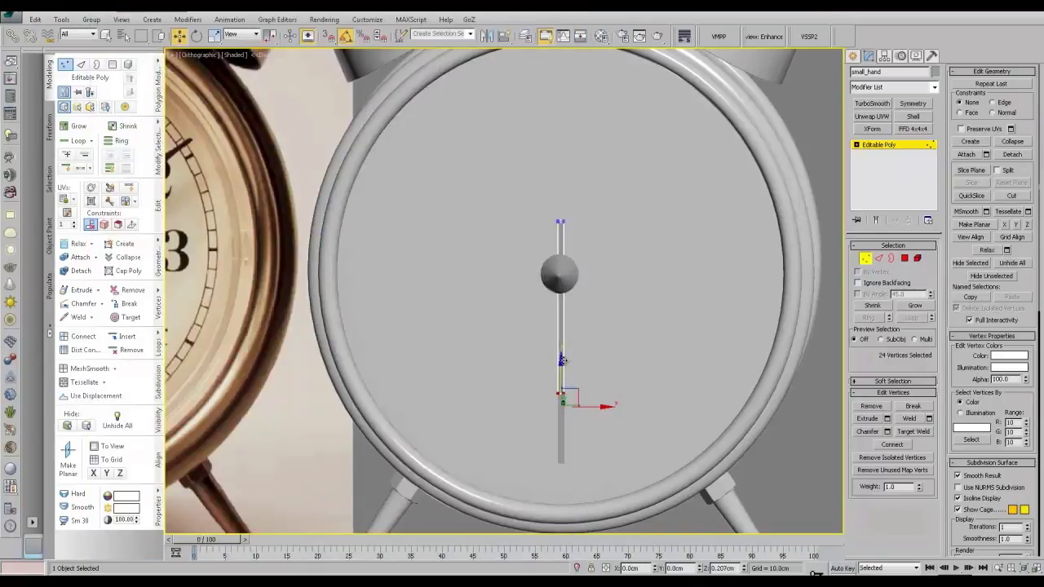
scroll(591, 306, "down", 3)
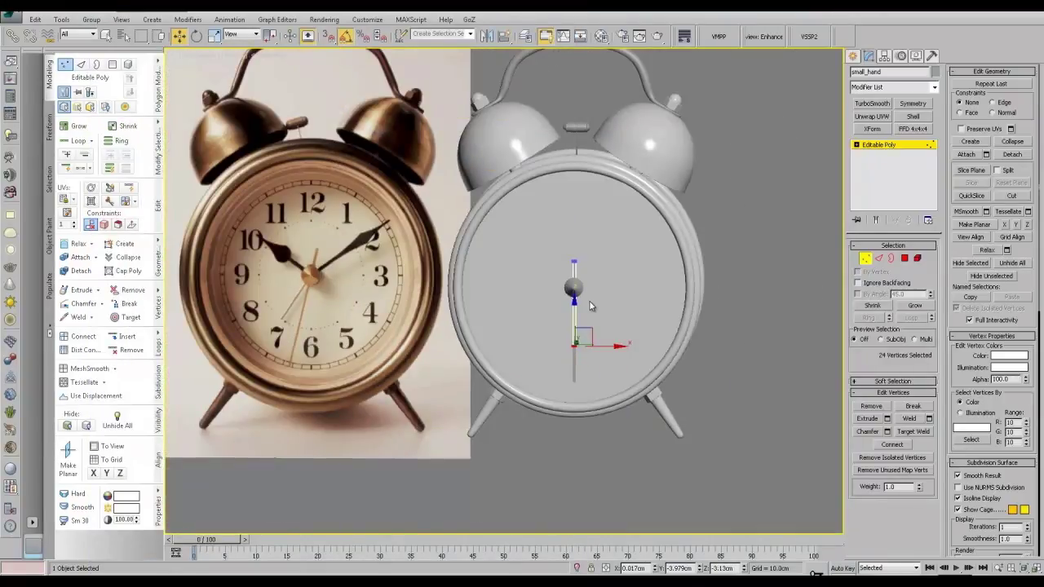
left_click(878, 146)
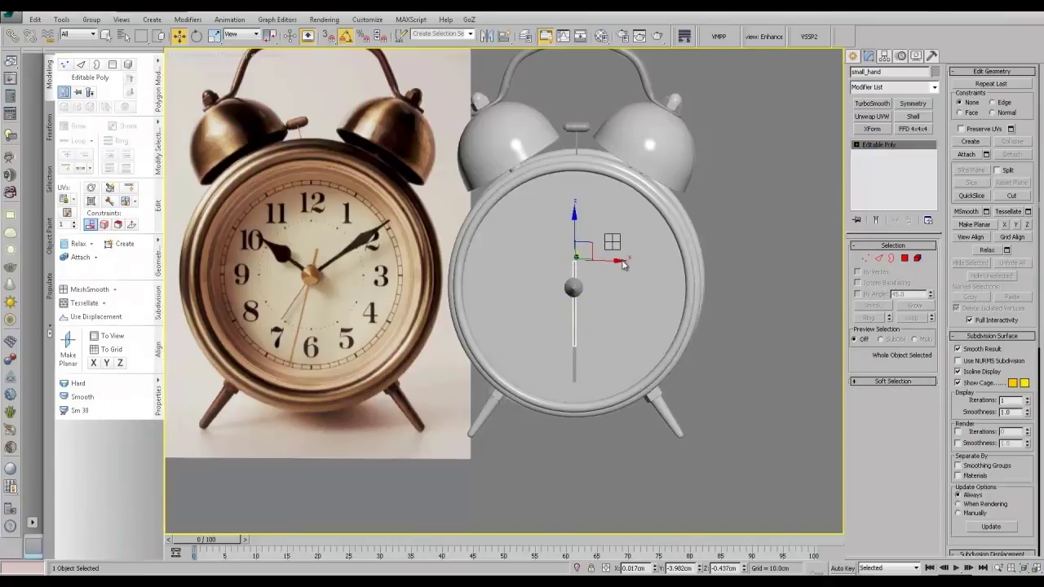
left_click_drag(575, 232, 571, 252)
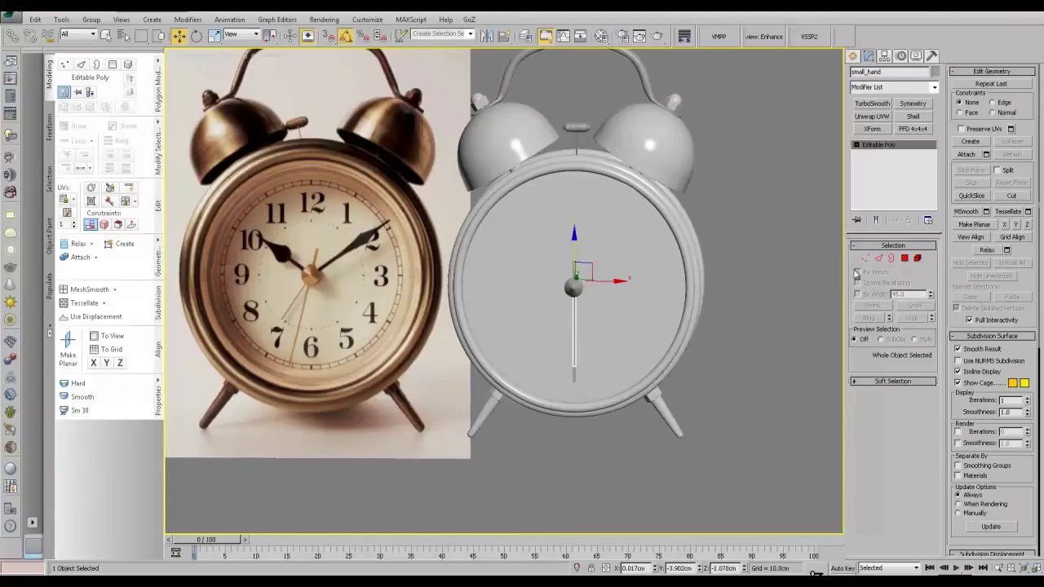
Step: Shorten small_hand further by raising its lower-end vertices to about Z -2.897 cm, and leave vertex editing
key("1")
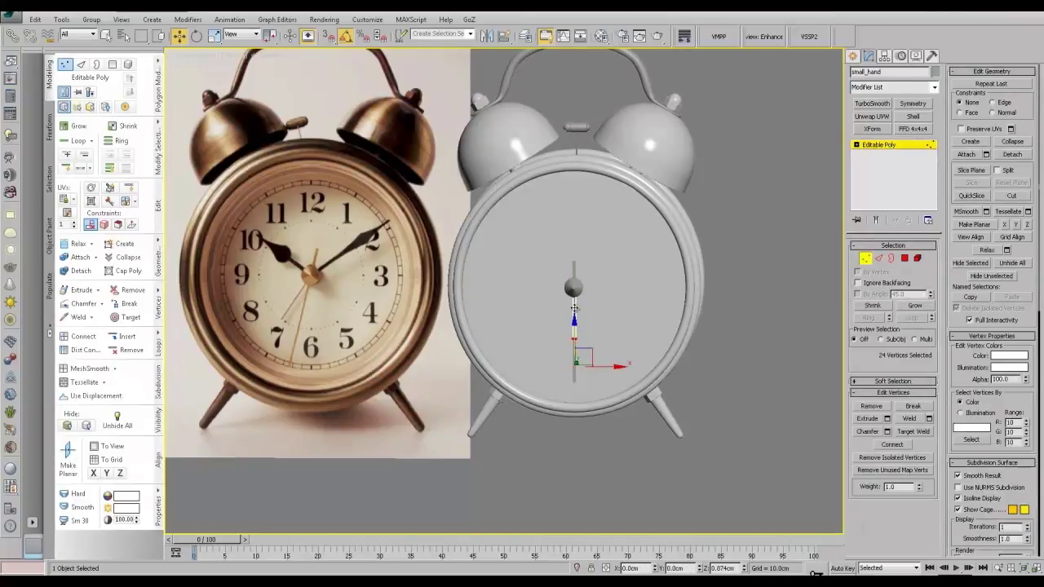
left_click_drag(577, 332, 574, 308)
left_click(889, 145)
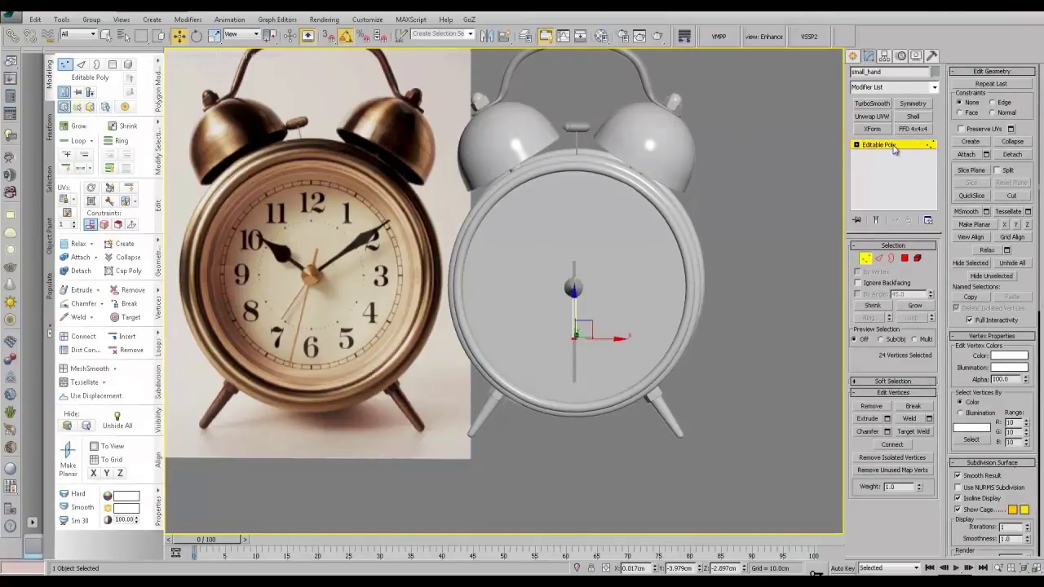
Step: Try rotating small_hand by 35 degrees and big_hand by 10 degrees around their current pivots, and undo both rotations
key("e")
left_click_drag(602, 252, 620, 265)
left_click(573, 315)
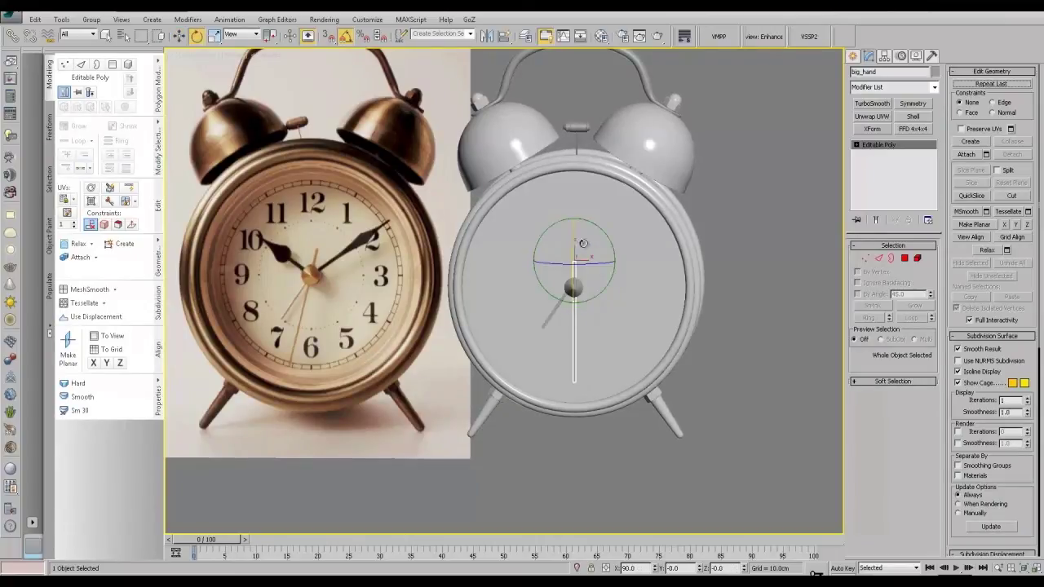
left_click_drag(603, 230, 607, 235)
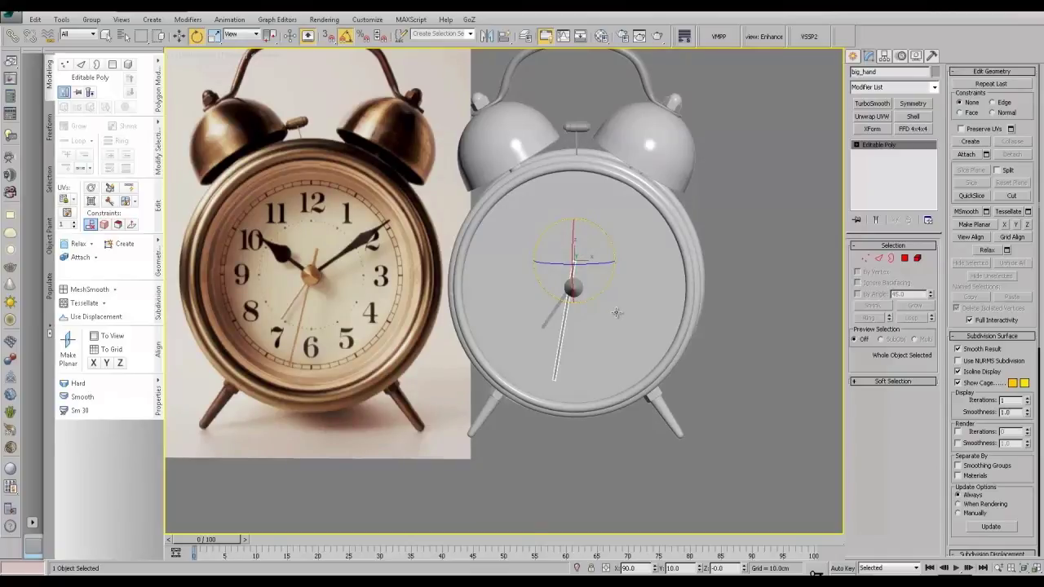
key("f")
scroll(544, 481, "down", 3)
middle_click_drag(544, 481, 597, 228)
key("ctrl+z")
key("ctrl+z")
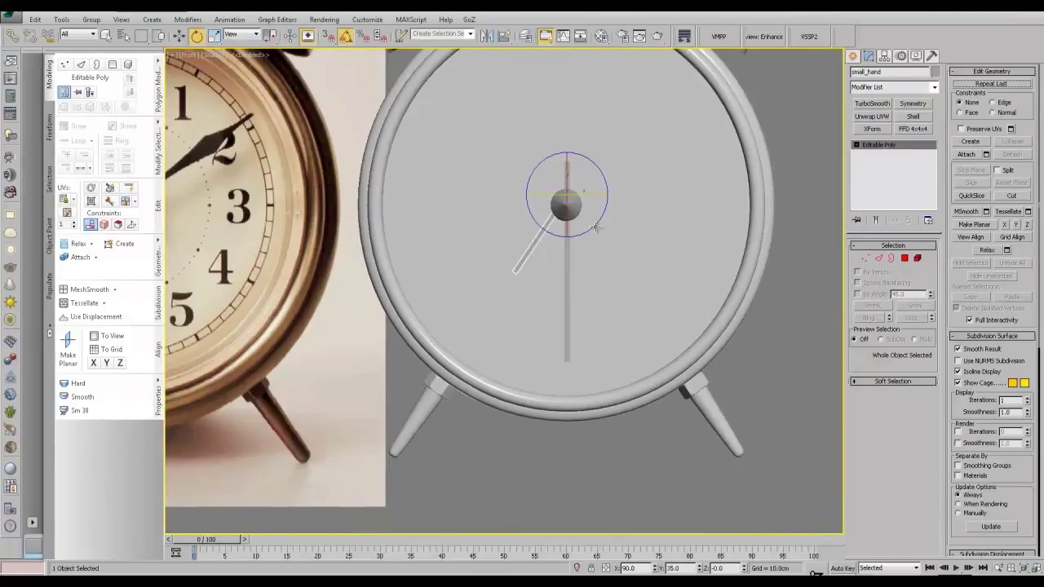
Step: Turn on pivot-only adjustment for small_hand
left_click(869, 56)
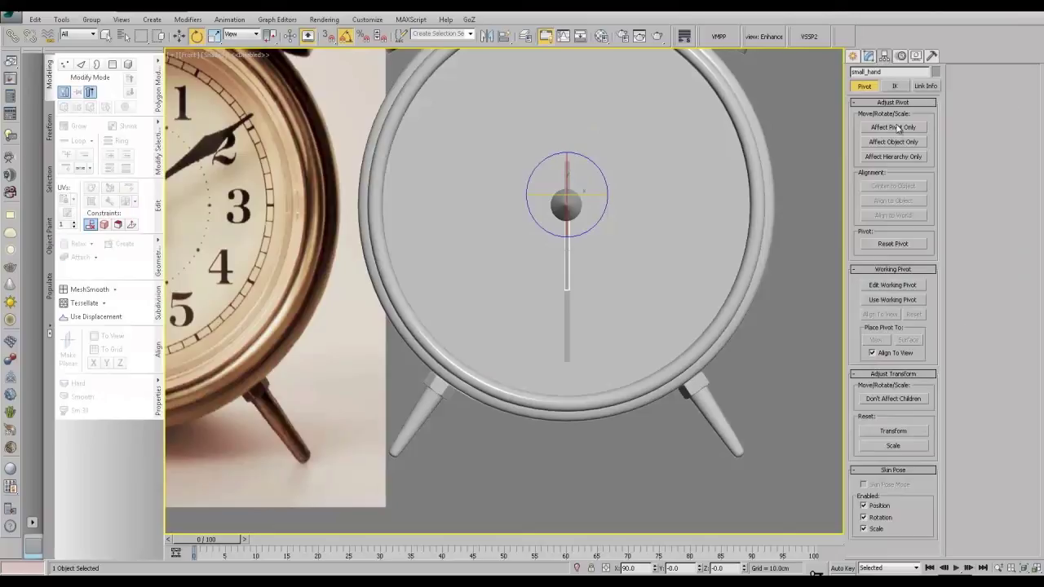
left_click(898, 128)
Step: Try aligning small_hand's pivot to the centre cap with the Align tool, and cancel the alignment
left_click(504, 36)
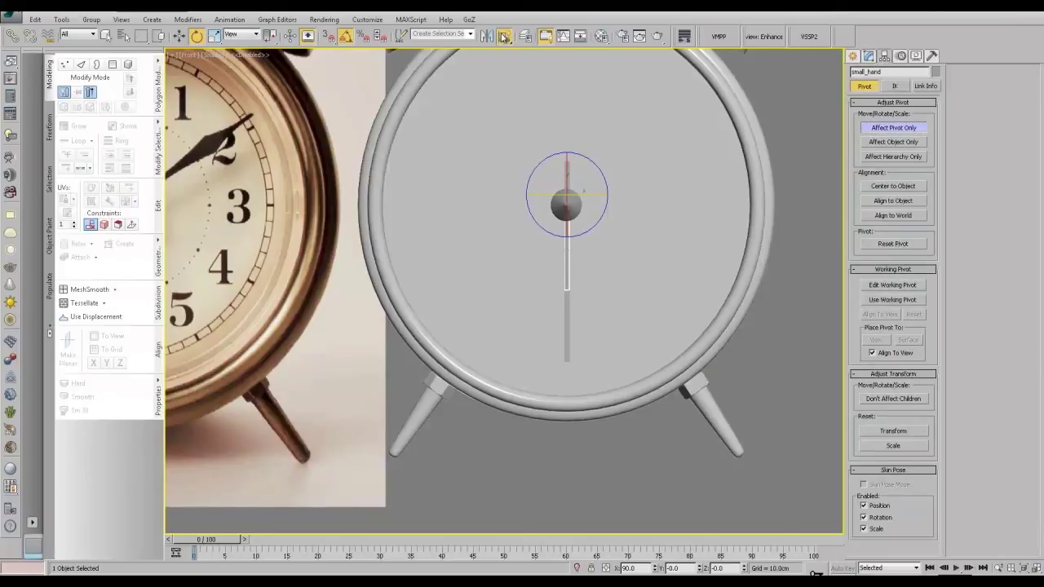
left_click(558, 205)
scroll(562, 209, "up", 2)
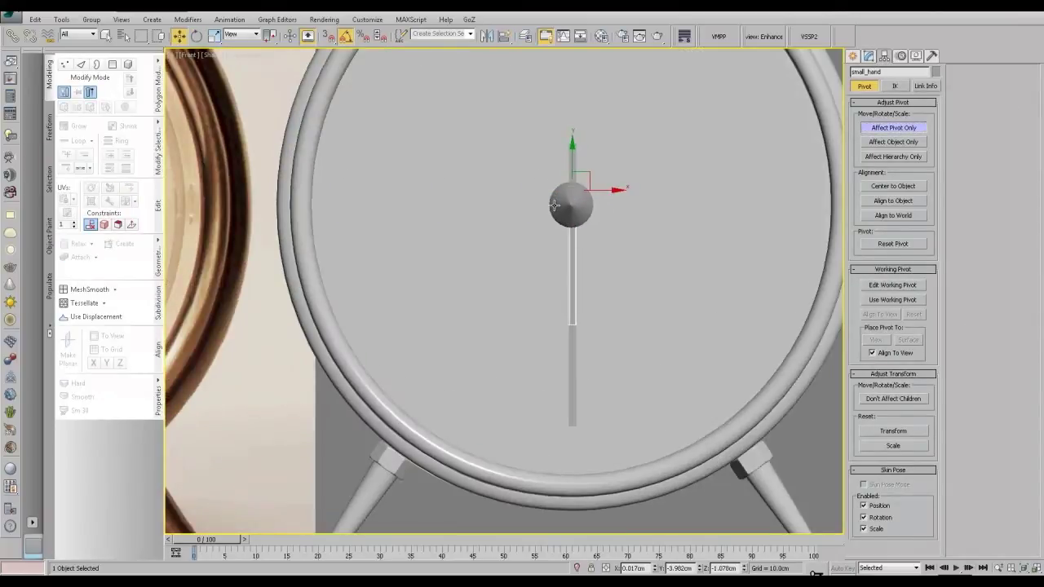
scroll(553, 205, "up", 2)
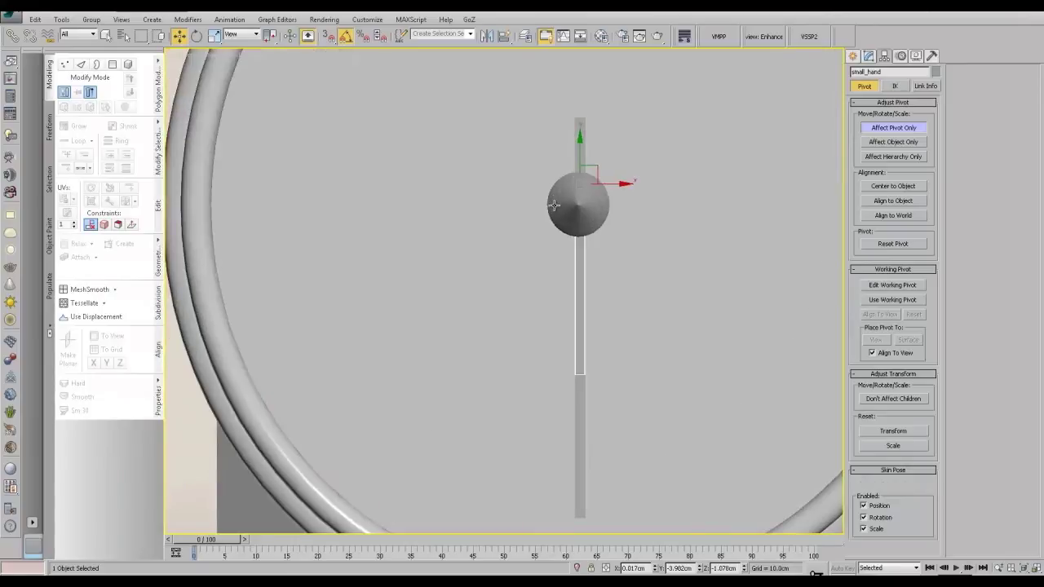
left_click_drag(507, 40, 505, 44)
left_click(567, 204)
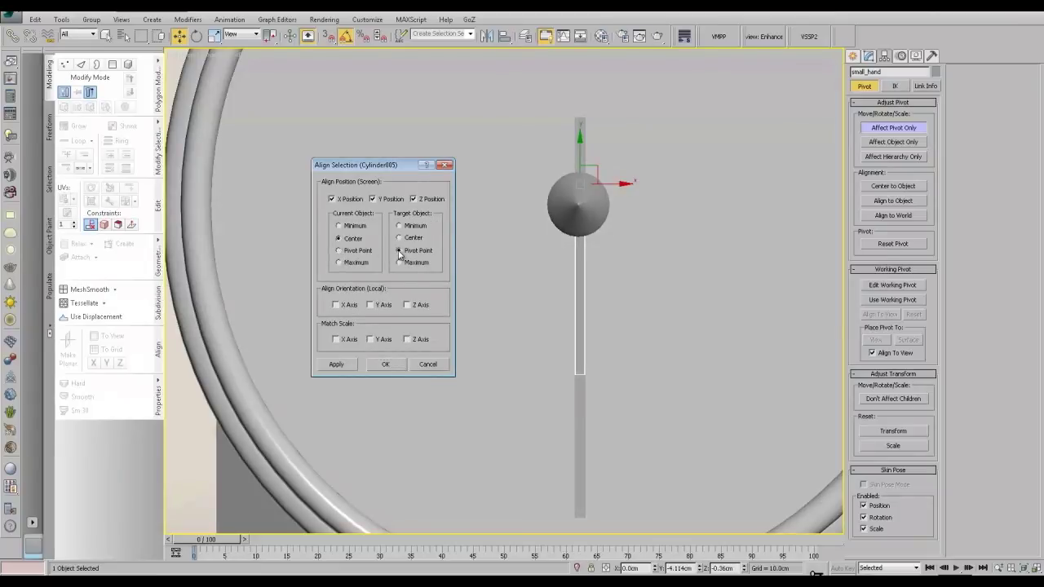
left_click(423, 365)
Step: Move the pivots of small_hand and big_hand onto the middle of the centre cap, and leave pivot-only adjustment
left_click_drag(580, 142, 580, 163)
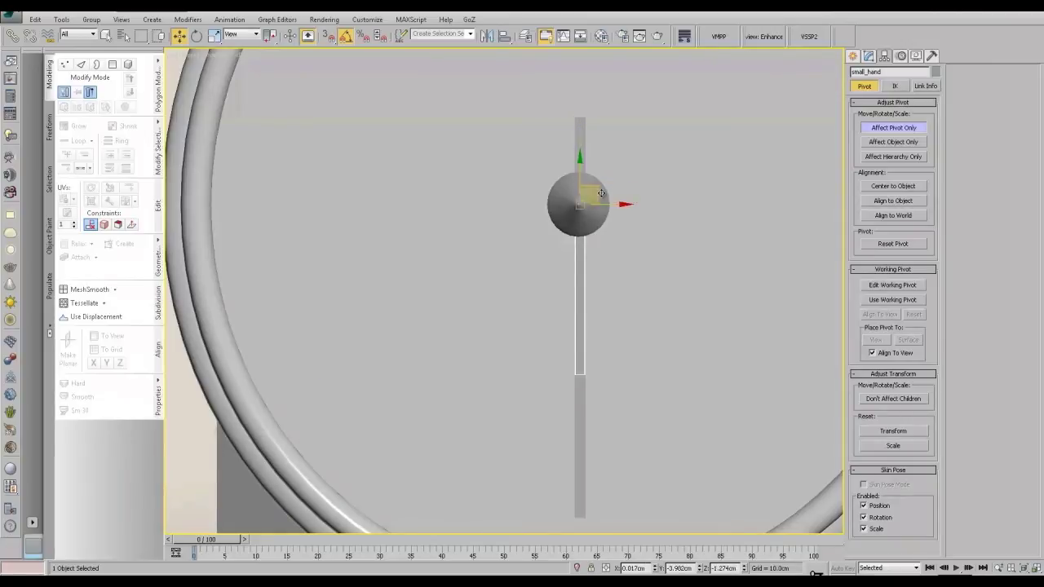
left_click_drag(614, 205, 613, 207)
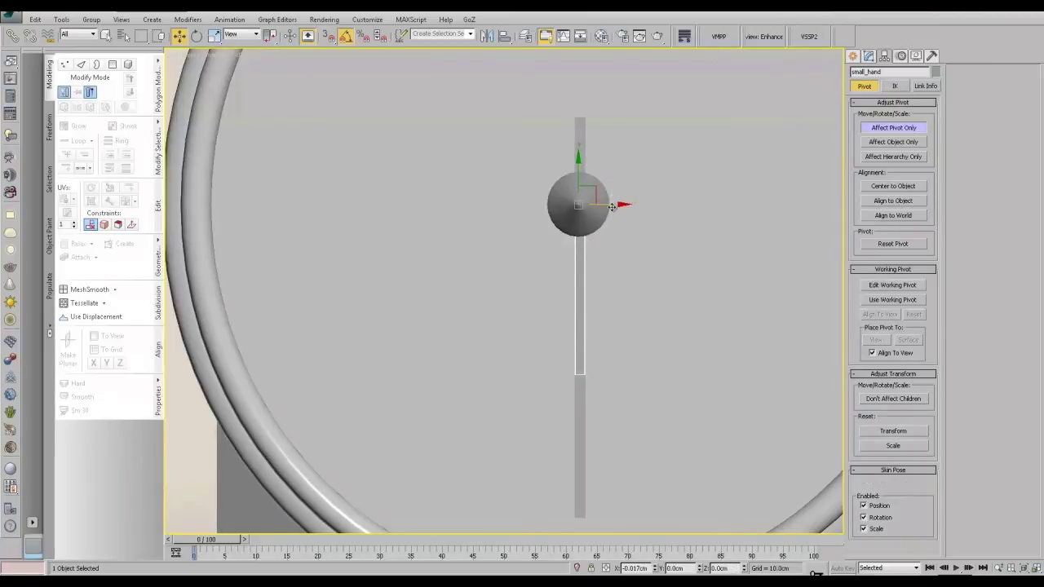
left_click(579, 122)
left_click_drag(577, 81, 577, 167)
left_click_drag(613, 204, 610, 206)
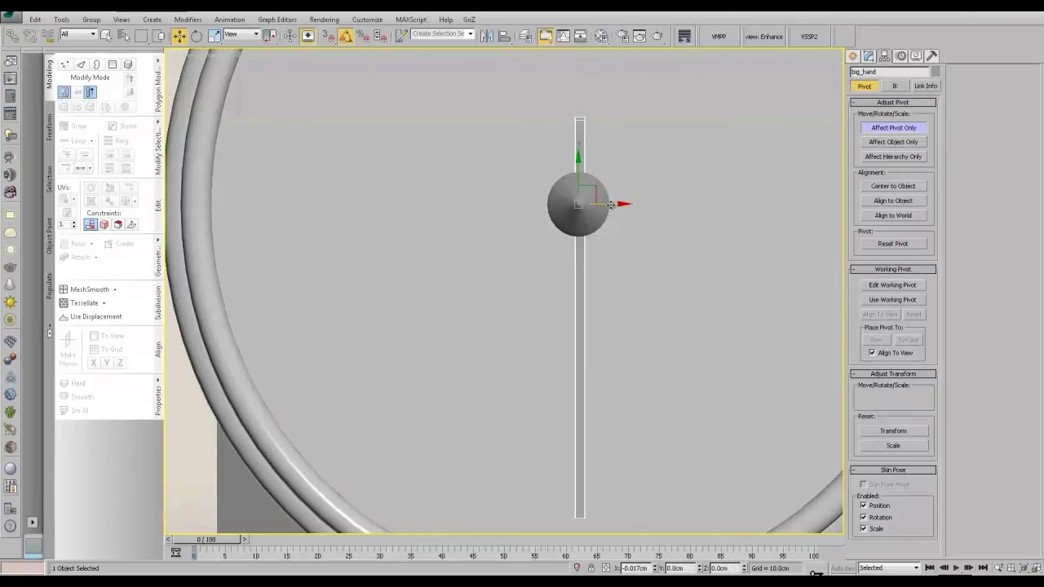
left_click(905, 128)
Step: Rotate big_hand slightly clockwise and small_hand by 45 degrees around the centre cap, and deselect
scroll(706, 160, "down", 5)
key("e")
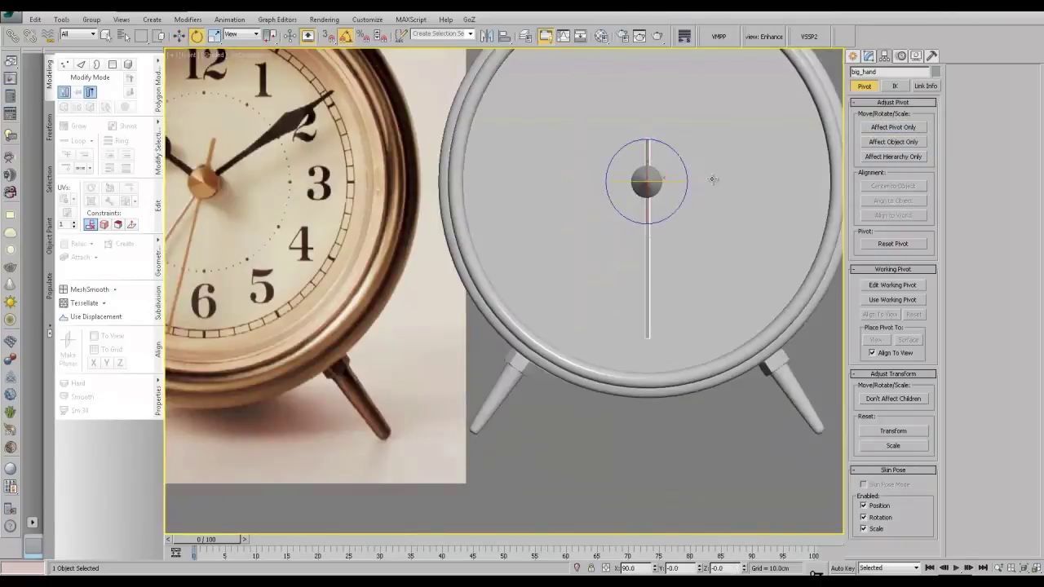
mouse_move(710, 177)
left_mouse_down()
mouse_move(680, 158)
mouse_move(695, 173)
left_mouse_up()
left_click(647, 242)
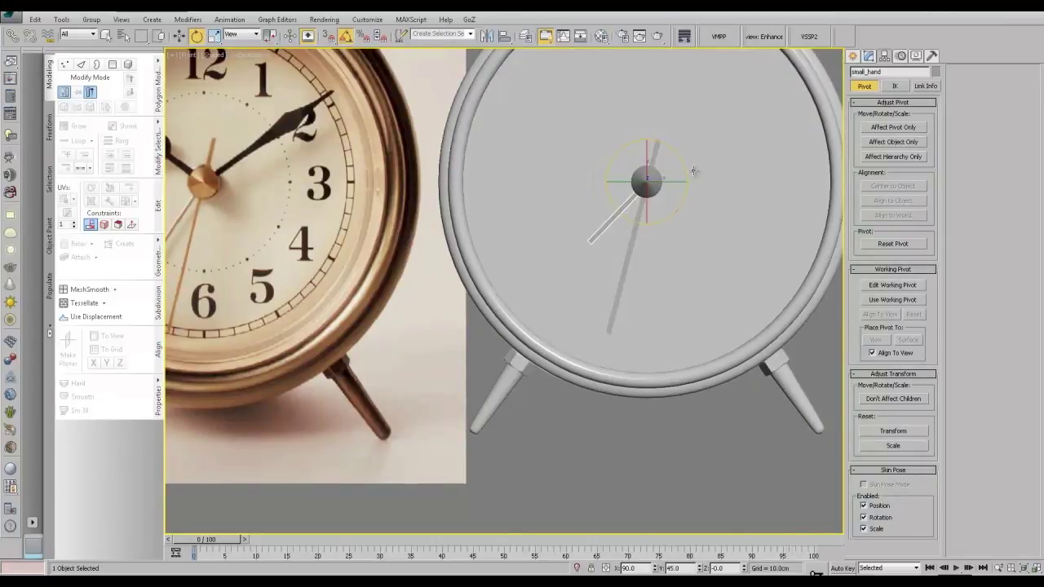
scroll(714, 173, "down", 3)
middle_click_drag(604, 206, 531, 298)
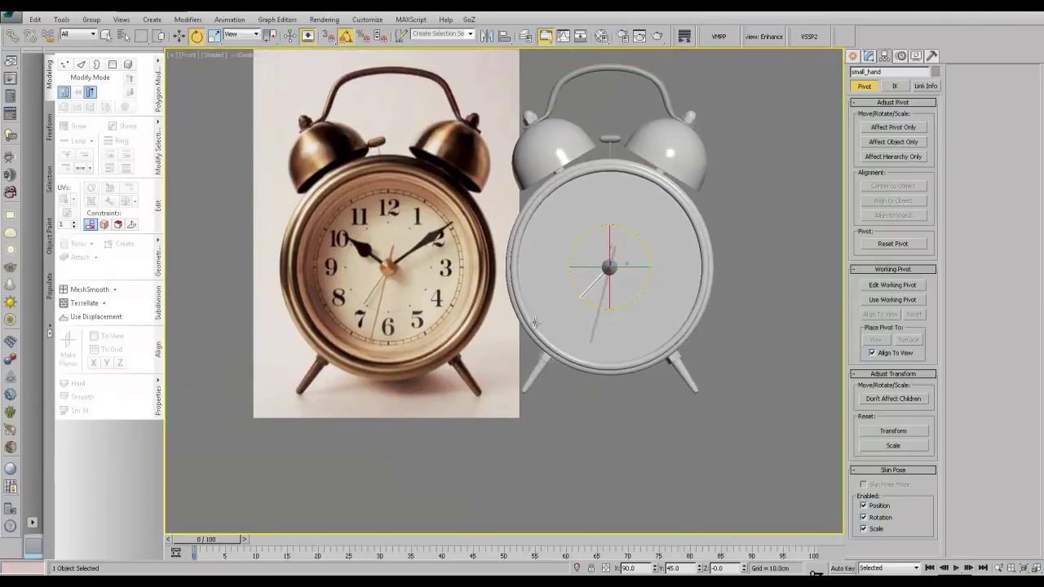
left_click(743, 241)
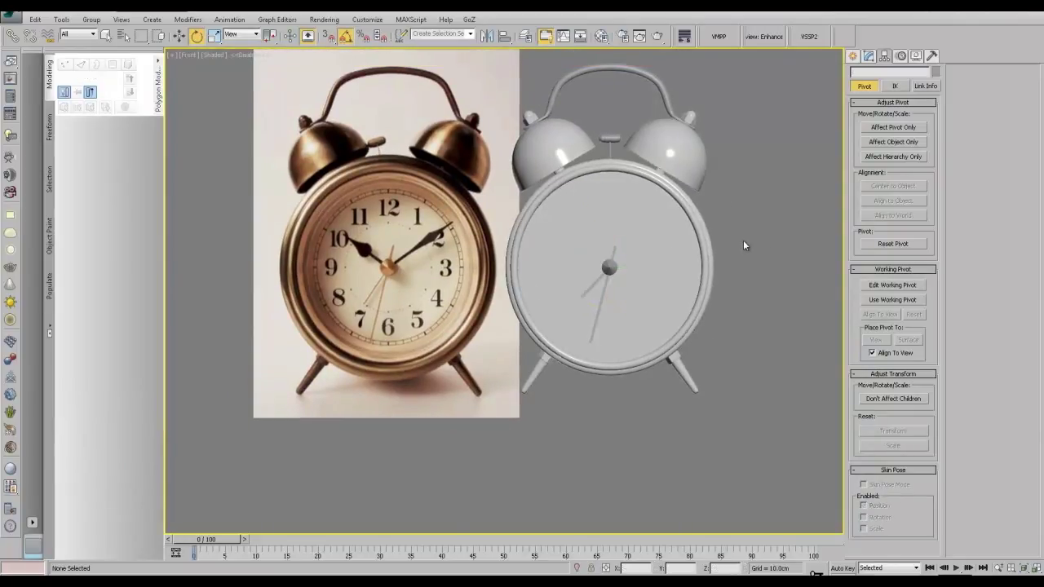
Step: Set up the Line tool over the reference's hour hand, cancelling the trial segment and turning off renderer and viewport rendering
middle_click_drag(336, 461, 355, 458)
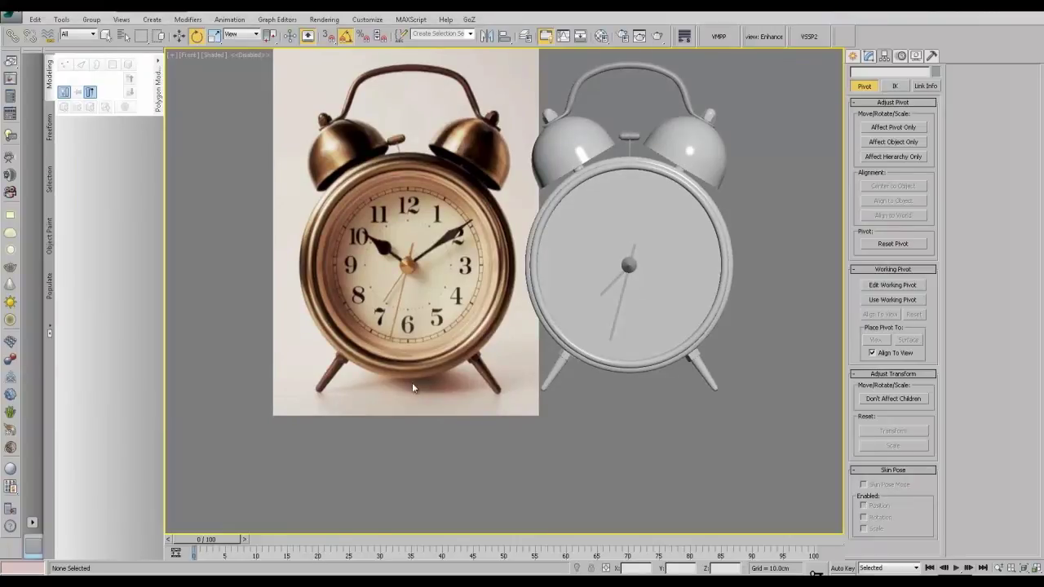
scroll(433, 376, "up", 5)
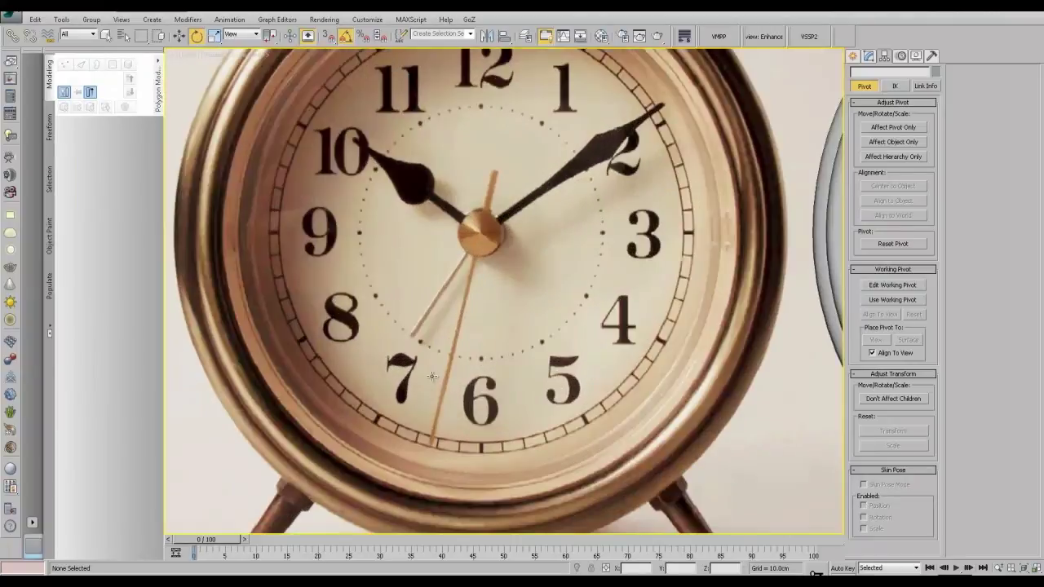
left_click(853, 57)
left_click(869, 75)
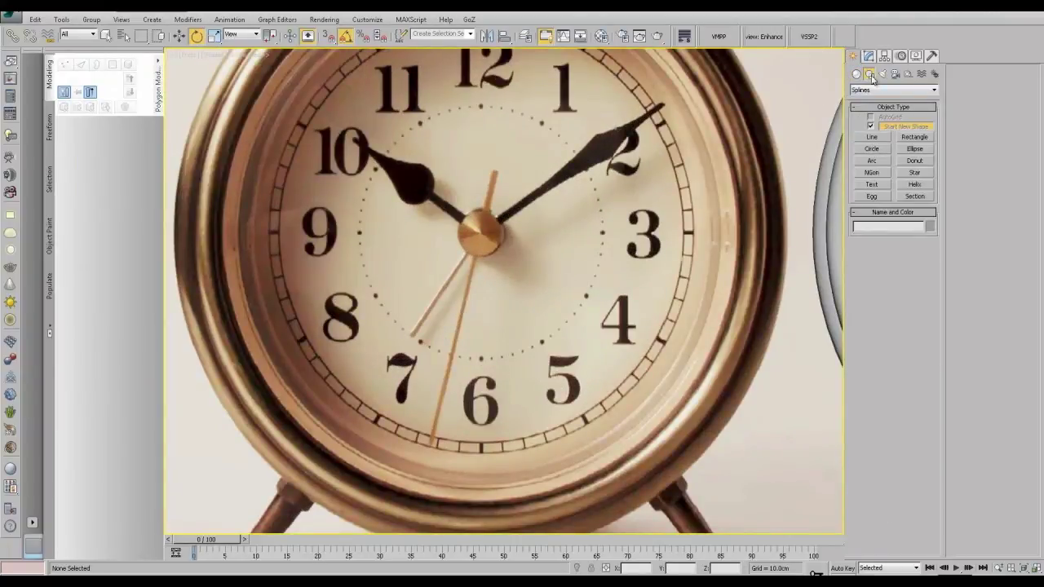
left_click(871, 137)
scroll(509, 265, "up", 5)
scroll(509, 265, "down", 2)
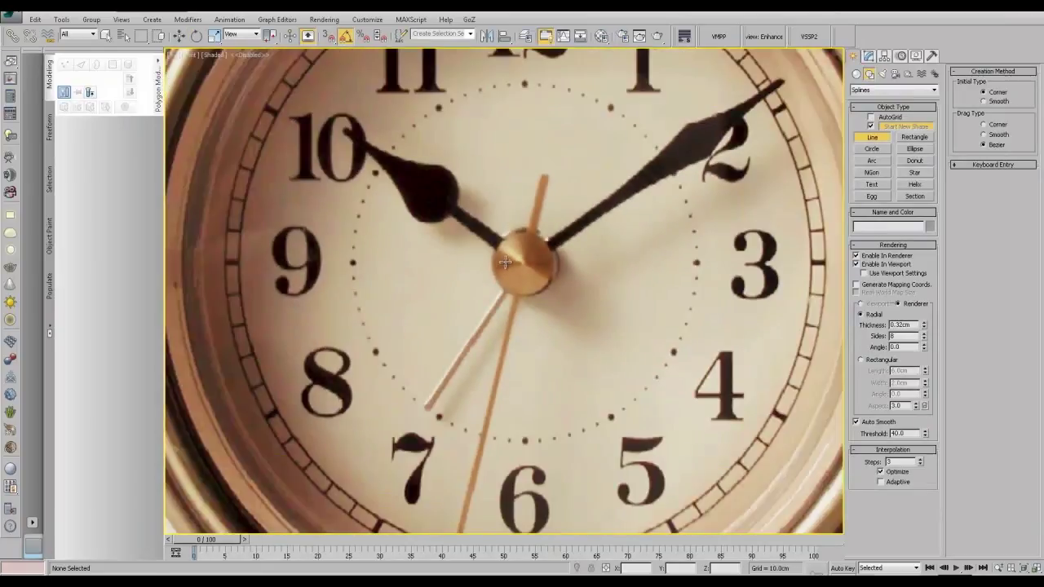
left_click(513, 247)
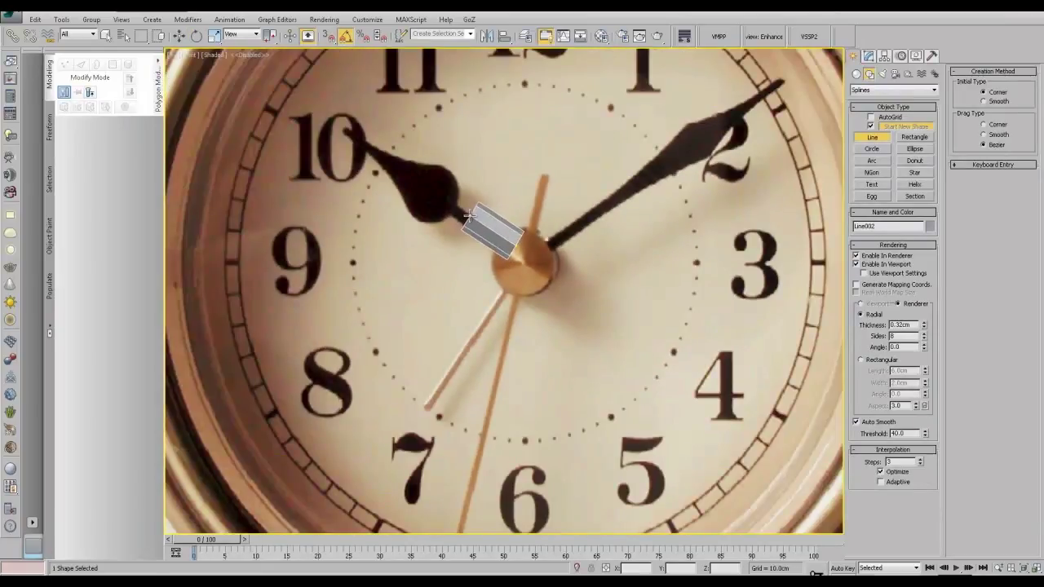
right_click(468, 219)
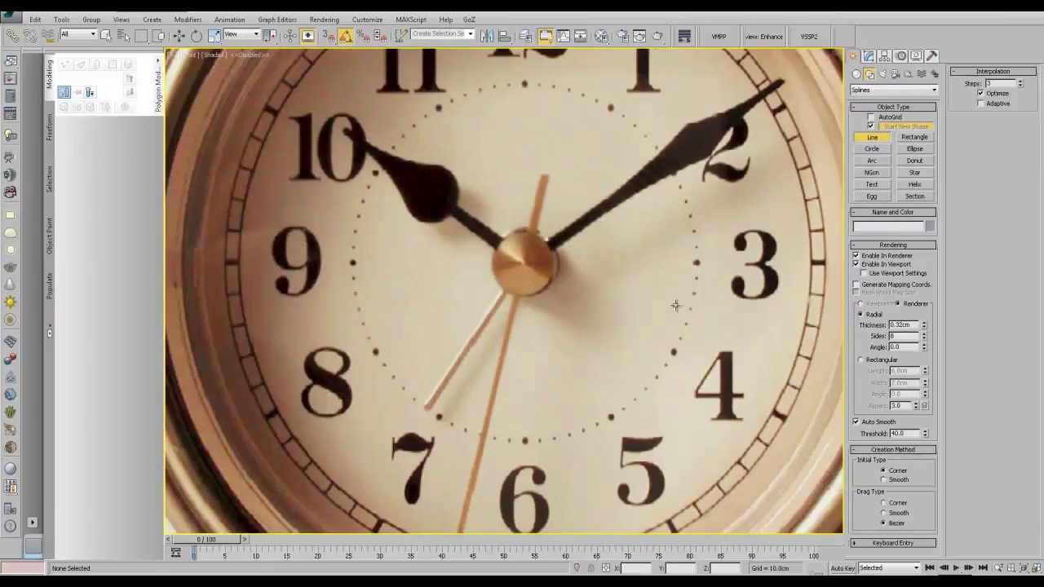
Step: Trace the reference's hour hand as a closed spline, from the centre cap around the tip near 10 and back
left_click(506, 246)
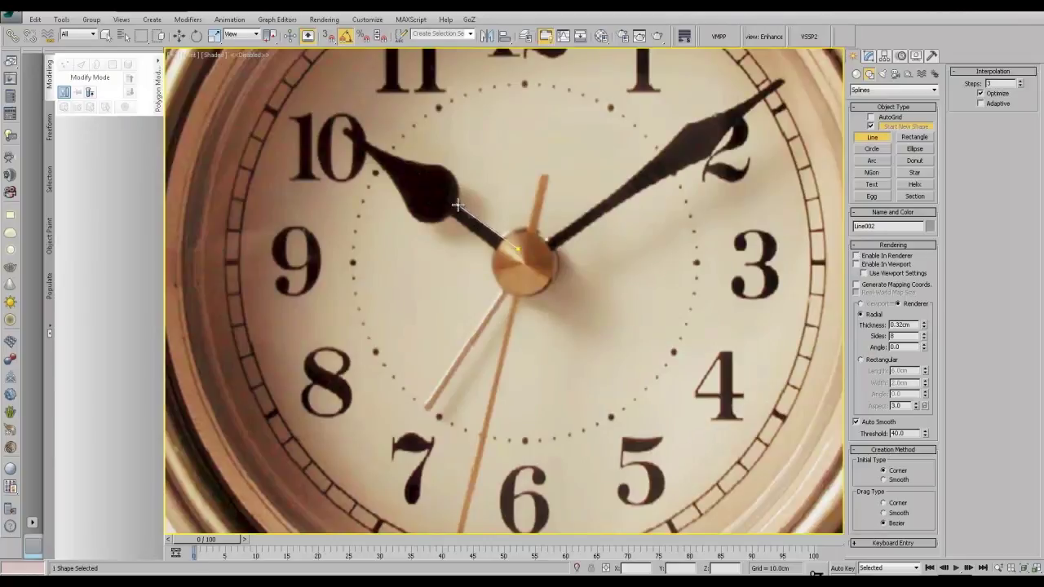
left_click_drag(444, 165, 429, 148)
left_click(344, 127)
left_click(389, 173)
left_click_drag(450, 218, 458, 211)
left_click(510, 262)
left_click(521, 249)
left_click(512, 333)
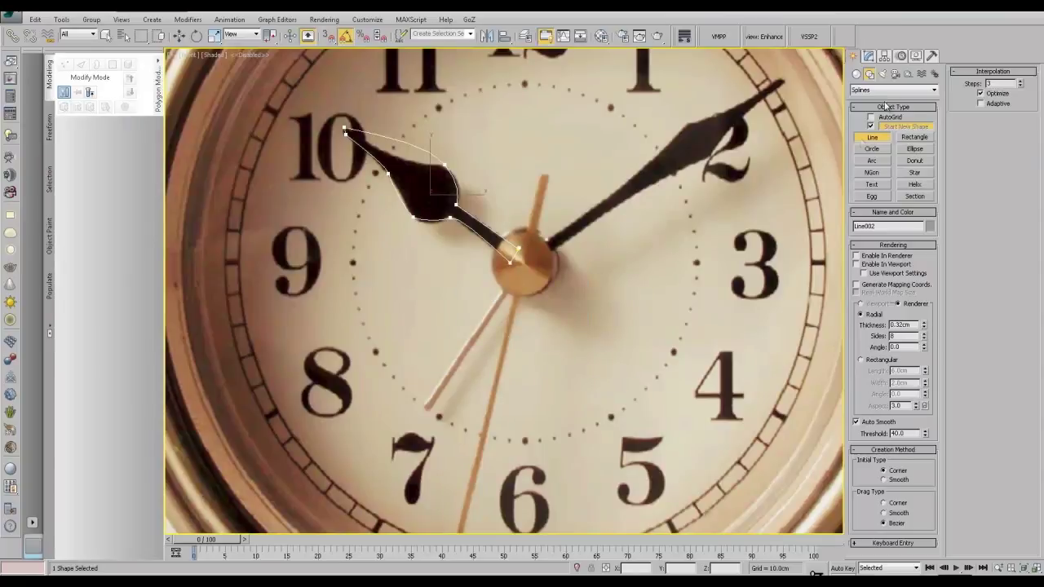
Step: Enter vertex editing of the hour hand outline and refine the short segment at its tip with one extra vertex
left_click(869, 59)
left_click(856, 145)
left_click(875, 154)
scroll(500, 149, "up", 2)
middle_click_drag(500, 150, 573, 168)
left_click_drag(363, 160, 378, 99)
key("w")
scroll(360, 155, "up", 3)
left_click(347, 117)
left_click(972, 354)
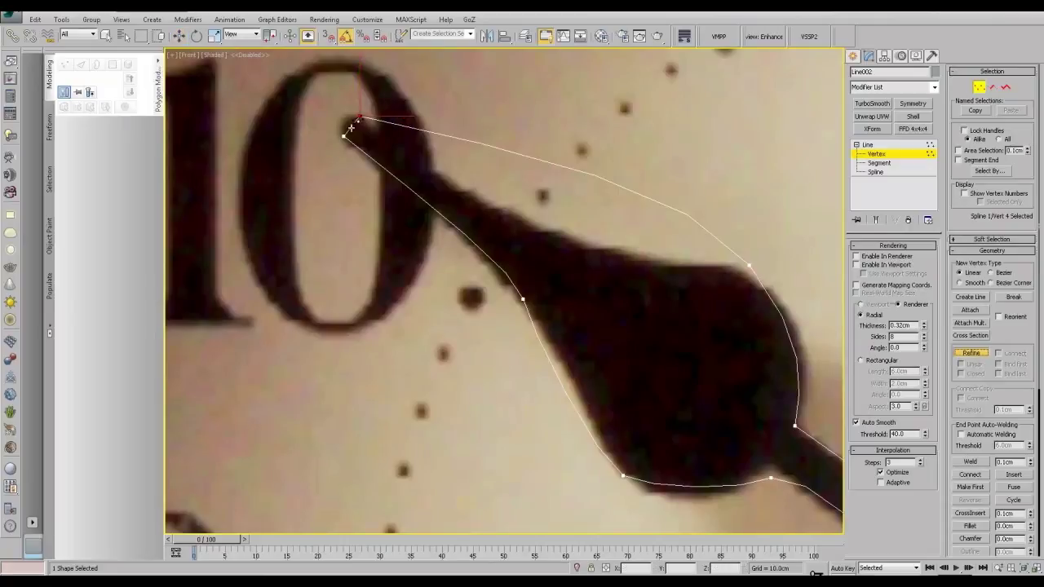
left_click(351, 128)
right_click(372, 133)
Step: Try smoothing the three vertices at the hour hand's tip, and turn the two outer ones back into corners
left_click(351, 128)
left_click_drag(368, 110, 380, 144)
right_click(379, 144)
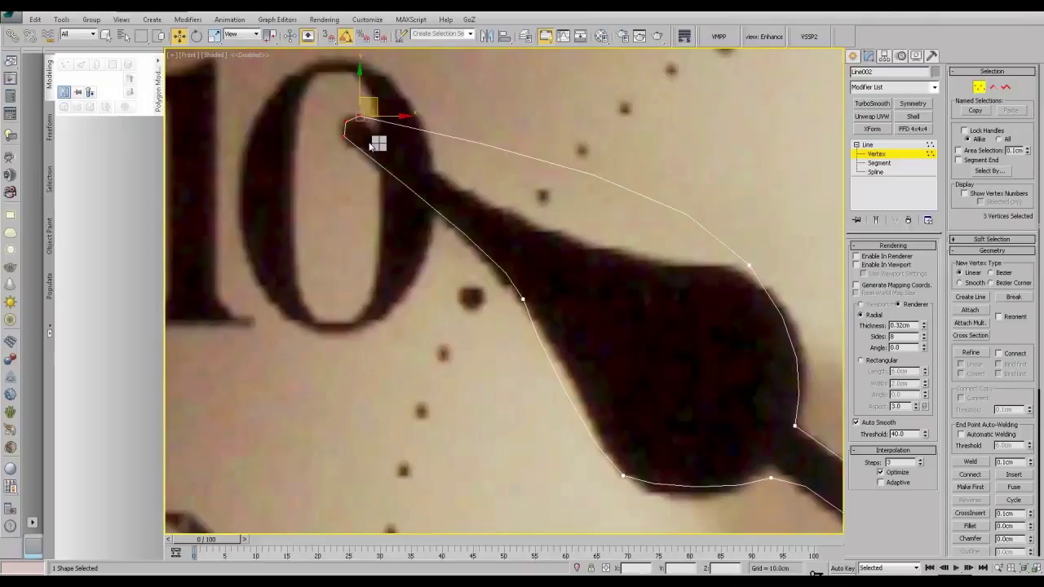
left_click(361, 84)
left_click(346, 123)
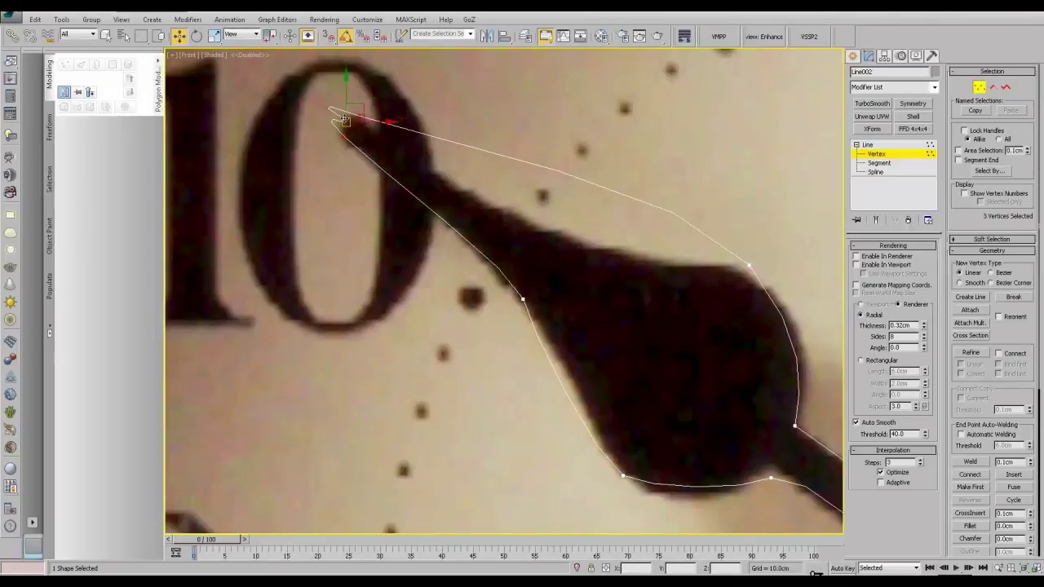
left_click_drag(360, 138, 359, 140)
left_click(344, 138, "ctrl")
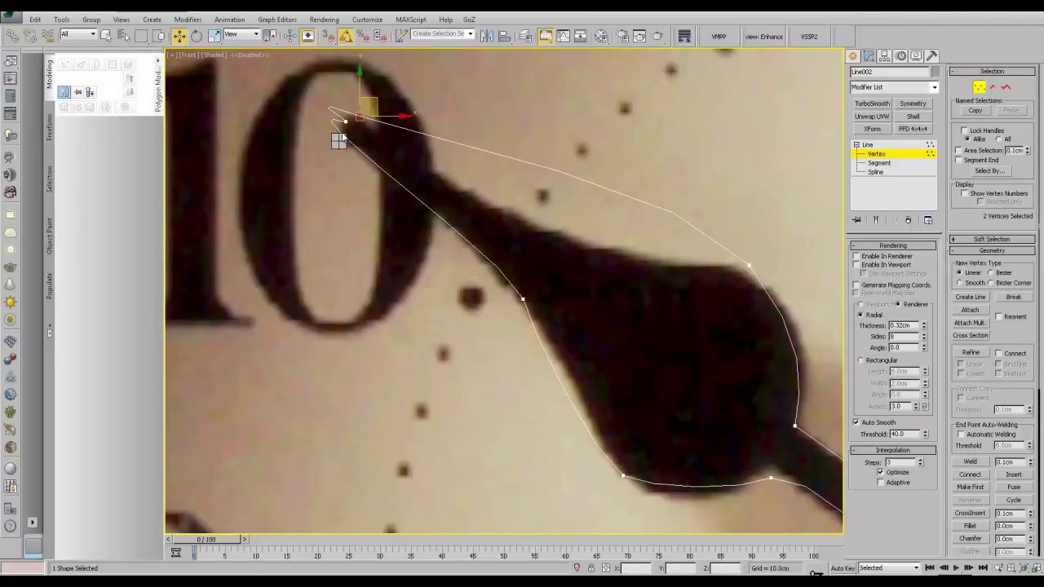
left_click(324, 73)
Step: Change the middle tip vertex to Bezier and adjust its handles to round the hour hand's tip
left_click(346, 123)
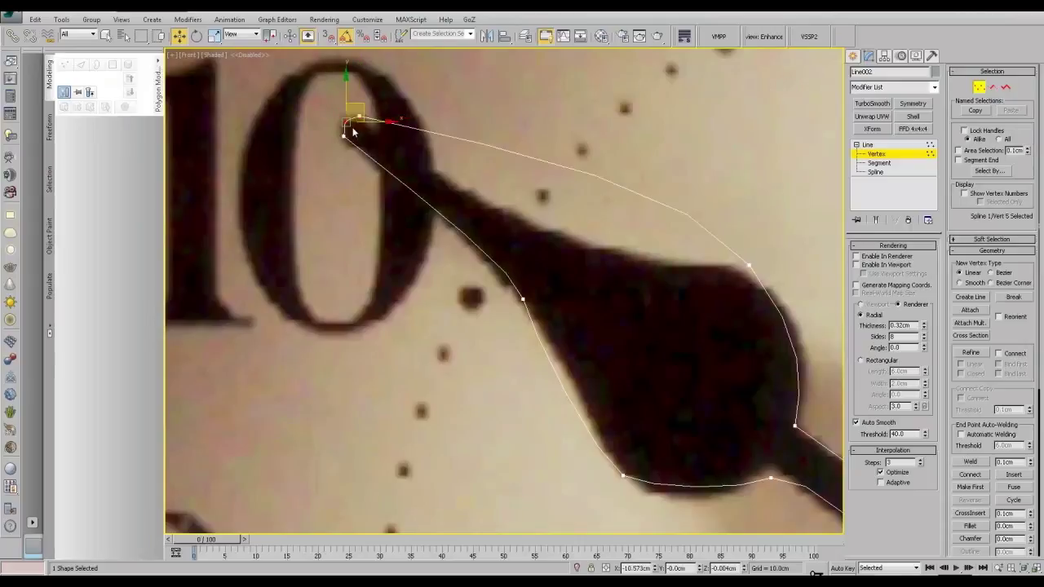
right_click(349, 141)
left_click(331, 60)
scroll(352, 128, "up", 2)
scroll(341, 127, "up", 3)
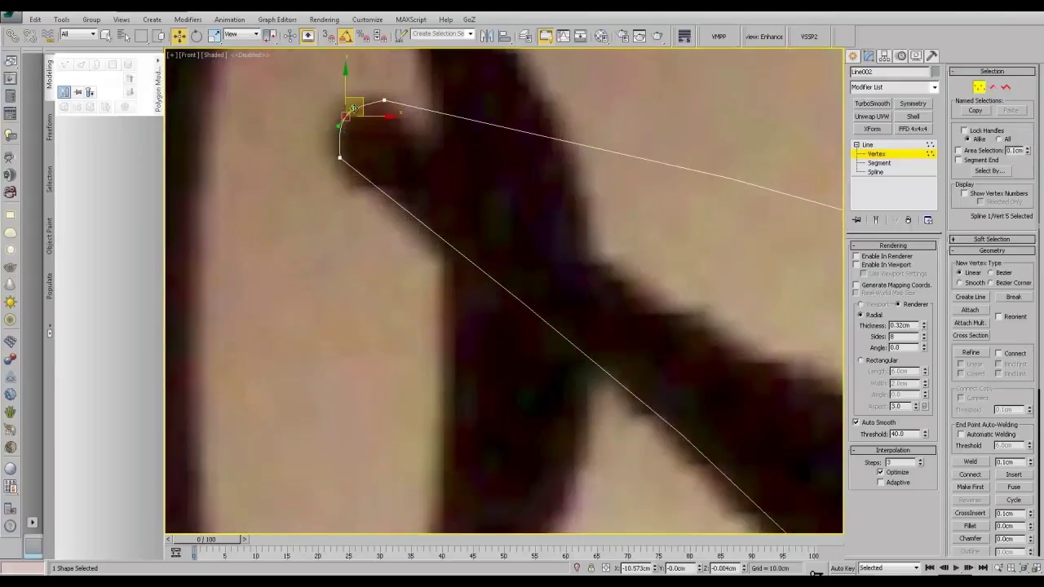
left_click_drag(353, 109, 329, 139)
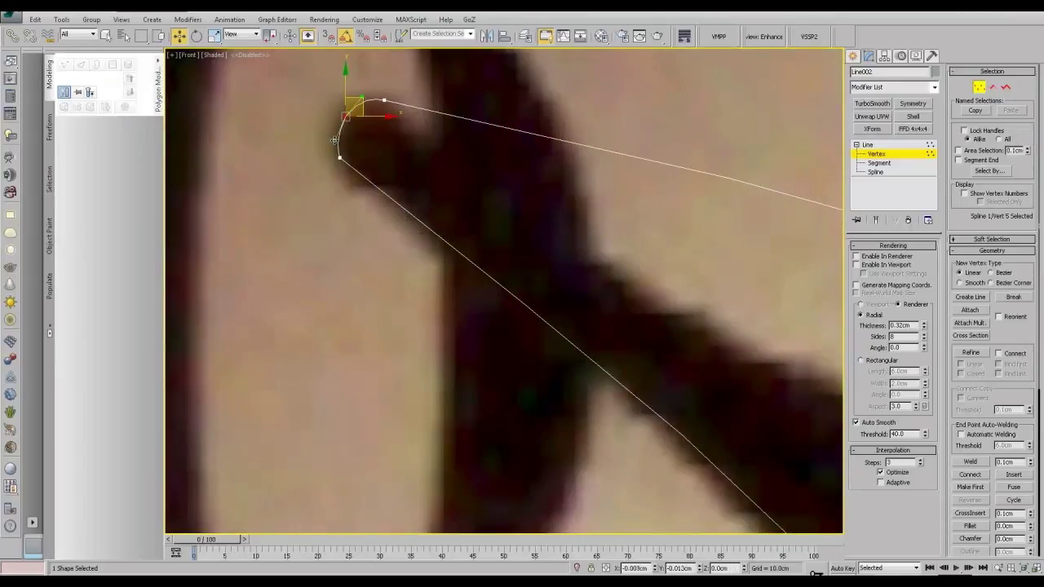
Step: Refine the long upper edge of the hour hand outline with a vertex and move it onto the reference's contour
scroll(524, 240, "down", 4)
left_click(972, 352)
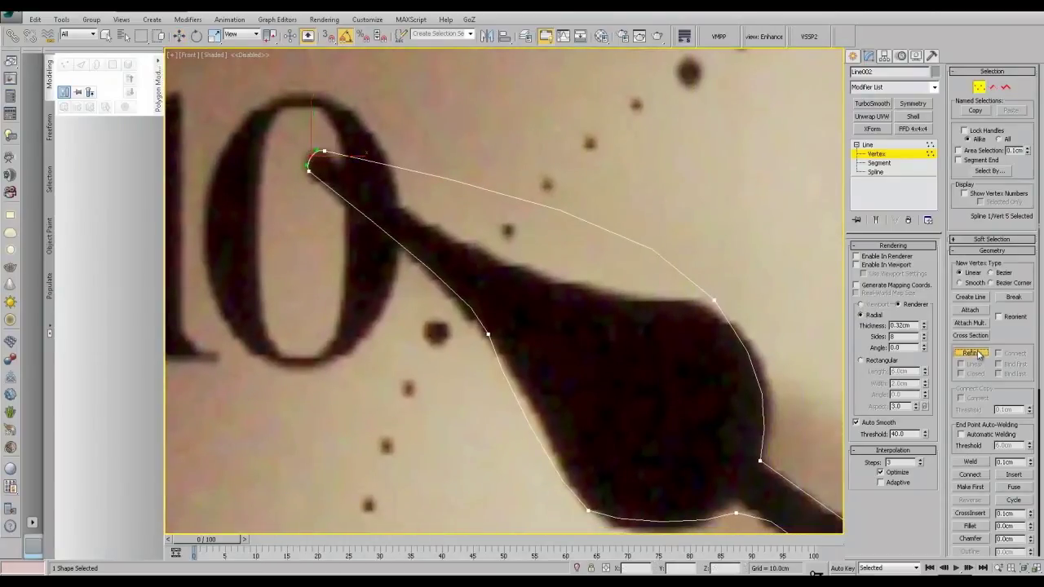
left_click(577, 217)
right_click(586, 226)
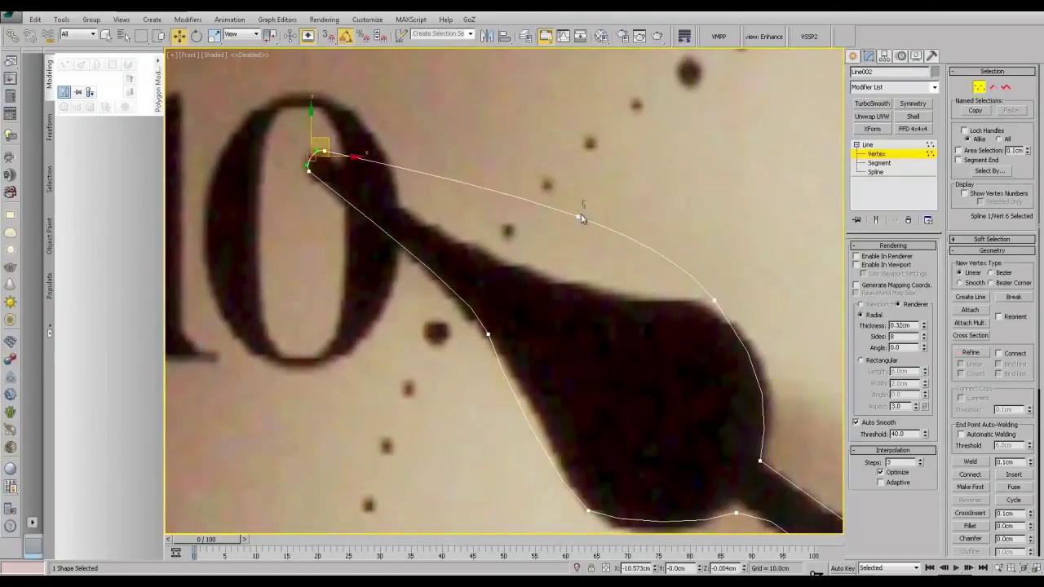
left_click(579, 217)
left_click_drag(592, 201, 549, 256)
Step: Adjust the Bezier handles of the hour hand's upper shoulder vertex so the wide part's curve follows the reference
left_click(713, 301)
left_click_drag(687, 268, 677, 290)
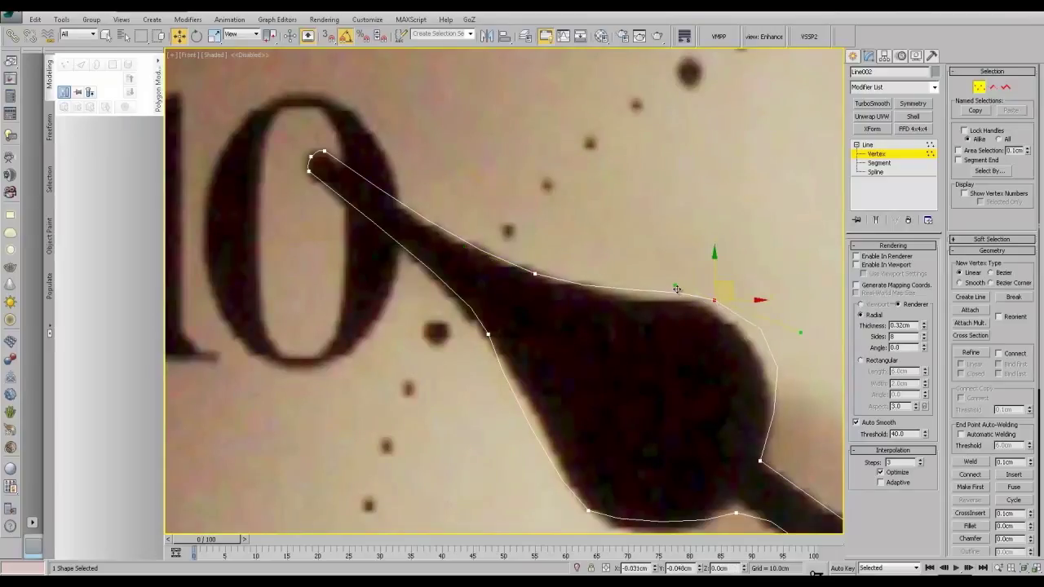
left_click_drag(801, 333, 773, 343)
left_click_drag(724, 287, 691, 293)
left_click(777, 351)
left_click(721, 309)
scroll(633, 304, "down", 3)
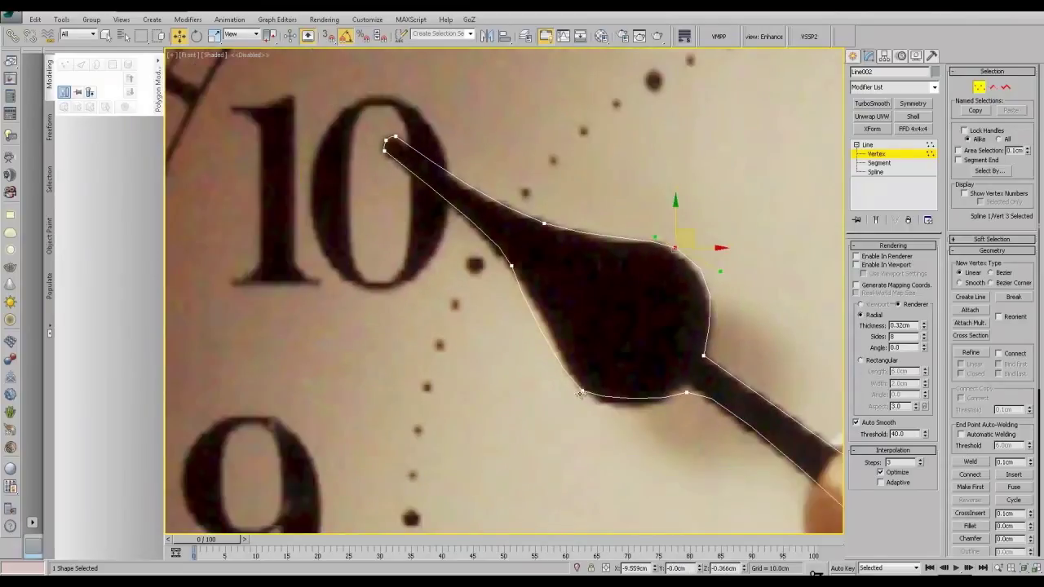
Step: Adjust the vertices and handles along the hour hand's lower edge, from the narrow part to the junction with the shaft
left_click(583, 390)
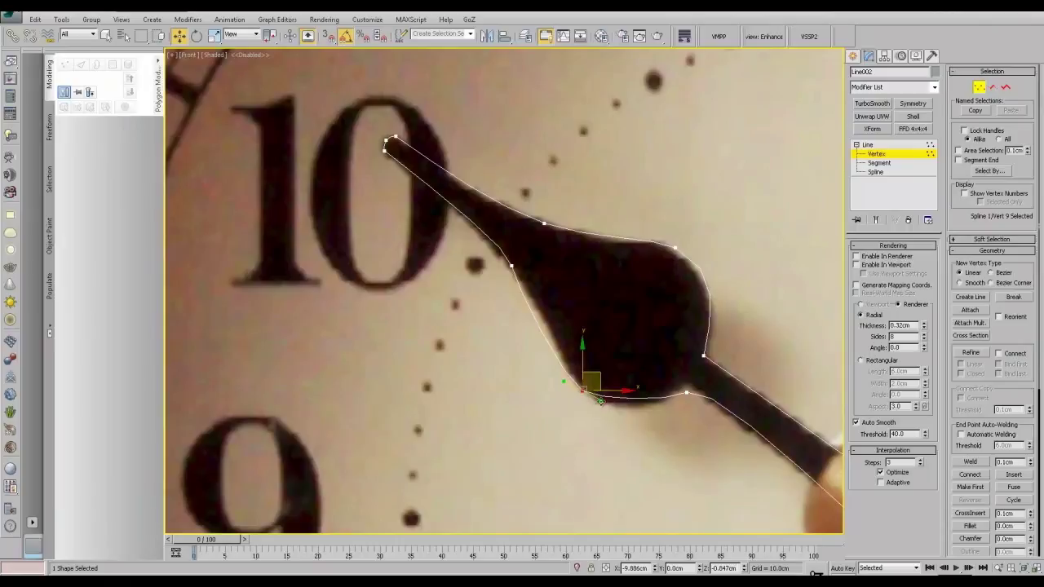
left_click(512, 266)
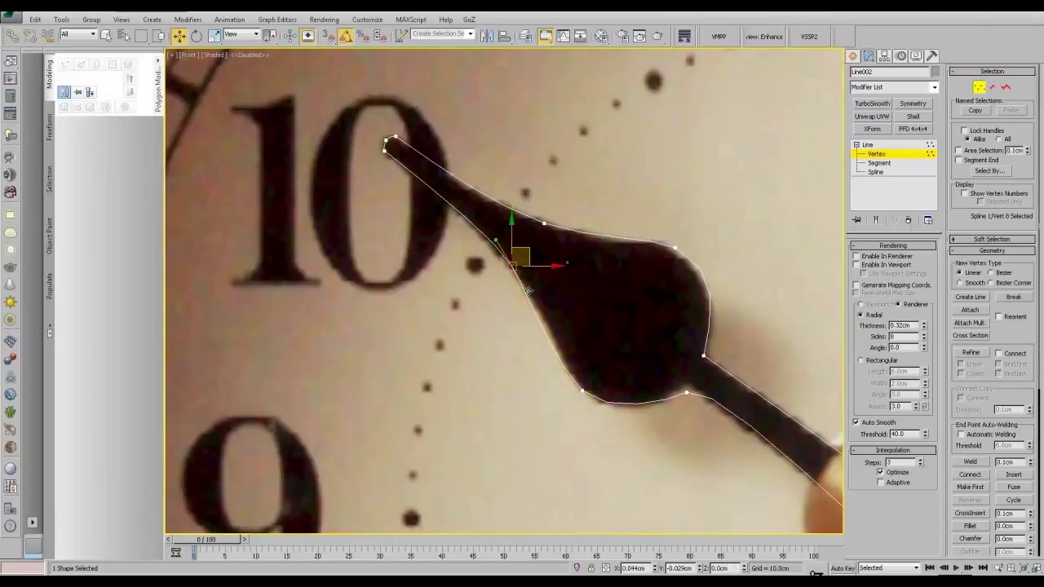
left_click(688, 393)
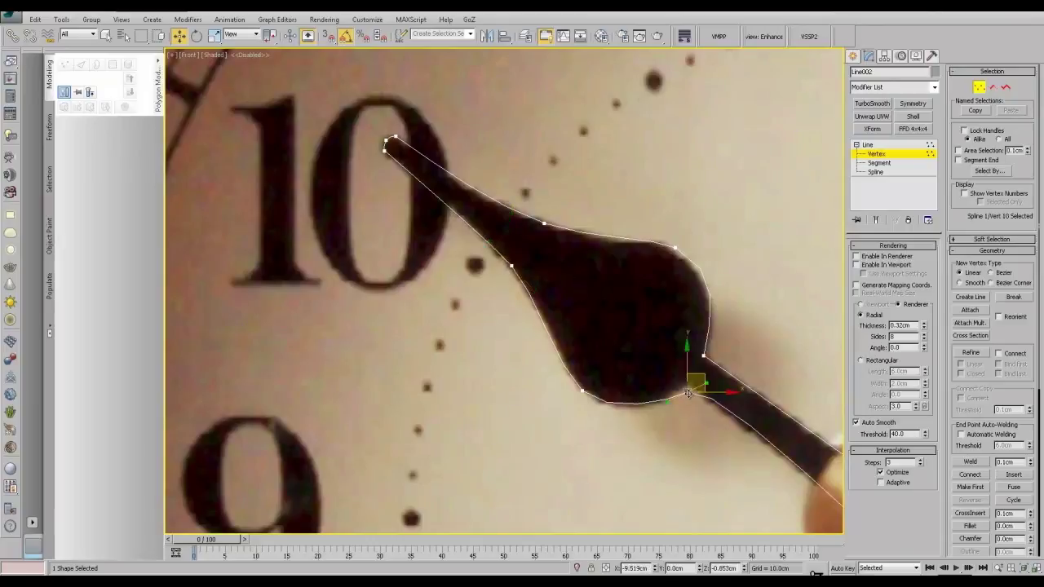
left_click_drag(701, 376, 666, 404)
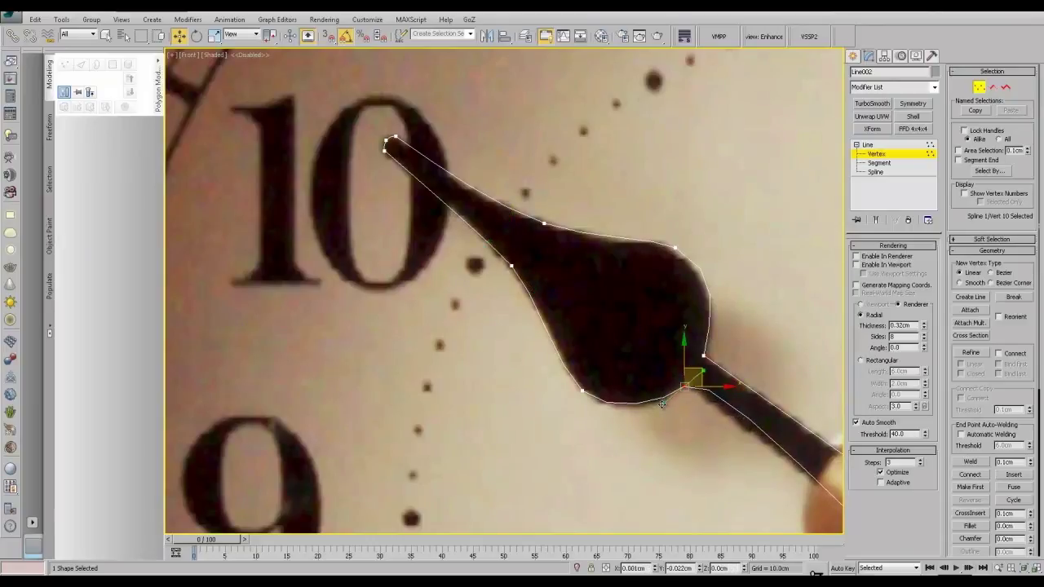
middle_click_drag(700, 444, 554, 361)
left_click_drag(557, 288, 557, 291)
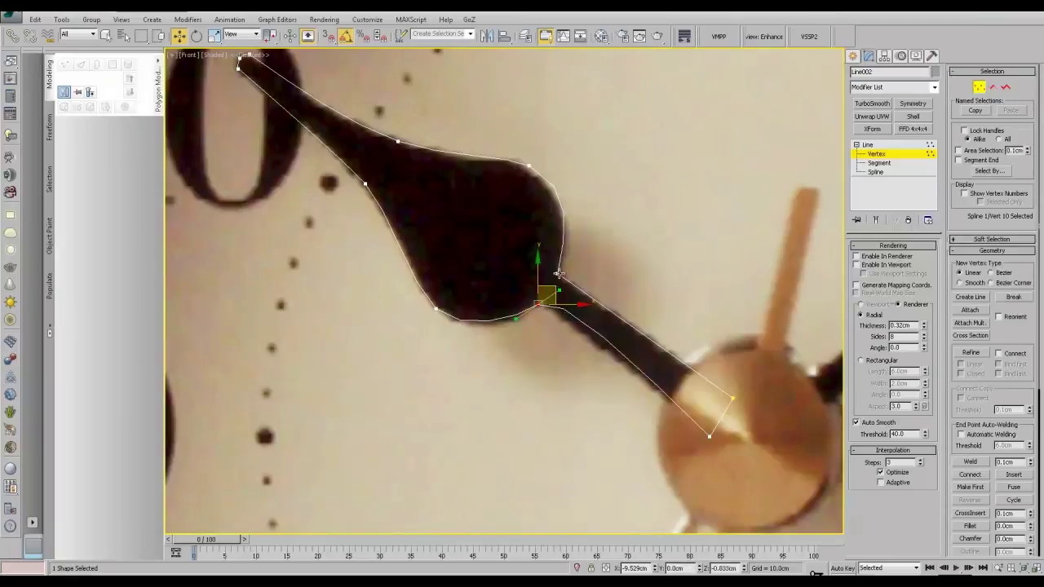
Step: Straighten the lower shaft edge at the hour hand's neck, fine-tune the lower bulge's handles, and leave vertex editing
left_click(558, 272)
left_click(538, 306)
left_click(520, 235)
left_click(436, 309)
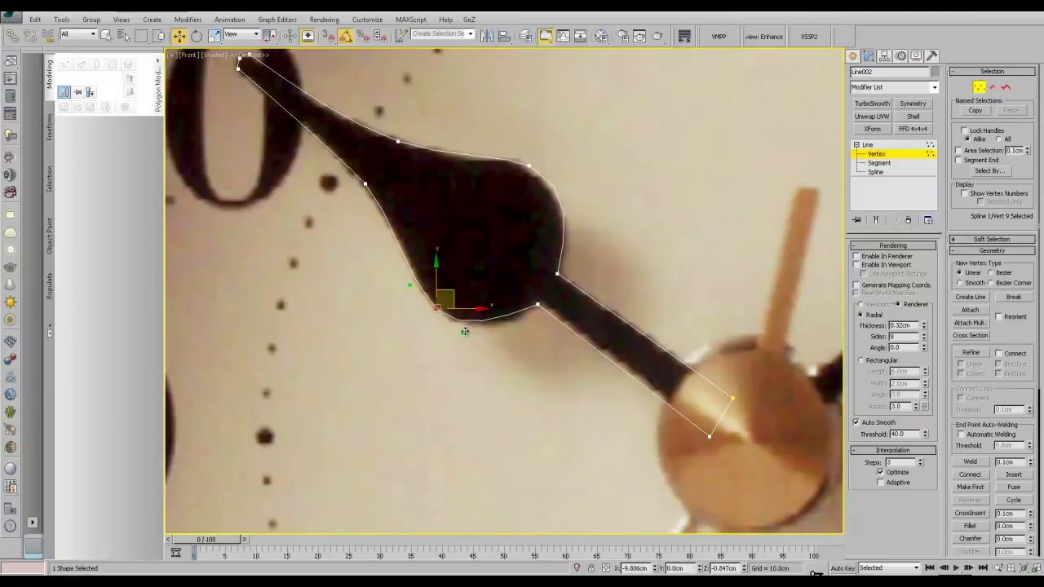
left_click_drag(466, 332, 479, 337)
left_click(397, 141)
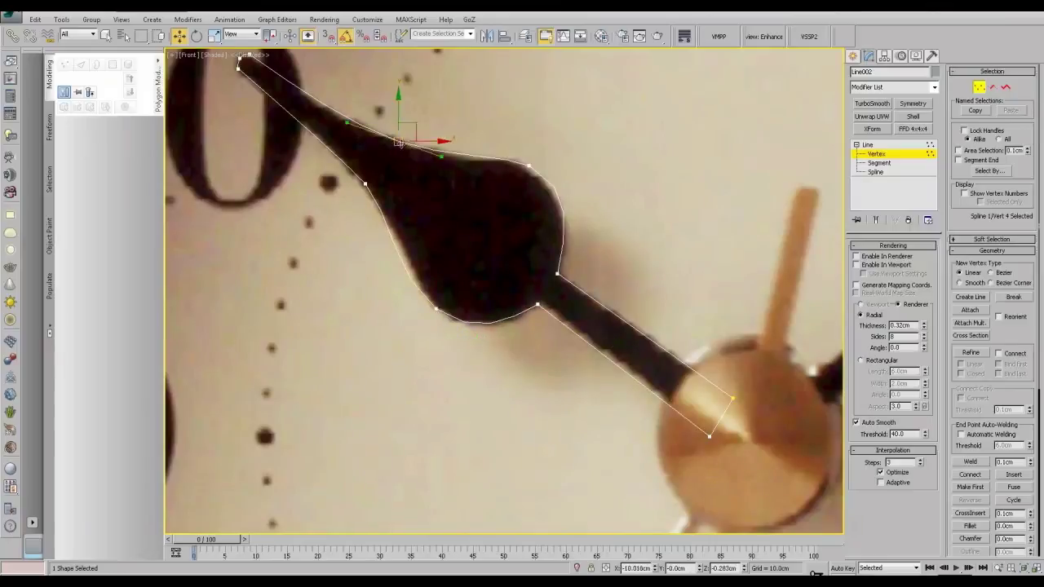
scroll(464, 205, "down", 2)
scroll(464, 204, "down", 2)
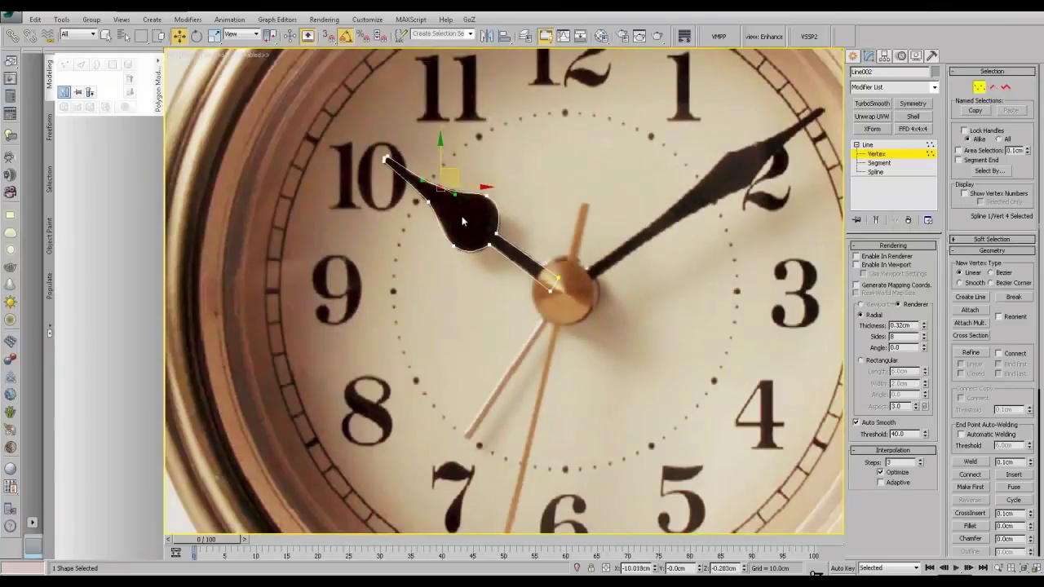
left_click(878, 145)
Step: Trace the black minute hand with a new closed Line spline, running from the centre cap around its tip and back
left_click(853, 59)
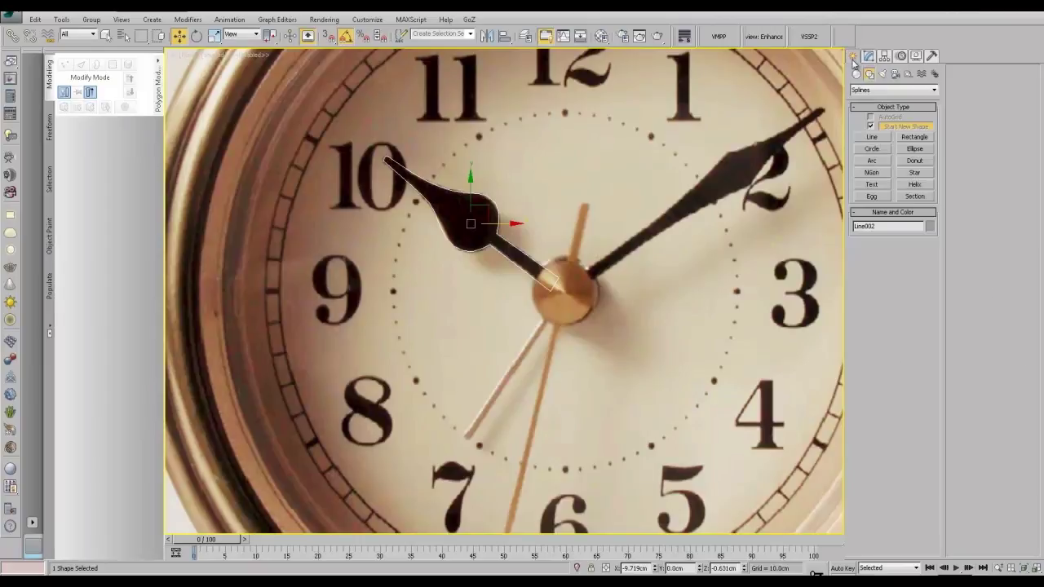
left_click(871, 137)
left_click(575, 278)
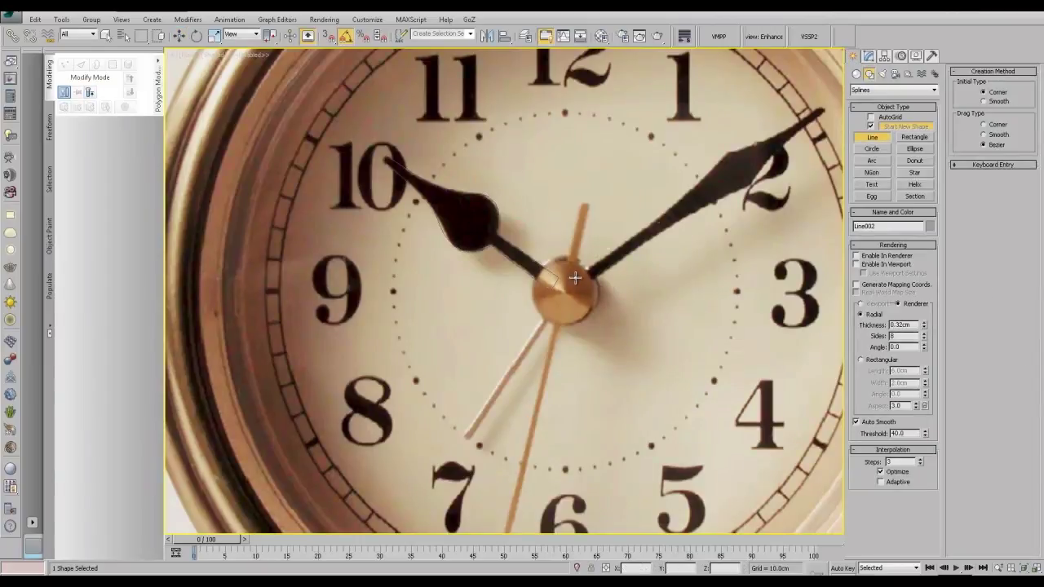
left_click_drag(726, 153, 749, 127)
left_click_drag(776, 150, 772, 160)
left_click(749, 186)
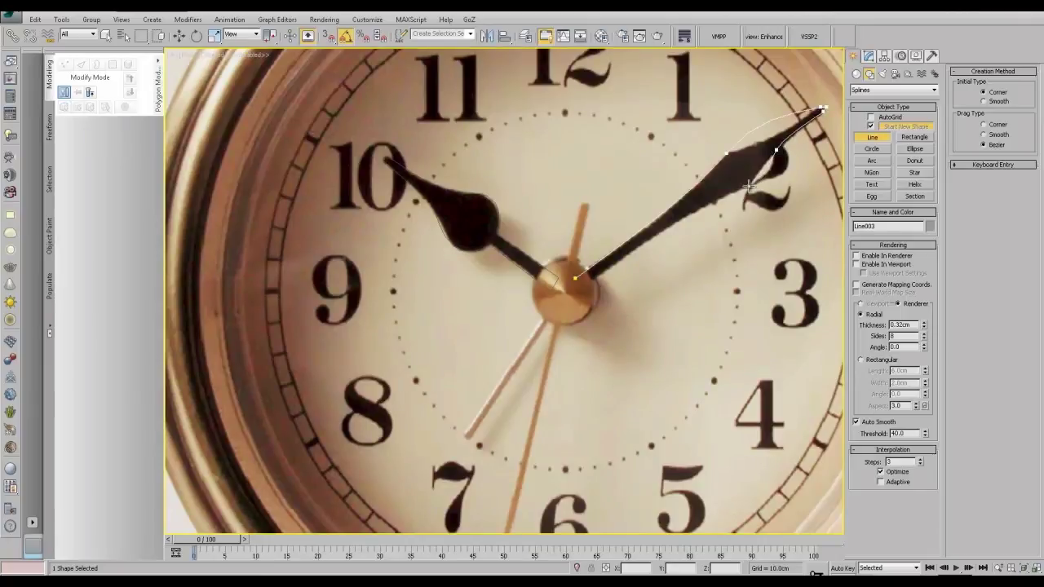
left_click(583, 284)
left_click(573, 278)
left_click(517, 338)
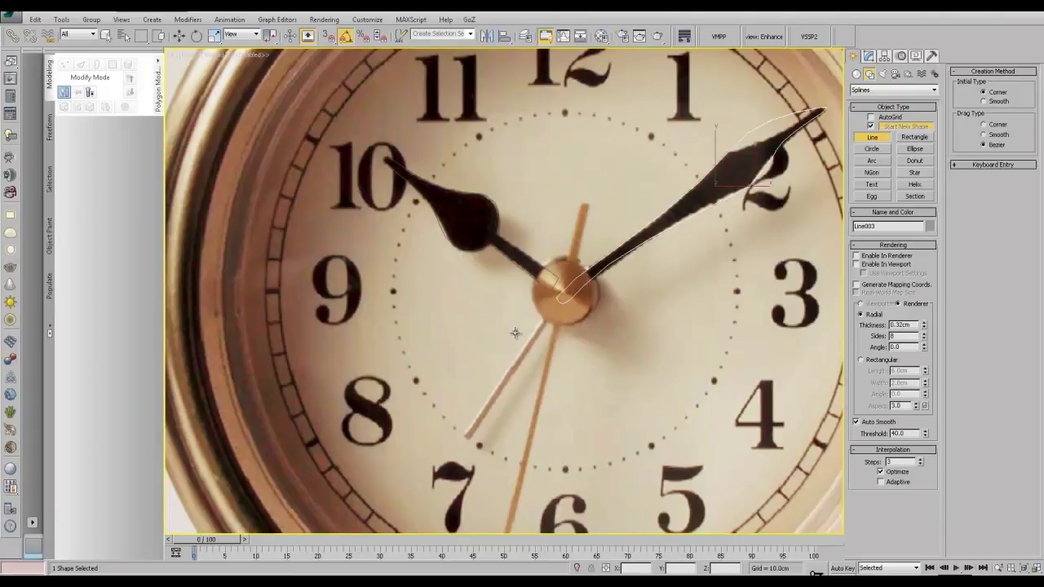
Step: Delete the extra vertex at the minute hand outline's inner end and turn the two remaining end vertices into corners
left_click(869, 55)
middle_click_drag(822, 139, 694, 203)
scroll(608, 307, "up", 4)
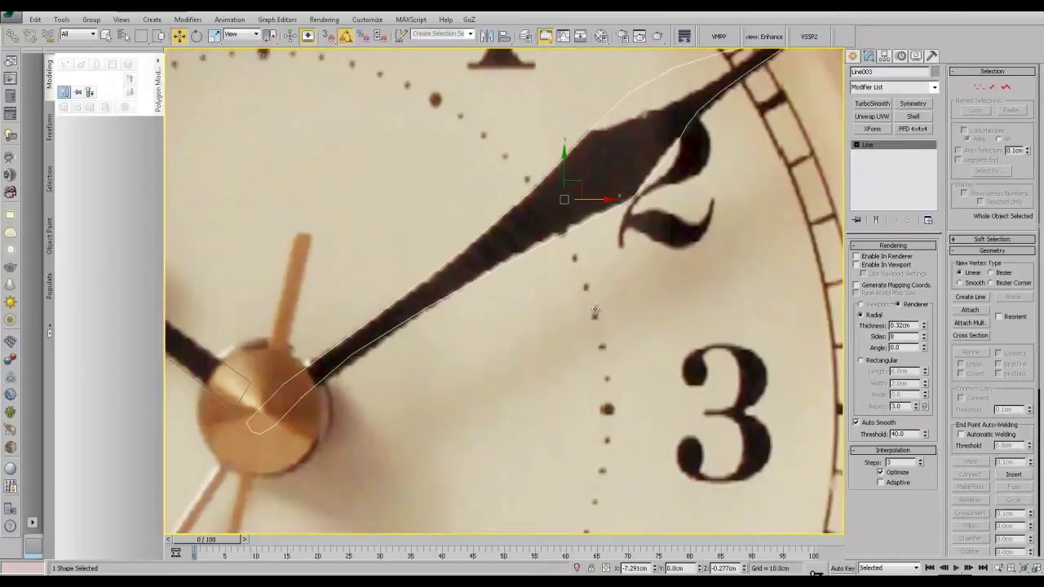
middle_click_drag(604, 308, 788, 235)
left_click(856, 145)
left_click(874, 155)
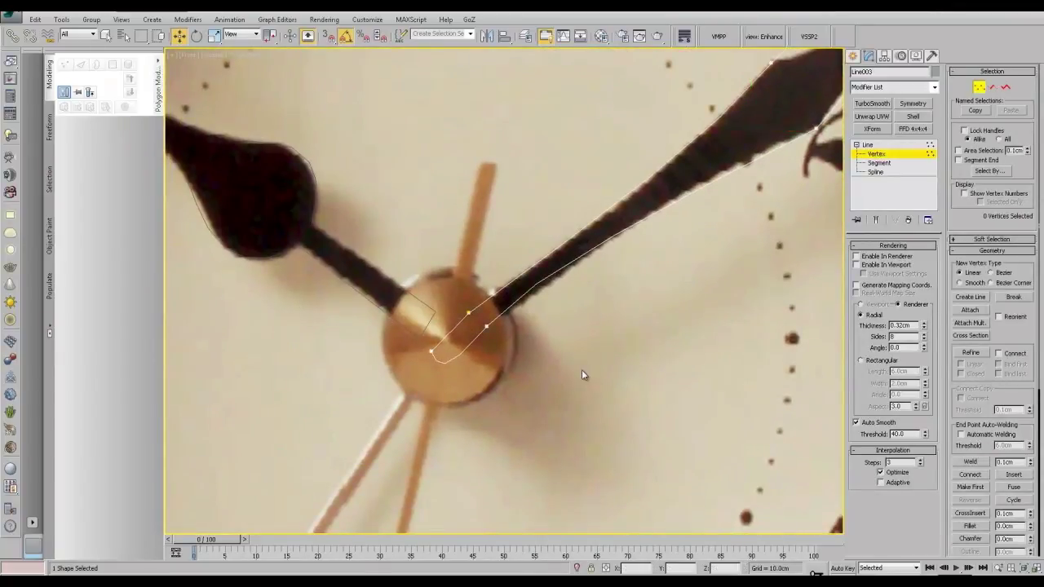
middle_click_drag(581, 368, 595, 357)
left_click(445, 339)
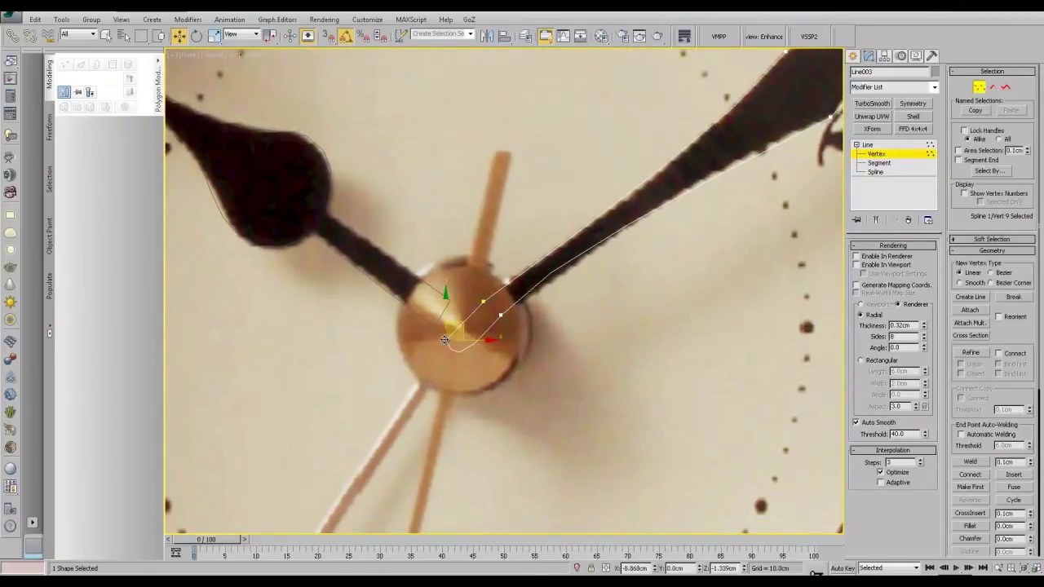
key("Delete")
scroll(496, 349, "up", 2)
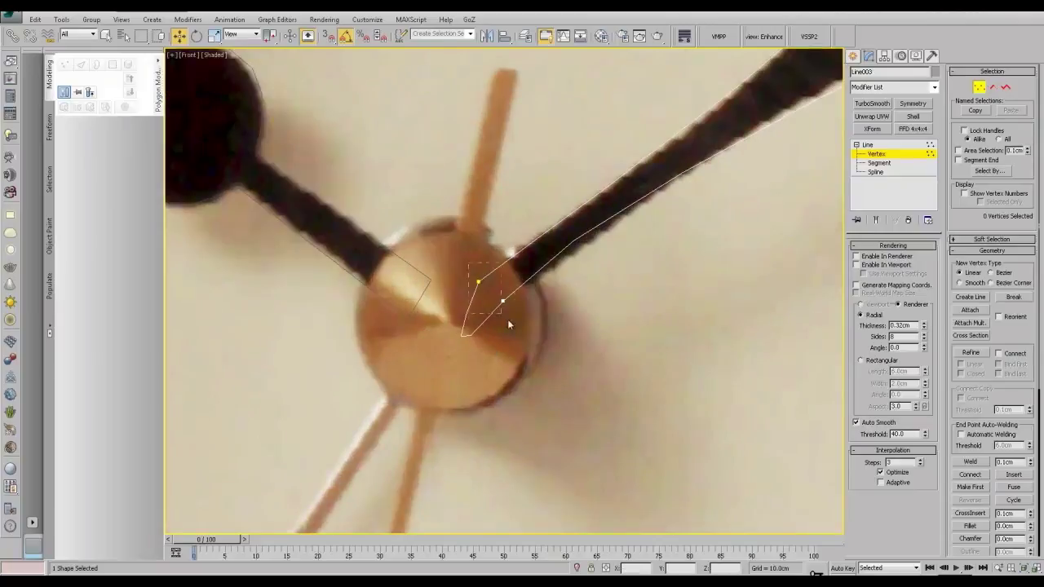
left_click_drag(509, 320, 471, 274)
left_click(485, 230)
Step: Adjust the minute hand's lower shoulder vertex and its handle so the long lower edge follows the reference
middle_click_drag(639, 282, 550, 362)
scroll(550, 361, "down", 2)
left_click(702, 232)
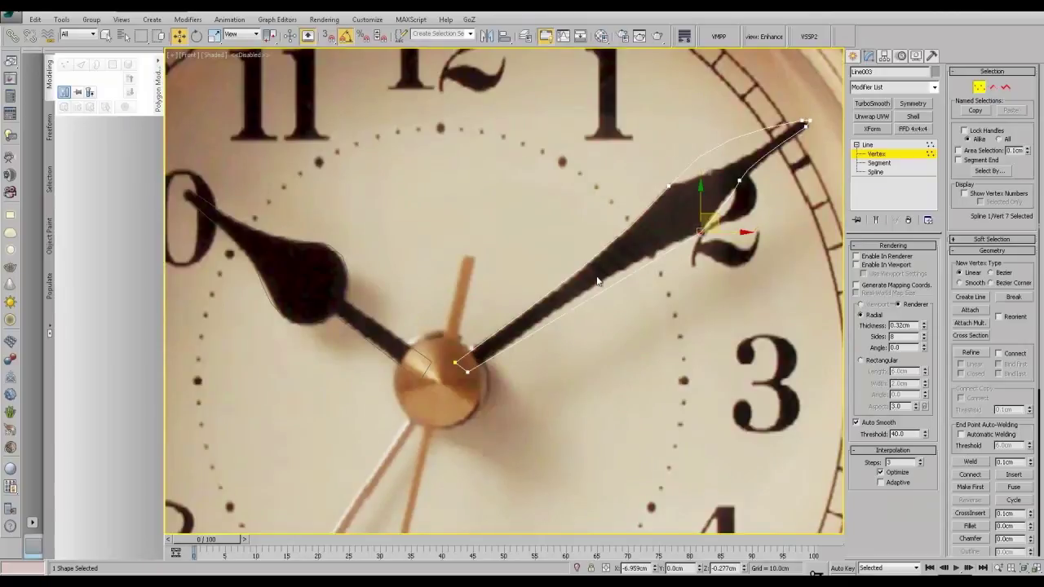
left_click(667, 192)
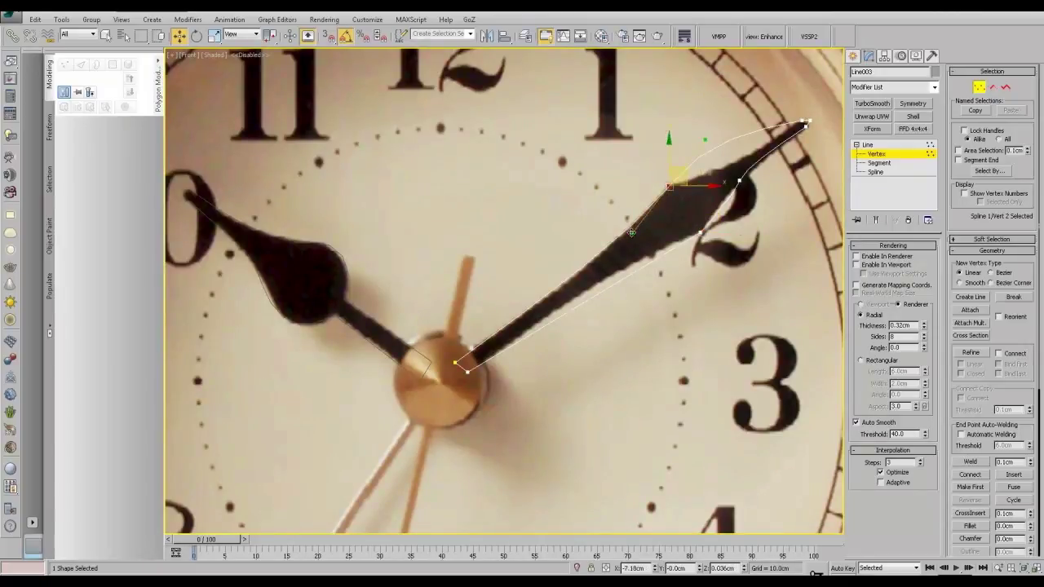
left_click(699, 233)
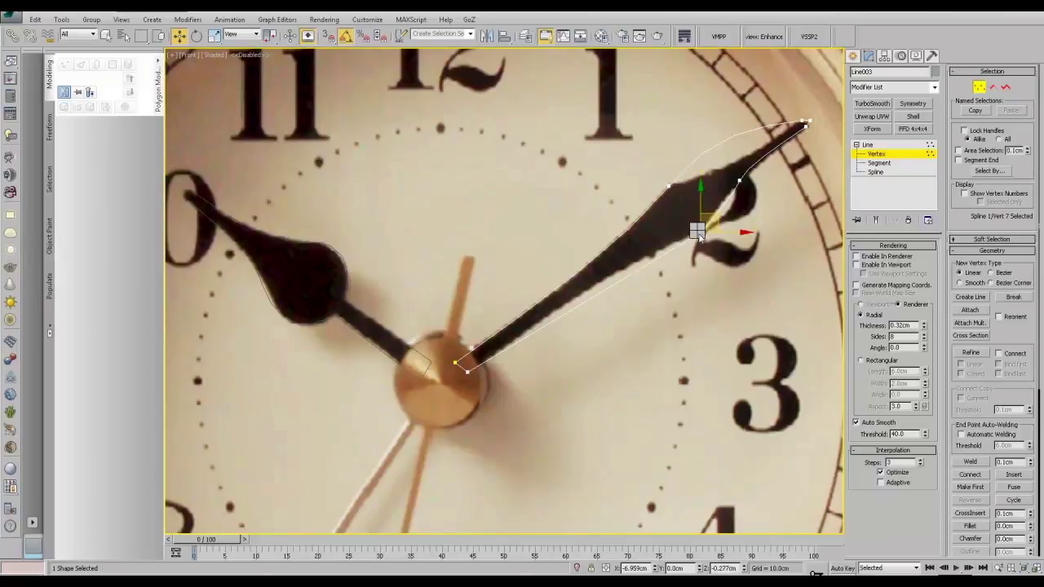
left_click_drag(622, 278, 608, 266)
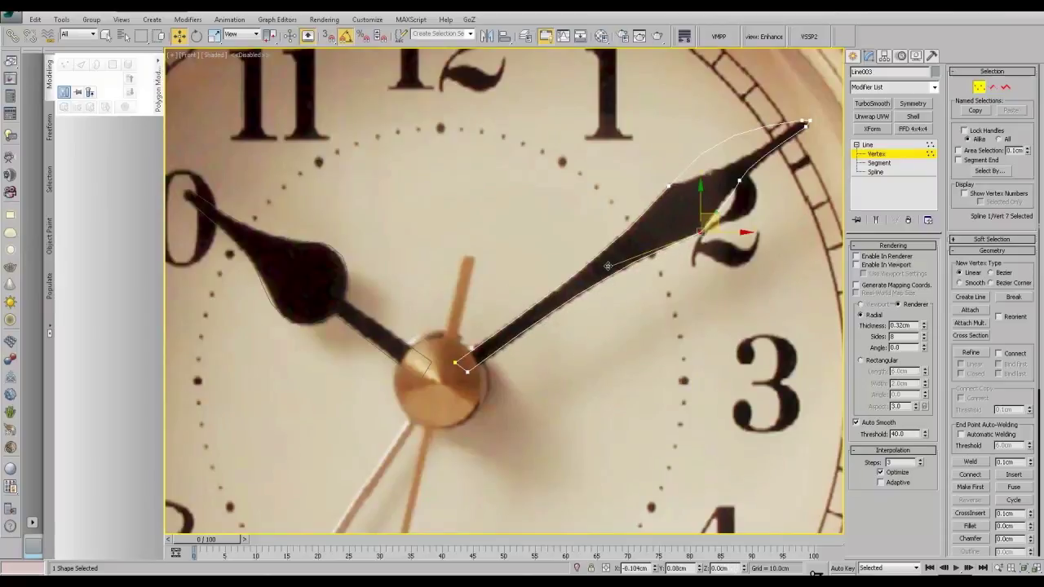
Step: Refine the minute hand's upper edge near the tip with a vertex and adjust it and the shoulder vertex to the reference
scroll(767, 229, "up", 3)
middle_click_drag(701, 175, 647, 278)
left_click(656, 234)
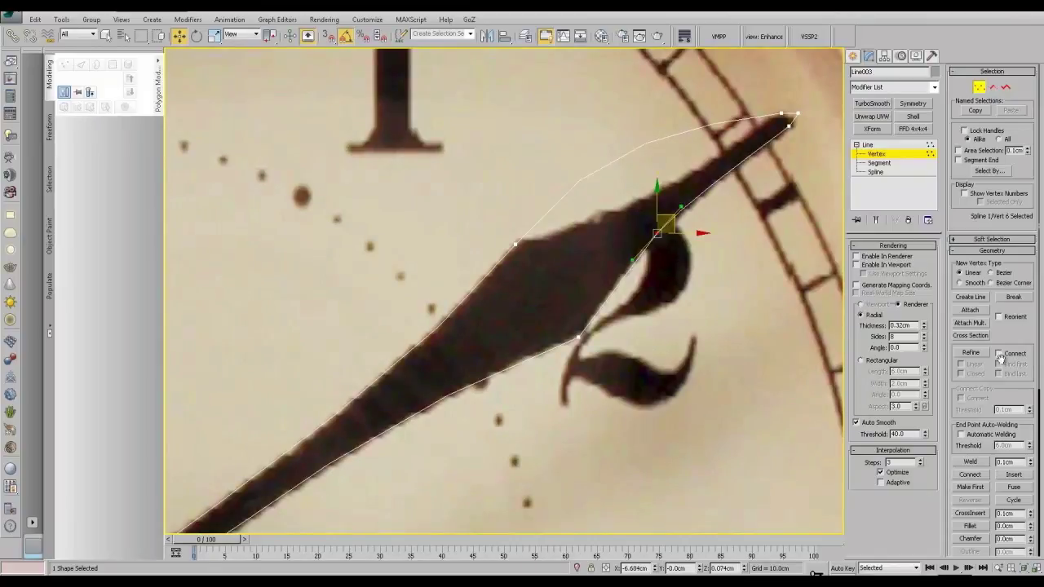
left_click(977, 353)
left_click(606, 163)
right_click(609, 162)
mouse_move(596, 155)
left_mouse_down()
mouse_move(619, 173)
mouse_move(641, 159)
mouse_move(651, 186)
left_mouse_up()
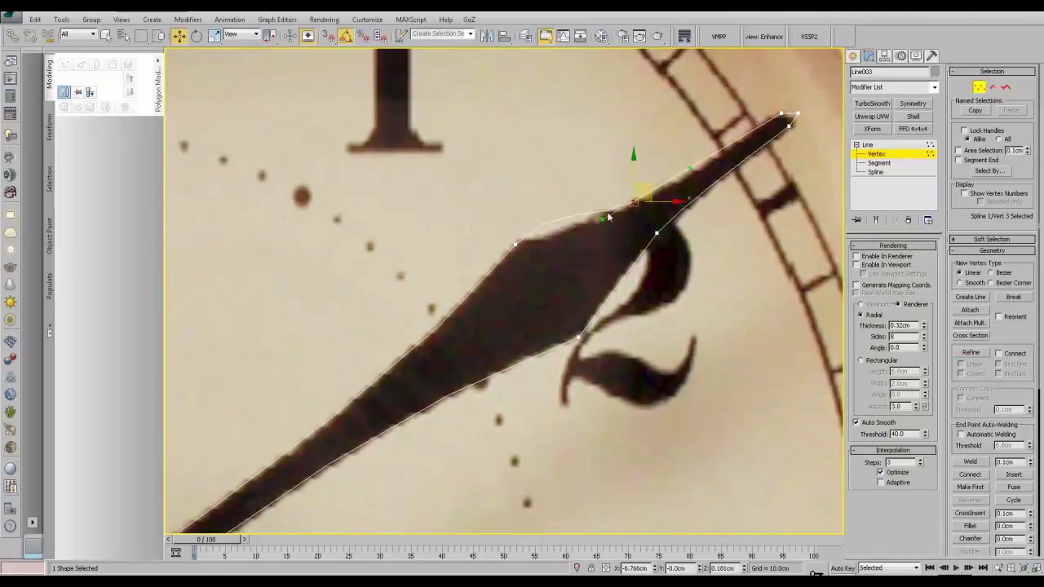
left_click(517, 243)
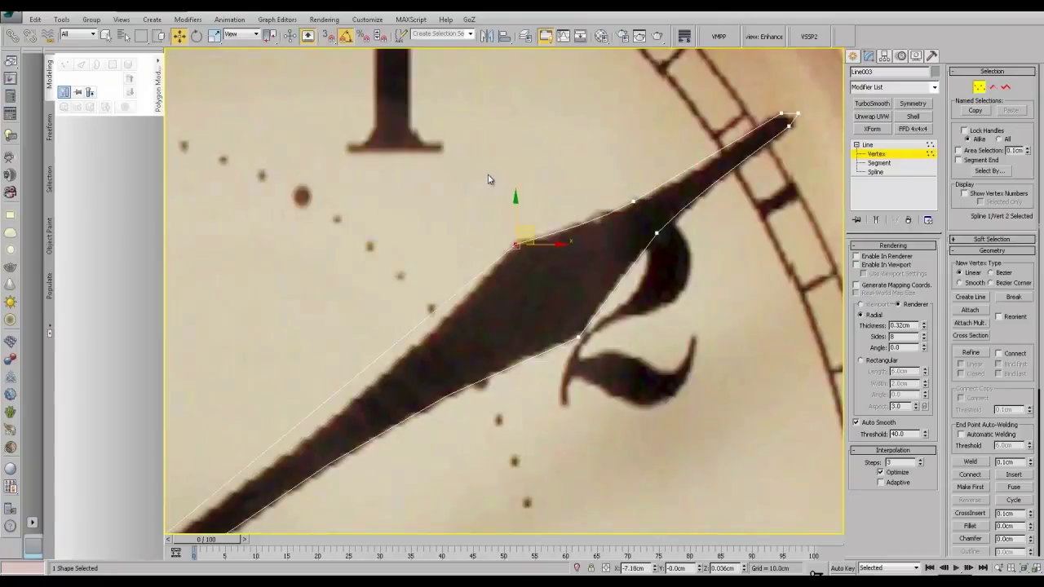
Step: Round the minute hand's tip by adjusting its vertices and handles to the reference, and leave vertex editing
scroll(803, 141, "down", 2)
left_click_drag(798, 135, 746, 158)
scroll(730, 167, "up", 4)
middle_click_drag(731, 170, 699, 222)
left_click_drag(727, 150, 682, 155)
left_click(691, 89)
scroll(715, 177, "up", 2)
left_click(676, 211)
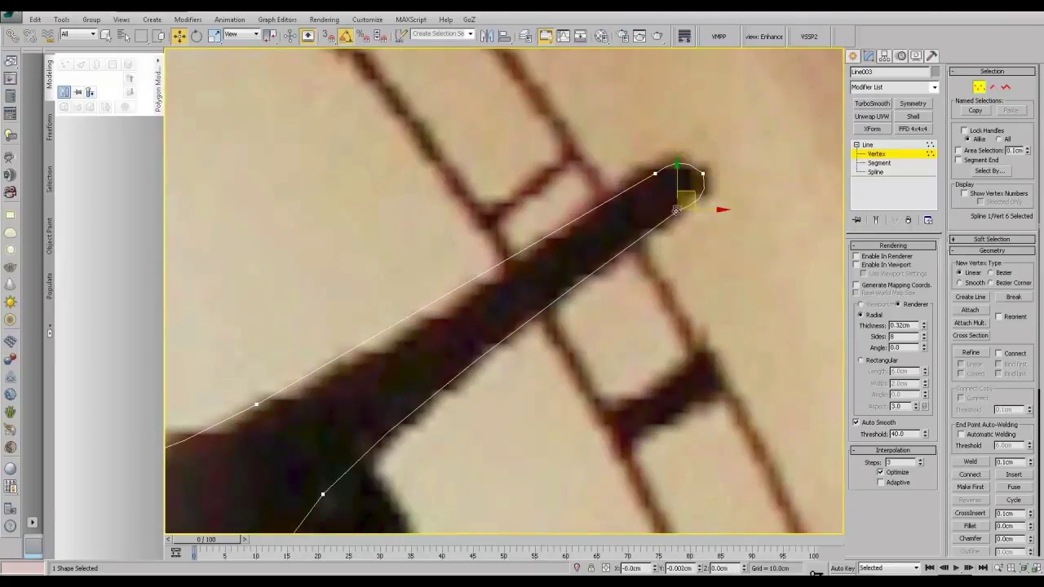
left_click(703, 173)
left_click_drag(709, 201, 672, 180)
scroll(685, 164, "down", 1)
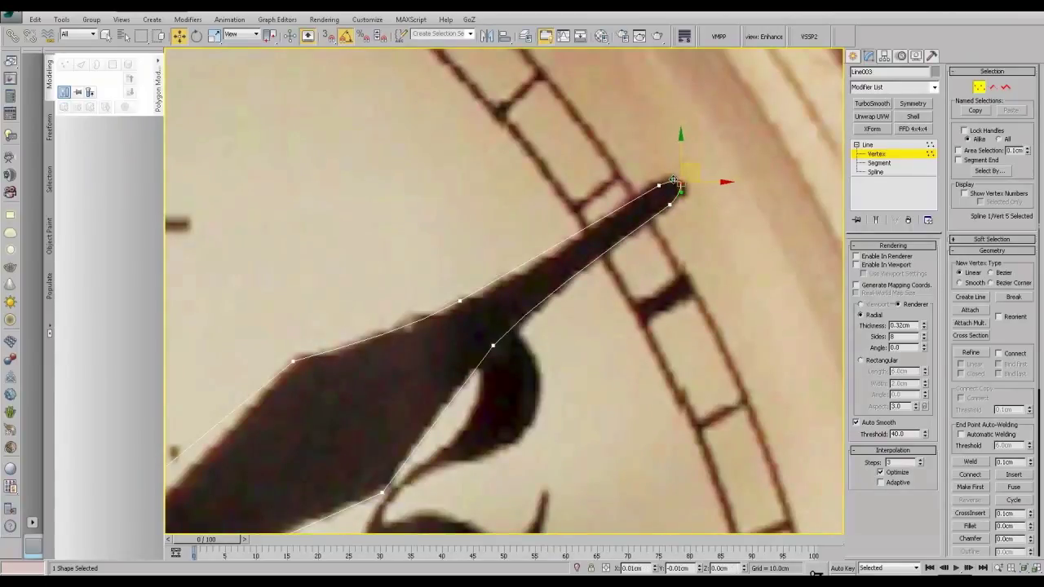
scroll(663, 261, "down", 2)
left_click(869, 145)
scroll(622, 336, "down", 5)
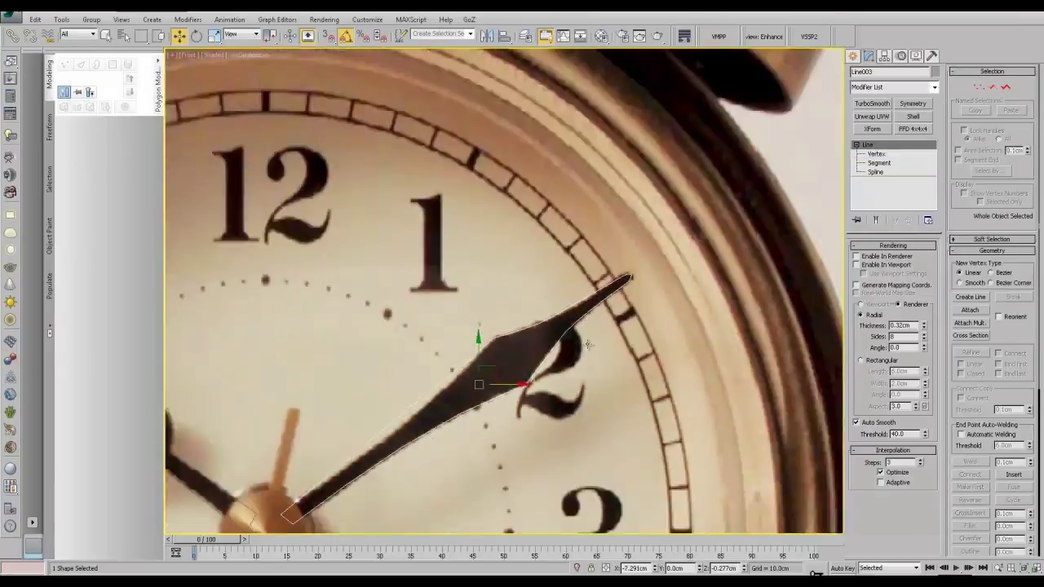
Step: Change the type of the minute hand's upper shoulder vertex and pull its handle to fit the long upper edge to the reference
left_click(490, 346)
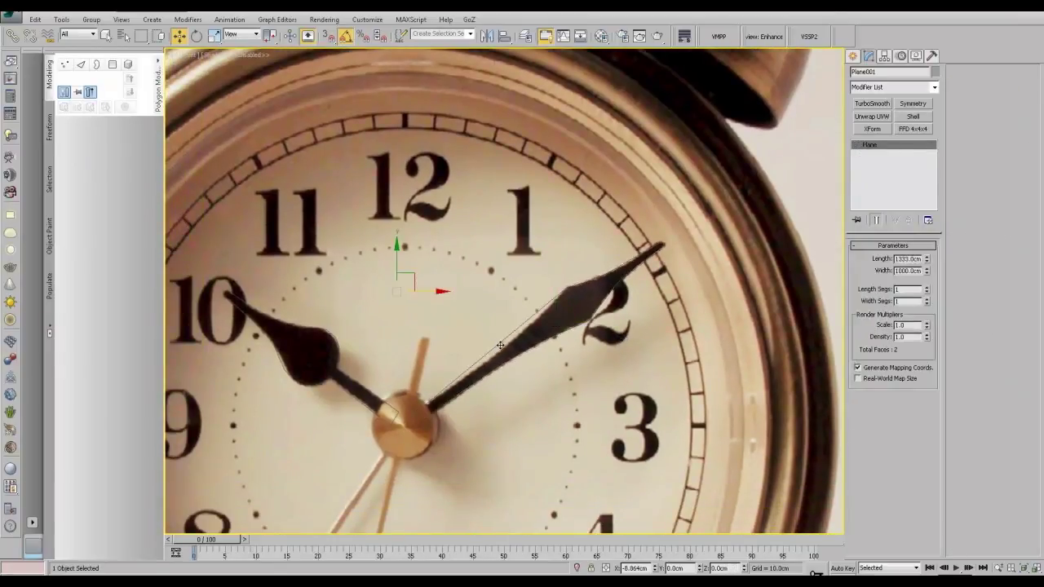
left_click(500, 345)
left_click(877, 154)
scroll(546, 384, "up", 3)
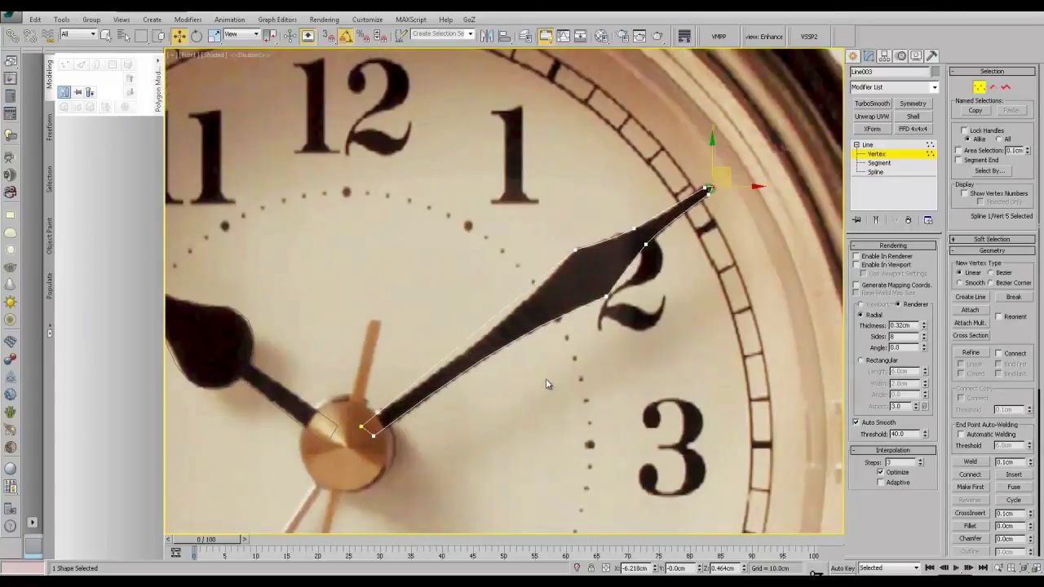
left_click(360, 424)
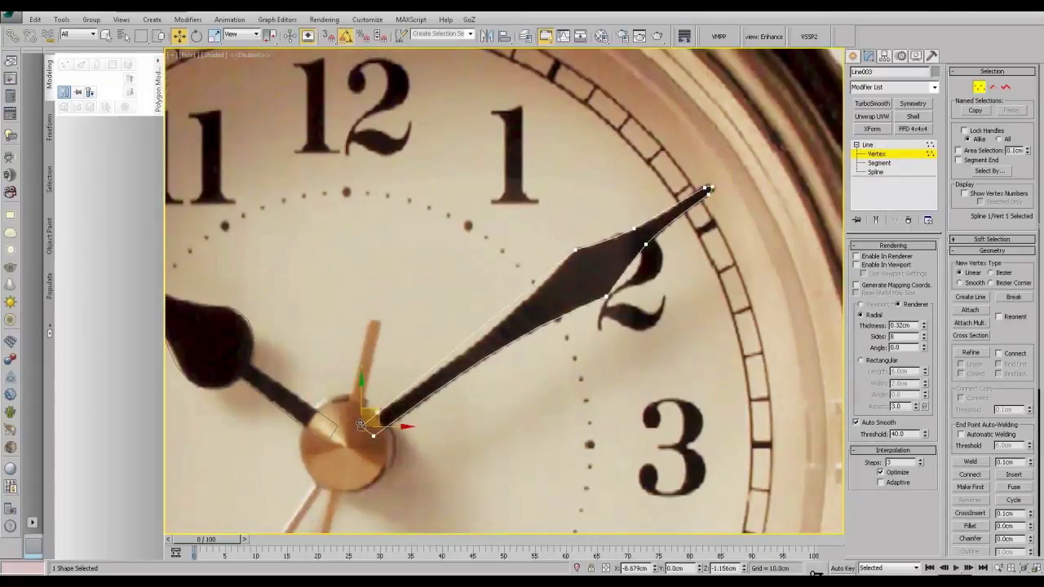
left_click(606, 295)
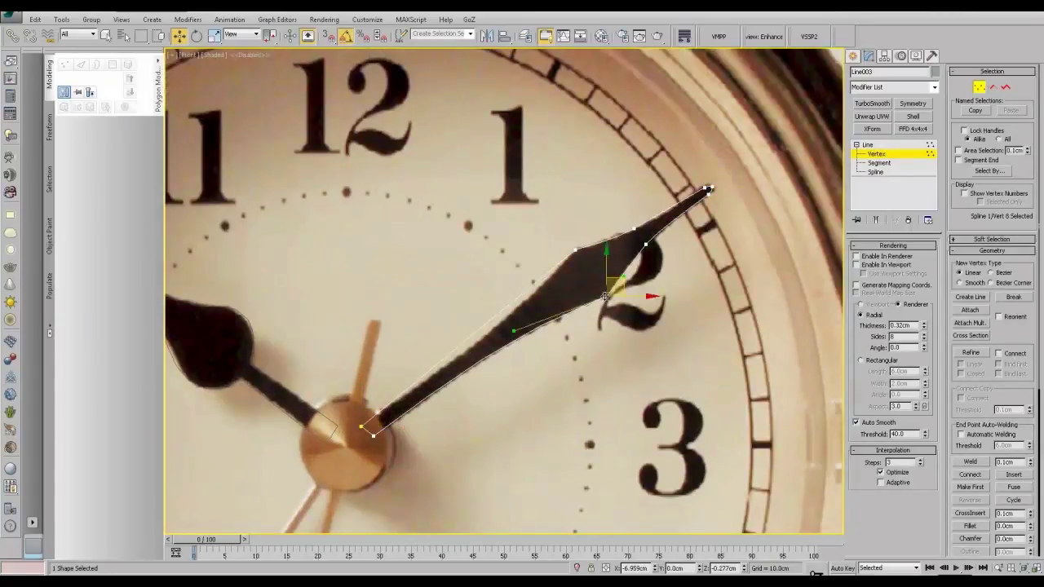
right_click(573, 247)
left_click(558, 166)
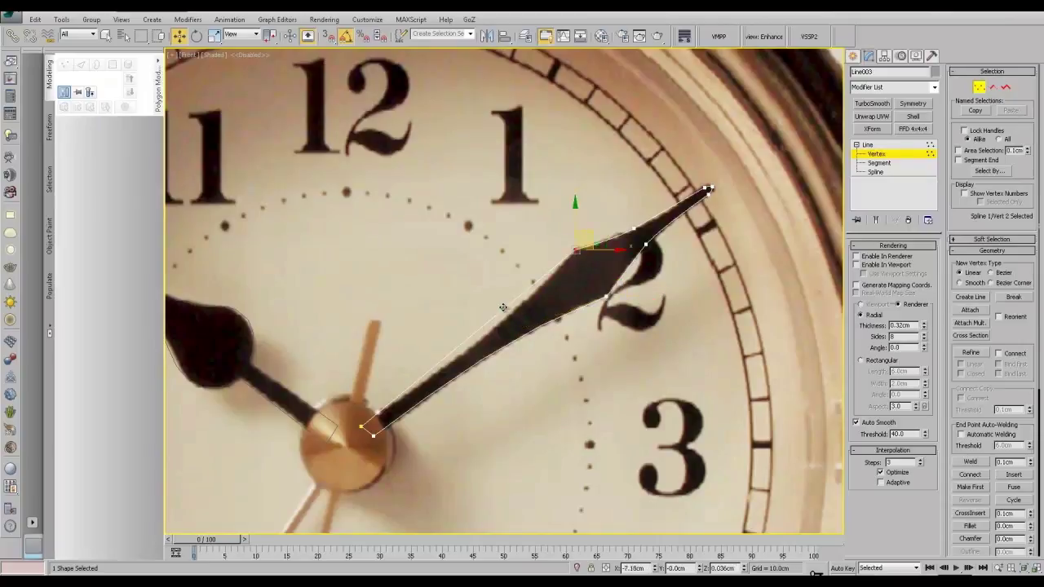
left_click_drag(506, 310, 510, 320)
left_click(875, 145)
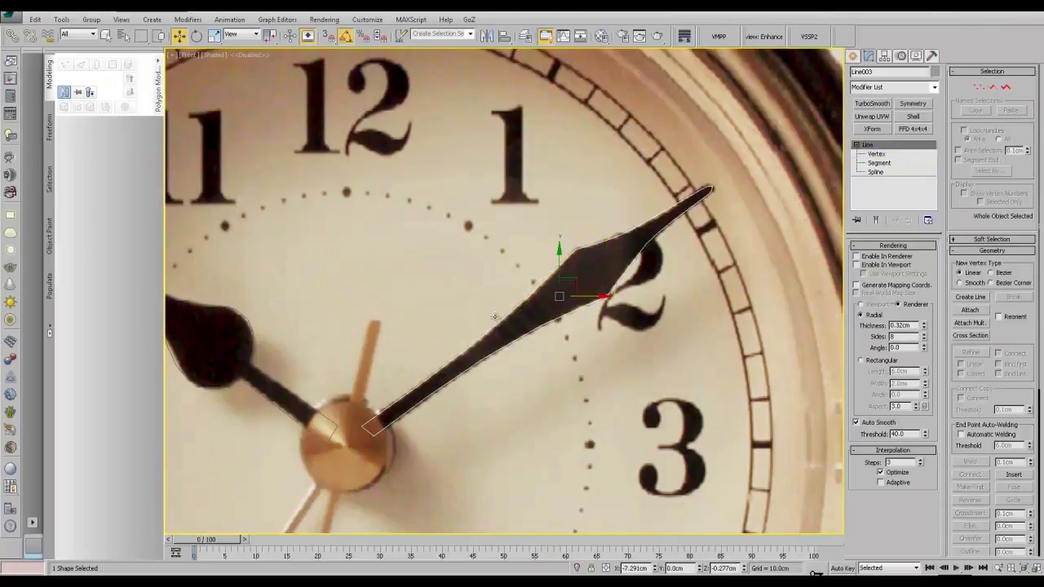
Step: Attach the hour hand outline to the minute hand outline and apply a Bevel modifier to the joined shape
middle_click_drag(555, 319, 681, 262)
left_click(969, 310)
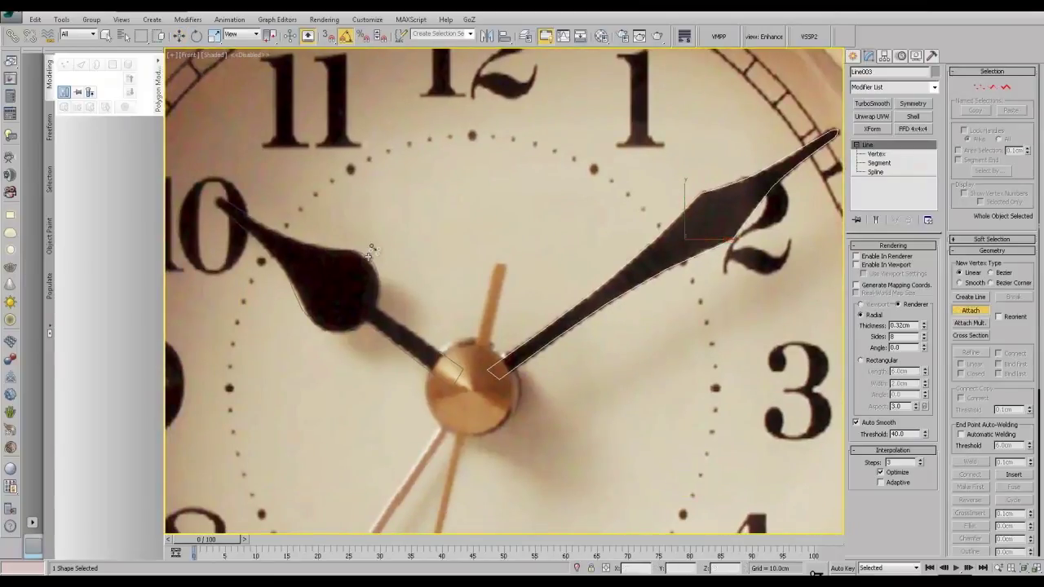
left_click(369, 254)
right_click(561, 273)
left_click(935, 86)
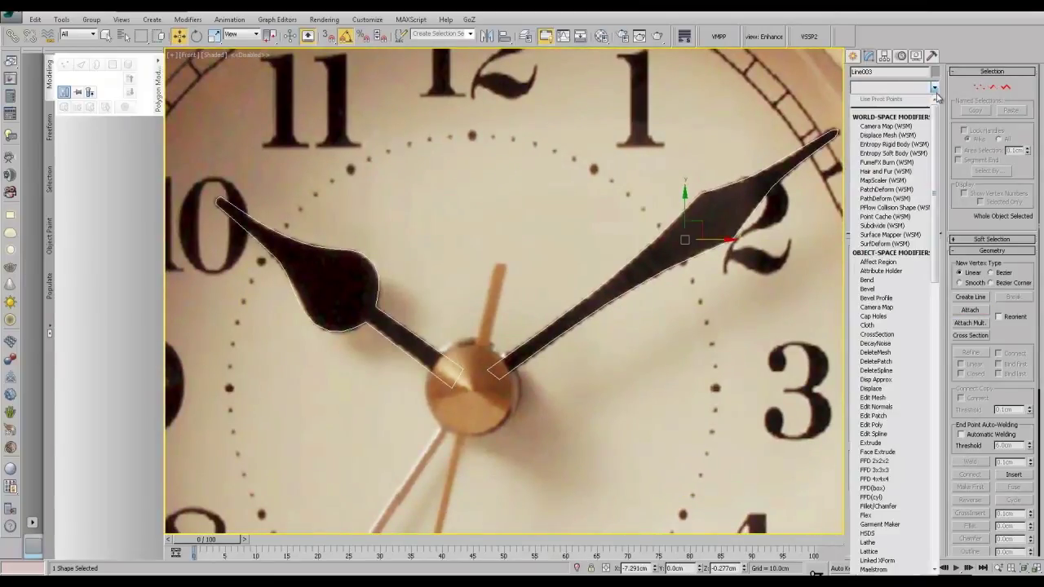
left_click(885, 293)
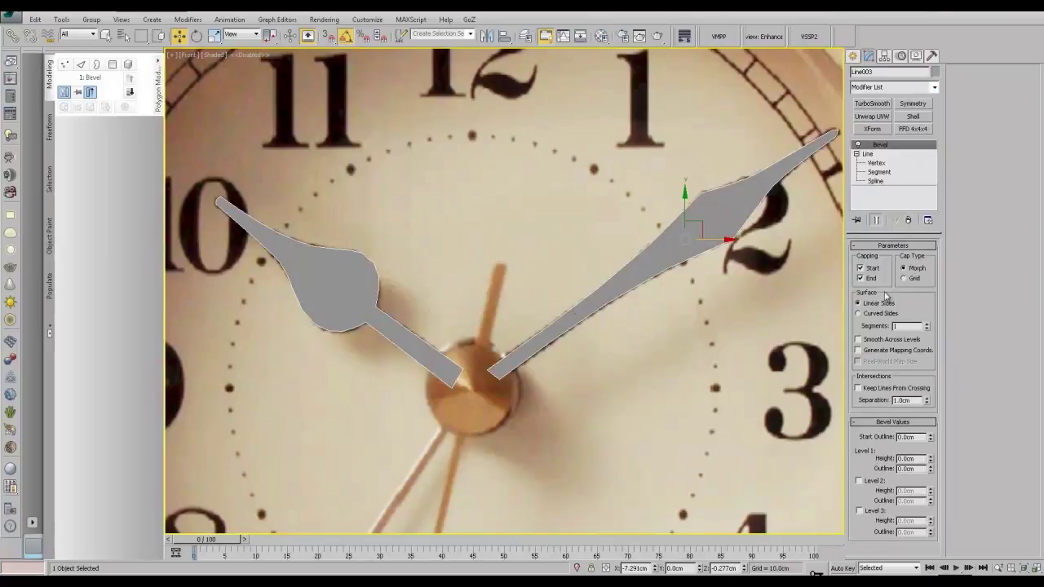
Step: Move the joined hands forward off the clock face to about Y -0.512 cm and convert them to Editable Poly
middle_click_drag(574, 309, 642, 350, "alt")
left_click_drag(595, 204, 652, 216)
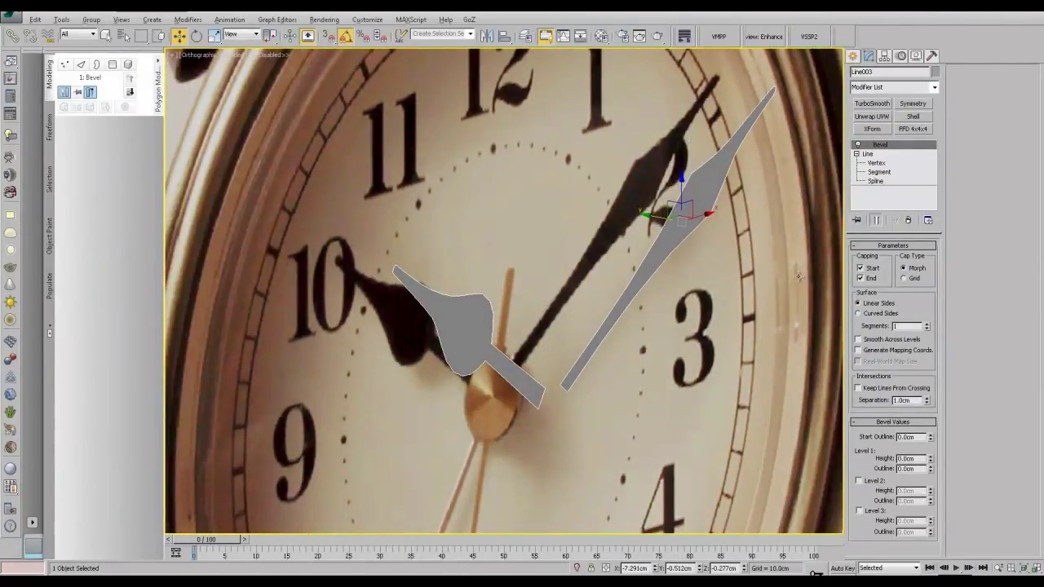
middle_click_drag(798, 276, 797, 279, "alt")
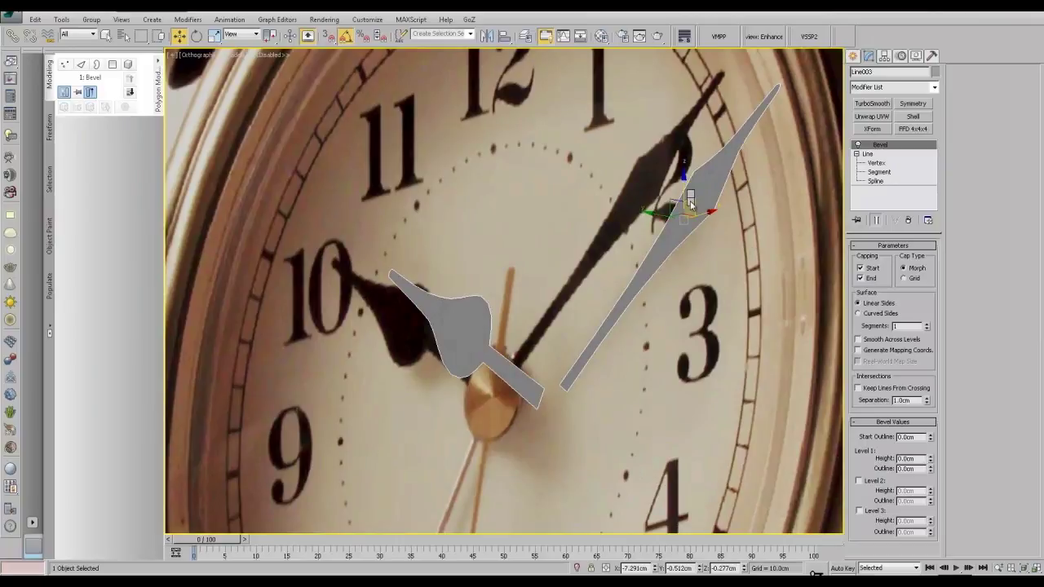
left_click(820, 307)
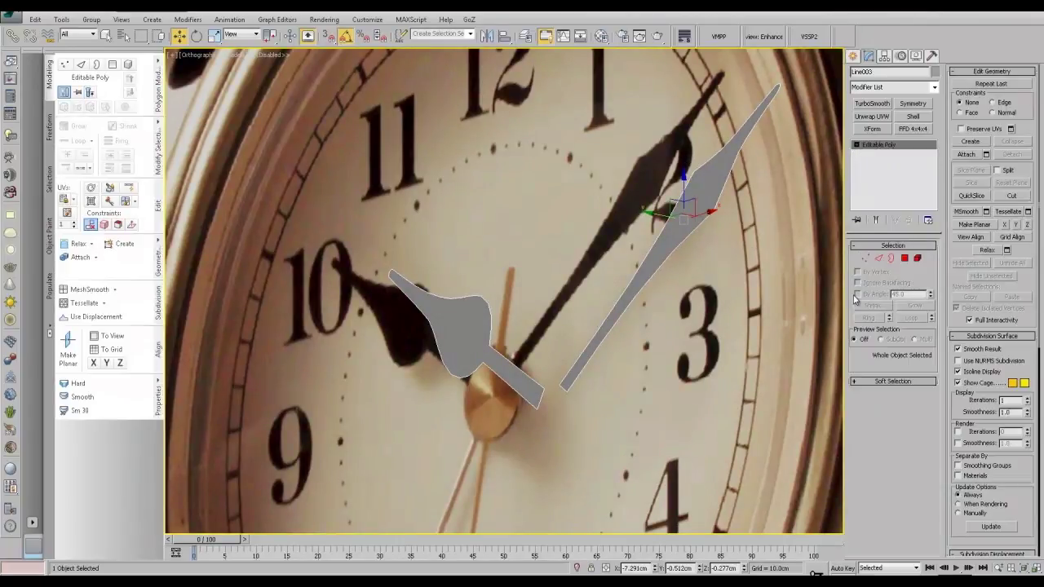
middle_click_drag(830, 299, 797, 311)
Step: Bevel the face polygons of both hands as a group with height 0.03 cm and outline amount -0.01 cm
left_click(905, 259)
left_click(656, 234)
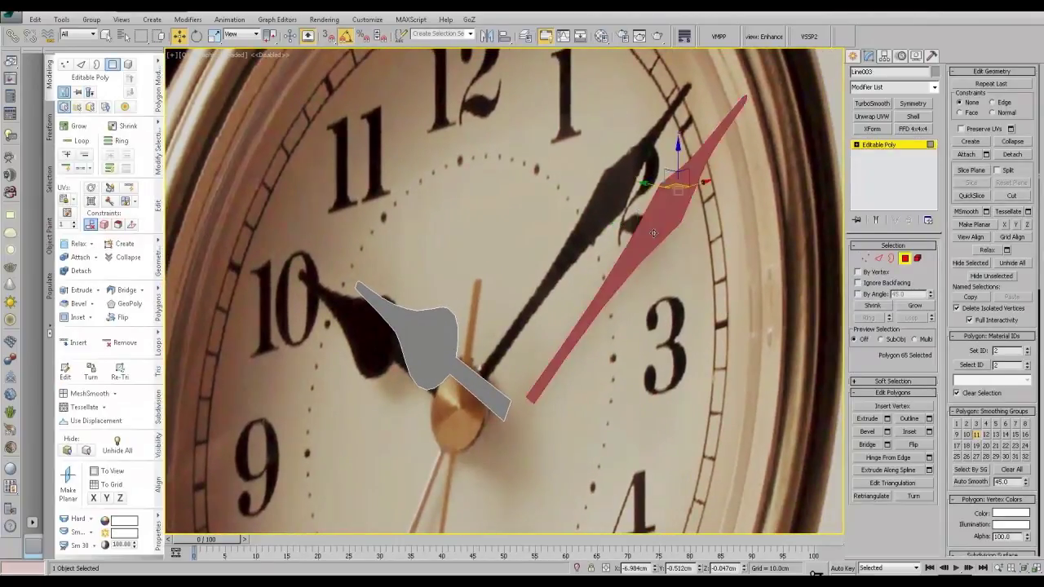
left_click(419, 332, "ctrl")
left_click(886, 433)
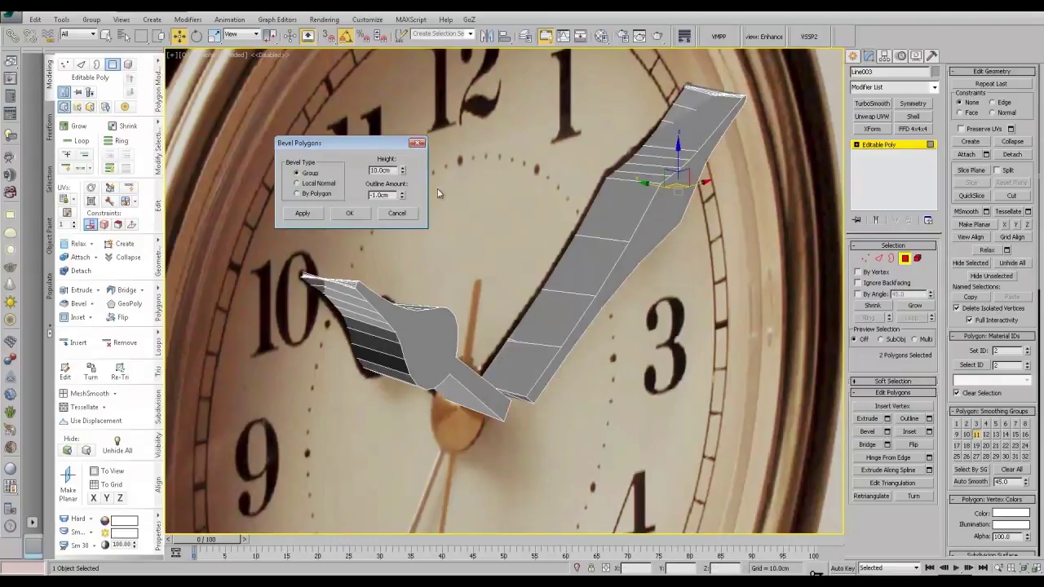
right_click(403, 169)
right_click(402, 194)
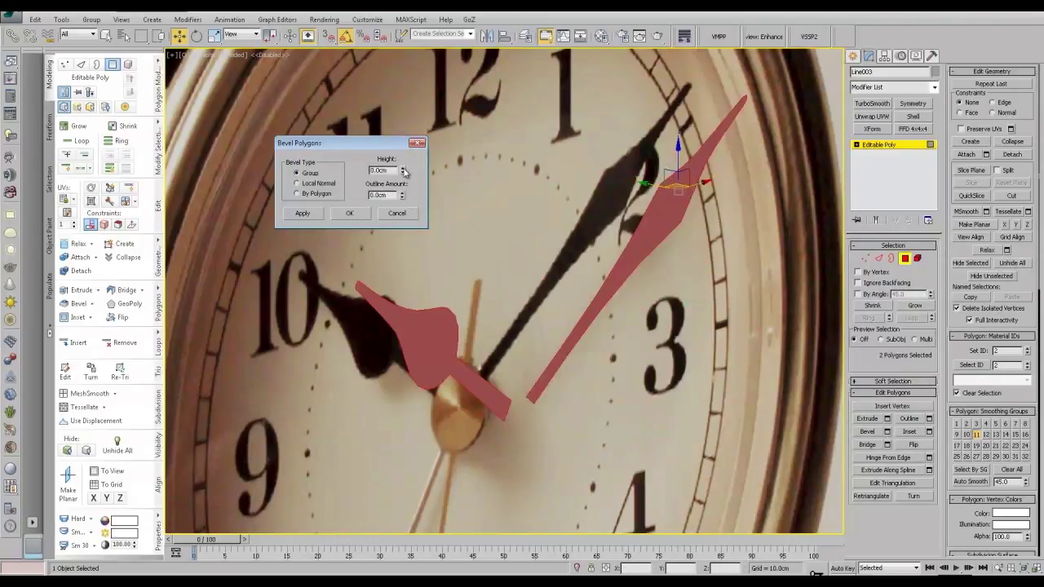
left_click_drag(403, 174, 402, 200)
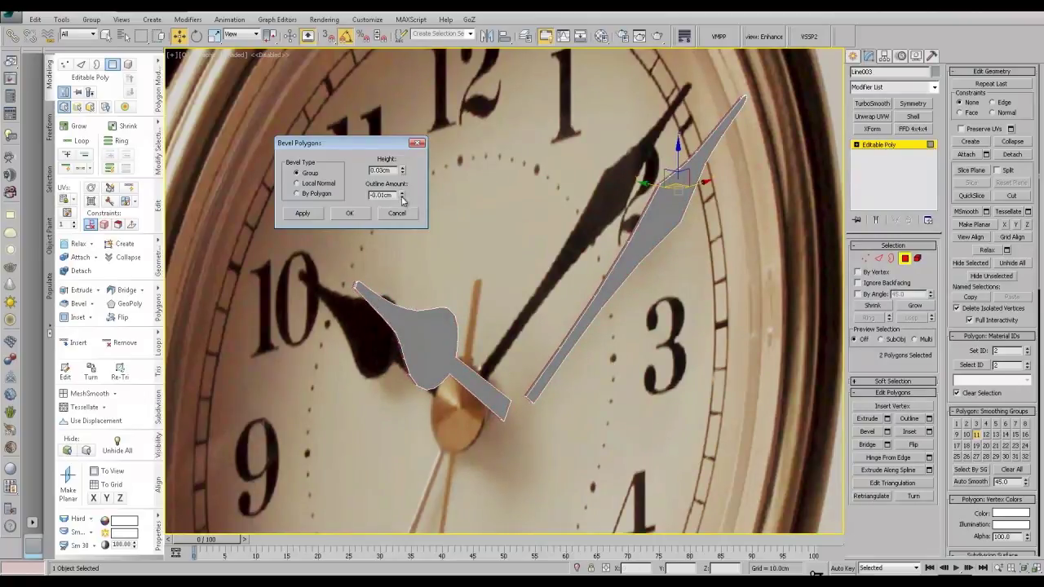
left_click(350, 212)
Step: Bevel the two selected hand polygons again with height 0.01 cm and outline amount 0 cm
mouse_move(371, 392)
middle_mouse_down("alt")
mouse_move(445, 424)
mouse_move(517, 428)
mouse_move(578, 399)
mouse_move(554, 417)
middle_mouse_up("alt")
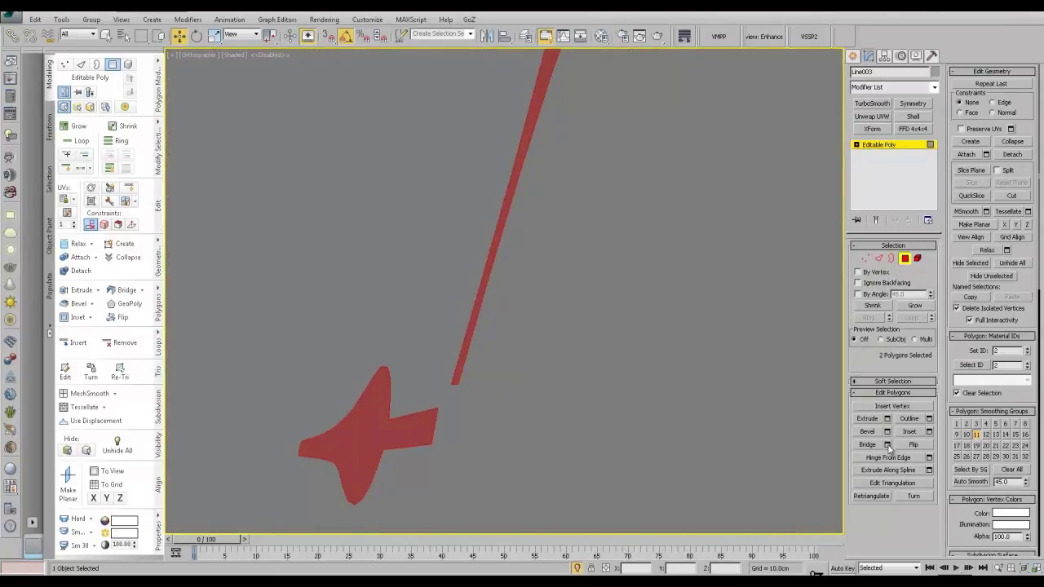
left_click(888, 431)
middle_click_drag(589, 321, 669, 336, "alt")
left_click(402, 173)
left_click(402, 173)
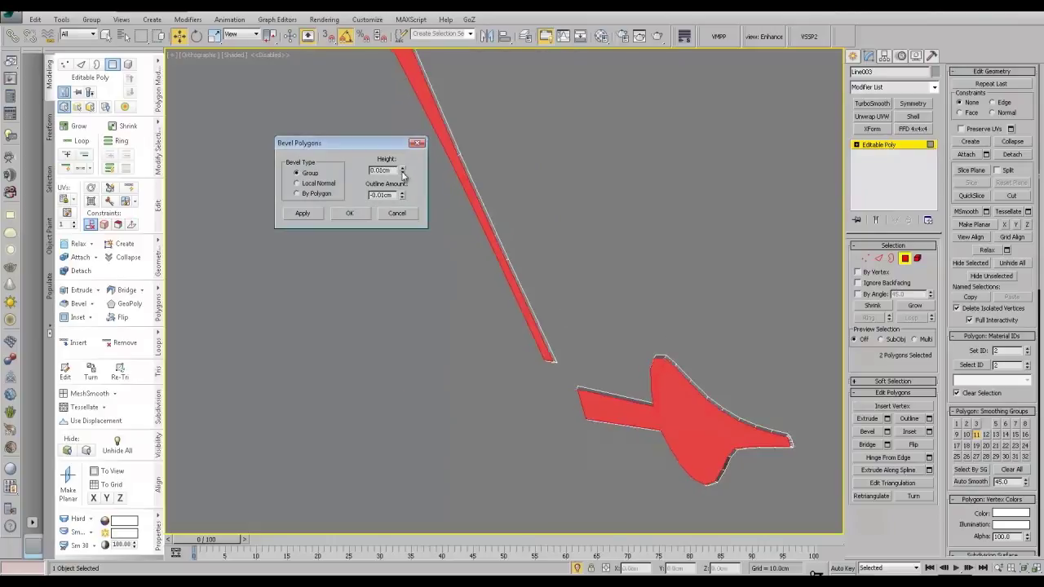
left_click(401, 194)
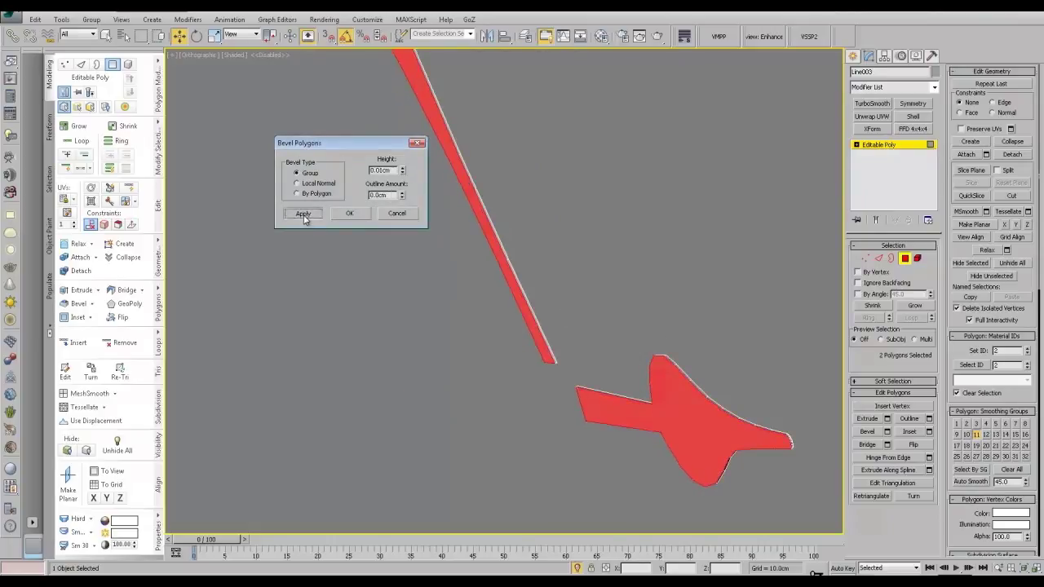
left_click(304, 217)
Step: Add a closing bevel to both hand polygons with height 0.01 cm and outline amount -0.01 cm, and leave polygon editing
left_click(402, 172)
left_click(402, 169)
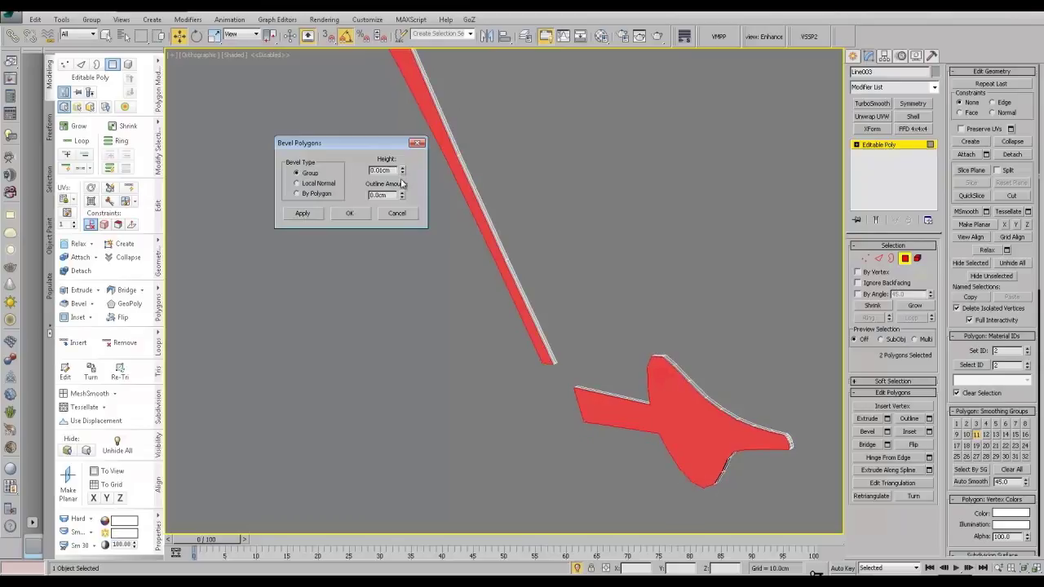
left_click(401, 197)
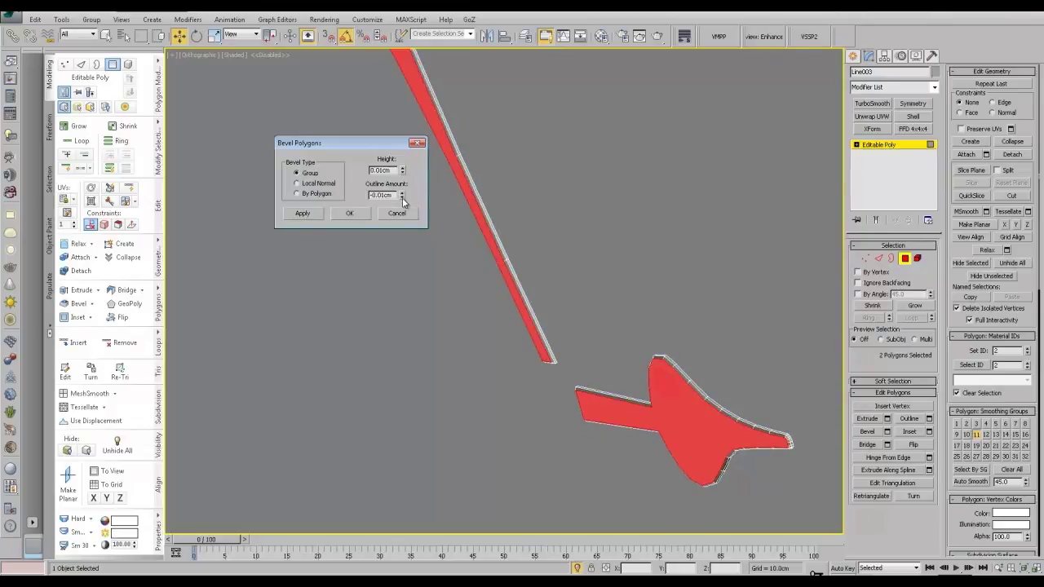
left_click(355, 214)
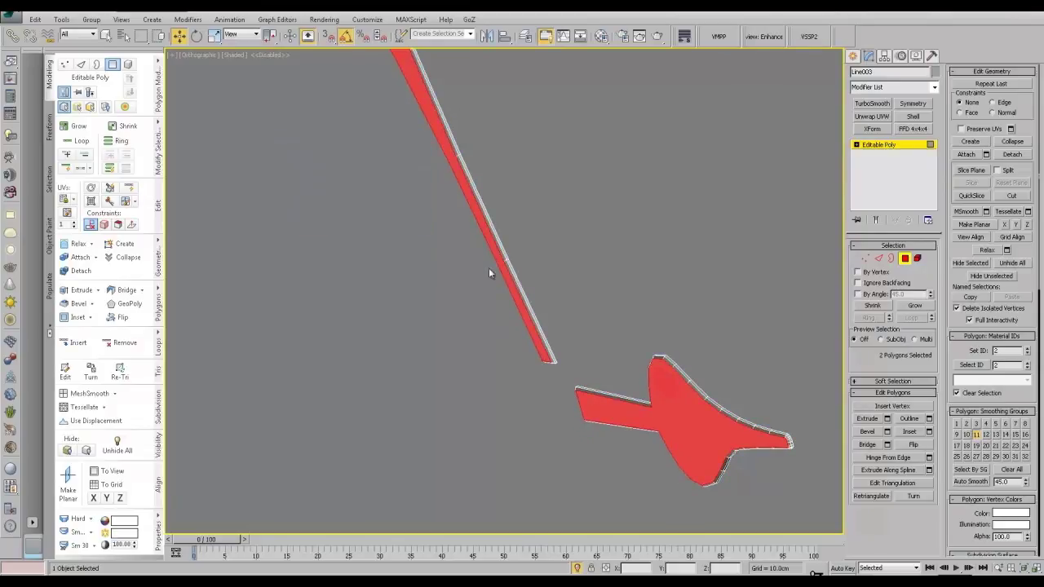
left_click(881, 147)
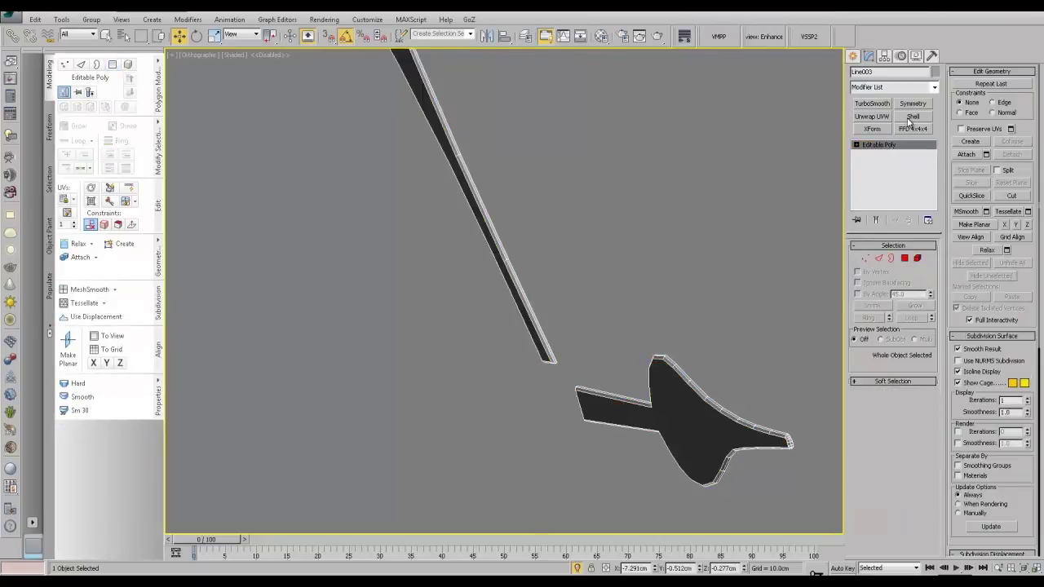
Step: Try a Shell modifier on the hands with outer amounts of 0.03 cm and 0.01 cm, and remove it
left_click(911, 117)
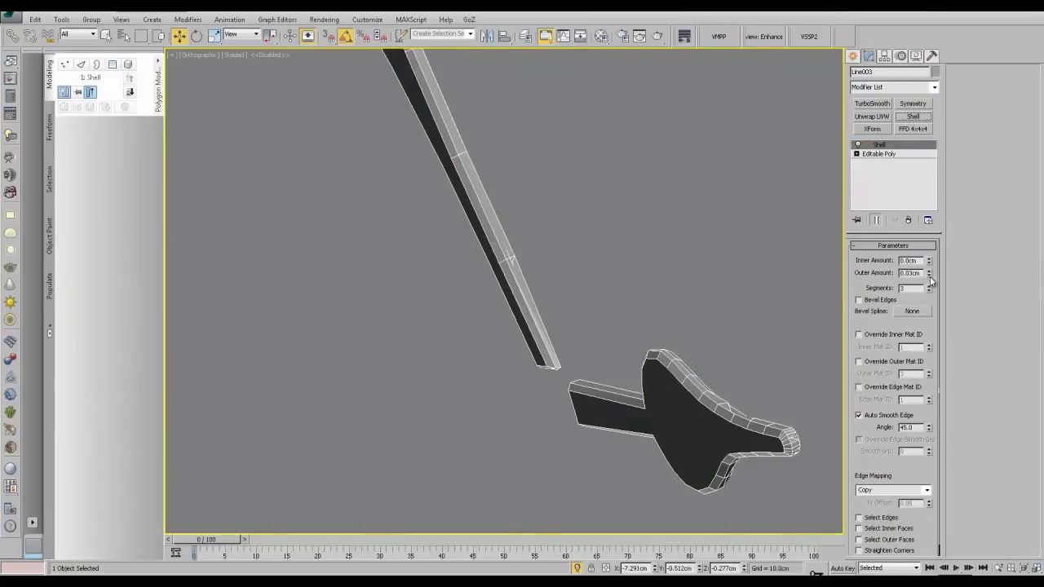
left_click_drag(929, 275, 931, 278)
middle_click_drag(806, 342, 572, 315, "alt")
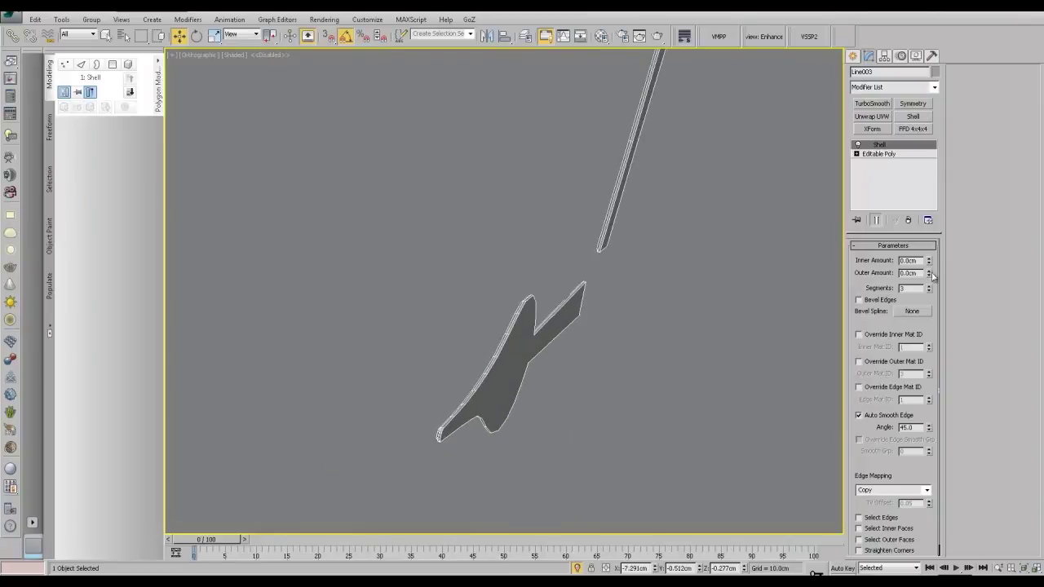
left_click_drag(932, 275, 930, 272)
scroll(639, 345, "up", 5)
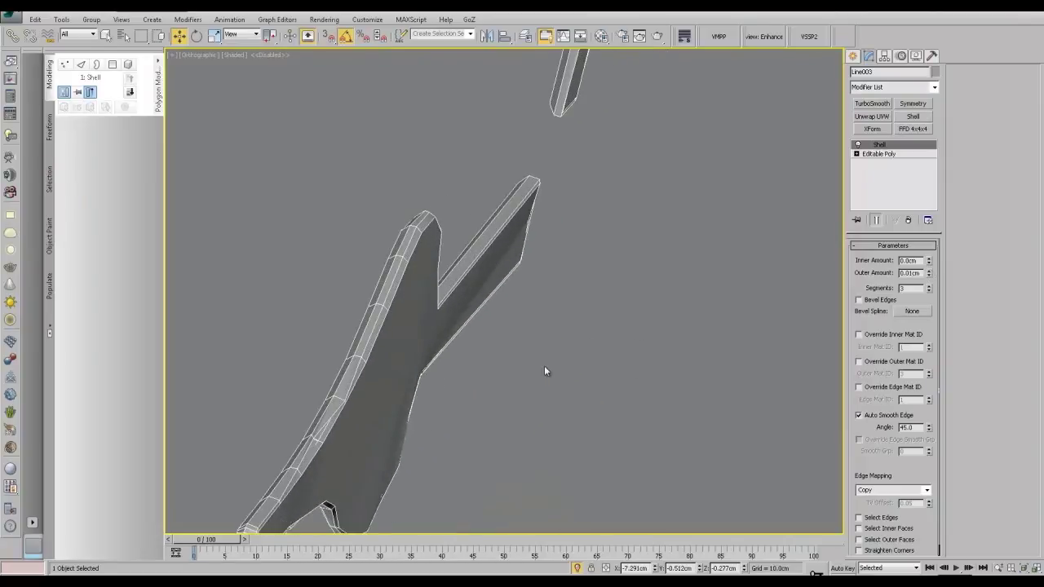
right_click(930, 272)
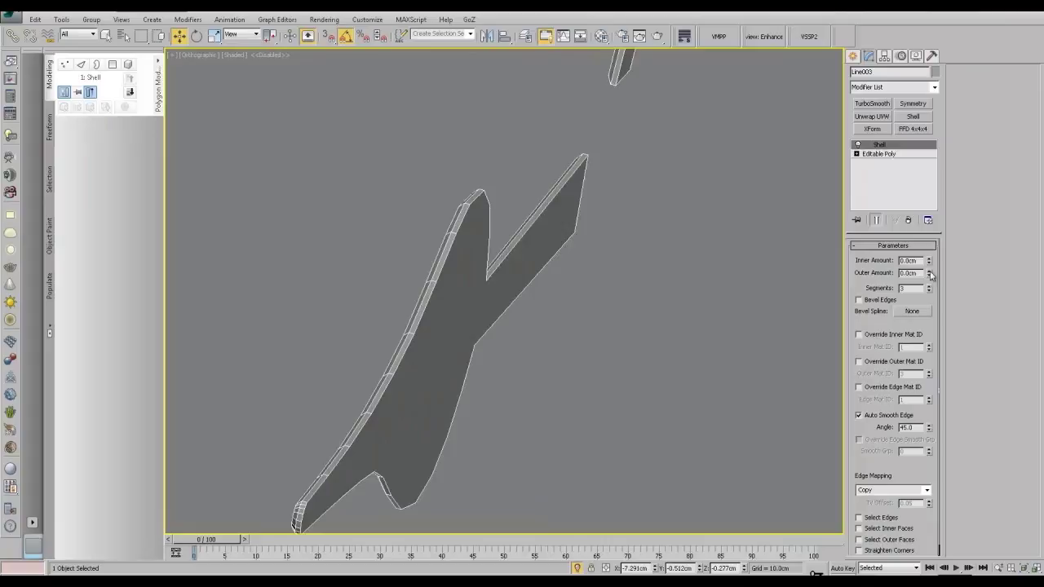
left_click(908, 219)
scroll(657, 279, "down", 3)
left_click(904, 258)
left_click(524, 291)
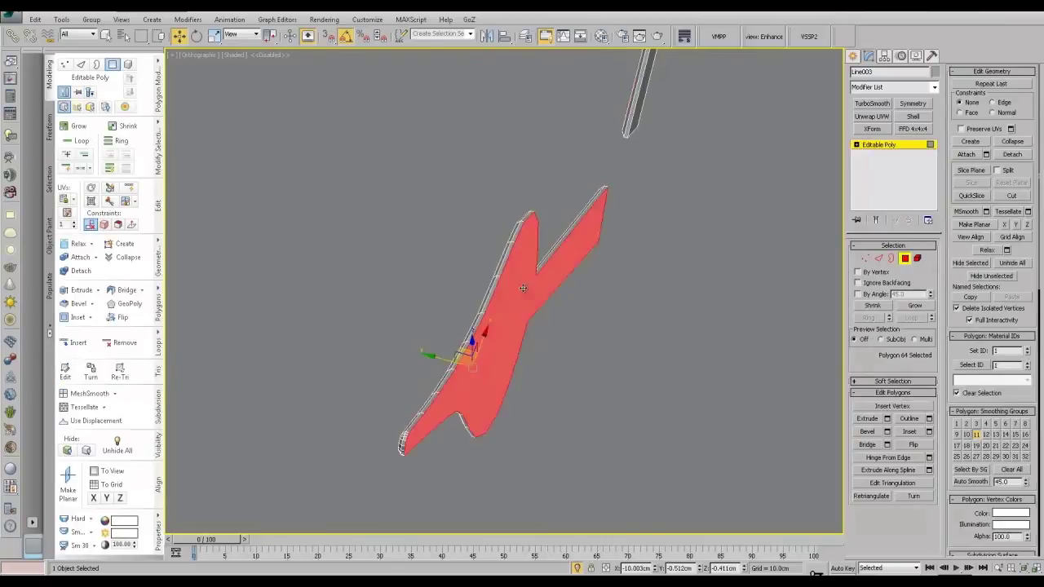
middle_click_drag(524, 291, 571, 294, "alt")
key("shift+z")
left_click(881, 146)
scroll(681, 210, "down", 3)
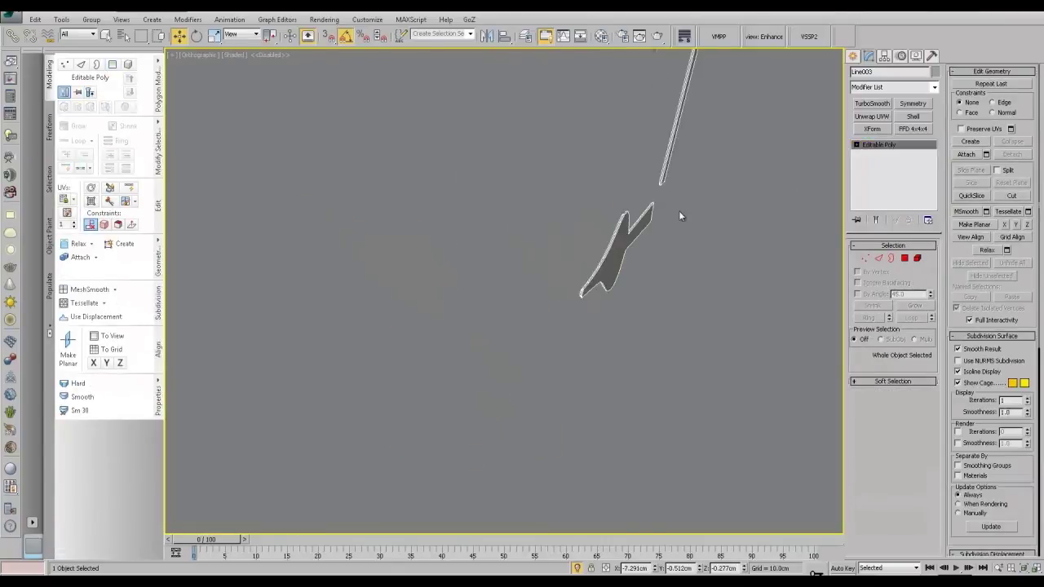
Step: Try a mirrored copy of the hands about the X axis and cancel it
middle_click_drag(706, 198, 588, 319)
scroll(587, 319, "down", 3)
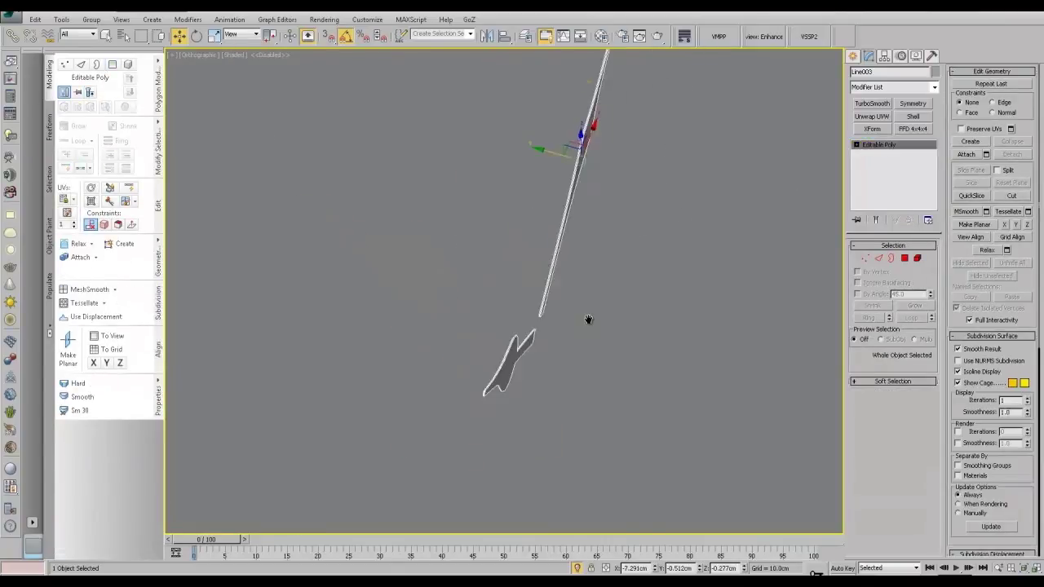
left_click(485, 37)
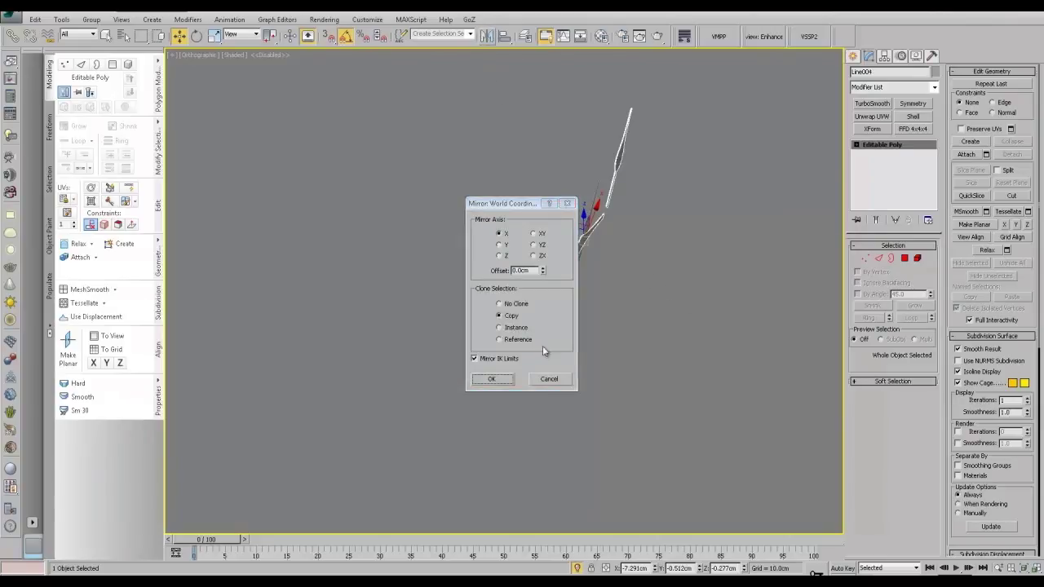
left_click(548, 378)
Step: Inset the hour hand's flat face polygon slightly and leave polygon editing
middle_click_drag(604, 317, 584, 276, "alt")
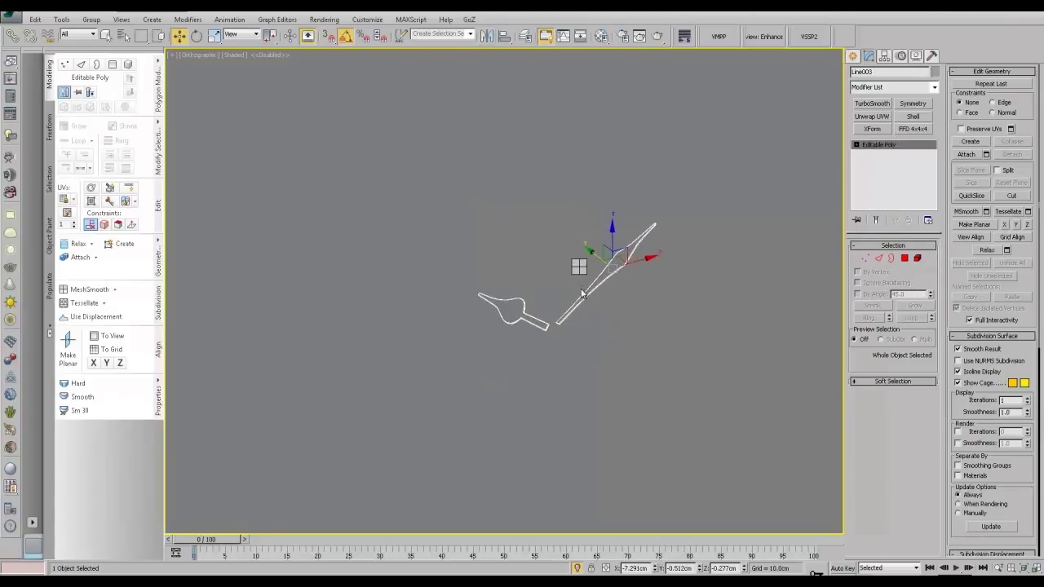
key("e")
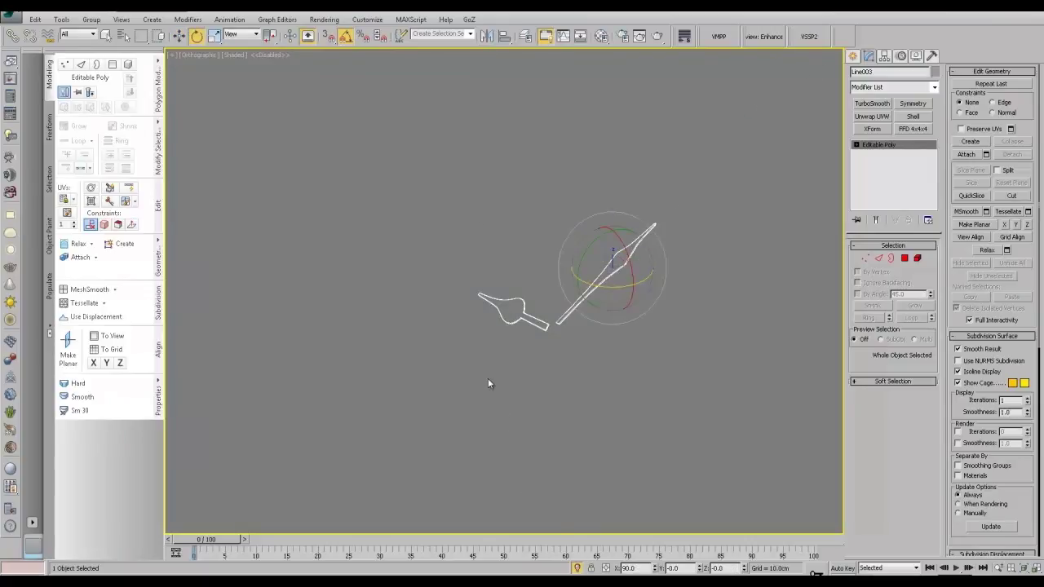
scroll(488, 380, "up", 5)
left_click(906, 258)
middle_click_drag(610, 172, 606, 307, "alt")
scroll(599, 208, "up", 3)
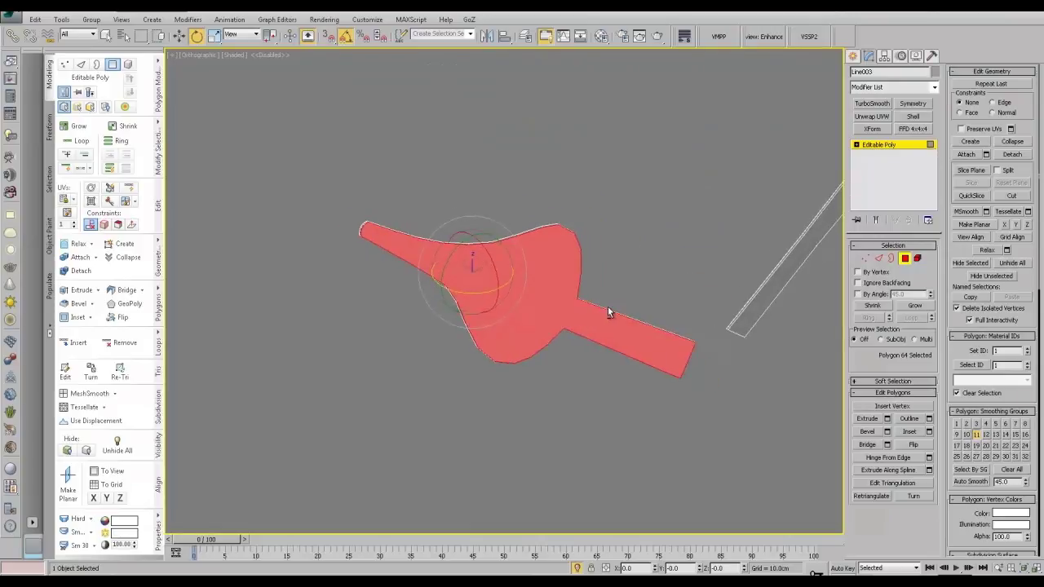
left_click(654, 257)
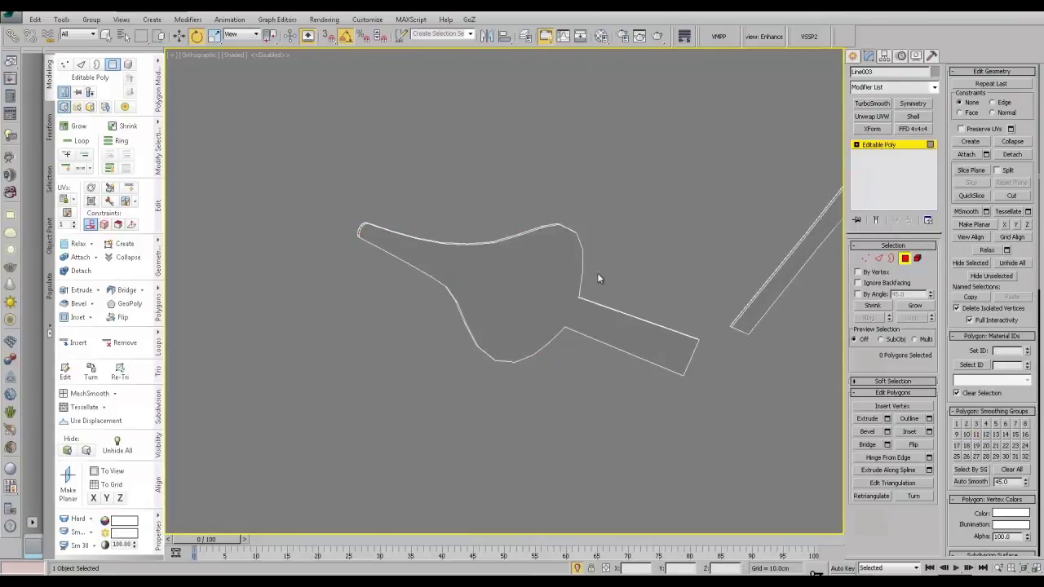
scroll(599, 273, "up", 5)
left_click(505, 253)
mouse_move(505, 252)
middle_mouse_down("alt")
mouse_move(575, 270)
mouse_move(505, 270)
middle_mouse_up("alt")
right_click(506, 270)
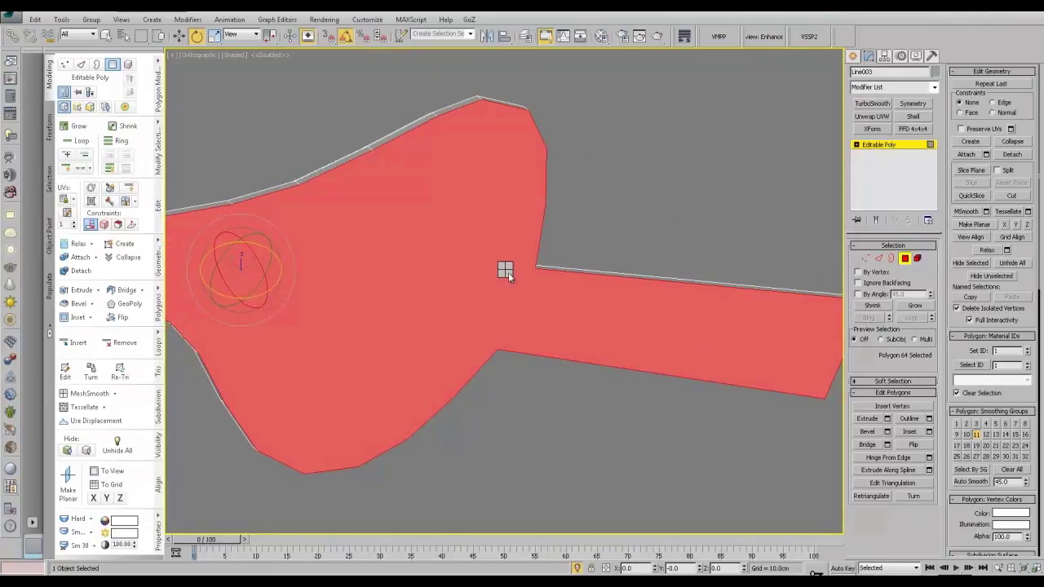
left_click(488, 320)
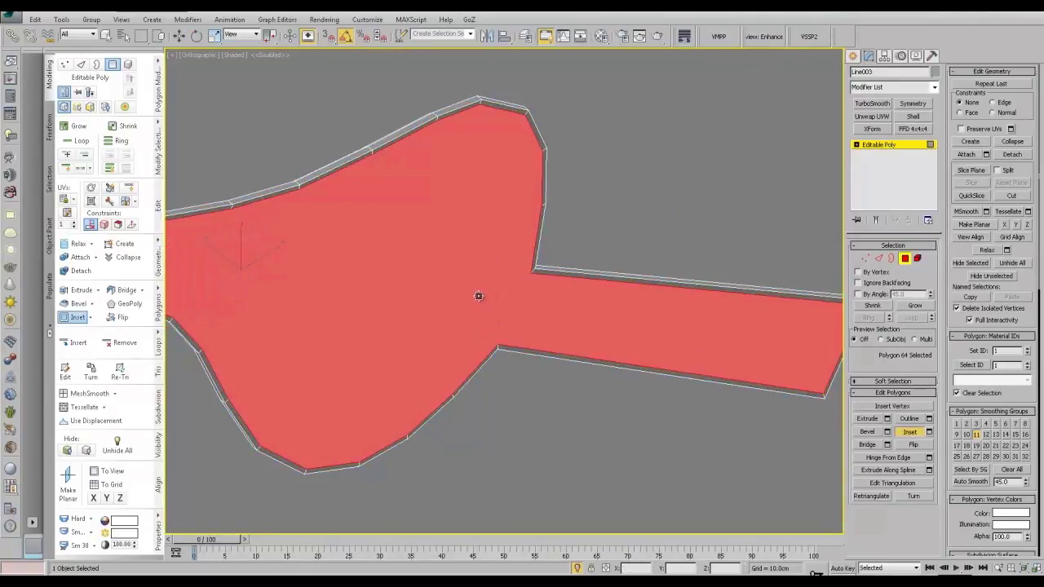
scroll(476, 295, "down", 5)
left_click(898, 148)
scroll(551, 295, "down", 1)
Step: Center the pivot of the joined hands on the object, with the Rotate tool active
right_click(572, 301)
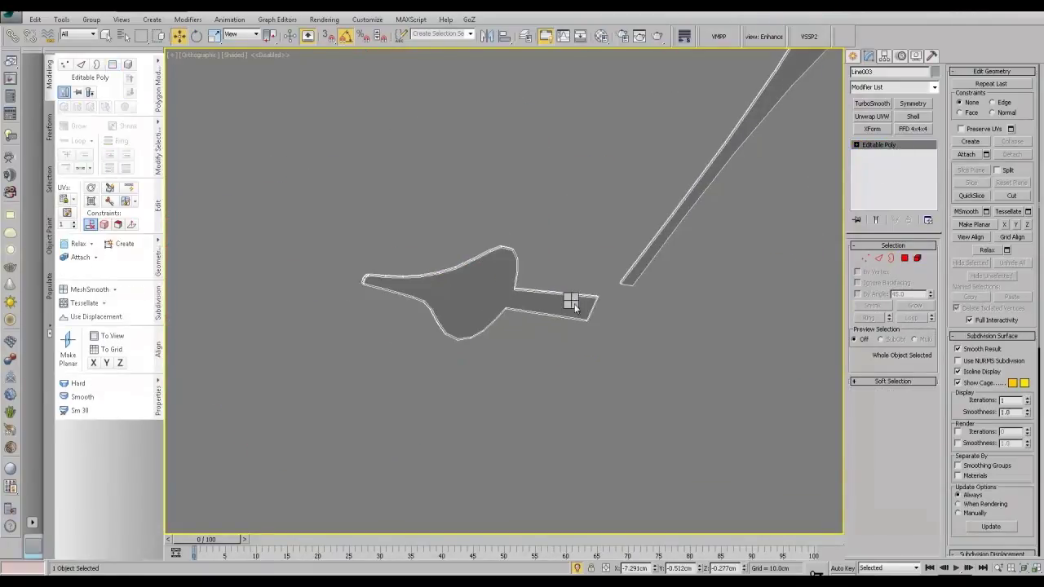
left_click(578, 326)
scroll(577, 326, "down", 3)
left_click(884, 57)
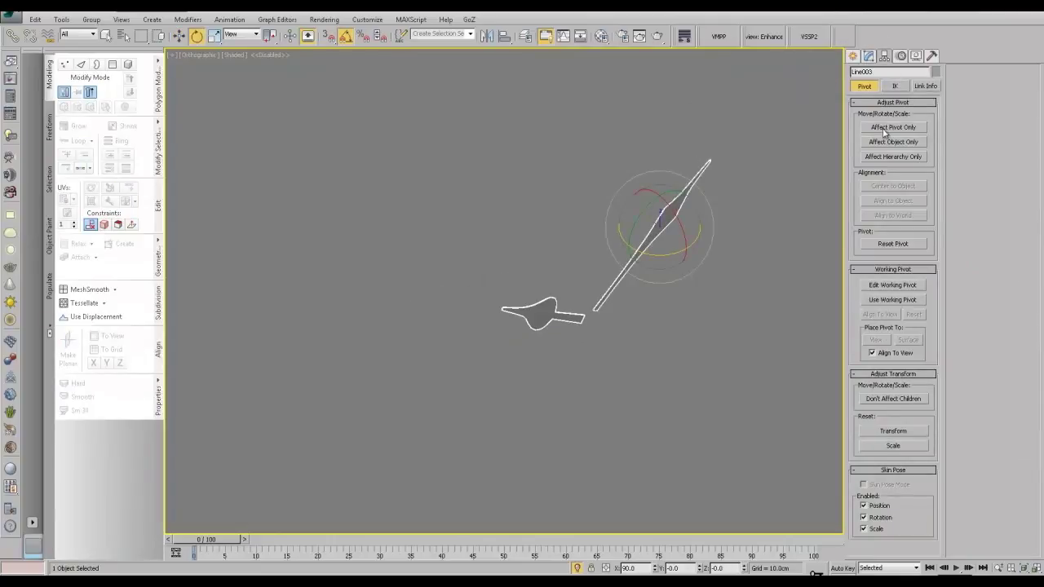
left_click(884, 130)
left_click(879, 185)
left_click(882, 127)
left_click(869, 57)
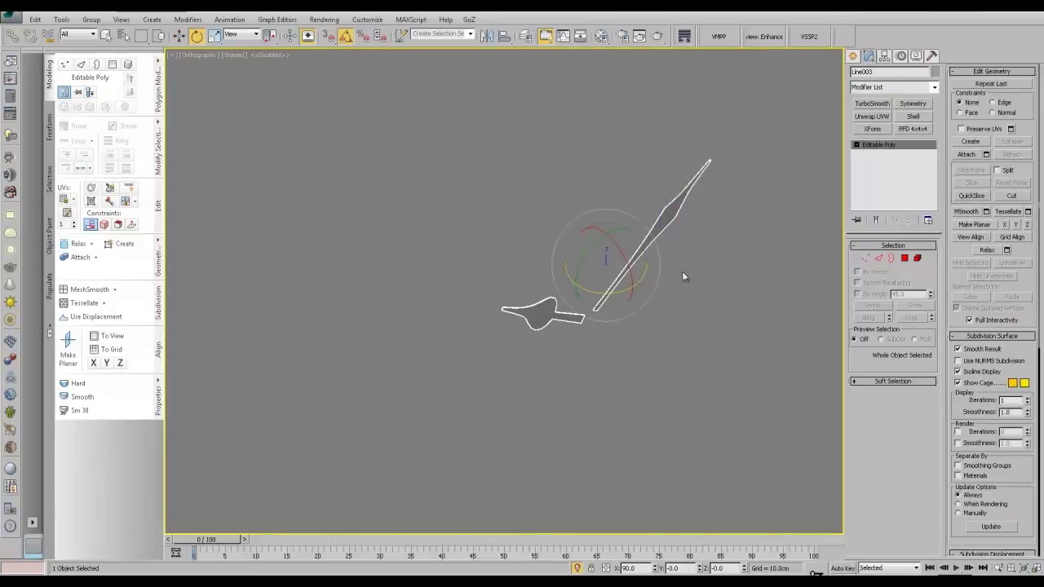
scroll(627, 302, "down", 4)
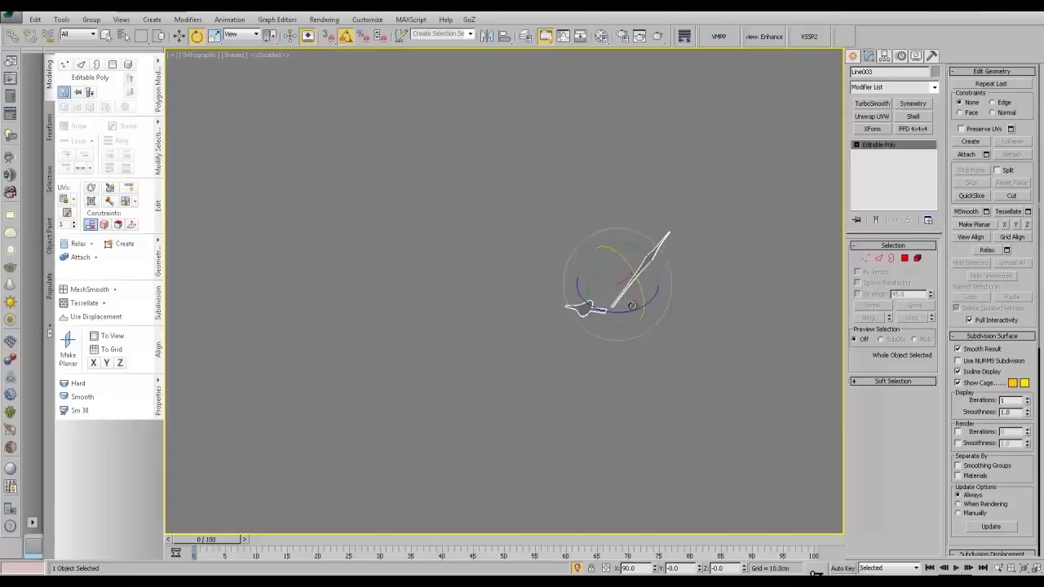
Step: Rotate the joined hands 180 degrees about the vertical axis and check them against the reference in the front view
middle_click_drag(669, 320, 626, 330)
left_click_drag(579, 325, 674, 295)
key("f")
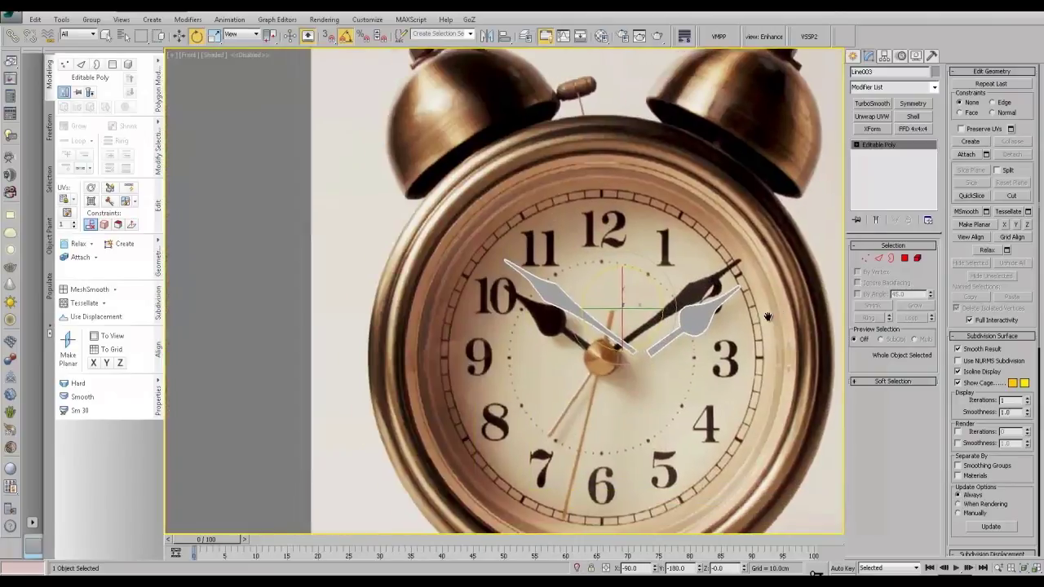
Step: Mirror the hands about the X axis without keeping a clone, so they match the hands in the reference image
scroll(768, 316, "up", 10)
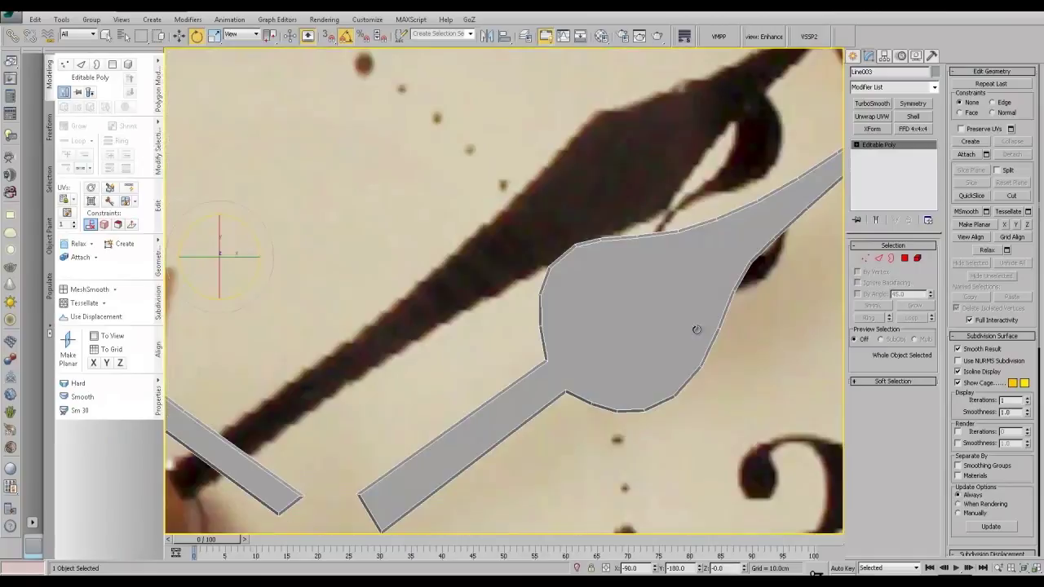
scroll(614, 295, "down", 6)
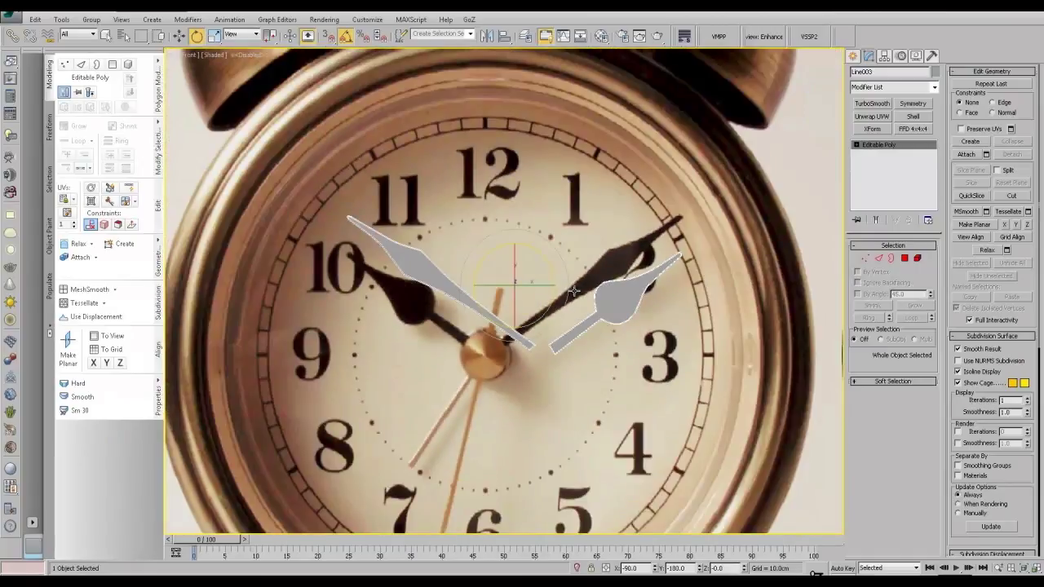
left_click(487, 37)
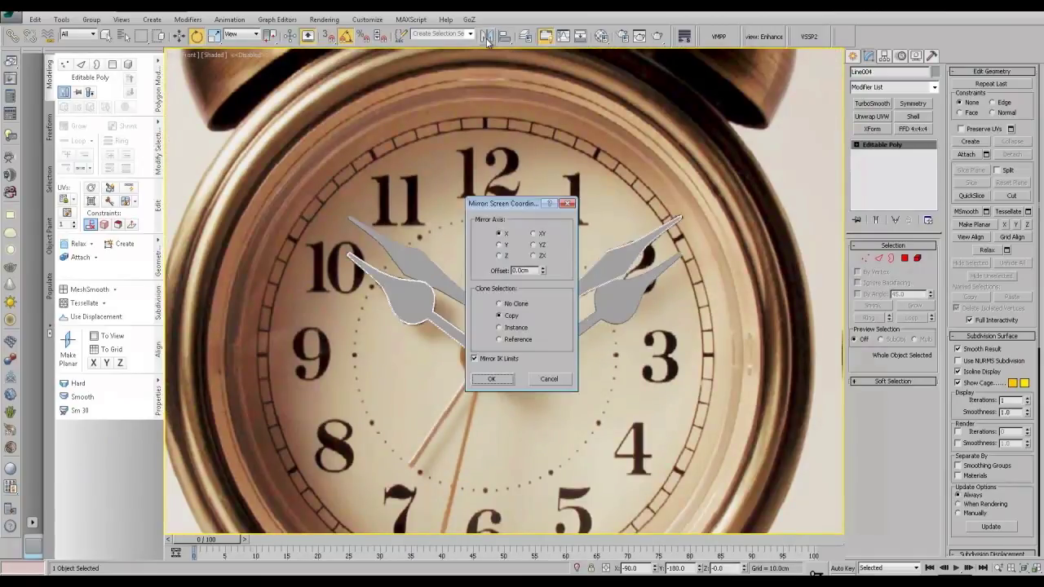
left_click(489, 378)
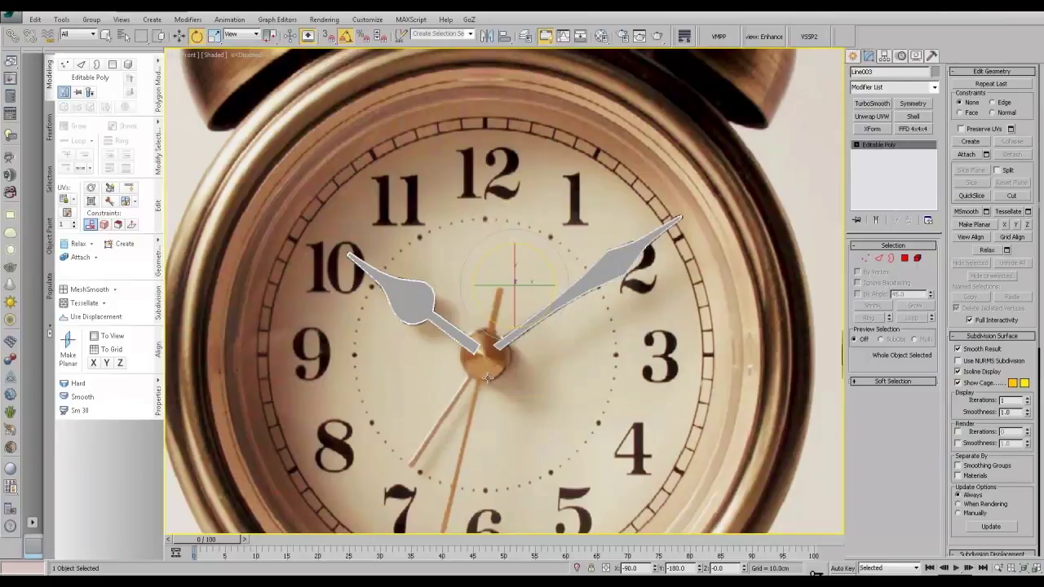
Step: Move the hands horizontally from the reference image over to the modeled clock
scroll(504, 378, "down", 6)
key("w")
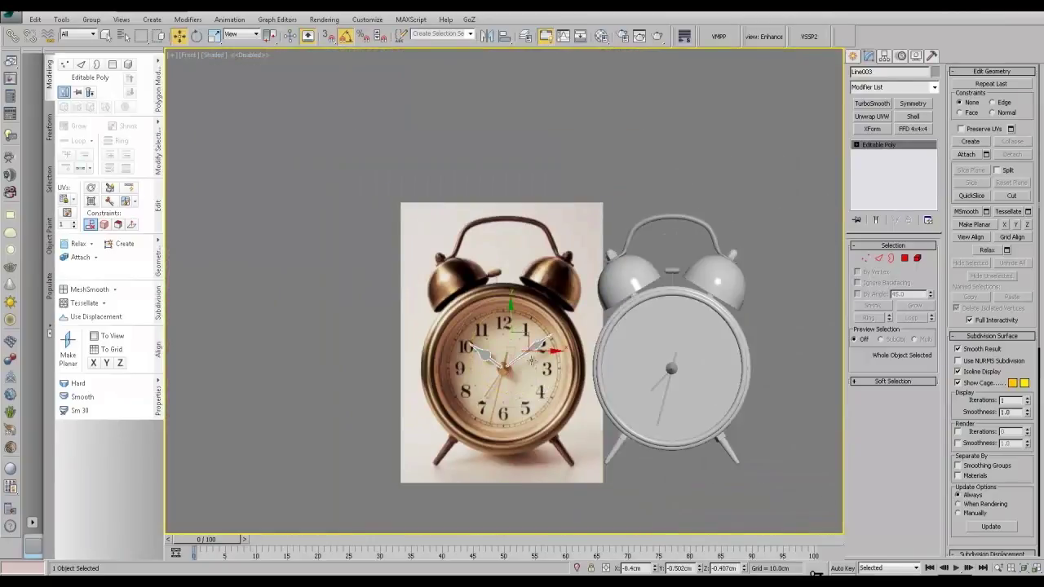
left_click_drag(543, 353, 704, 353)
middle_click_drag(704, 353, 671, 376, "alt")
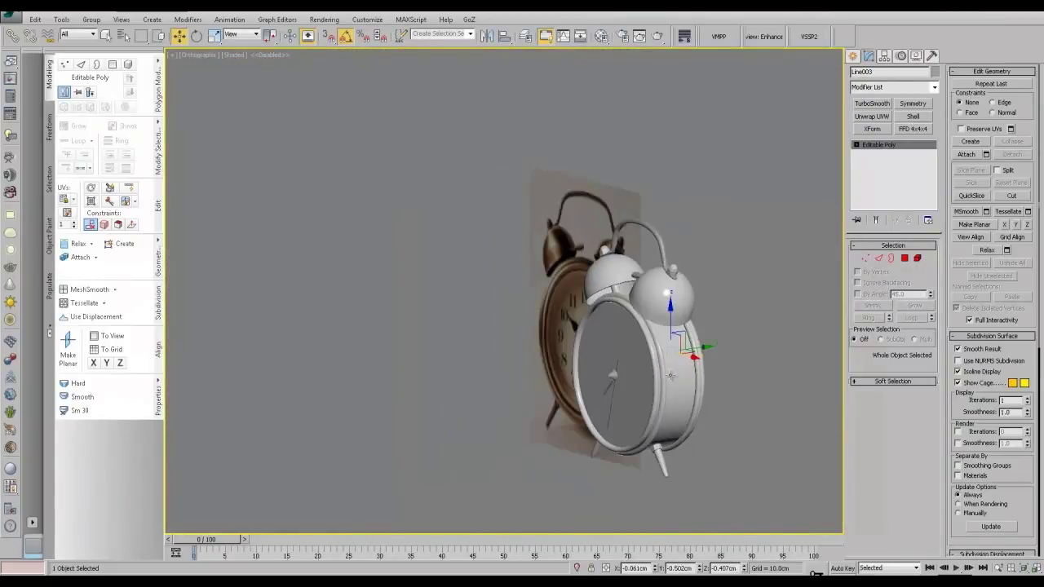
Step: Bring the hands forward in depth to about -3.99 cm on Y, so they sit just in front of the dial
left_click_drag(700, 352, 652, 360)
scroll(577, 379, "up", 3)
middle_click_drag(577, 380, 597, 382, "alt")
scroll(597, 382, "up", 3)
scroll(600, 382, "down", 3)
middle_click_drag(662, 370, 634, 382, "alt")
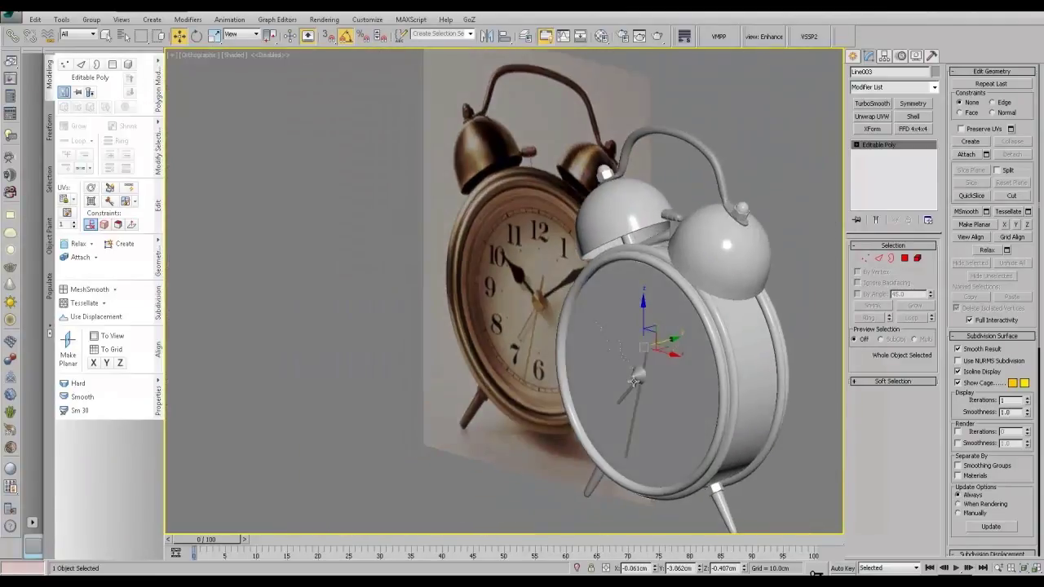
left_click_drag(671, 339, 663, 342)
scroll(641, 383, "up", 4)
middle_click_drag(641, 384, 609, 395, "alt")
left_click_drag(667, 311, 672, 310)
middle_click_drag(643, 373, 683, 396, "alt")
left_click_drag(676, 326, 696, 343)
Step: Fine-position the hands in the front view so their inner ends tuck evenly under the center cap
key("f")
key("z")
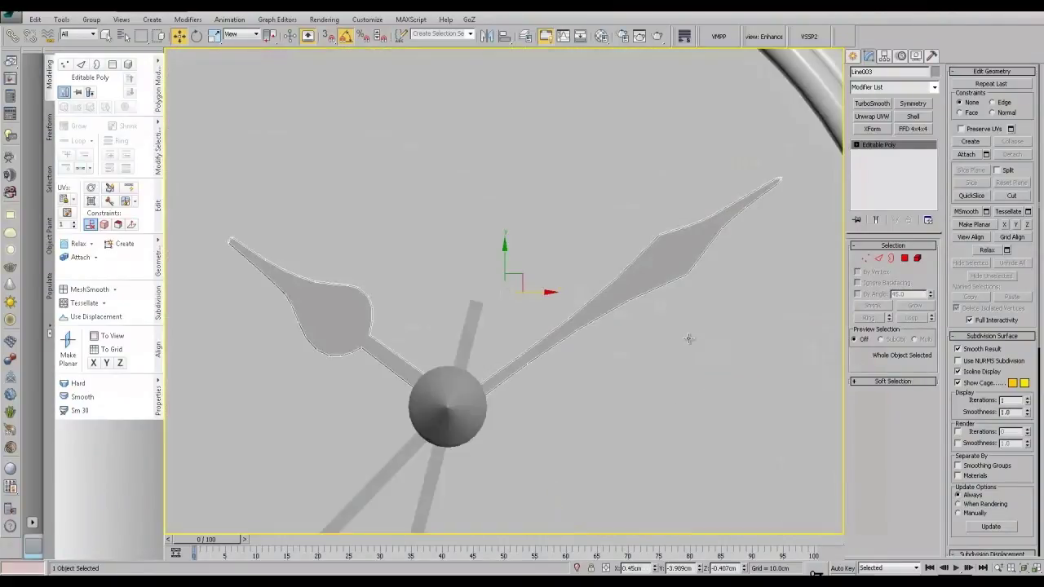
middle_click_drag(529, 361, 591, 324)
left_click_drag(600, 250, 591, 253)
key("F3")
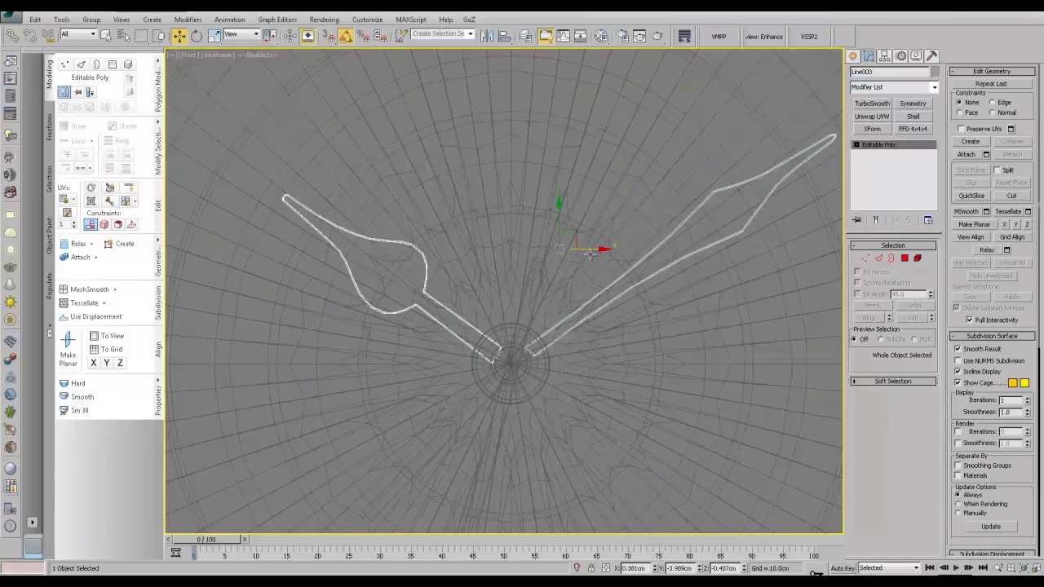
left_click_drag(556, 219, 556, 225)
key("F3")
Step: Group all parts of the clock model under the default name, leaving out the reference image plane
scroll(532, 314, "down", 6)
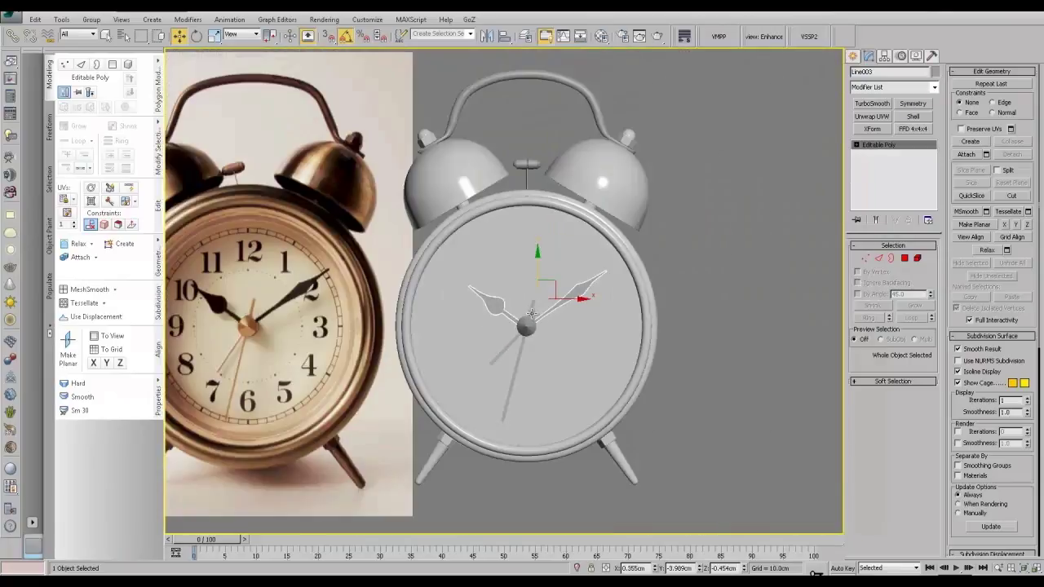
middle_click_drag(514, 356, 565, 327)
mouse_move(553, 364)
middle_mouse_down()
mouse_move(586, 355)
mouse_move(579, 366)
middle_mouse_up()
scroll(580, 366, "down", 2)
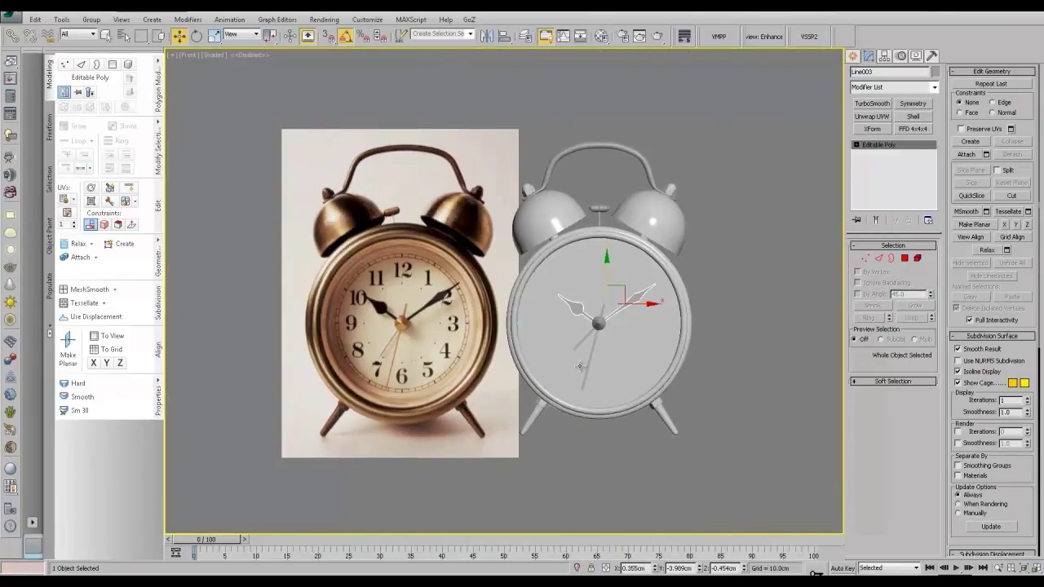
left_click_drag(741, 140, 515, 444)
left_click_drag(313, 172, 312, 172, "alt")
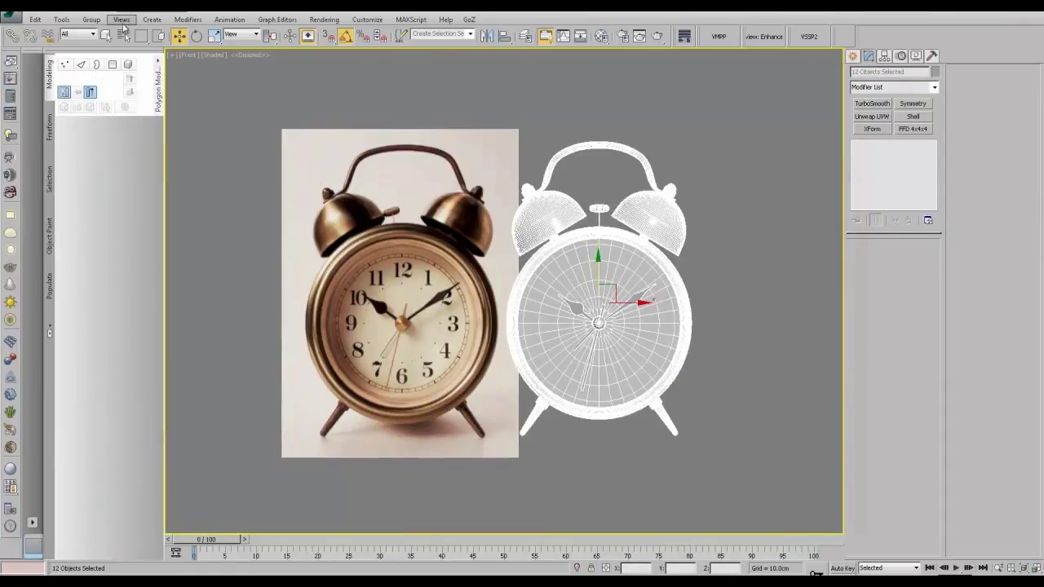
left_click(91, 19)
left_click(103, 33)
left_click(530, 318)
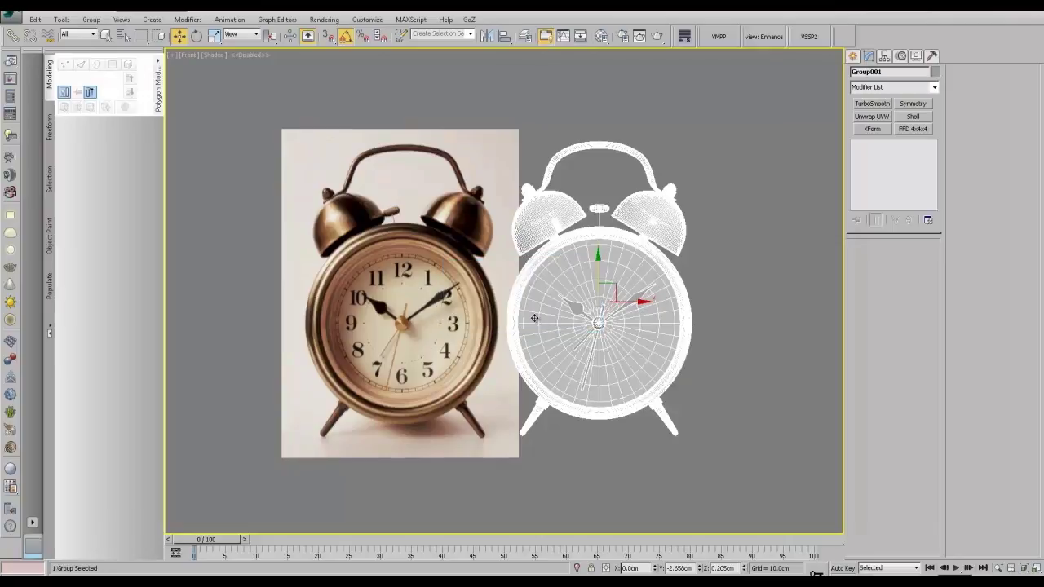
Step: Try to tilt the clock group backward and raise it in the left view, and undo both changes
key("l")
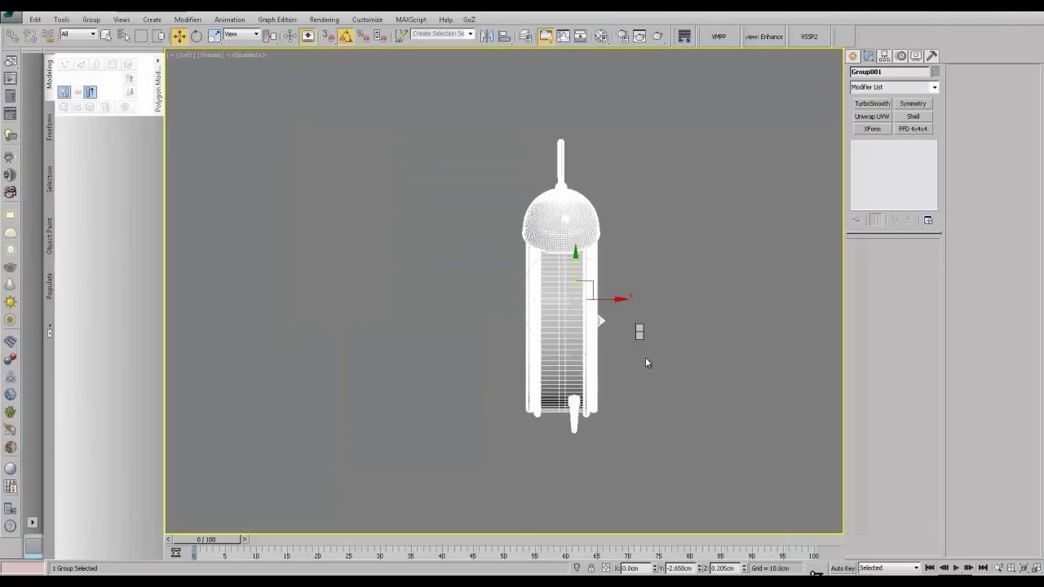
key("e")
left_click_drag(608, 281, 582, 138)
key("w")
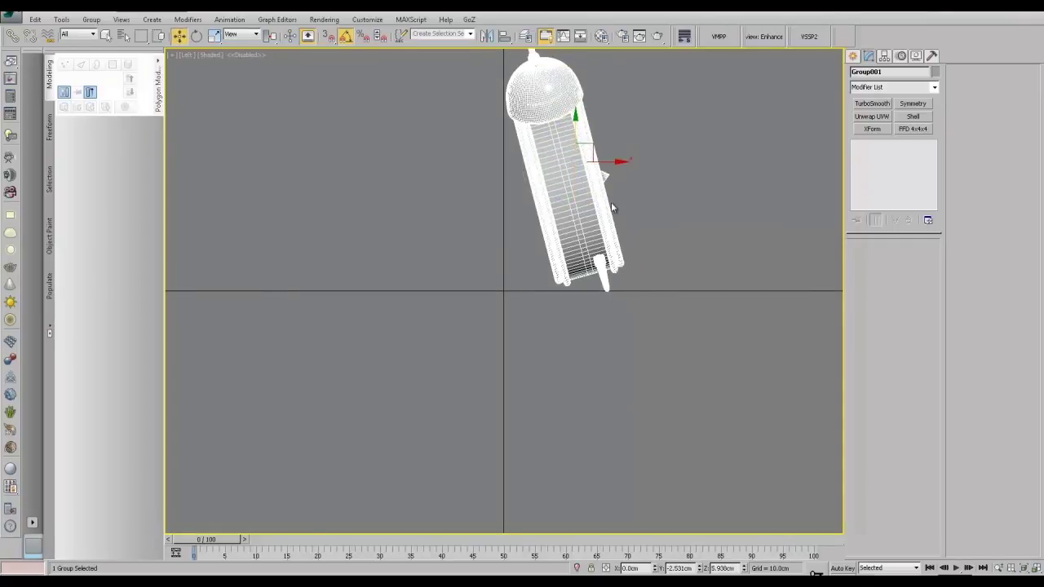
middle_click_drag(612, 201, 622, 237)
key("ctrl+z")
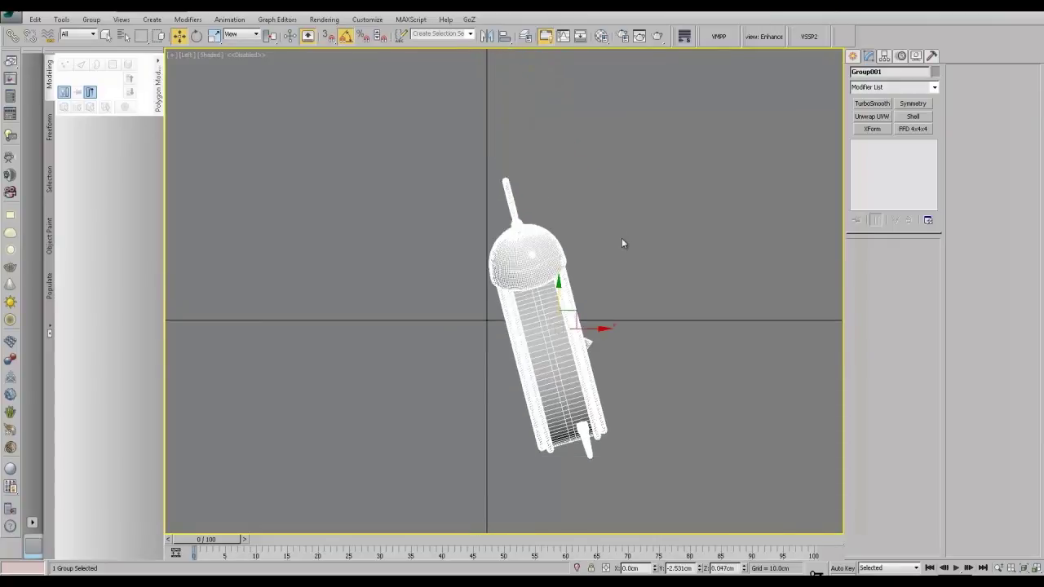
key("ctrl+z")
Step: Raise the clock group to about 6.3 cm on Z so its feet rest on the ground line
left_click_drag(558, 295, 585, 153)
middle_click_drag(567, 164, 580, 239)
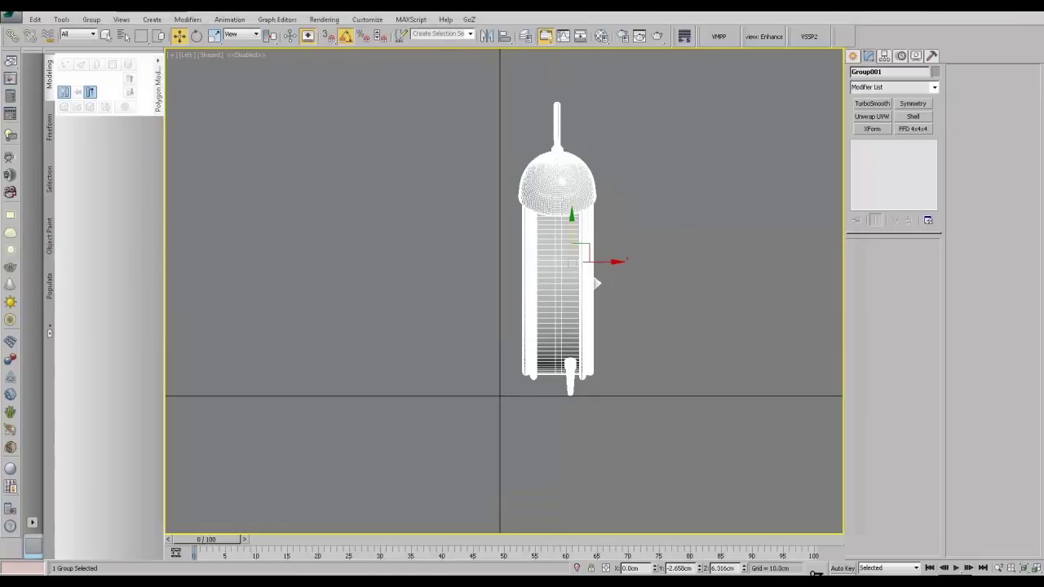
key("alt+Tab")
key("alt+Tab")
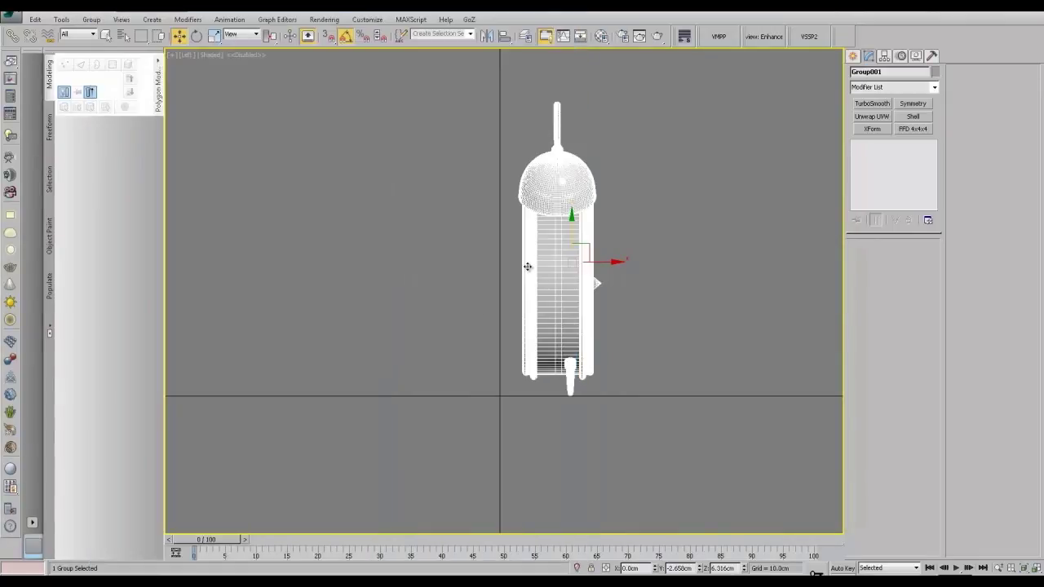
Step: Open the clock group to edit its parts, and undo a trial shift of the rim rings
left_click(853, 57)
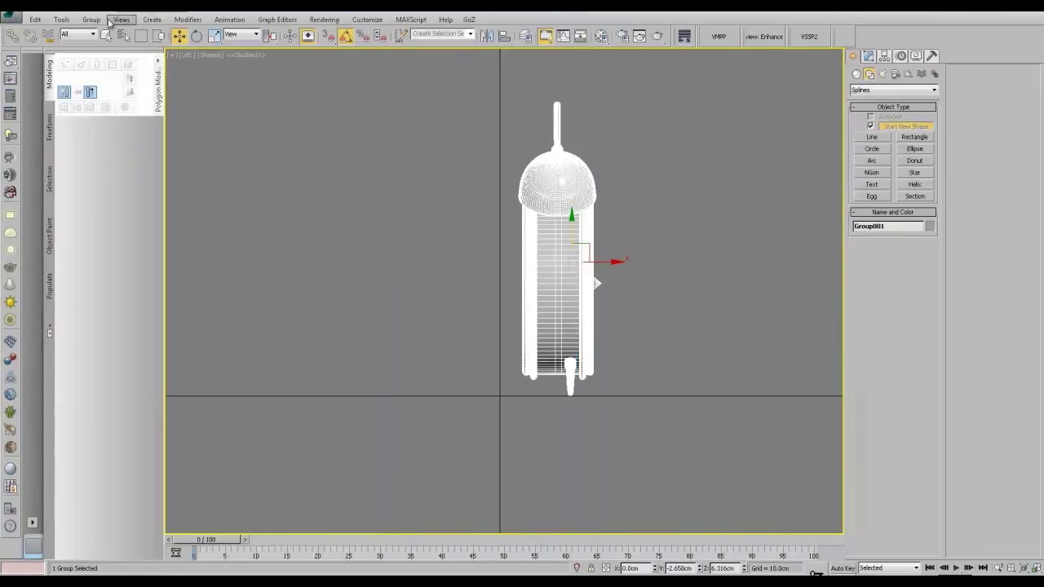
left_click(90, 19)
left_click(104, 63)
left_click(531, 272)
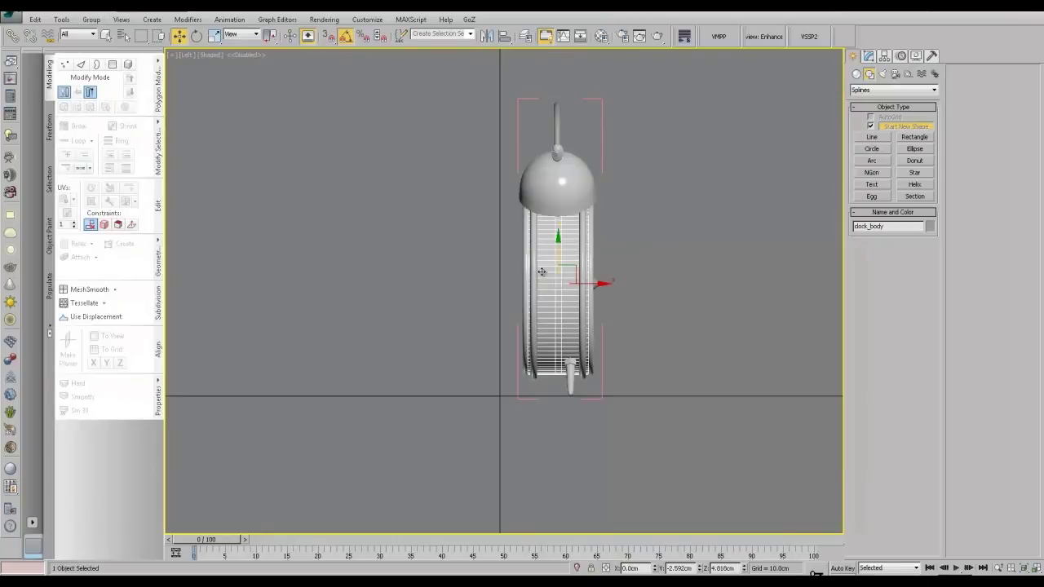
left_click_drag(622, 283, 618, 283)
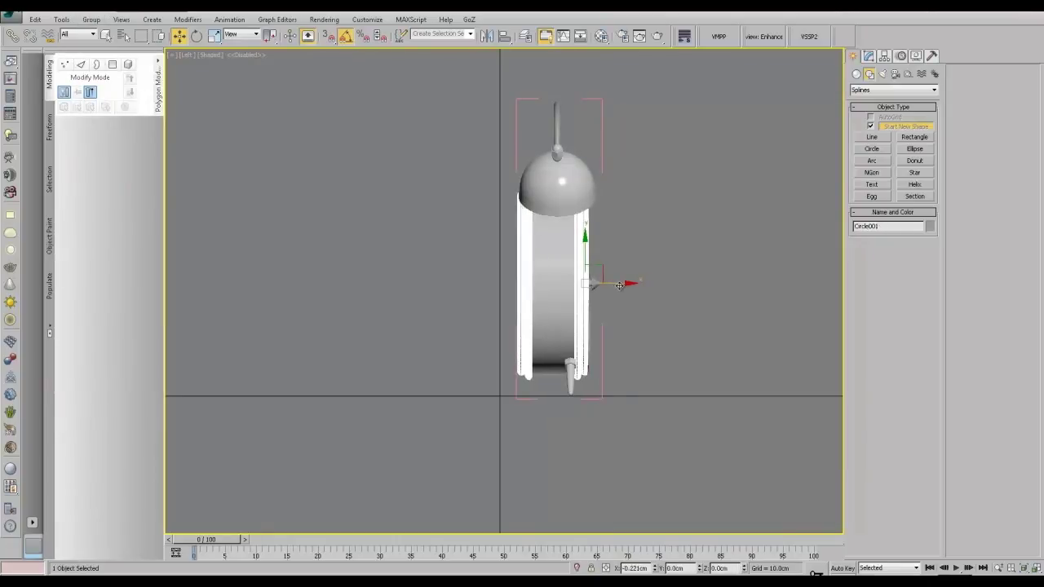
key("ctrl+z")
Step: Select the rear rim element of the rings' base mesh and move it backward, away from the clock body
left_click(869, 55)
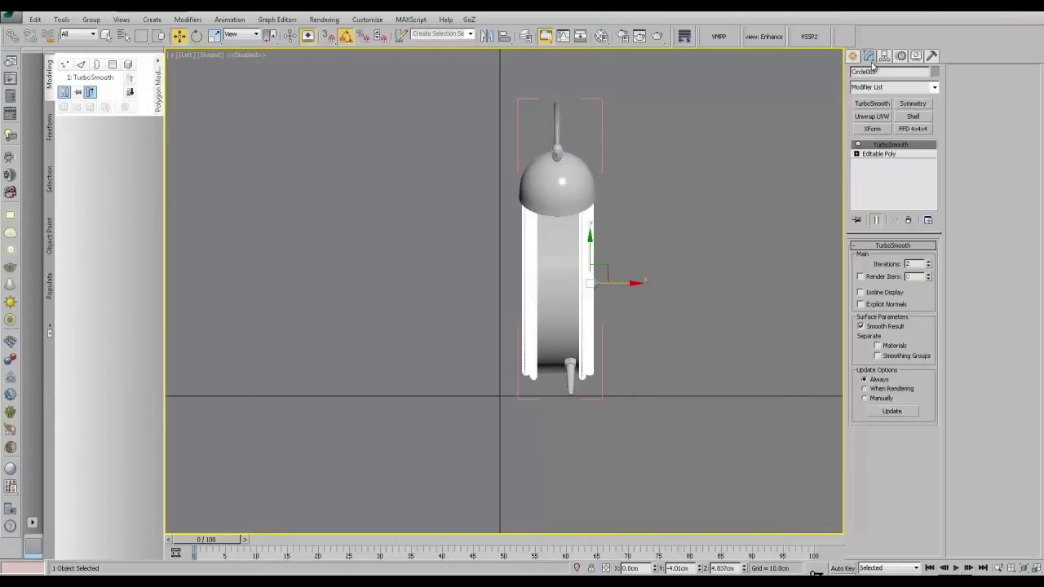
left_click(881, 153)
left_click(917, 258)
left_click(526, 267)
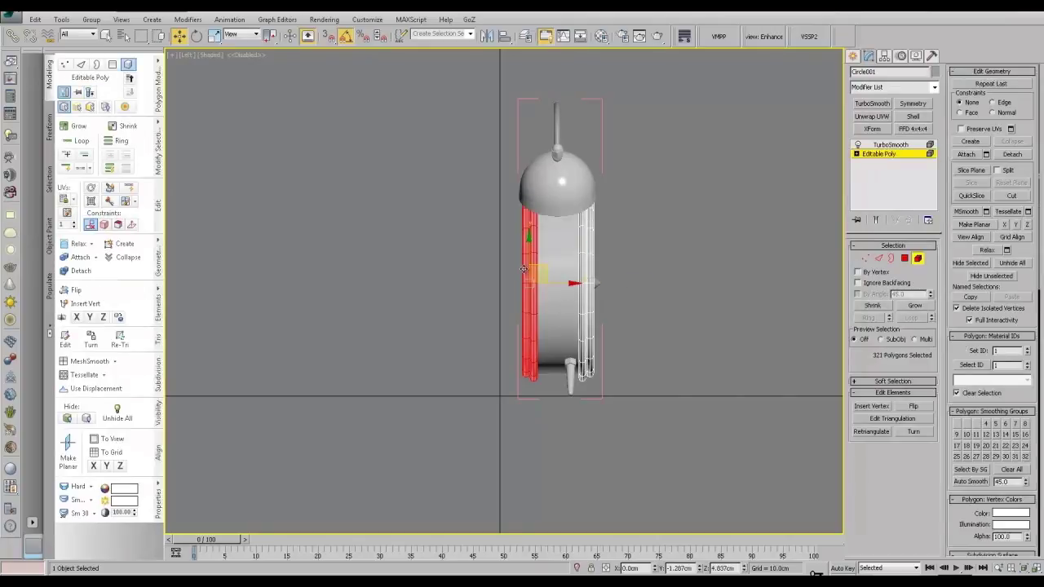
left_click_drag(568, 285, 548, 289)
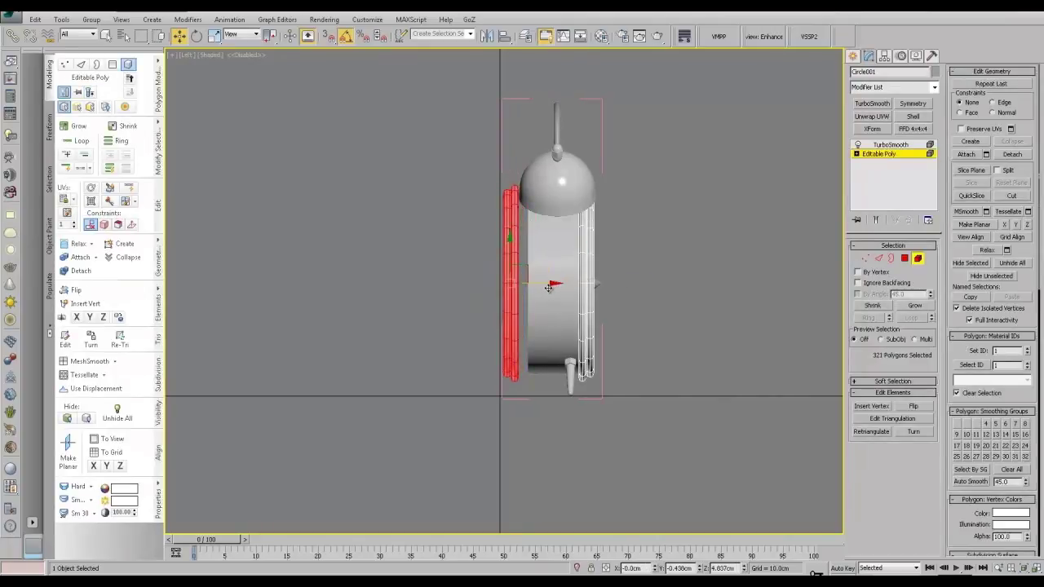
Step: Extend the clock body's rear border backward to meet the rear rim, and leave border editing
left_click(553, 246)
left_click(909, 155)
left_click(552, 283)
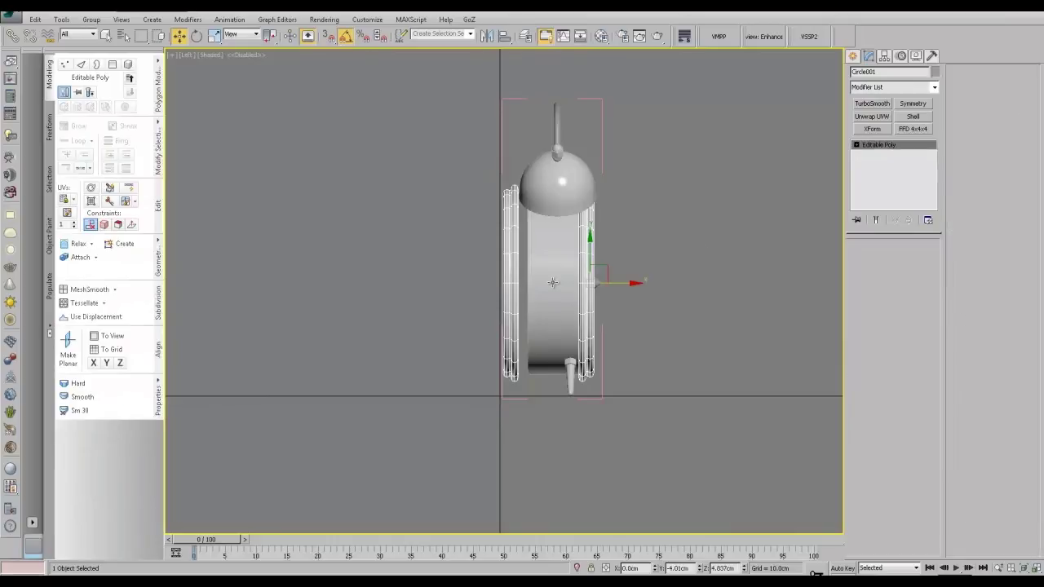
scroll(552, 283, "up", 2)
scroll(552, 282, "up", 1)
left_click(891, 258)
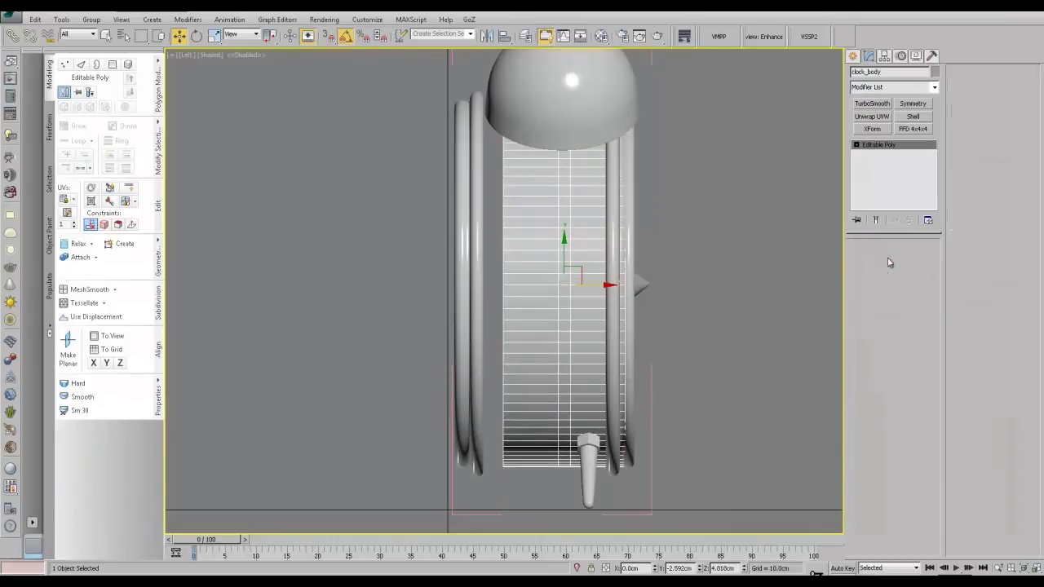
left_click_drag(541, 285, 518, 285)
left_click(874, 147)
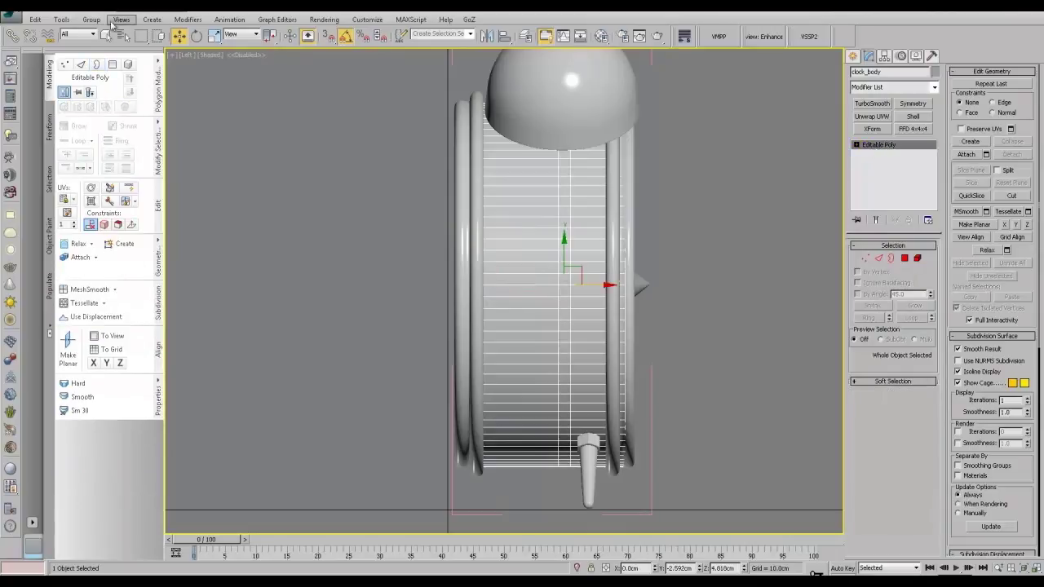
Step: Close the clock group and tilt it backward so it leans on its feet and rear rim at ground level
left_click(91, 19)
left_click(98, 85)
scroll(309, 165, "down", 2)
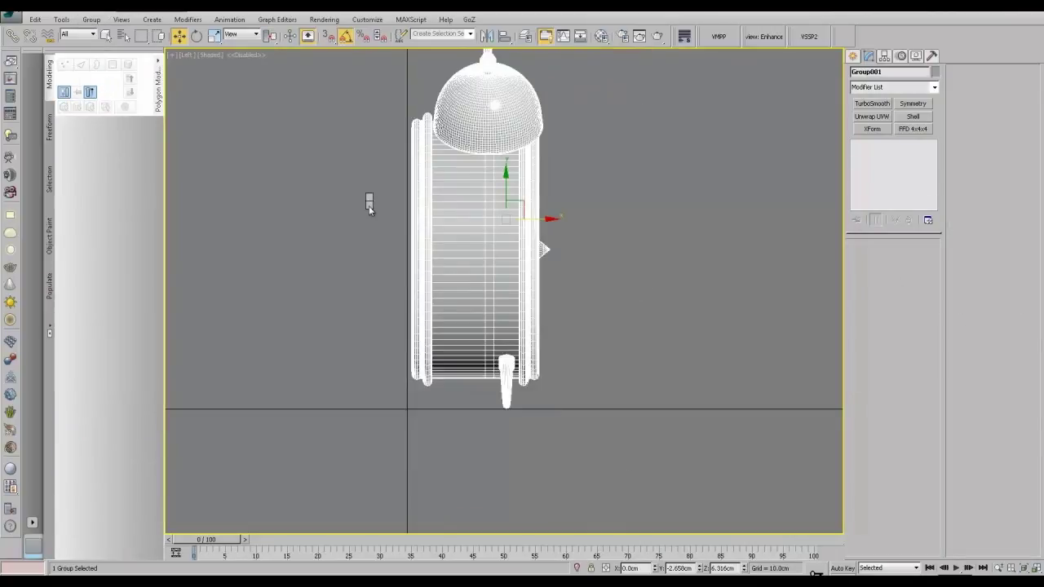
key("e")
left_click_drag(532, 192, 505, 190)
key("w")
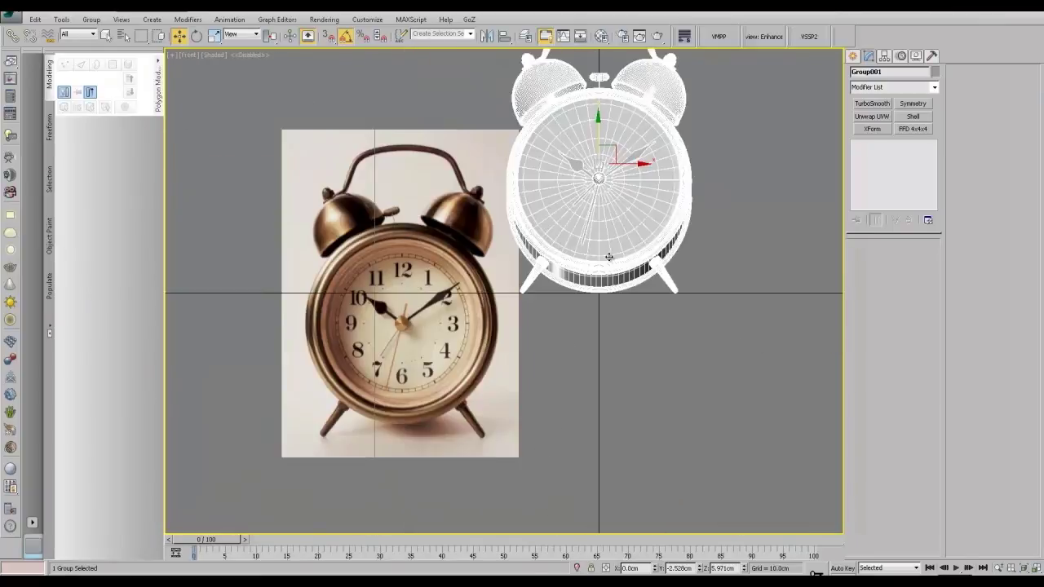
Step: Display edged faces, delete the reference image plane, and switch to the perspective view
scroll(627, 313, "up", 2)
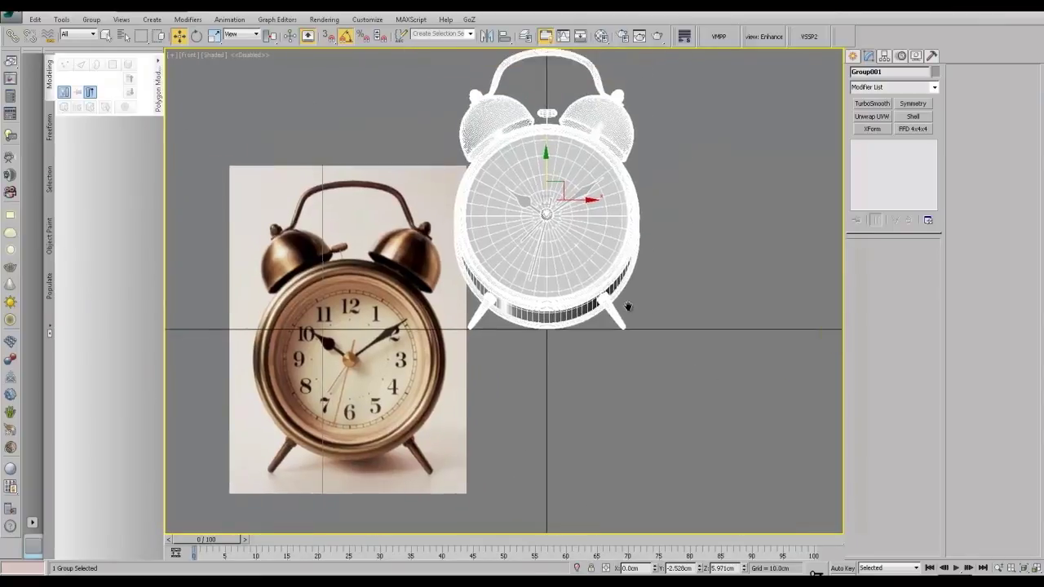
middle_click_drag(627, 319, 672, 334)
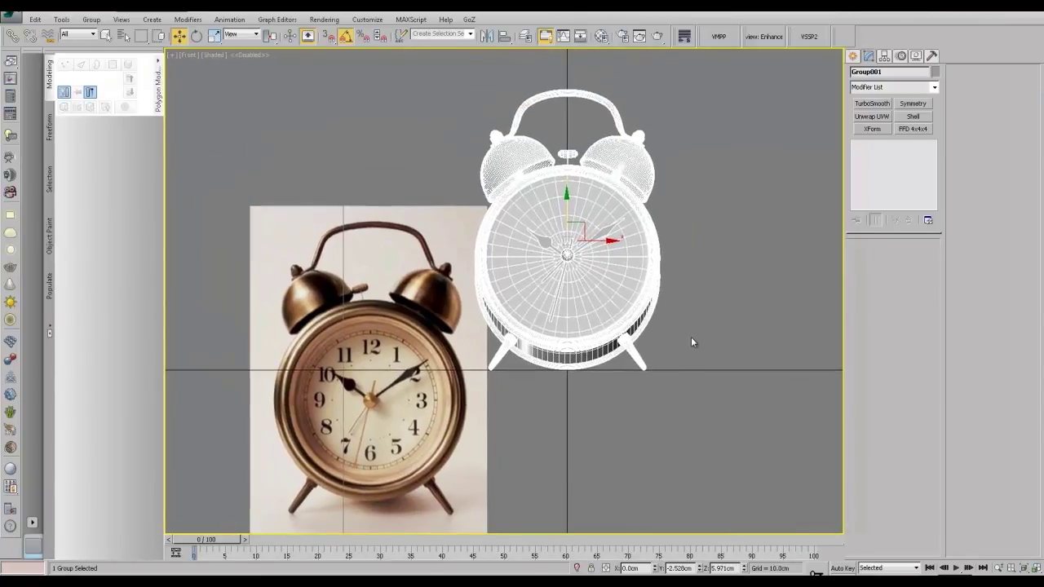
key("F4")
left_click(692, 337)
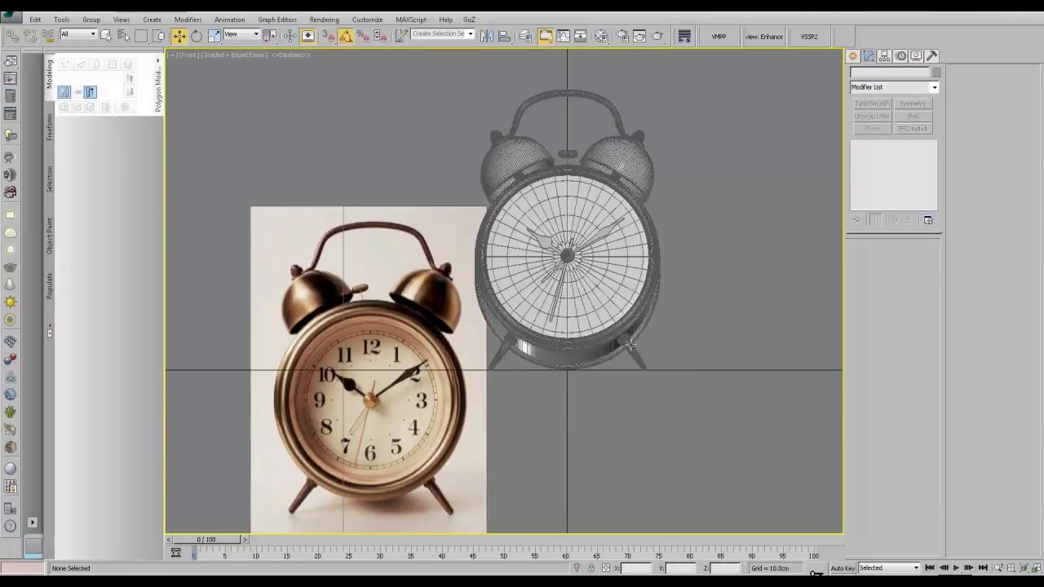
left_click(414, 330)
key("Delete")
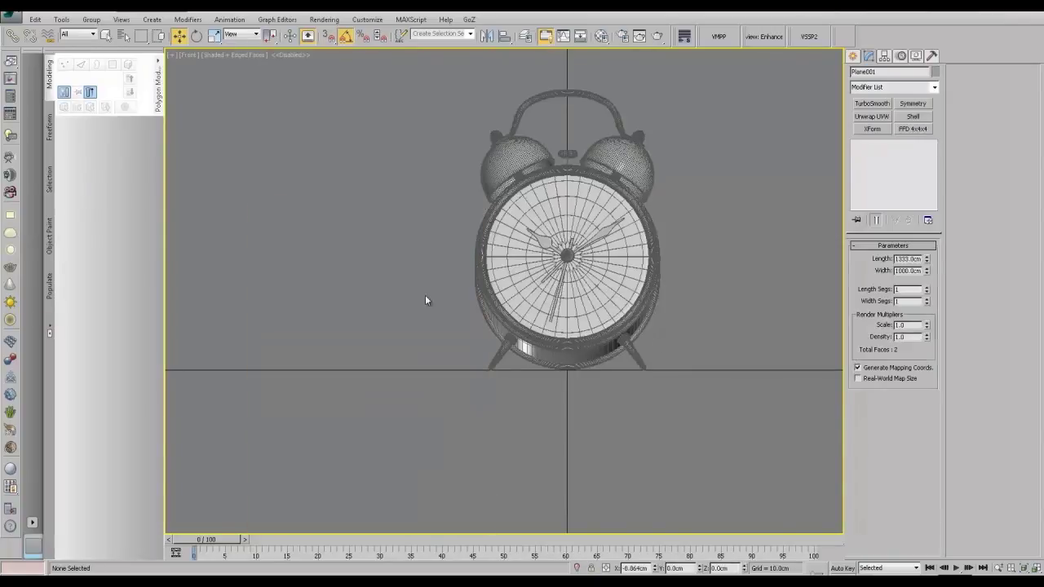
key("p")
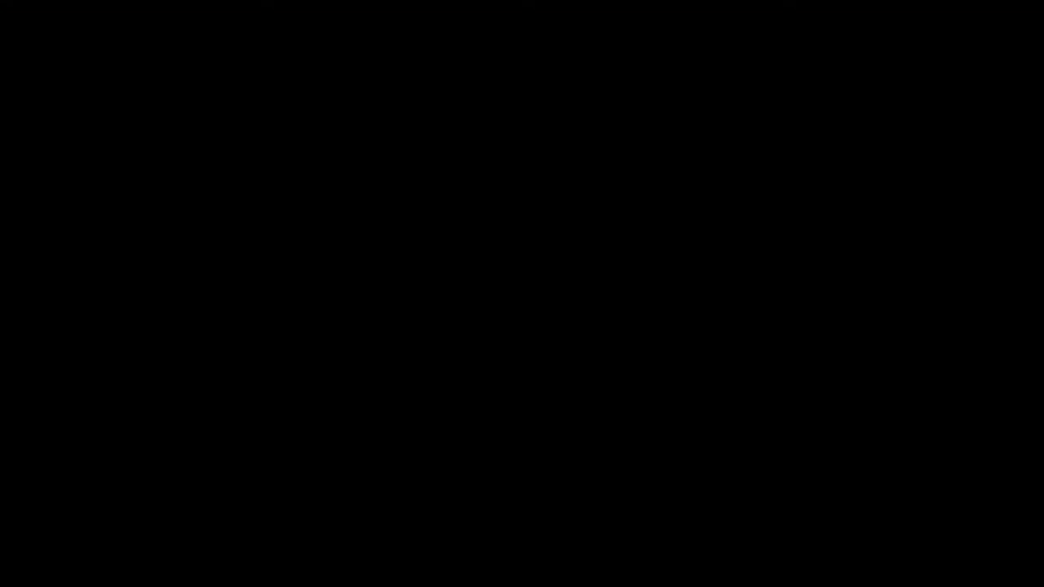